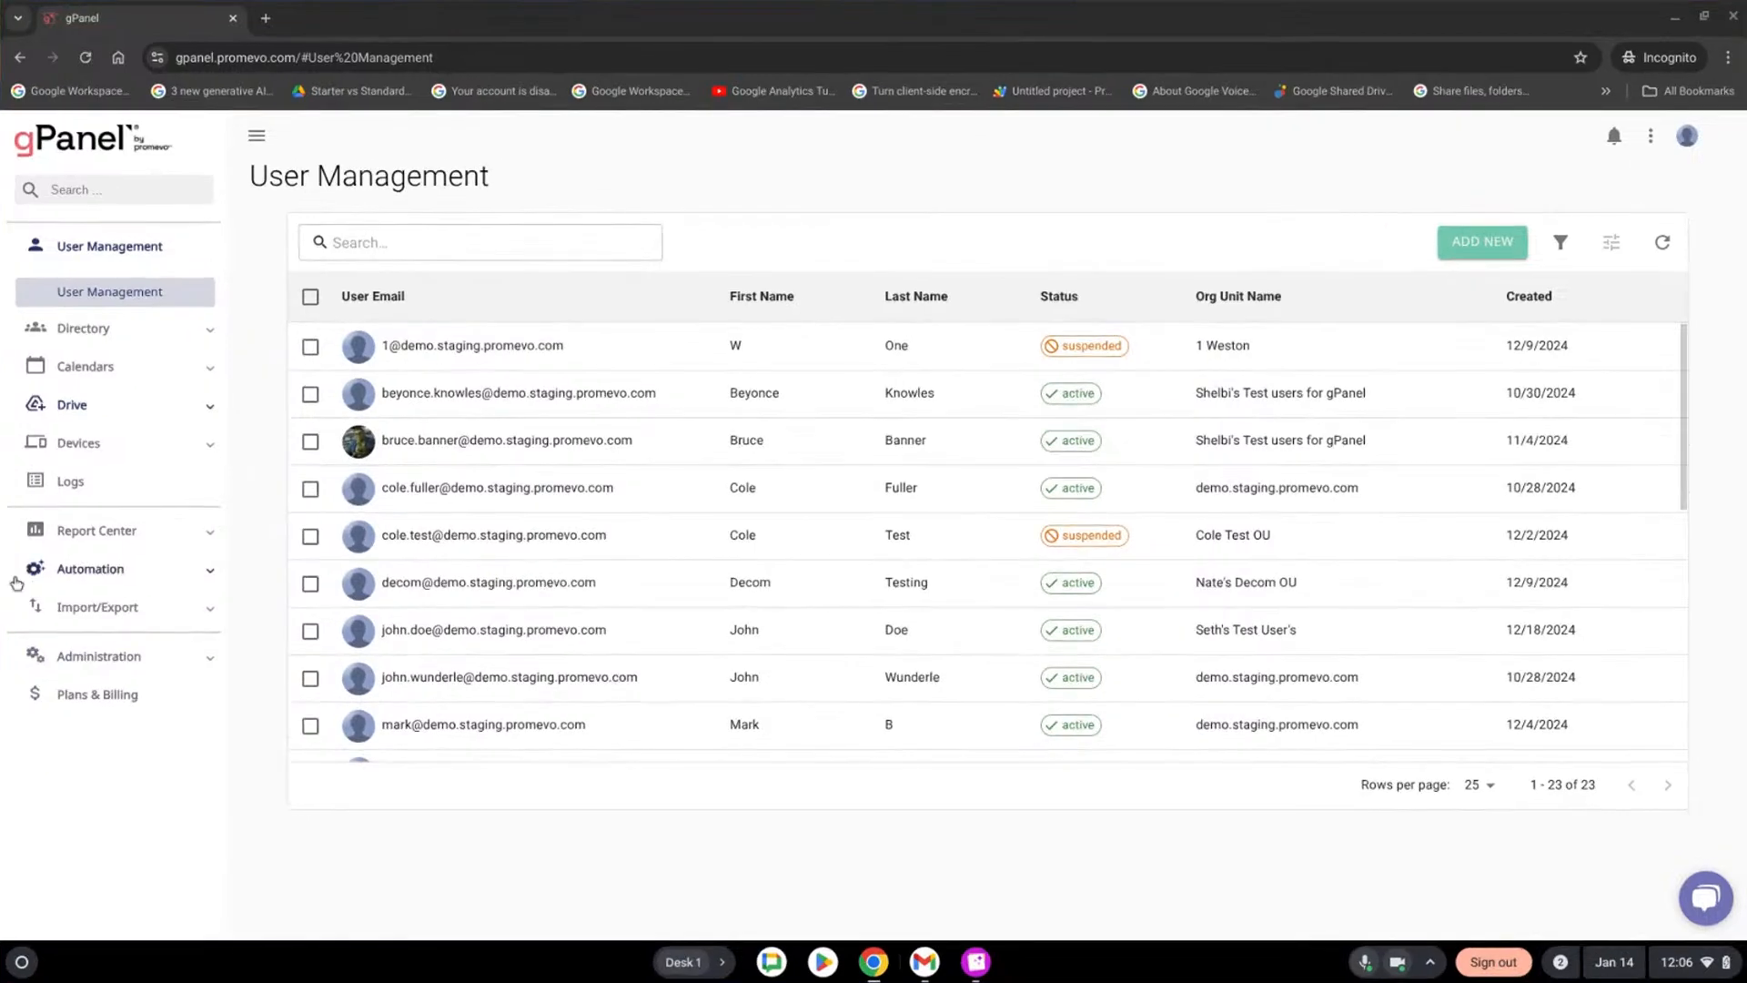
Look through the list of user accounts in User Management, including their status and org units
scroll(536, 565, down, 1)
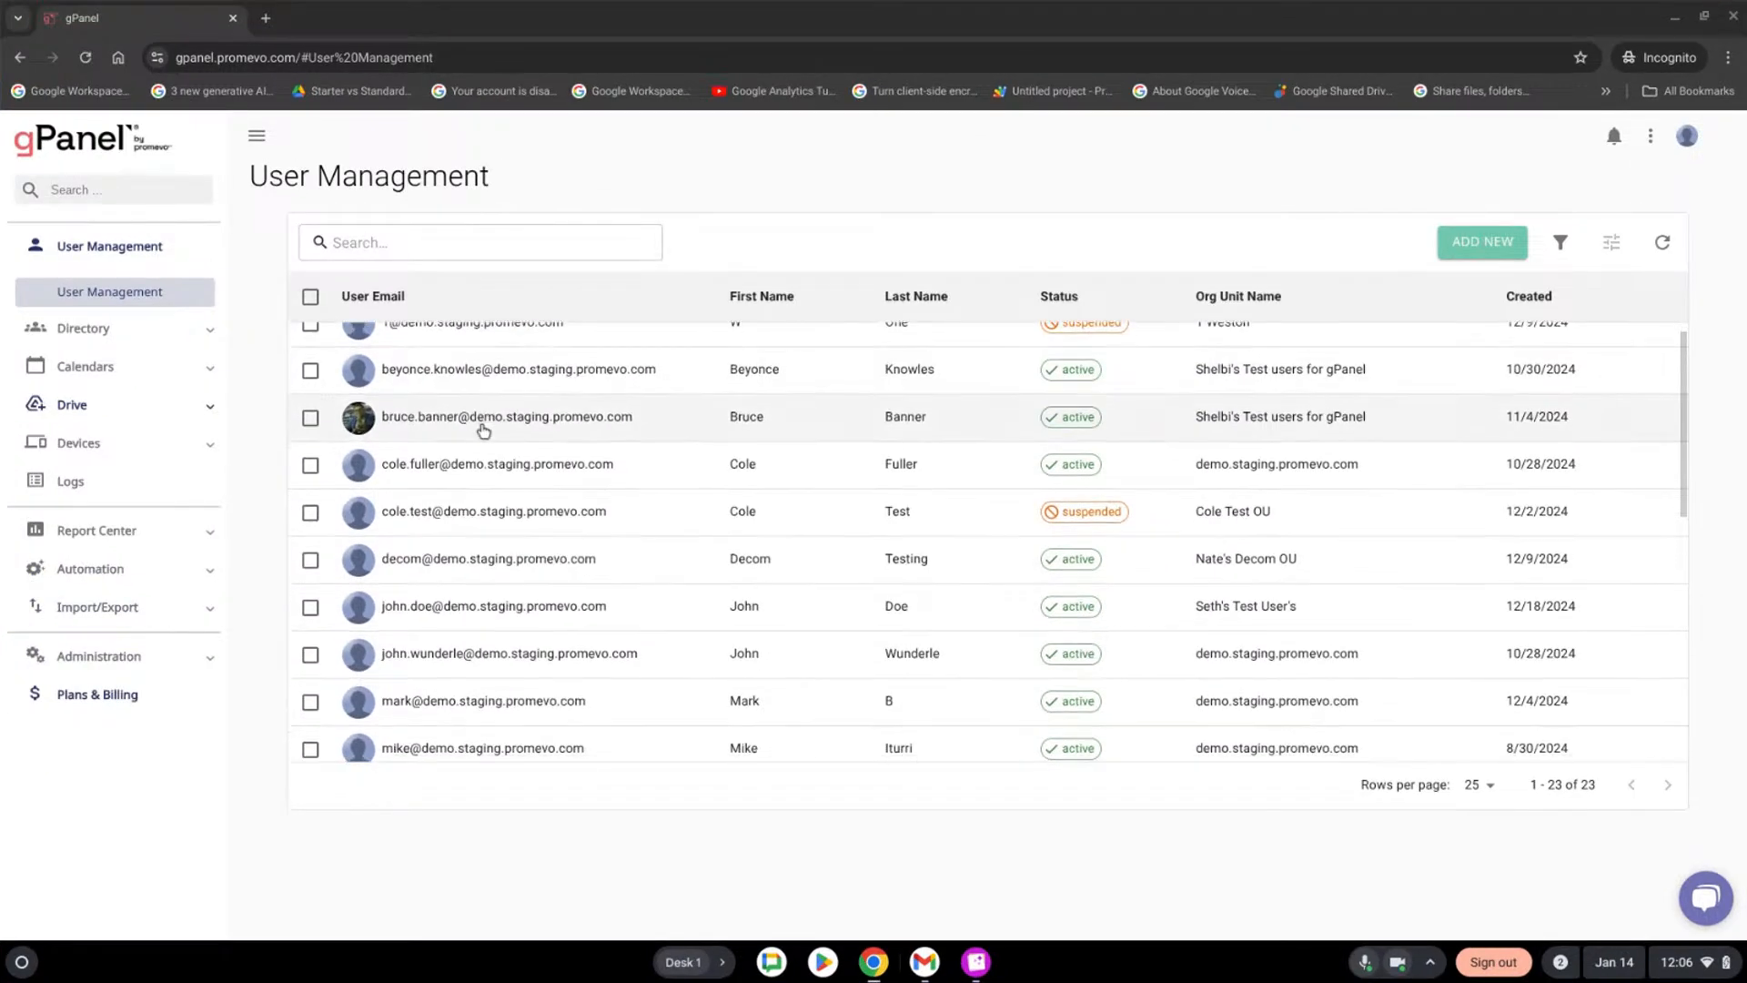
scroll(546, 566, up, 1)
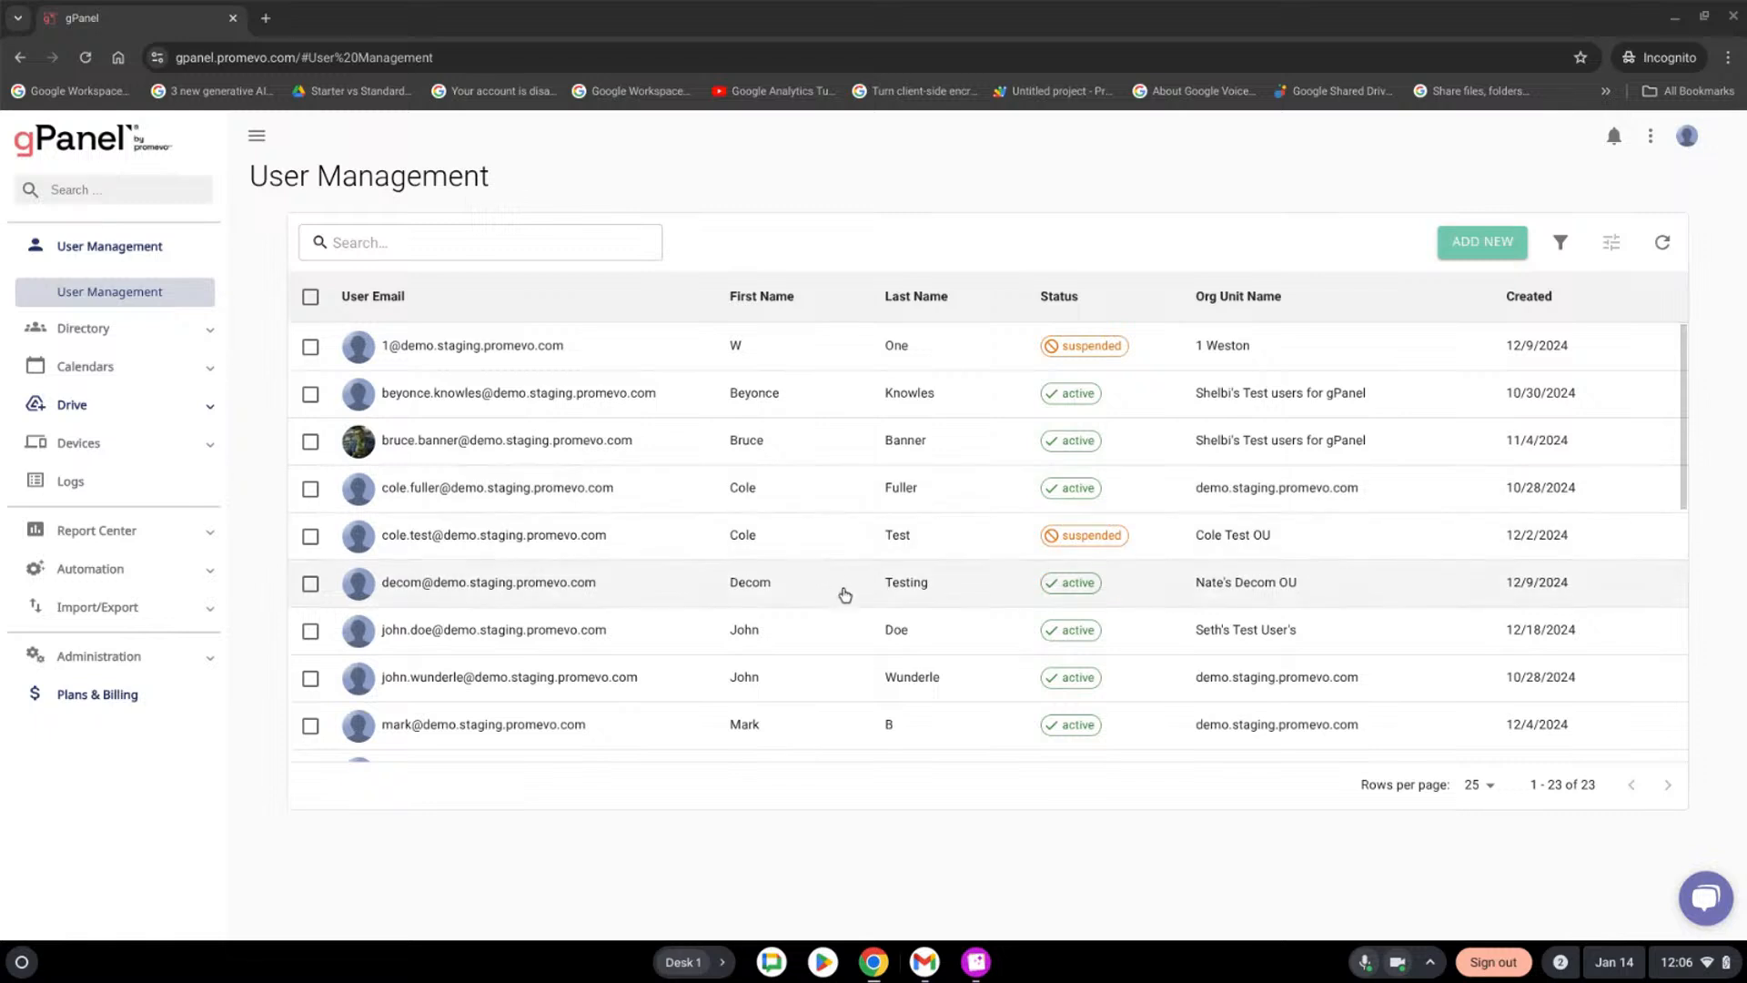
scroll(829, 611, down, 2)
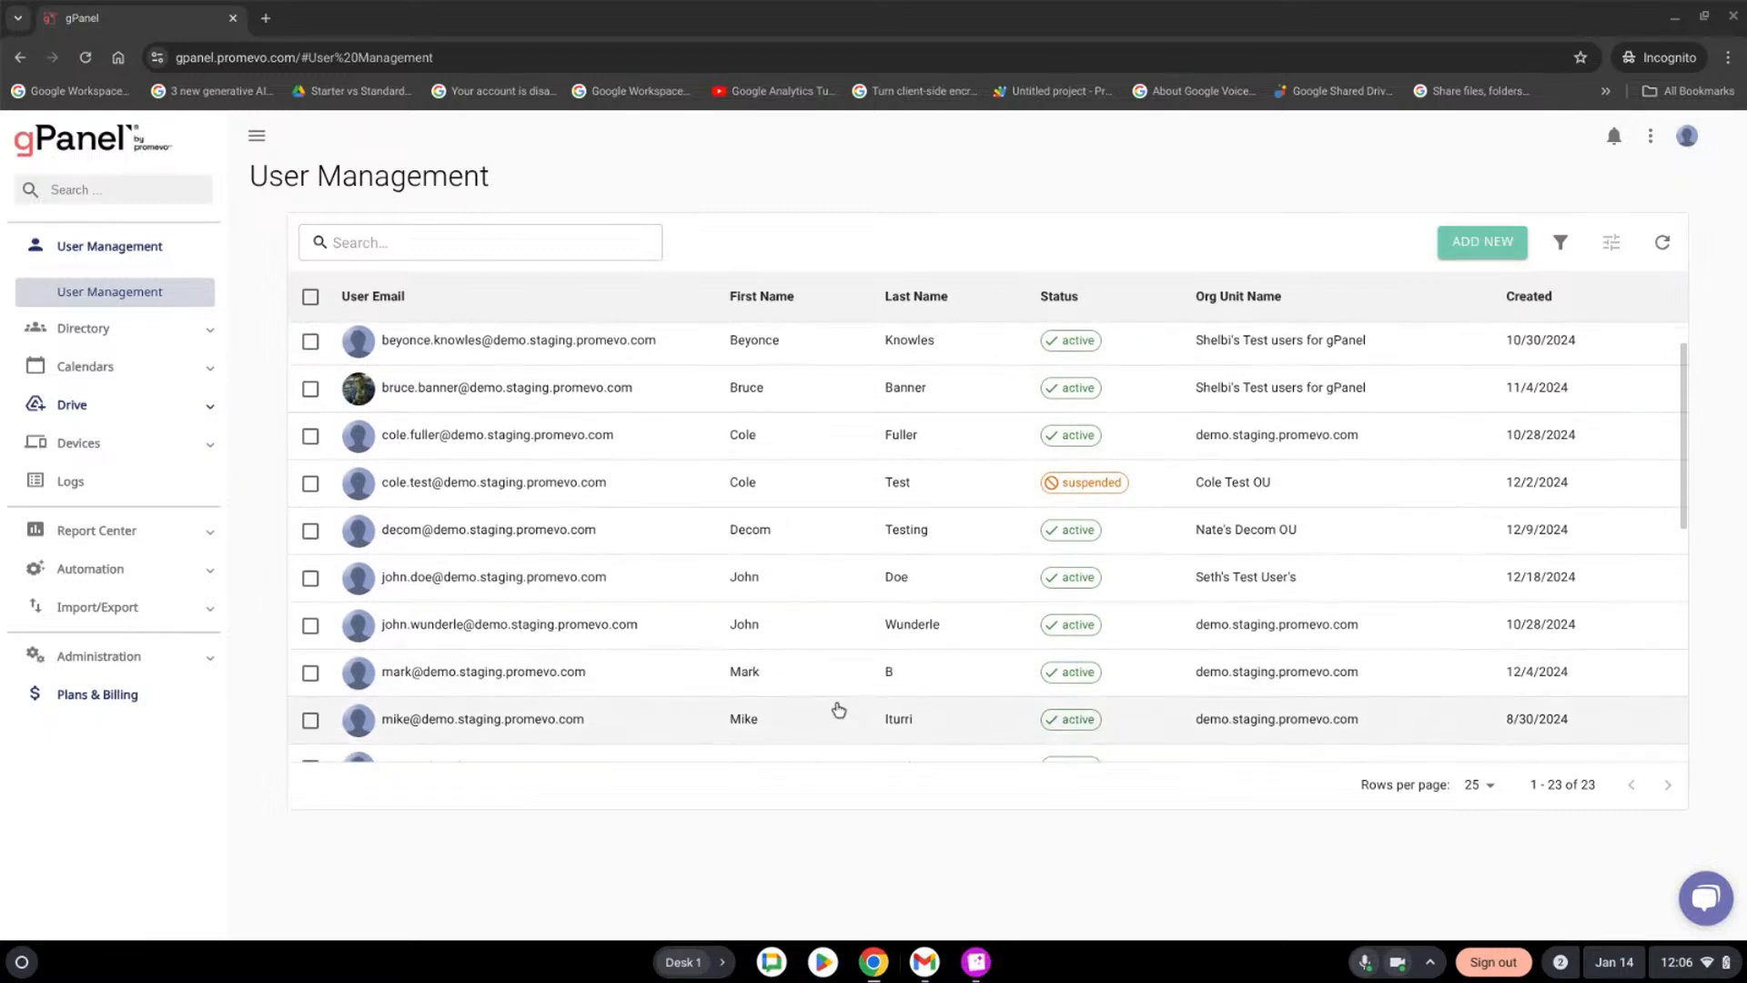
scroll(876, 764, up, 2)
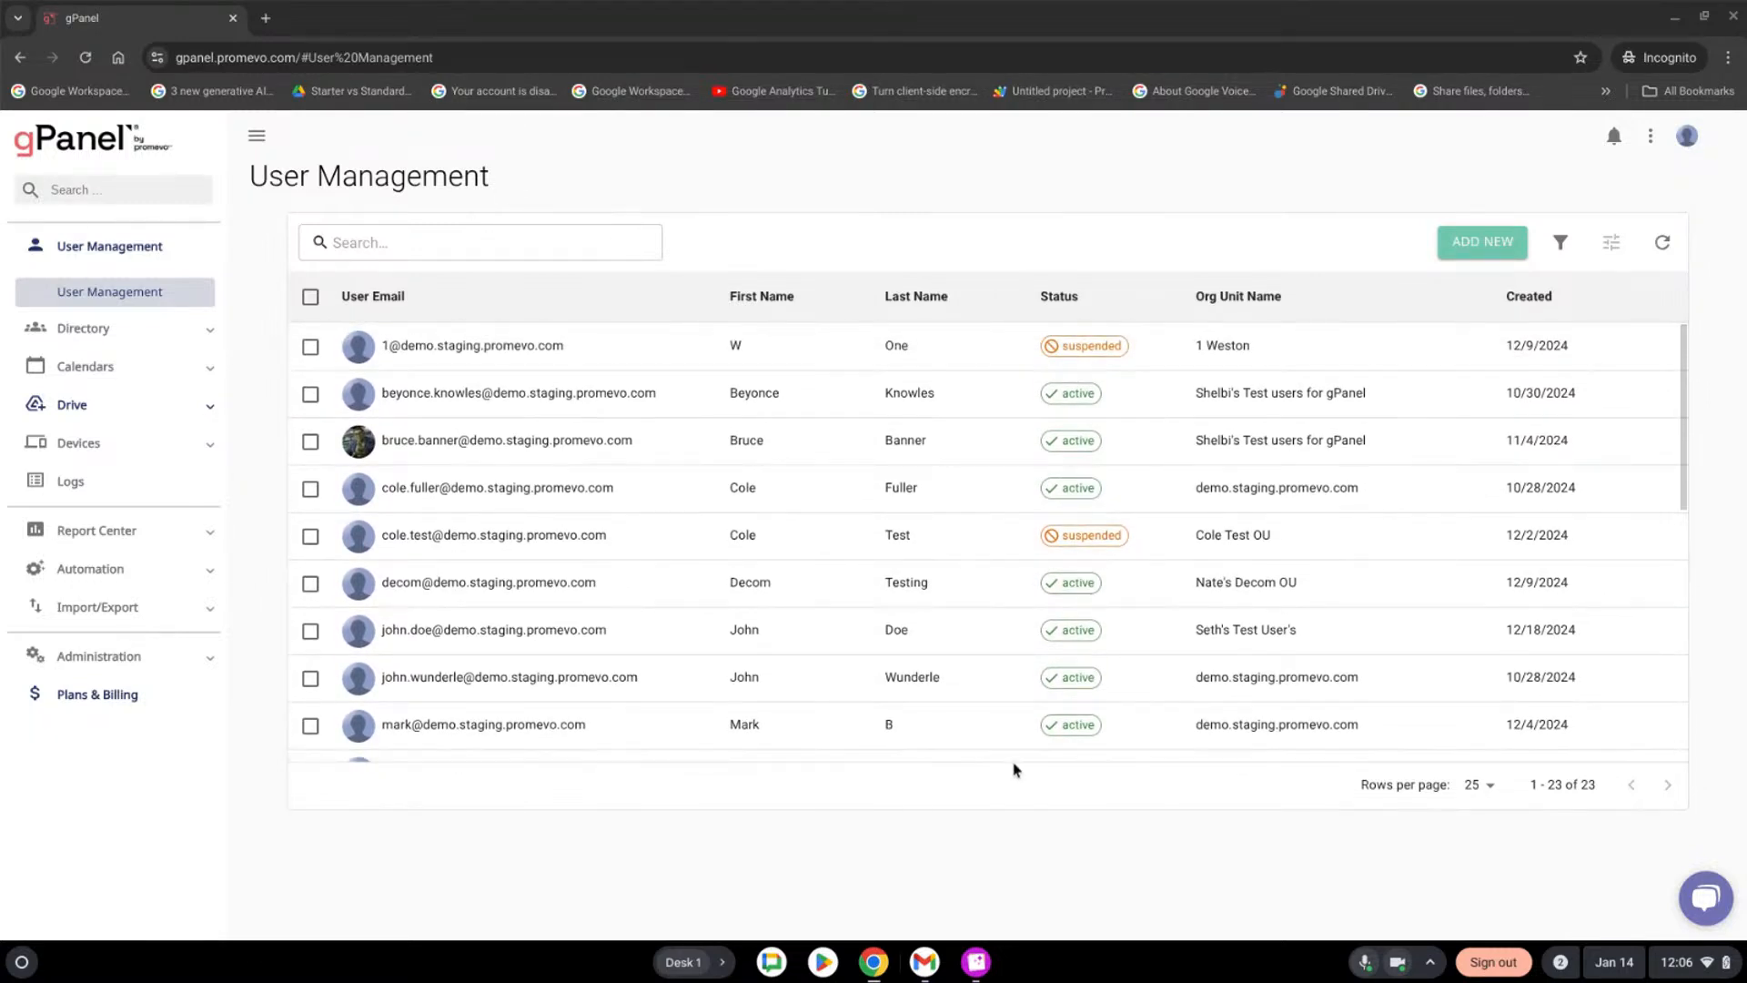
scroll(1013, 728, down, 3)
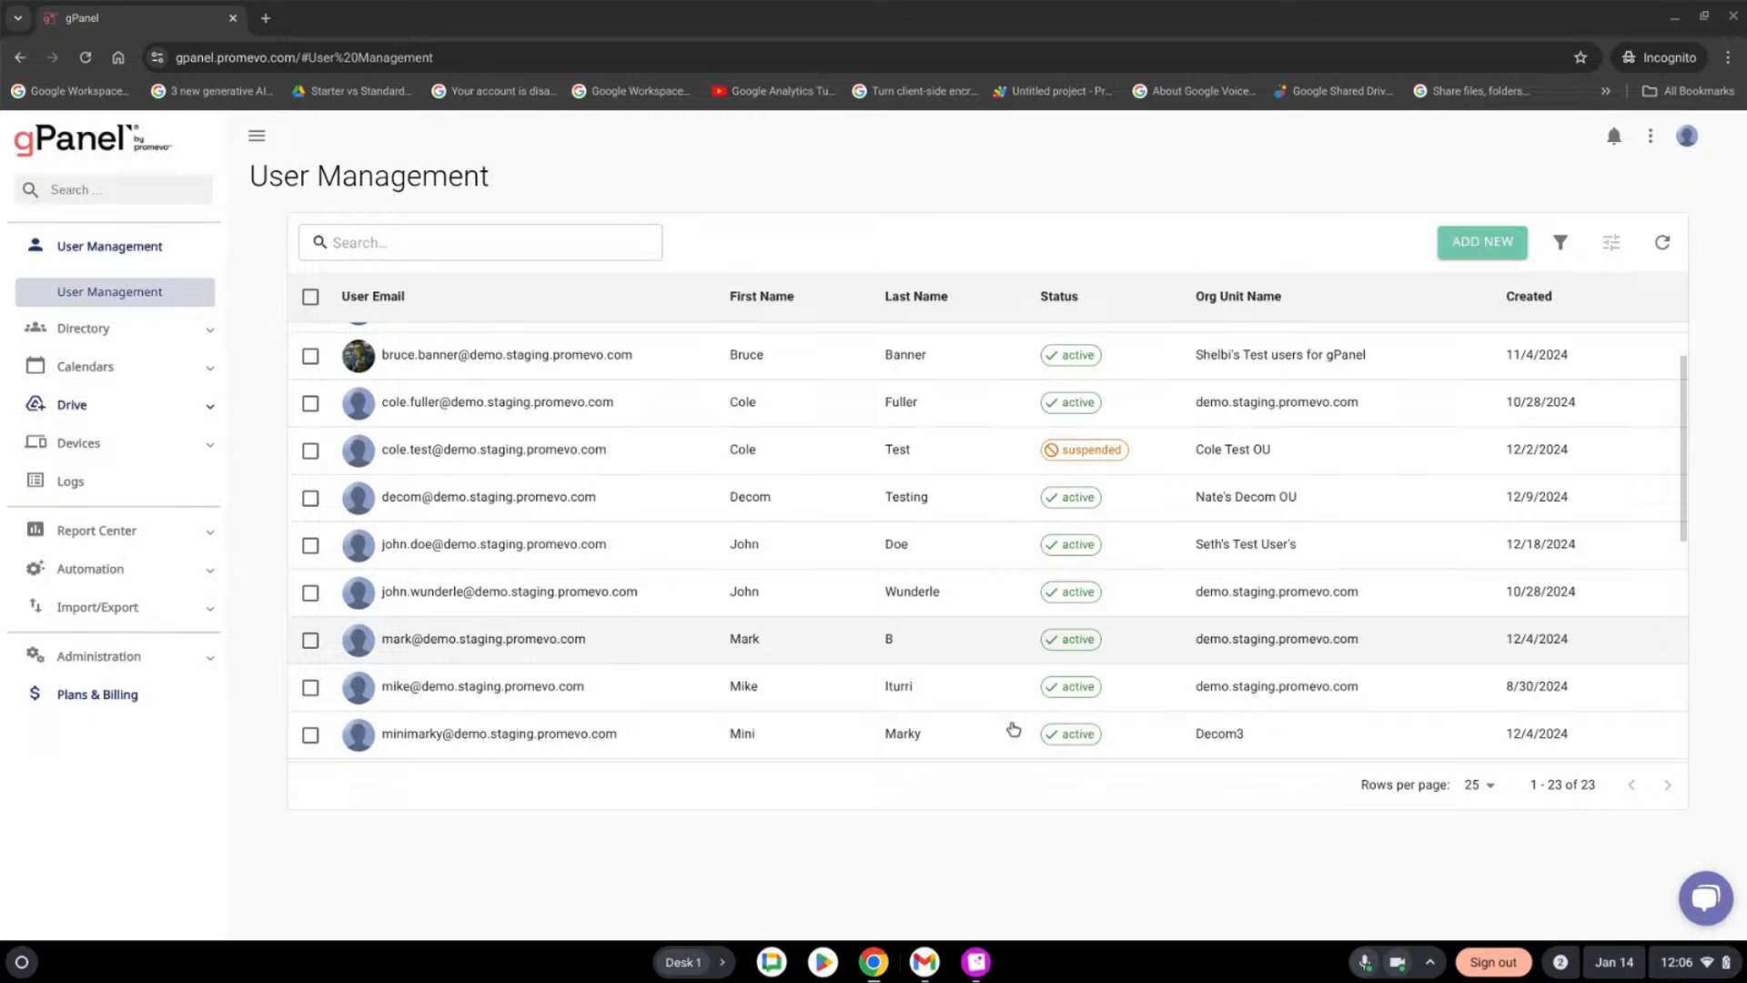
scroll(1012, 728, down, 2)
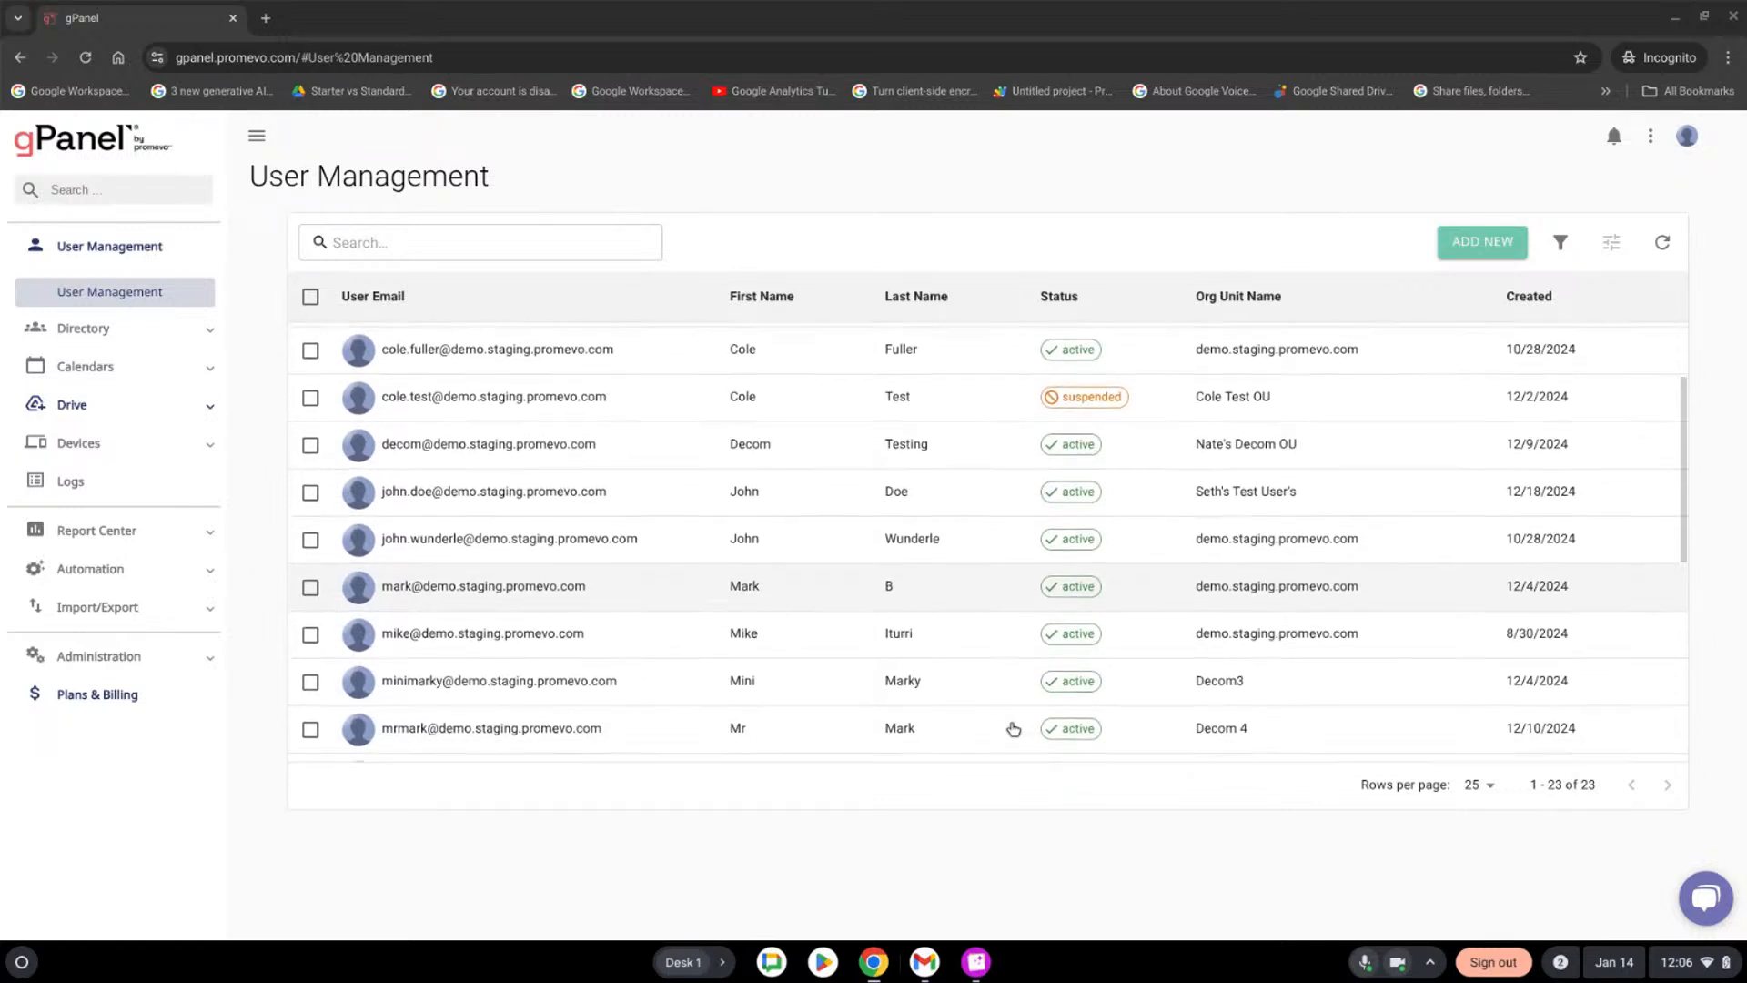
scroll(1012, 729, up, 5)
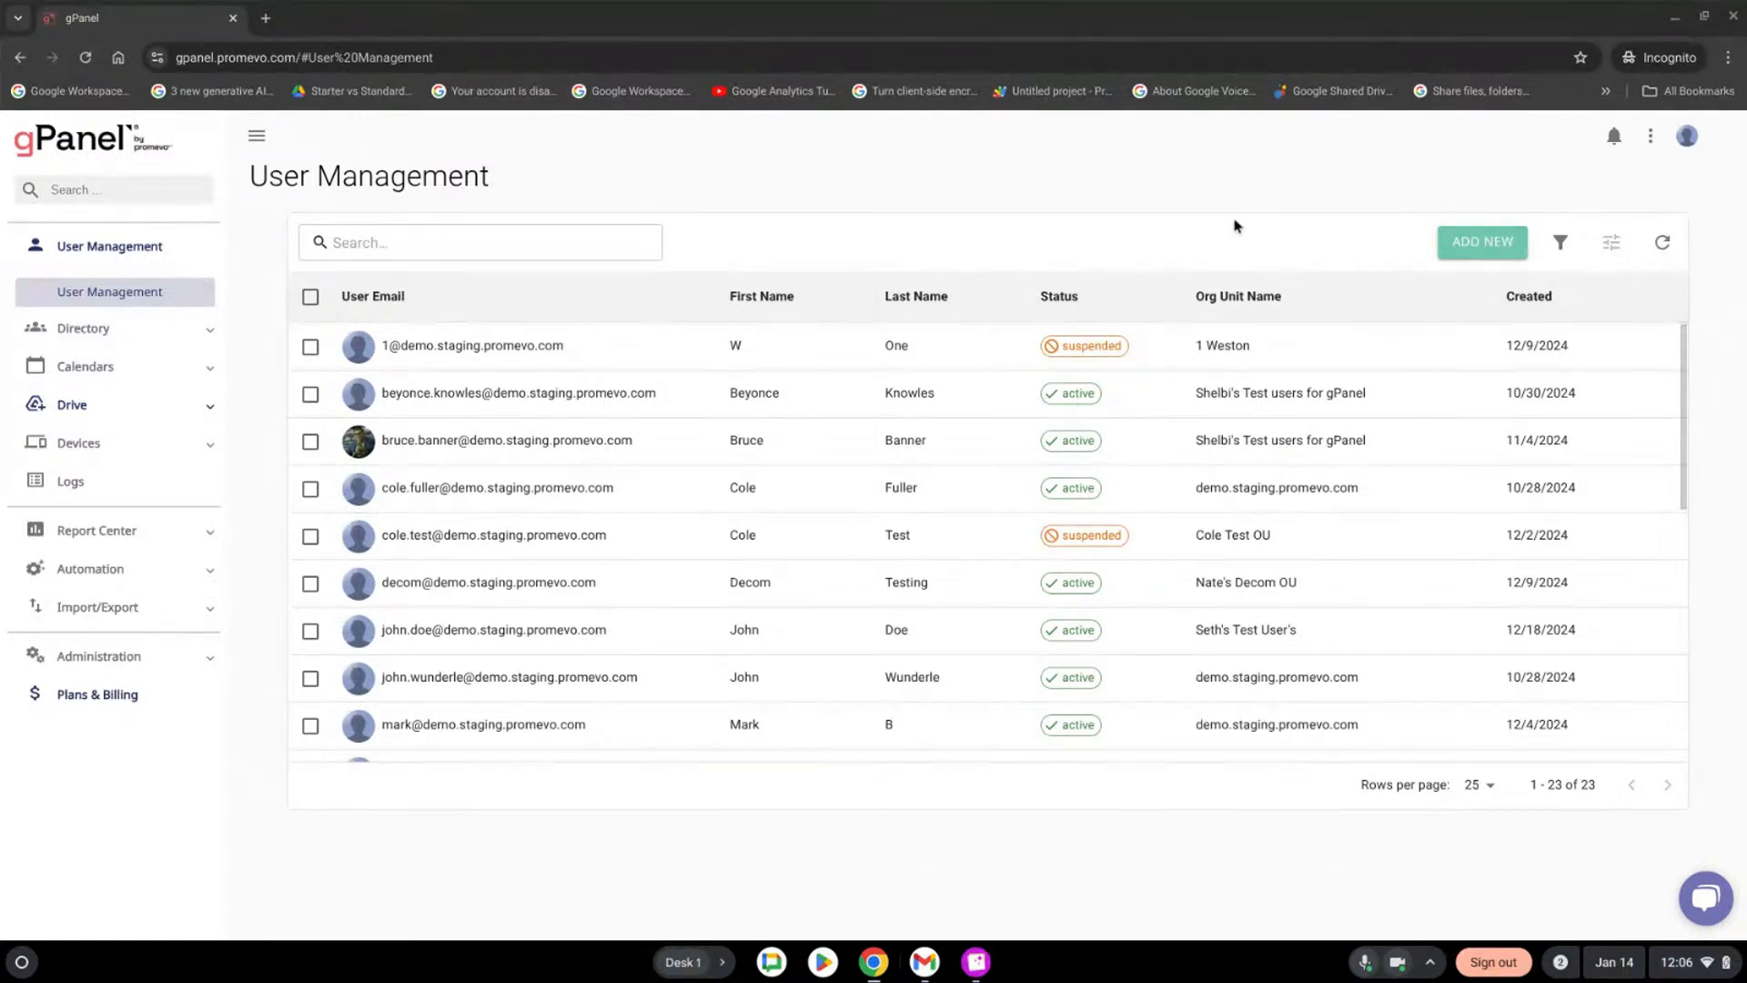
Open the third listed user's account and examine the delegates and delegate information in its Gmail account delegation settings
click(461, 443)
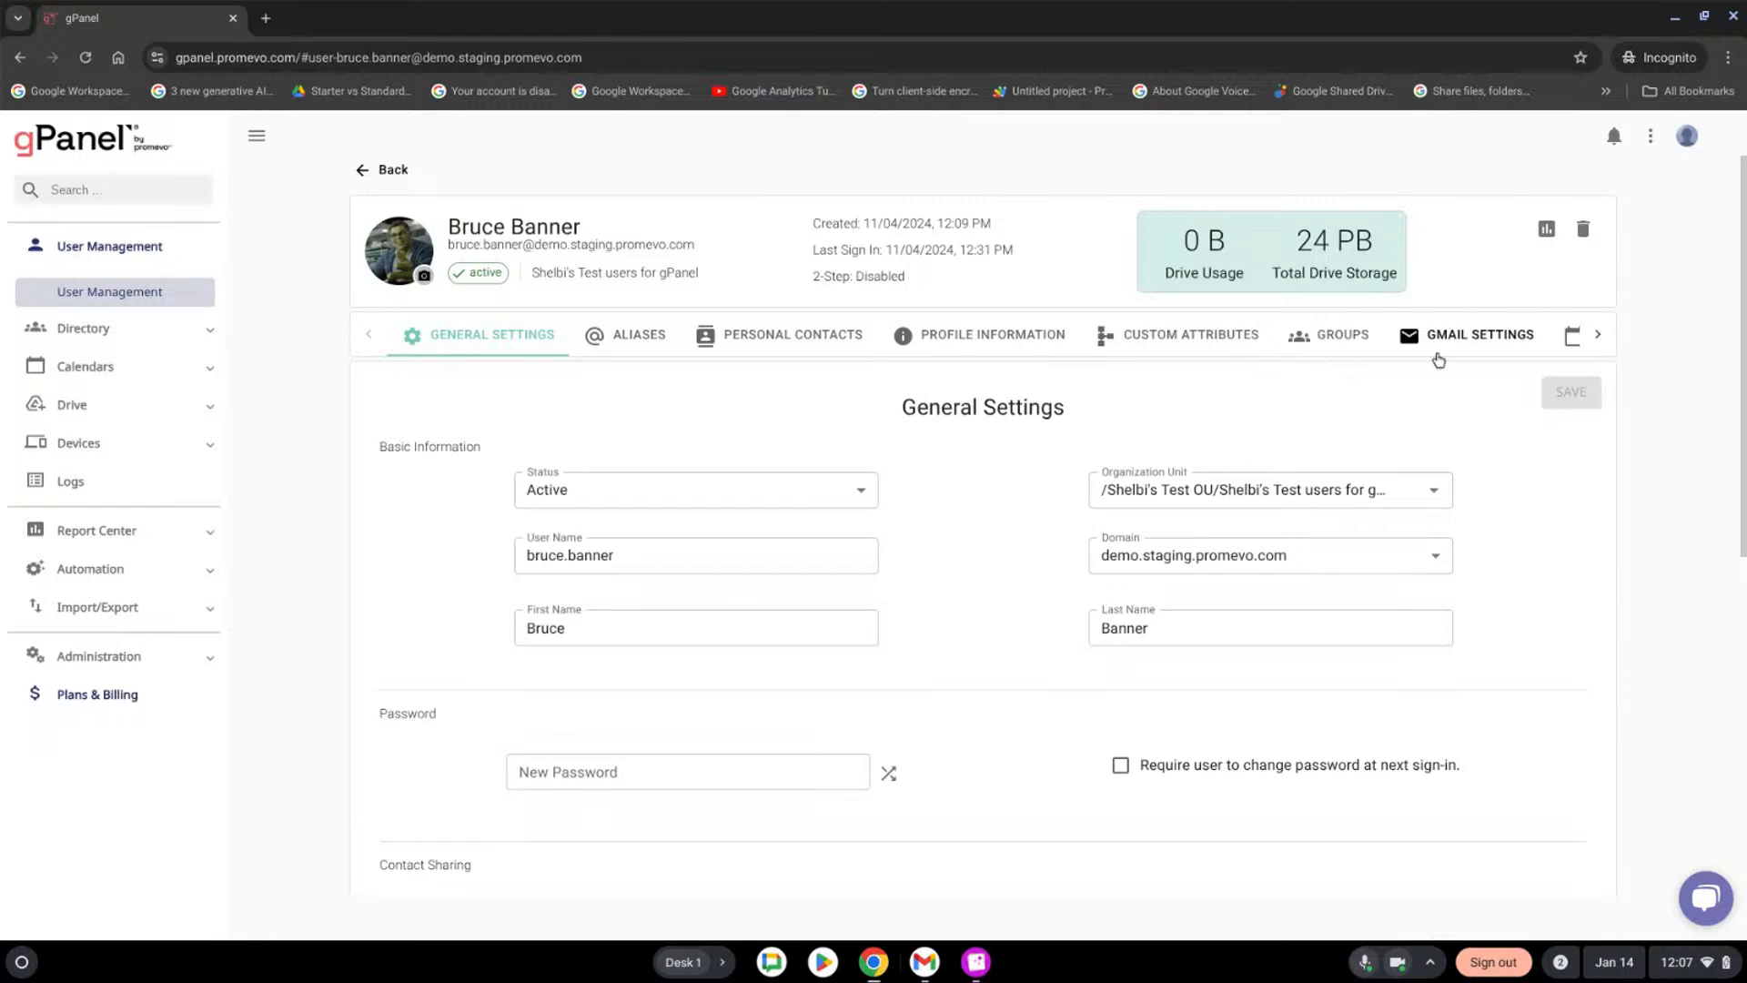
click(1591, 338)
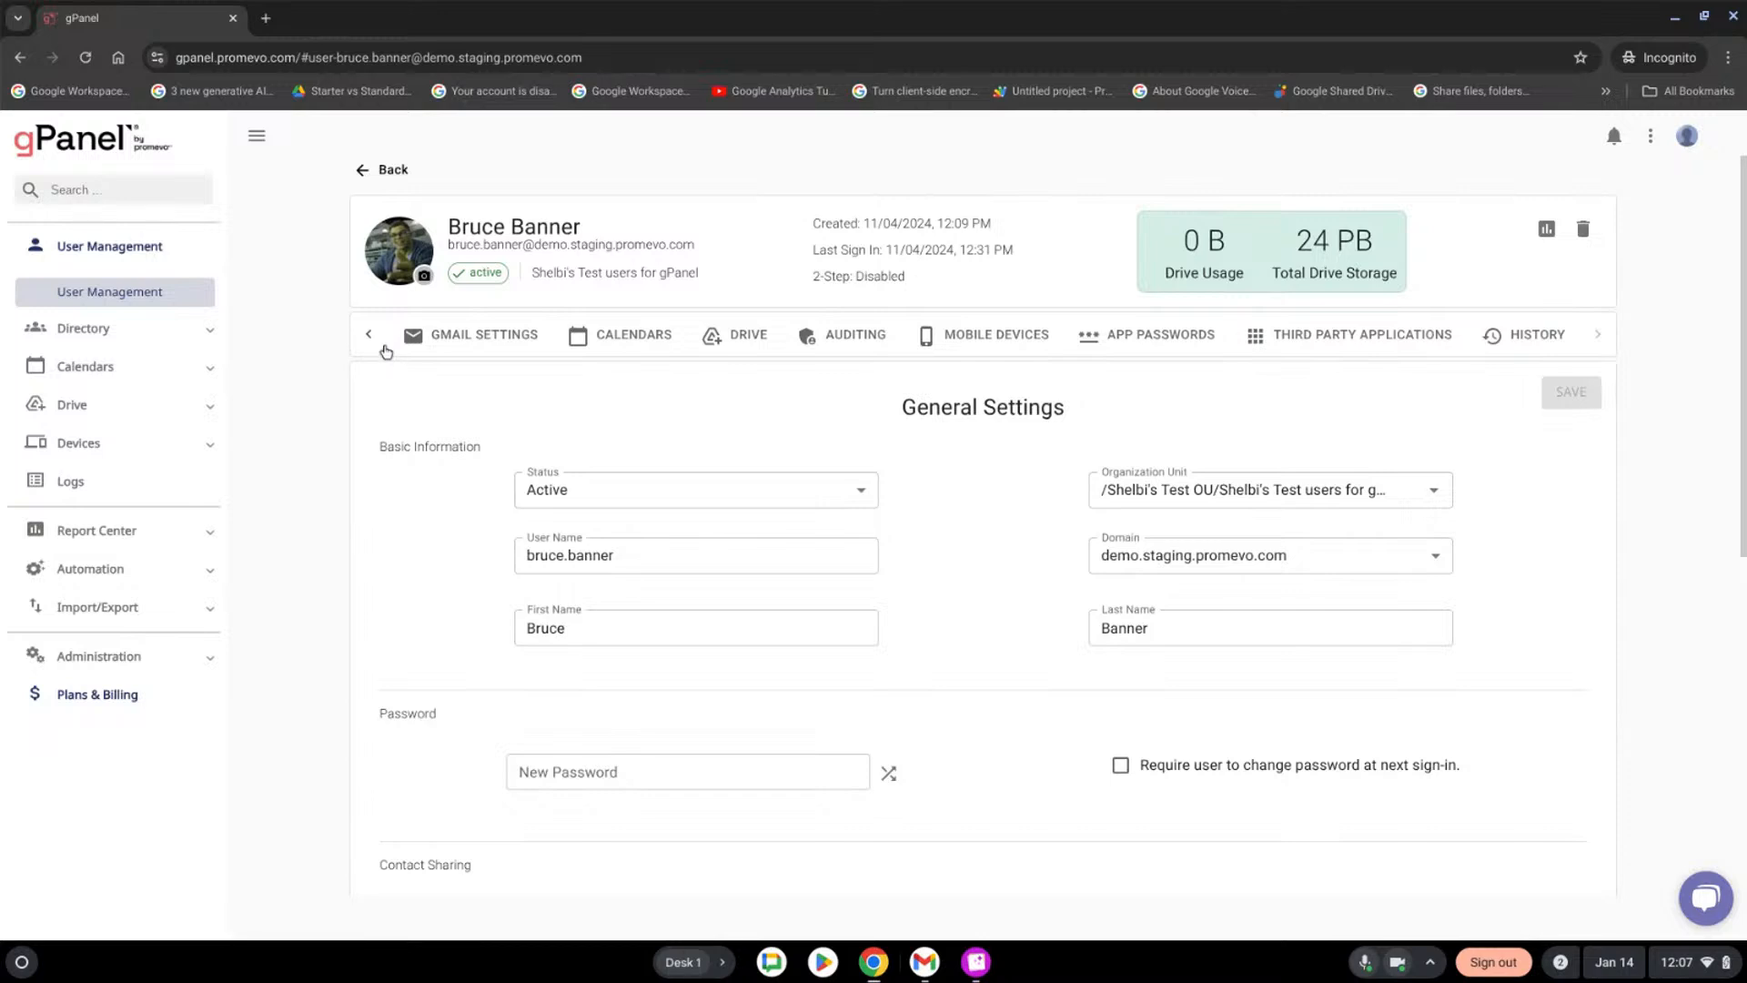
click(483, 343)
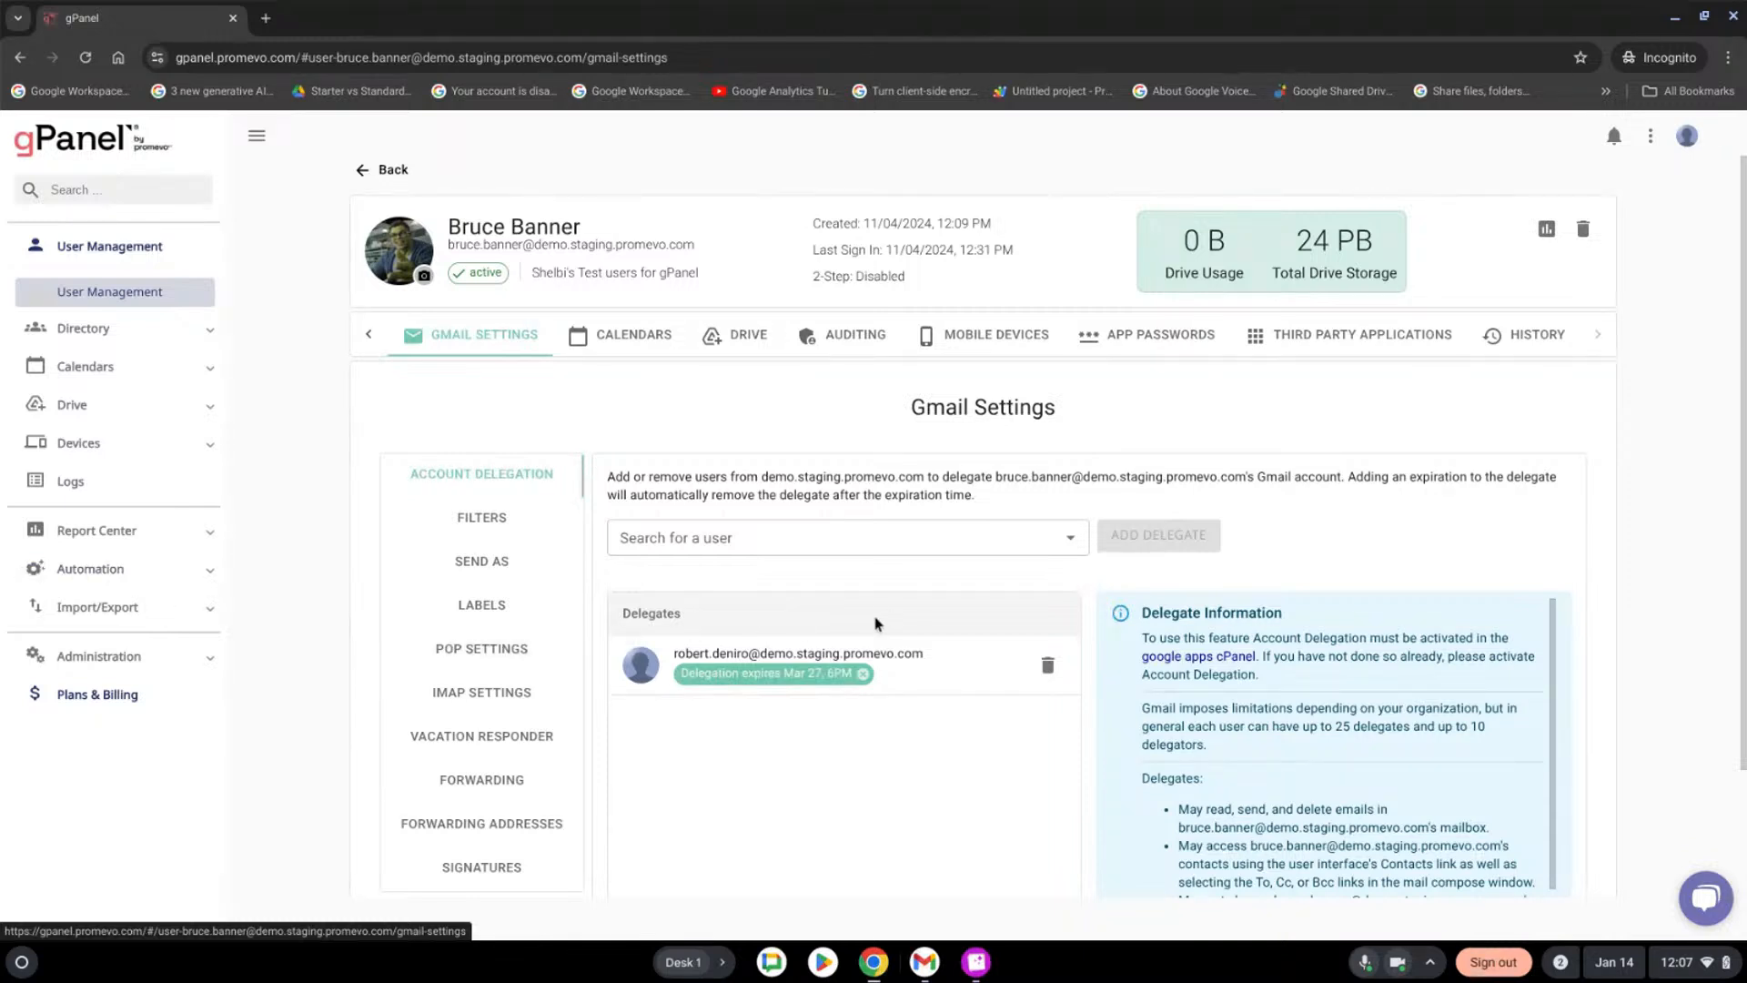
scroll(873, 637, down, 1)
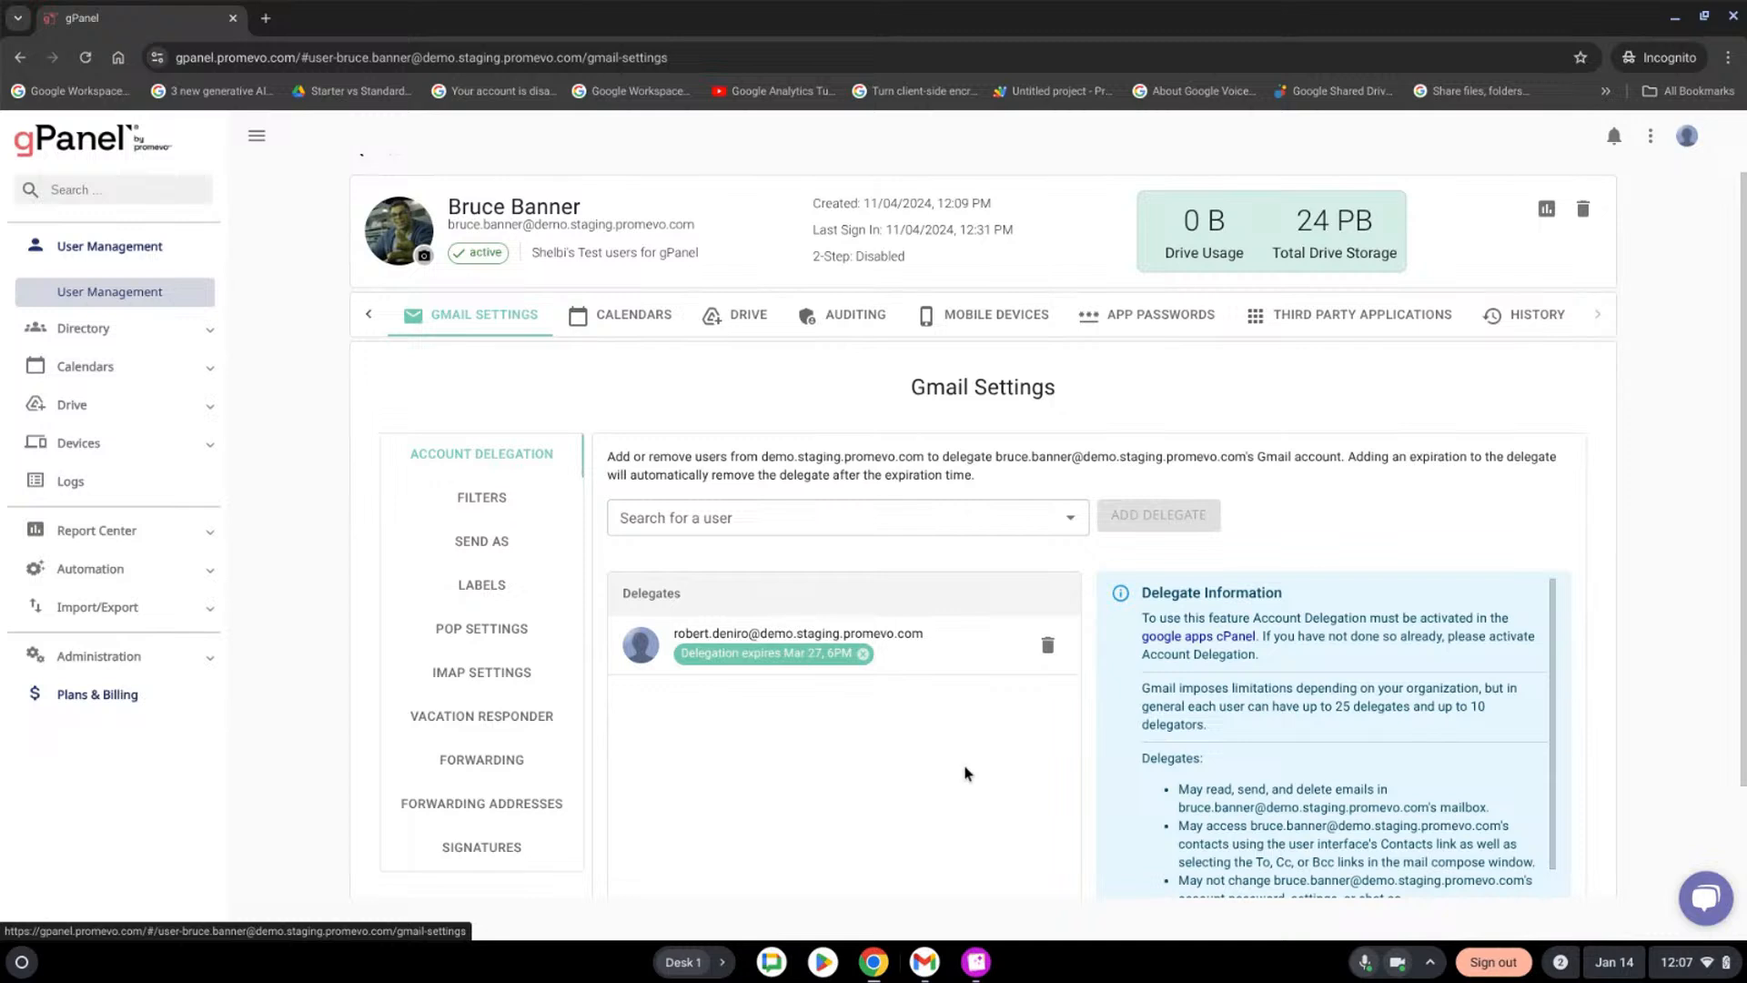
scroll(950, 711, down, 1)
scroll(951, 712, down, 1)
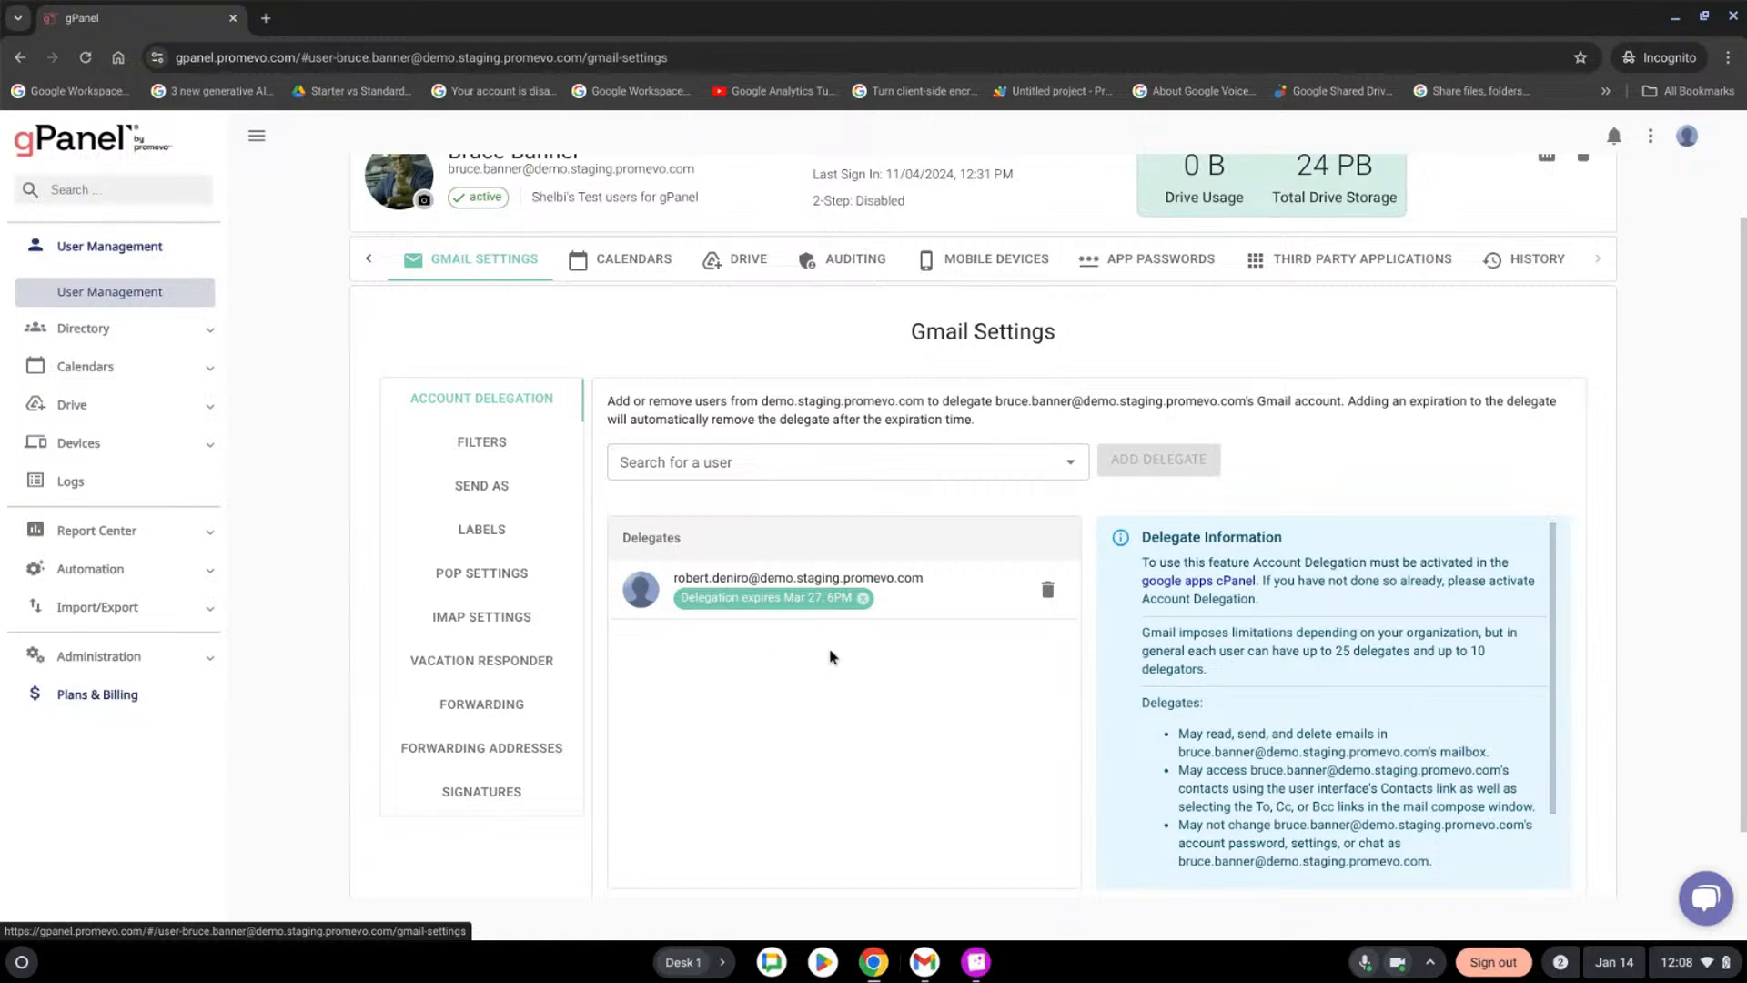
scroll(819, 644, down, 1)
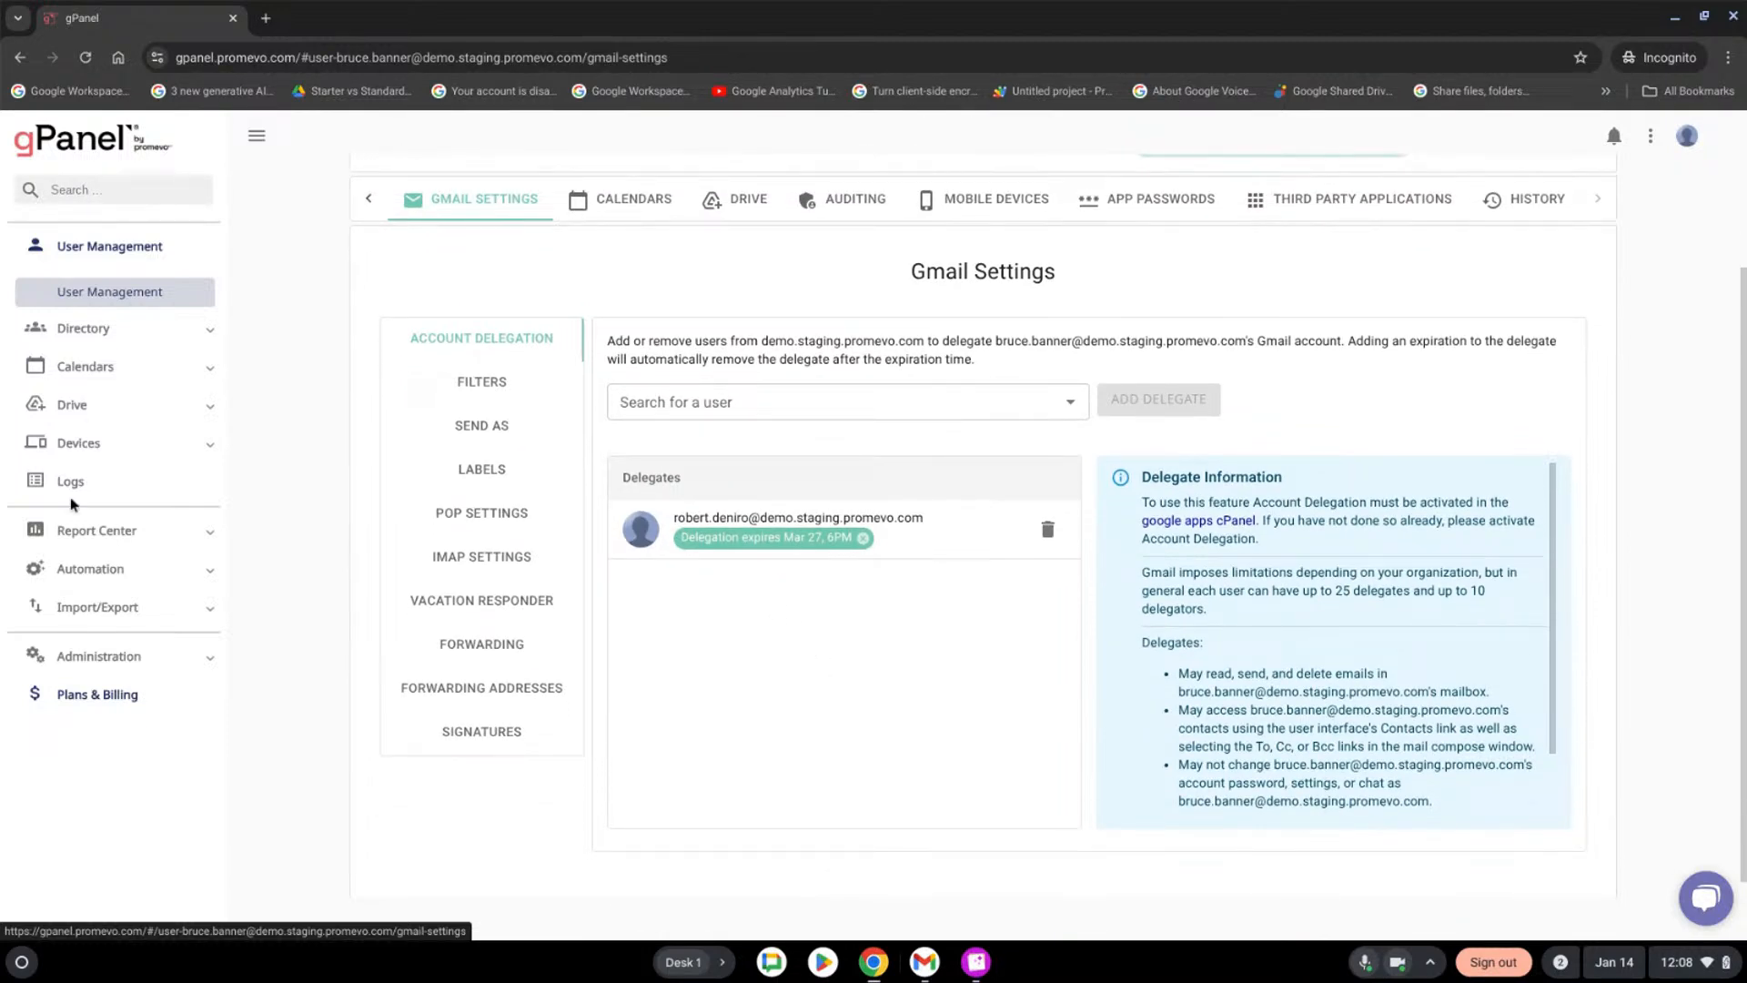
Examine the user's Gmail vacation responder, including its dates and message, and the user's mail forwarding settings
click(478, 615)
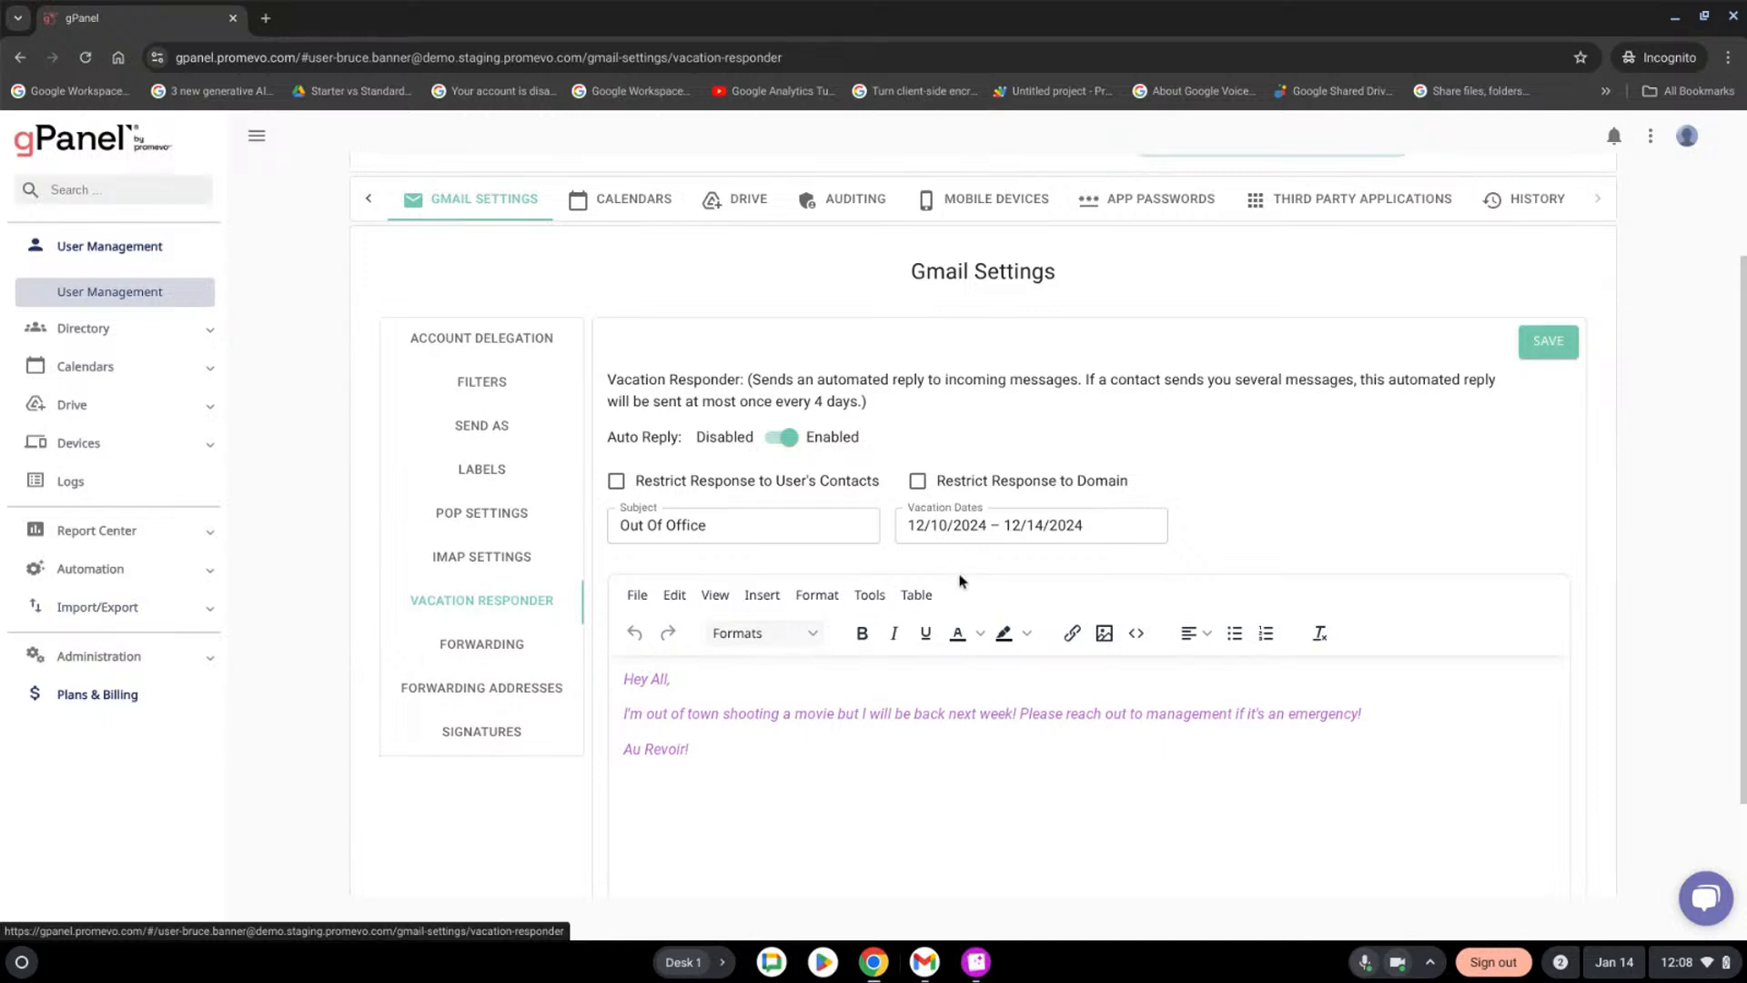
scroll(960, 590, down, 1)
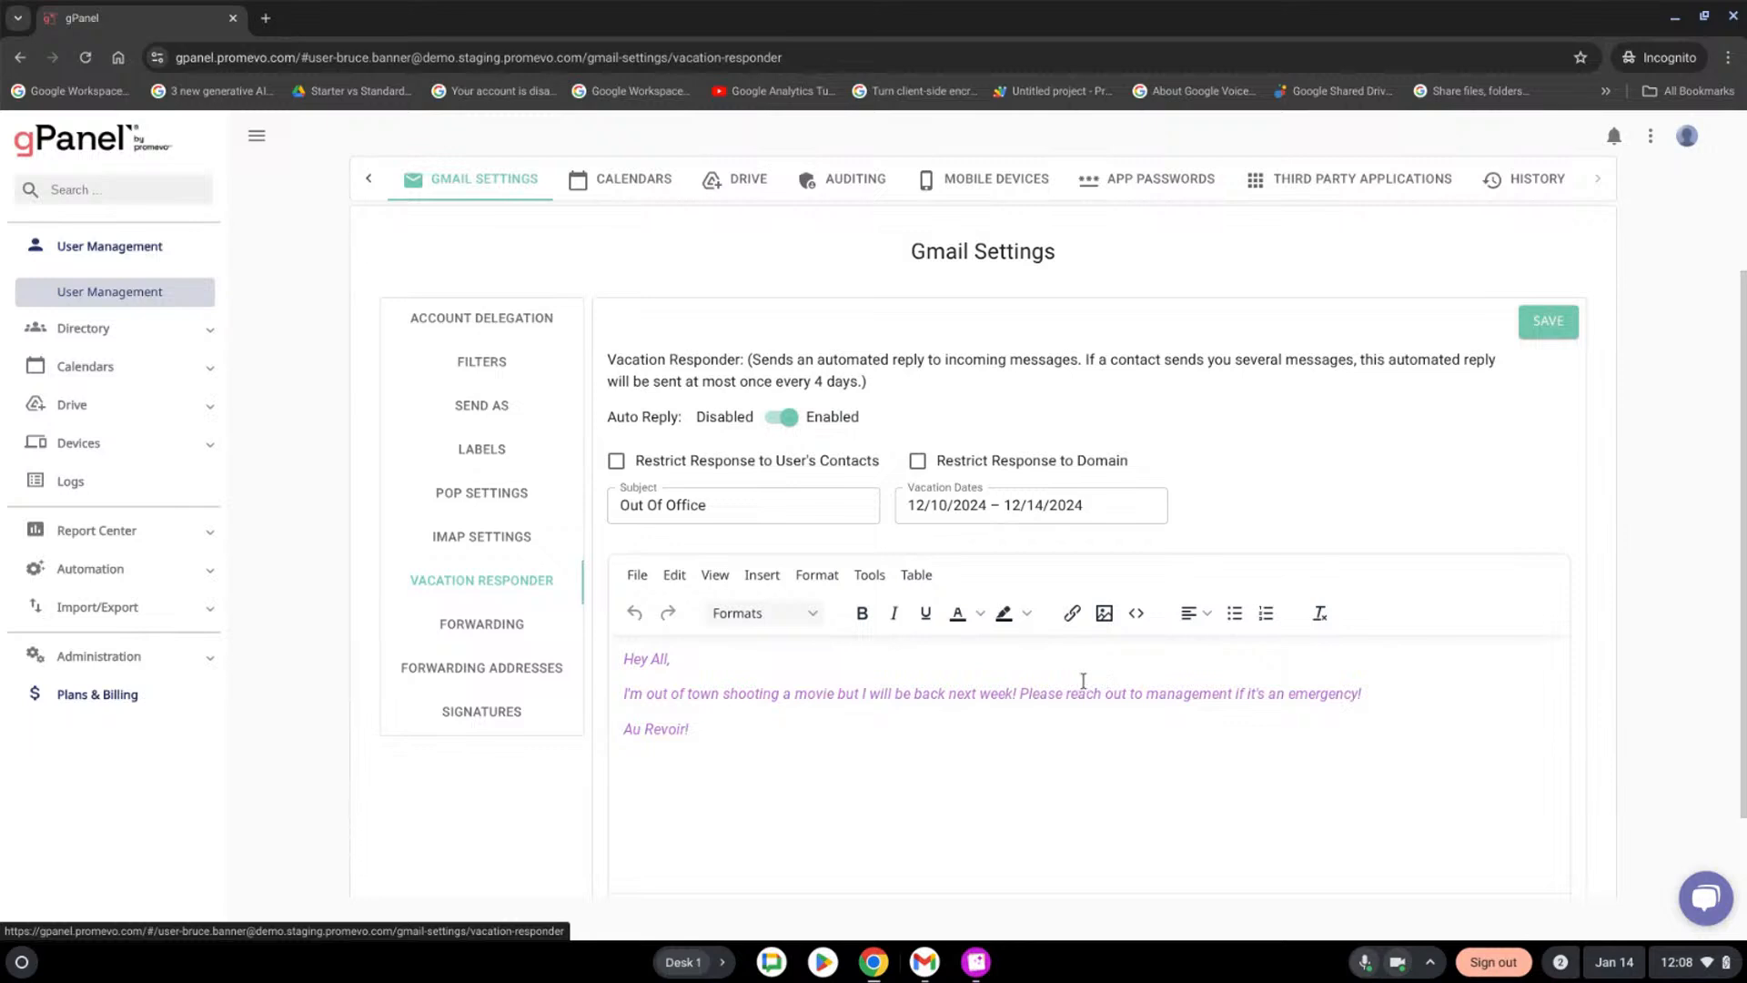
scroll(1073, 682, down, 2)
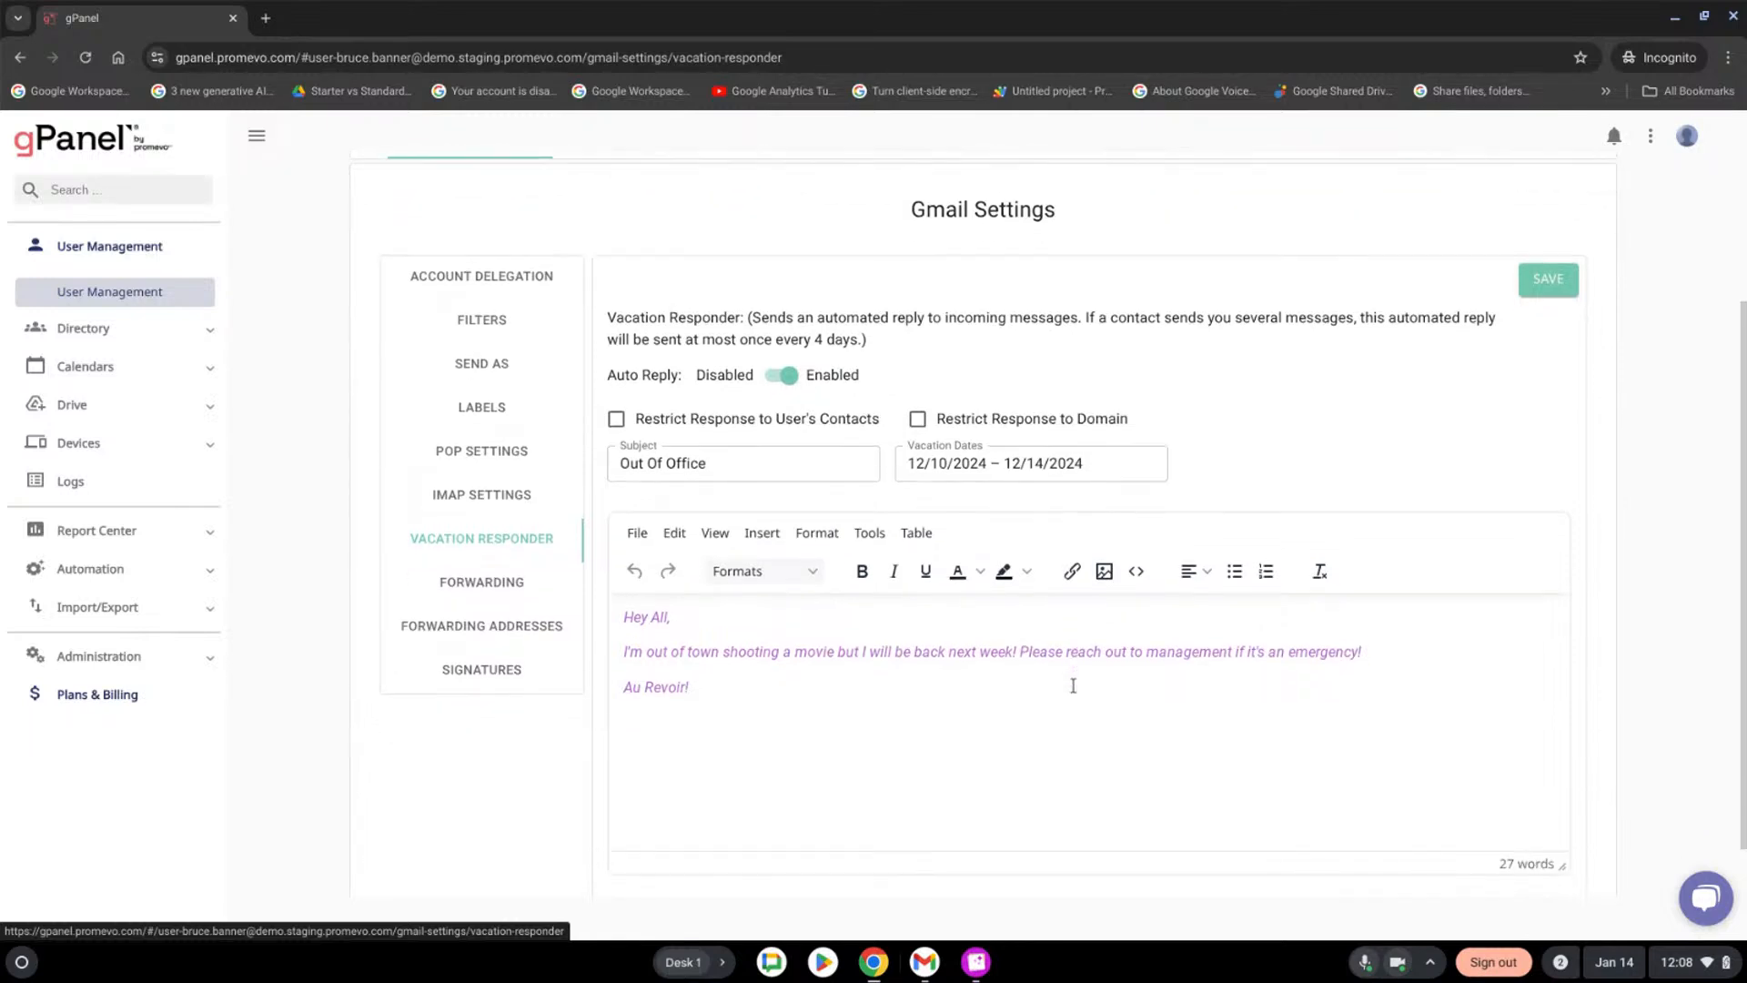
scroll(1058, 699, up, 1)
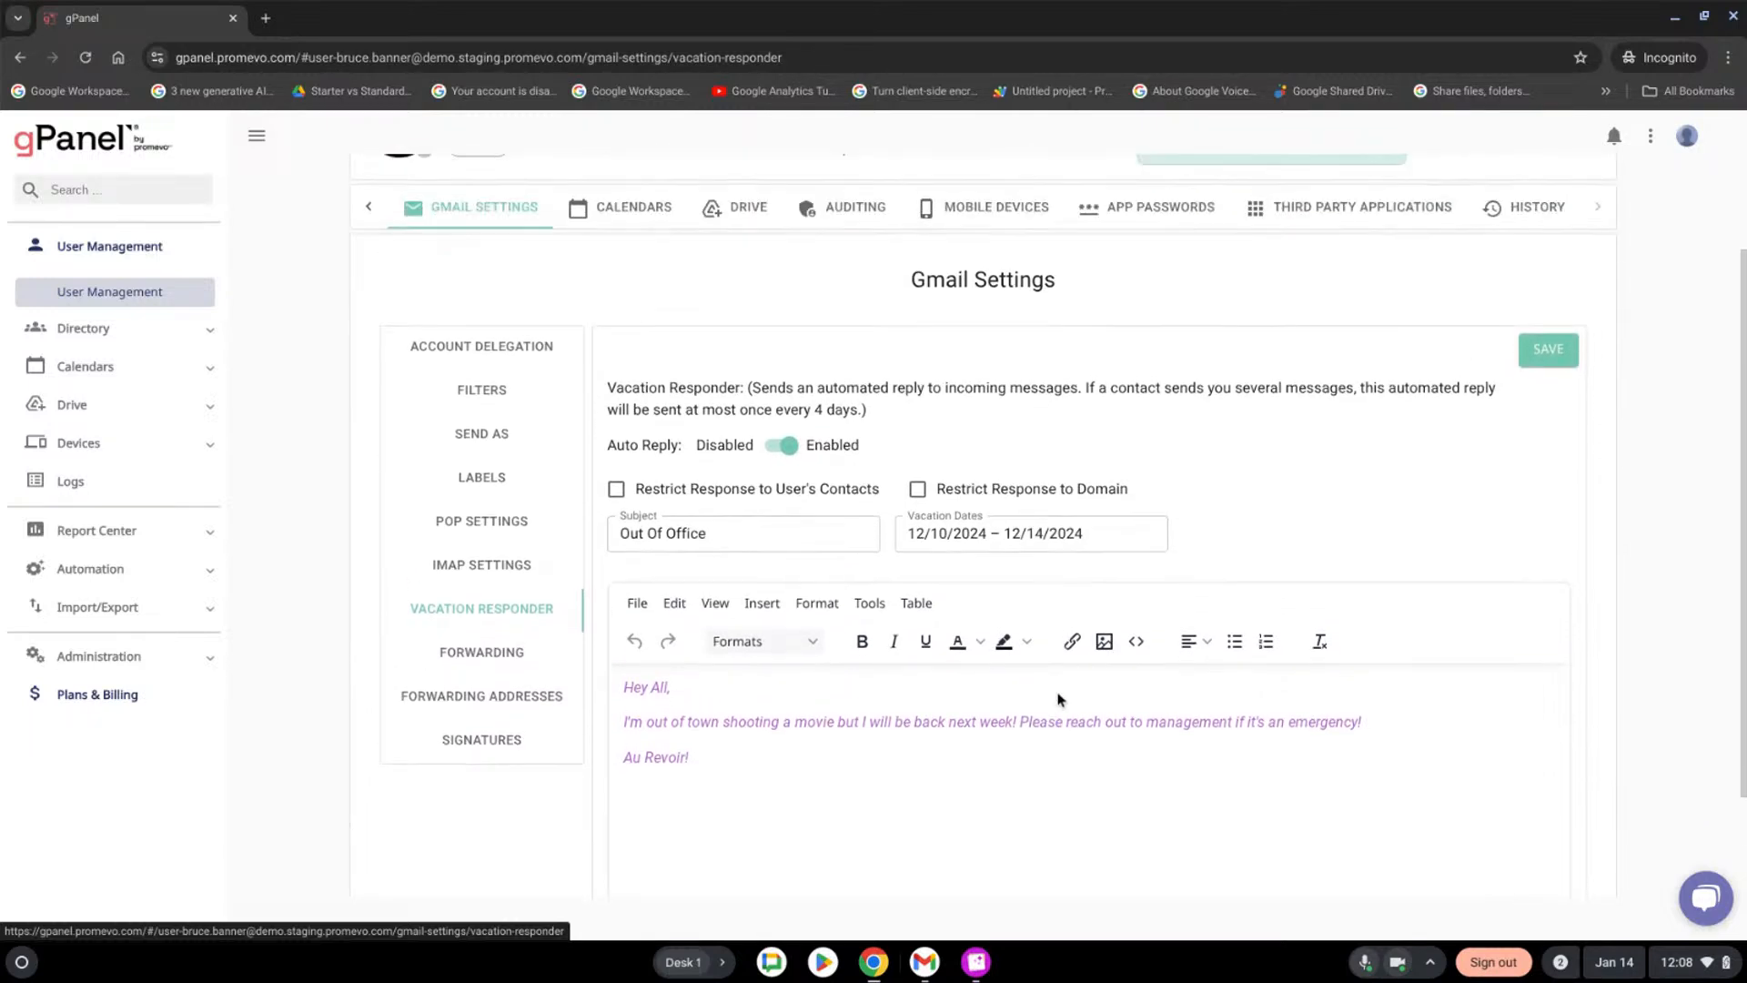
scroll(1058, 699, down, 1)
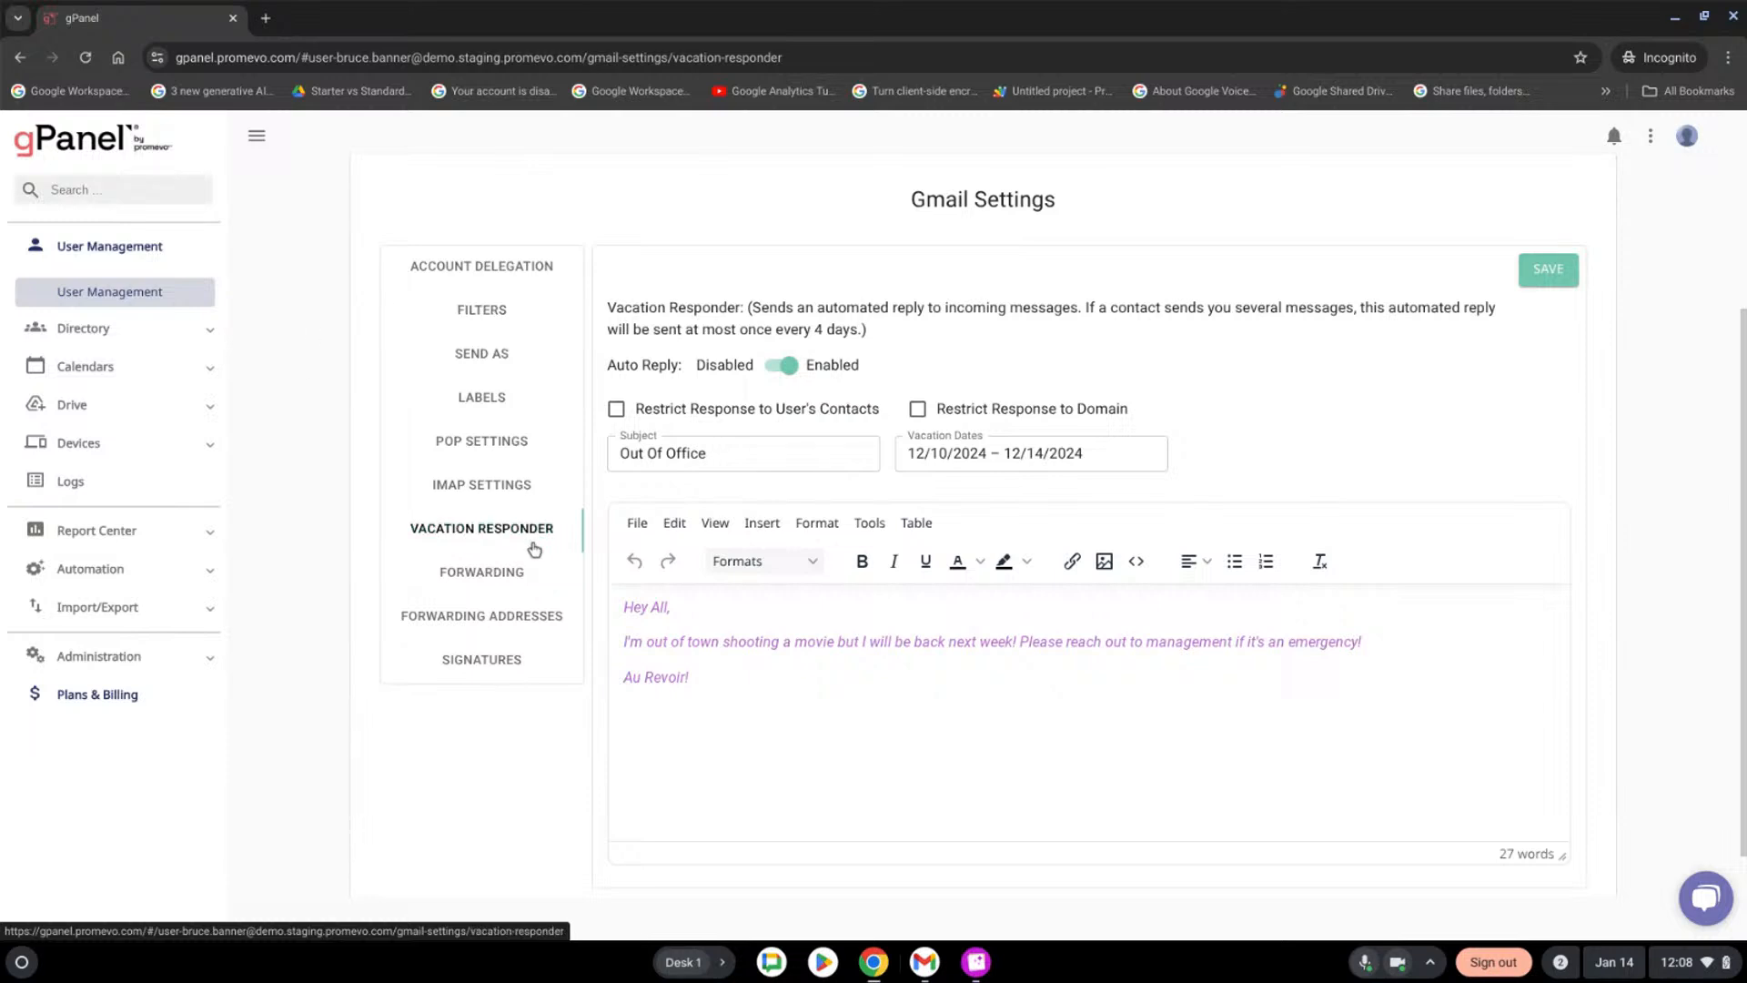
scroll(1026, 708, down, 1)
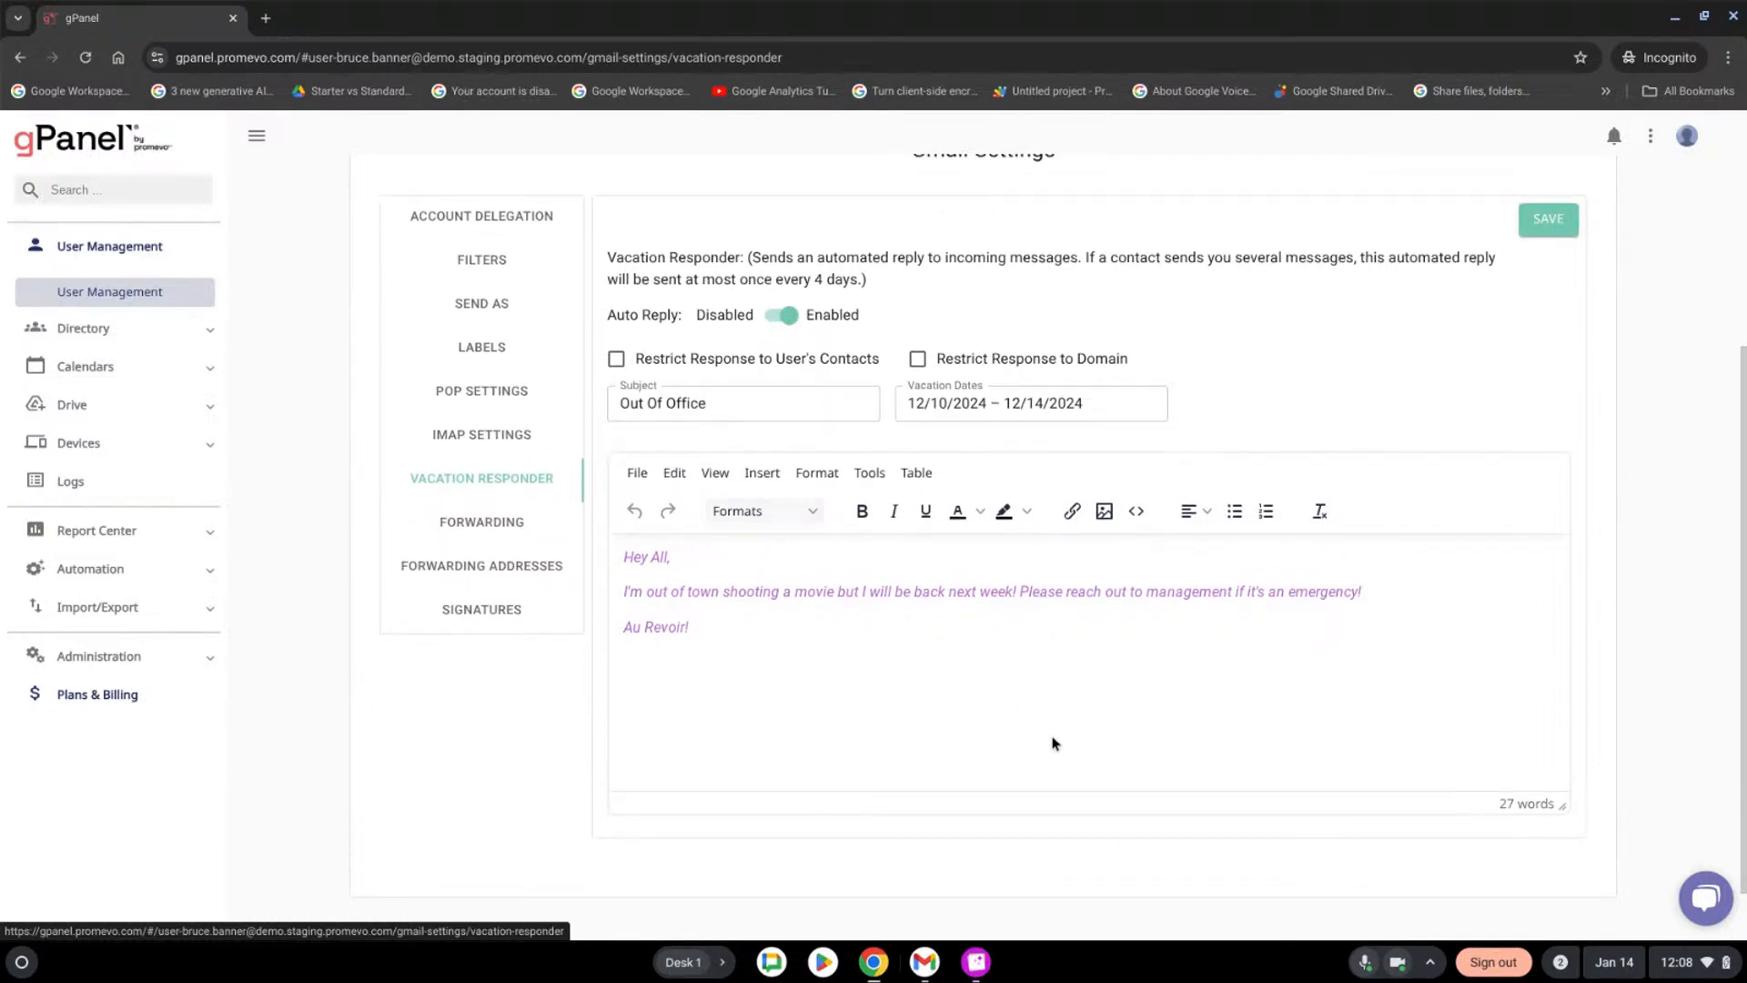
scroll(1055, 739, down, 1)
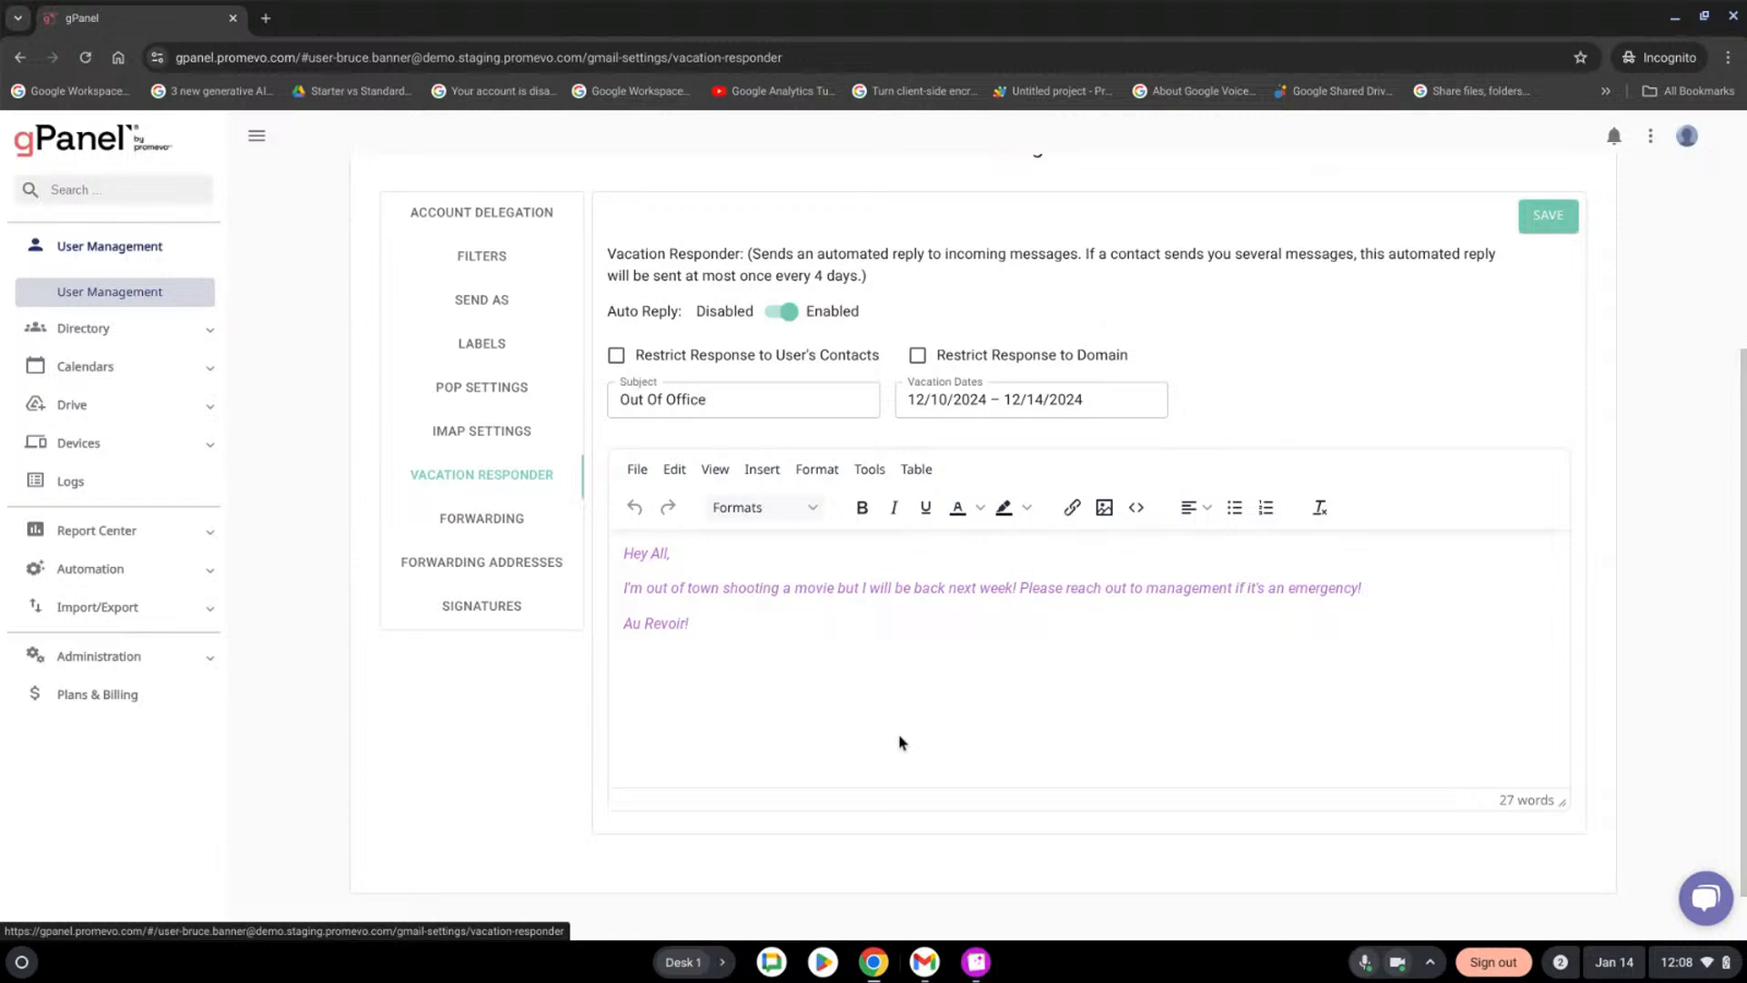
scroll(887, 728, up, 1)
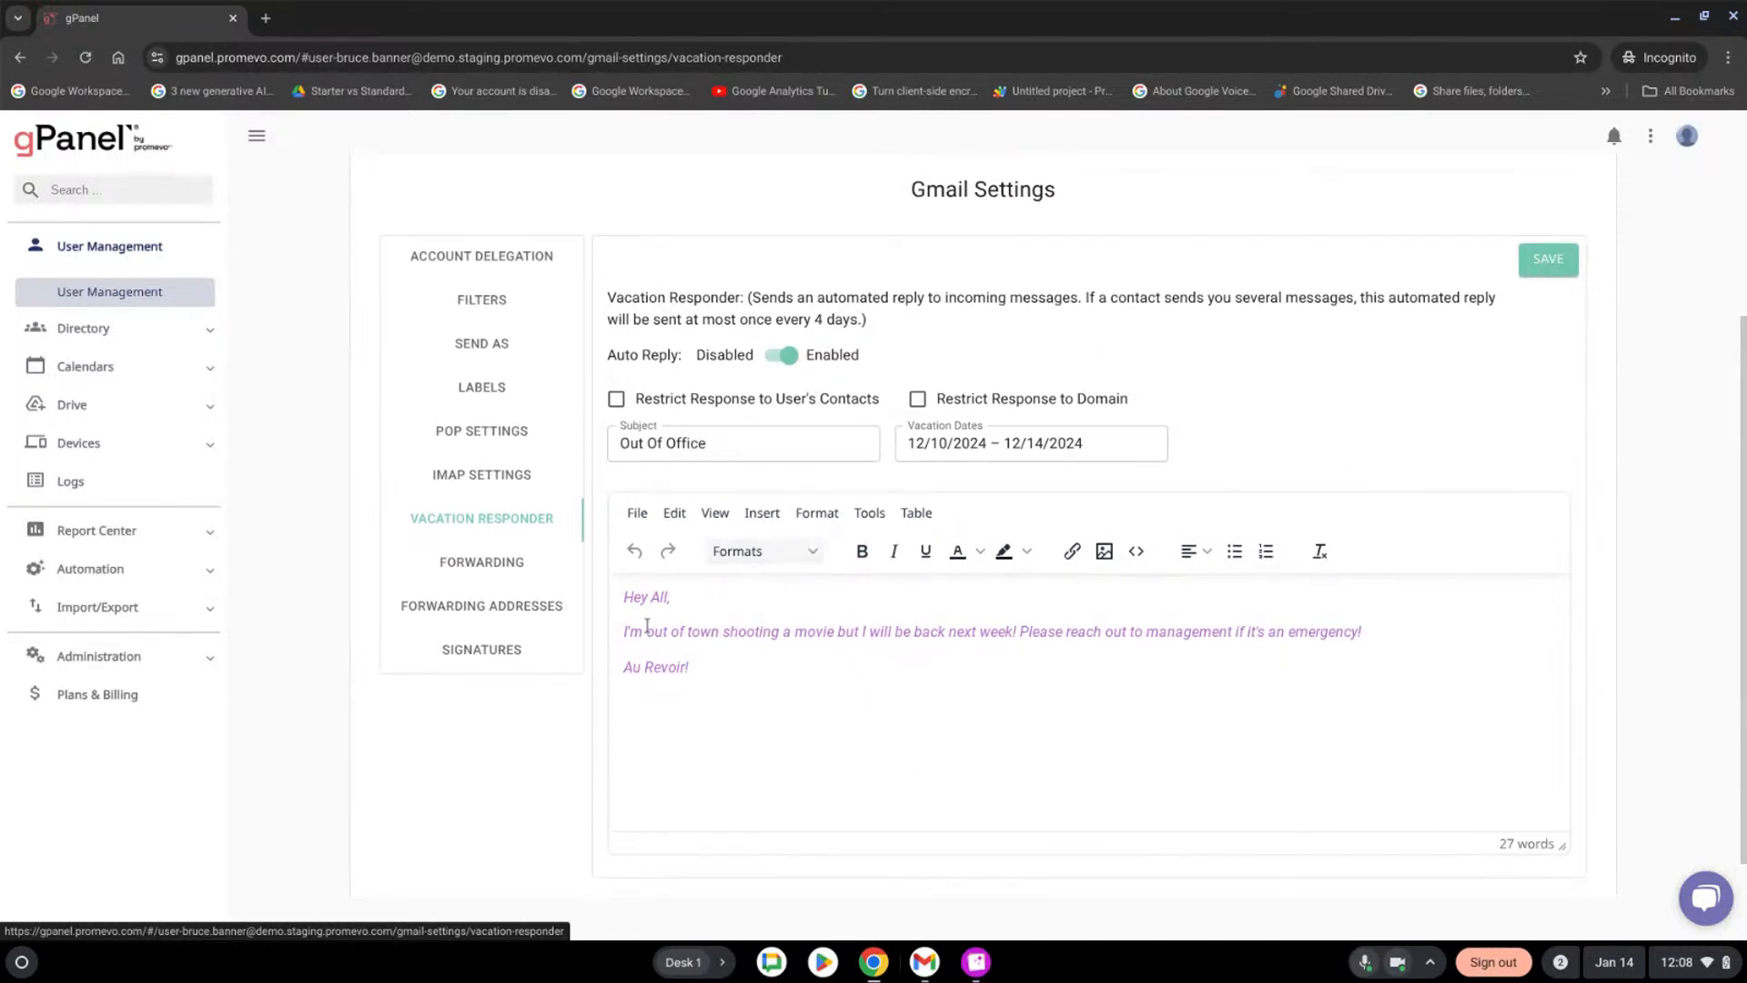
click(488, 571)
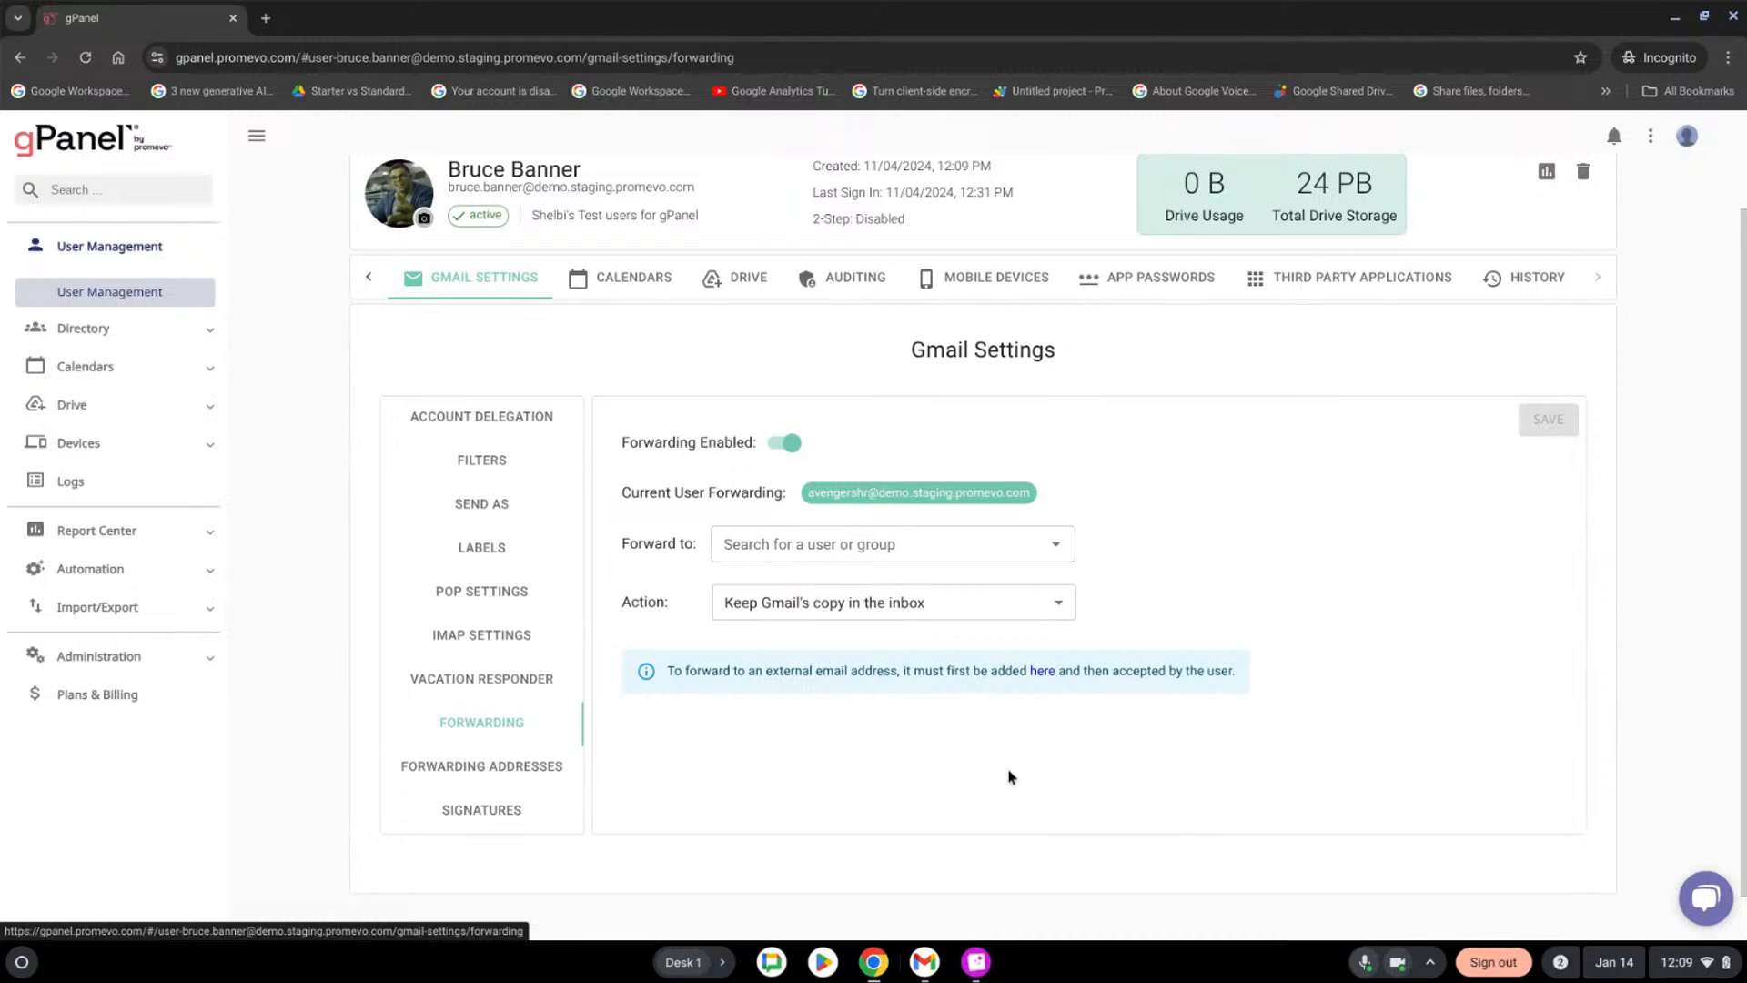
scroll(1017, 779, up, 1)
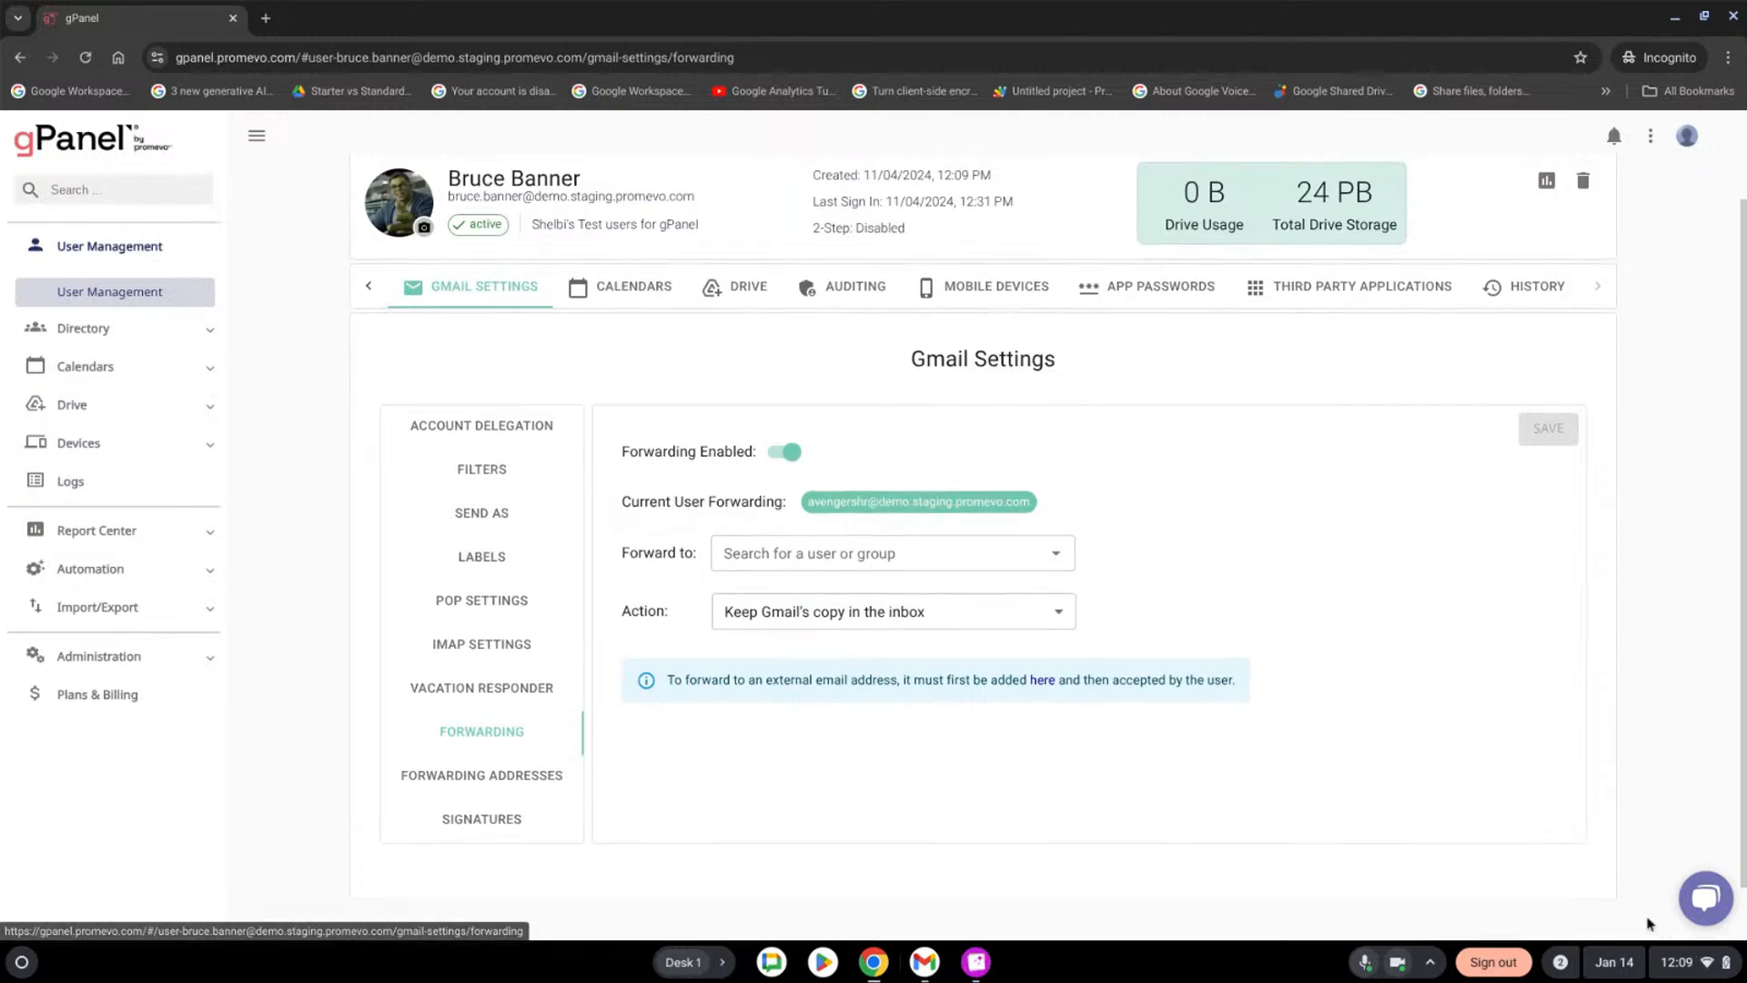
Open the user's Gmail signature settings and examine the template options, conditional fields and the current signature's content
click(475, 820)
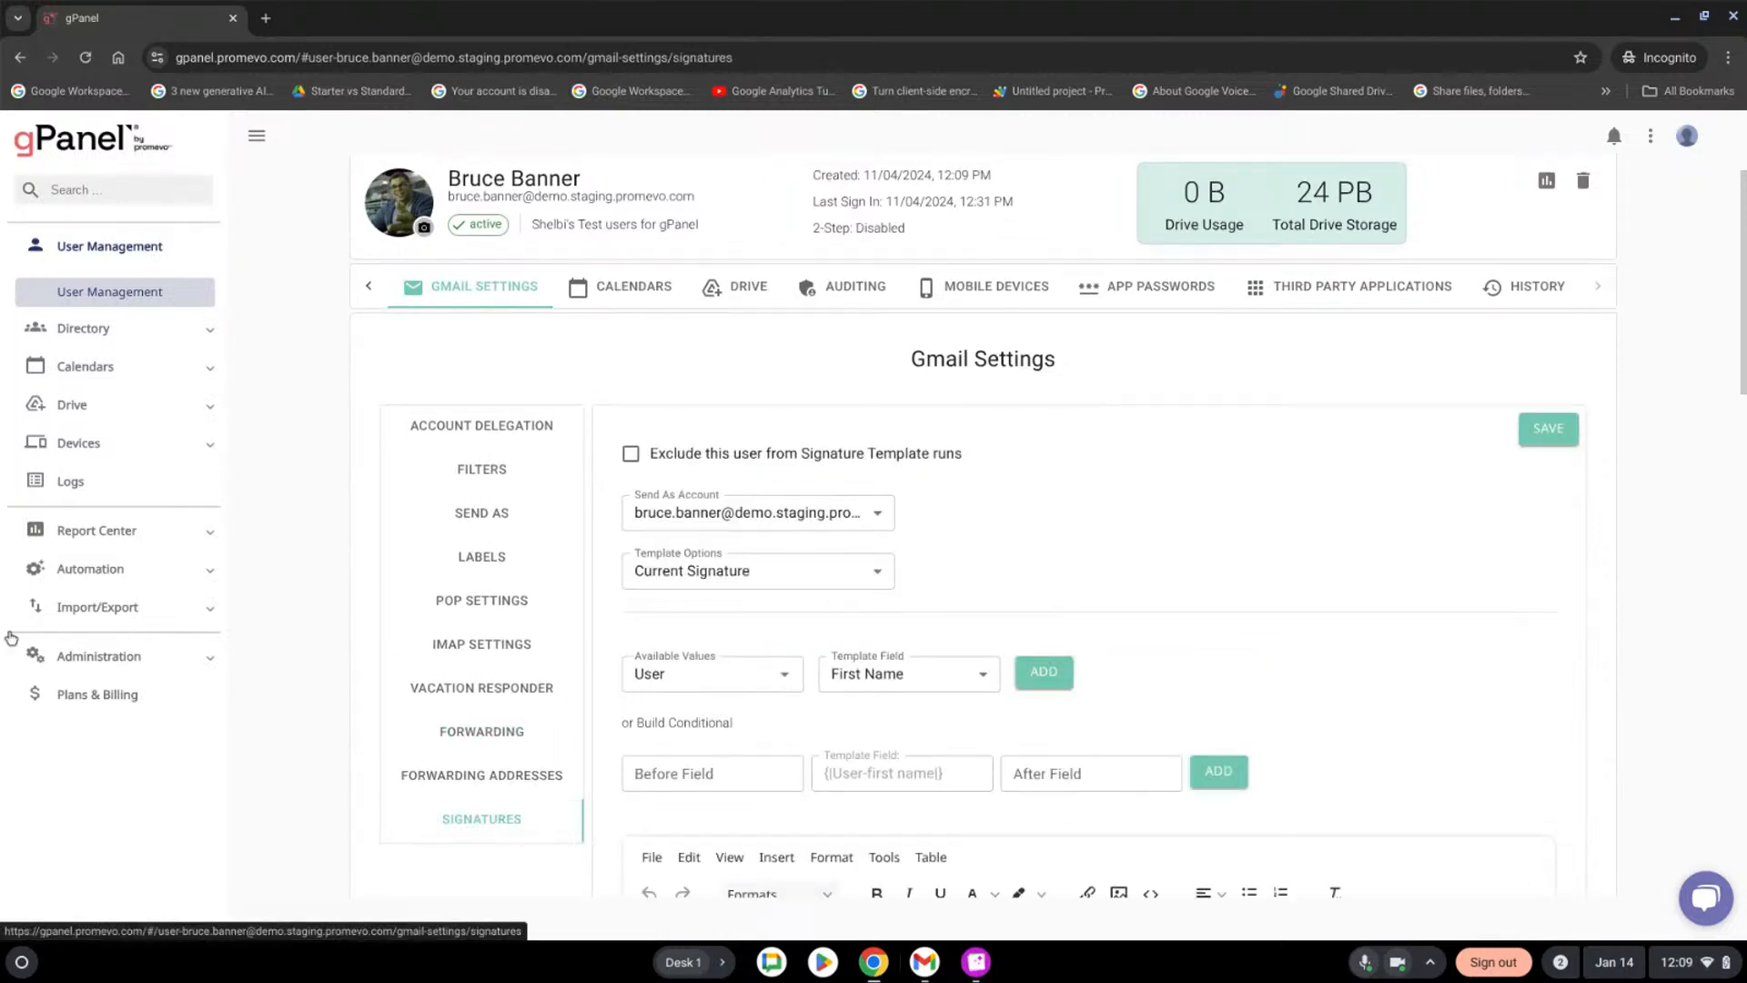
scroll(1111, 686, down, 1)
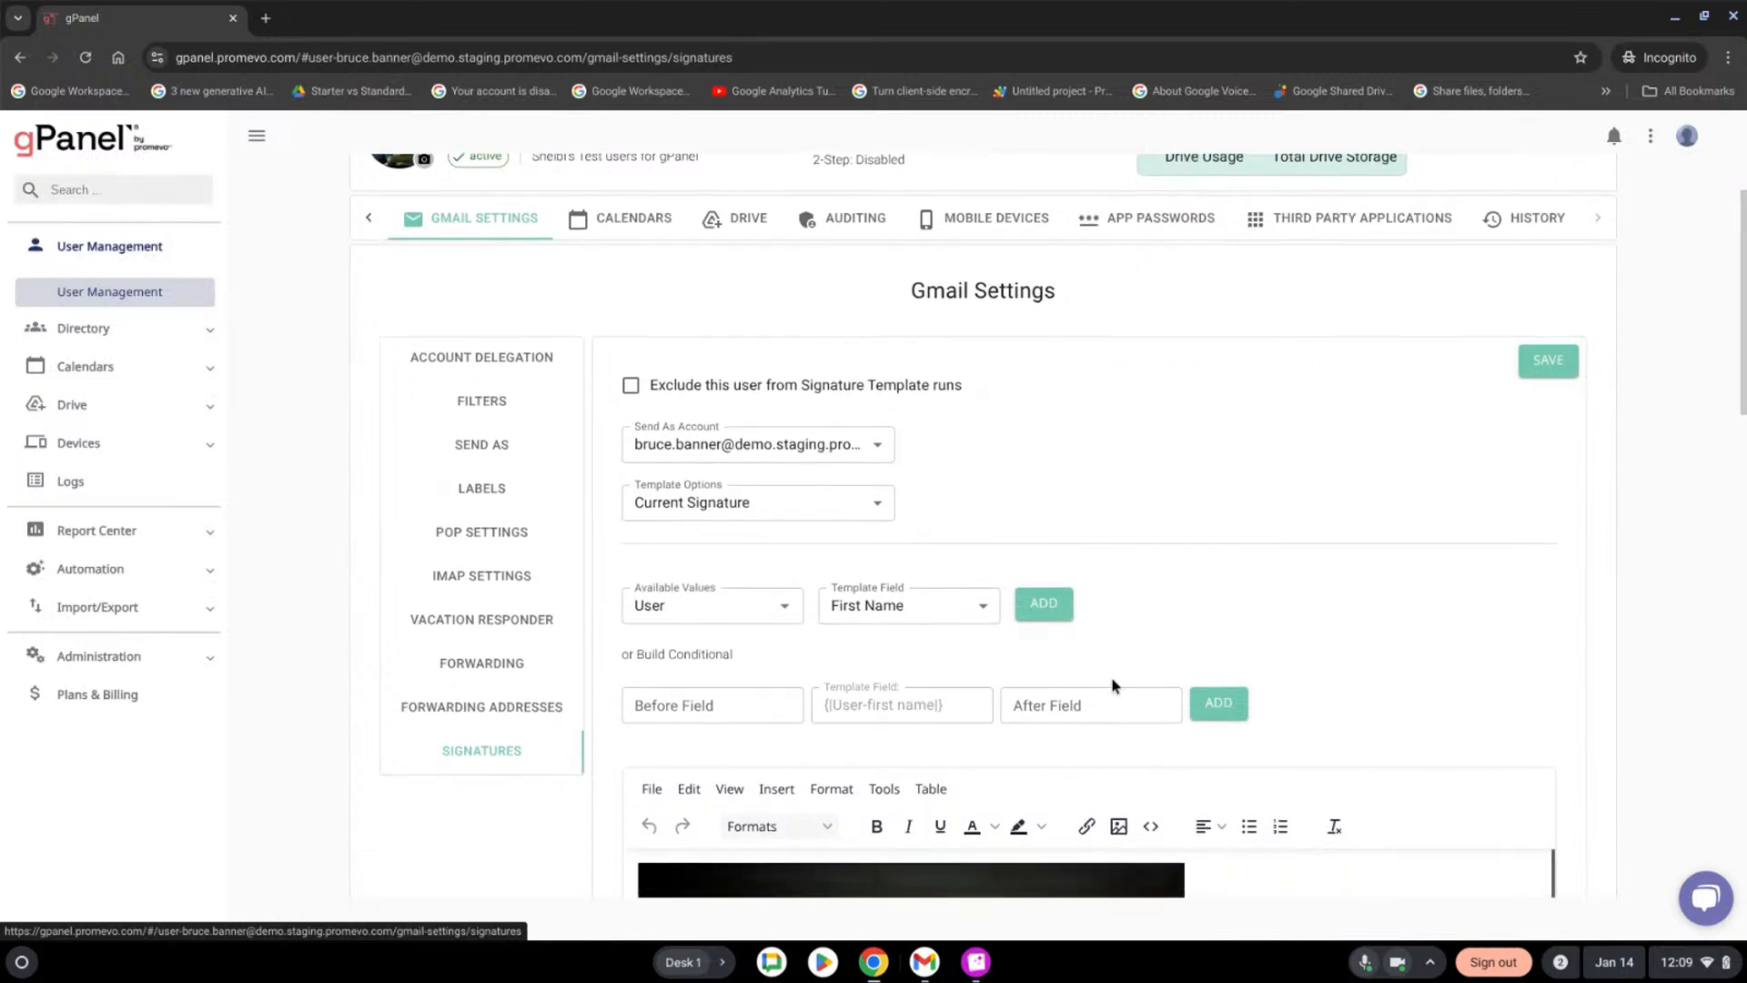
scroll(1118, 673, down, 3)
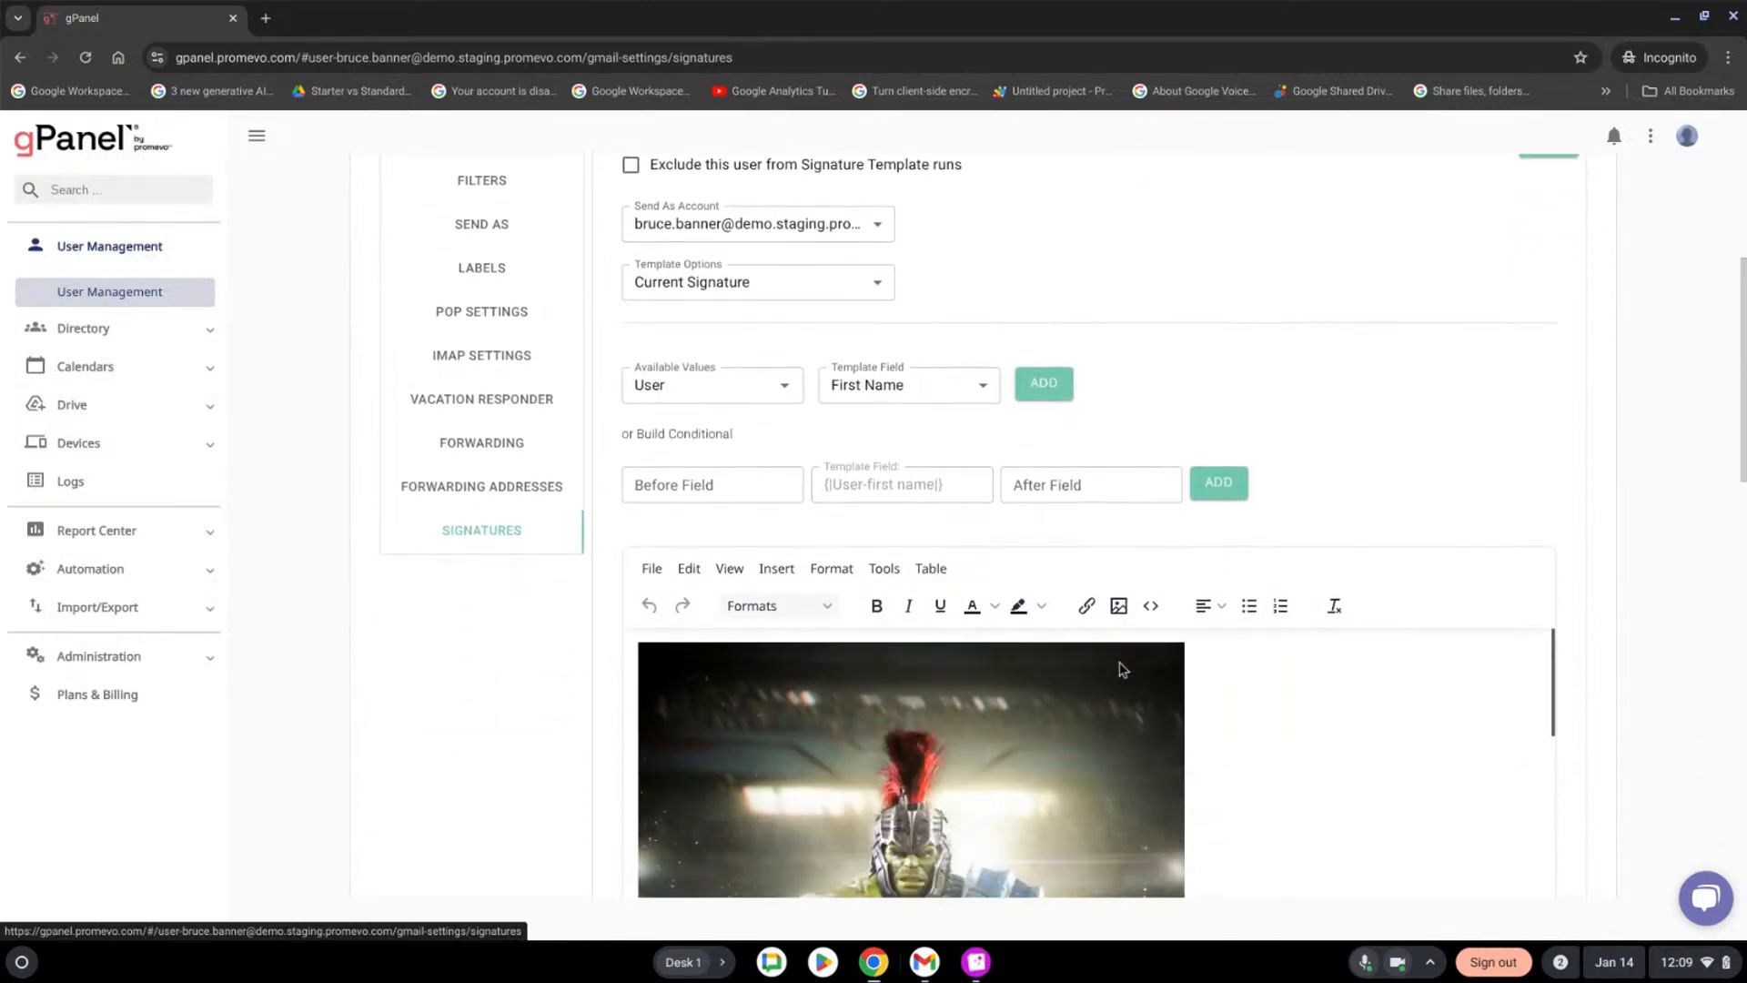
scroll(1119, 662, down, 3)
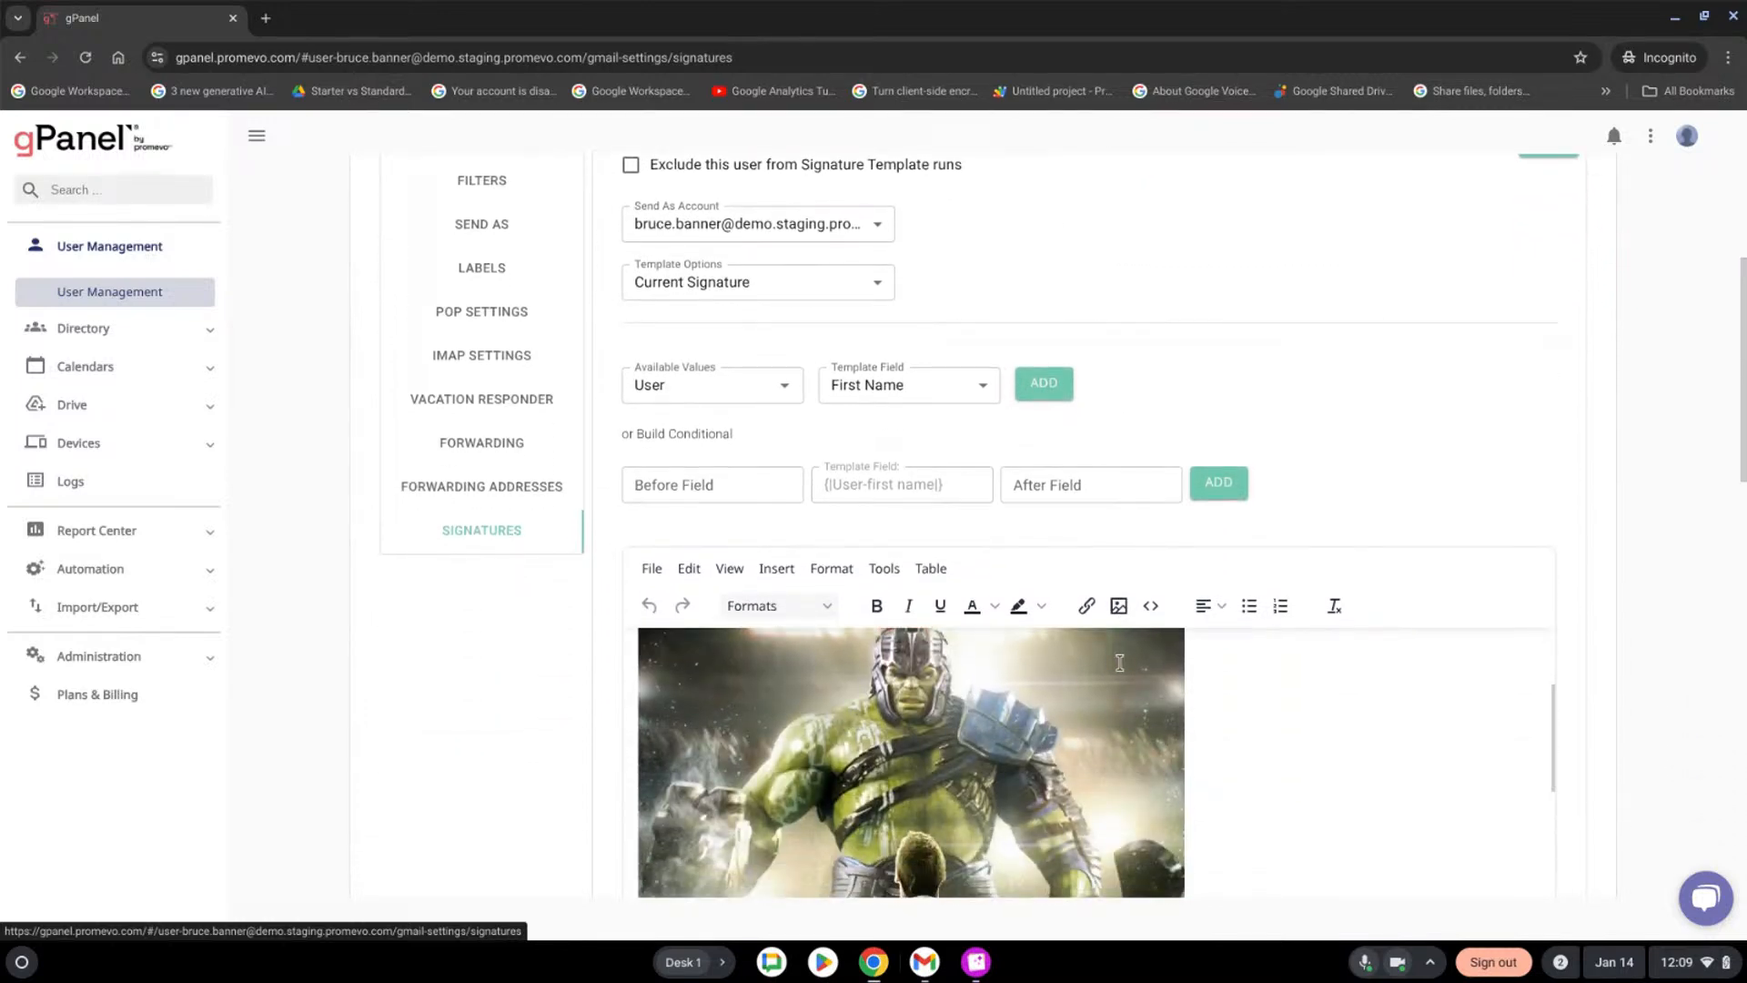
scroll(1440, 693, down, 5)
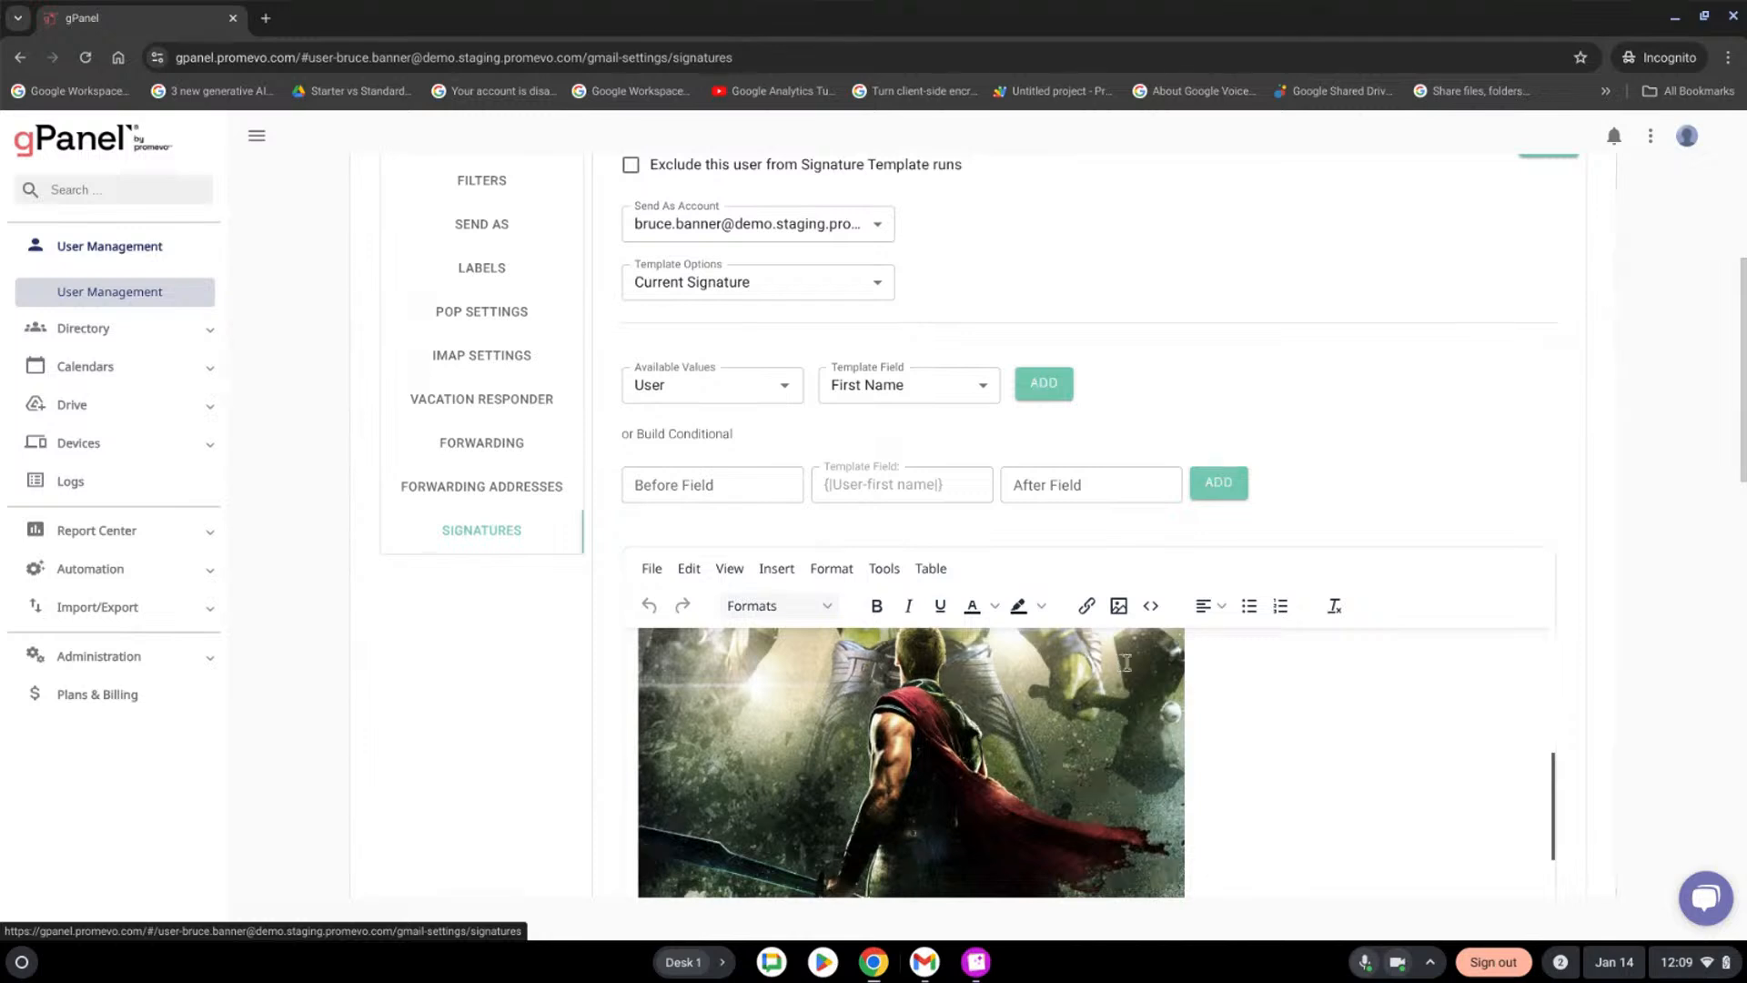
scroll(1429, 696, down, 3)
scroll(1383, 627, down, 2)
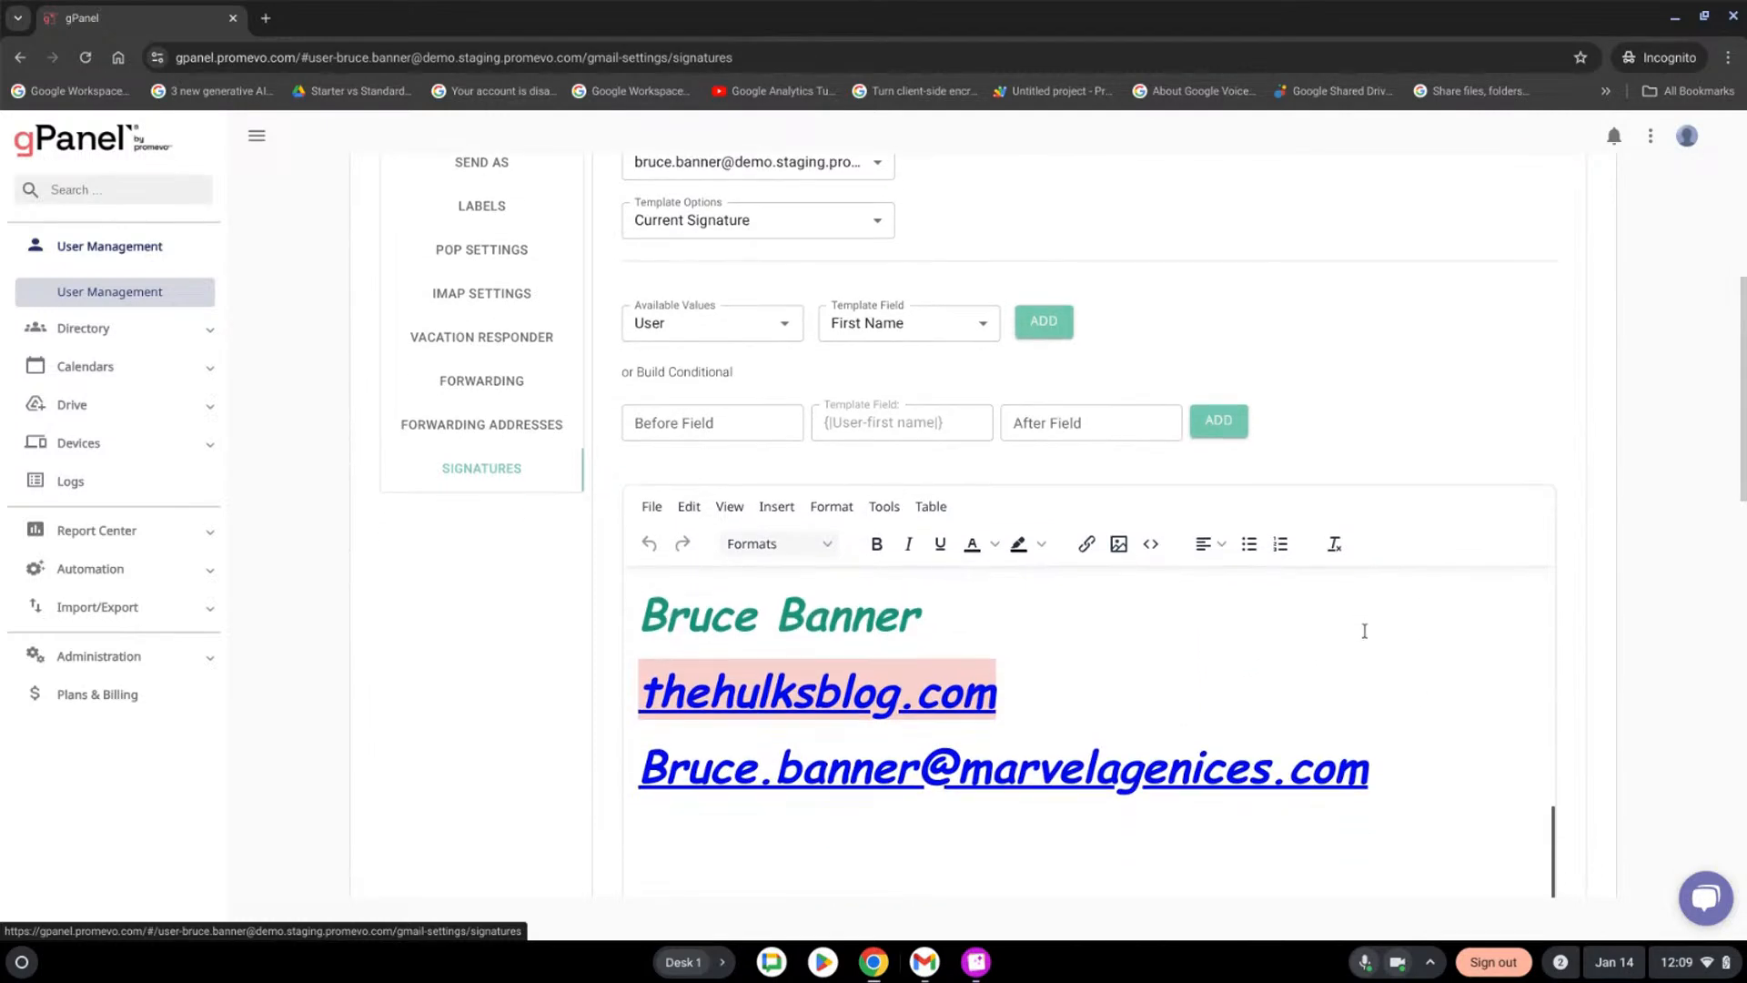
scroll(1350, 621, up, 2)
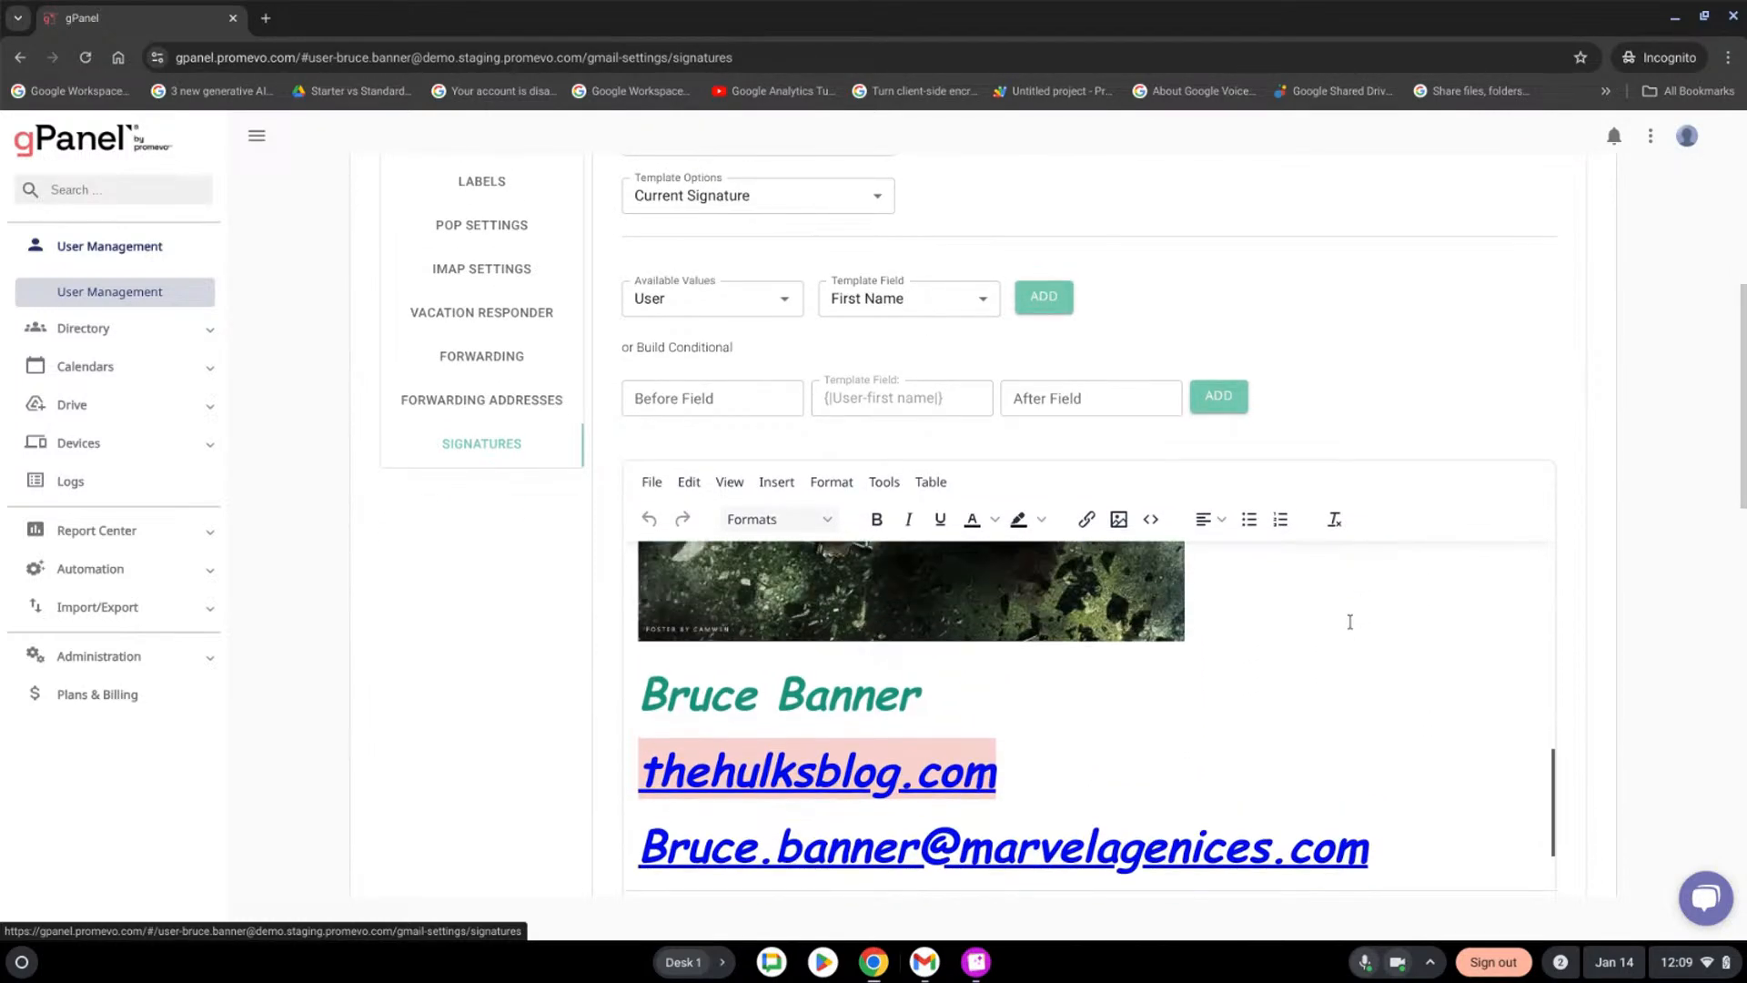
scroll(1350, 621, up, 5)
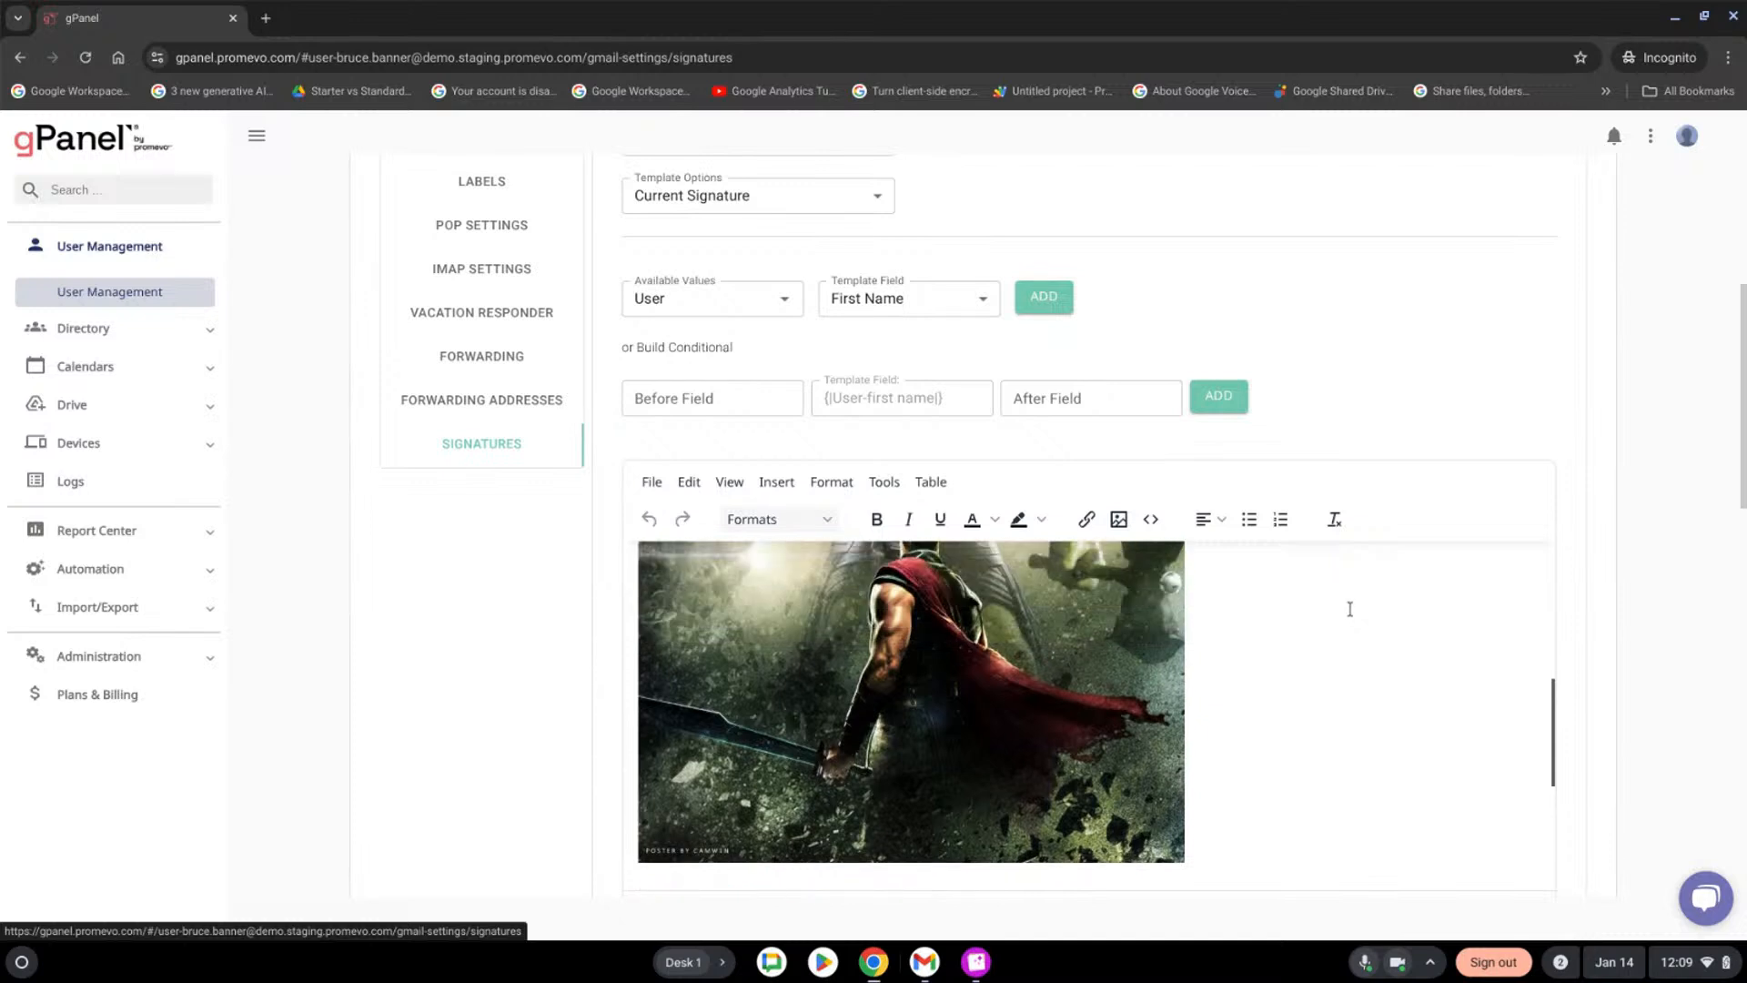
scroll(1347, 601, up, 5)
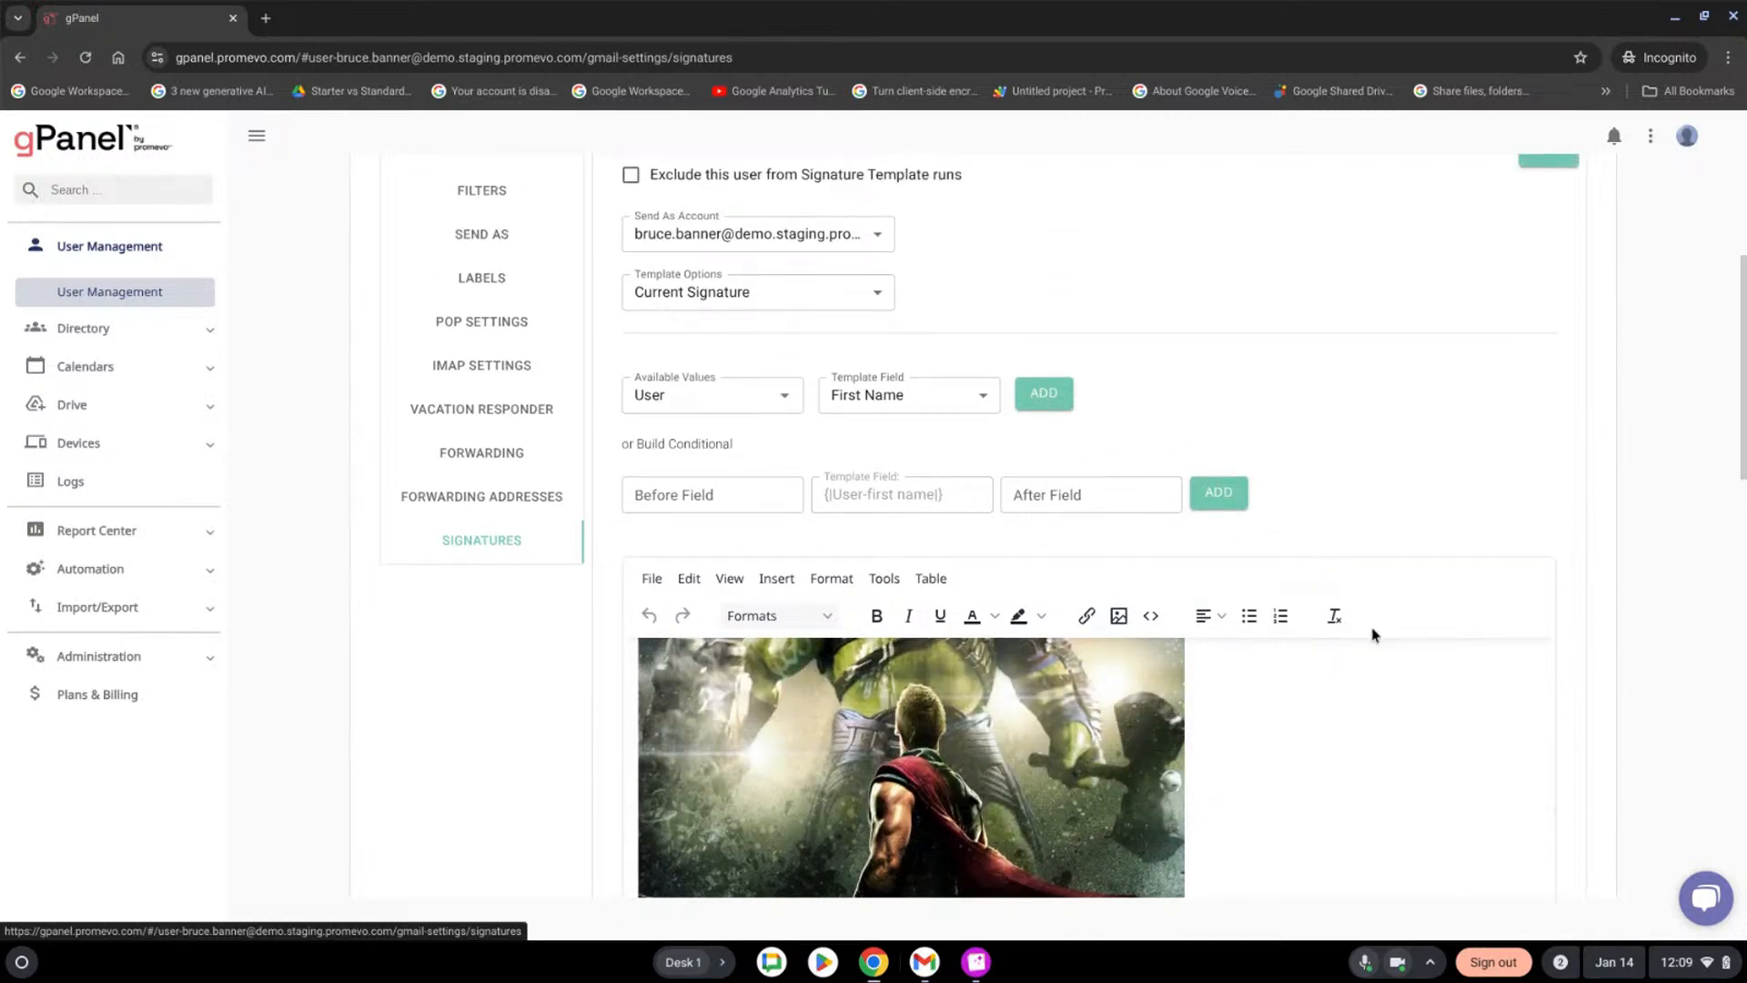
scroll(1397, 597, up, 2)
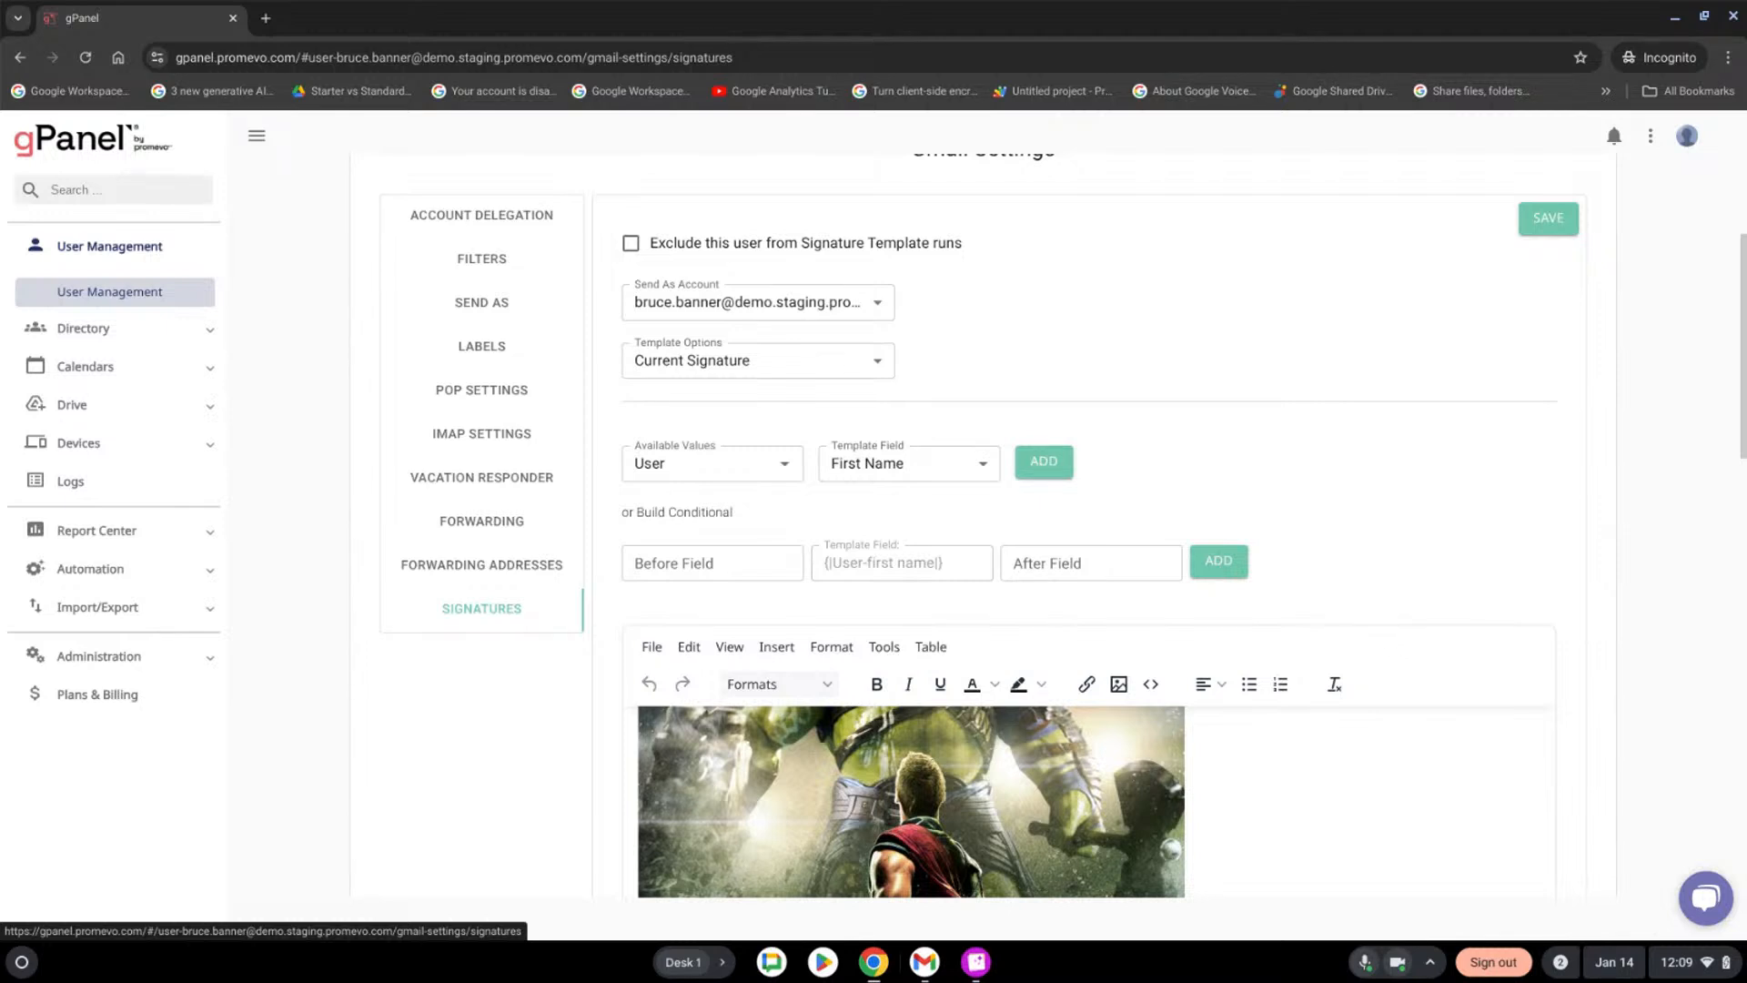
scroll(1378, 537, up, 1)
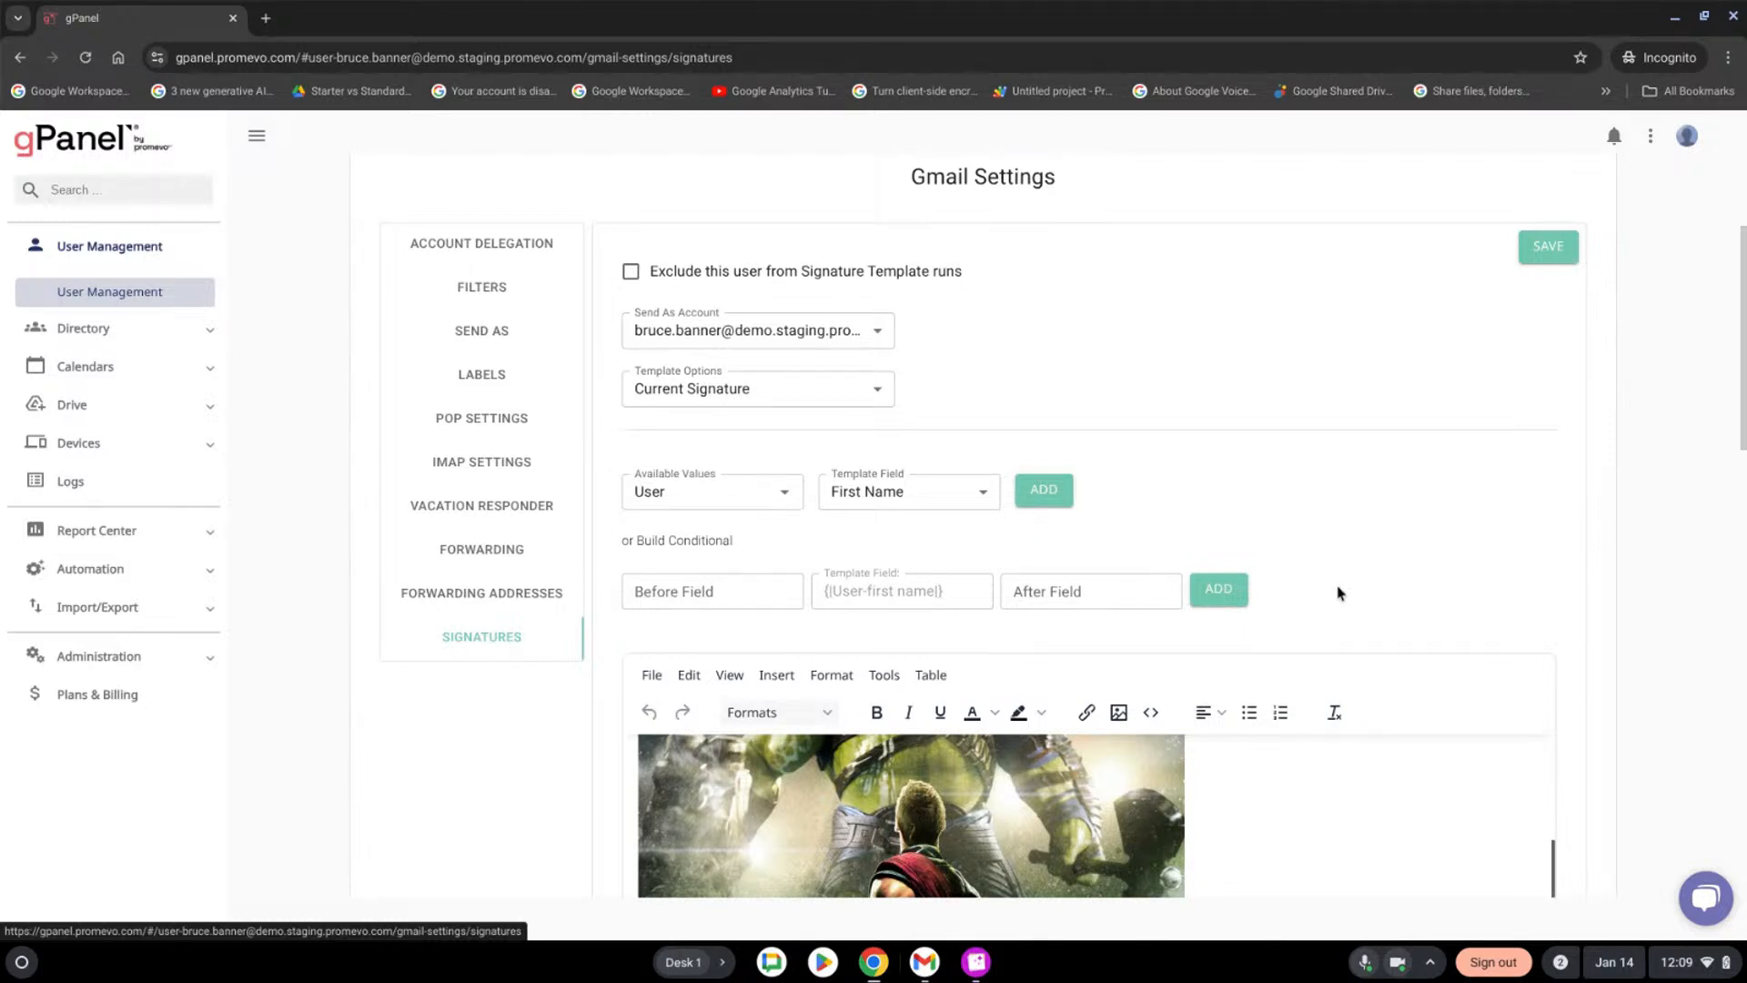
scroll(1333, 609, down, 2)
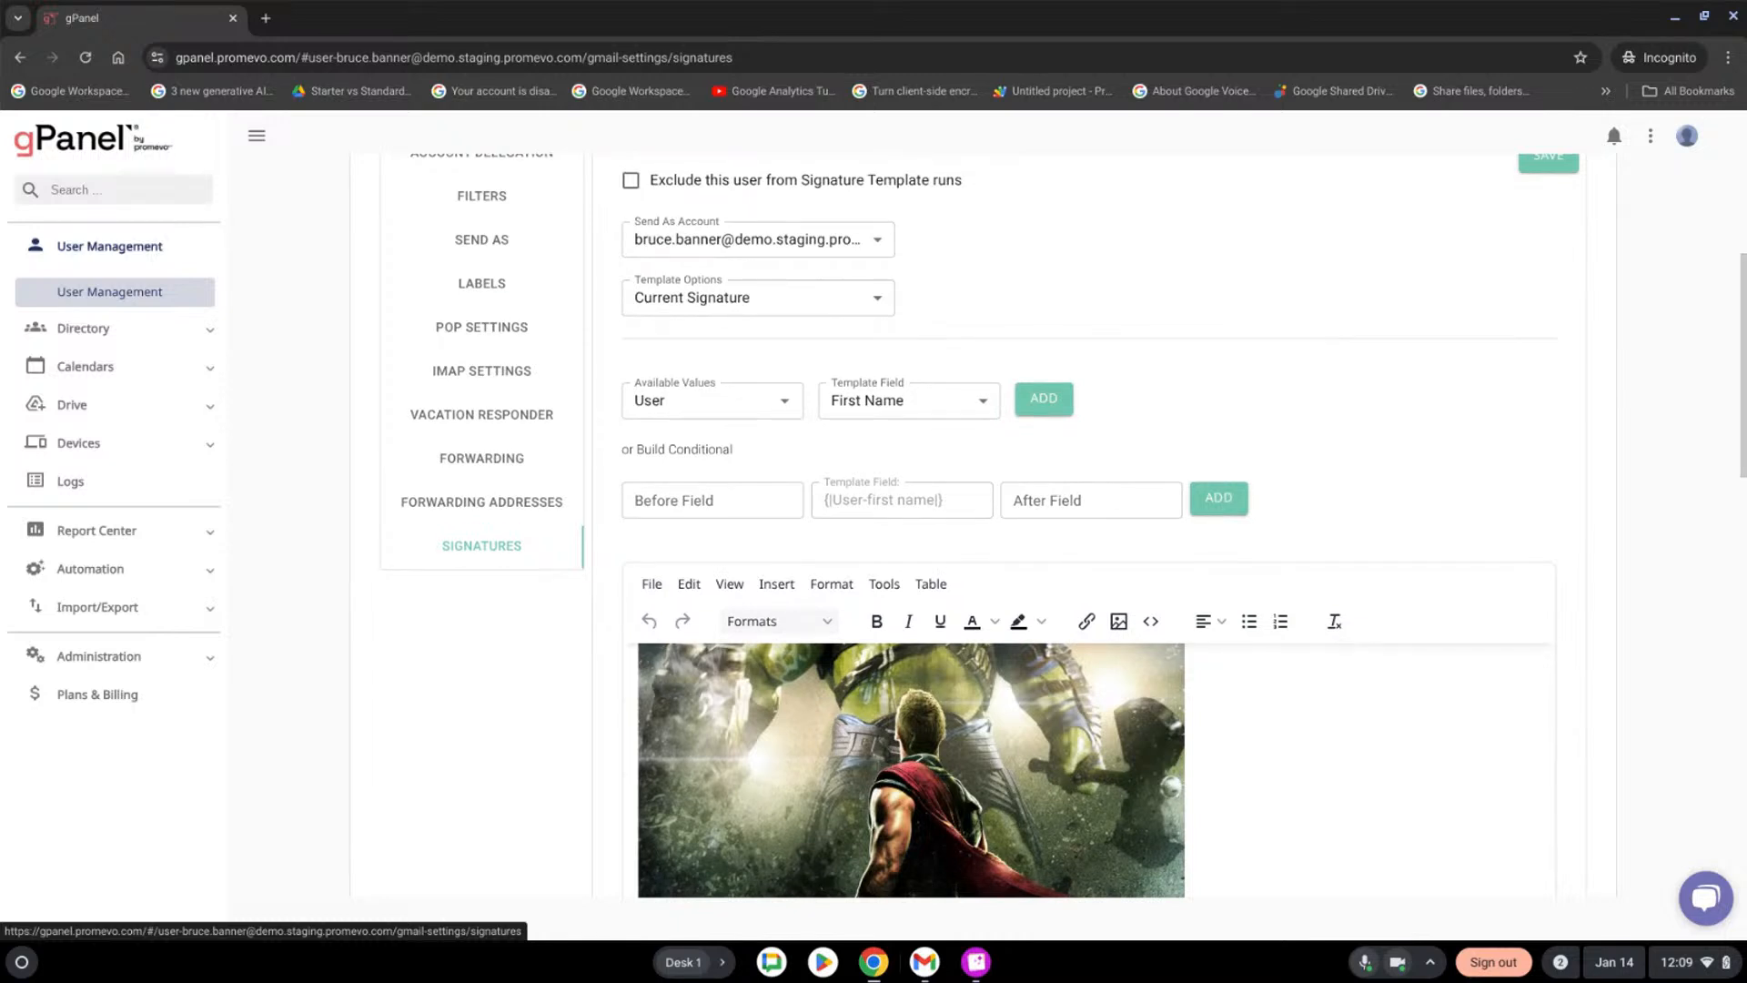
Examine the full current signature in the editor, from its image down to the name, website and e-mail lines
scroll(1341, 643, down, 1)
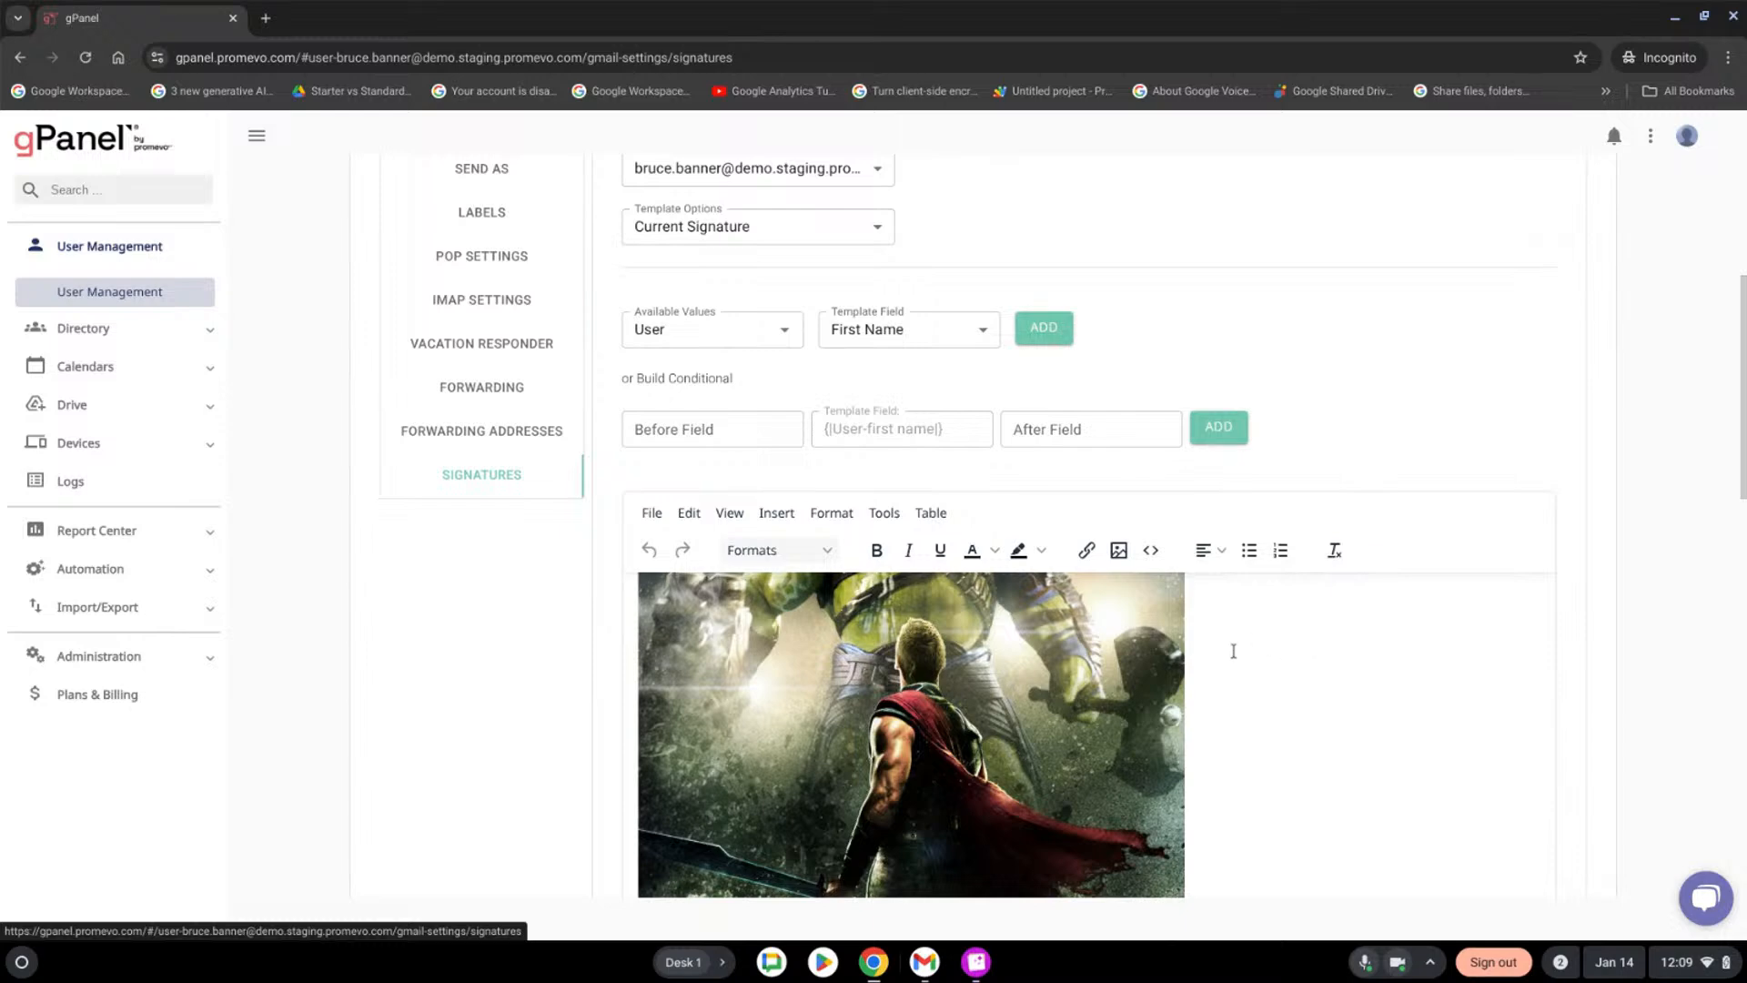
scroll(1232, 652, down, 1)
scroll(1221, 660, down, 1)
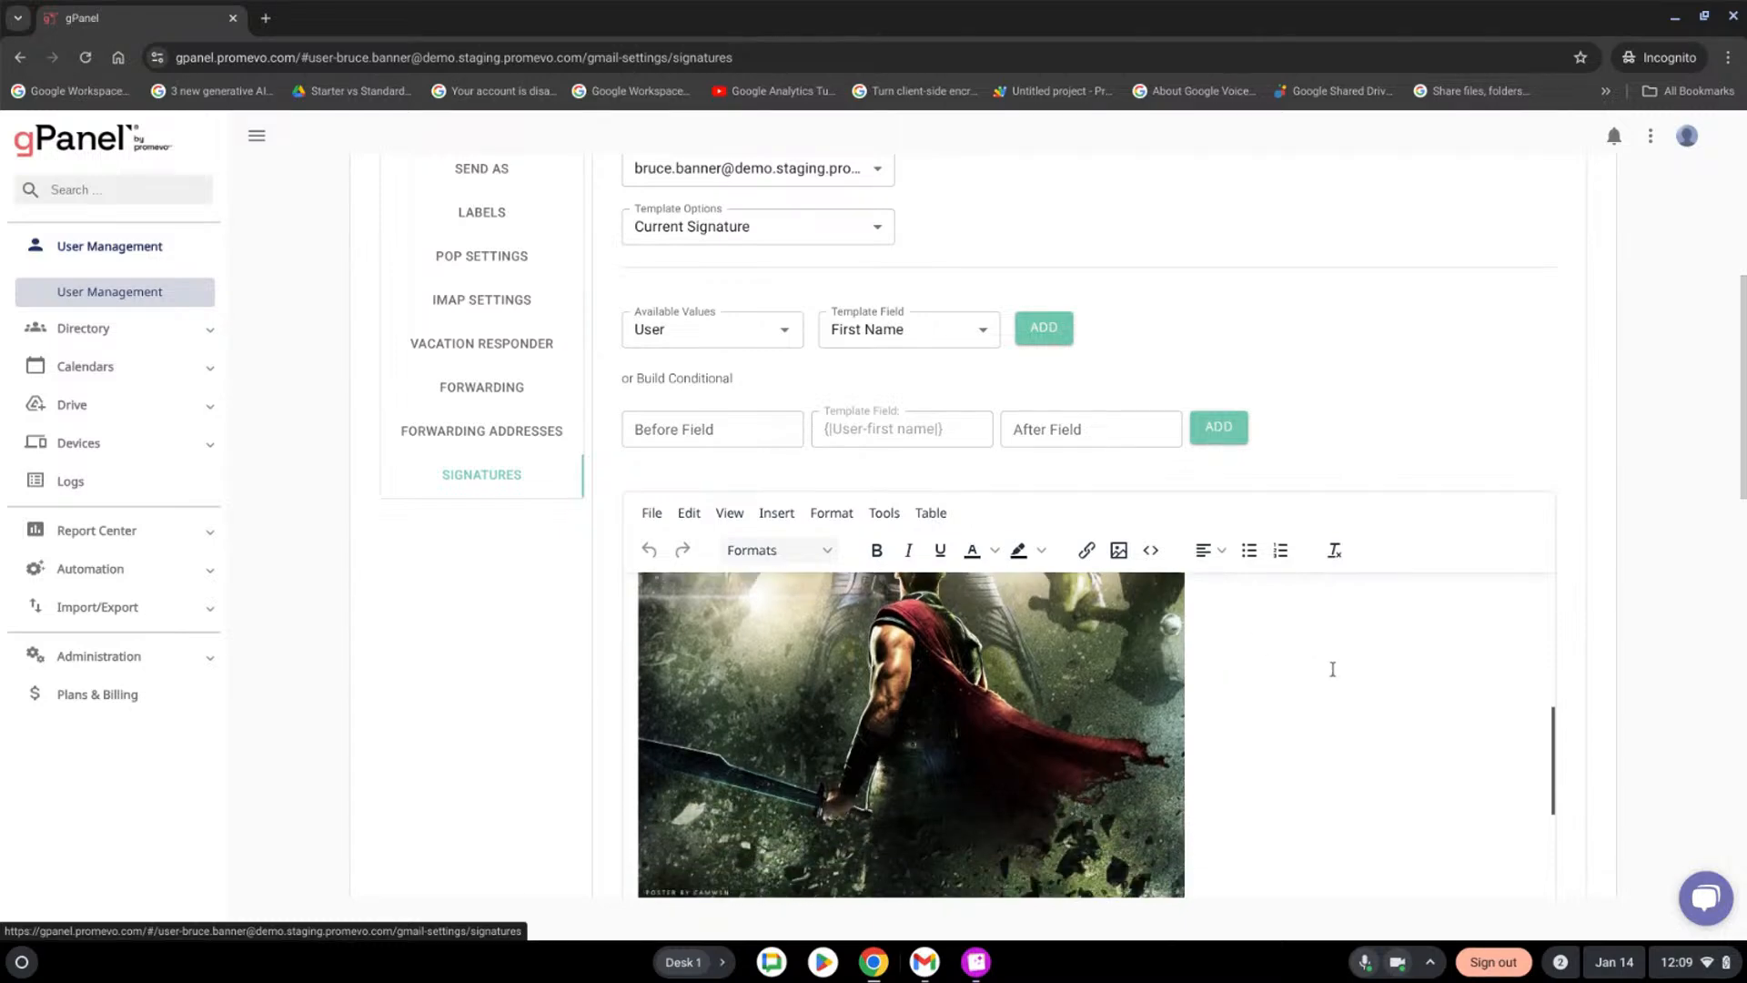
scroll(1383, 647, down, 1)
scroll(1425, 632, down, 4)
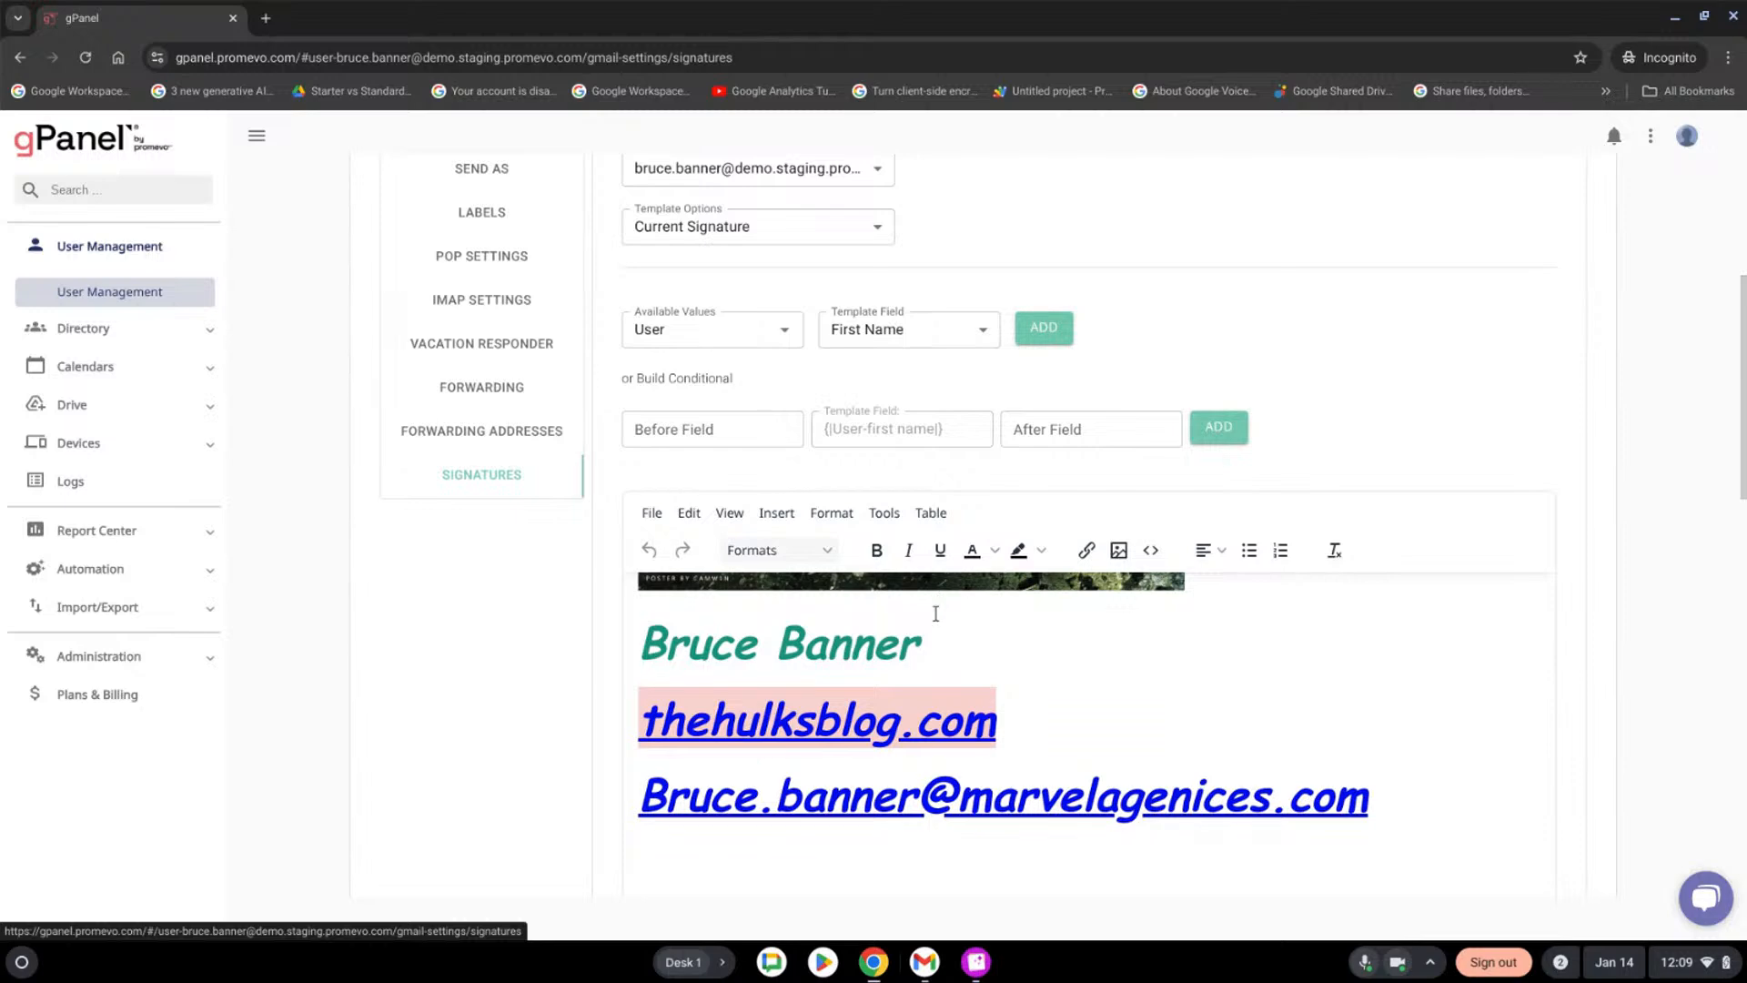
scroll(937, 600, up, 5)
scroll(1512, 674, up, 3)
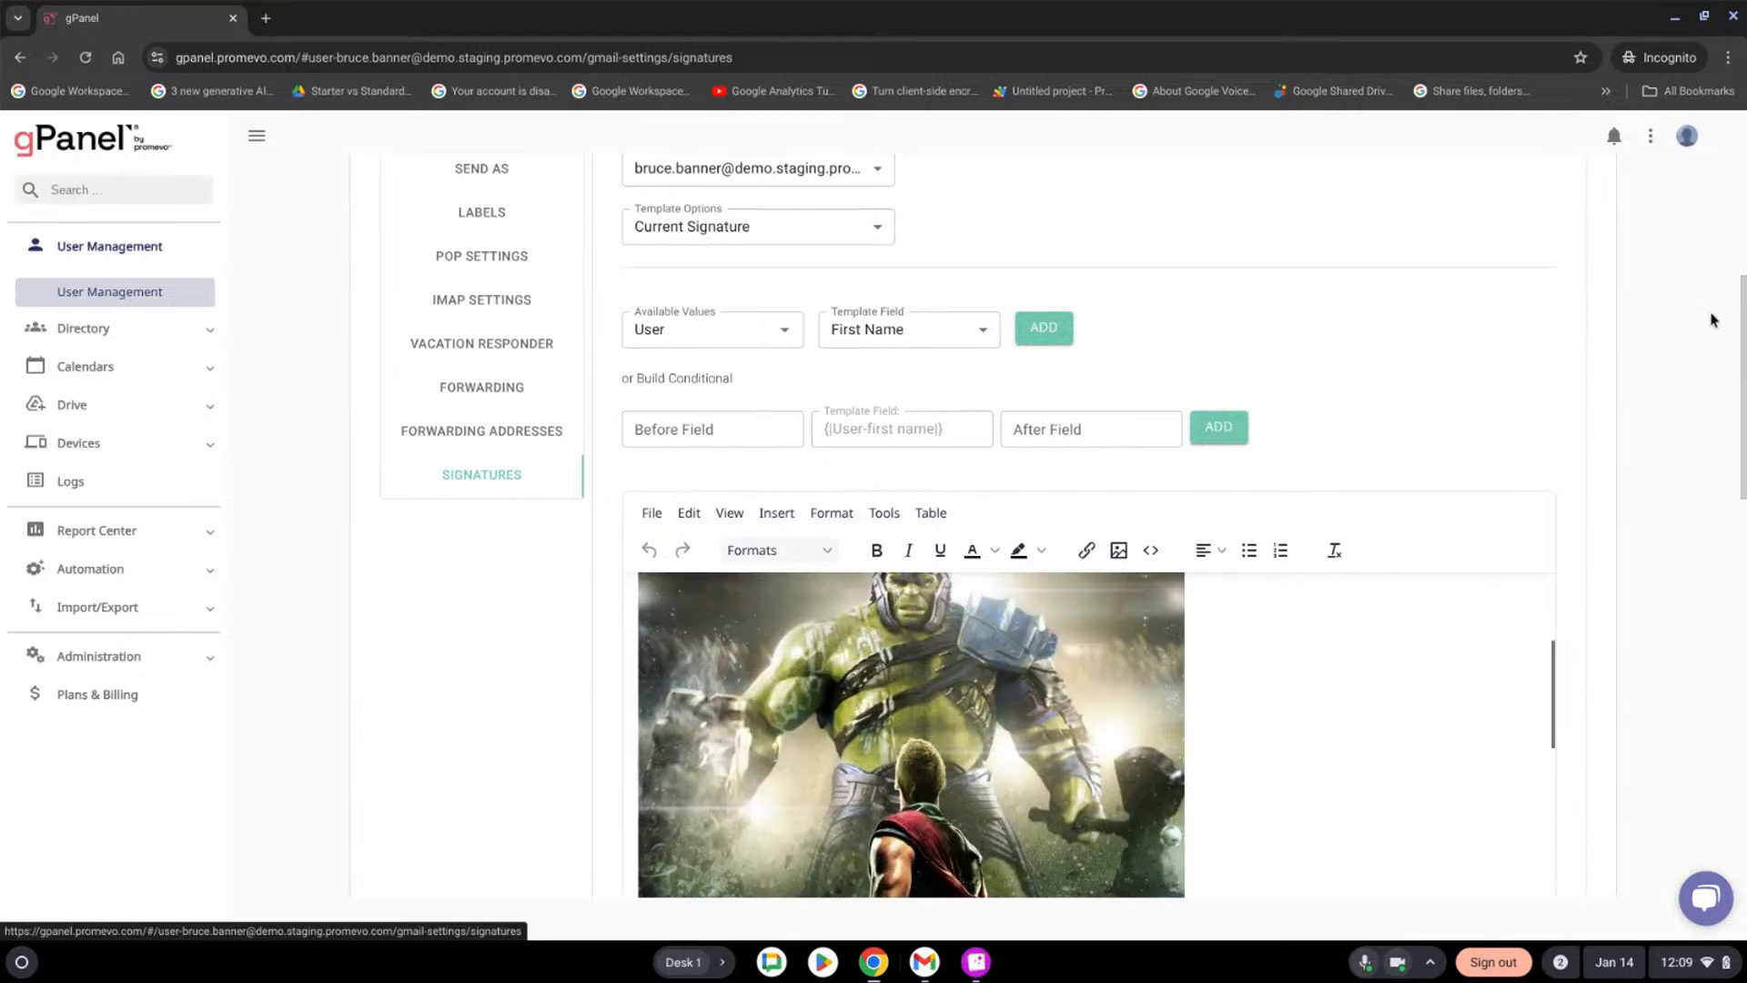
scroll(1742, 314, up, 1)
drag(1742, 310, 1702, 232)
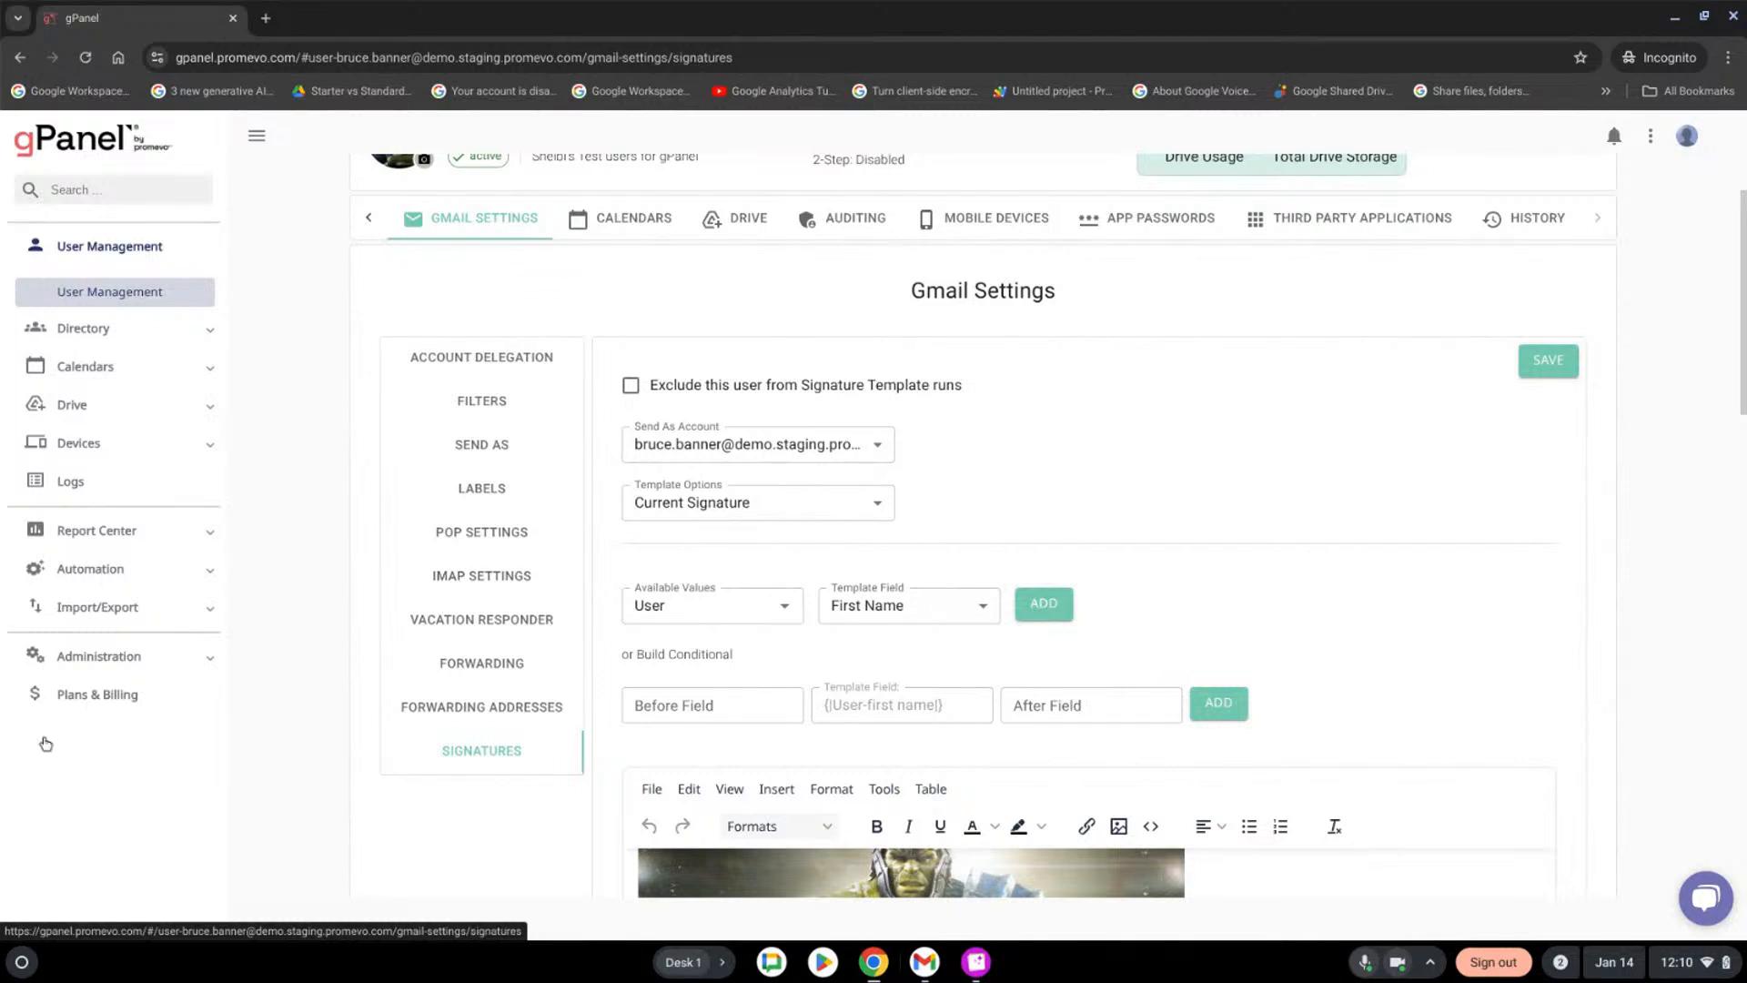
Open the Calendars page and search for all calendars of the user whose Gmail settings were reviewed
click(50, 366)
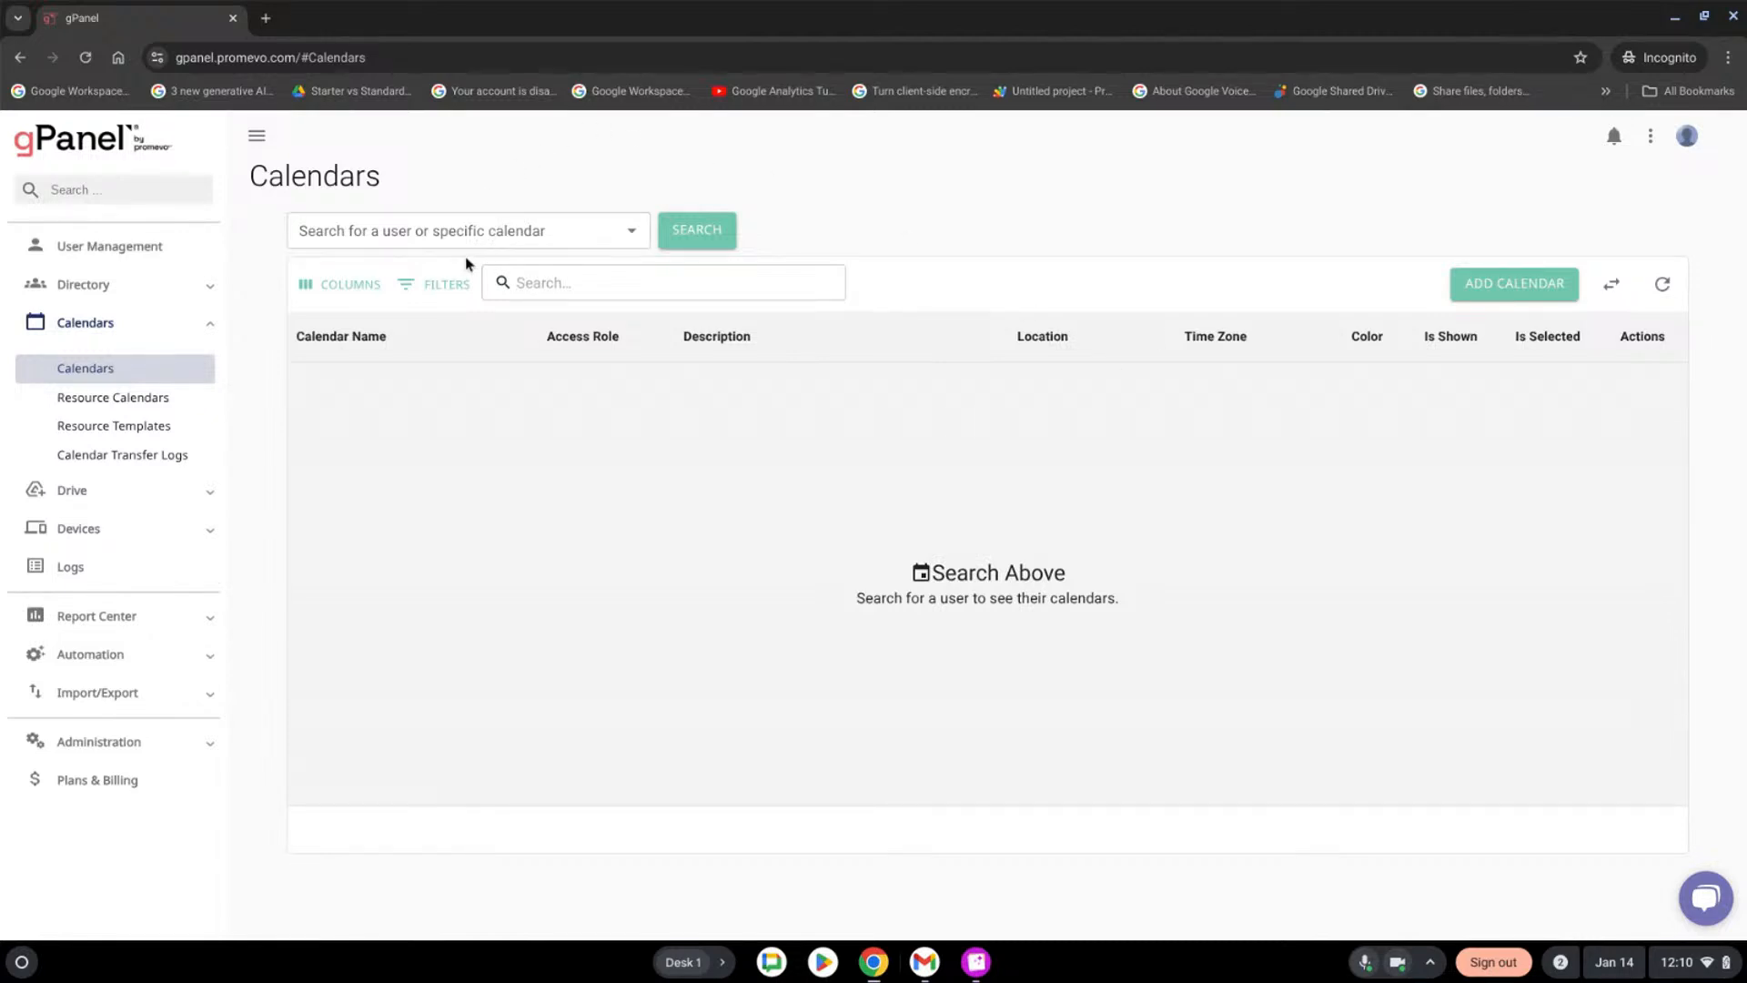
click(410, 230)
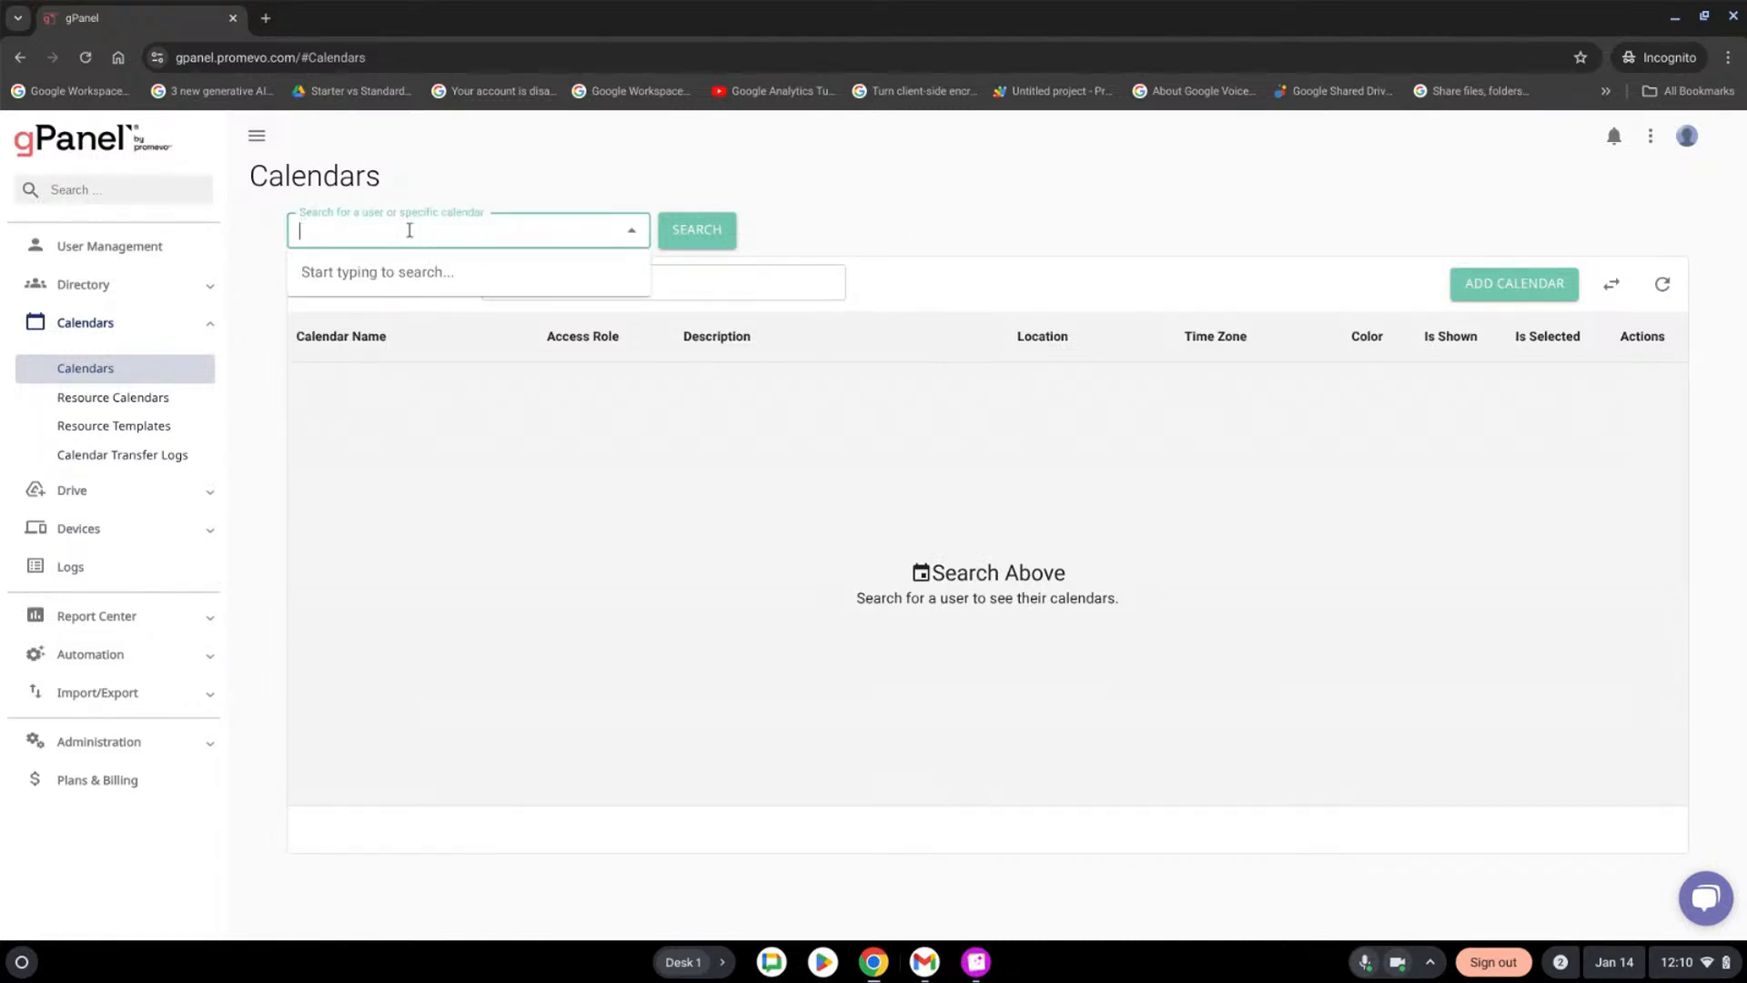
text(b)
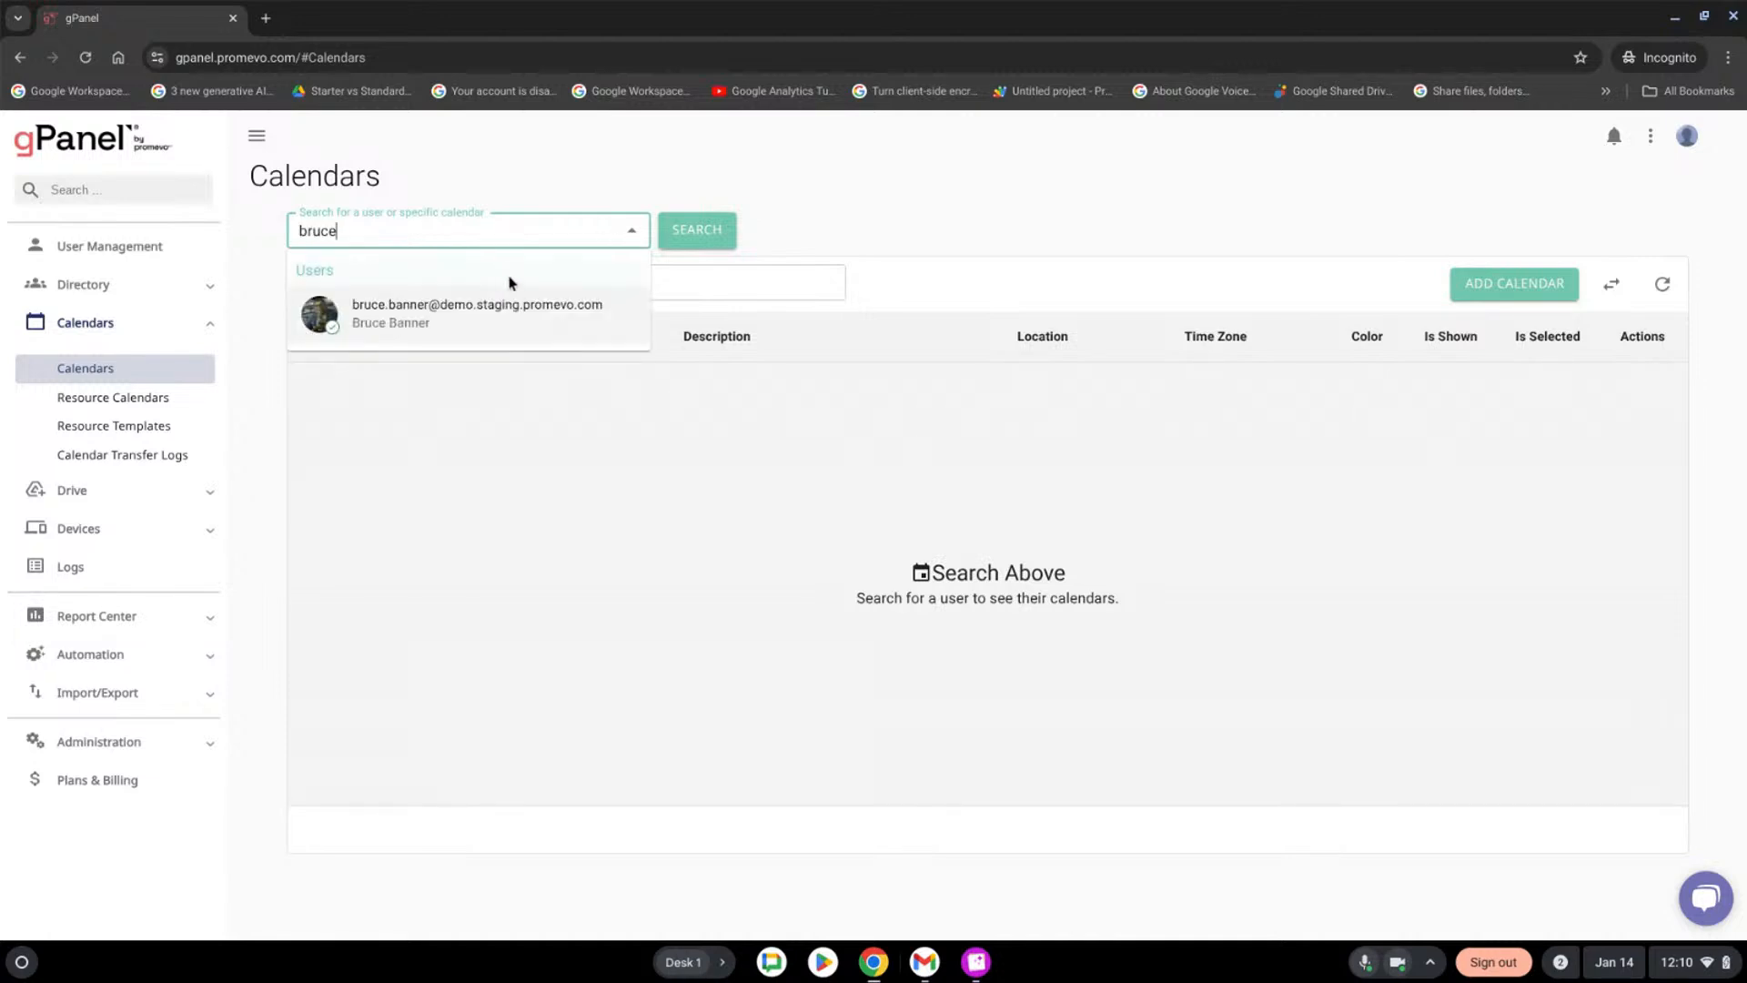
text(ruce)
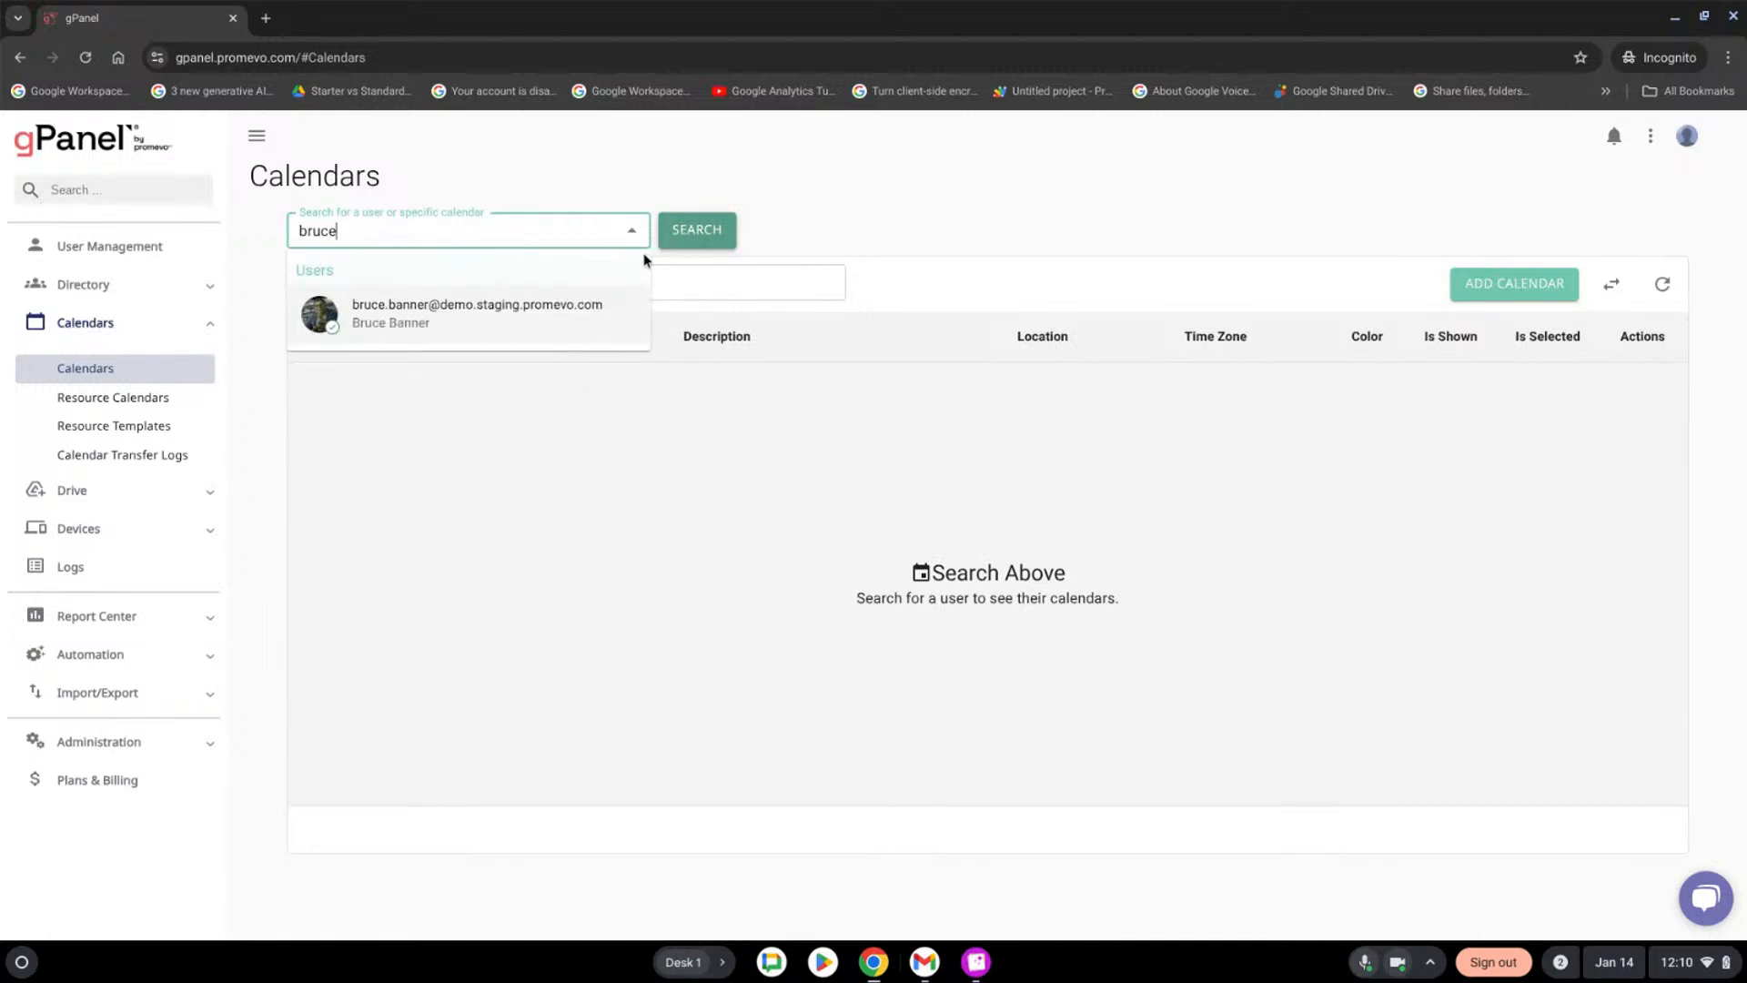
click(525, 326)
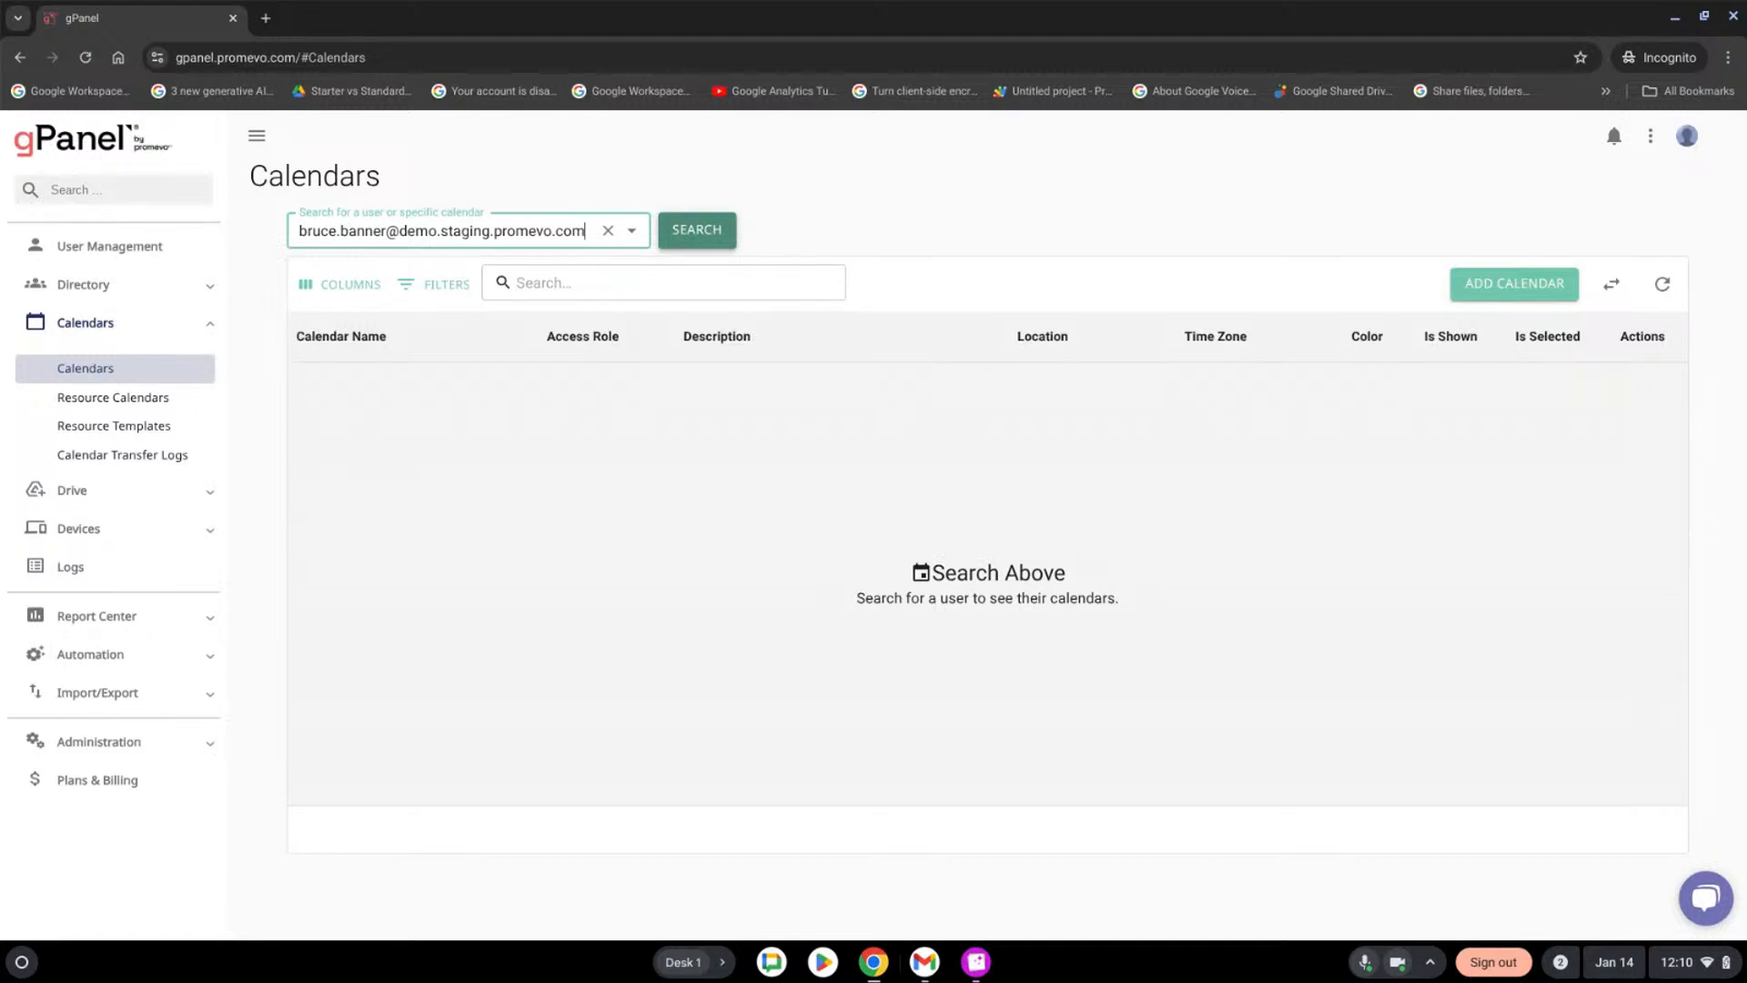
click(695, 223)
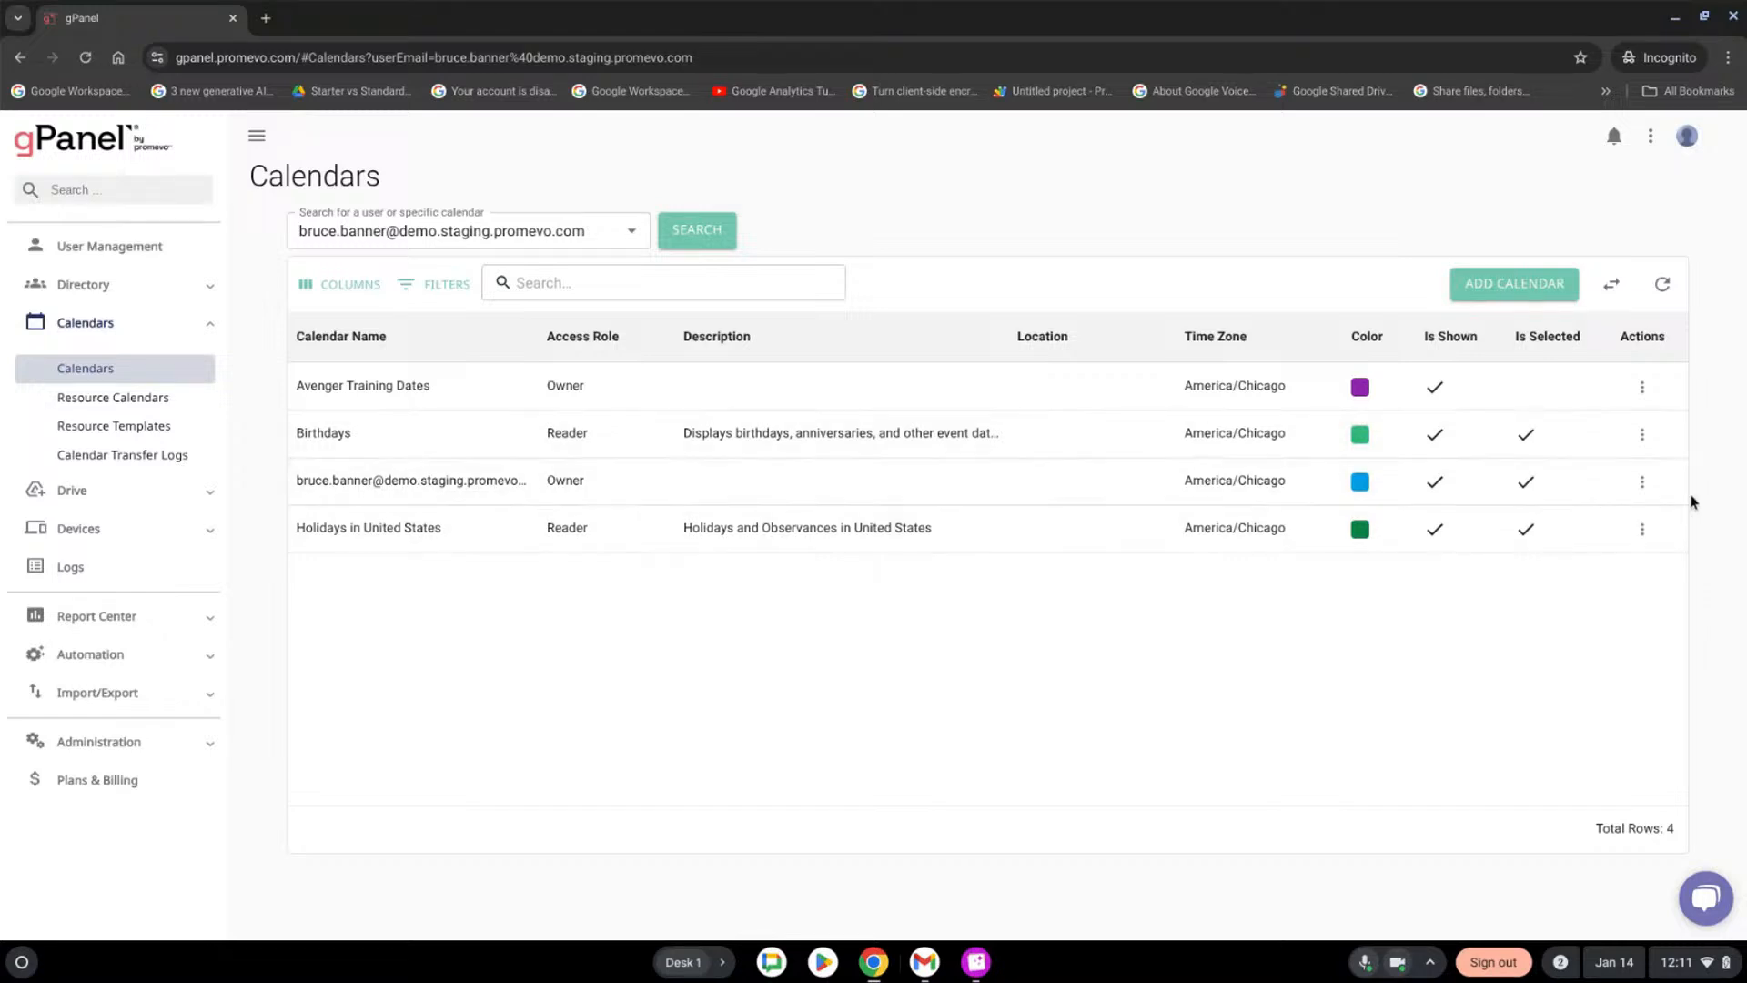
Examine the editable details of the user's primary calendar, including name and time zone, and close them without changes
click(1643, 484)
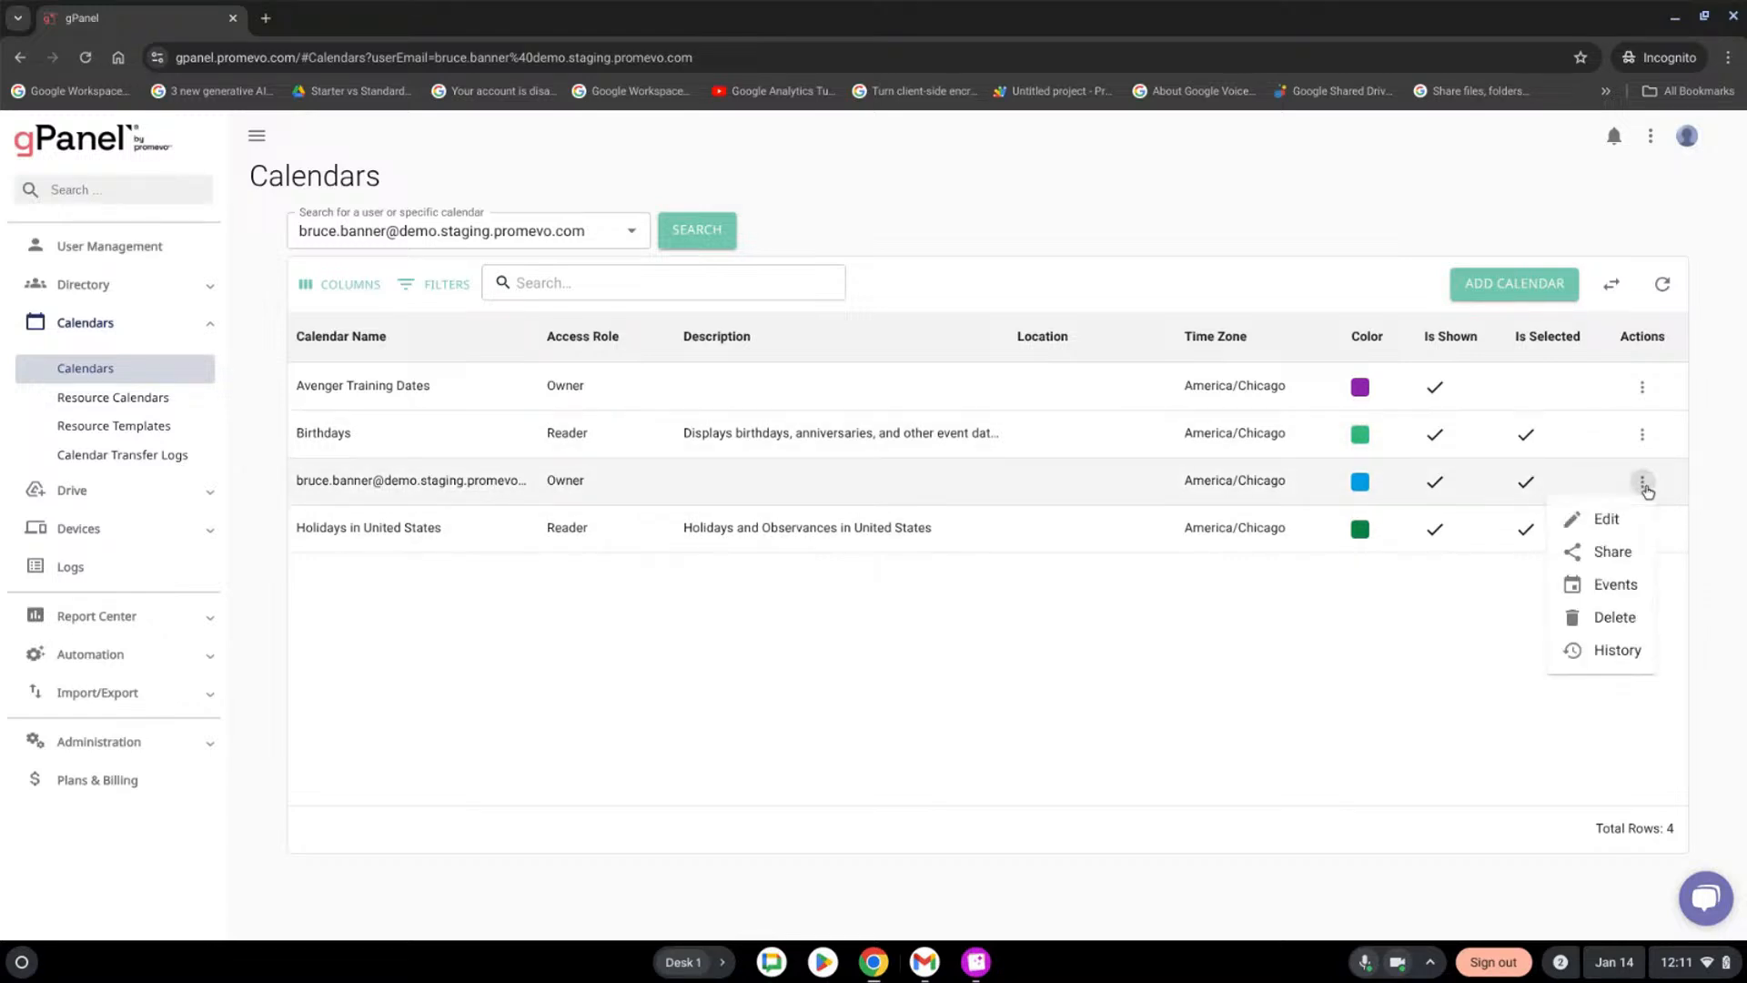
click(1607, 521)
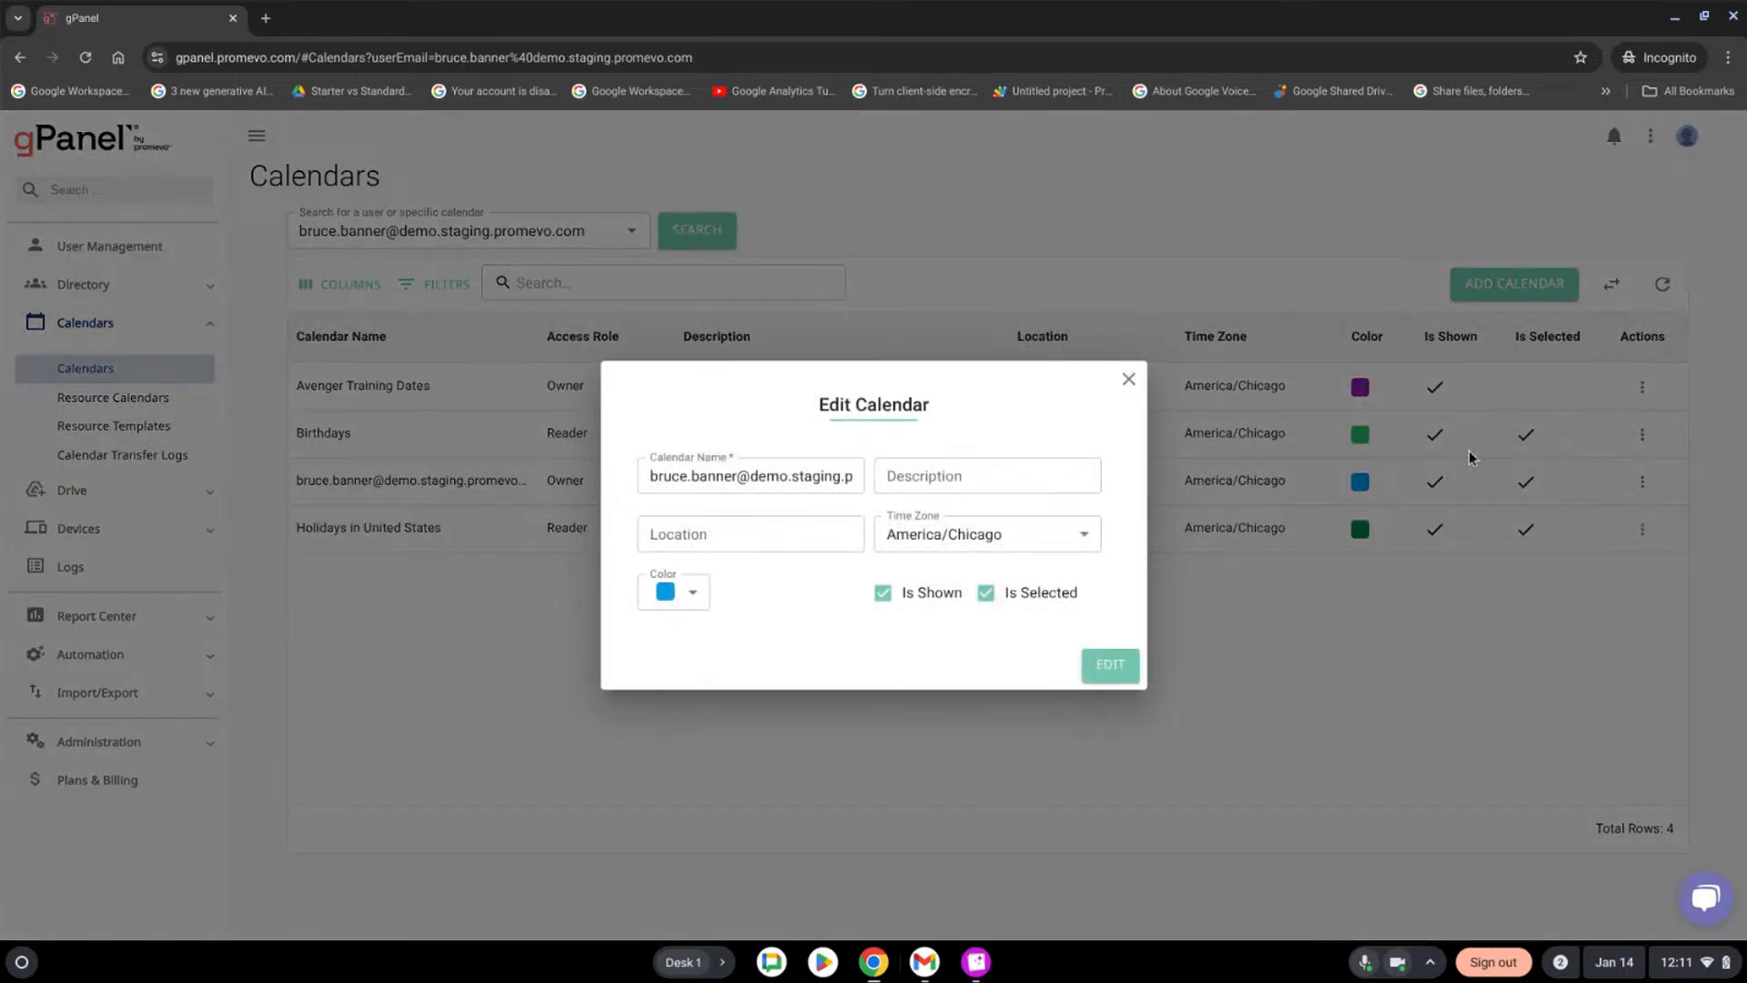
click(736, 473)
click(1128, 380)
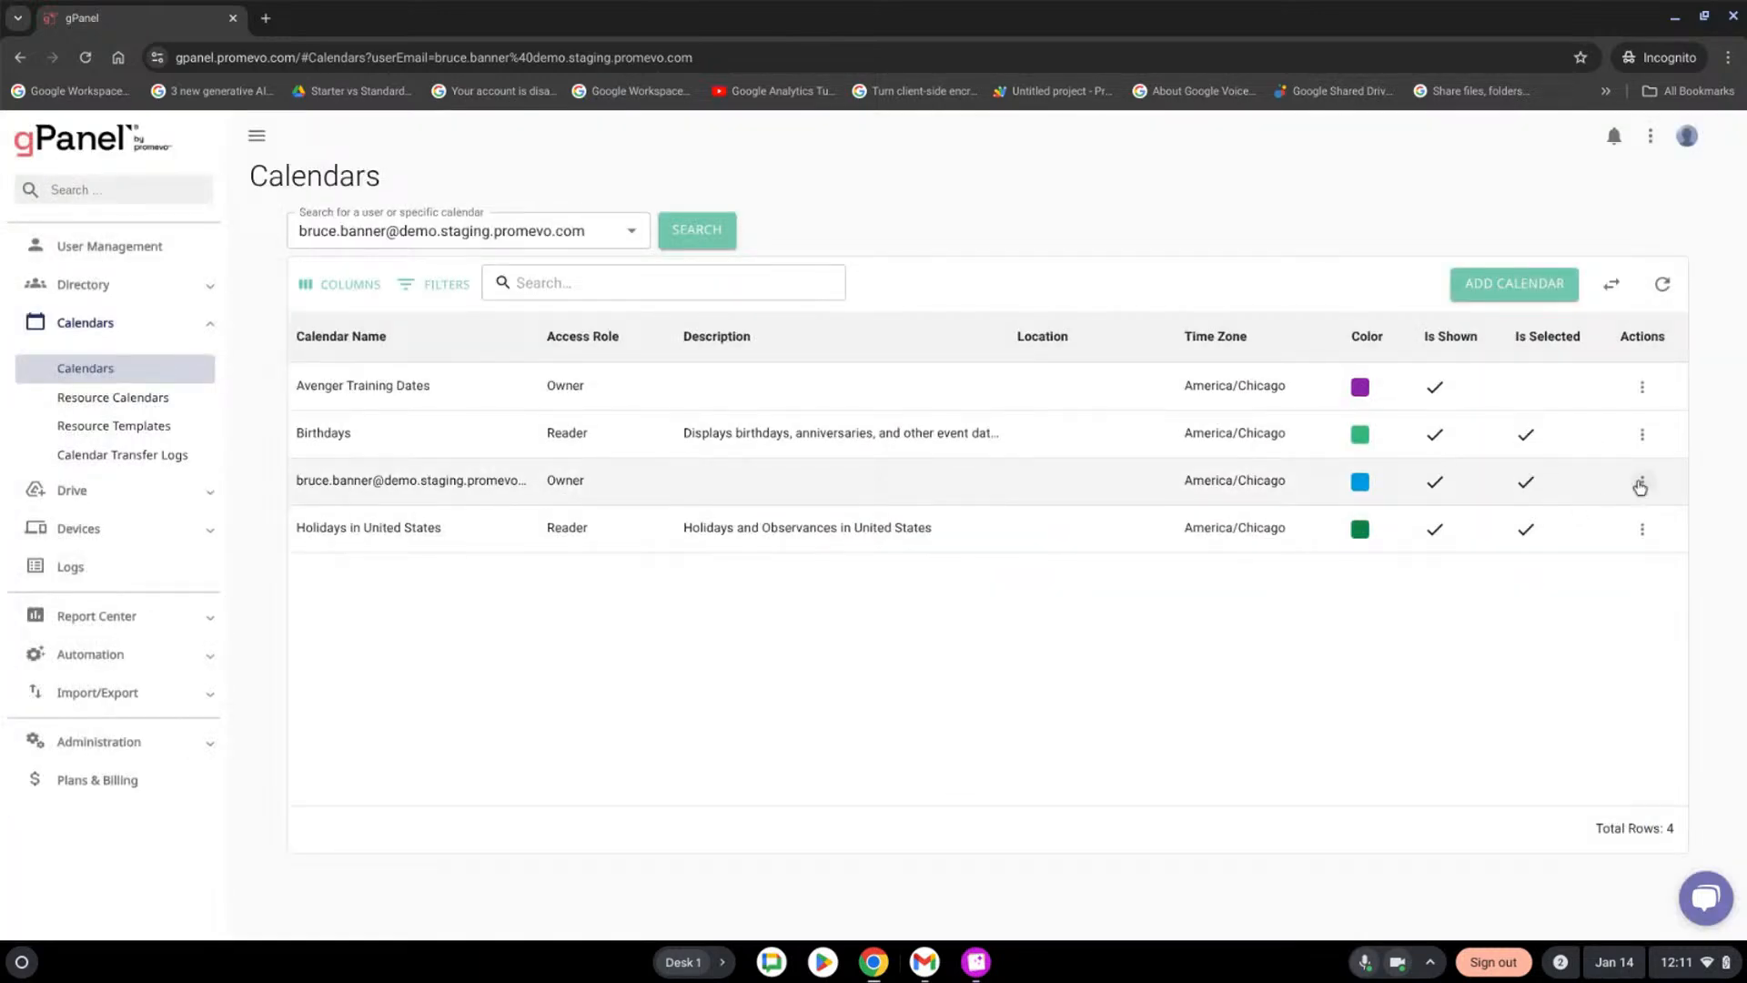
Examine the primary calendar's sharing settings, including its visibility choices and available roles, and close them without changes
click(1642, 481)
click(1603, 551)
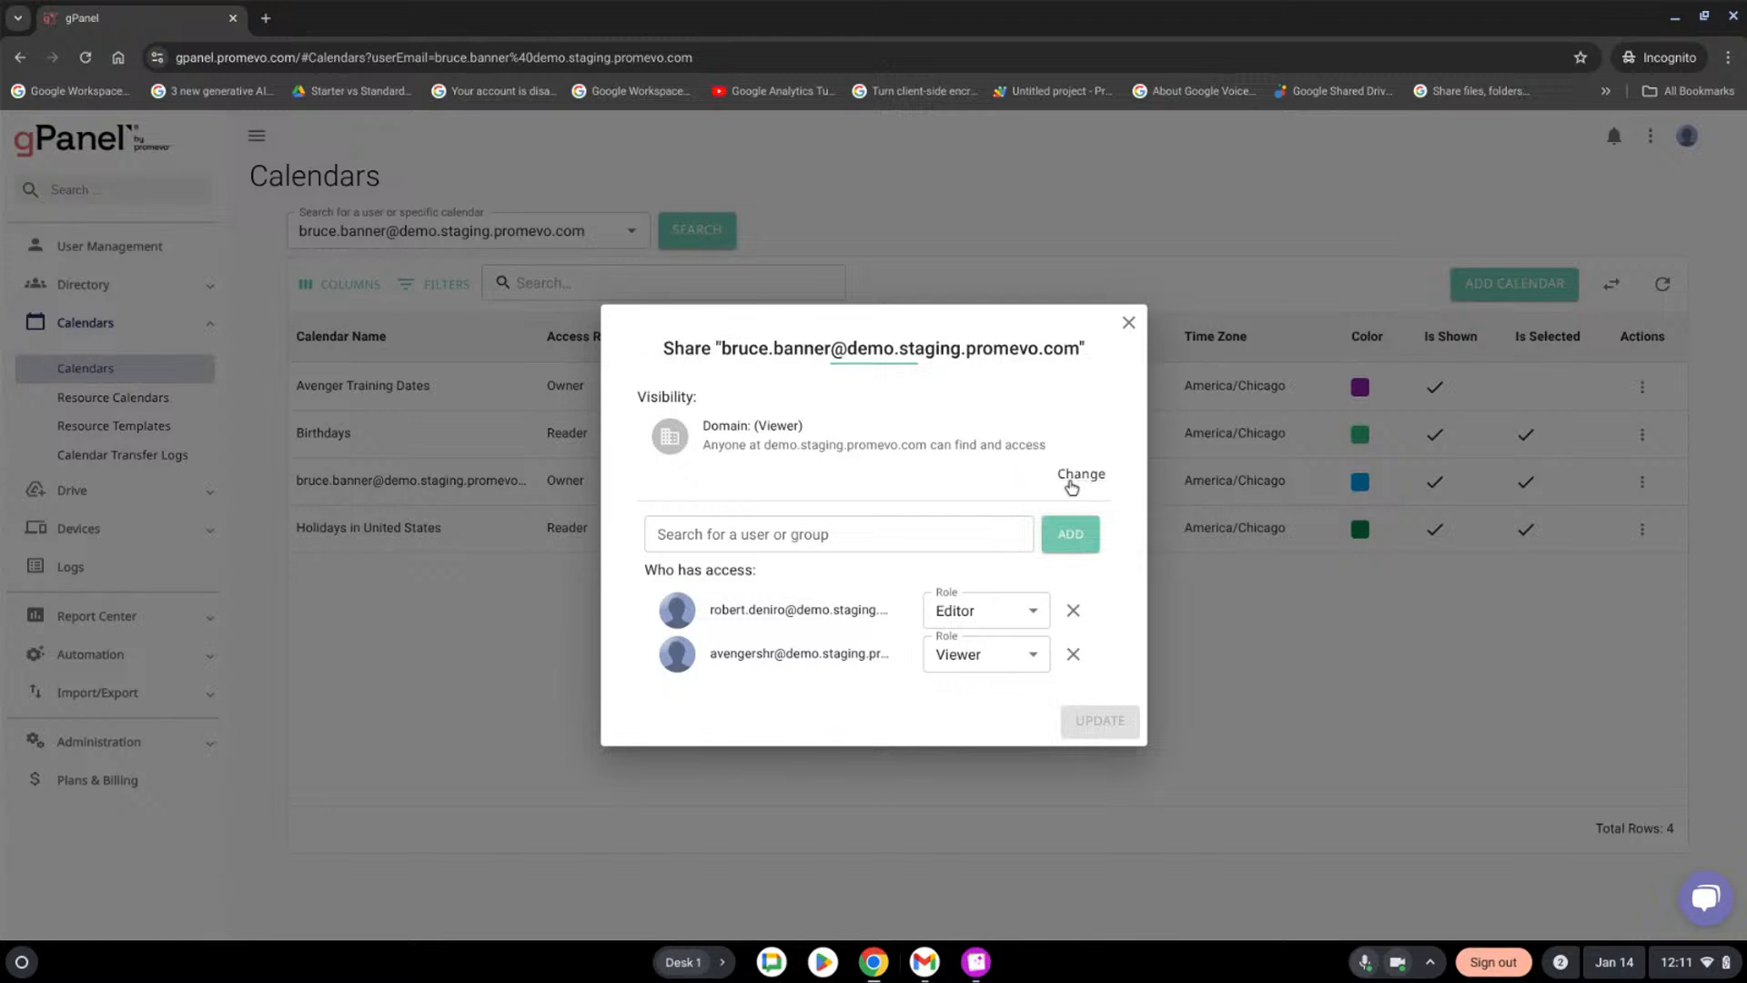
click(1072, 476)
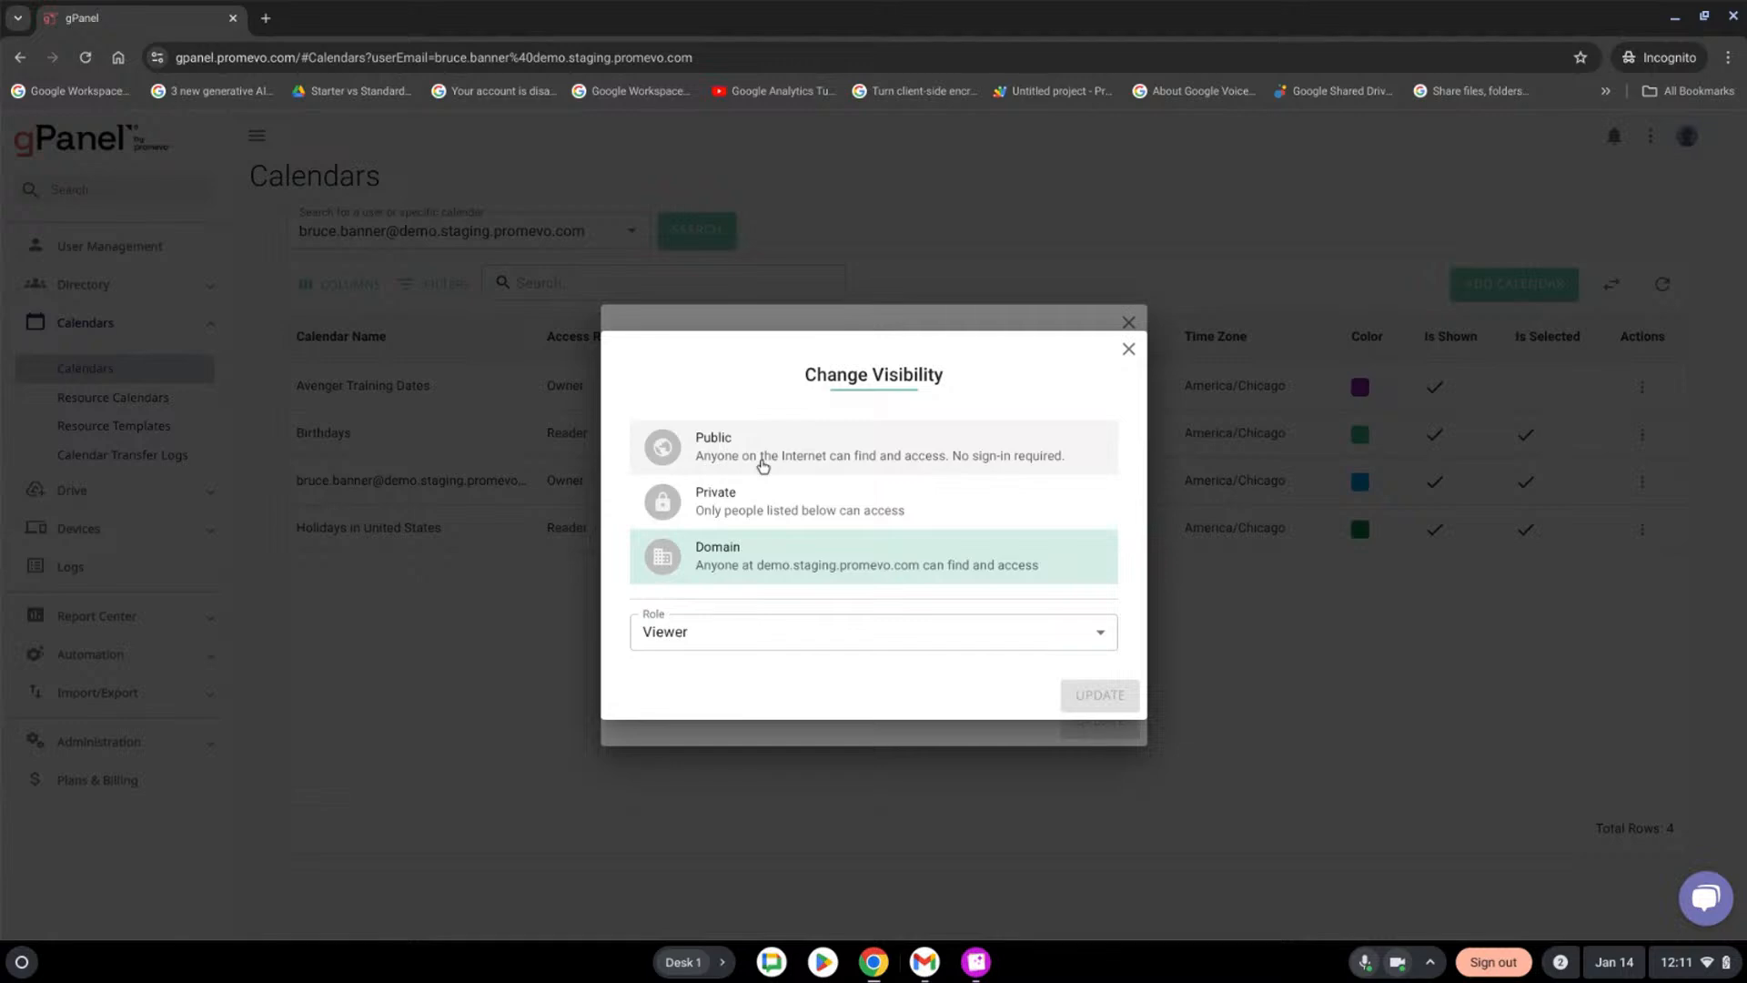
click(1070, 634)
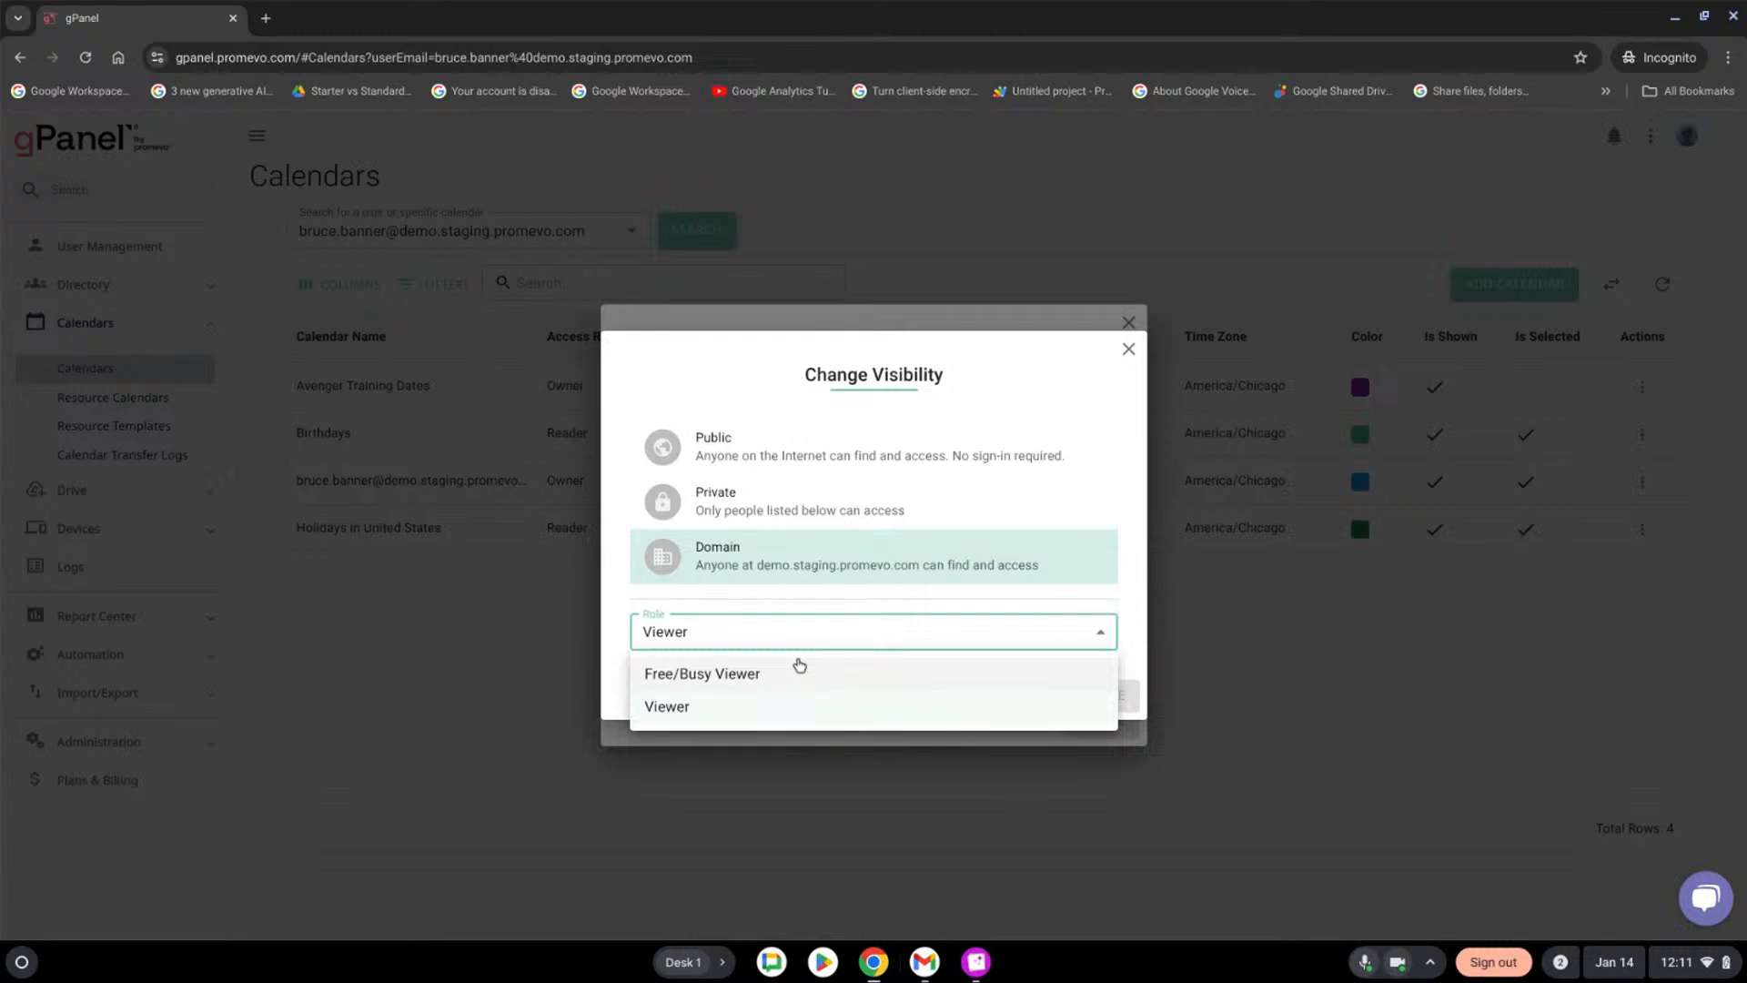
click(1133, 359)
click(1127, 351)
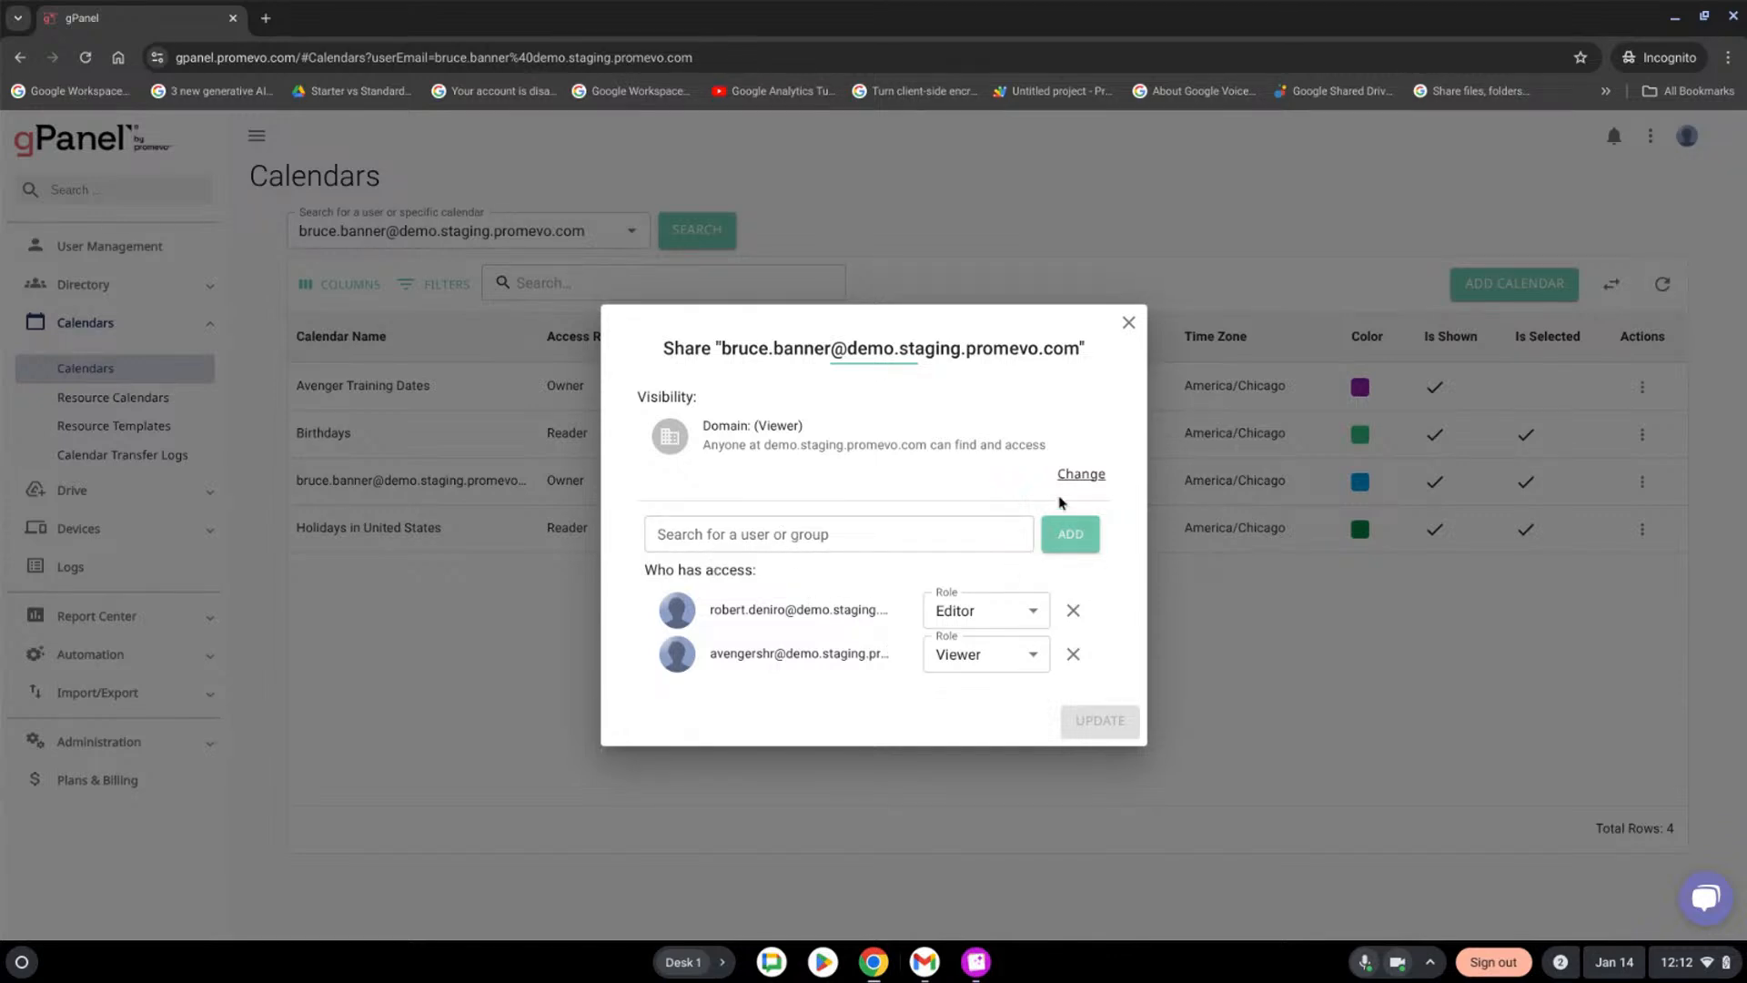
click(1134, 333)
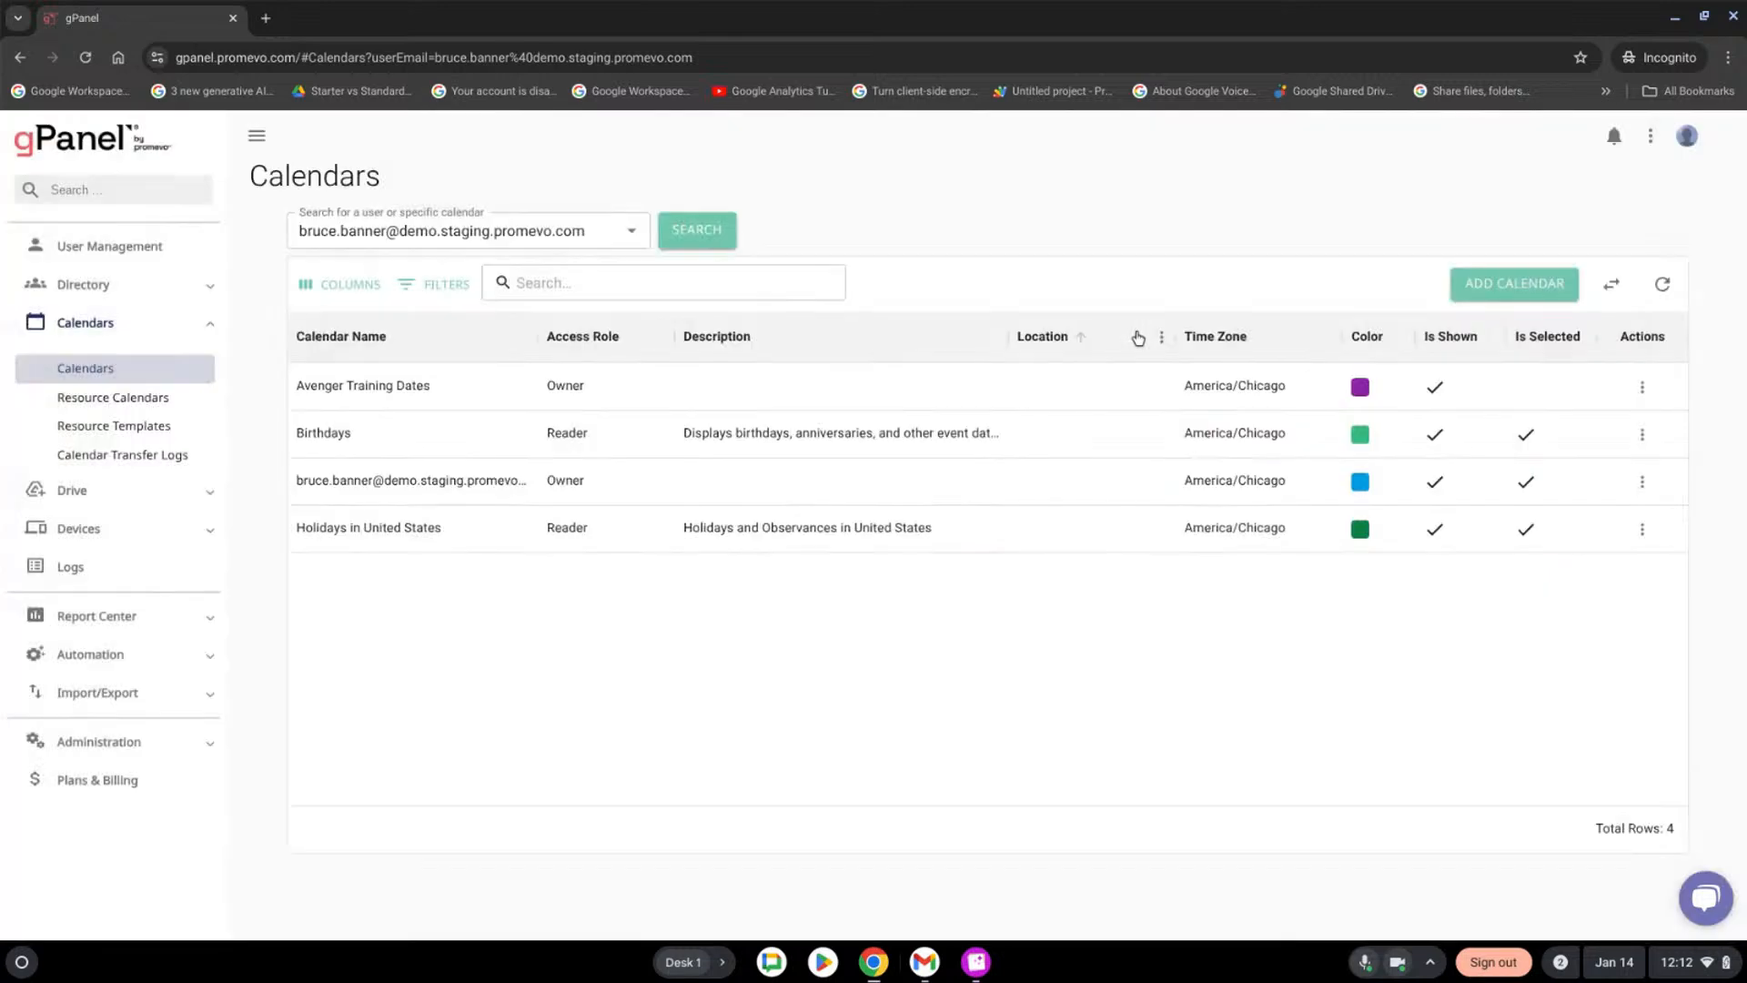
View the primary calendar's events and examine the blank event creation form, closing the form without creating an event
click(1640, 492)
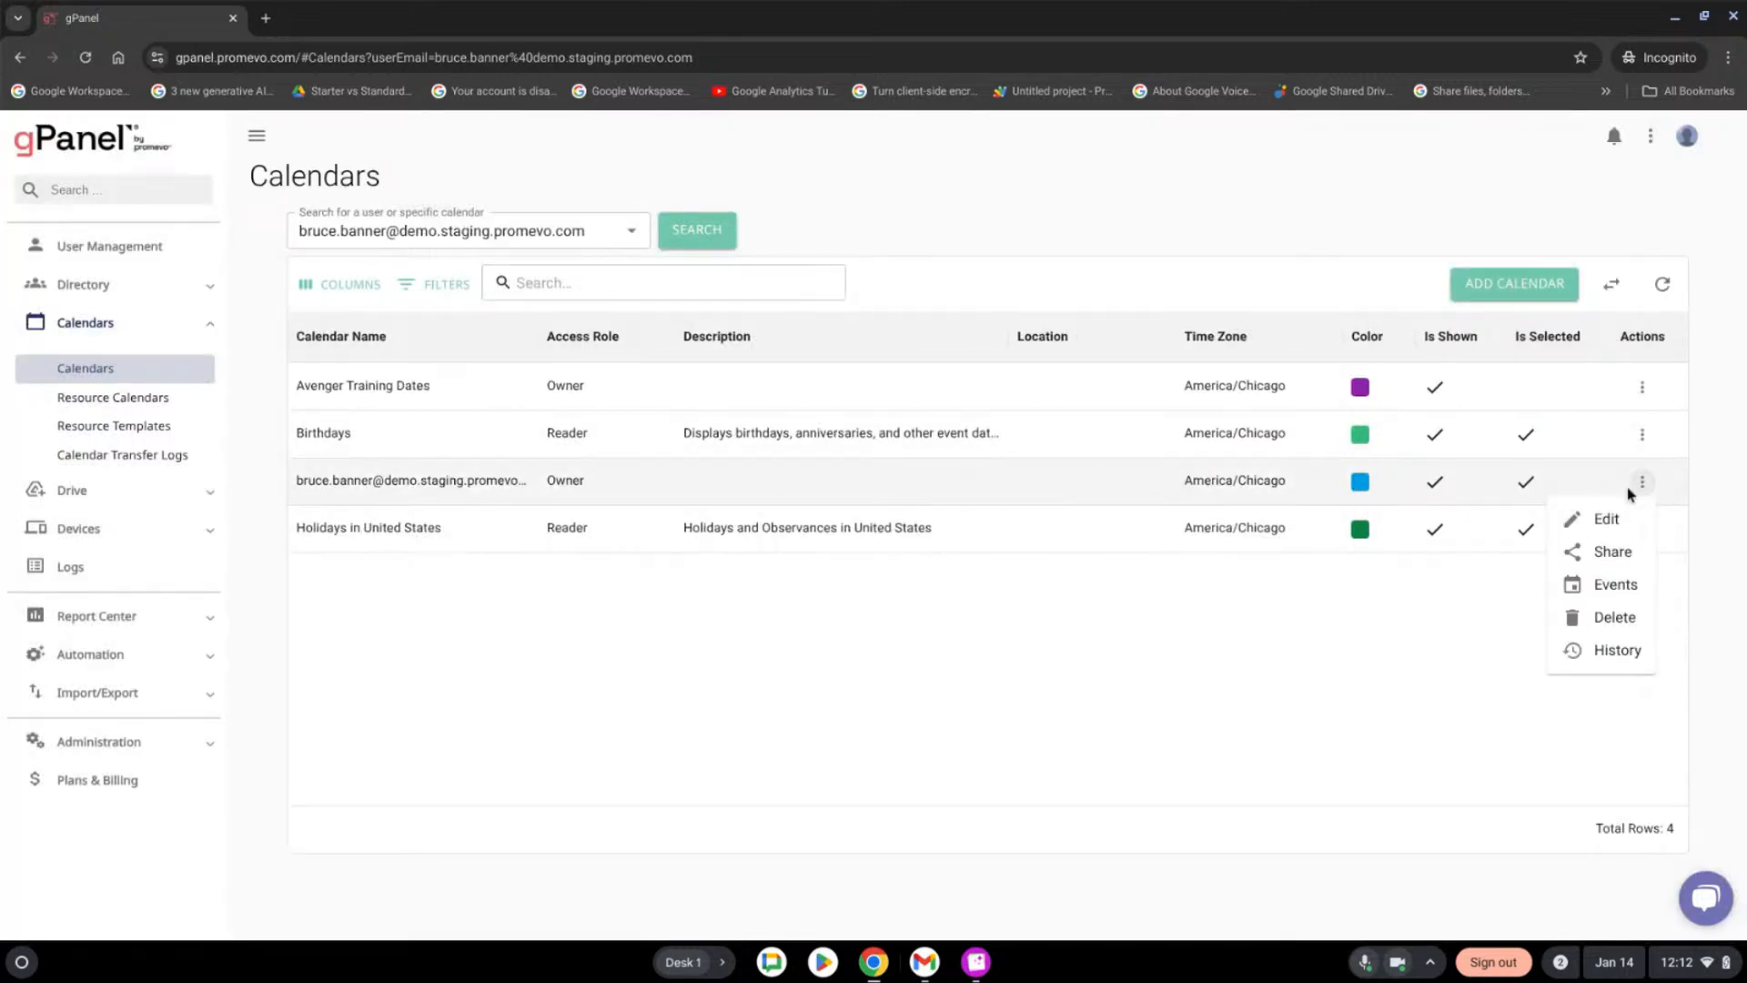
click(1612, 589)
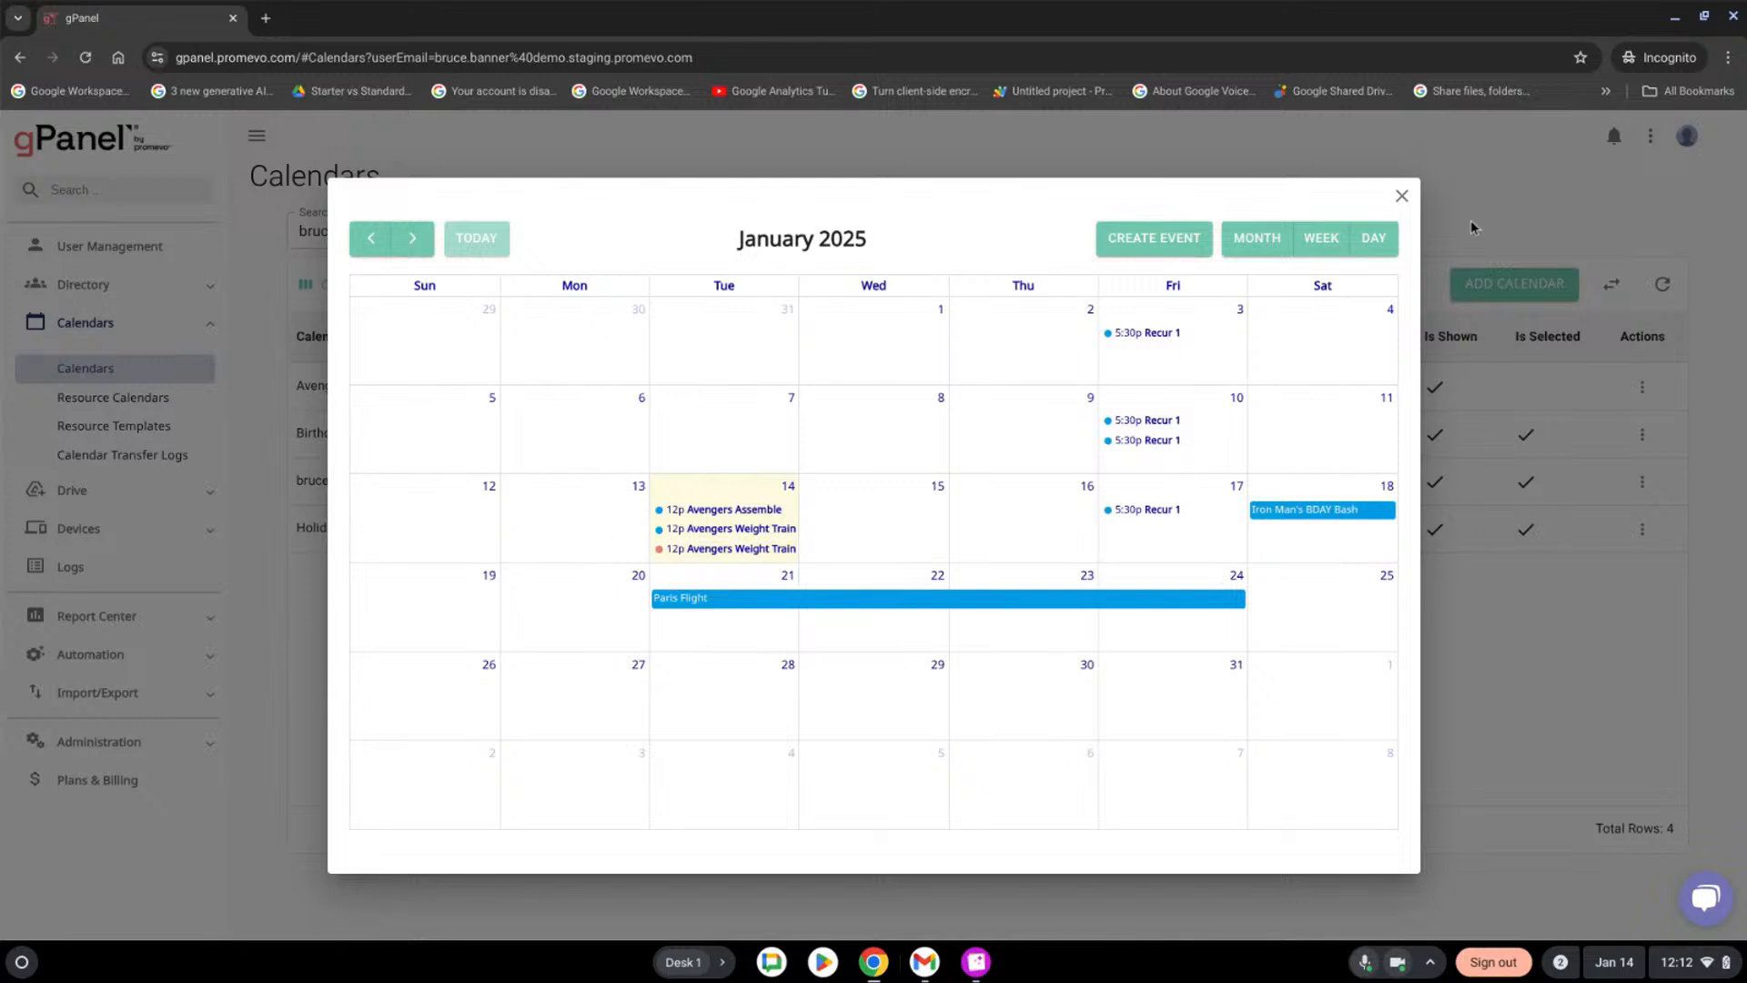
click(1173, 255)
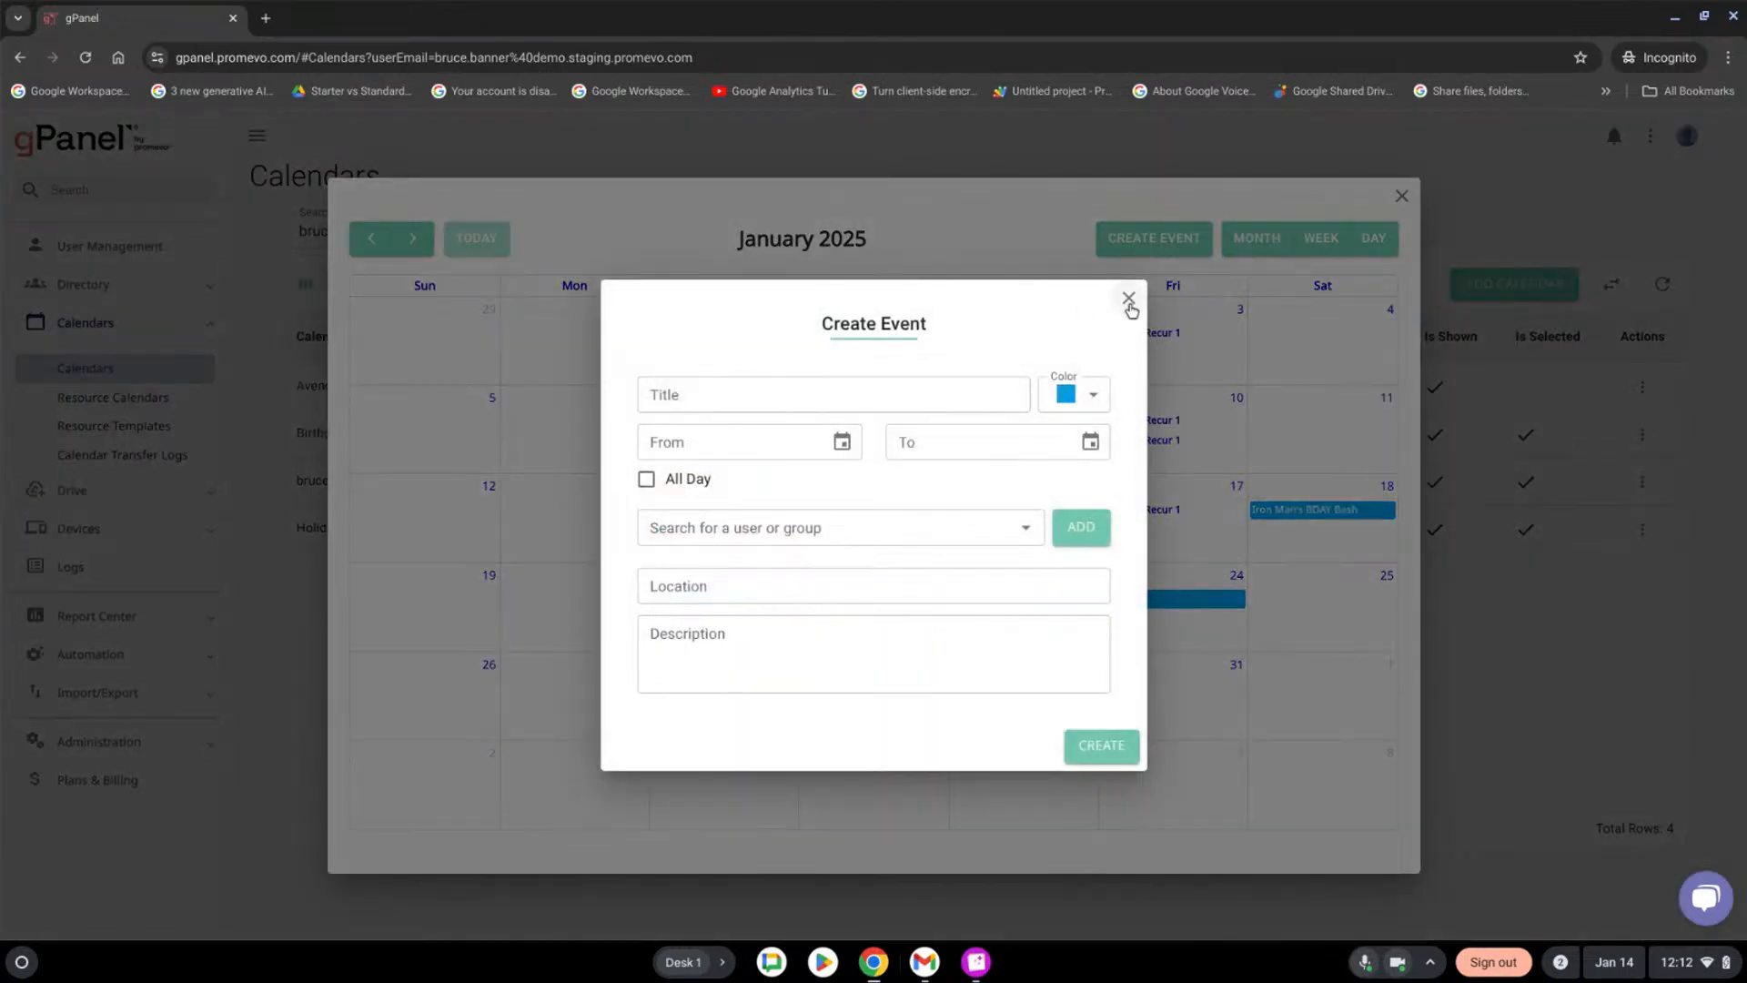
click(1128, 301)
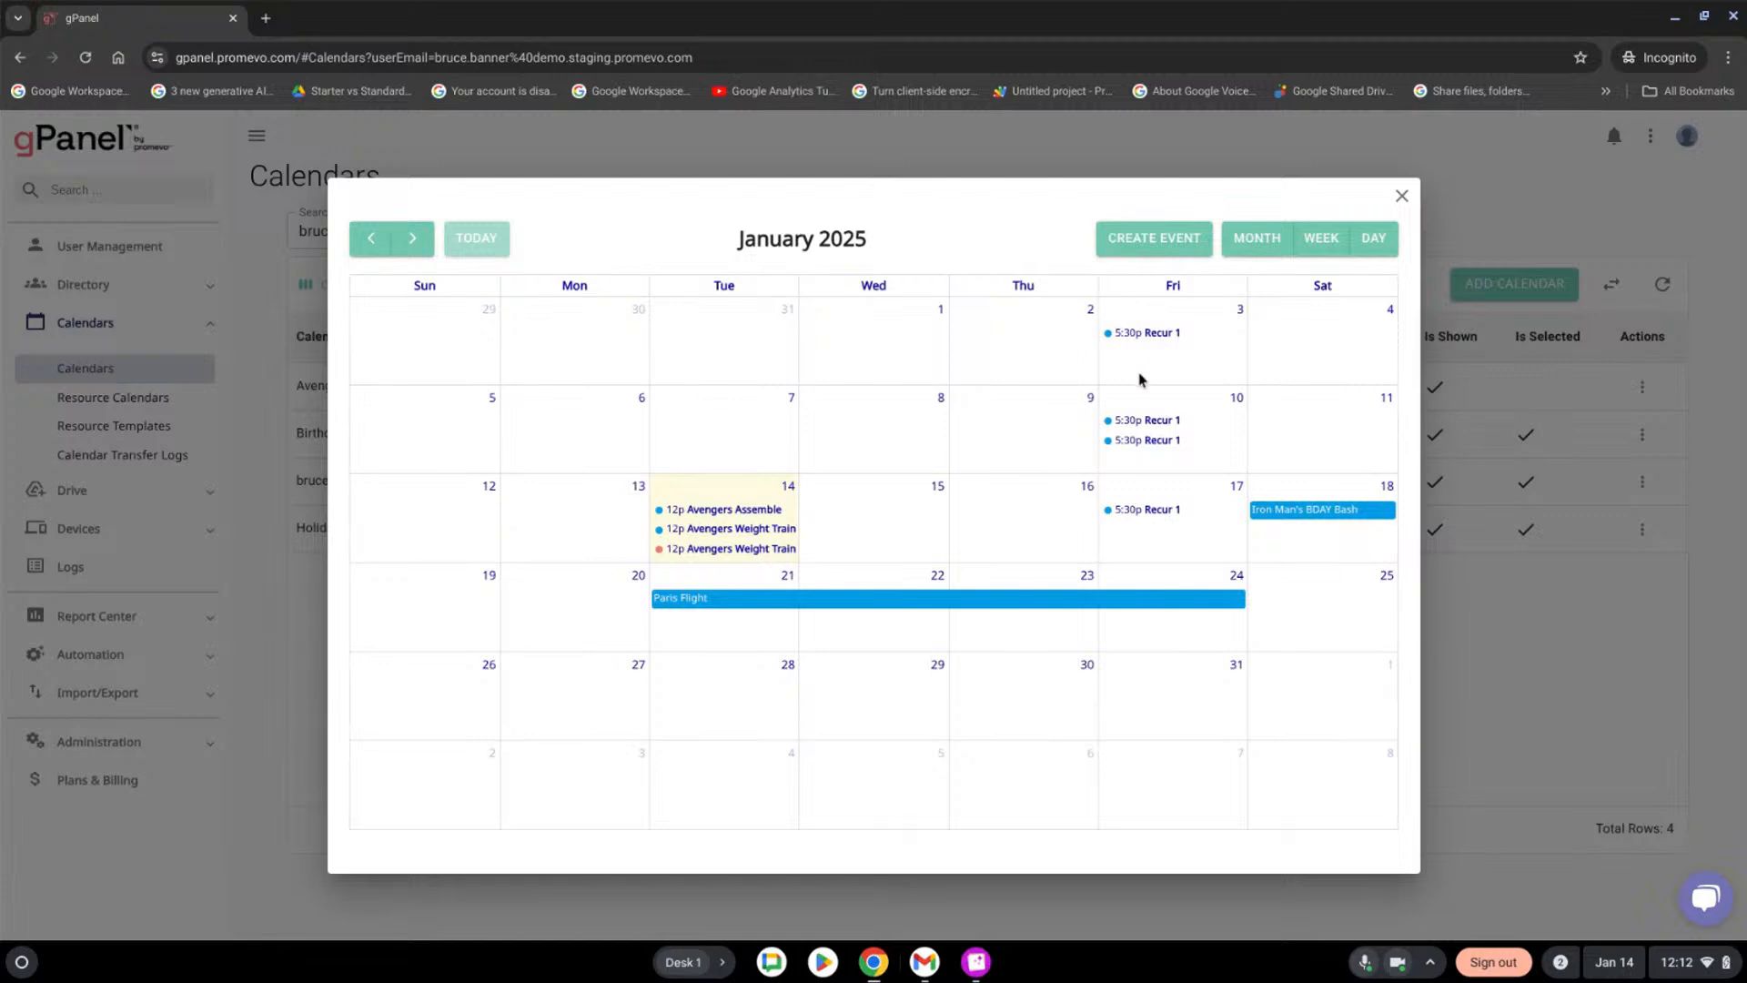
Examine the editable details of the Avengers Assemble event and look at an Avengers Weight Training event before closing the event calendar
click(726, 511)
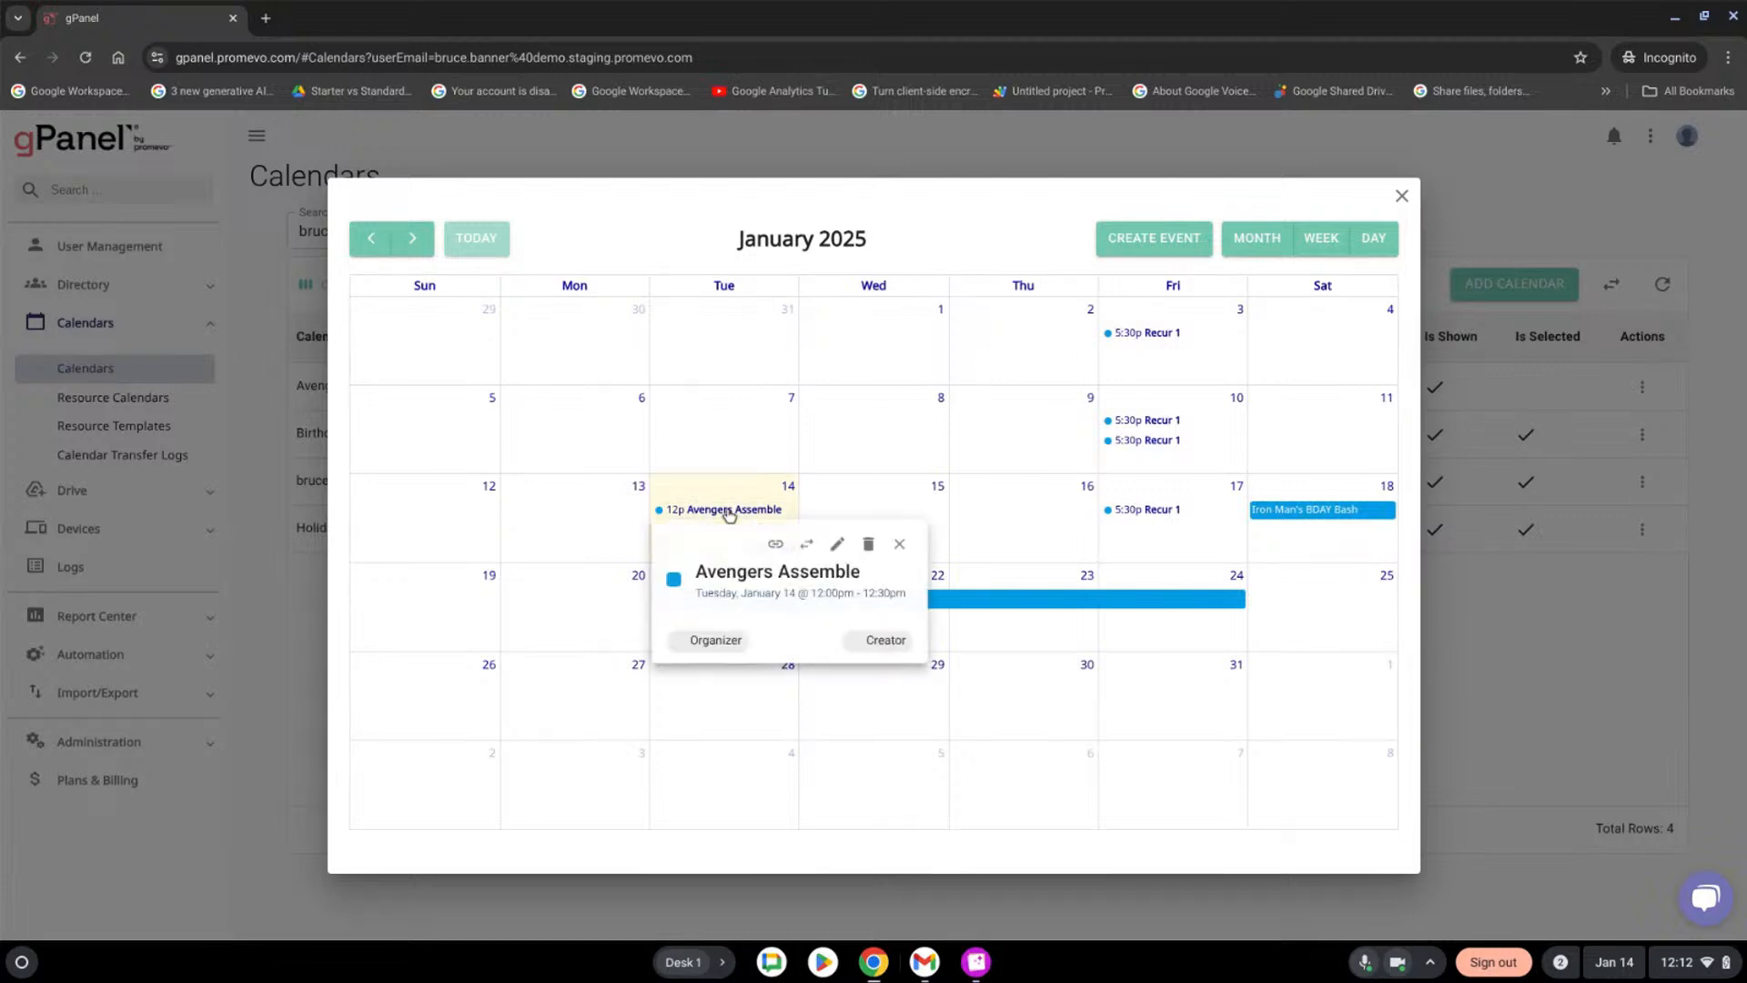
click(834, 546)
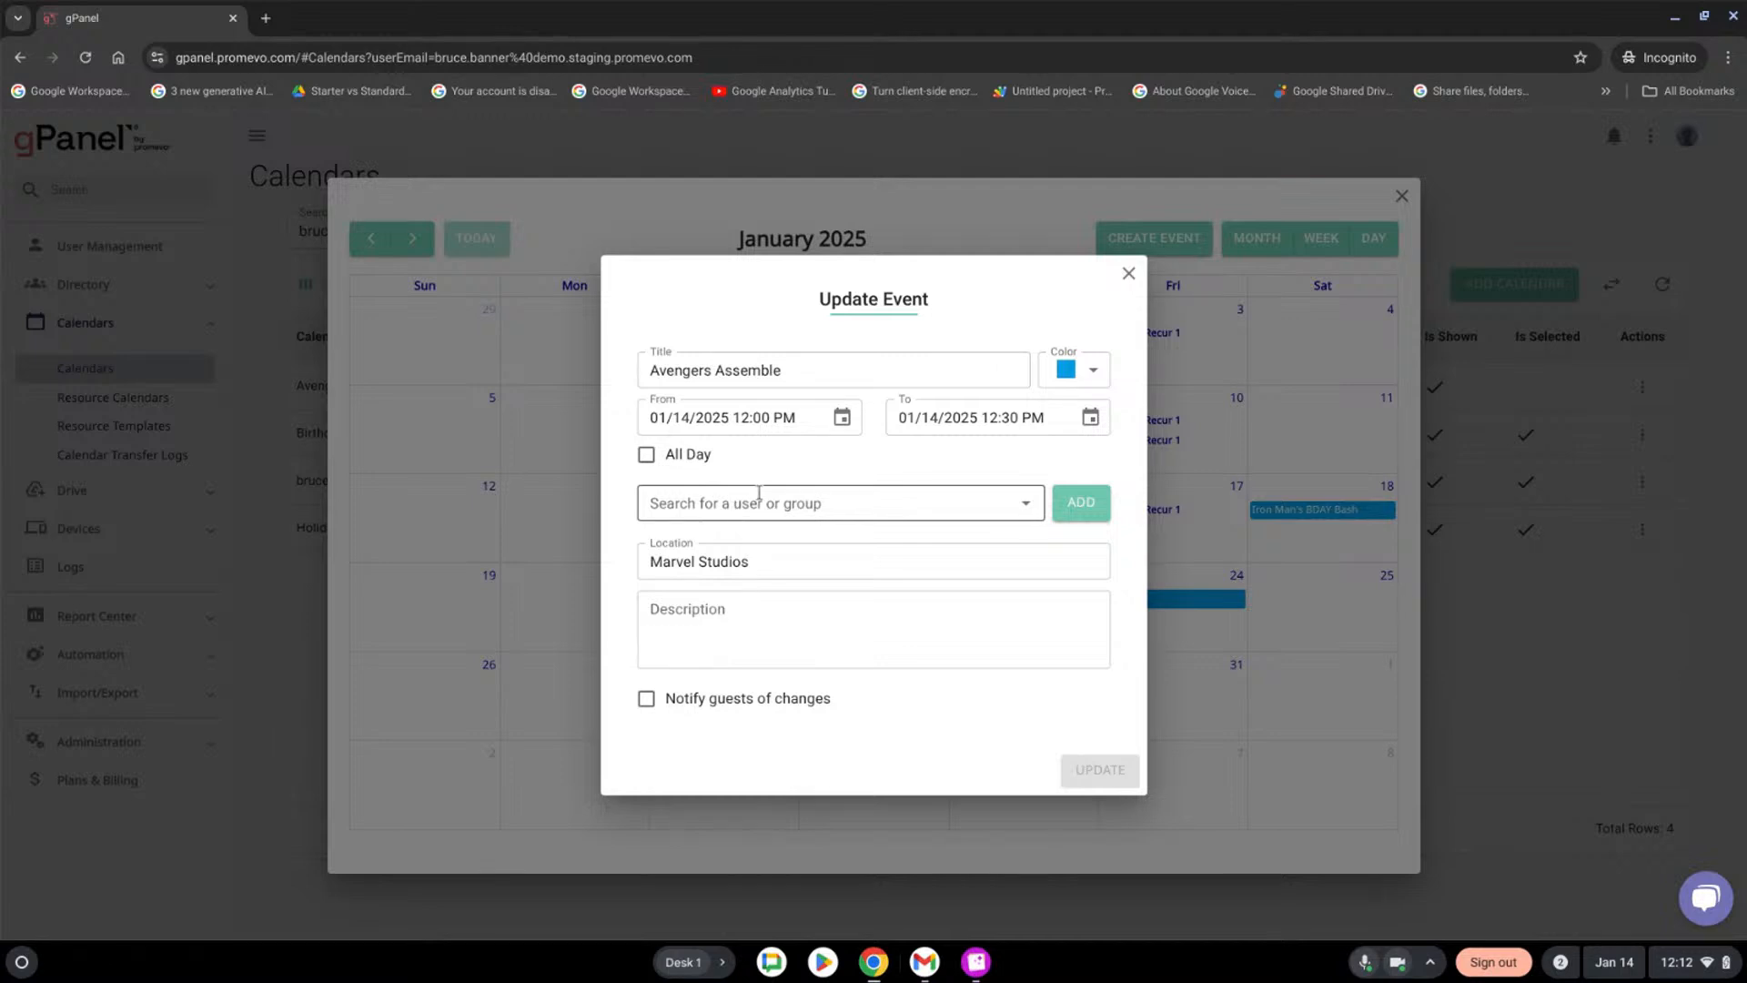
click(1128, 273)
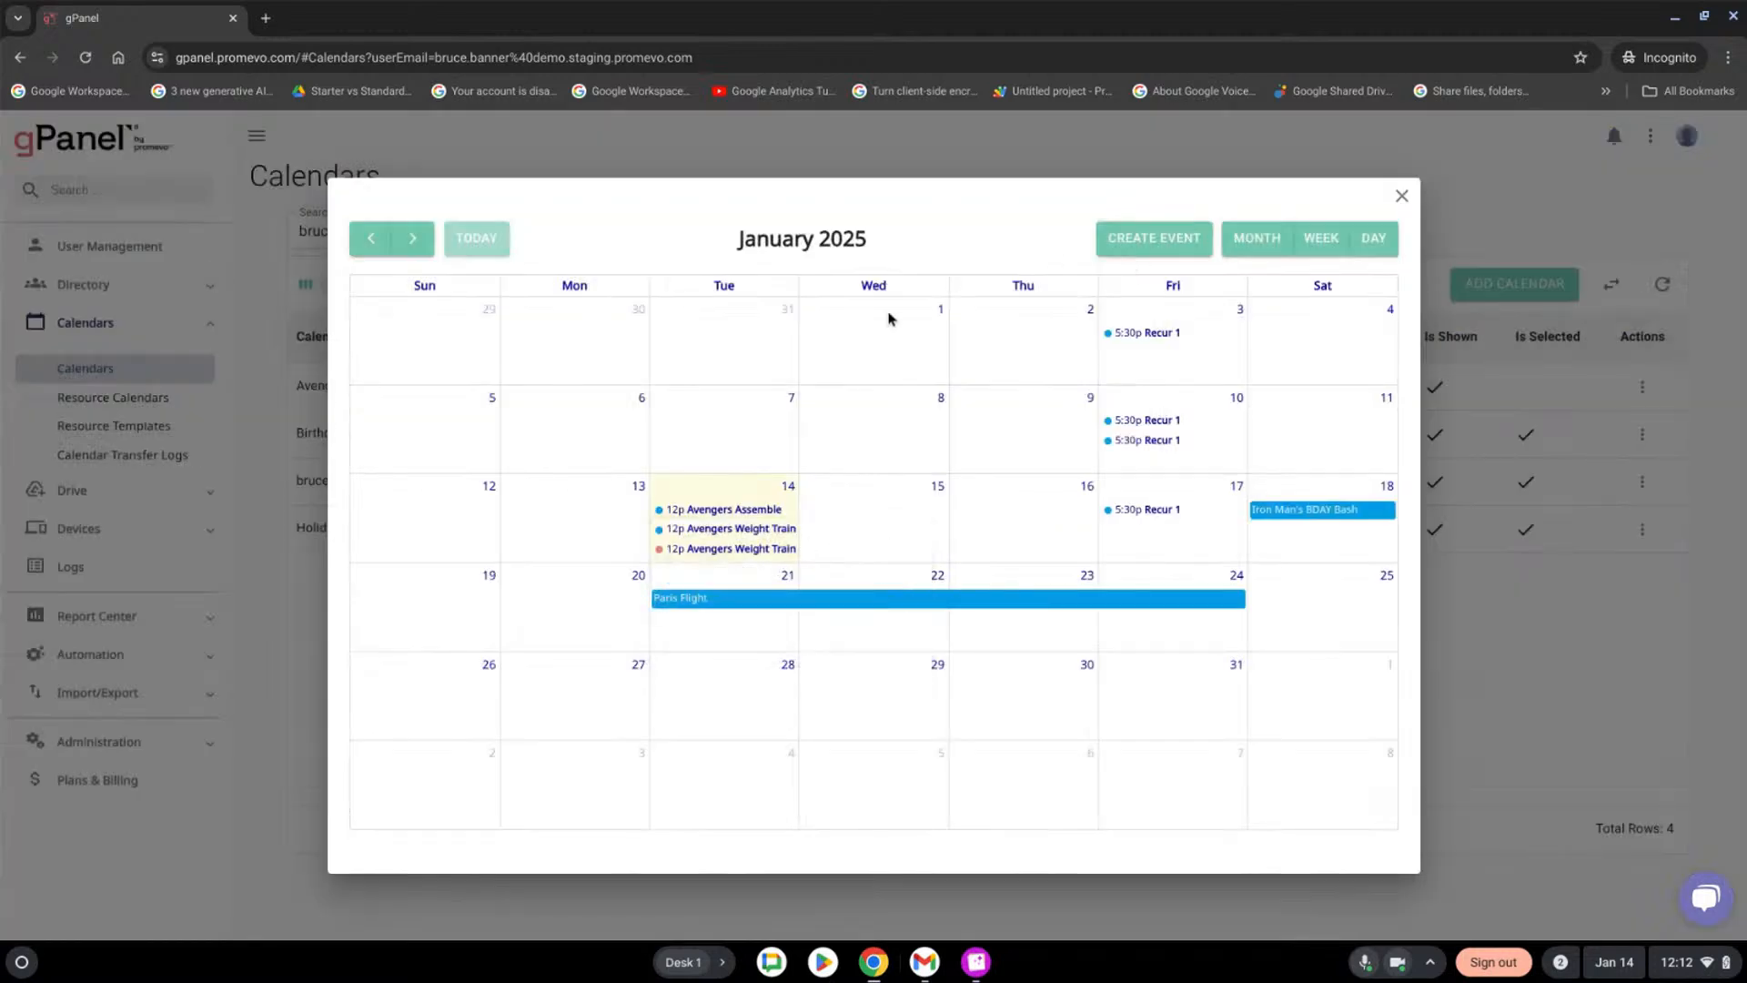
click(733, 529)
click(1402, 198)
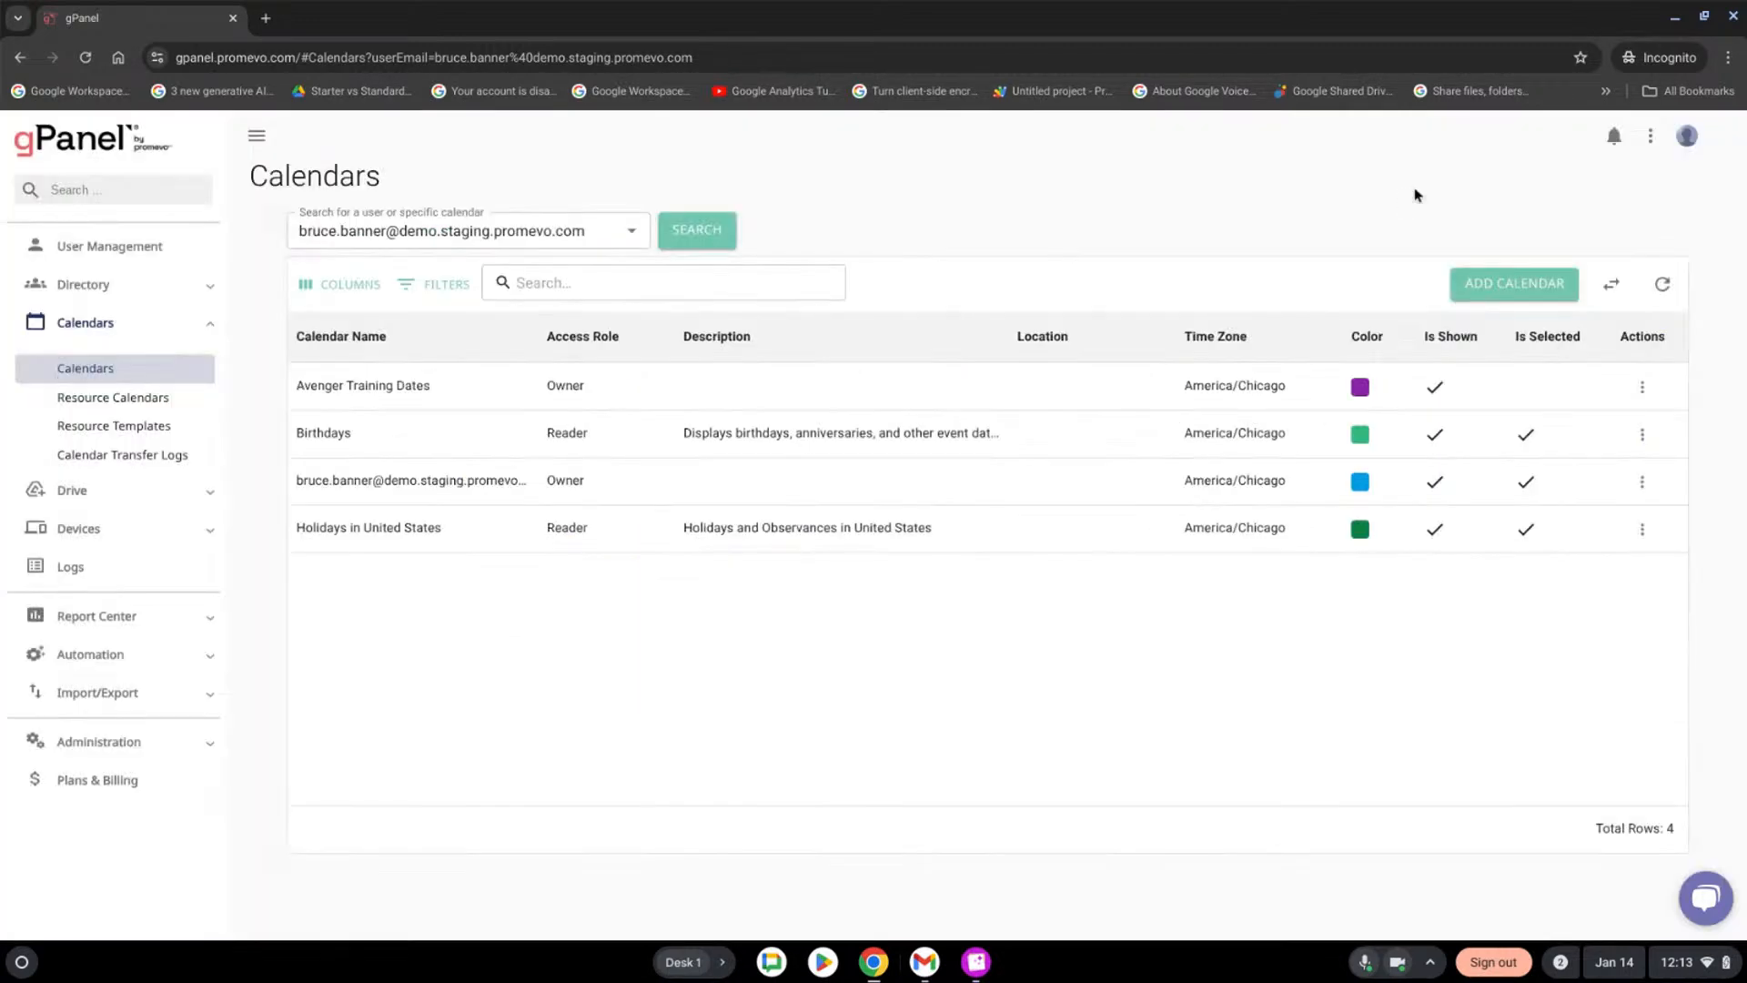
Open the primary calendar's history, examine the logged event views and updates, and close the log
click(1640, 482)
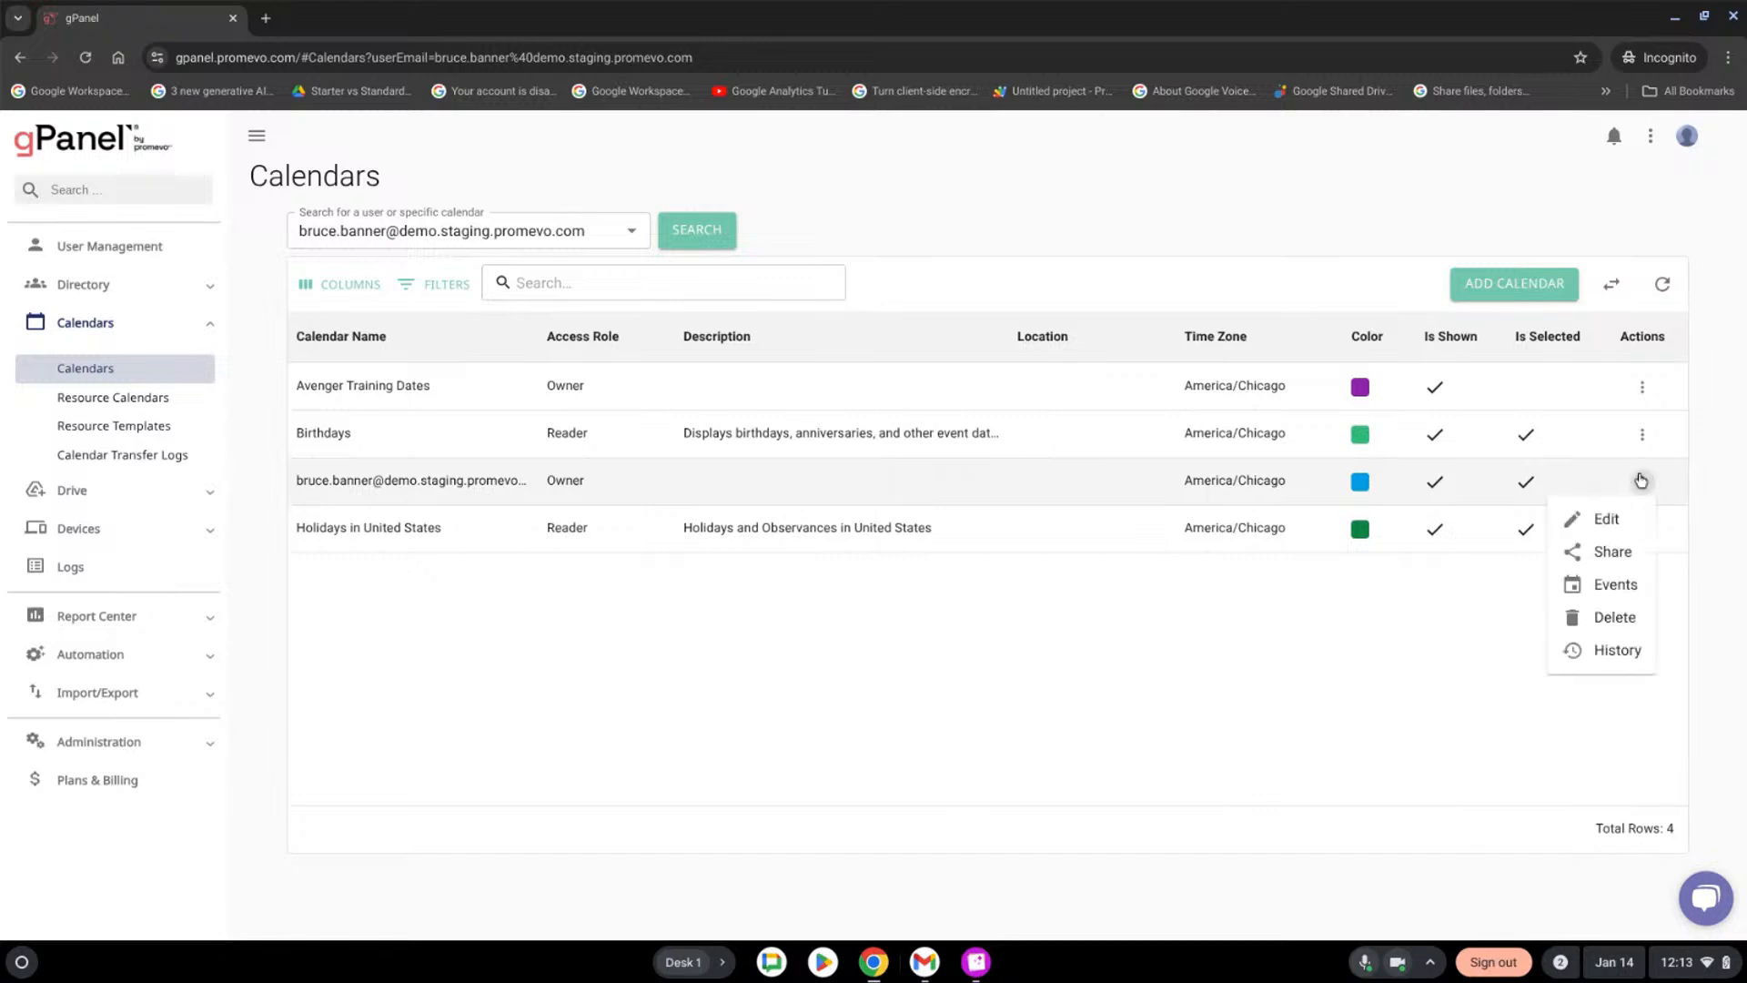
click(1601, 661)
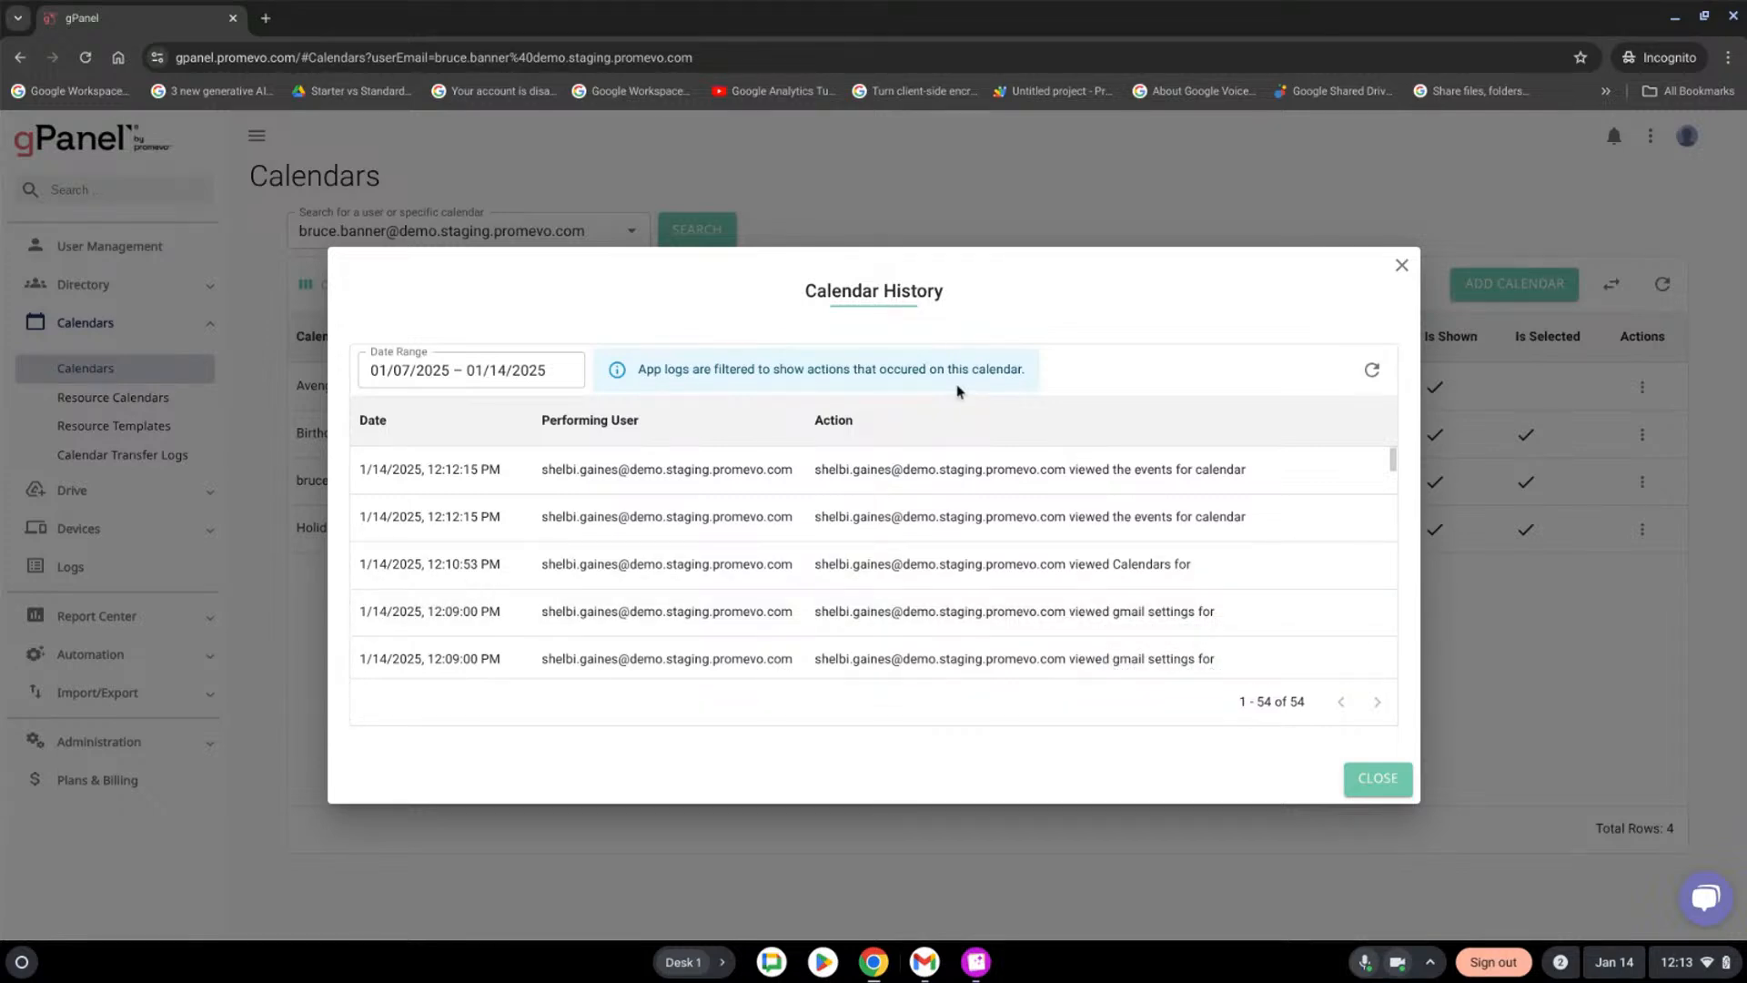
drag(1393, 464, 1422, 586)
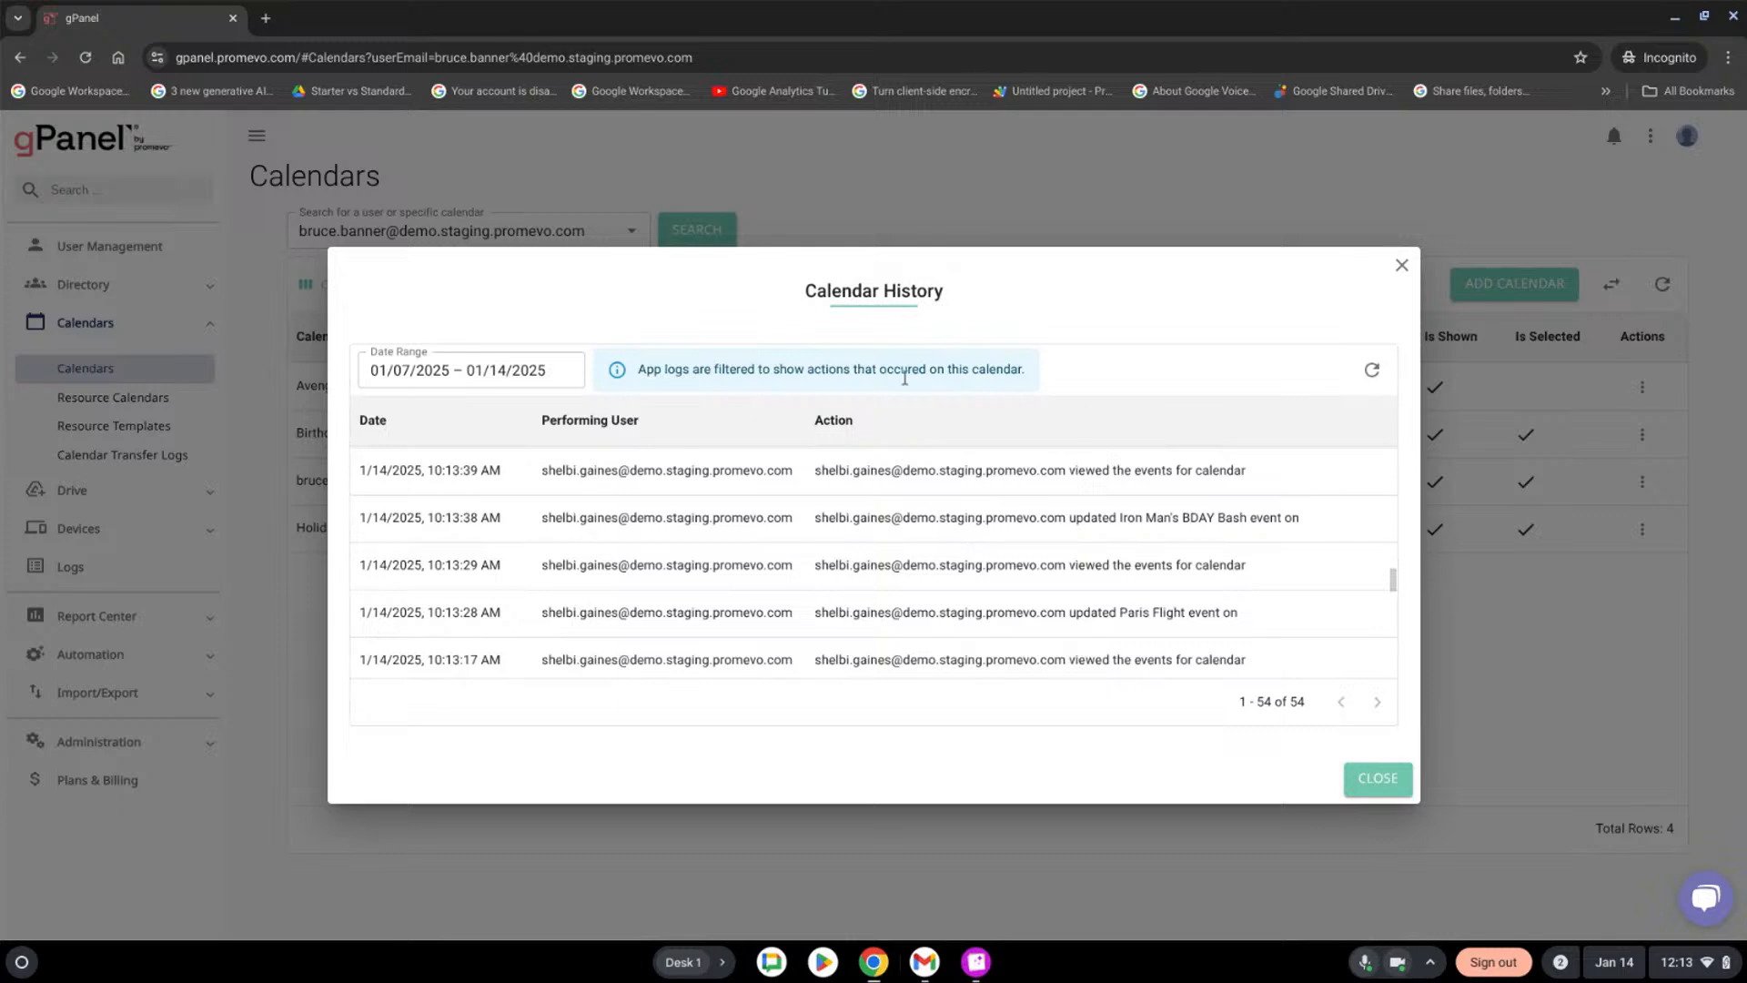
scroll(869, 555, down, 2)
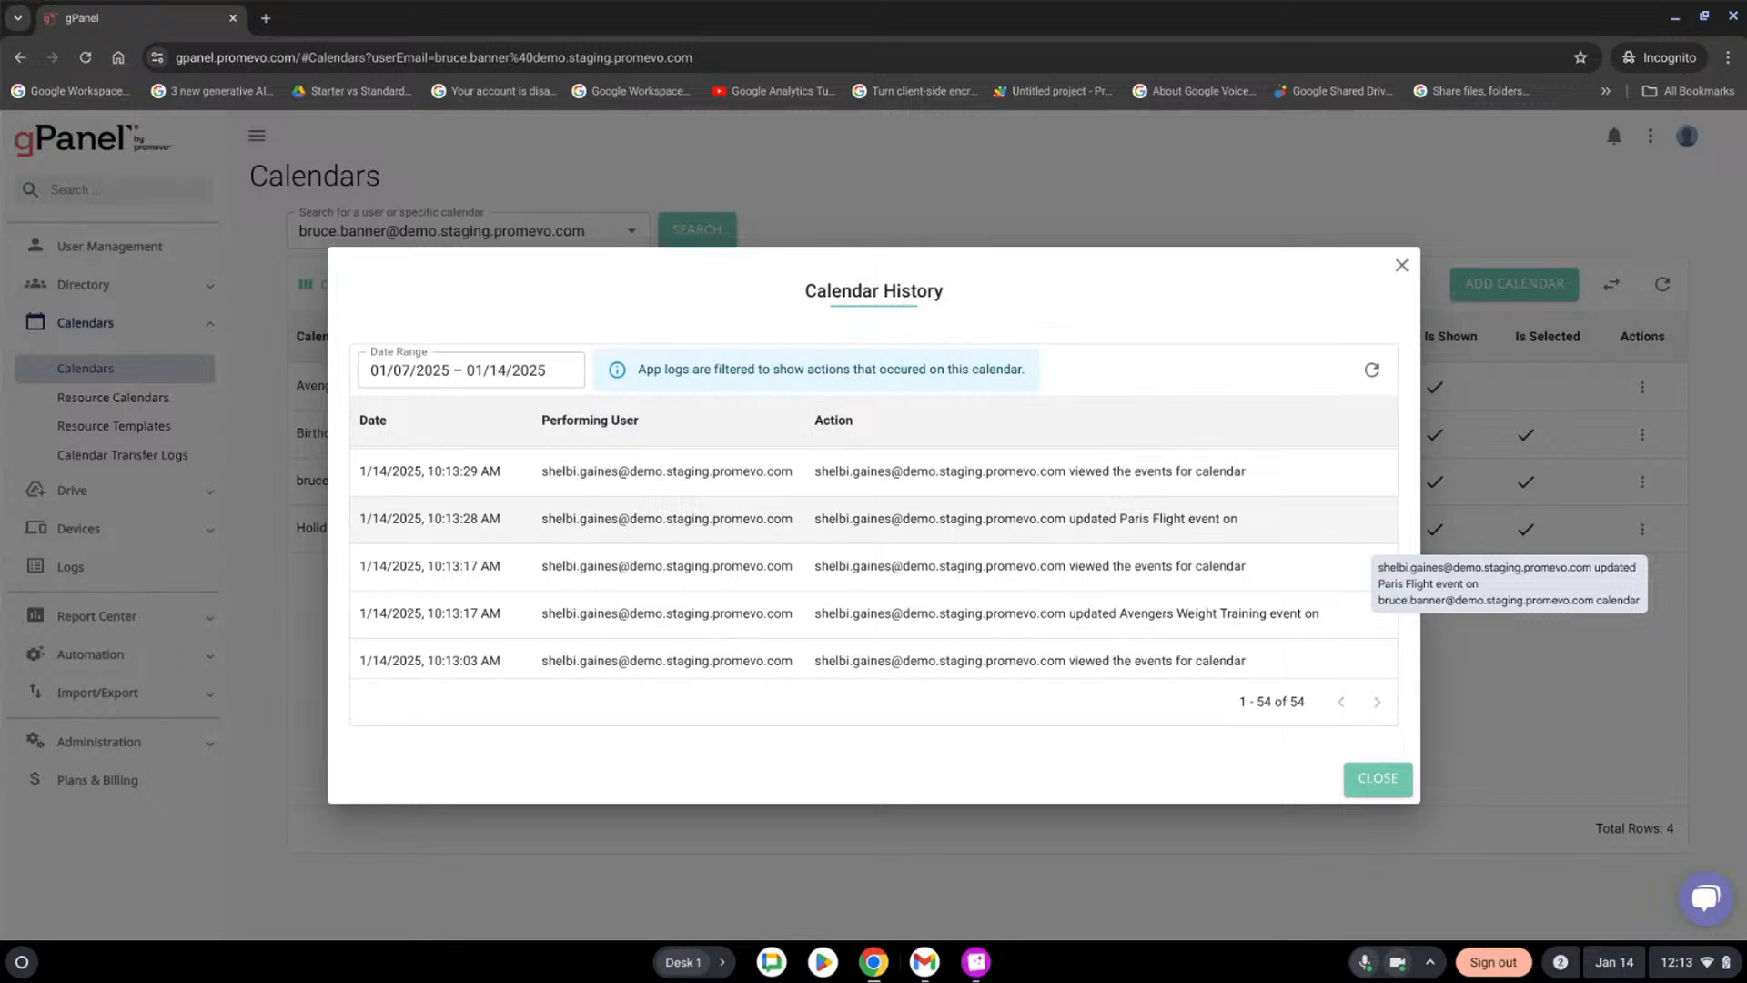
scroll(1274, 482, down, 1)
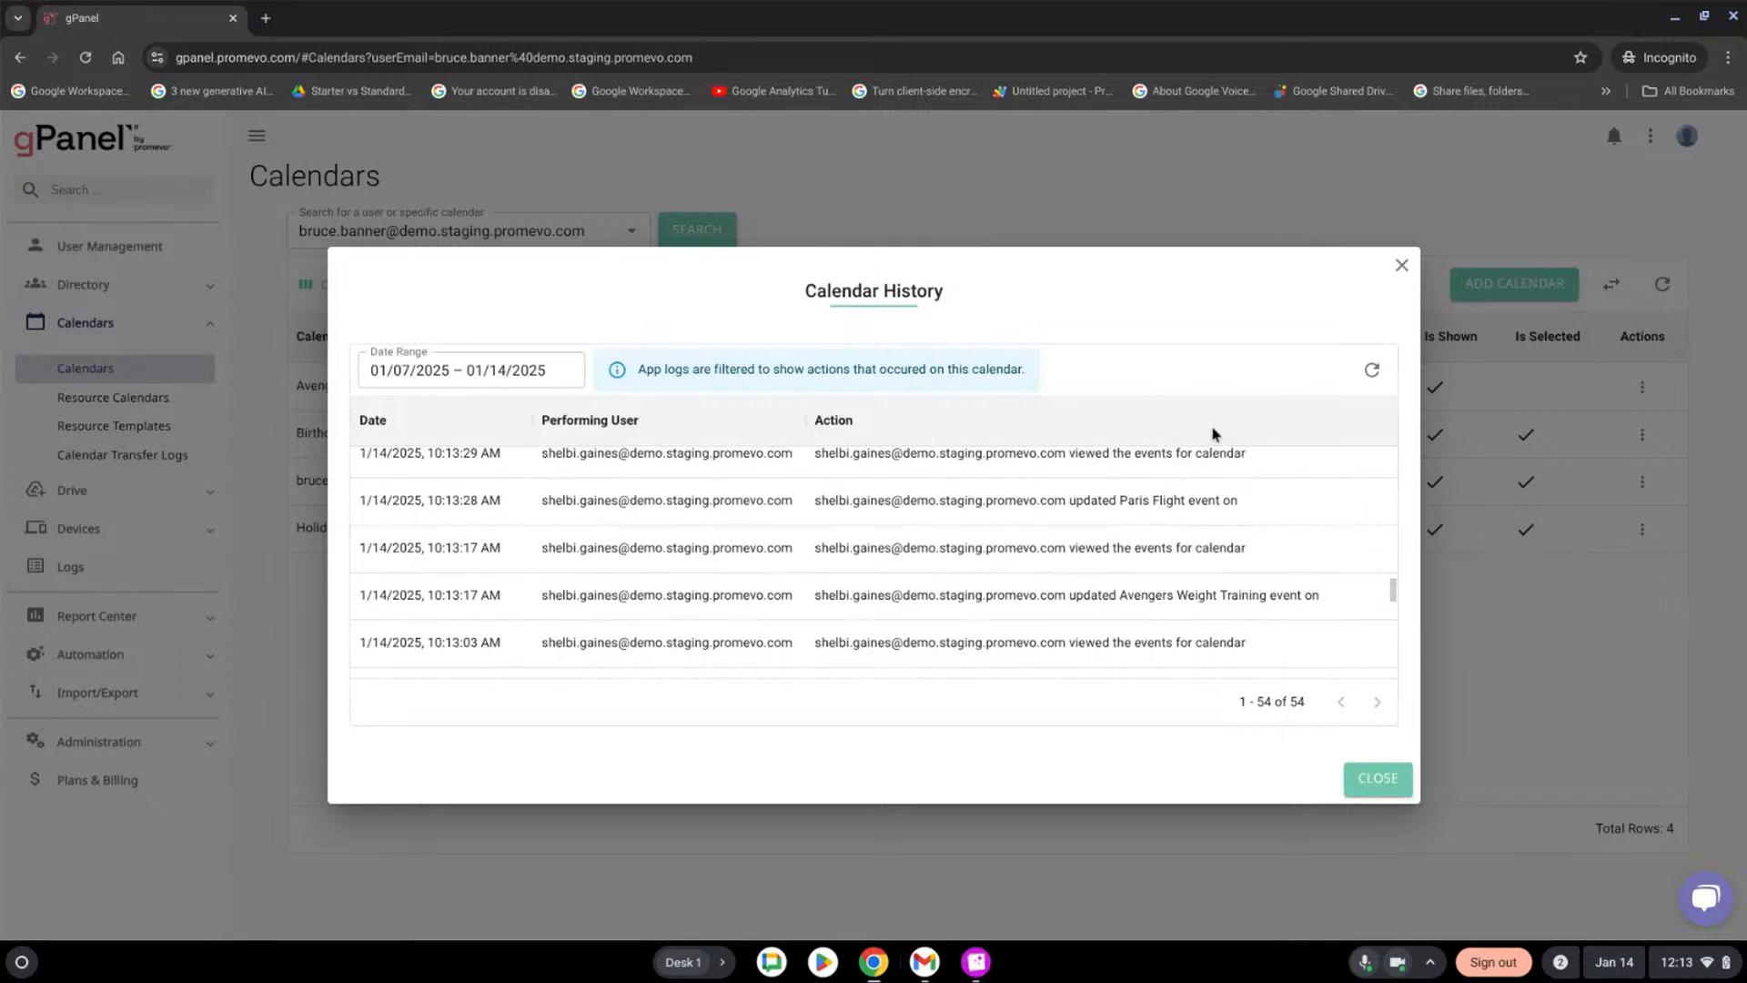
click(1401, 268)
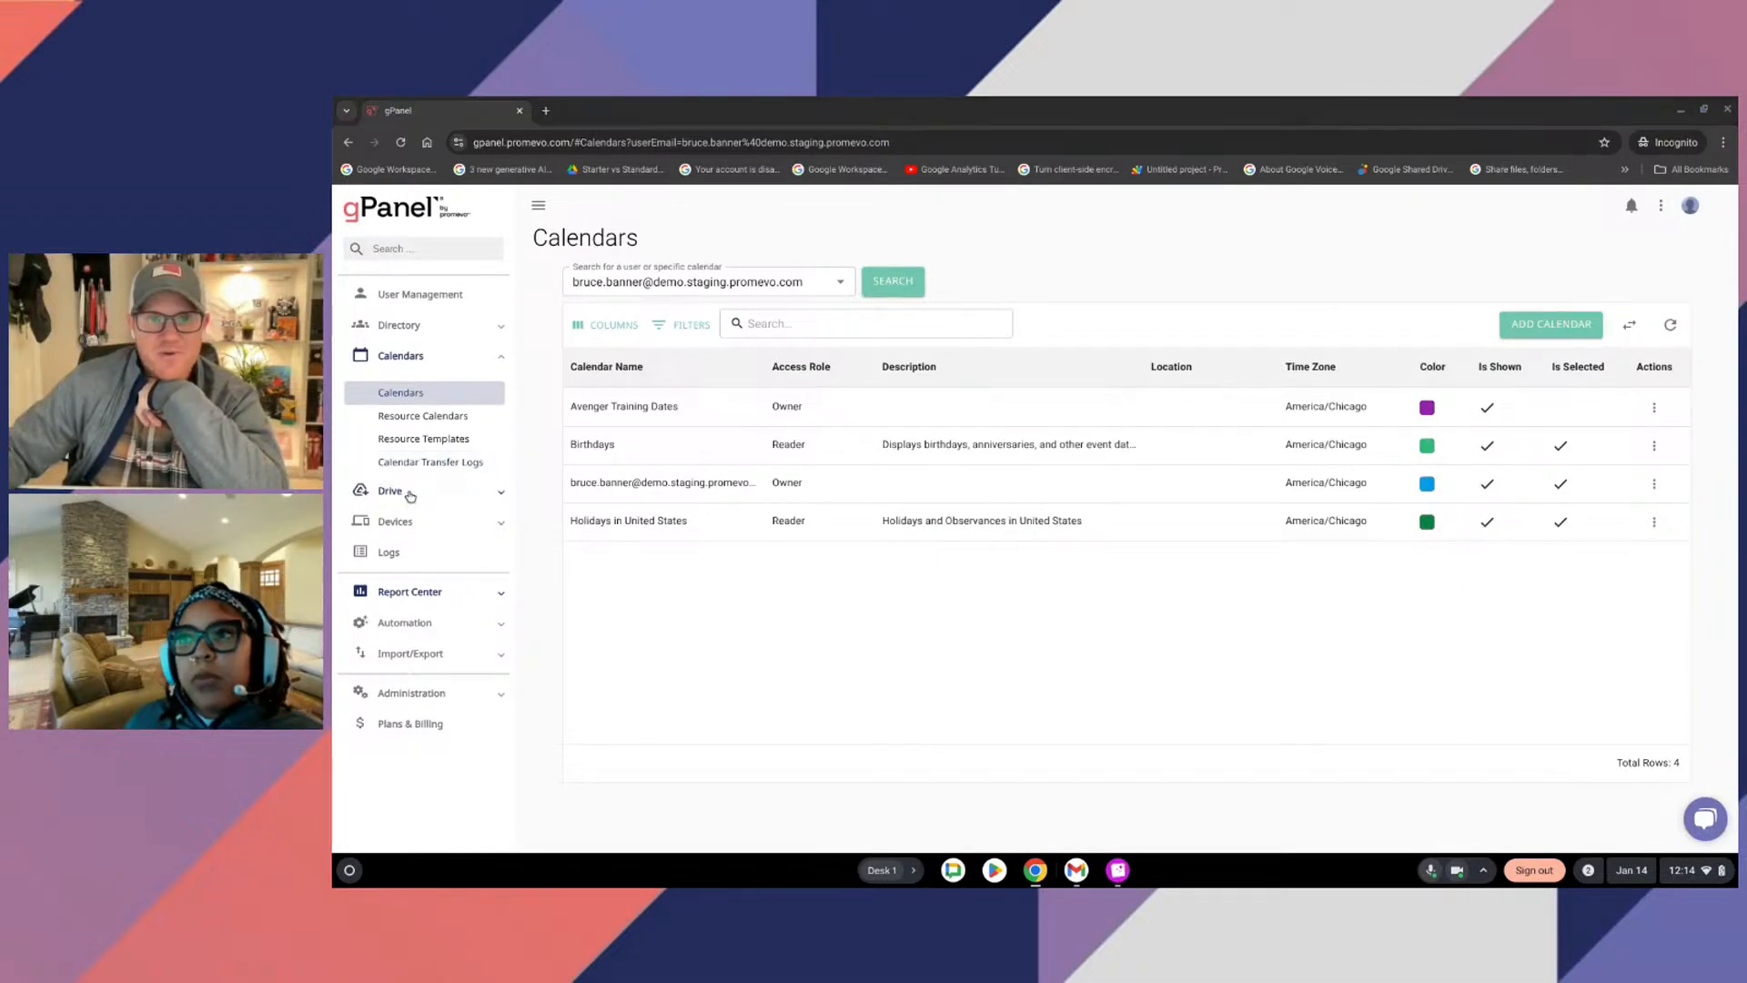
View the Drive Explorer page and return to the Calendars page
click(364, 491)
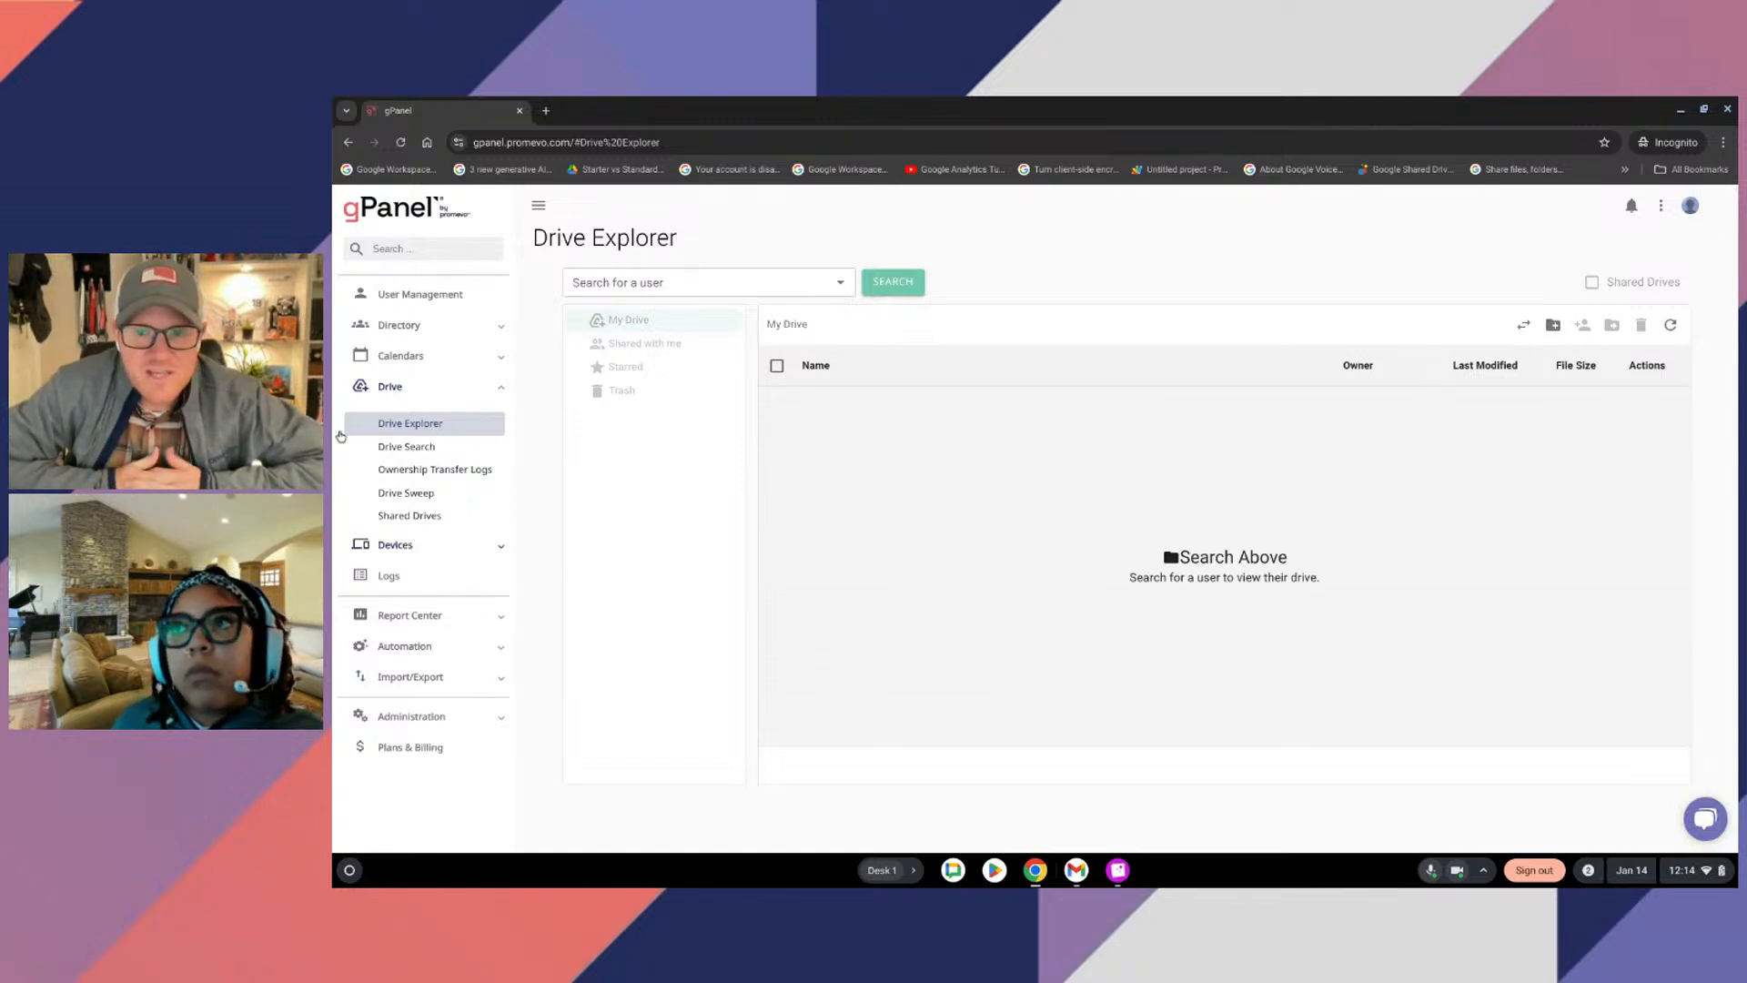
click(431, 364)
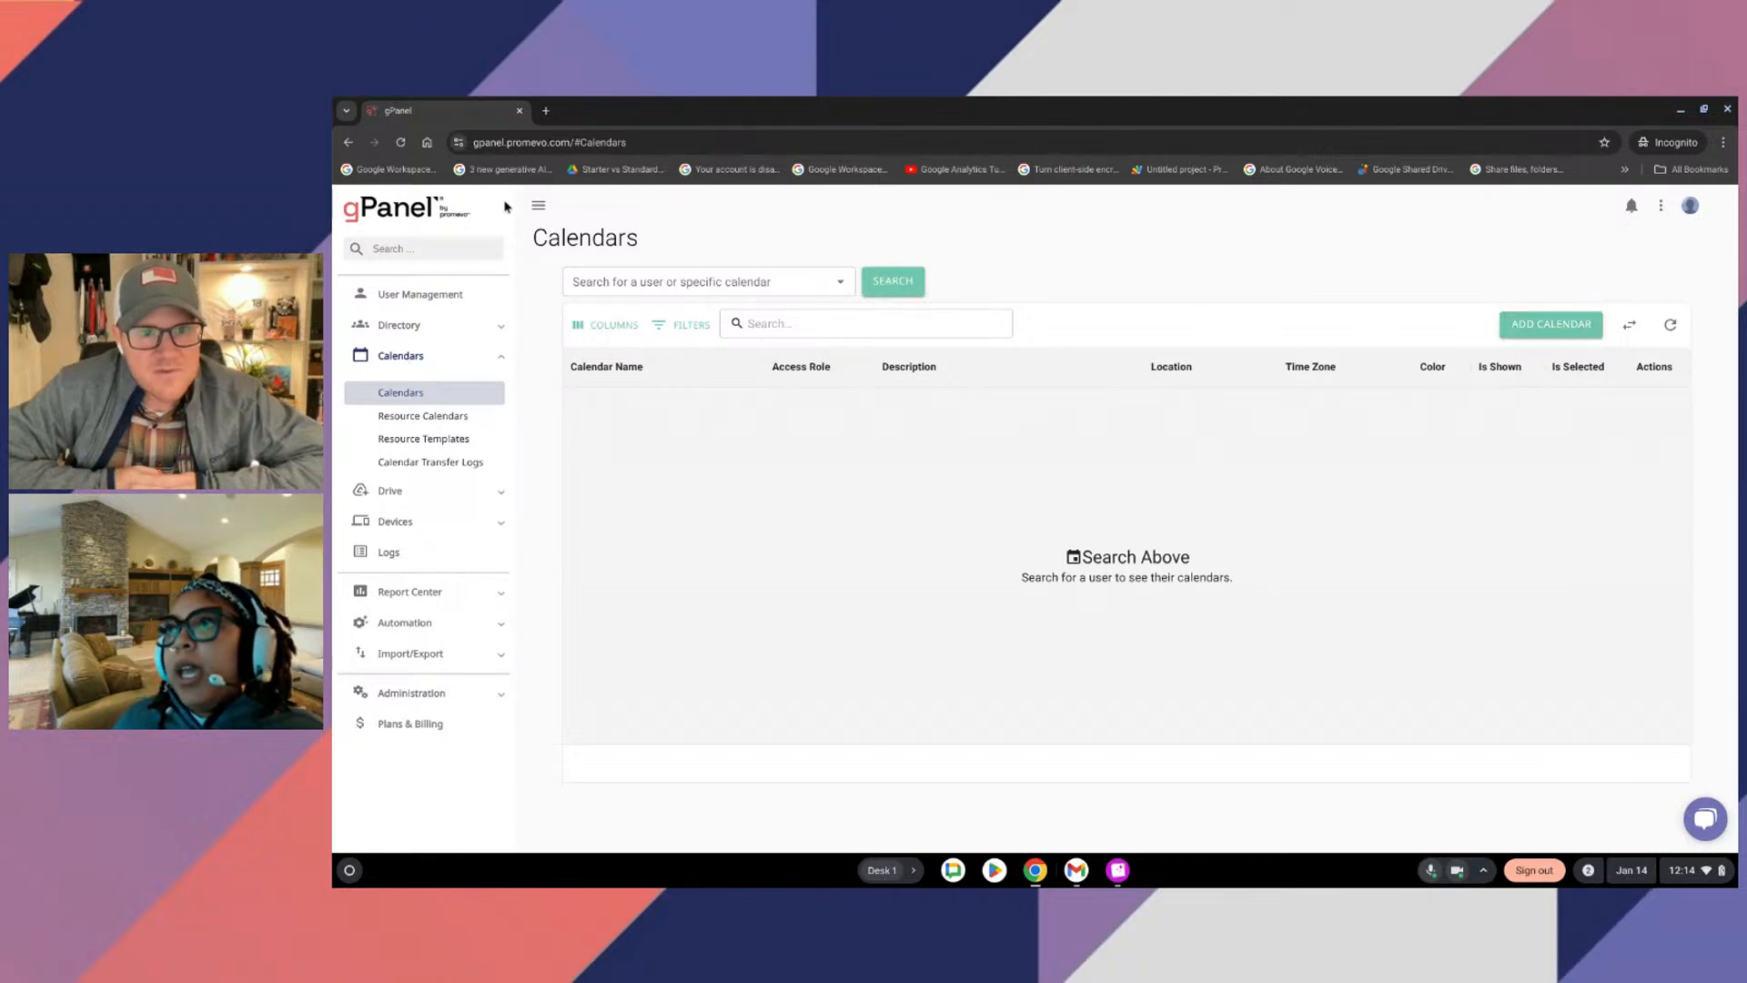
Load the same user's calendars again and open the primary calendar's events
click(710, 281)
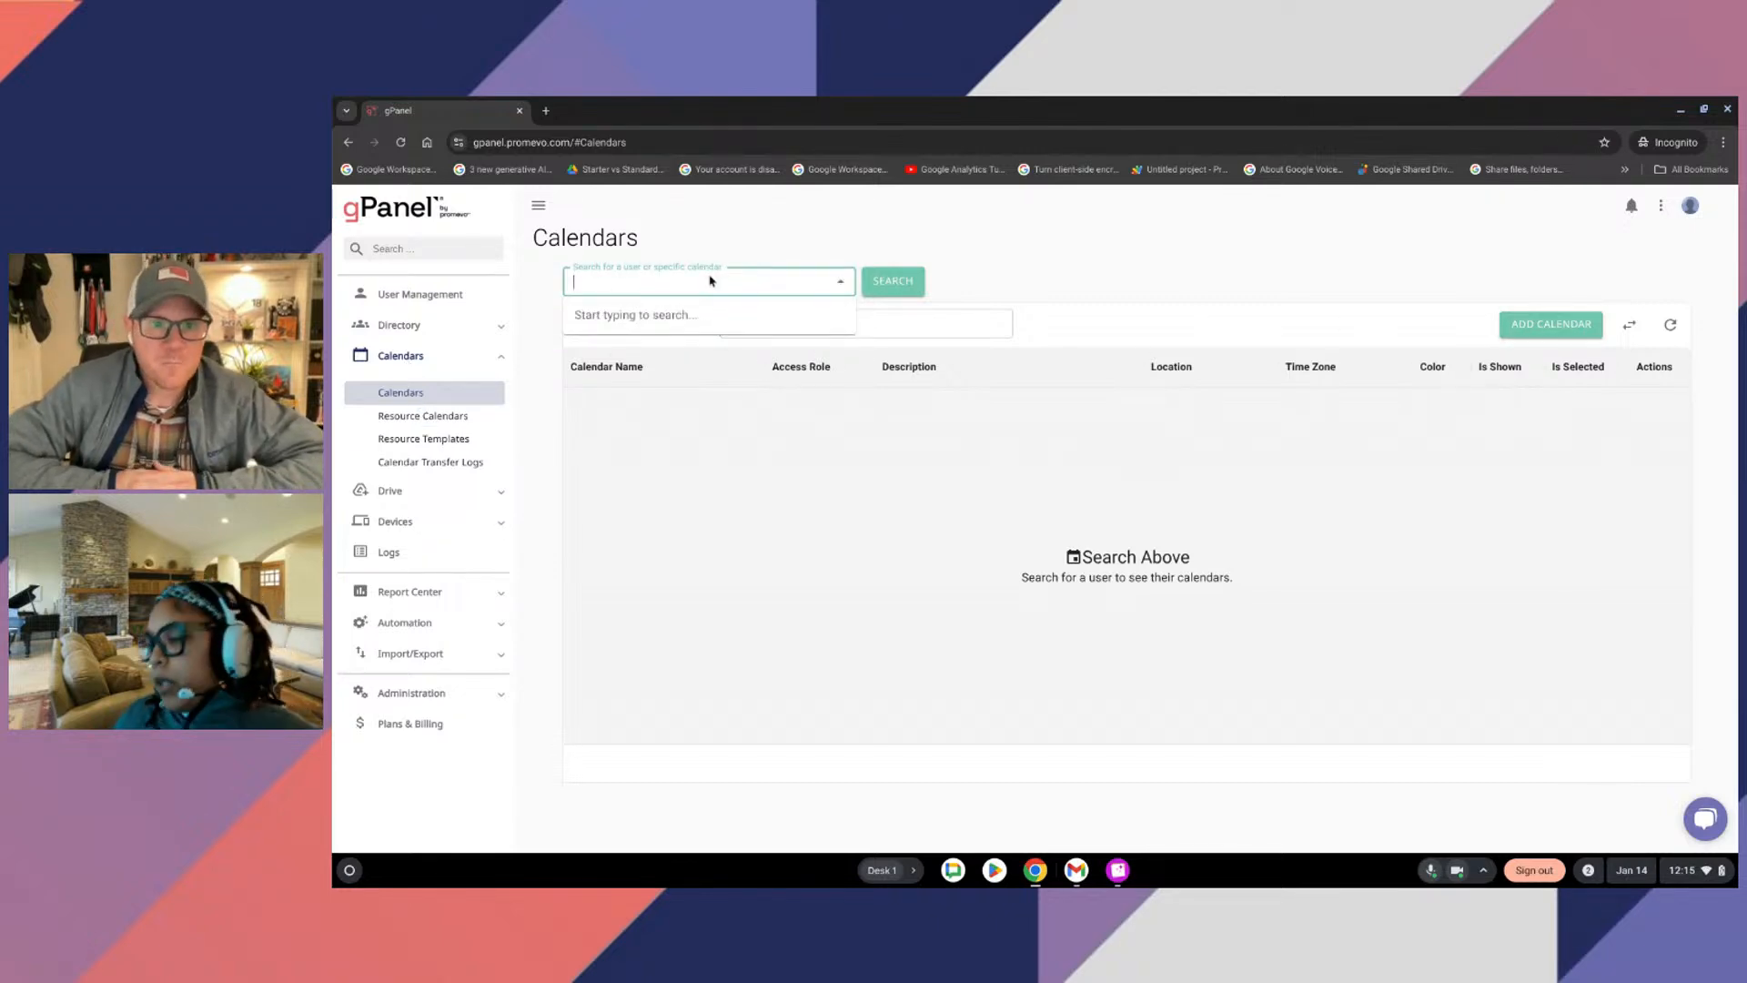
text(bruce)
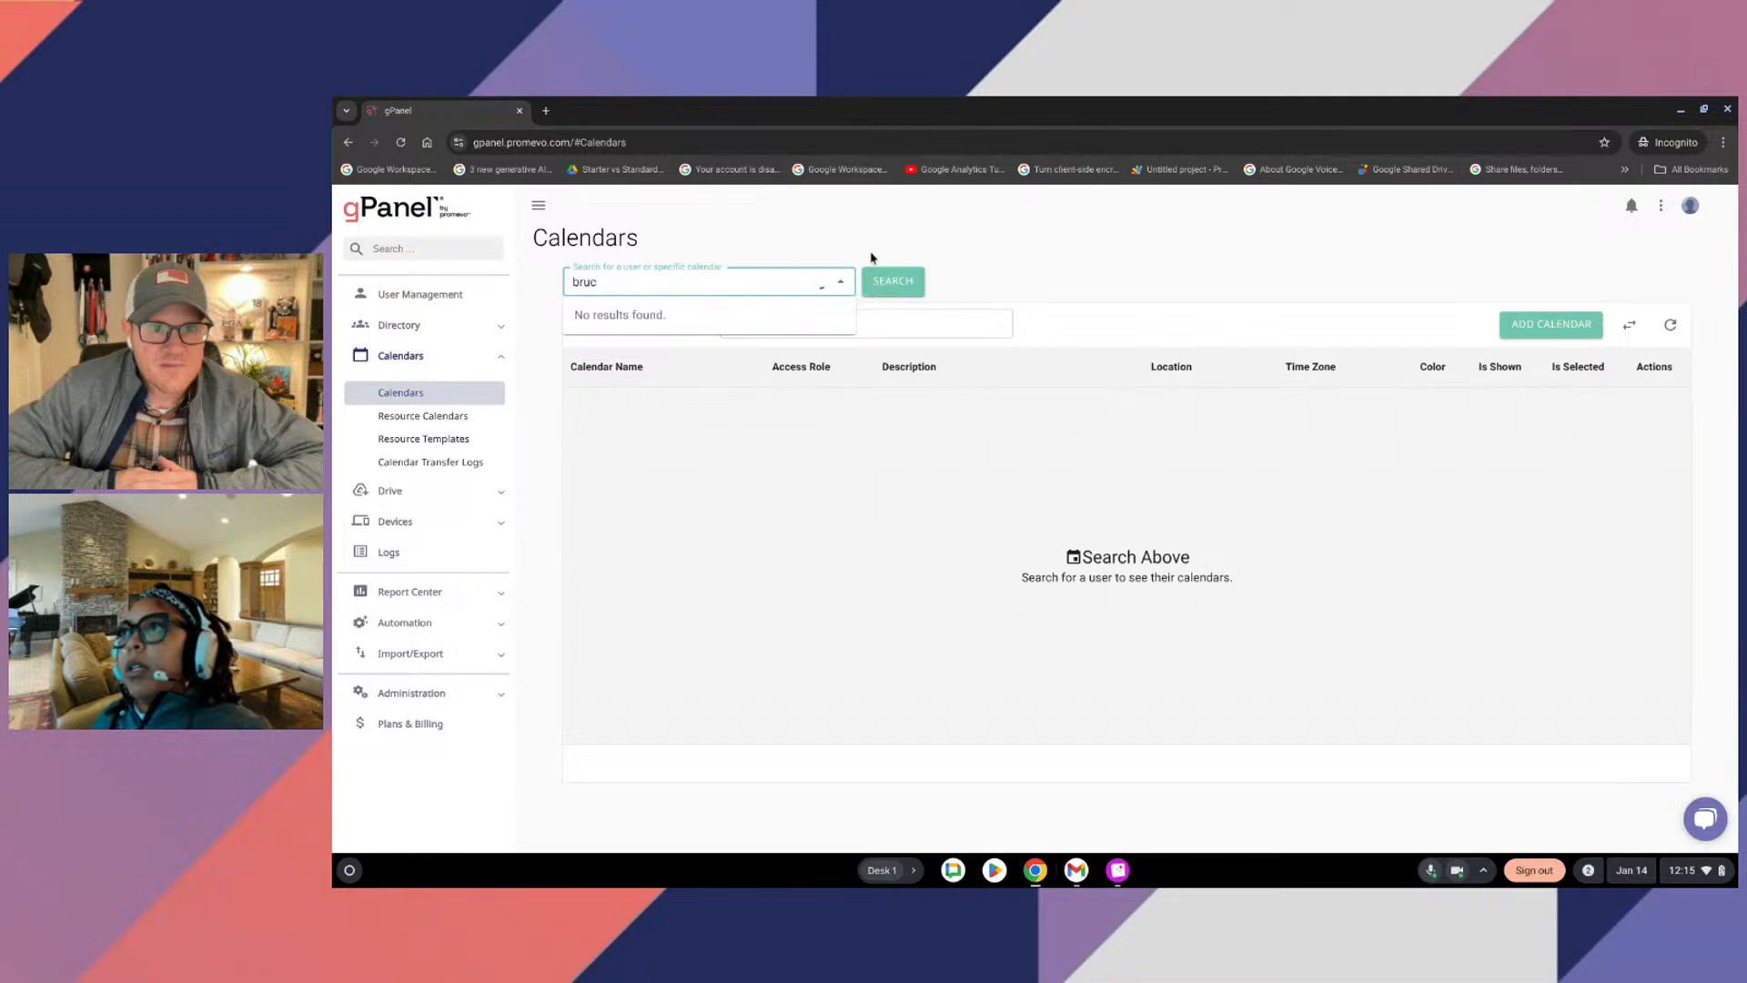
click(725, 343)
click(886, 286)
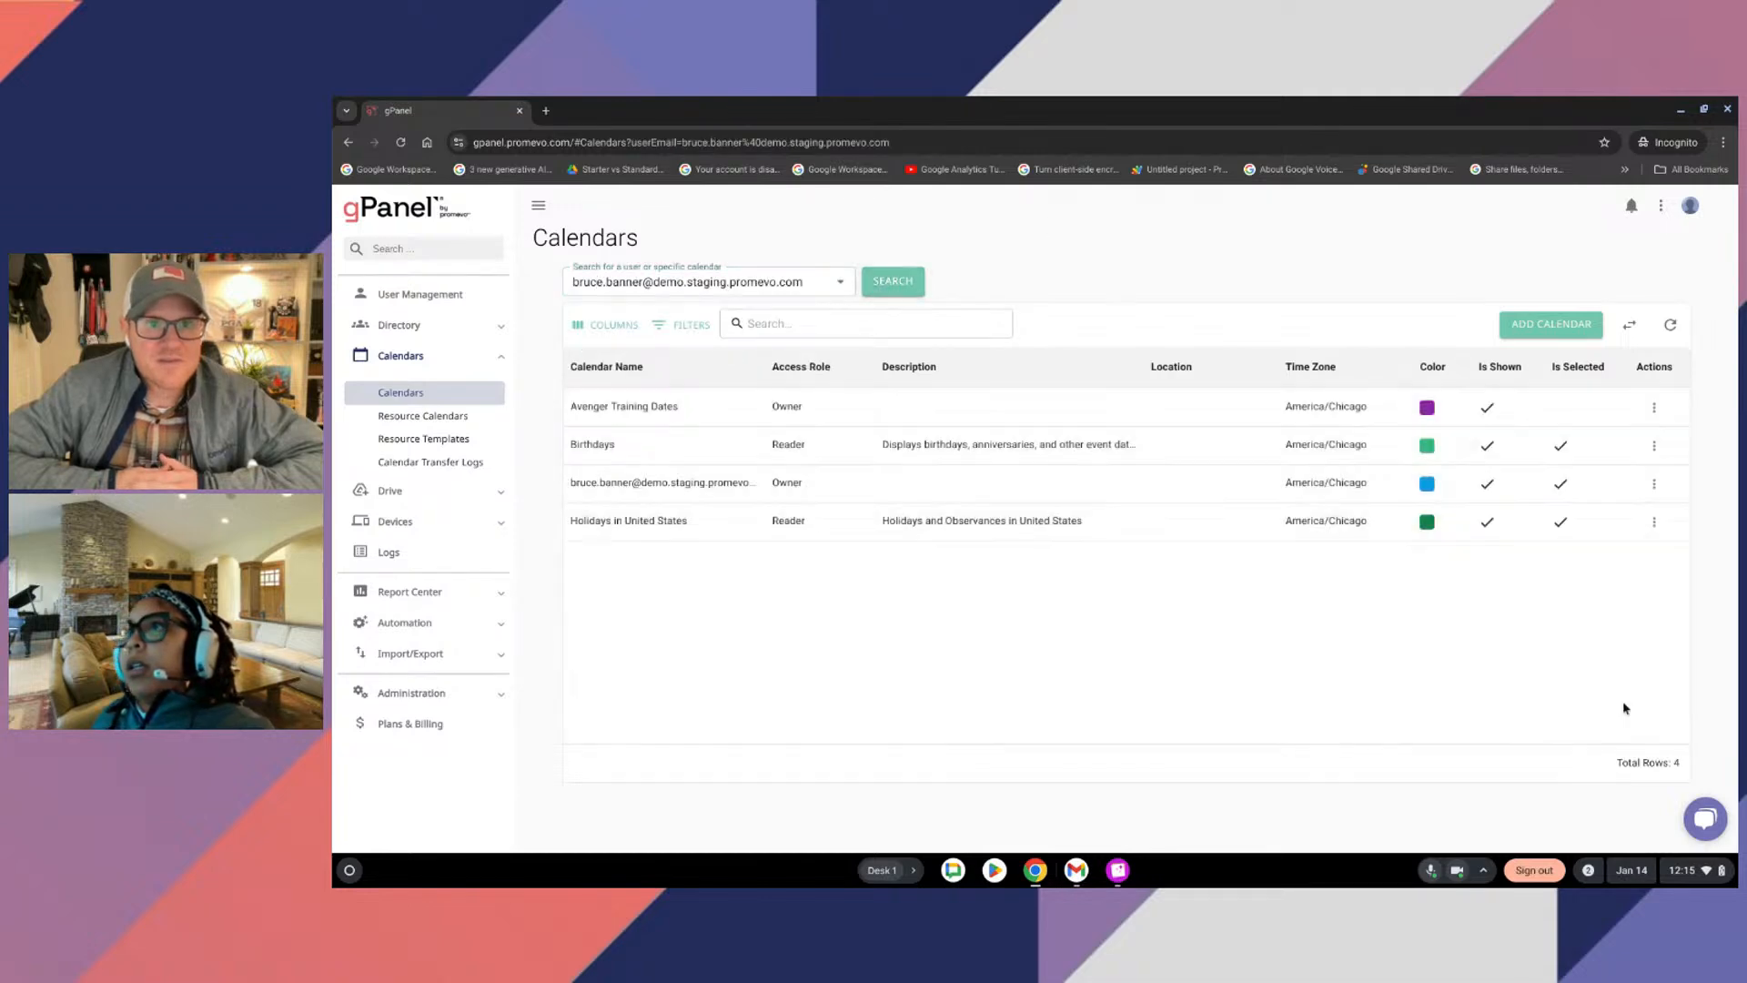
click(1649, 482)
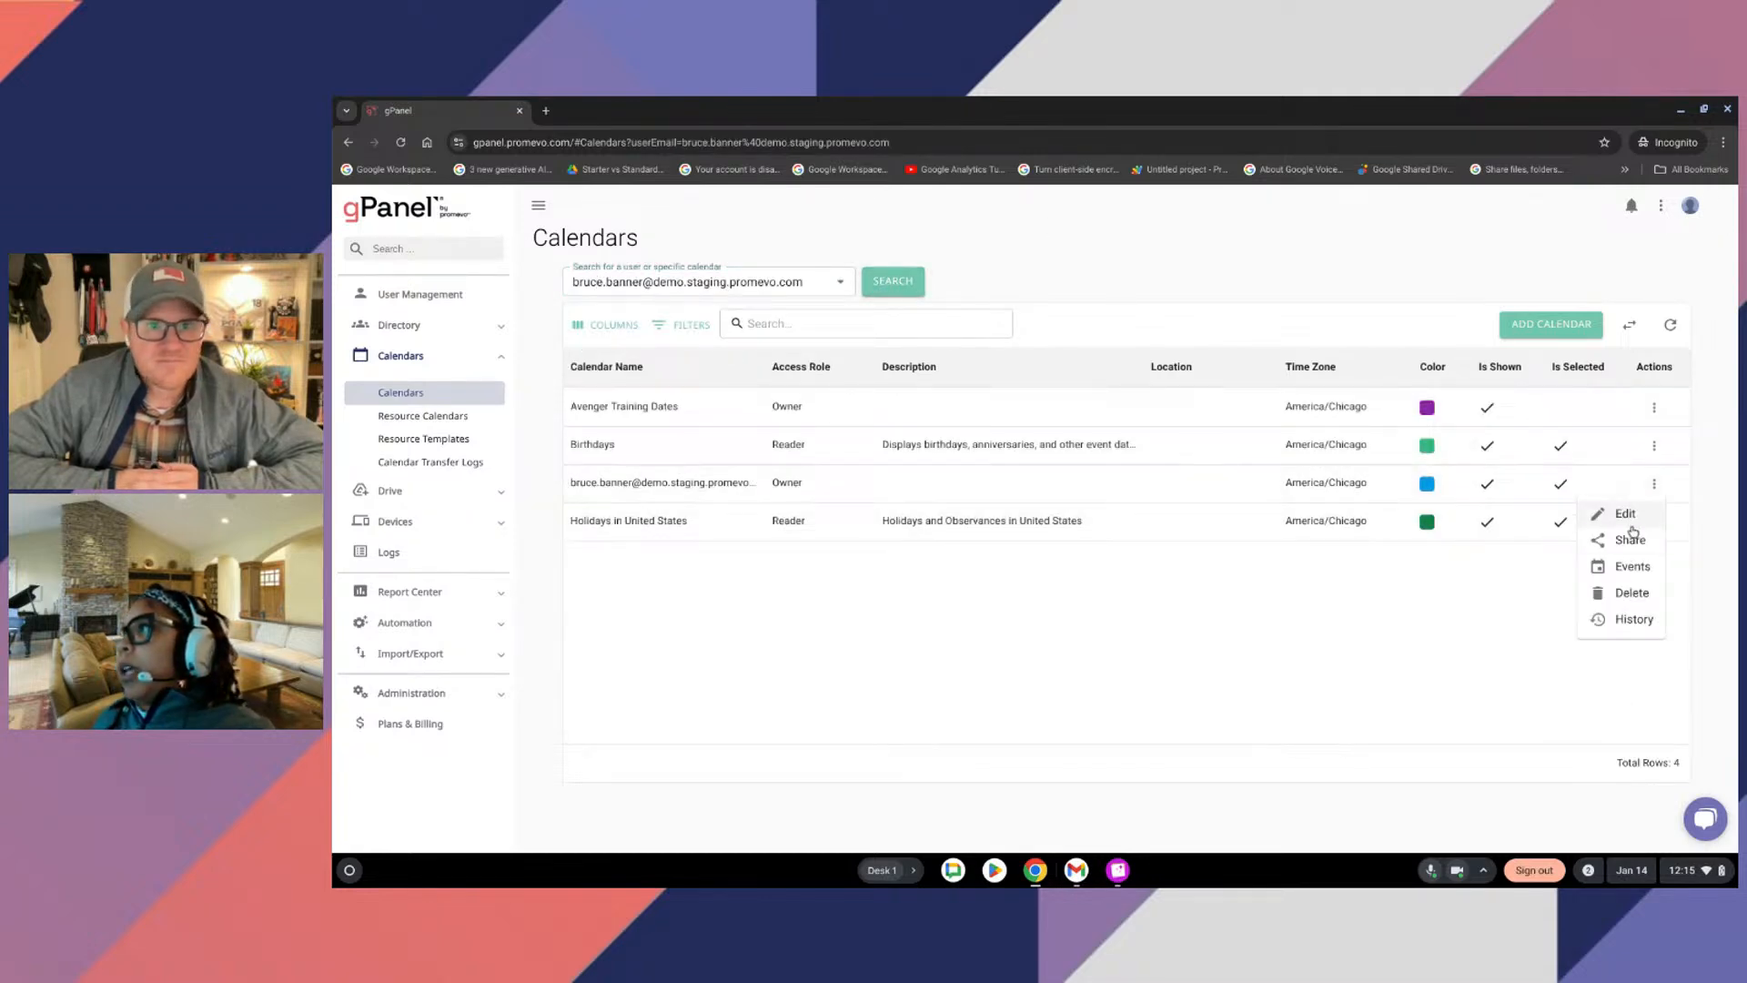
click(1628, 566)
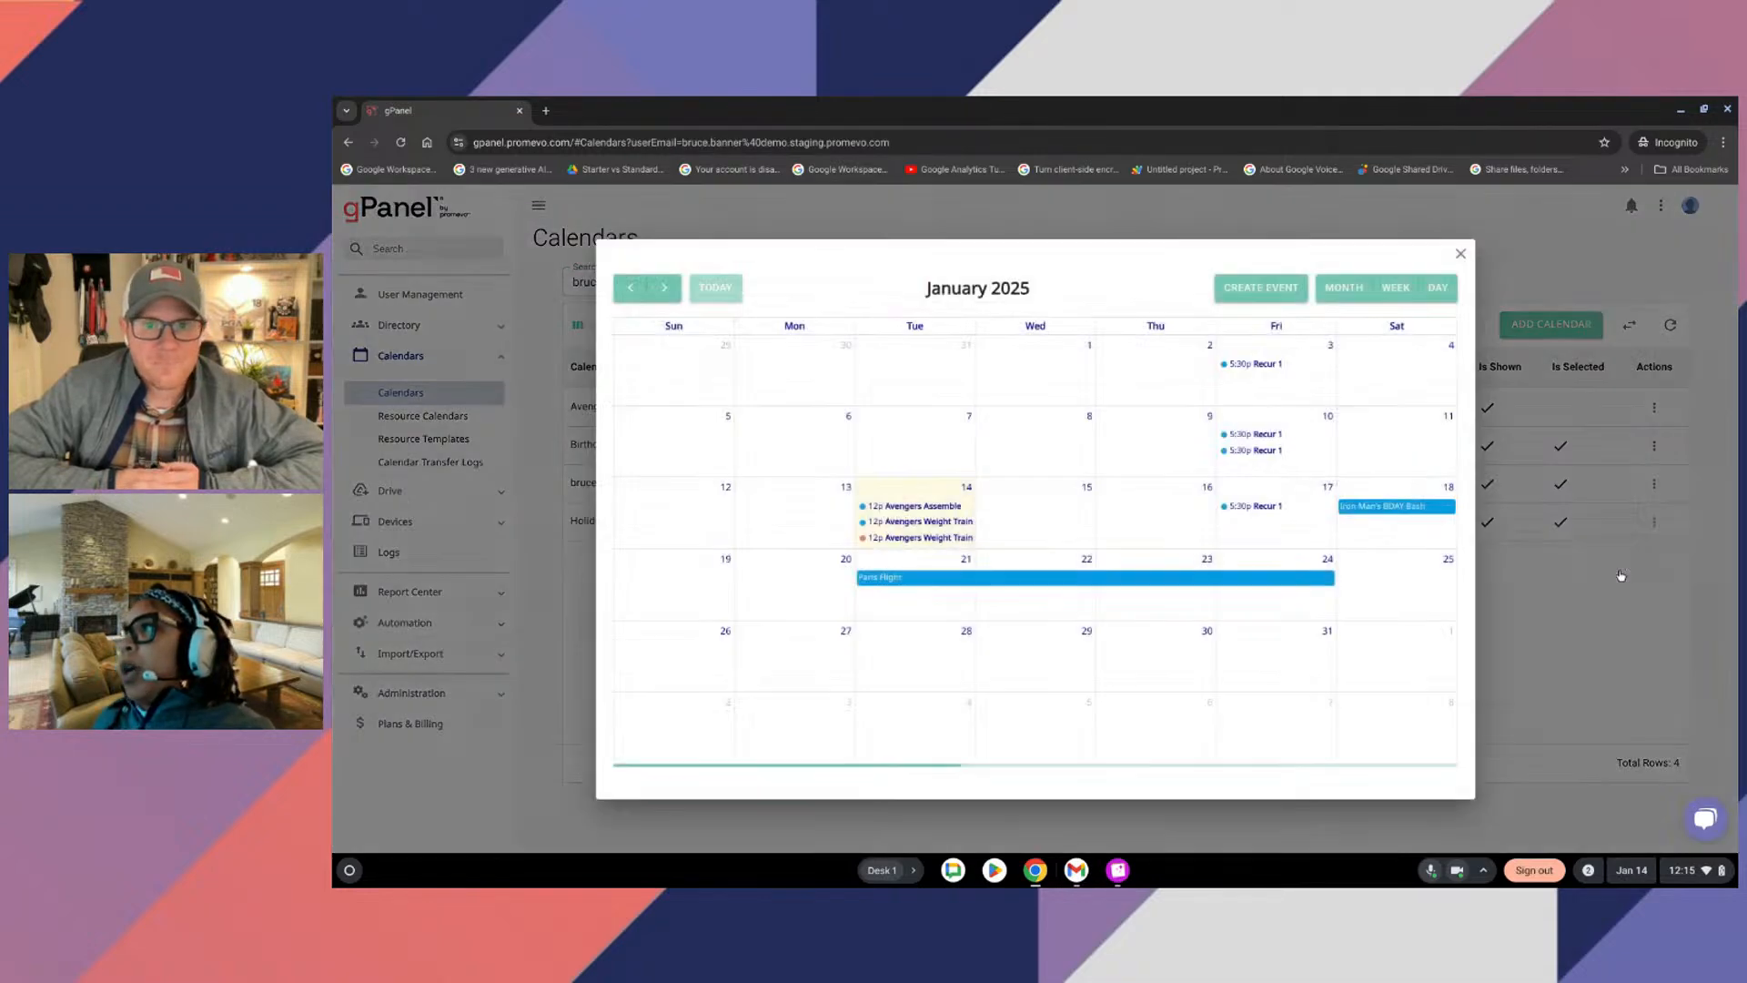
Examine the option to move the Avengers Assemble event to another primary calendar, and close the event calendar without moving it
click(917, 505)
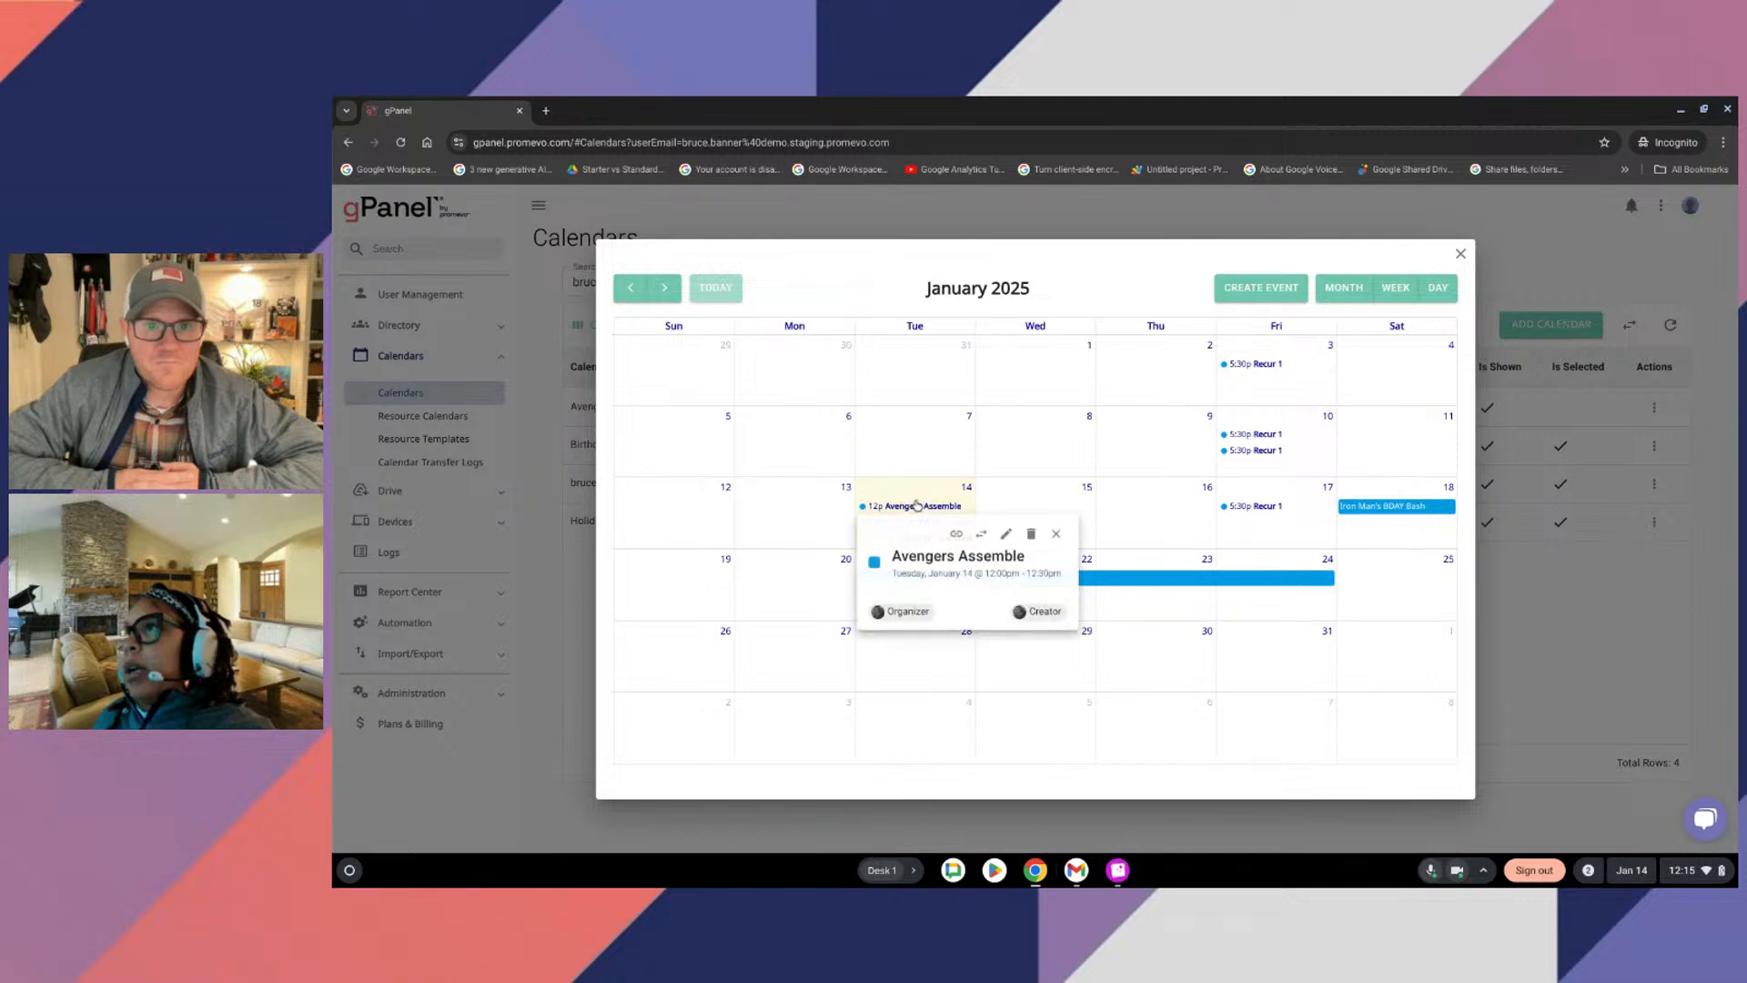
click(981, 533)
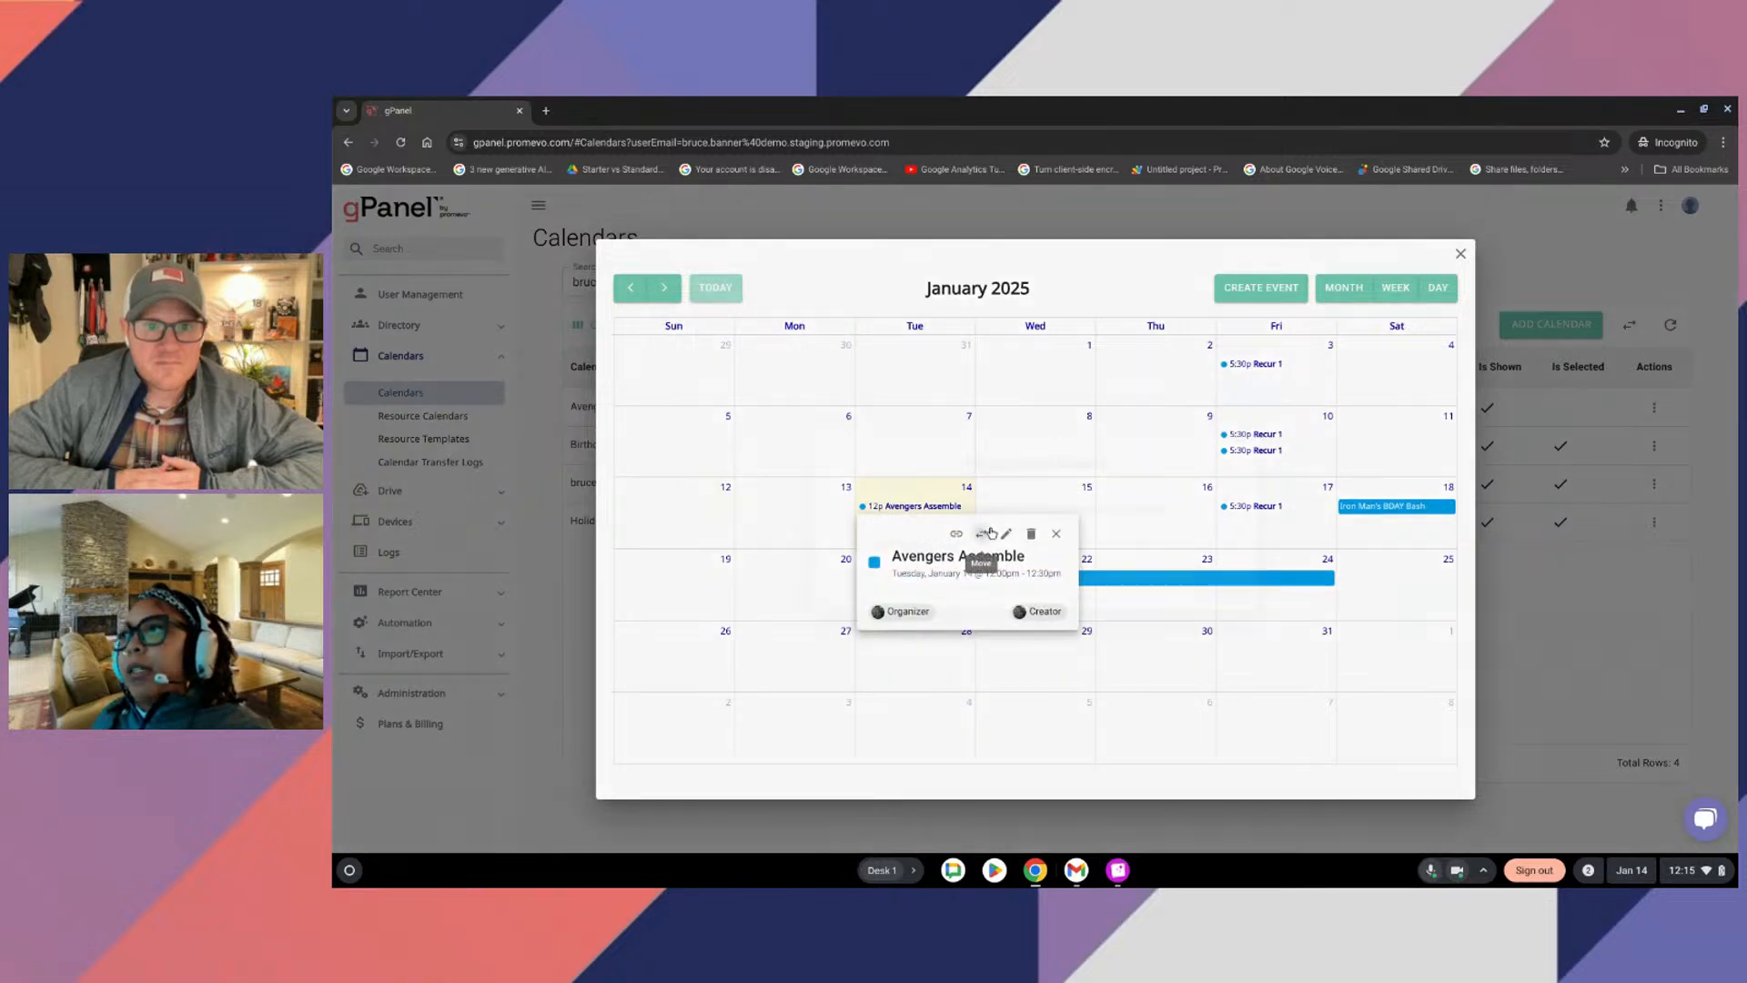
click(1172, 547)
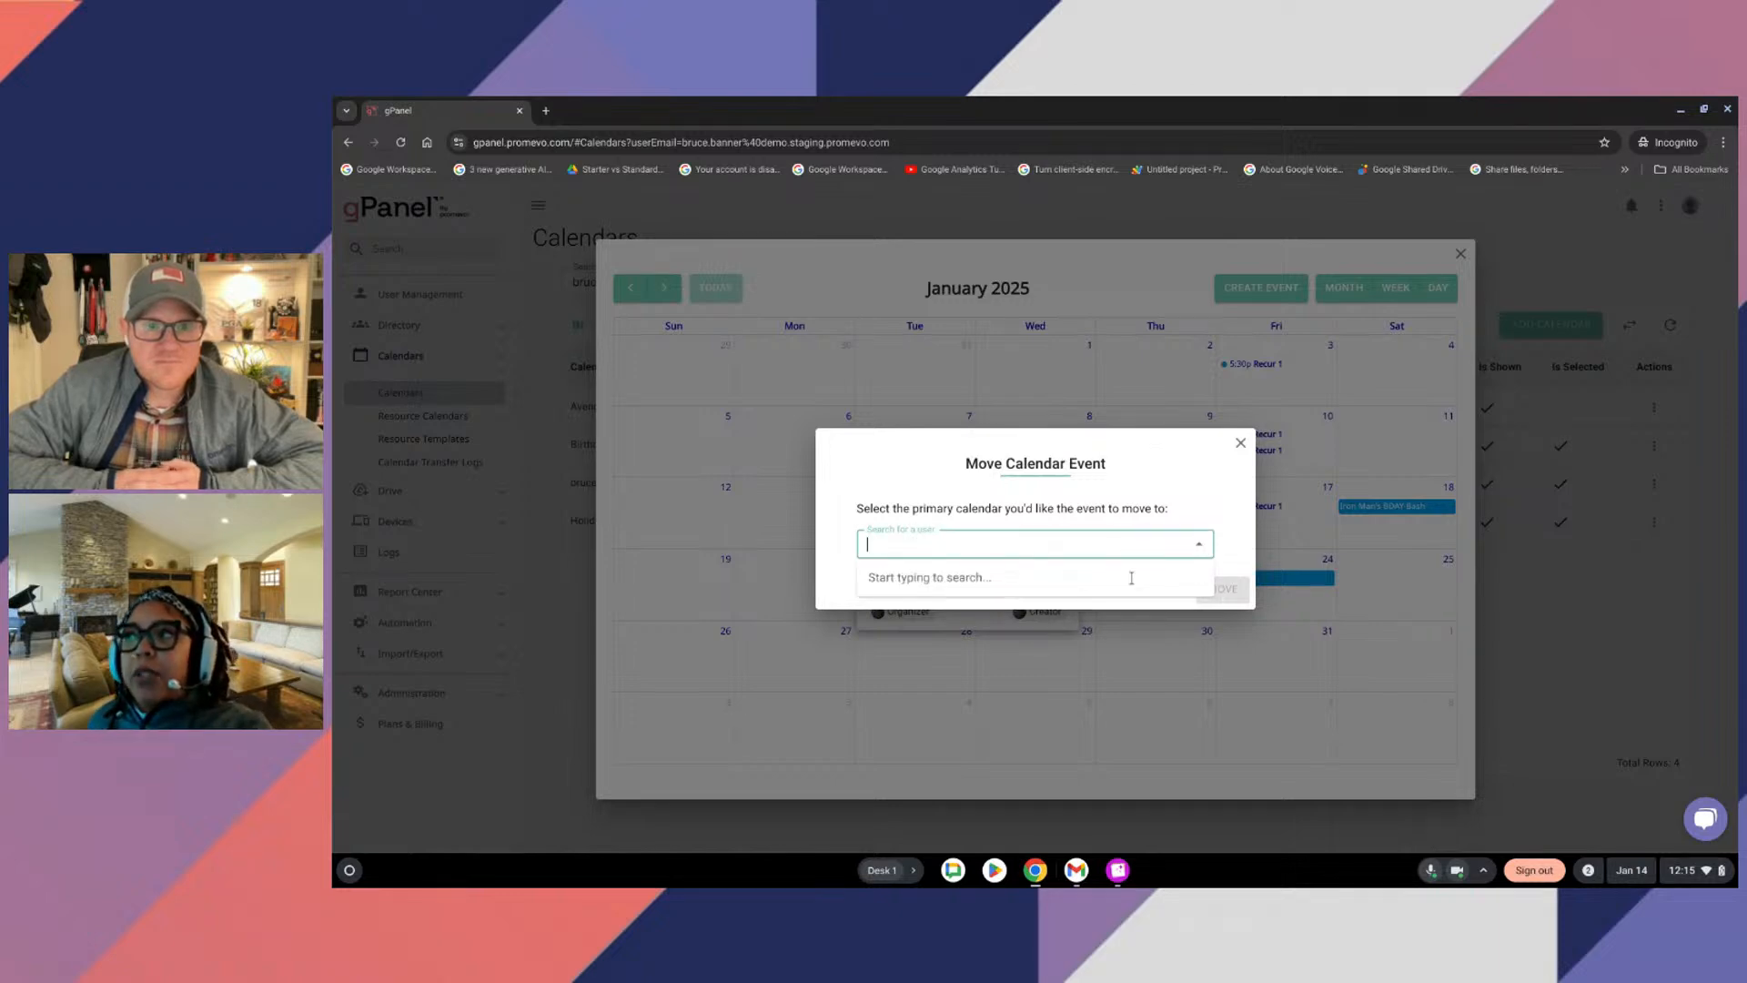
click(1240, 442)
click(1028, 452)
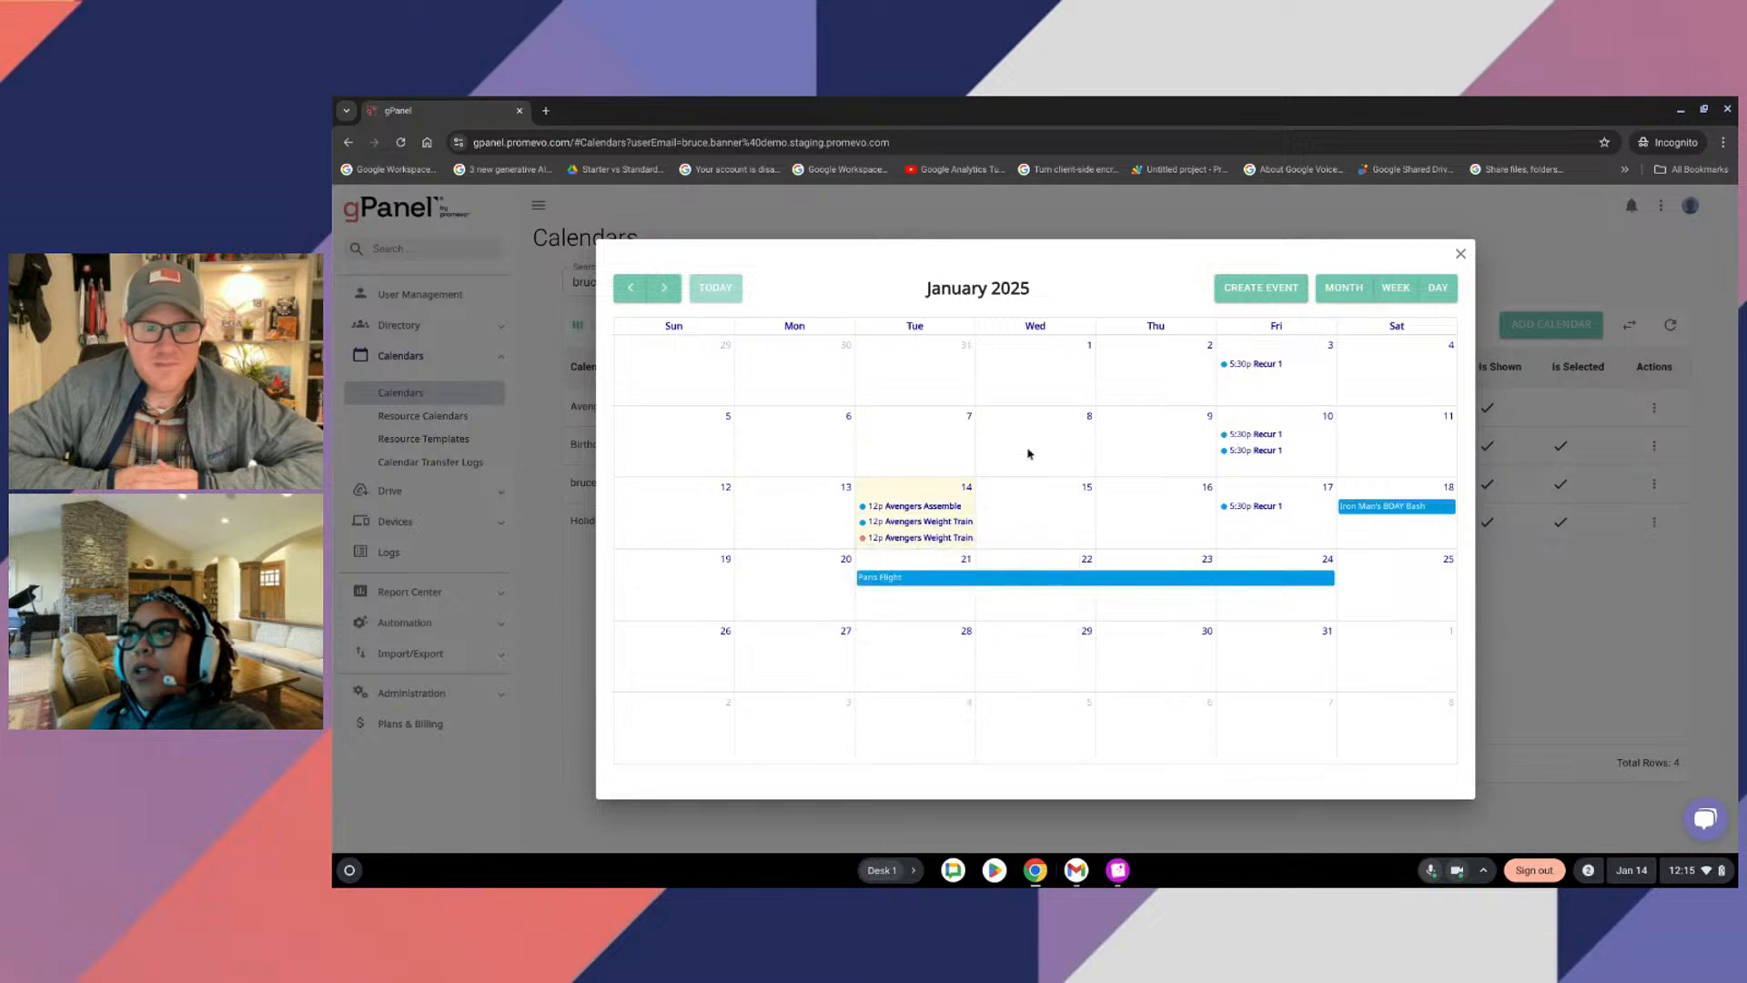
click(906, 517)
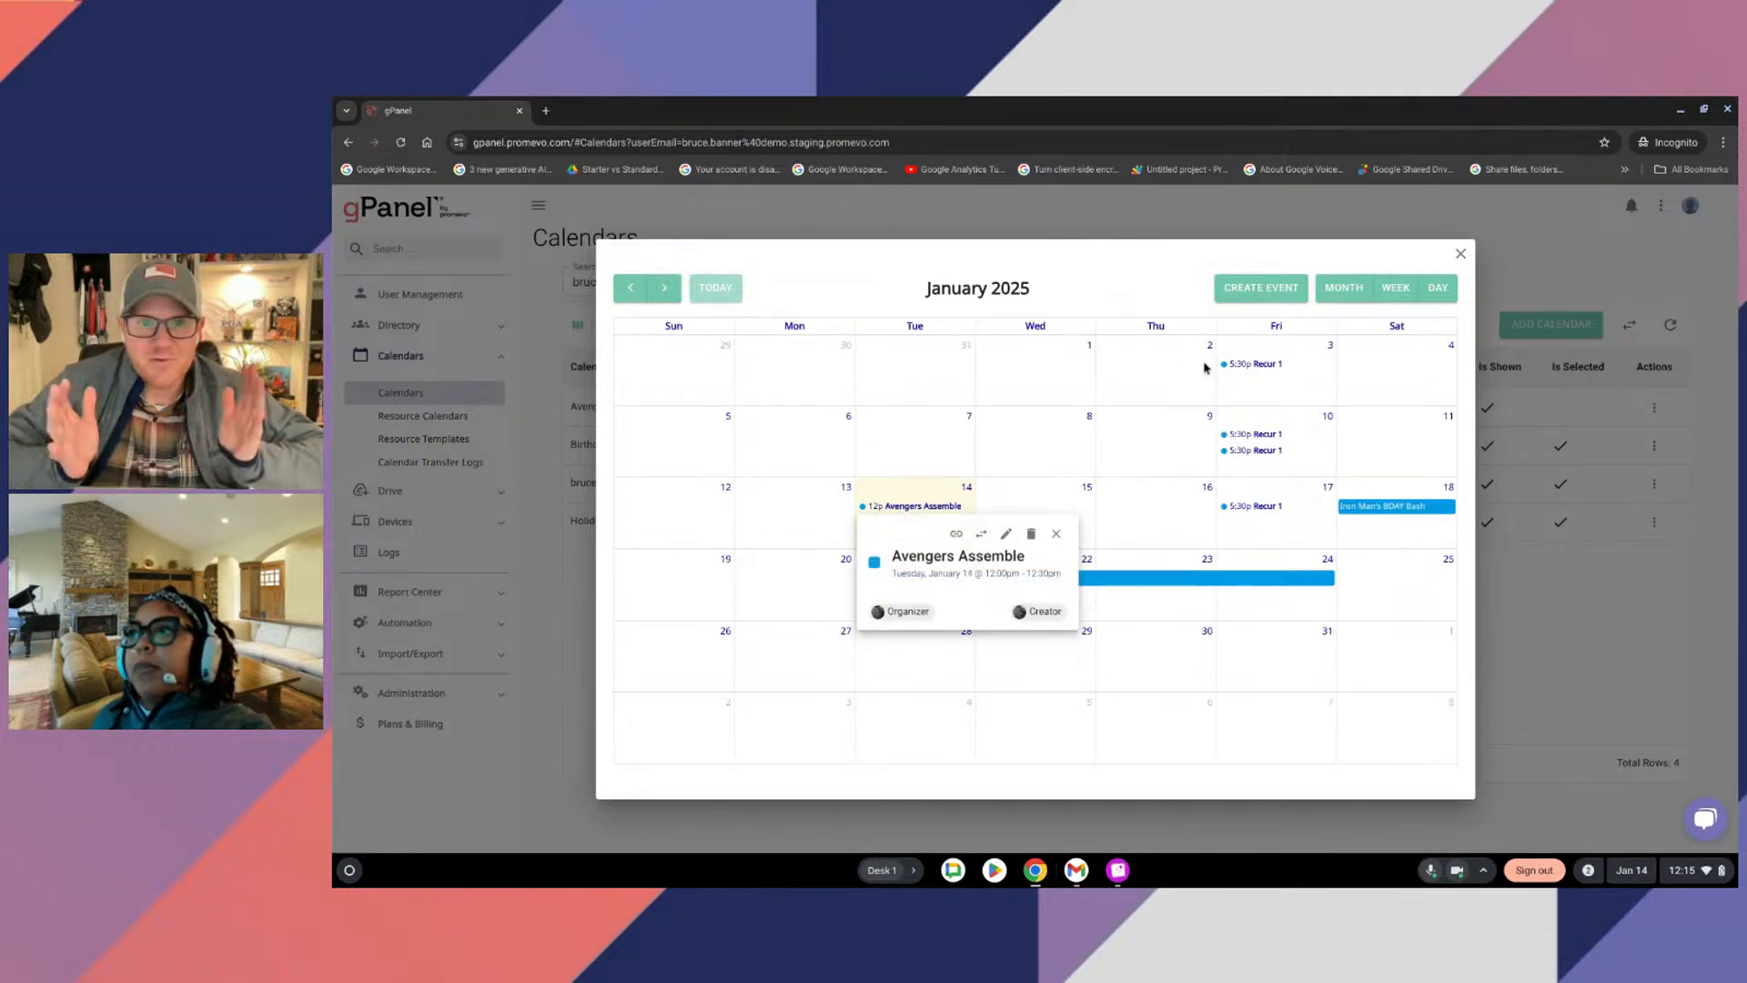
click(1461, 256)
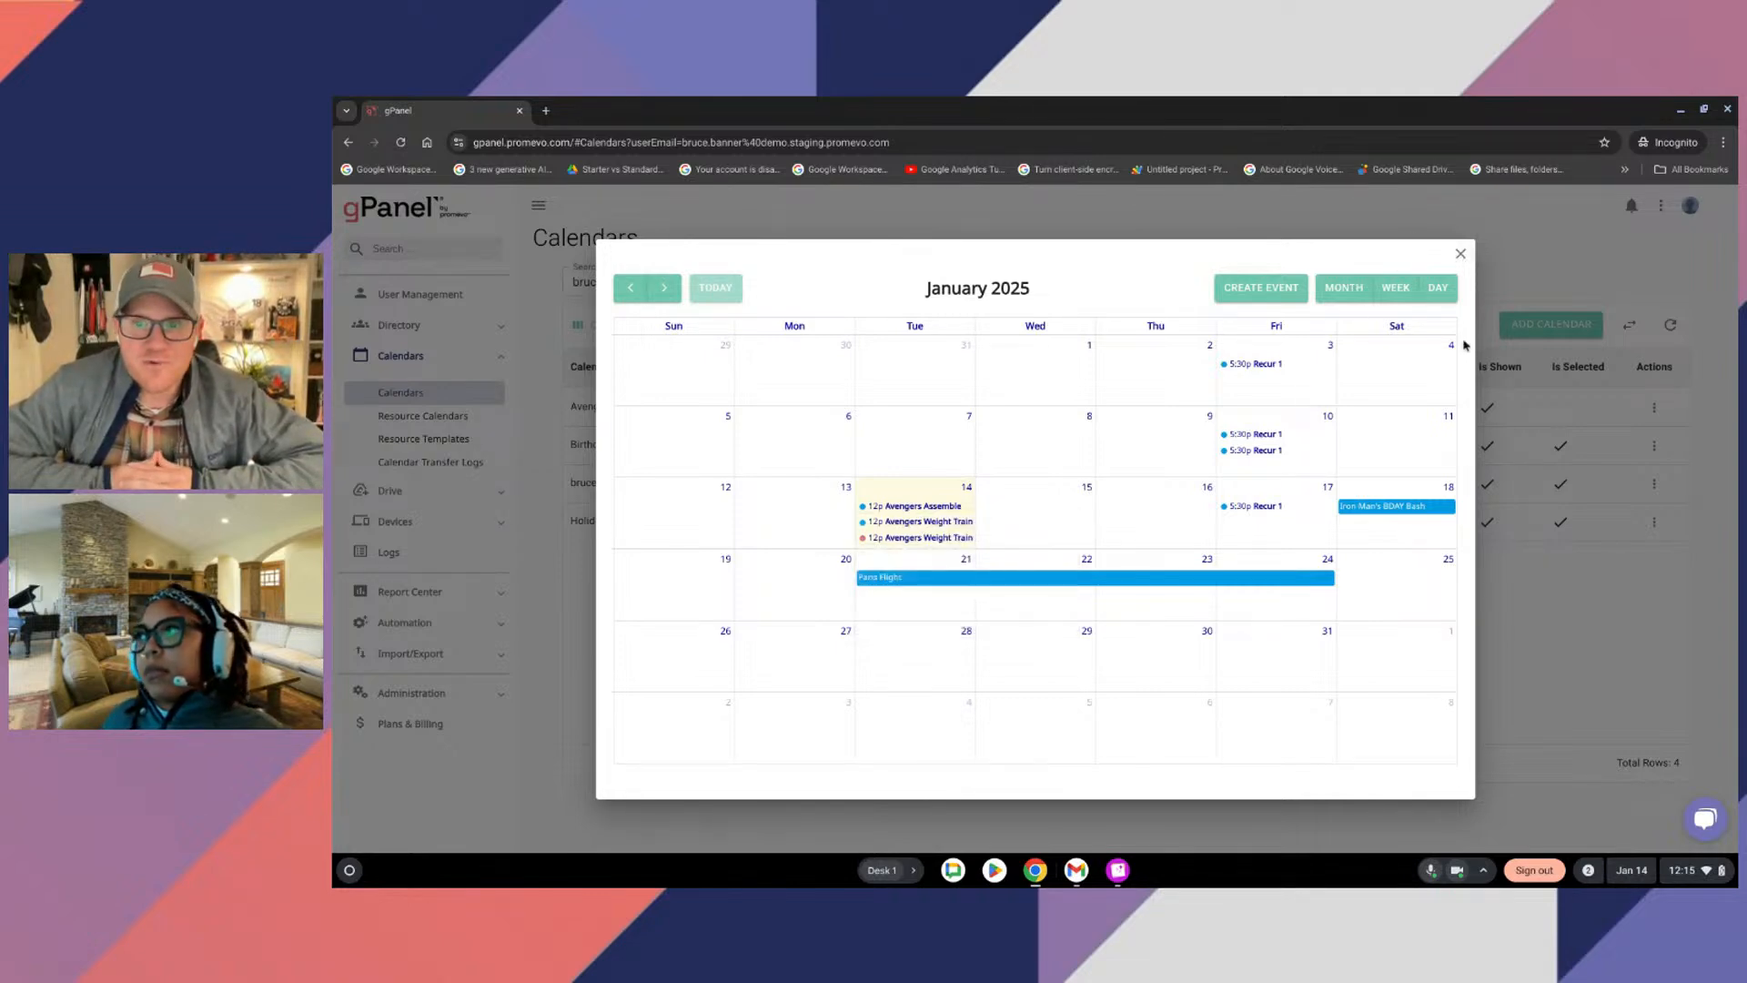
click(1459, 253)
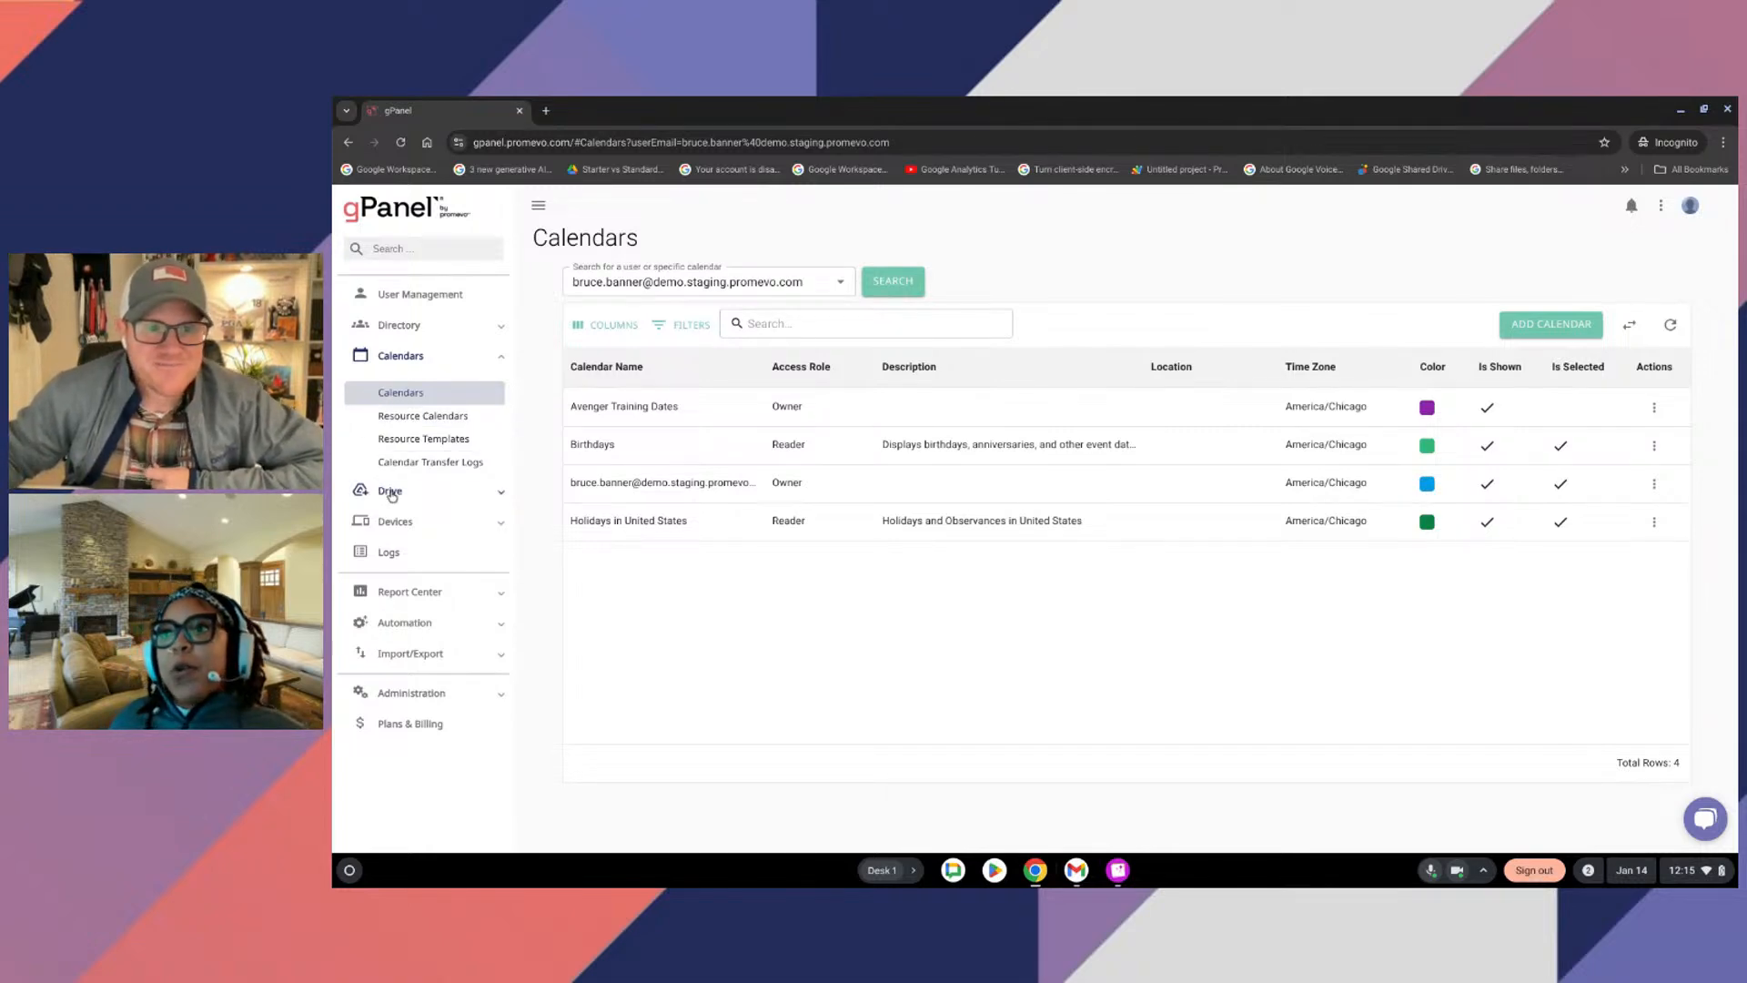
Load another user's My Drive in Drive Explorer and look at the folder creation form, closing it without creating a folder
click(391, 492)
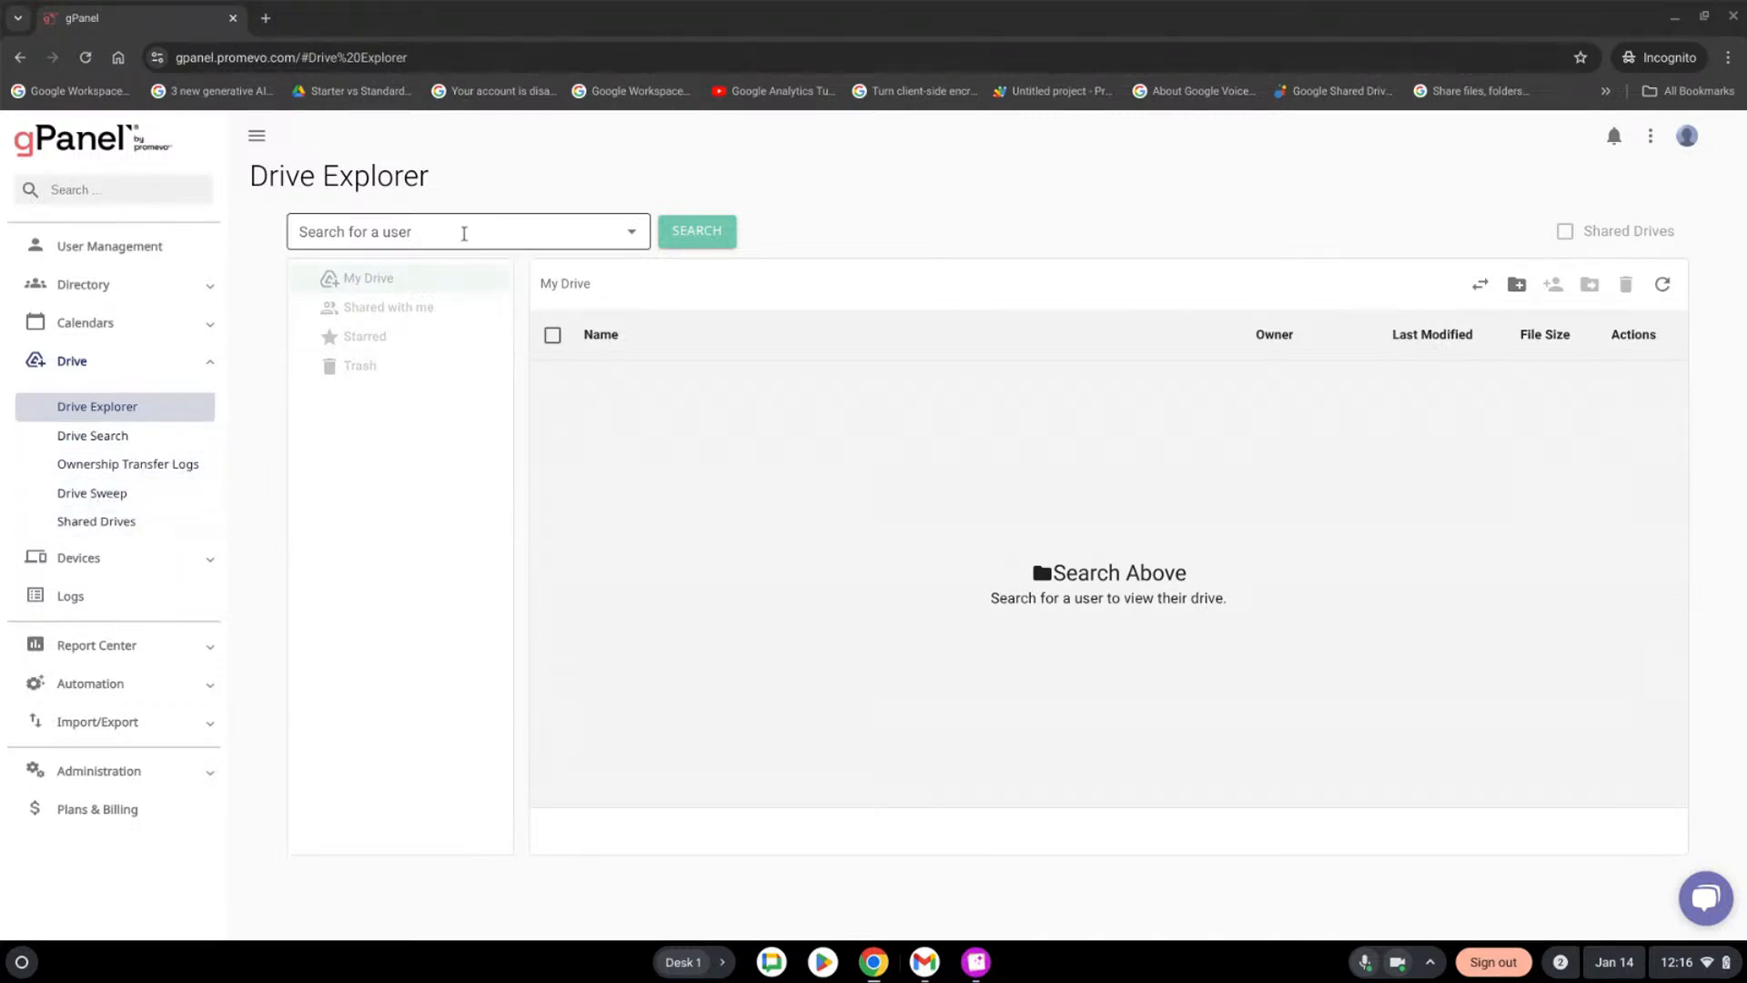
click(465, 229)
text(ro)
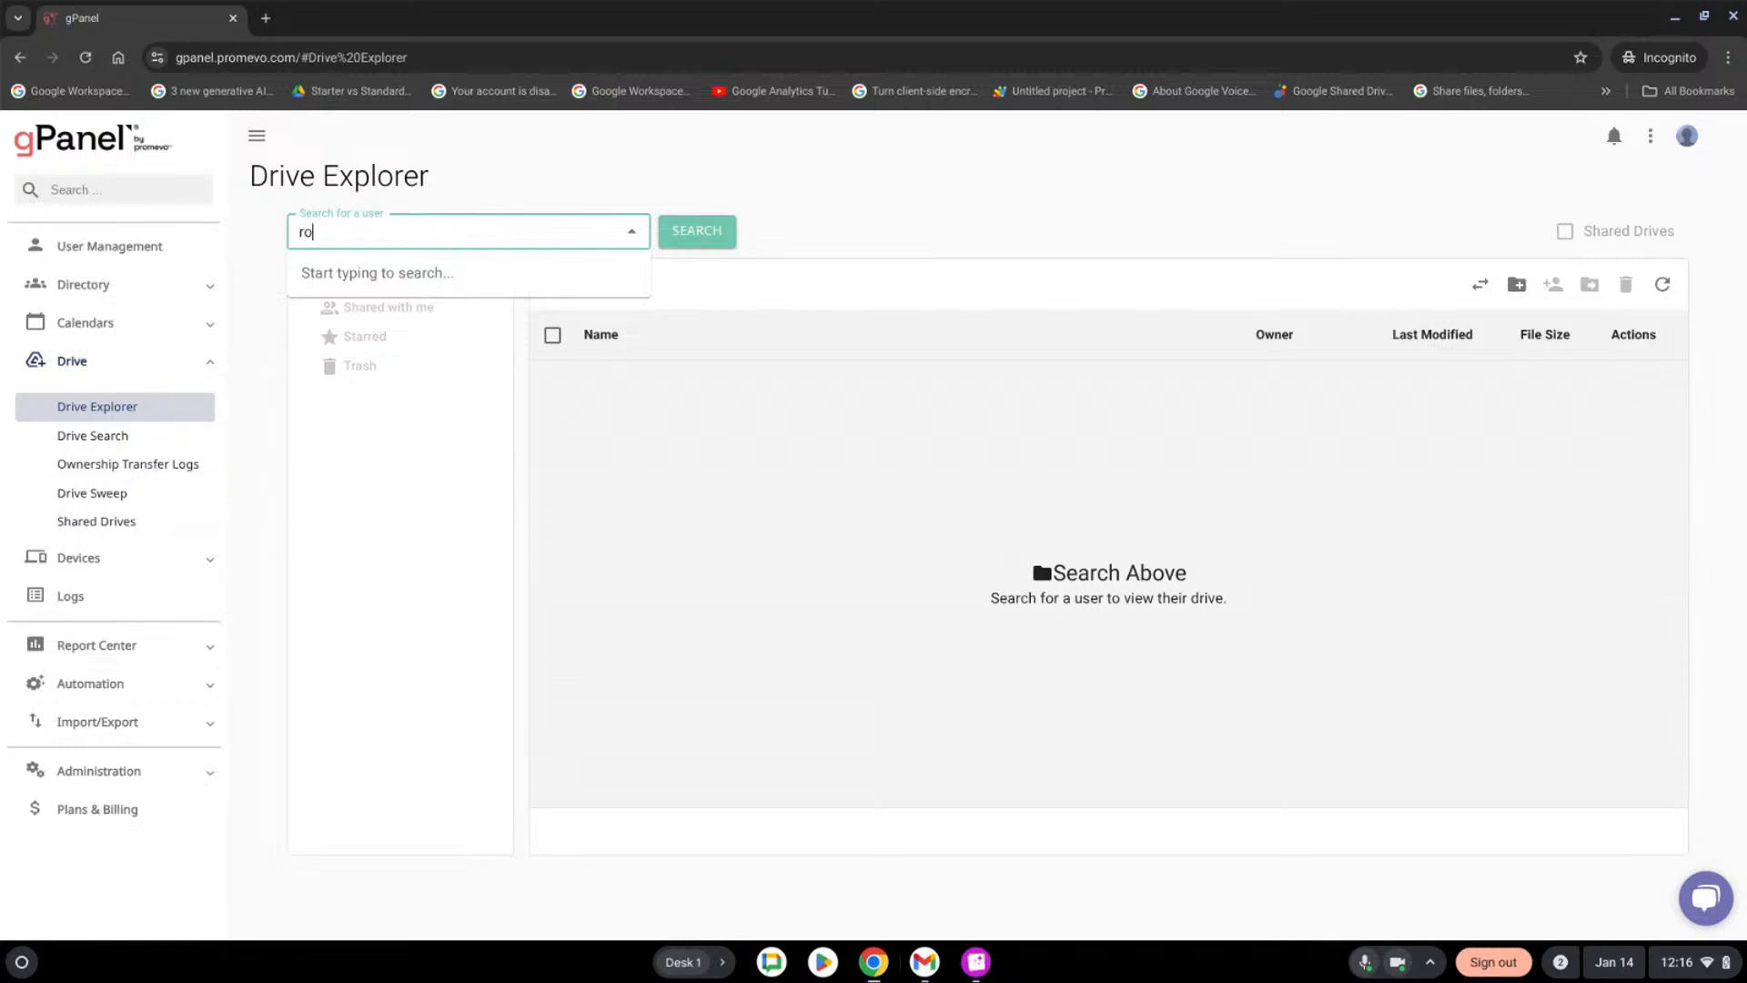
text(berg)
key(BackSpace)
text(t)
click(542, 323)
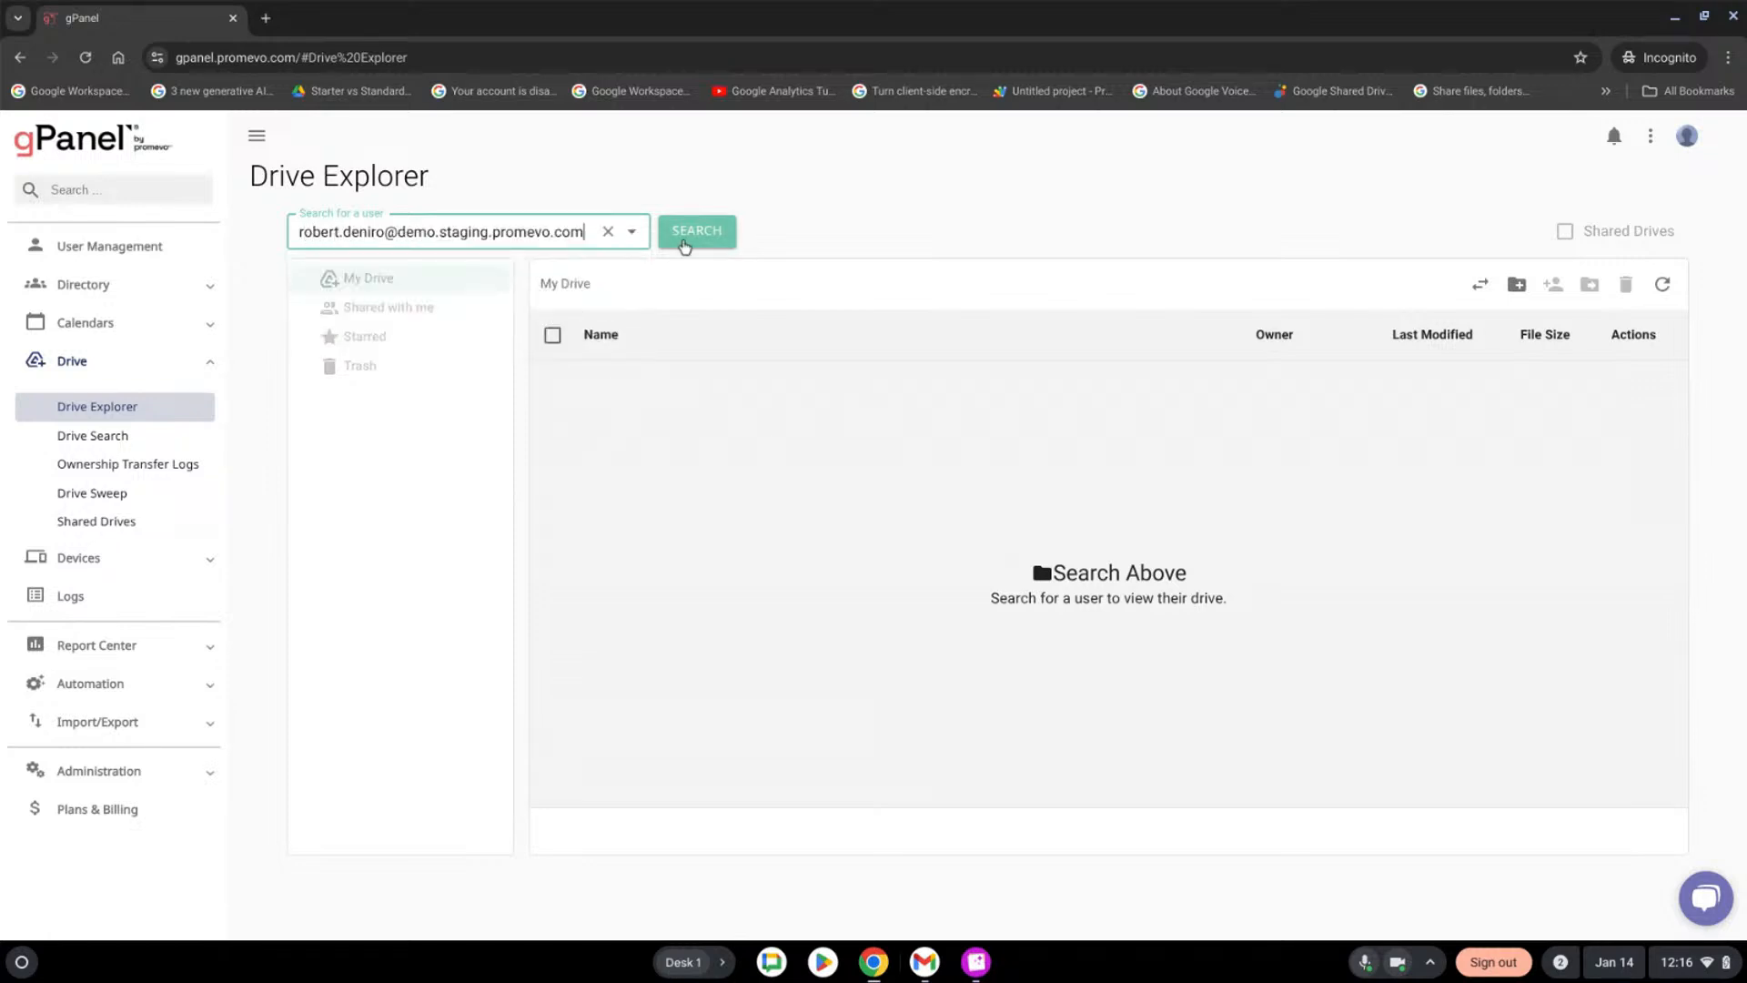
click(691, 233)
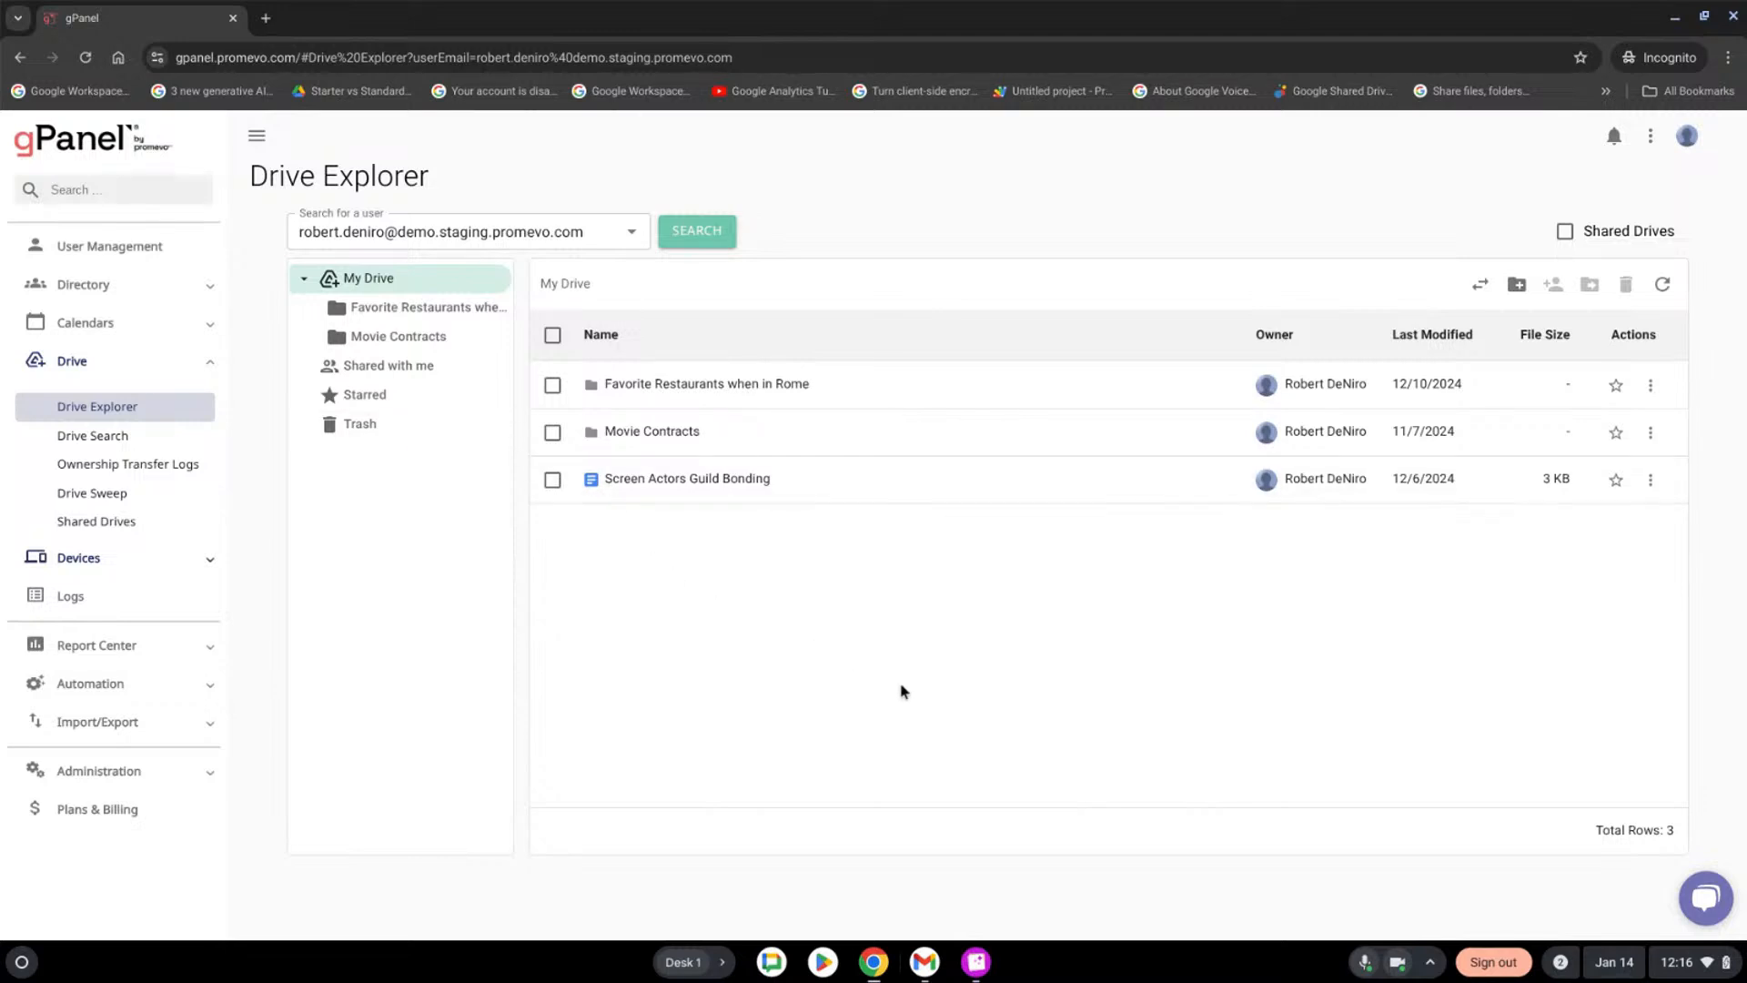
click(1517, 284)
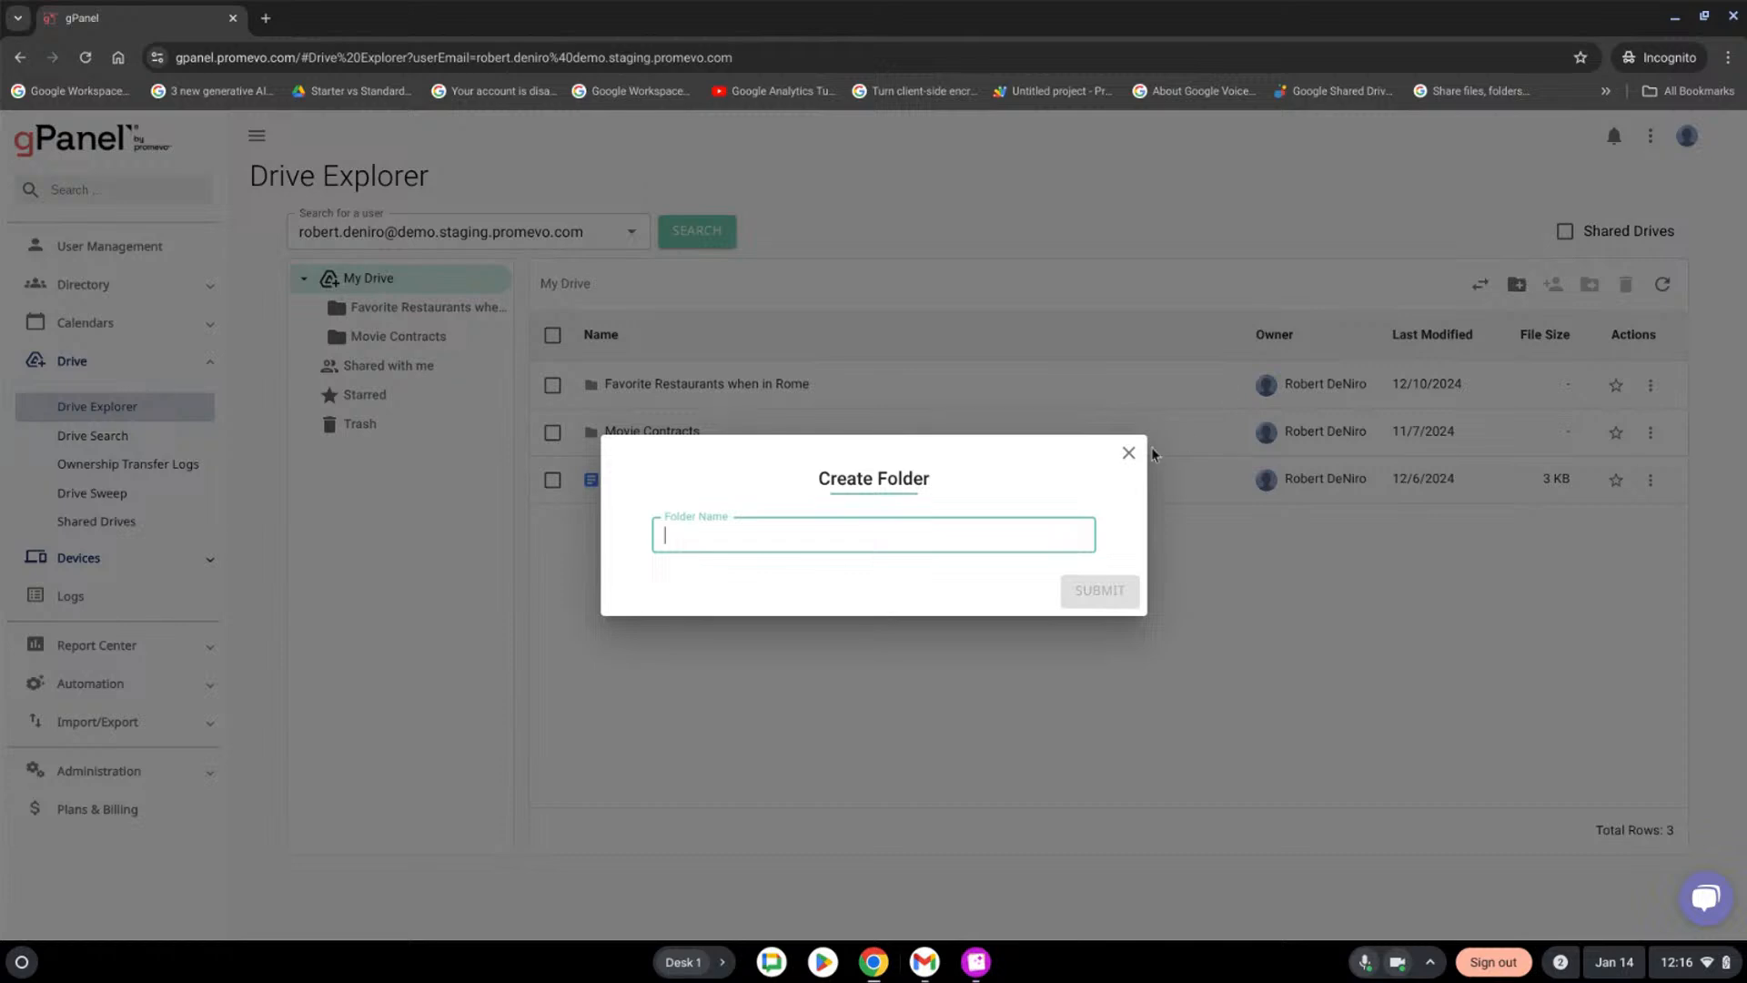
click(1129, 454)
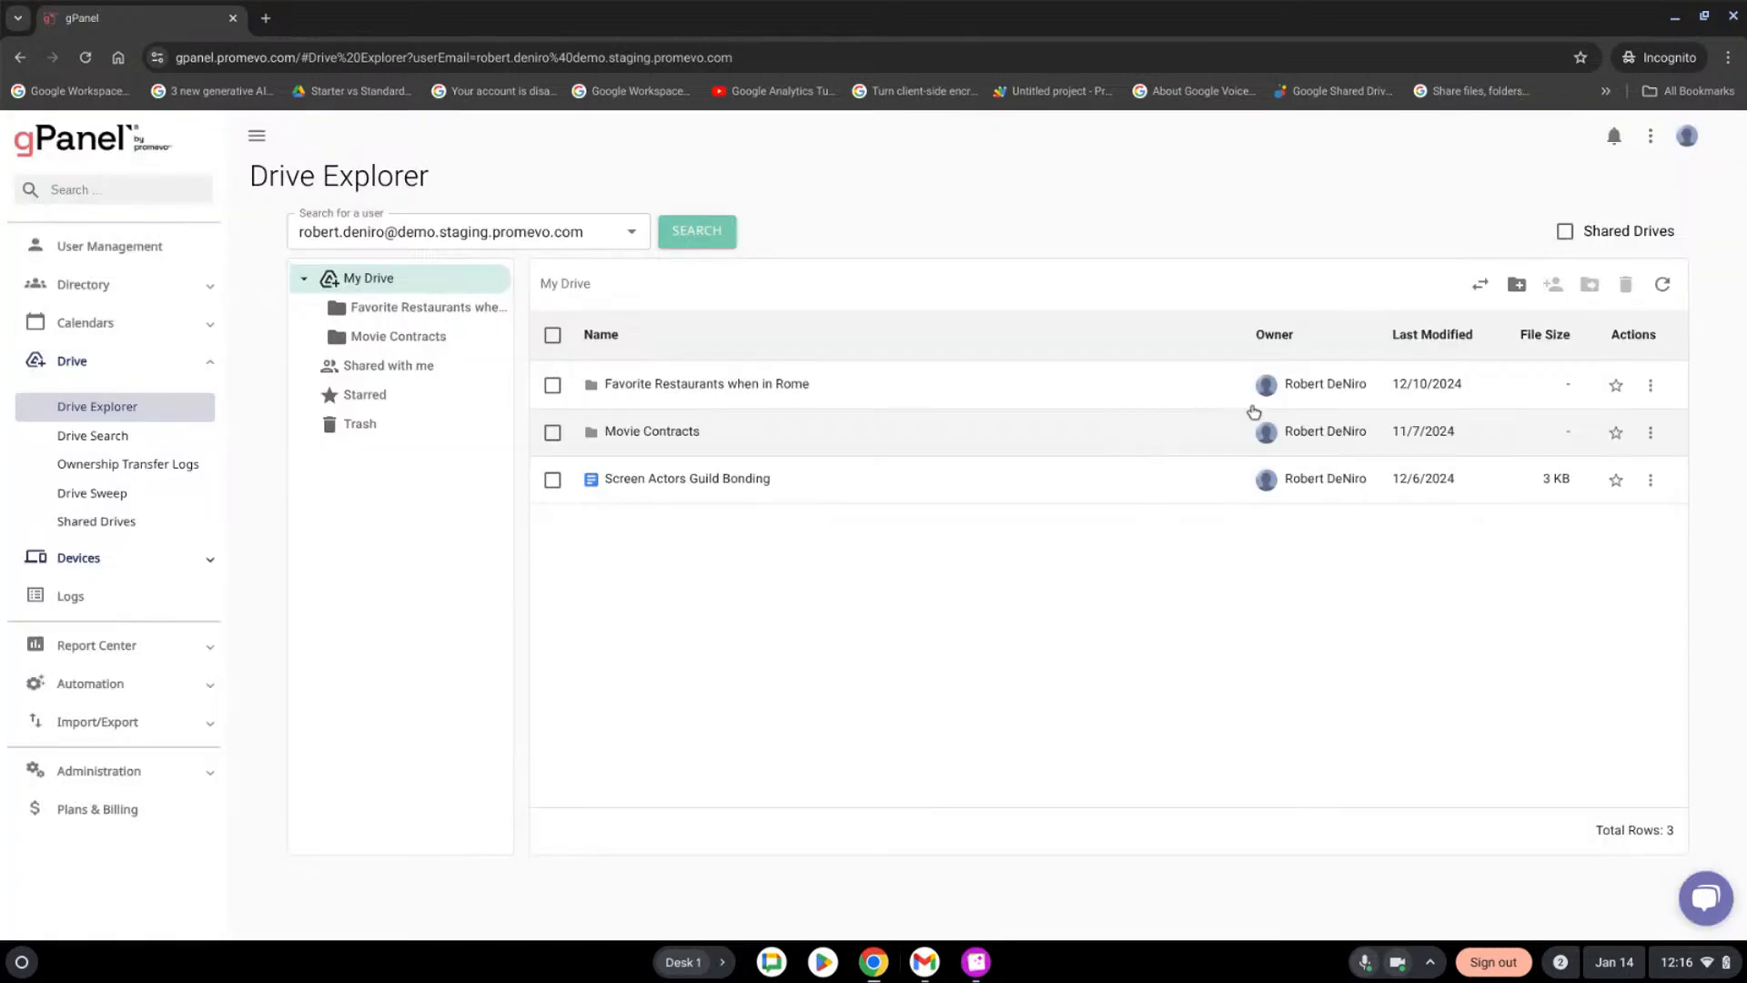
Open the Movie Contracts folder, view the Actor Resume document in Google Drive, and return to gPanel
double_click(869, 442)
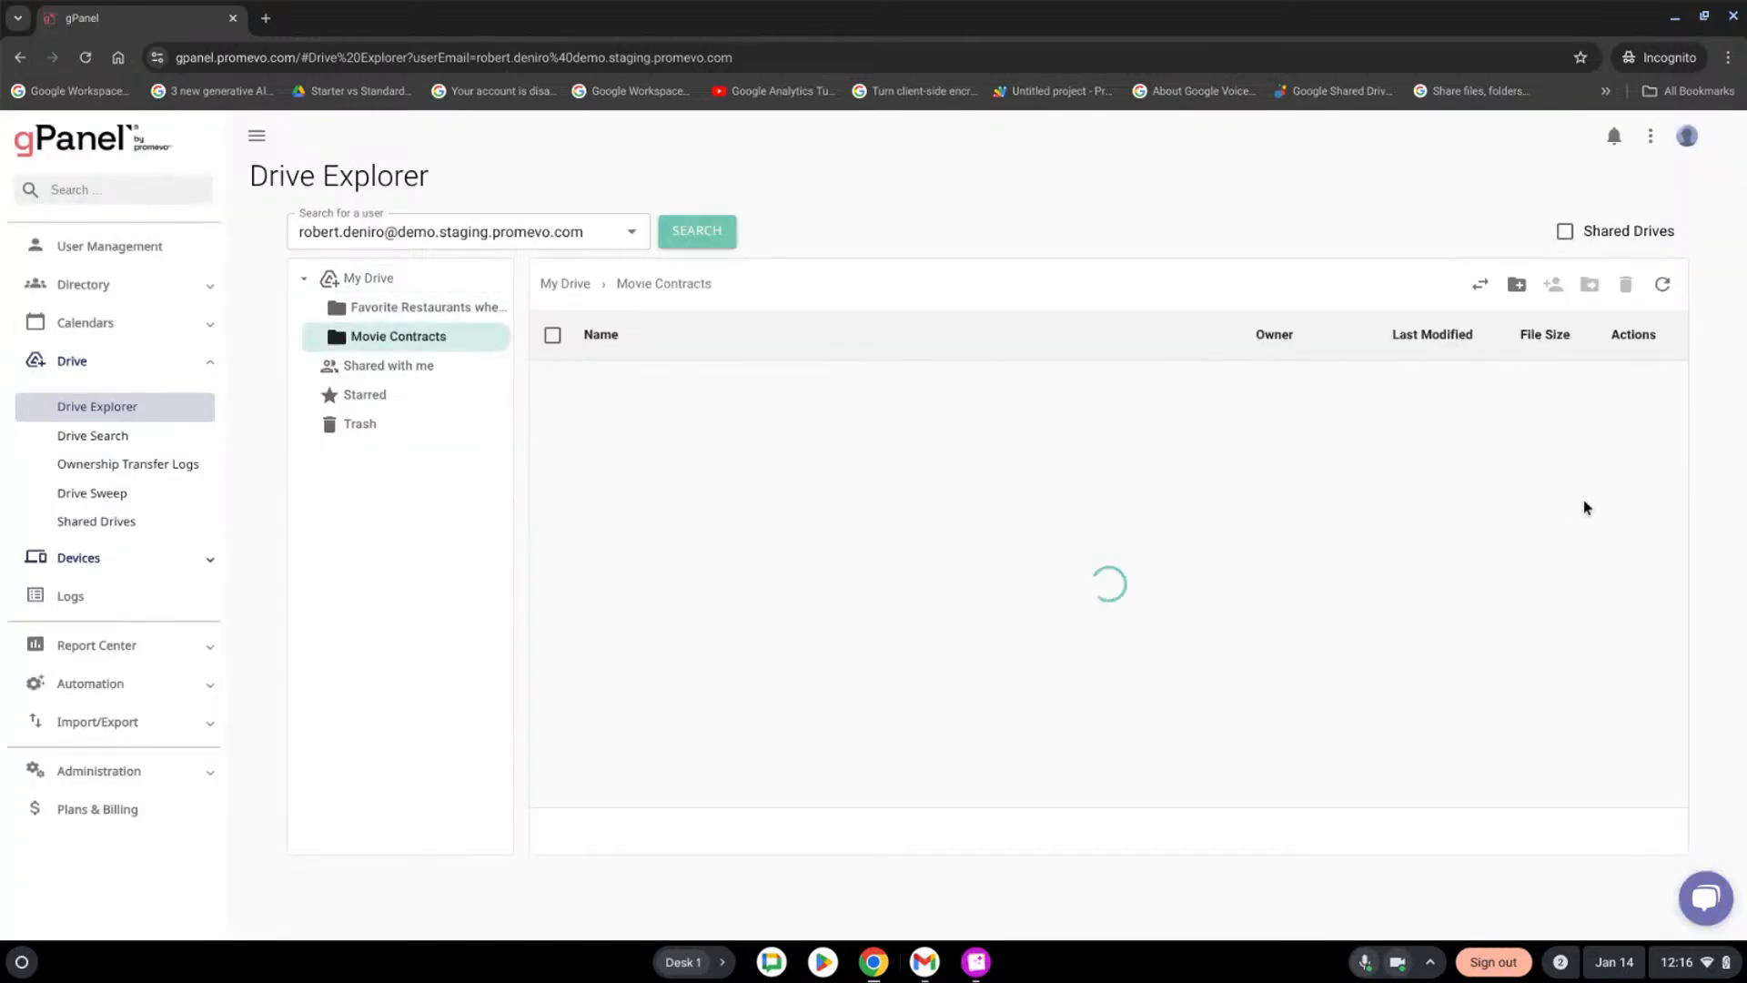
click(1650, 385)
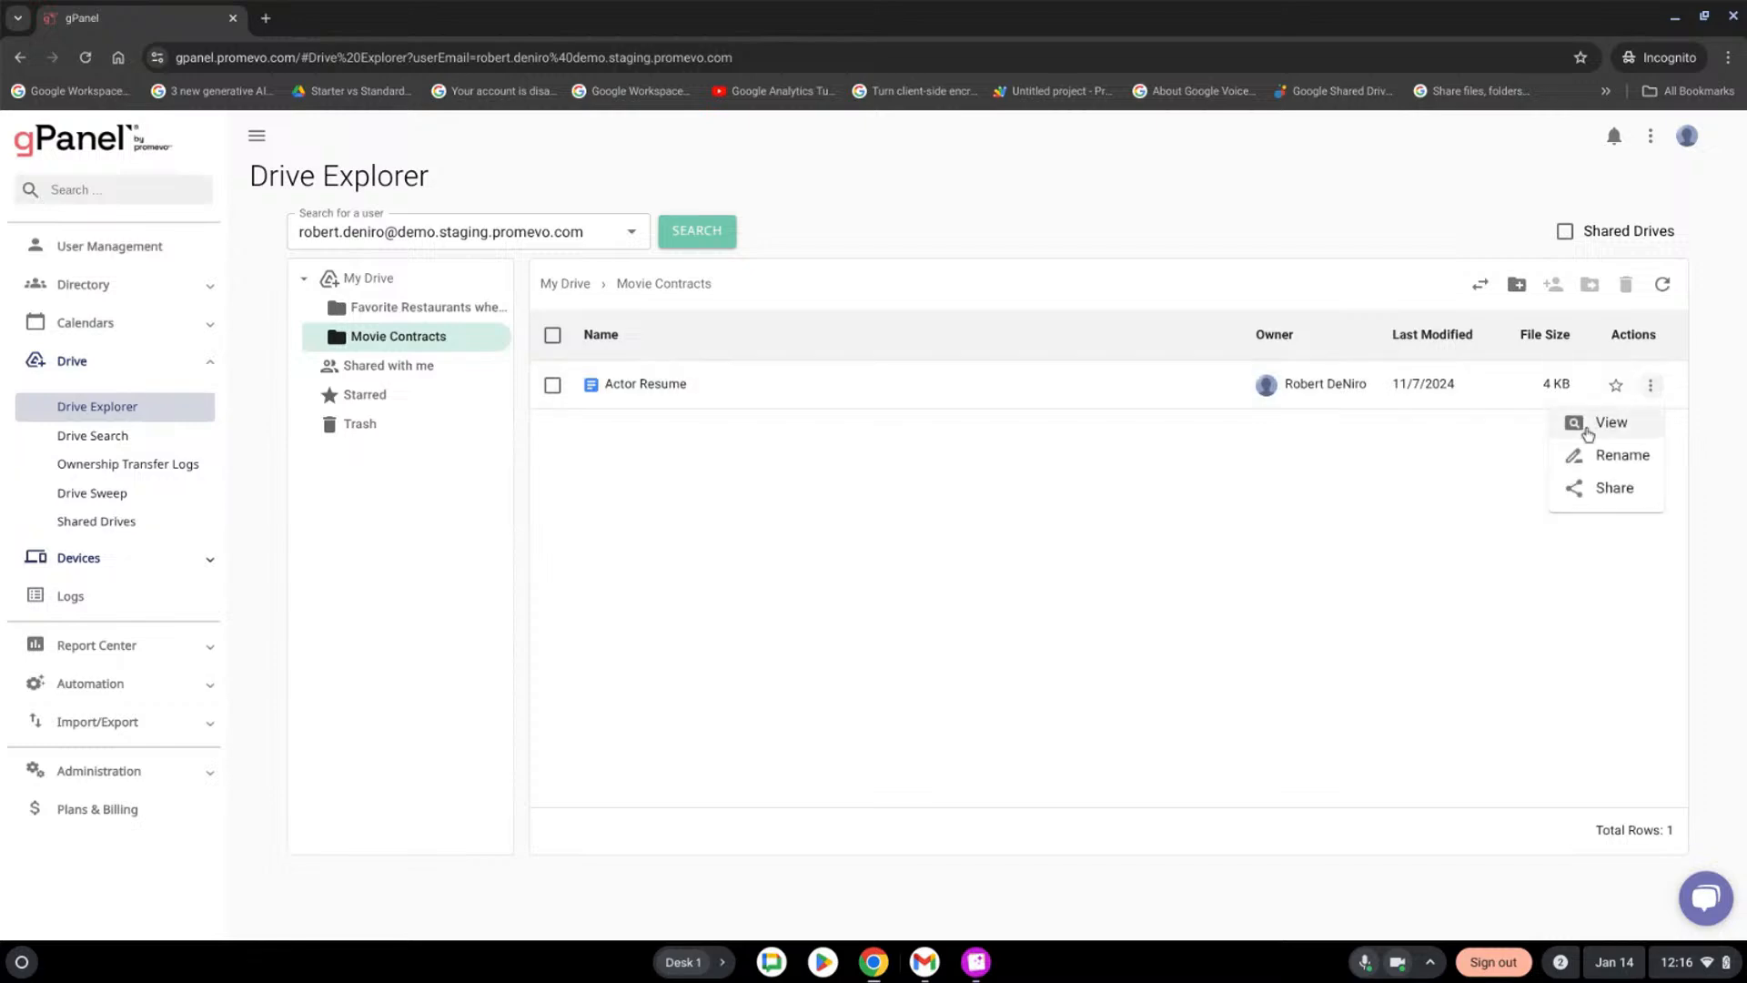
click(1601, 423)
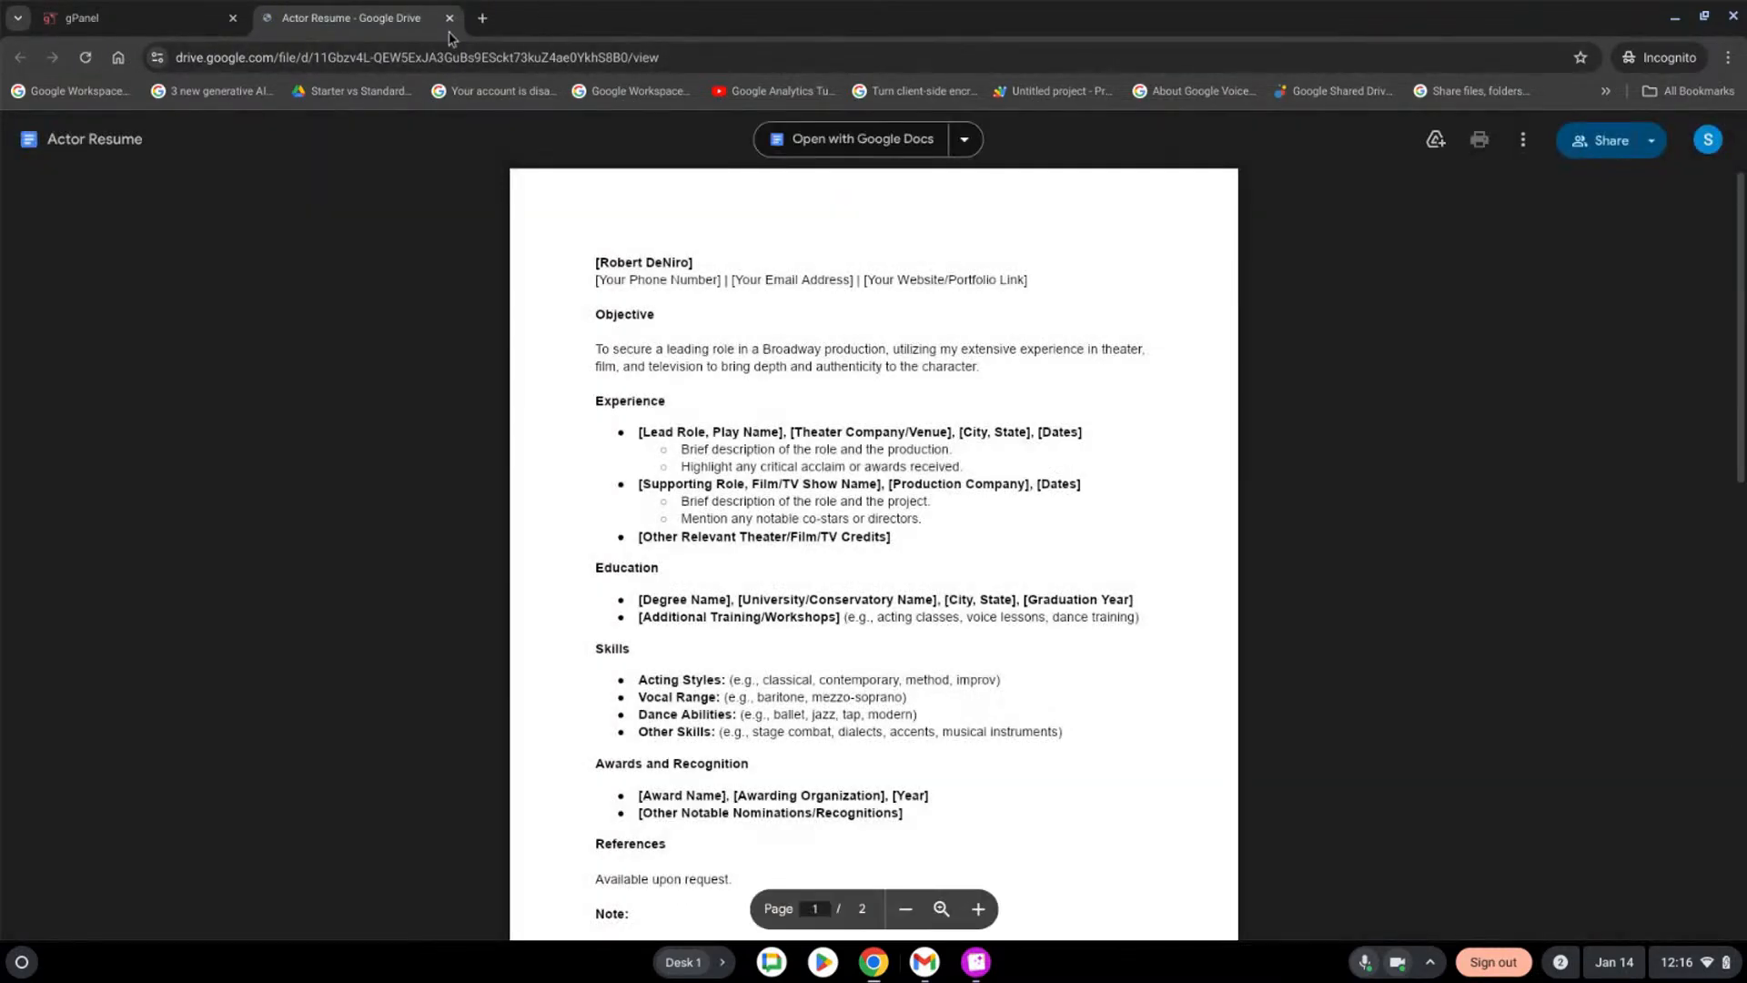
scroll(836, 386, down, 3)
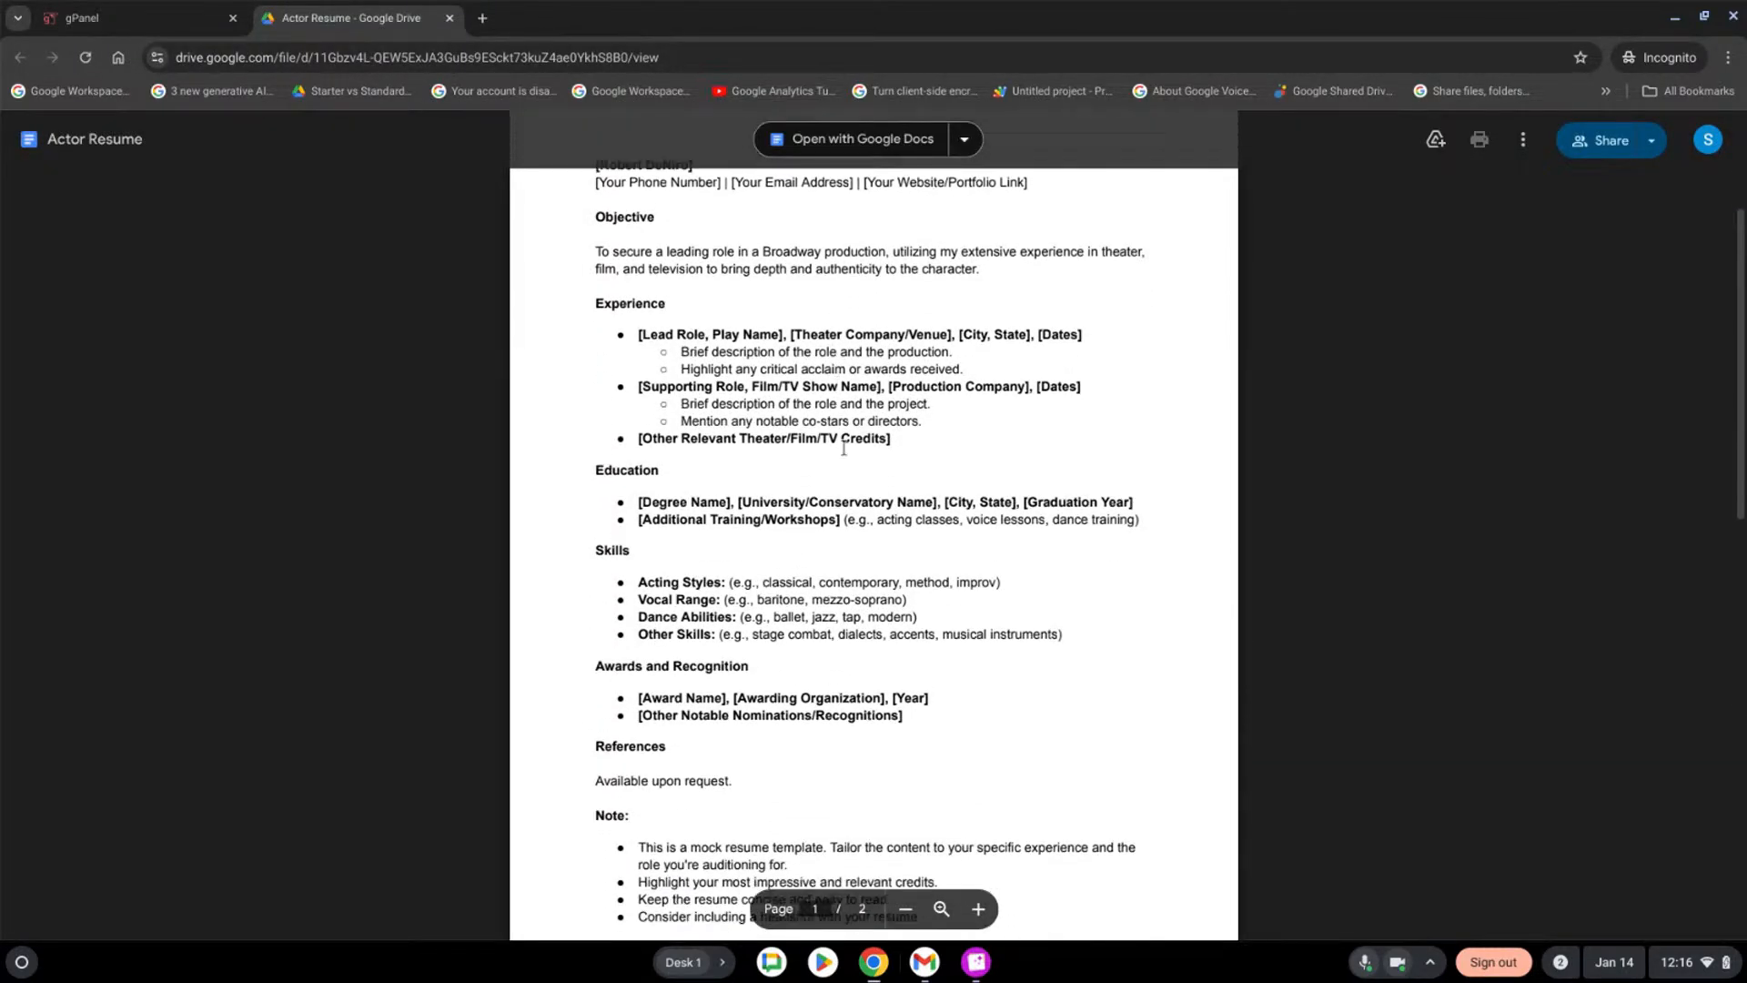
click(148, 13)
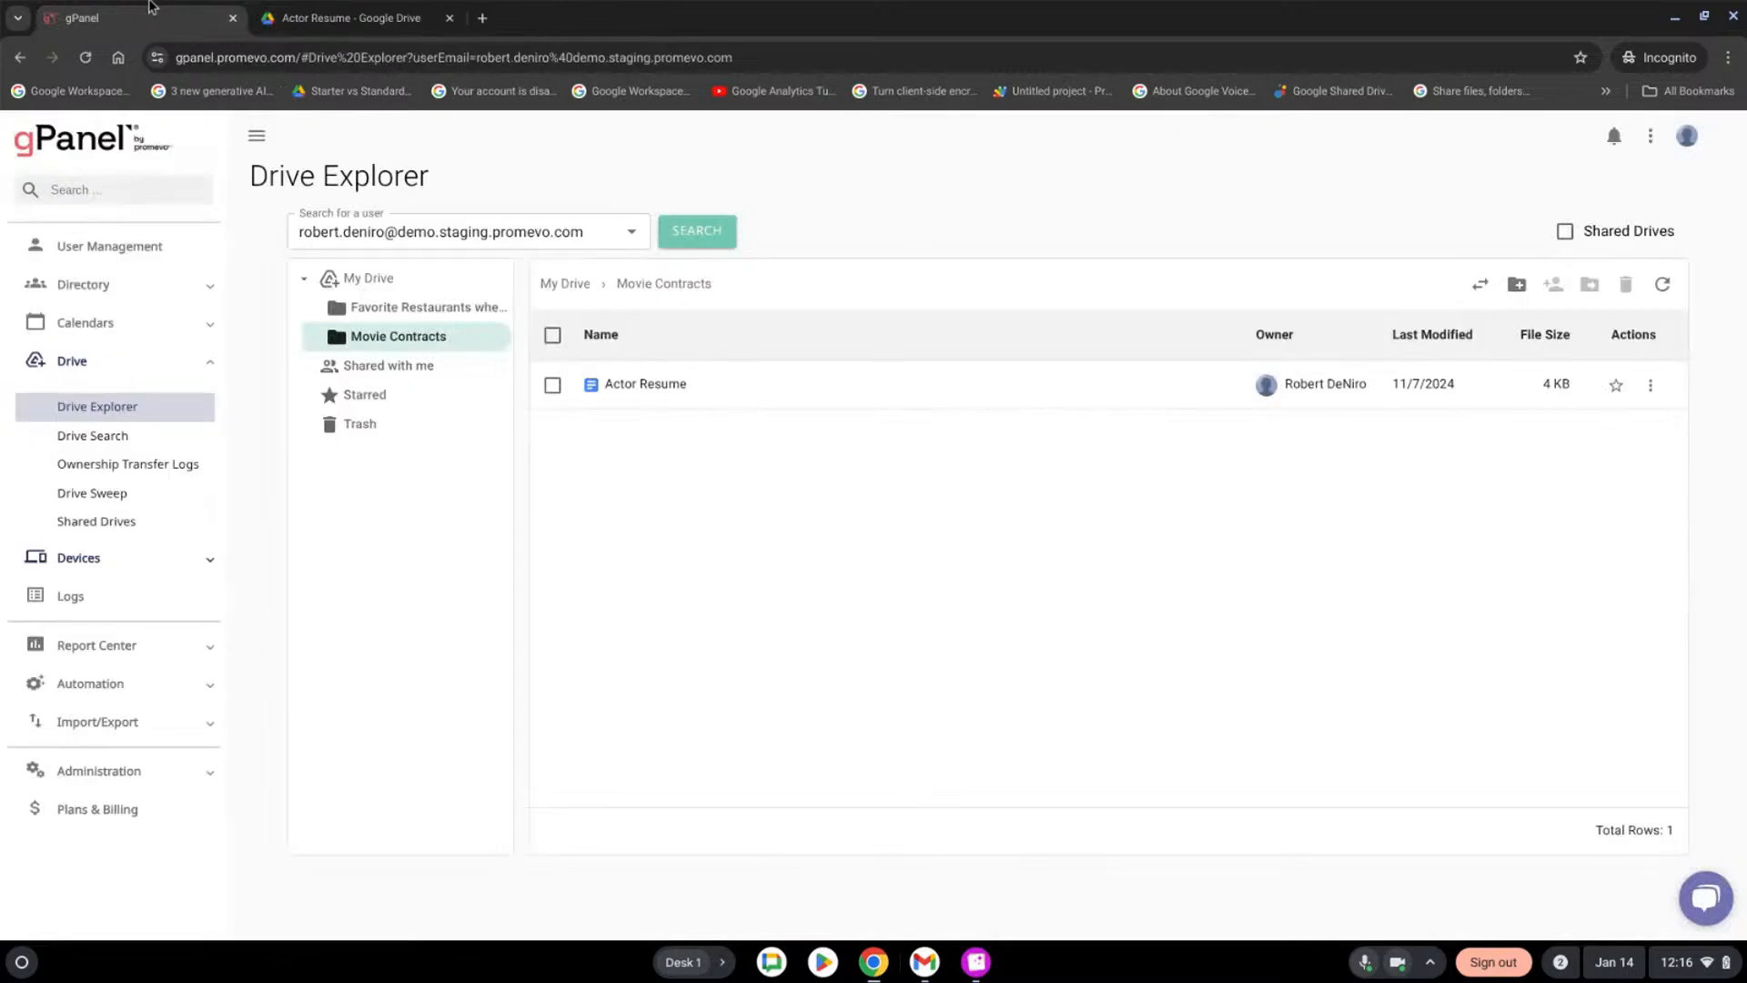
Examine Actor Resume's general access choices and the roles for Anyone with the link, closing the visibility settings without updating
click(1650, 389)
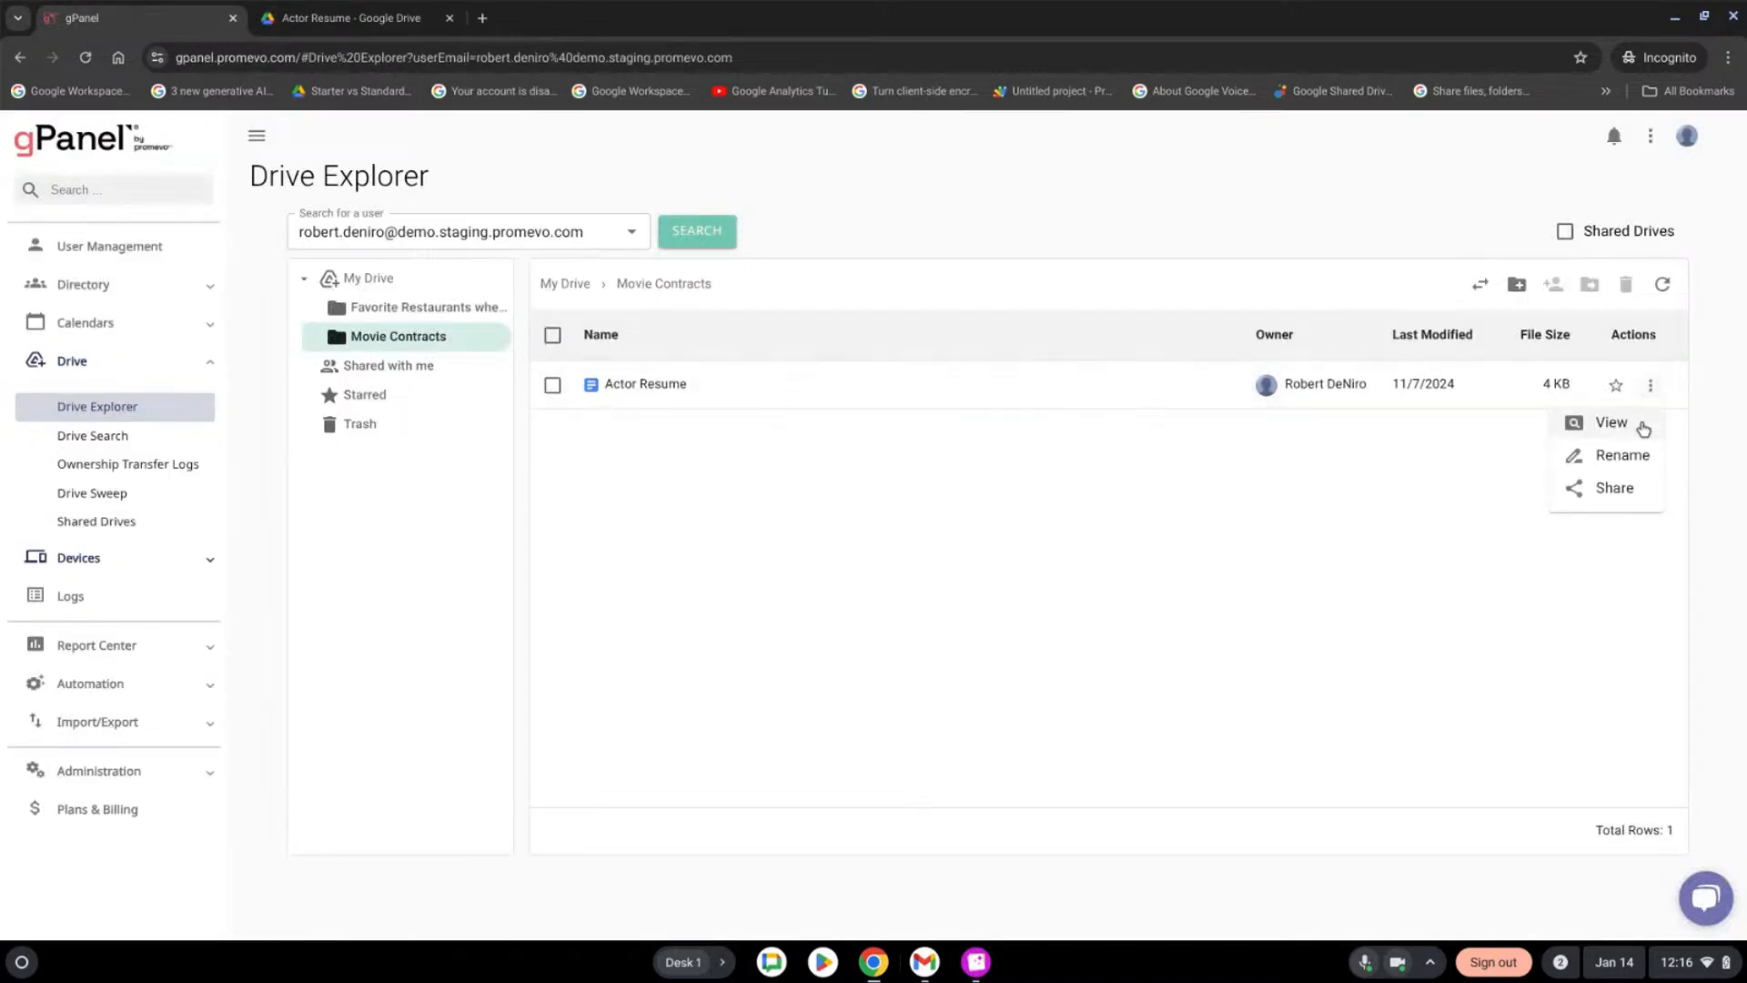
click(1615, 489)
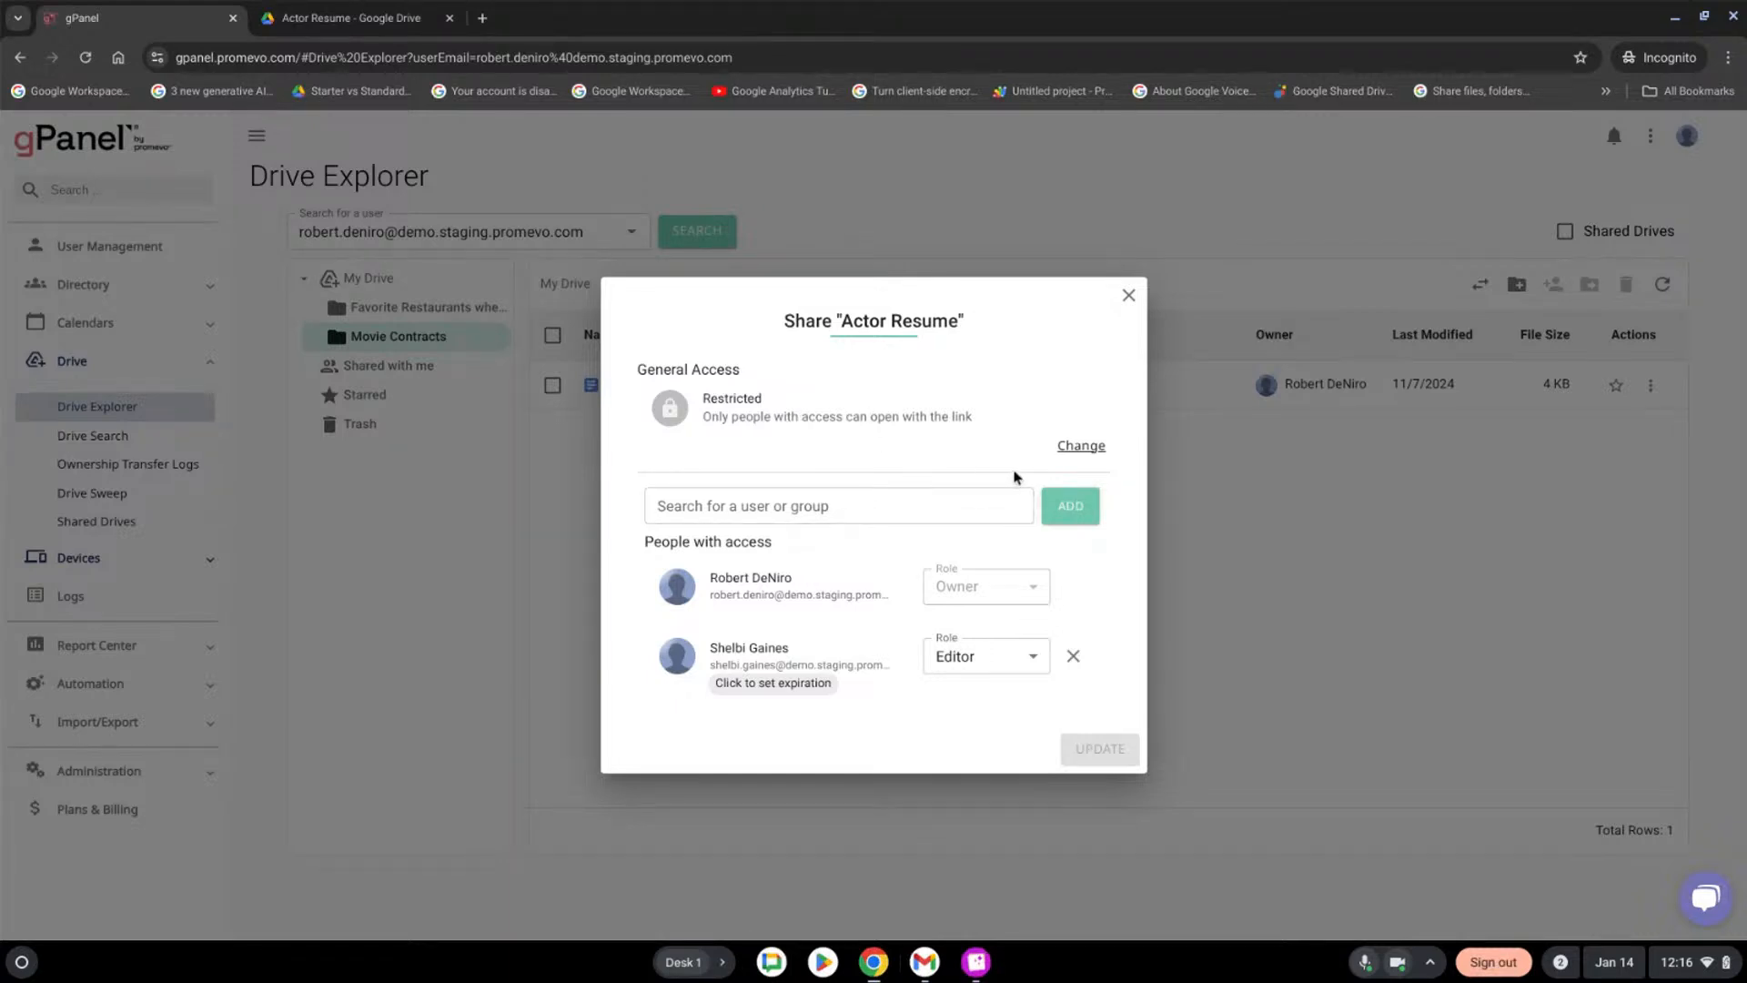
click(1081, 448)
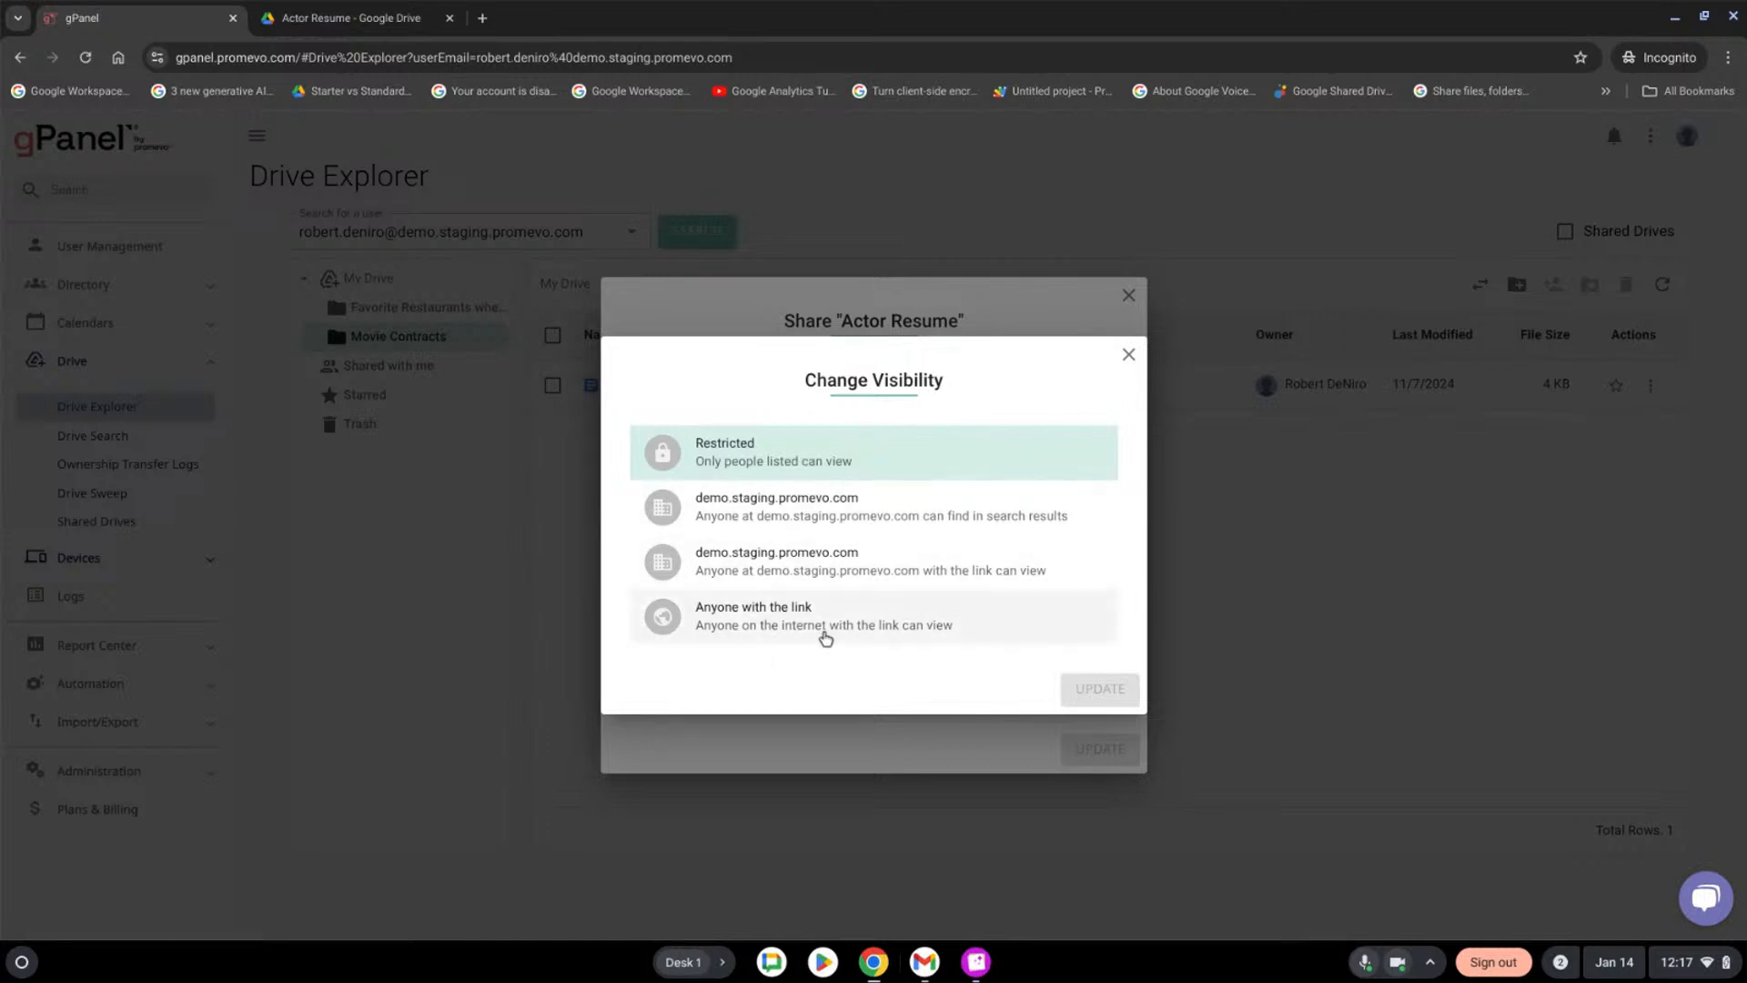
click(853, 619)
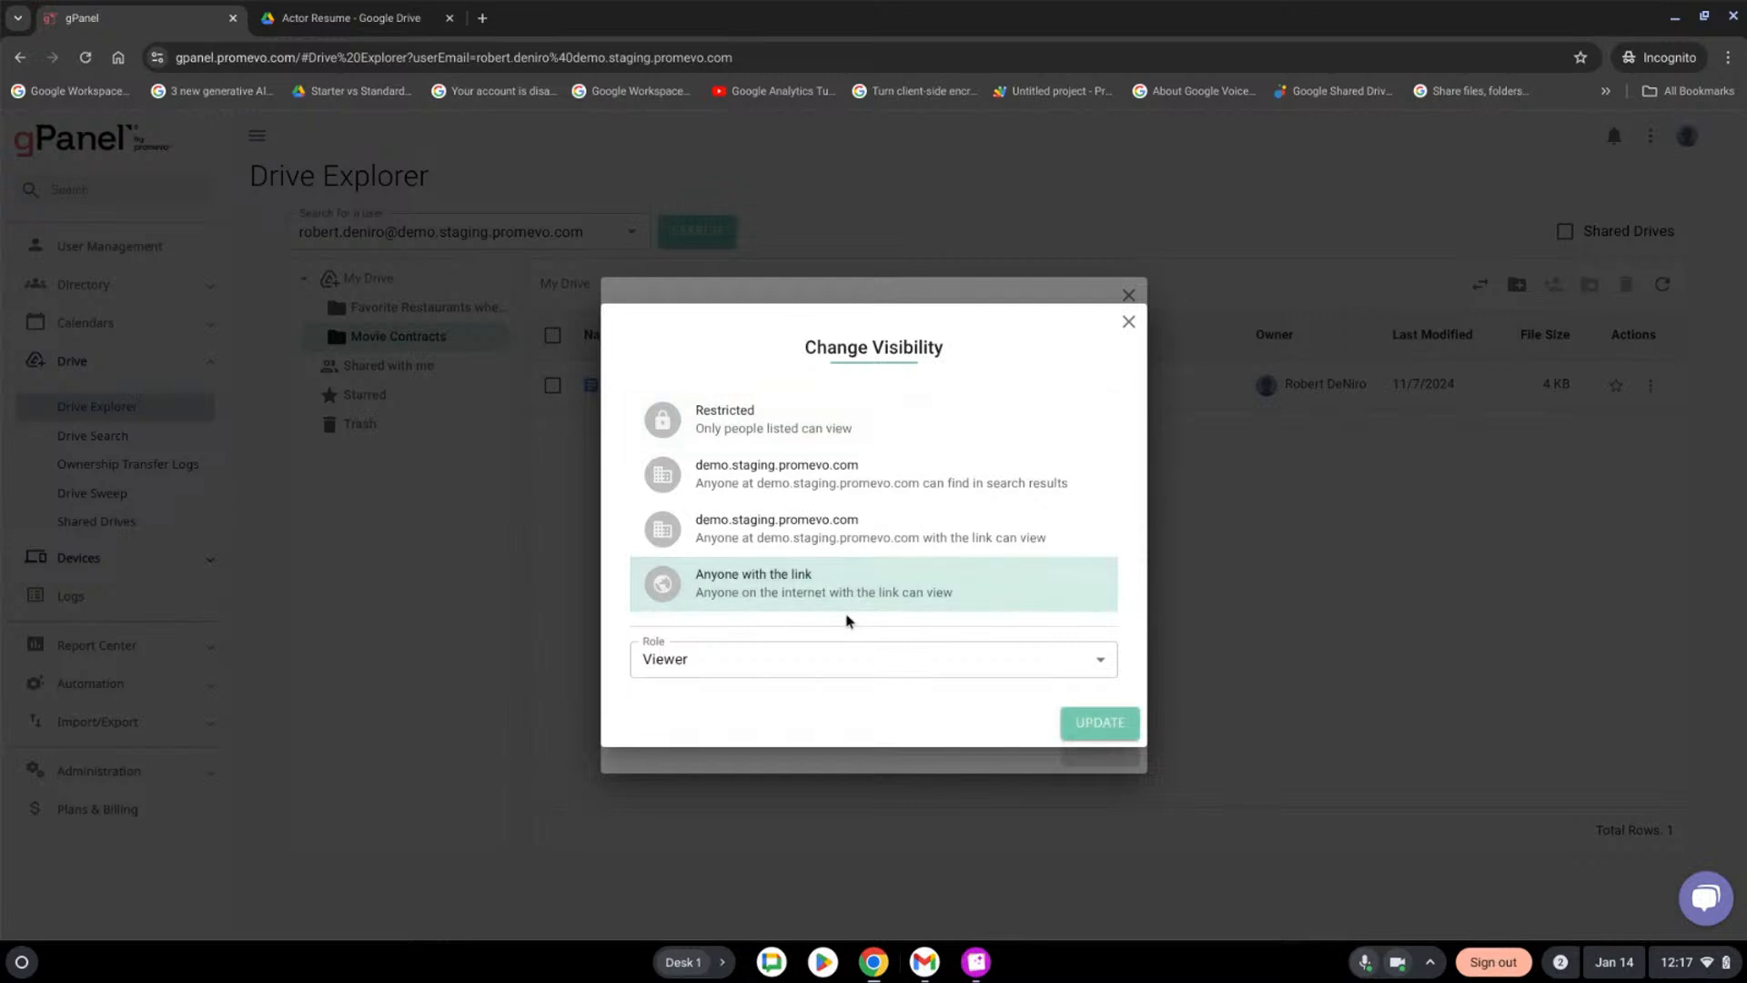
click(1029, 669)
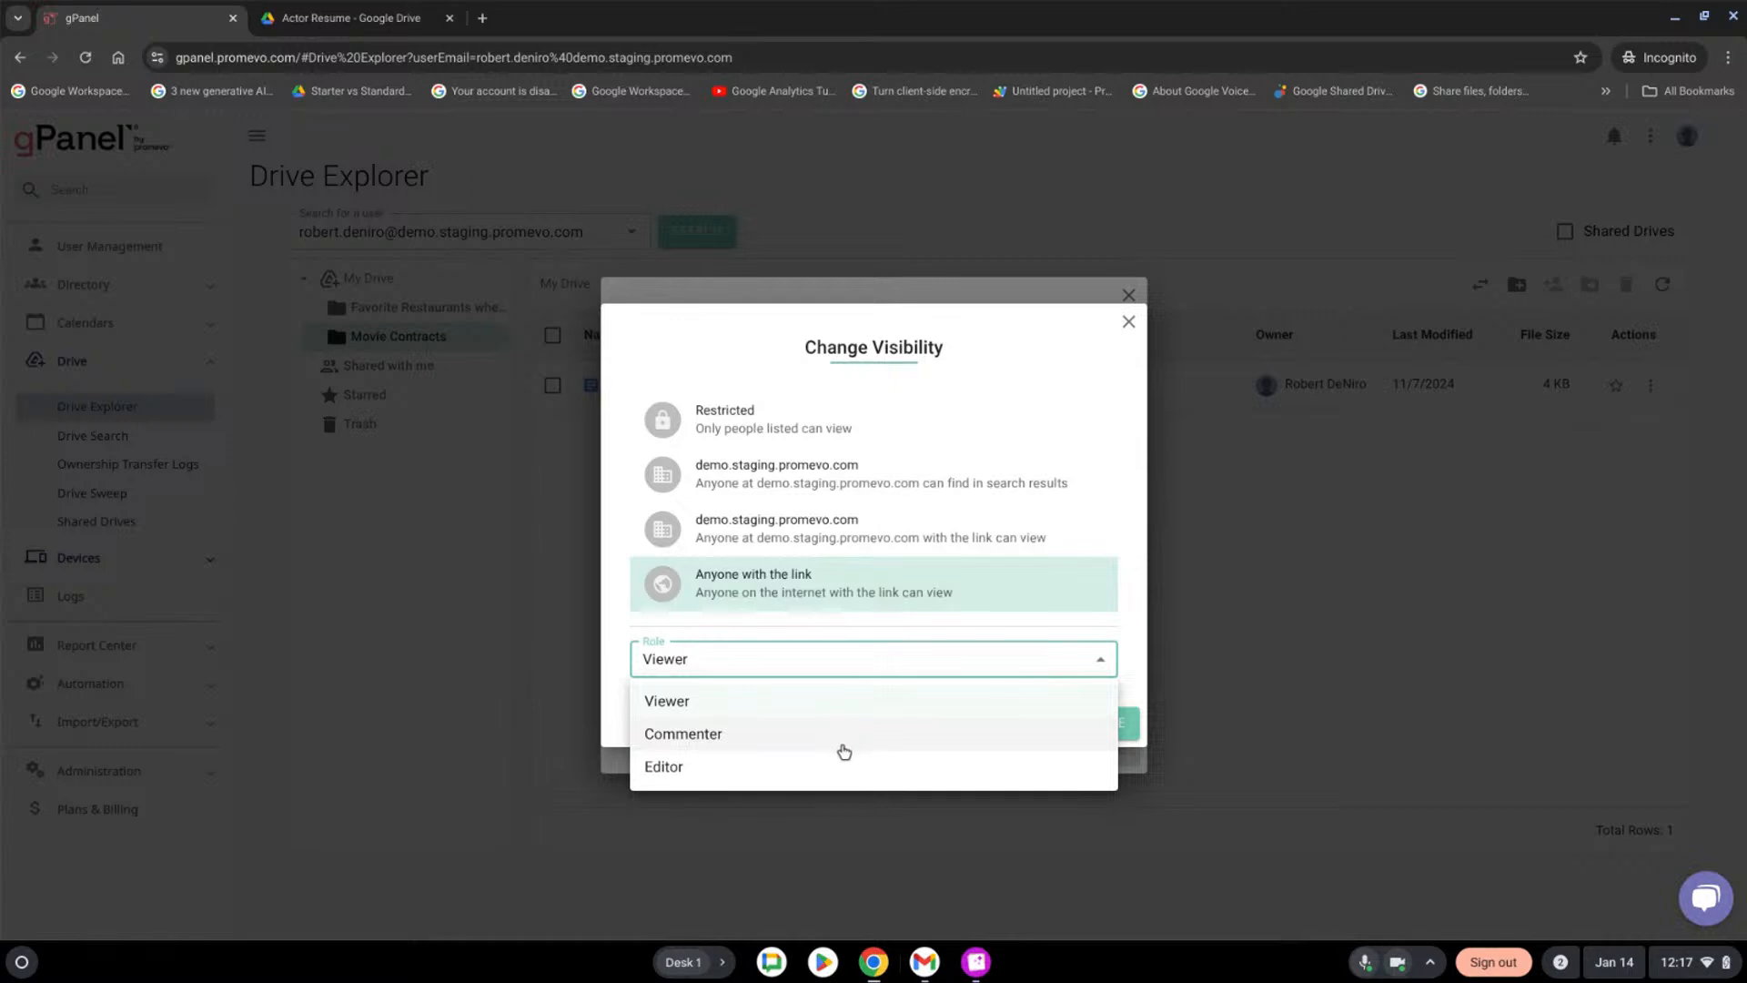
click(1128, 322)
click(1129, 322)
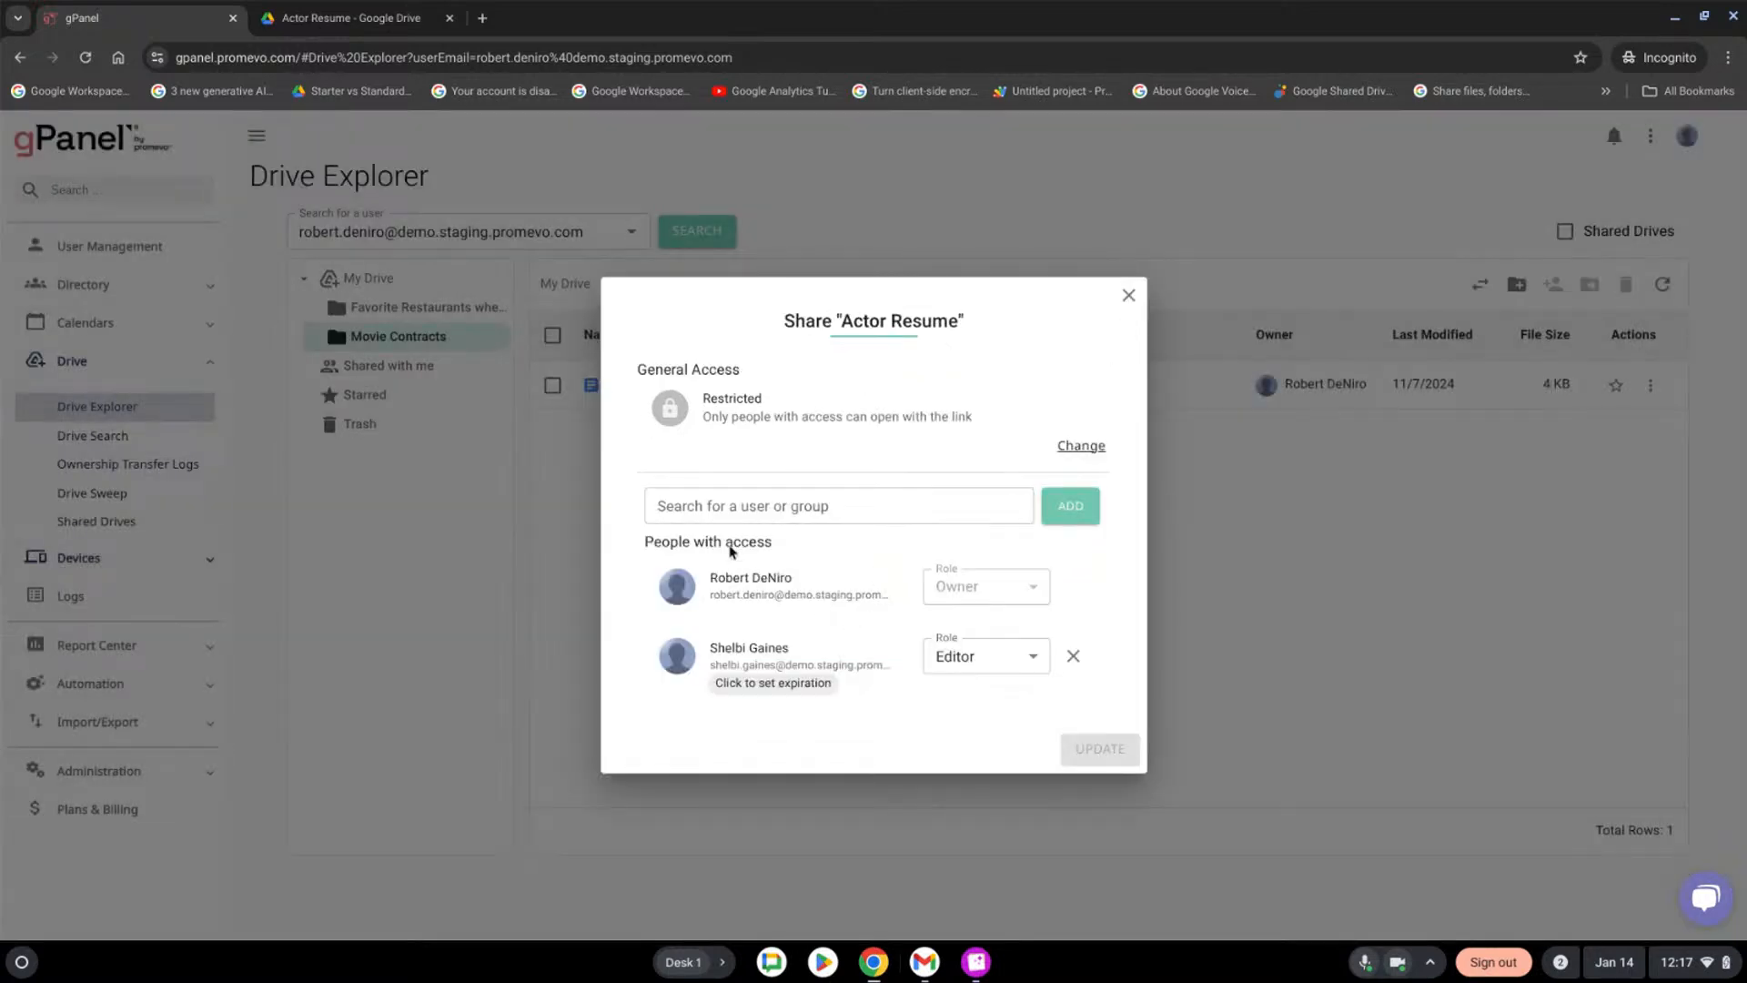
Examine the access expiration and role choices for Actor Resume's editor, and close the sharing settings without changes
click(807, 690)
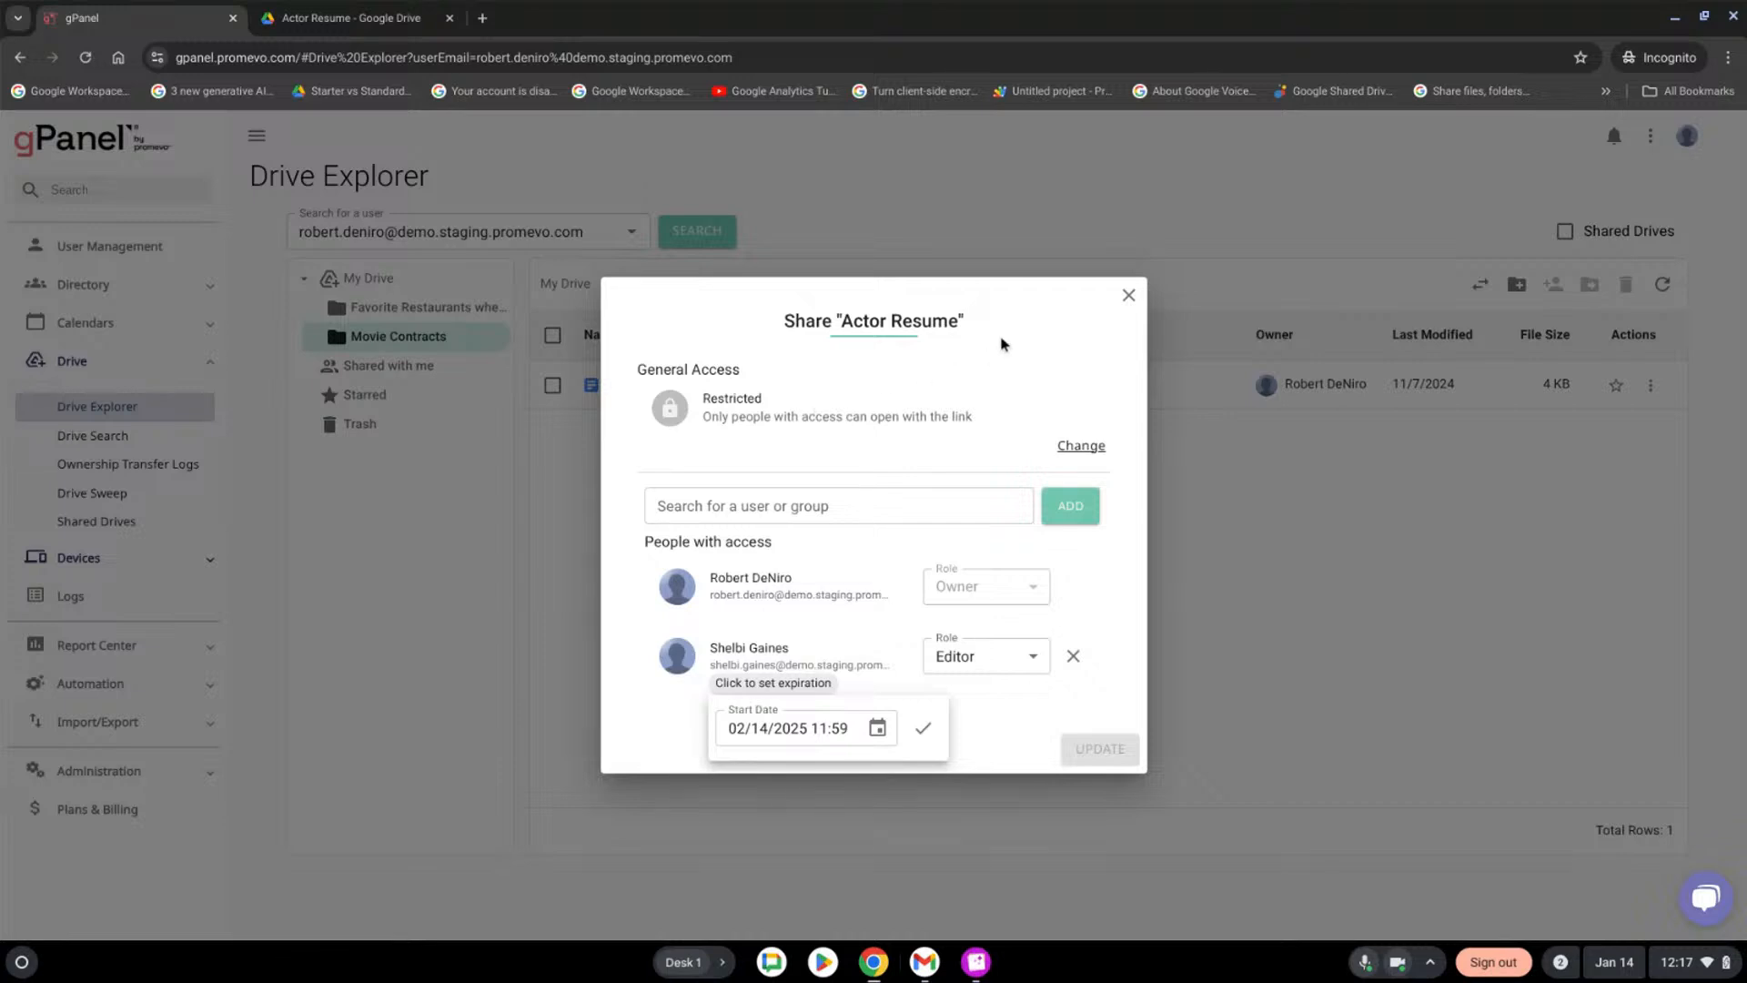
click(1028, 350)
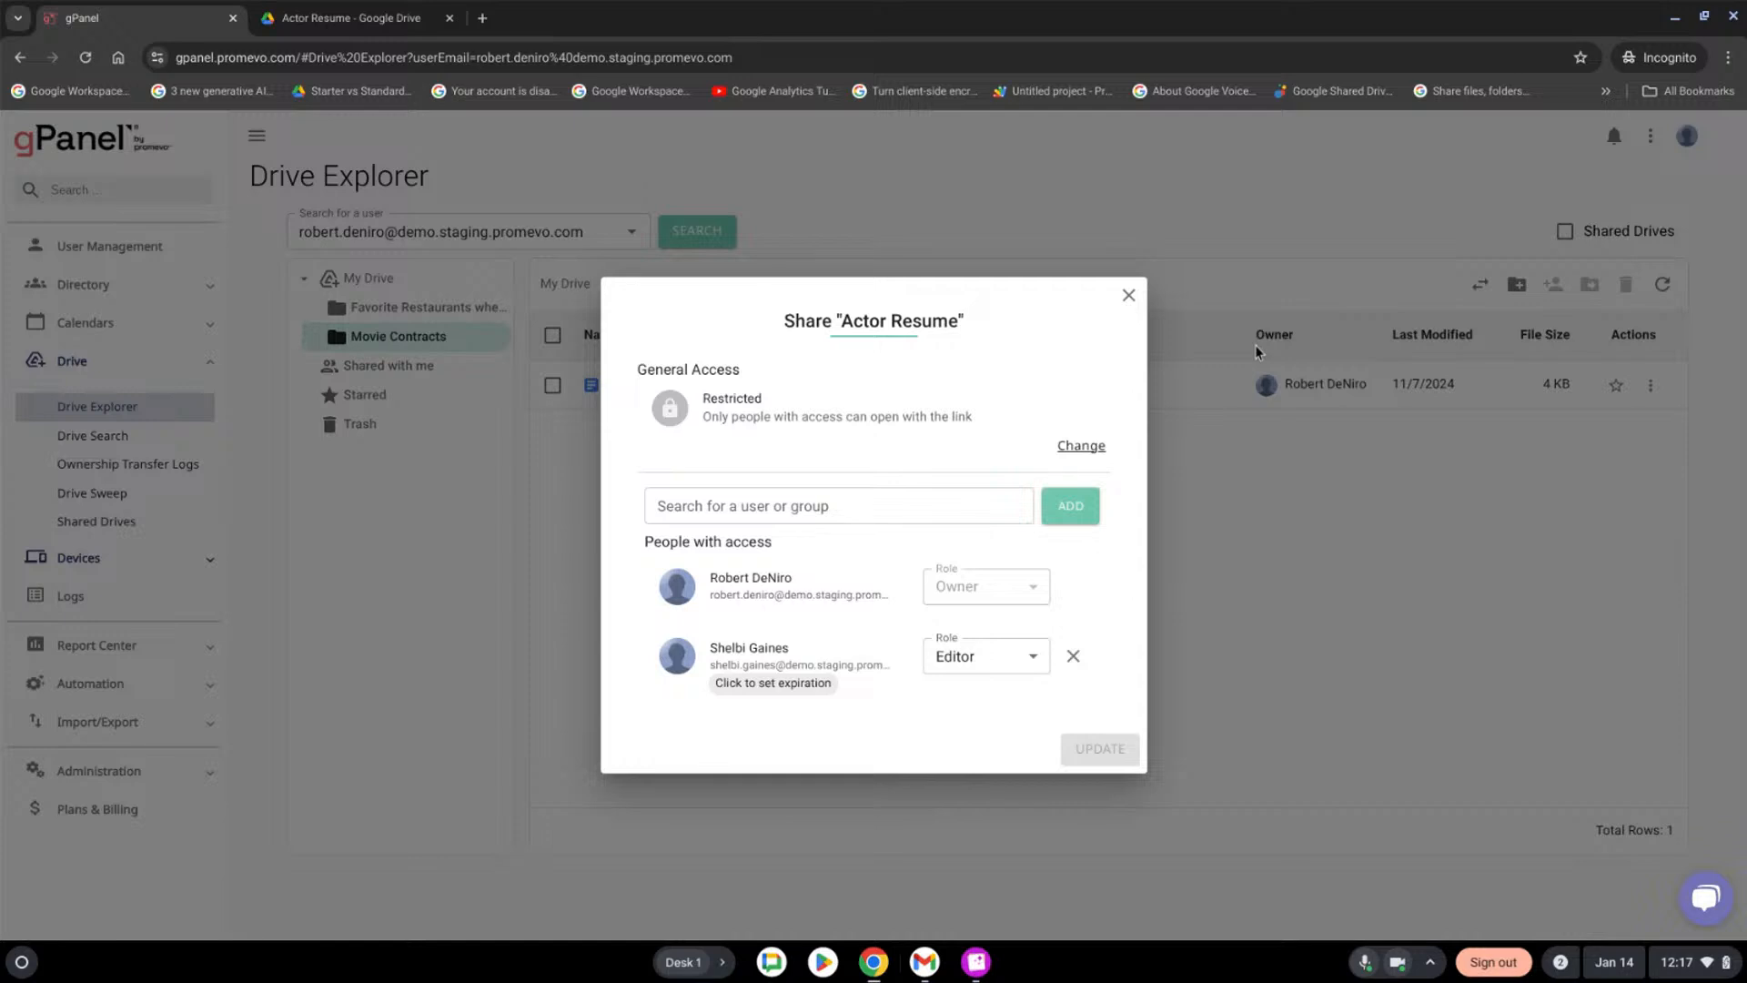
click(1038, 656)
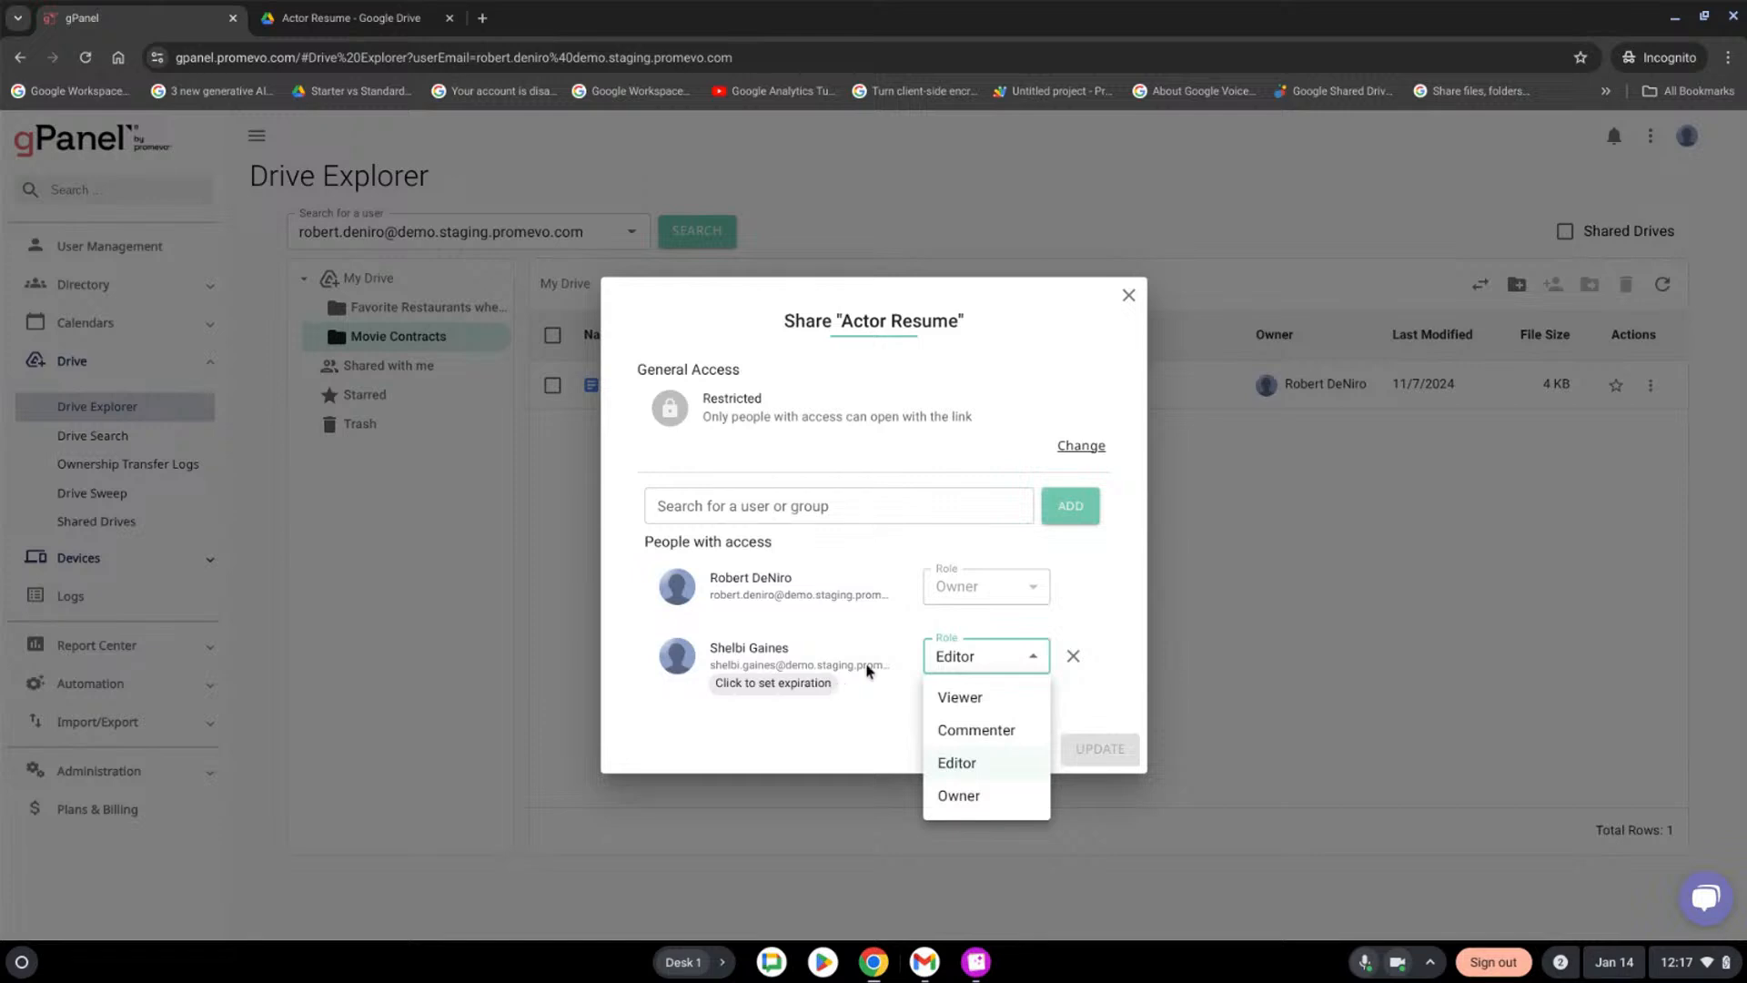
click(1127, 350)
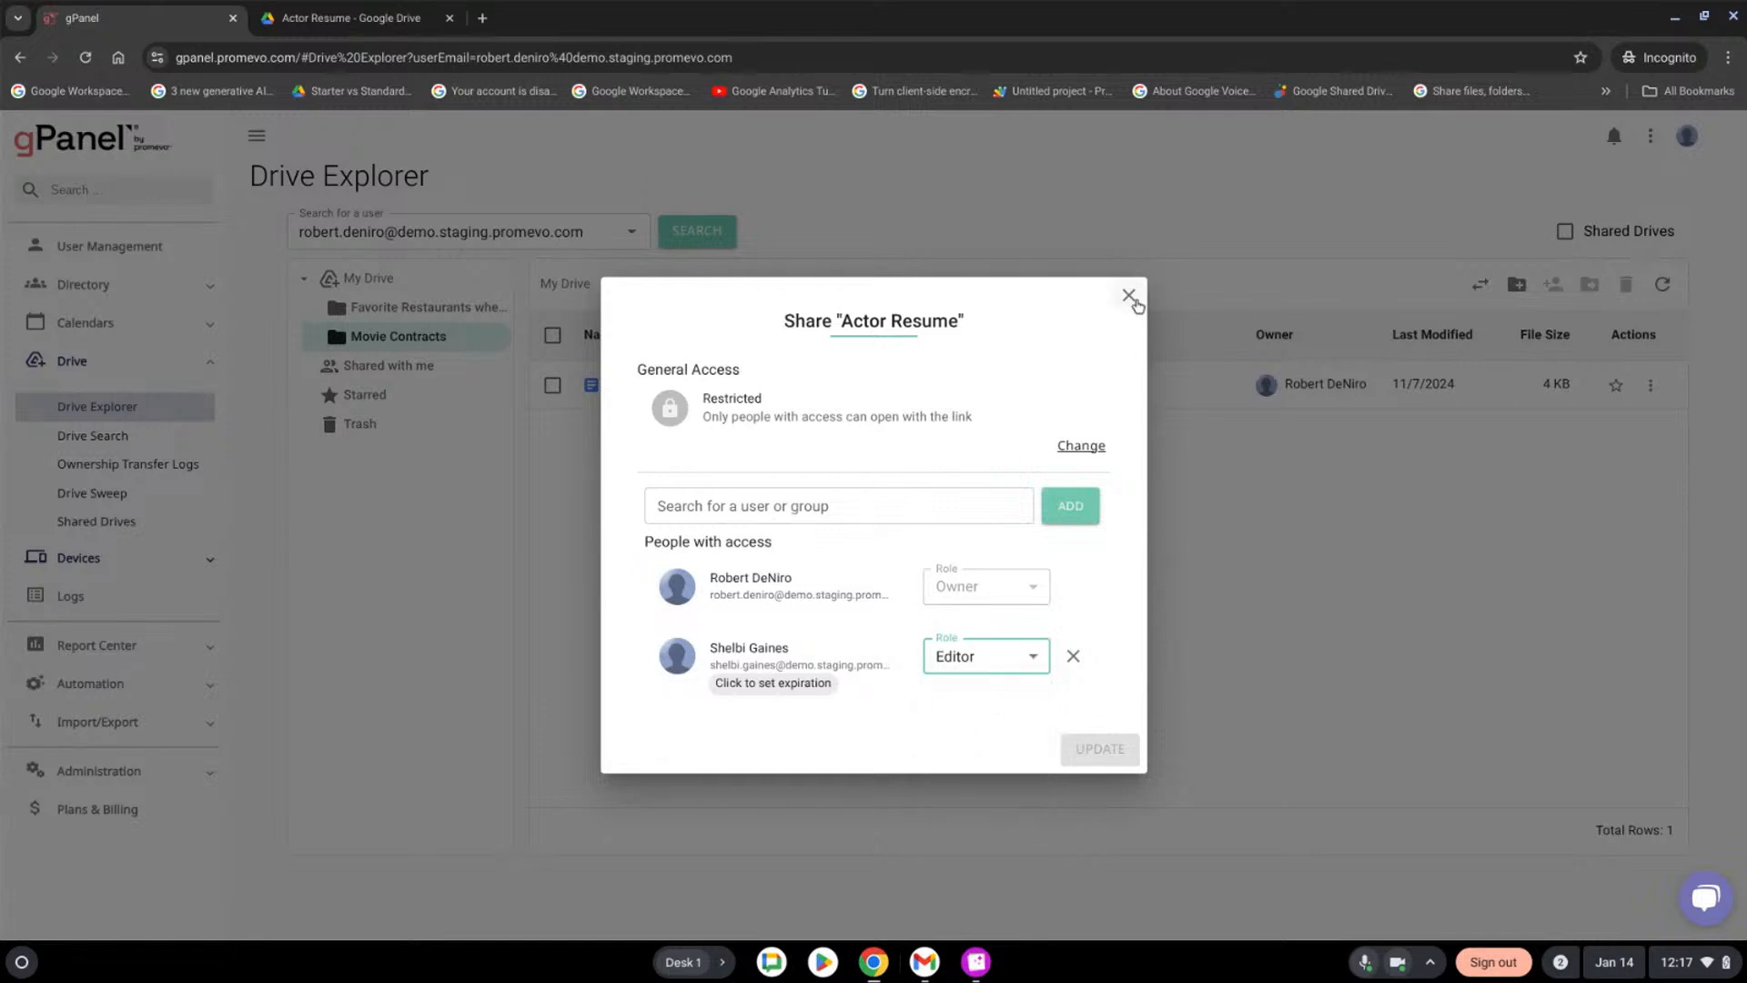
click(1128, 297)
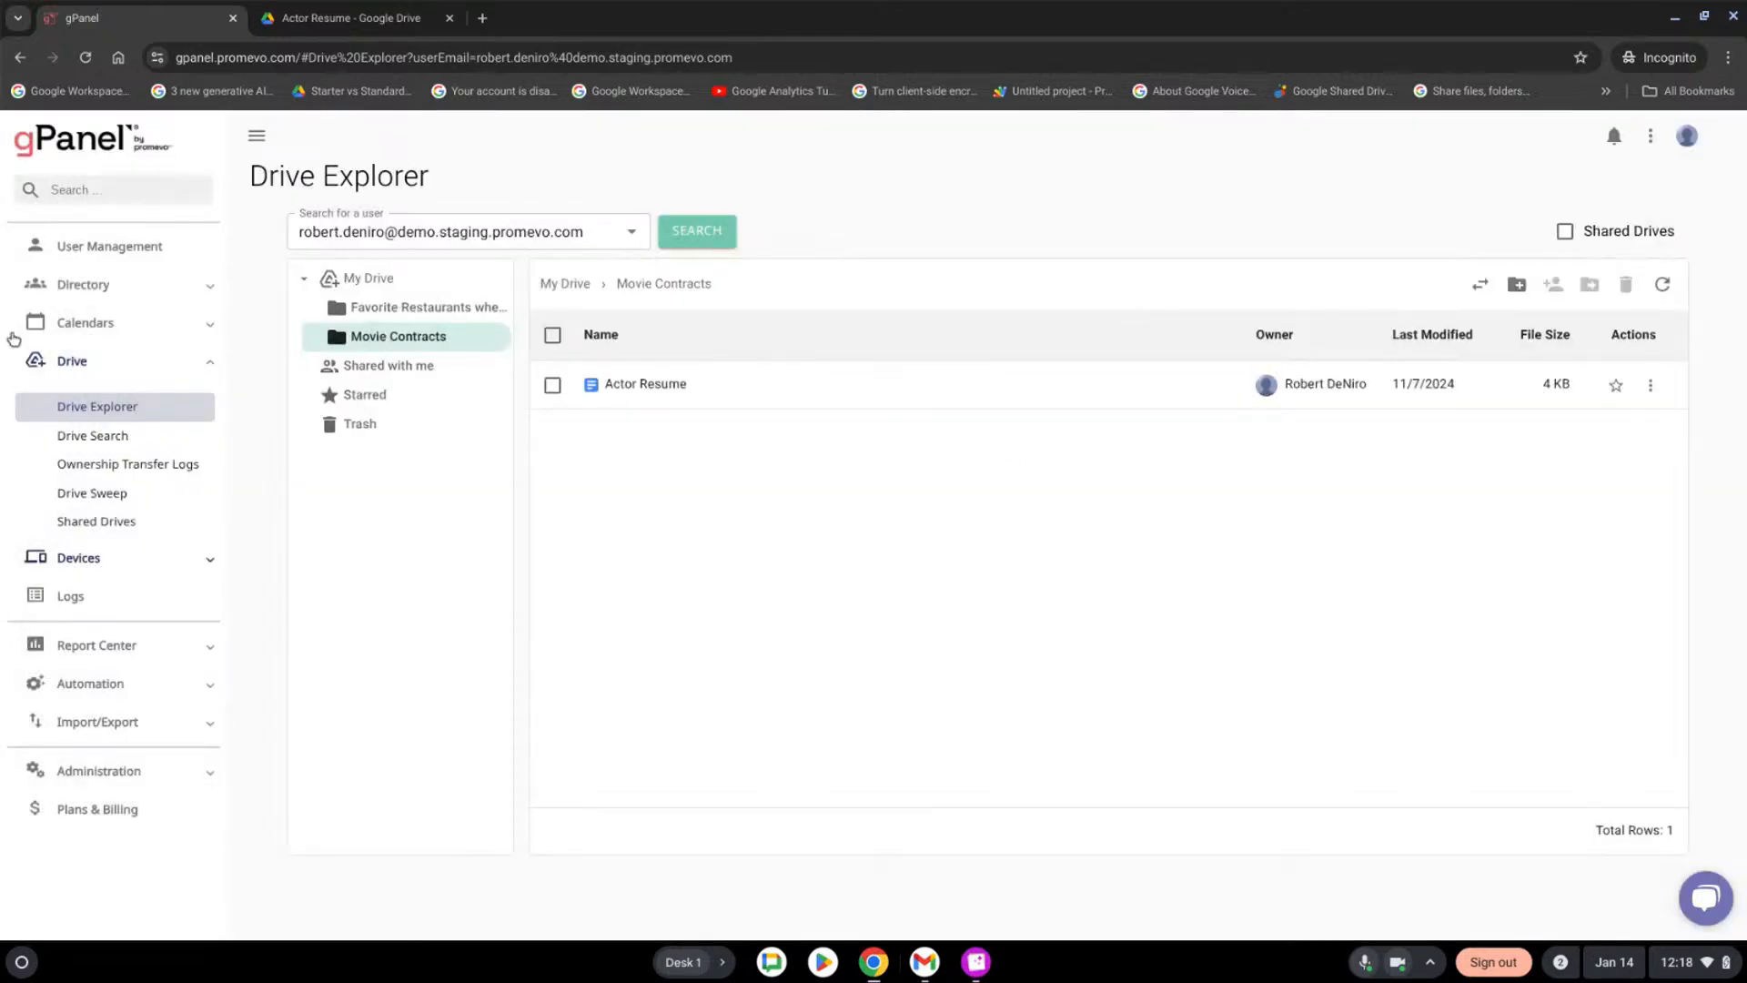
Open the Drive Search page and examine its source types and document filters
click(130, 449)
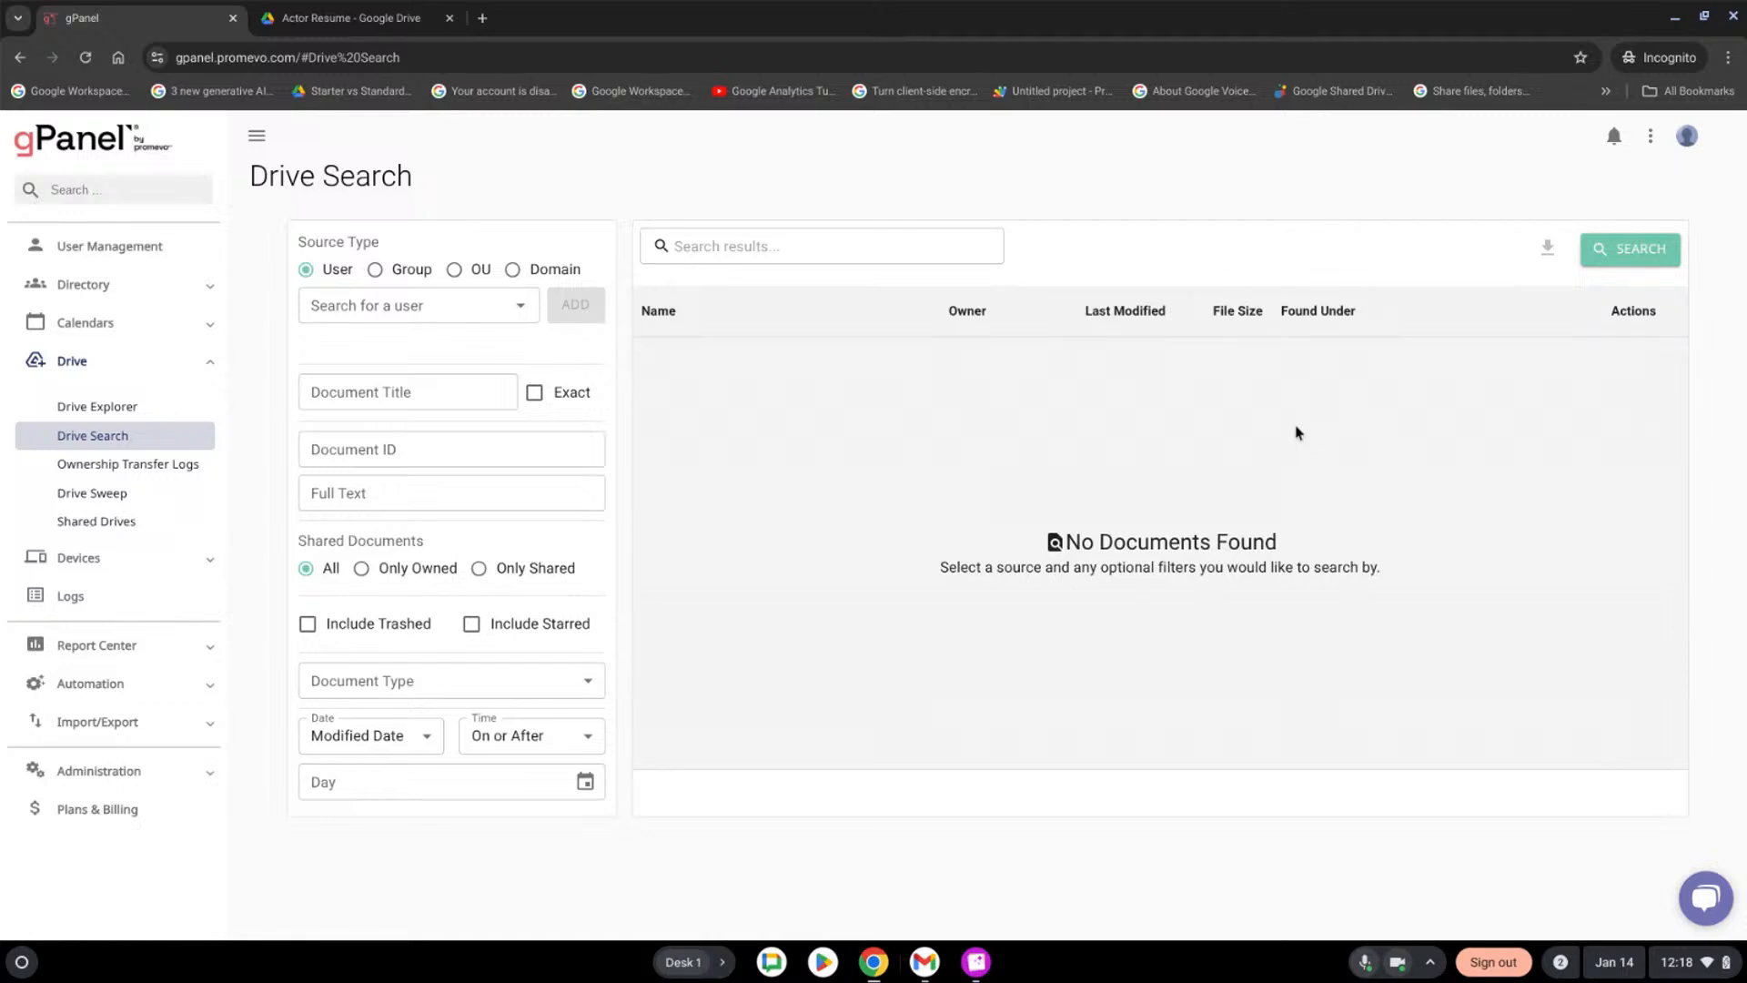
Add a user as the source, search their Drive for documents titled Actor, and clear the document title filter
click(469, 307)
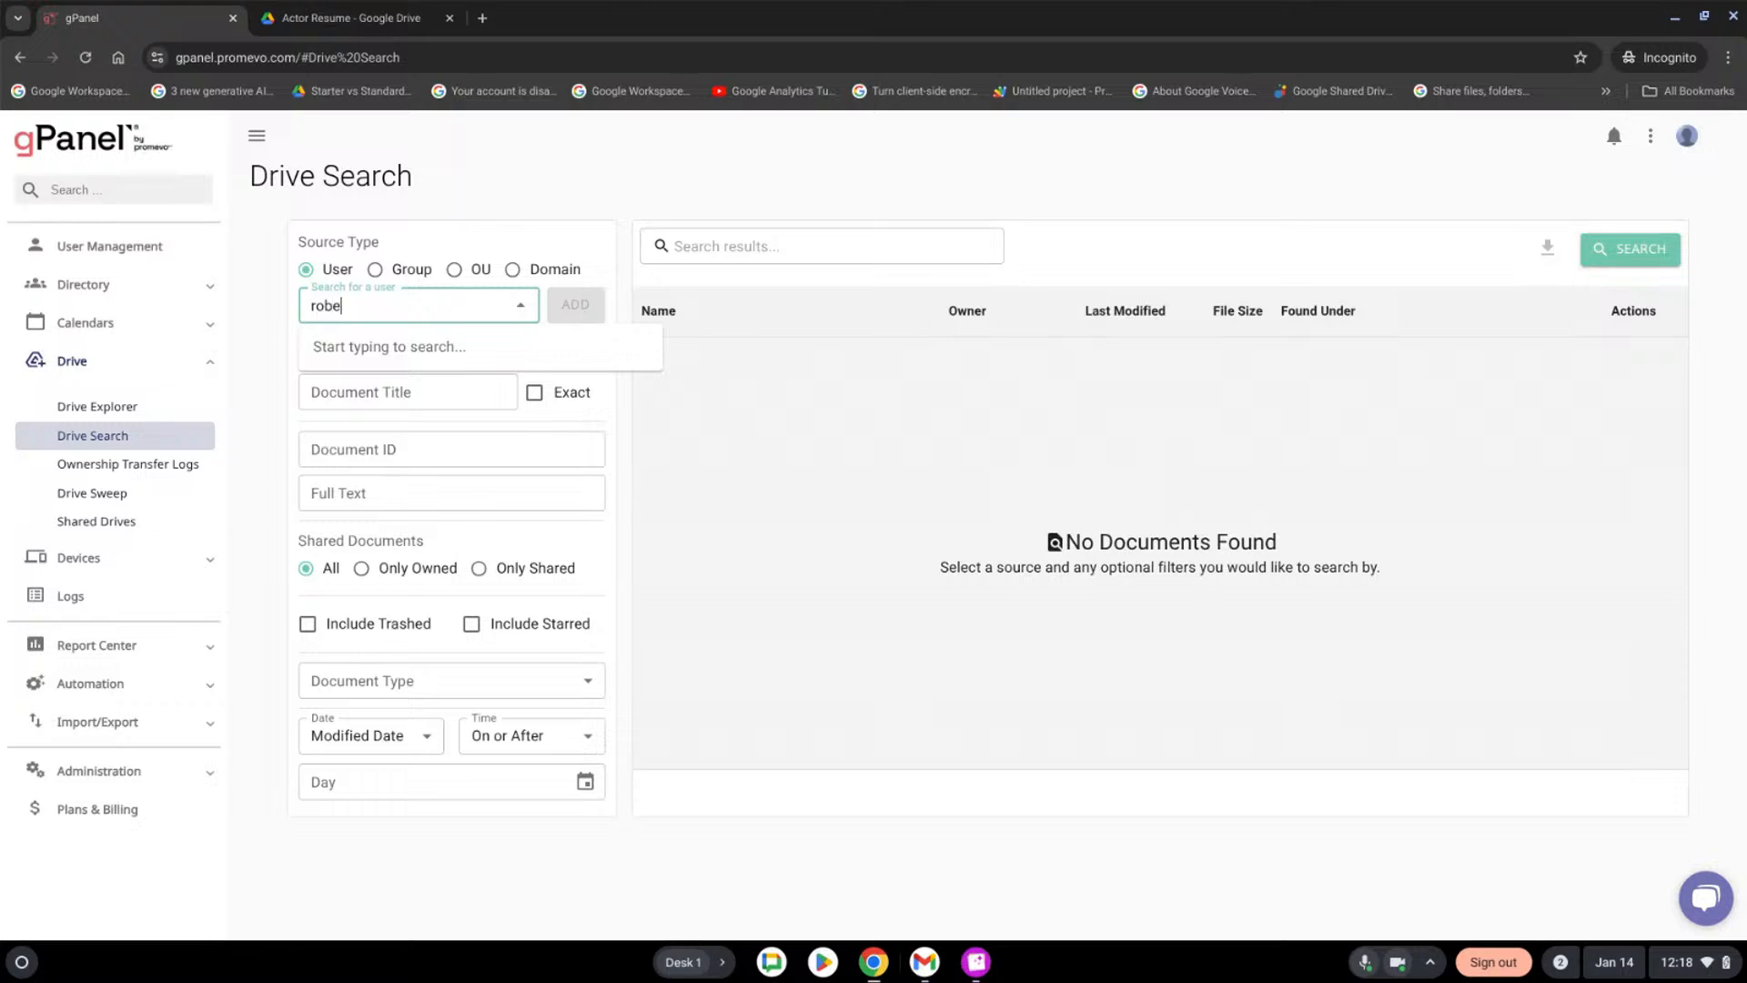
click(470, 368)
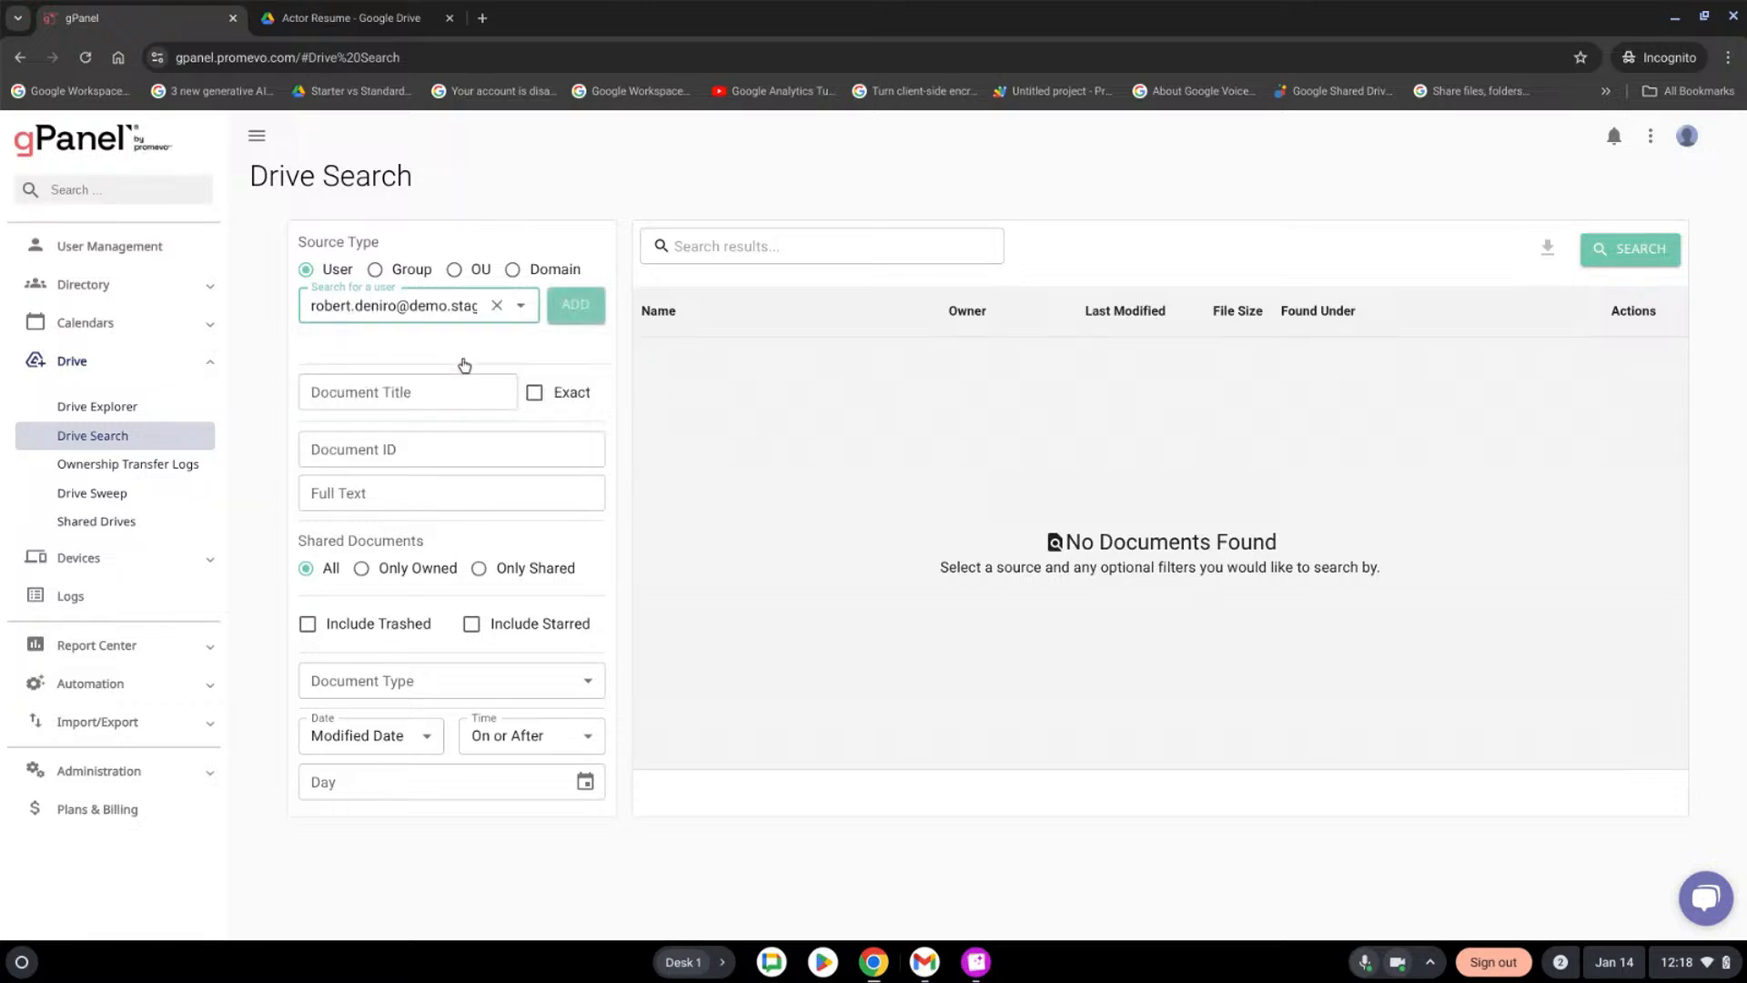
click(398, 394)
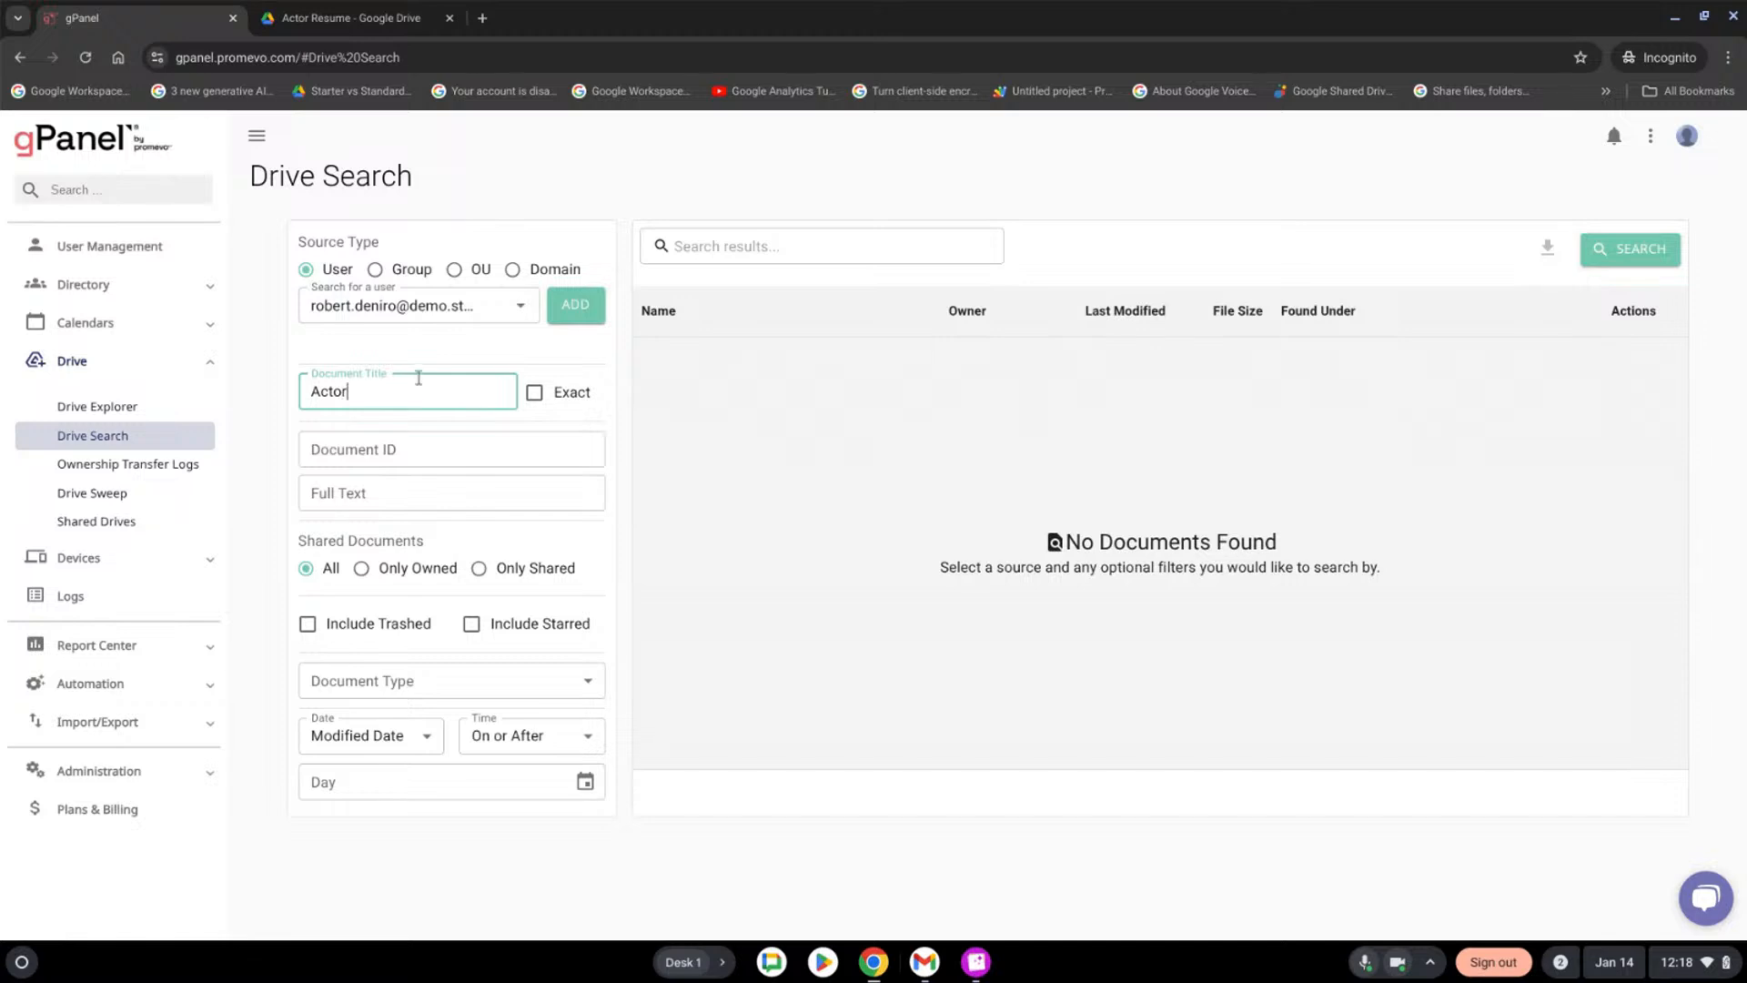
click(1642, 259)
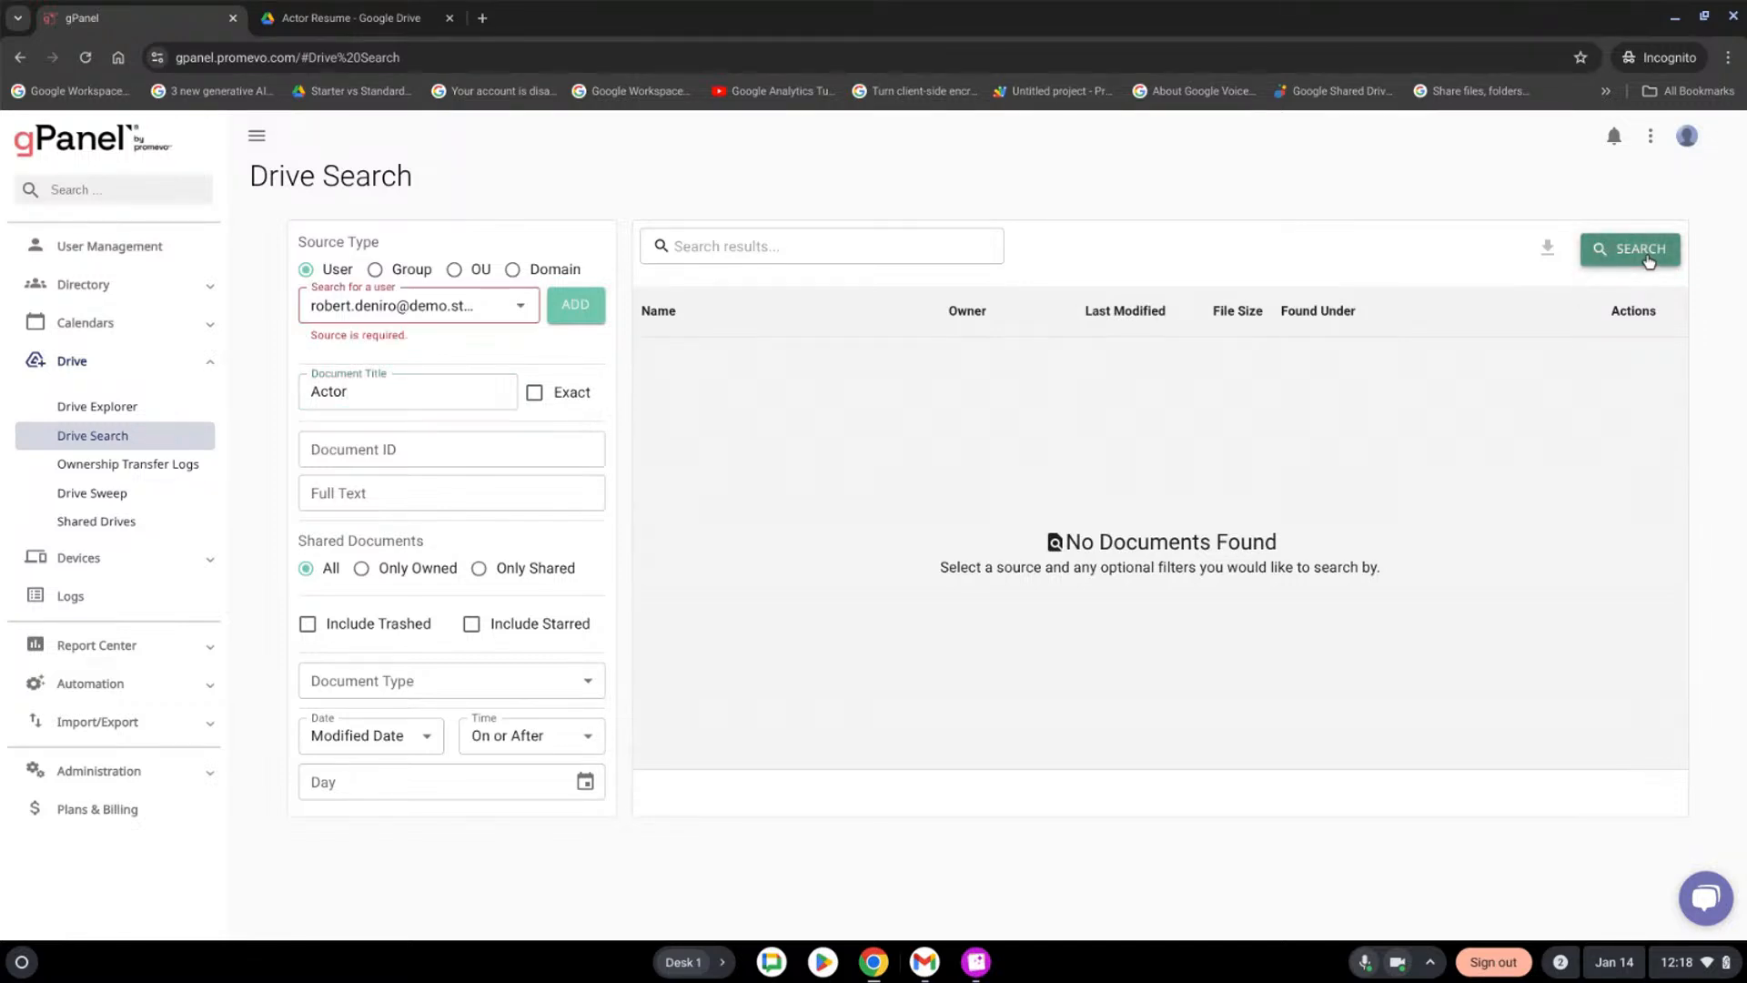
click(575, 305)
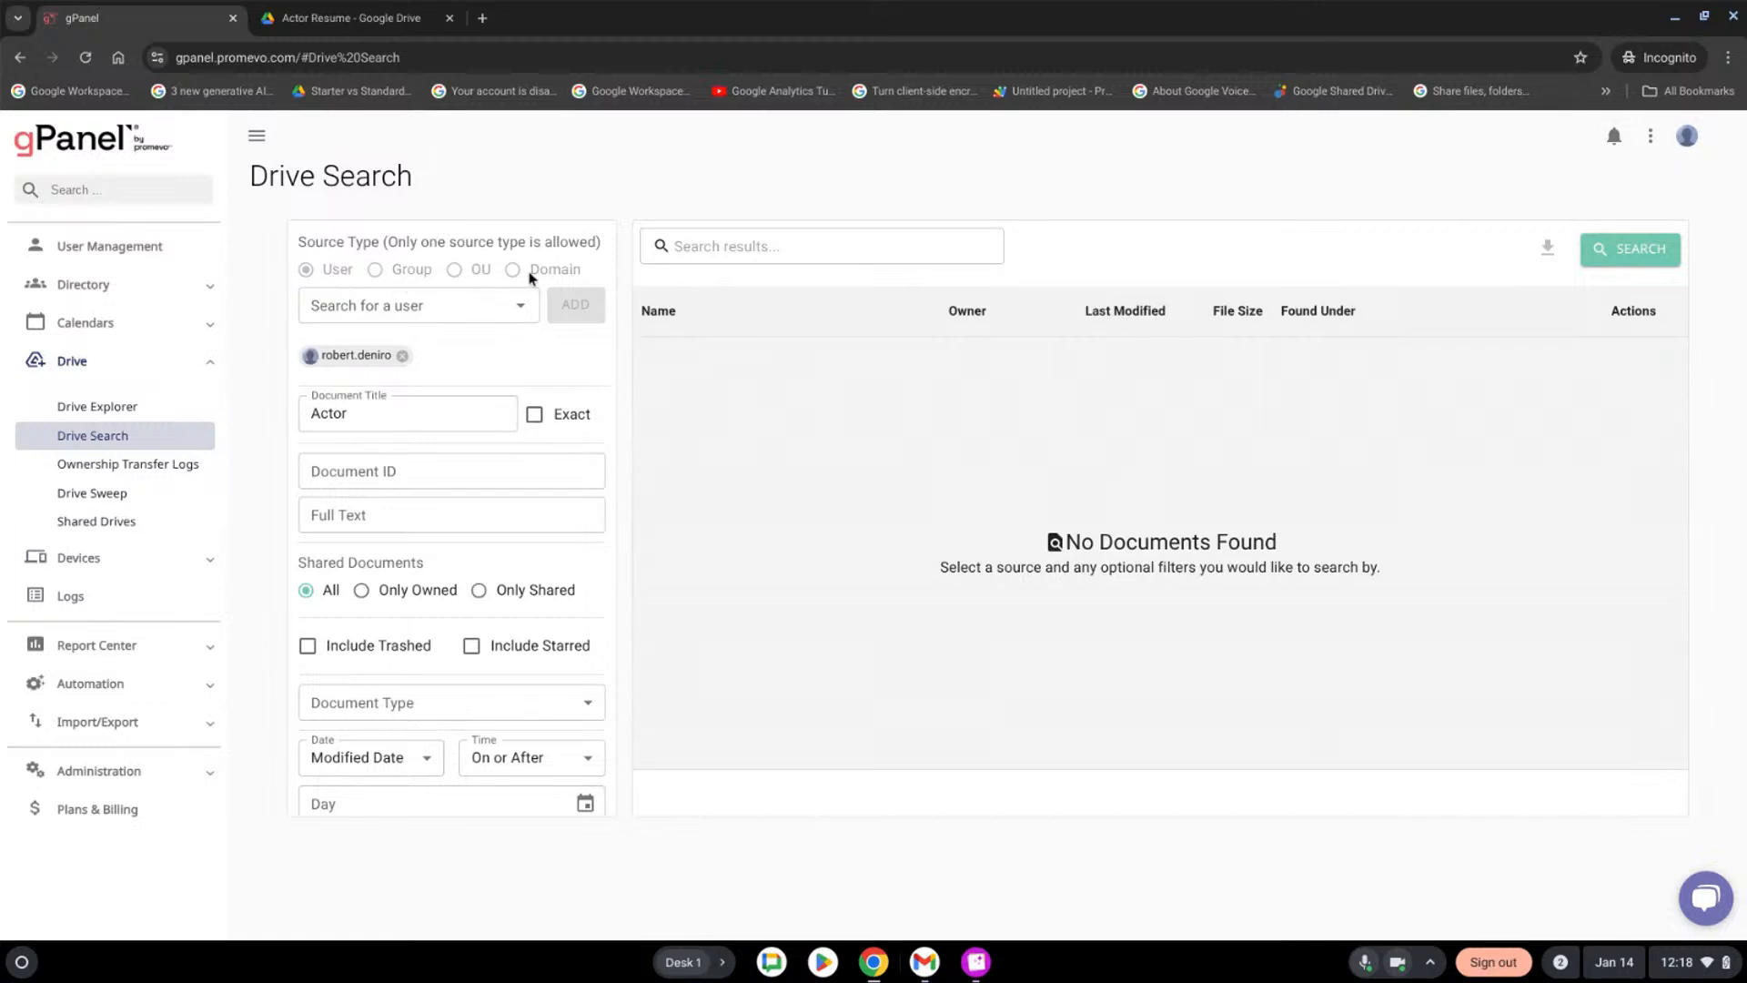
click(1628, 270)
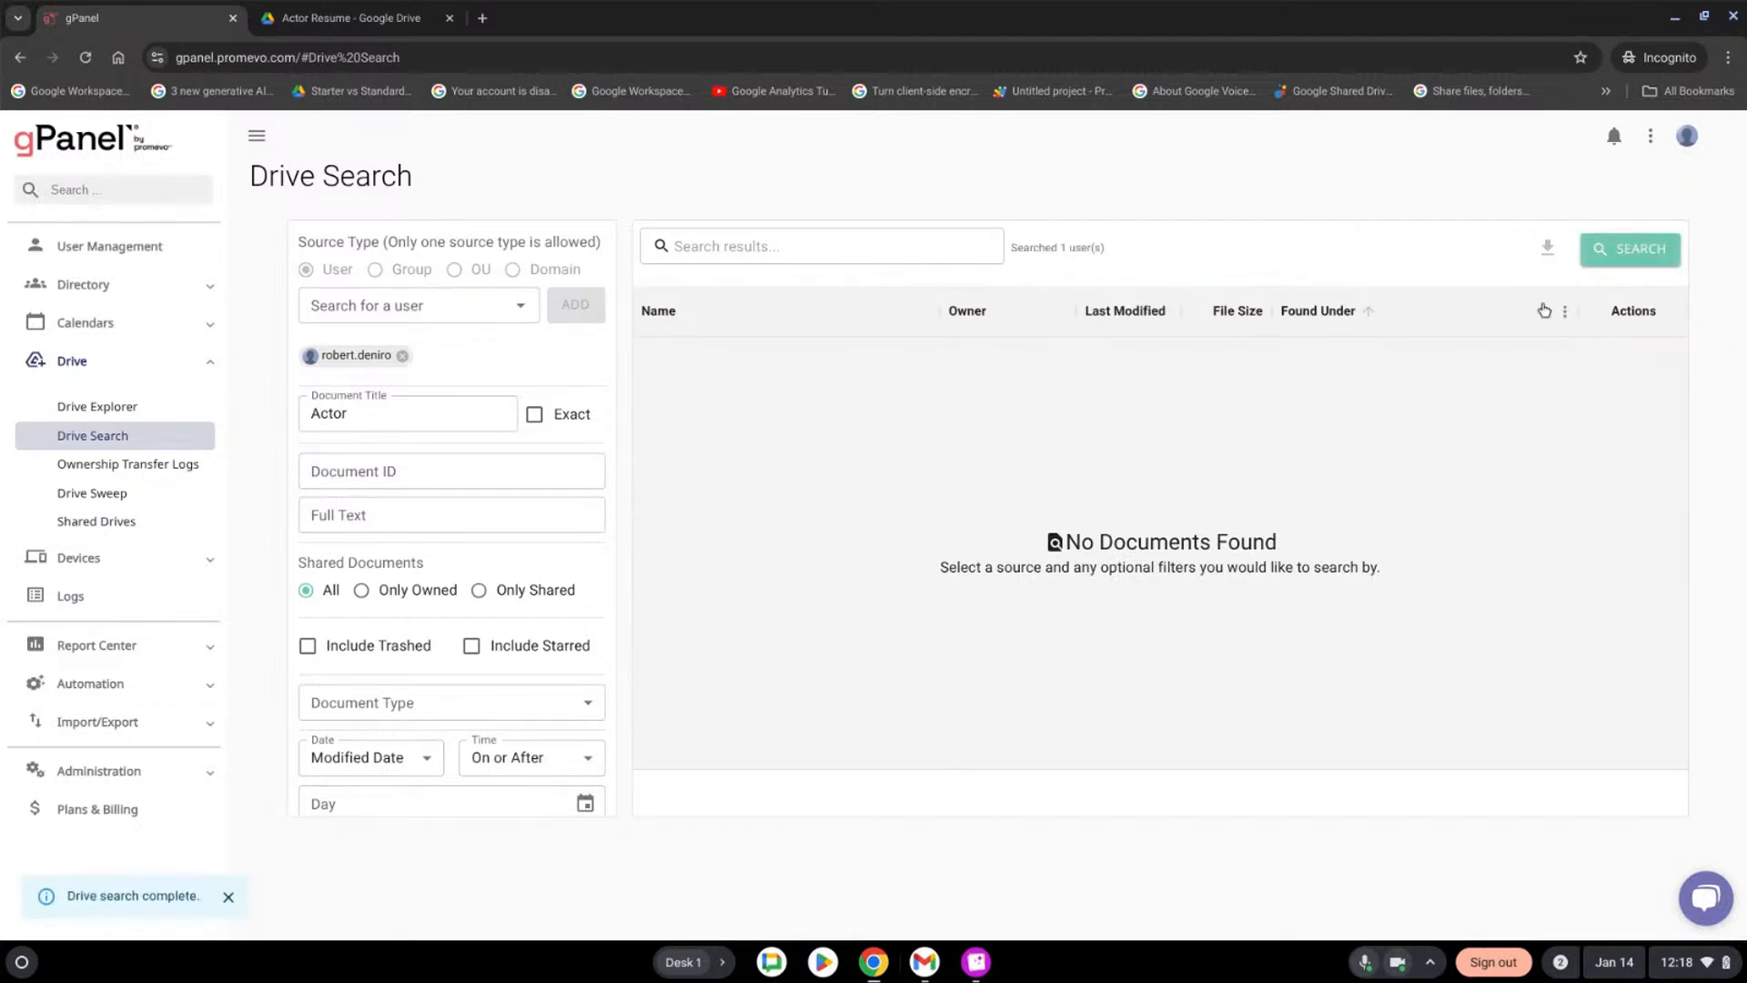
click(1628, 250)
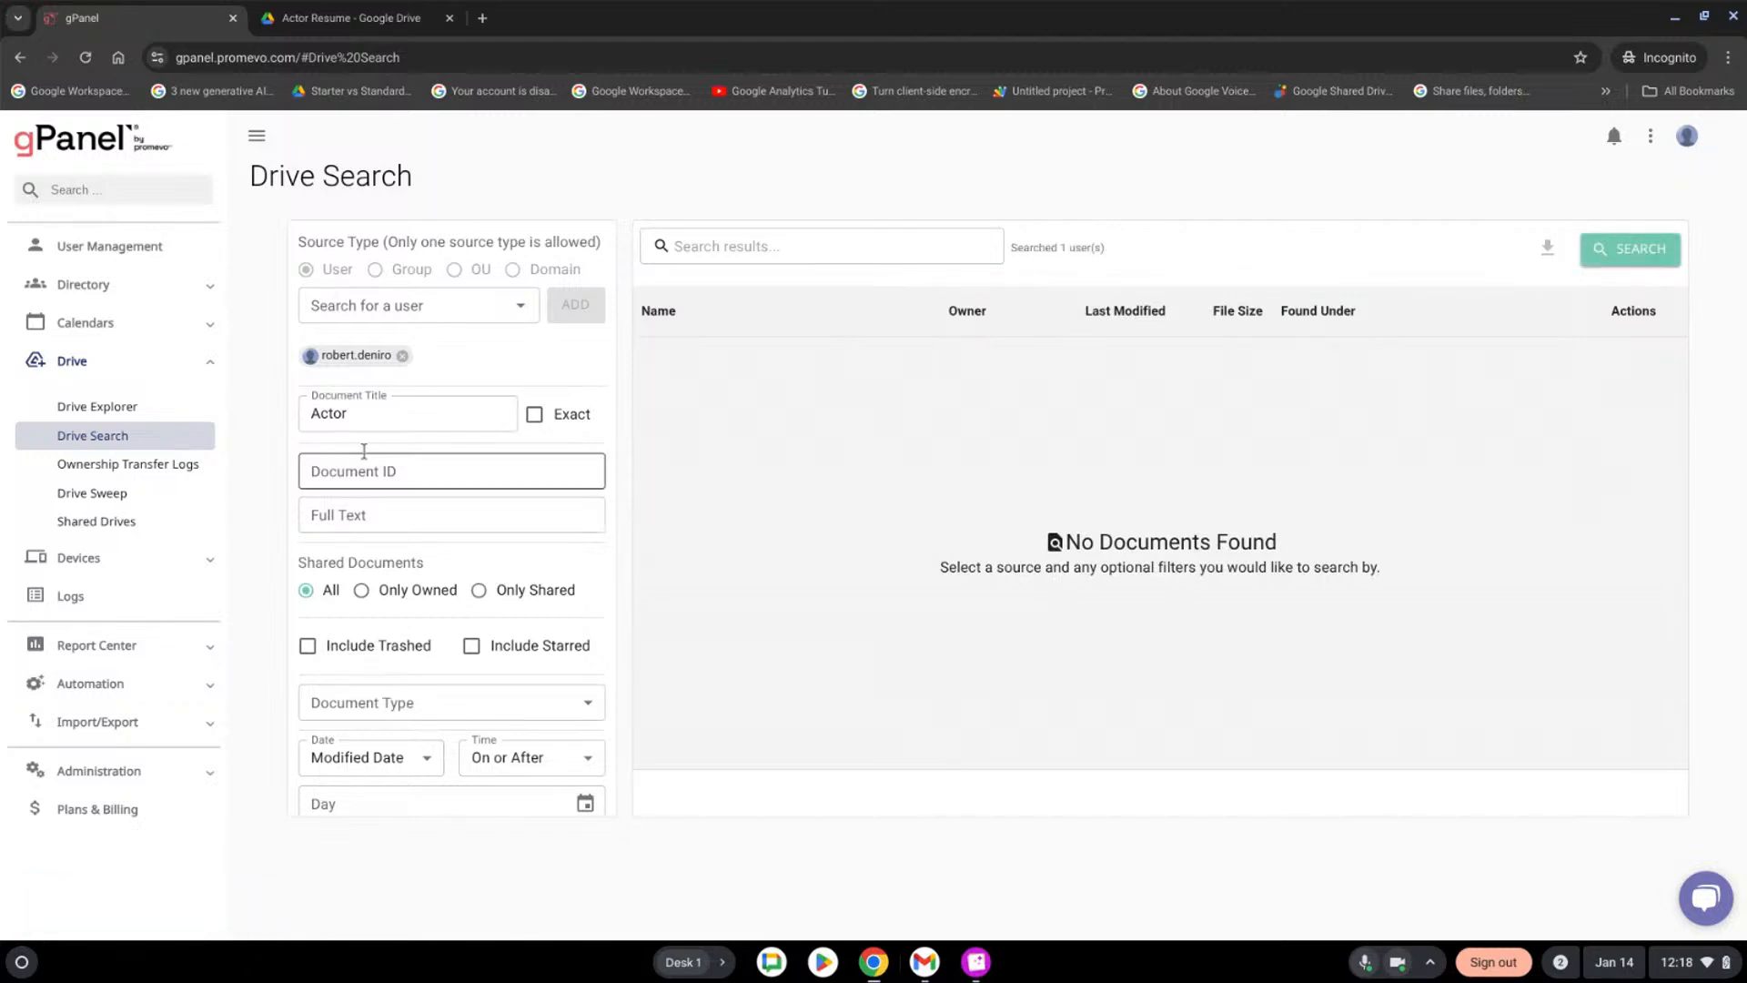
drag(427, 415, 262, 435)
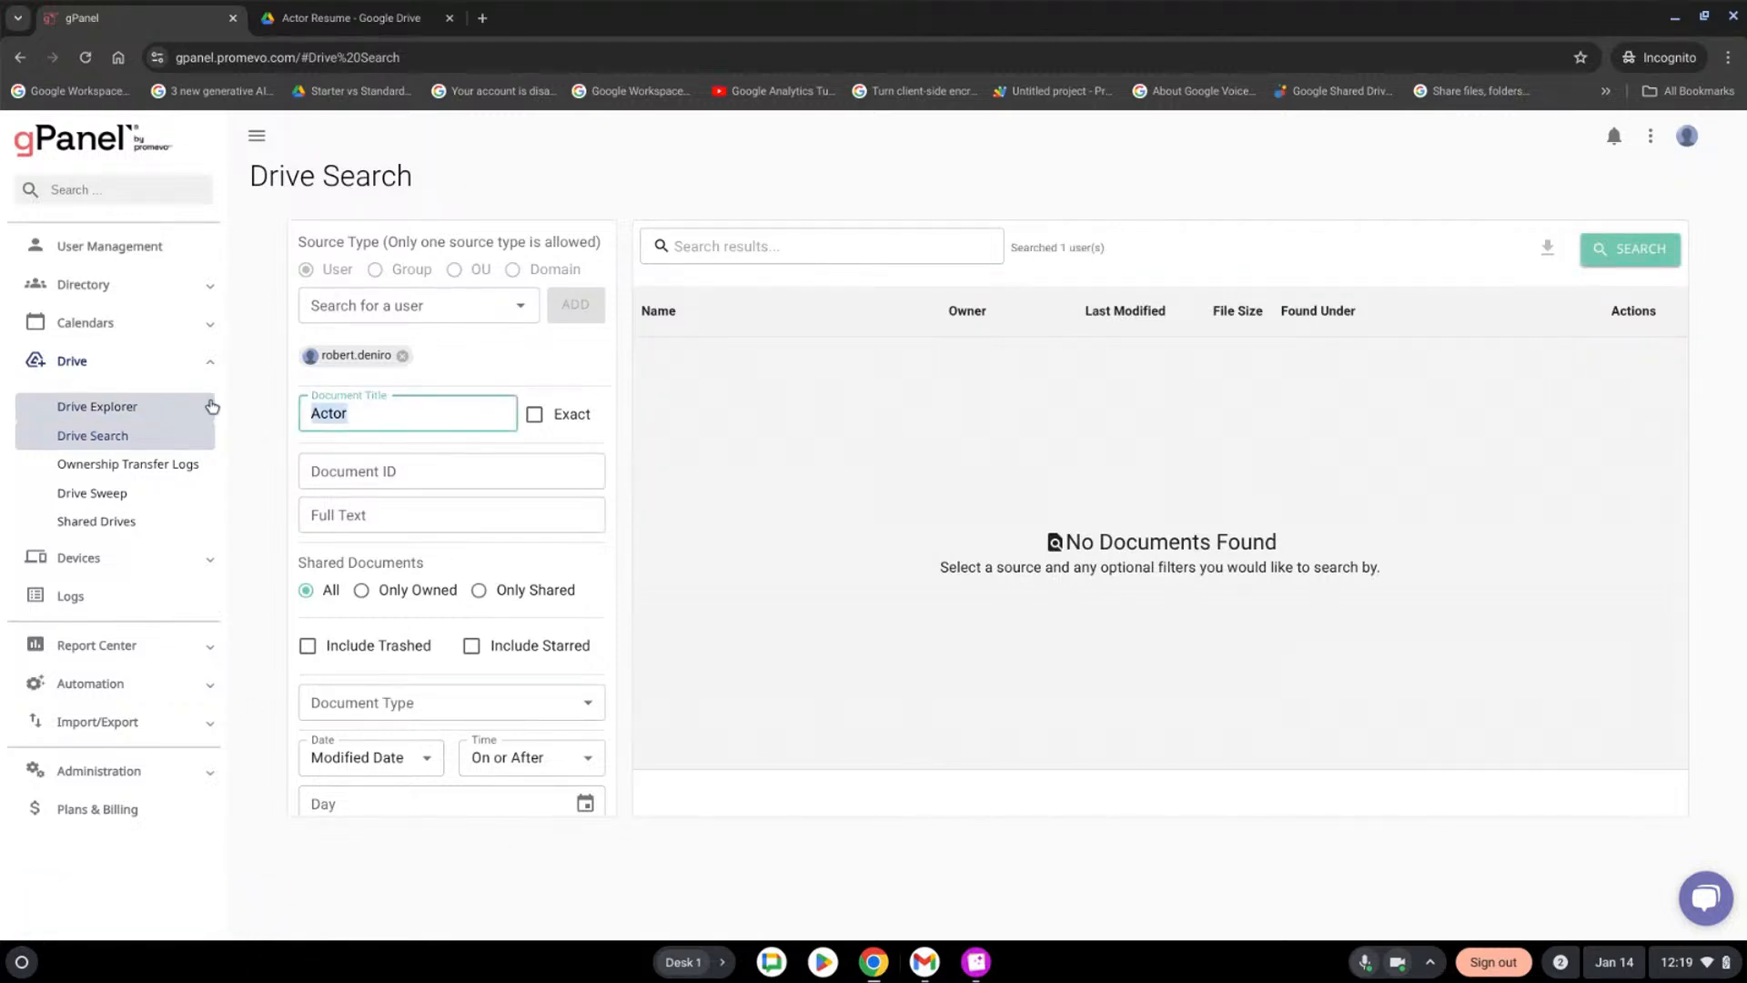
key(BackSpace)
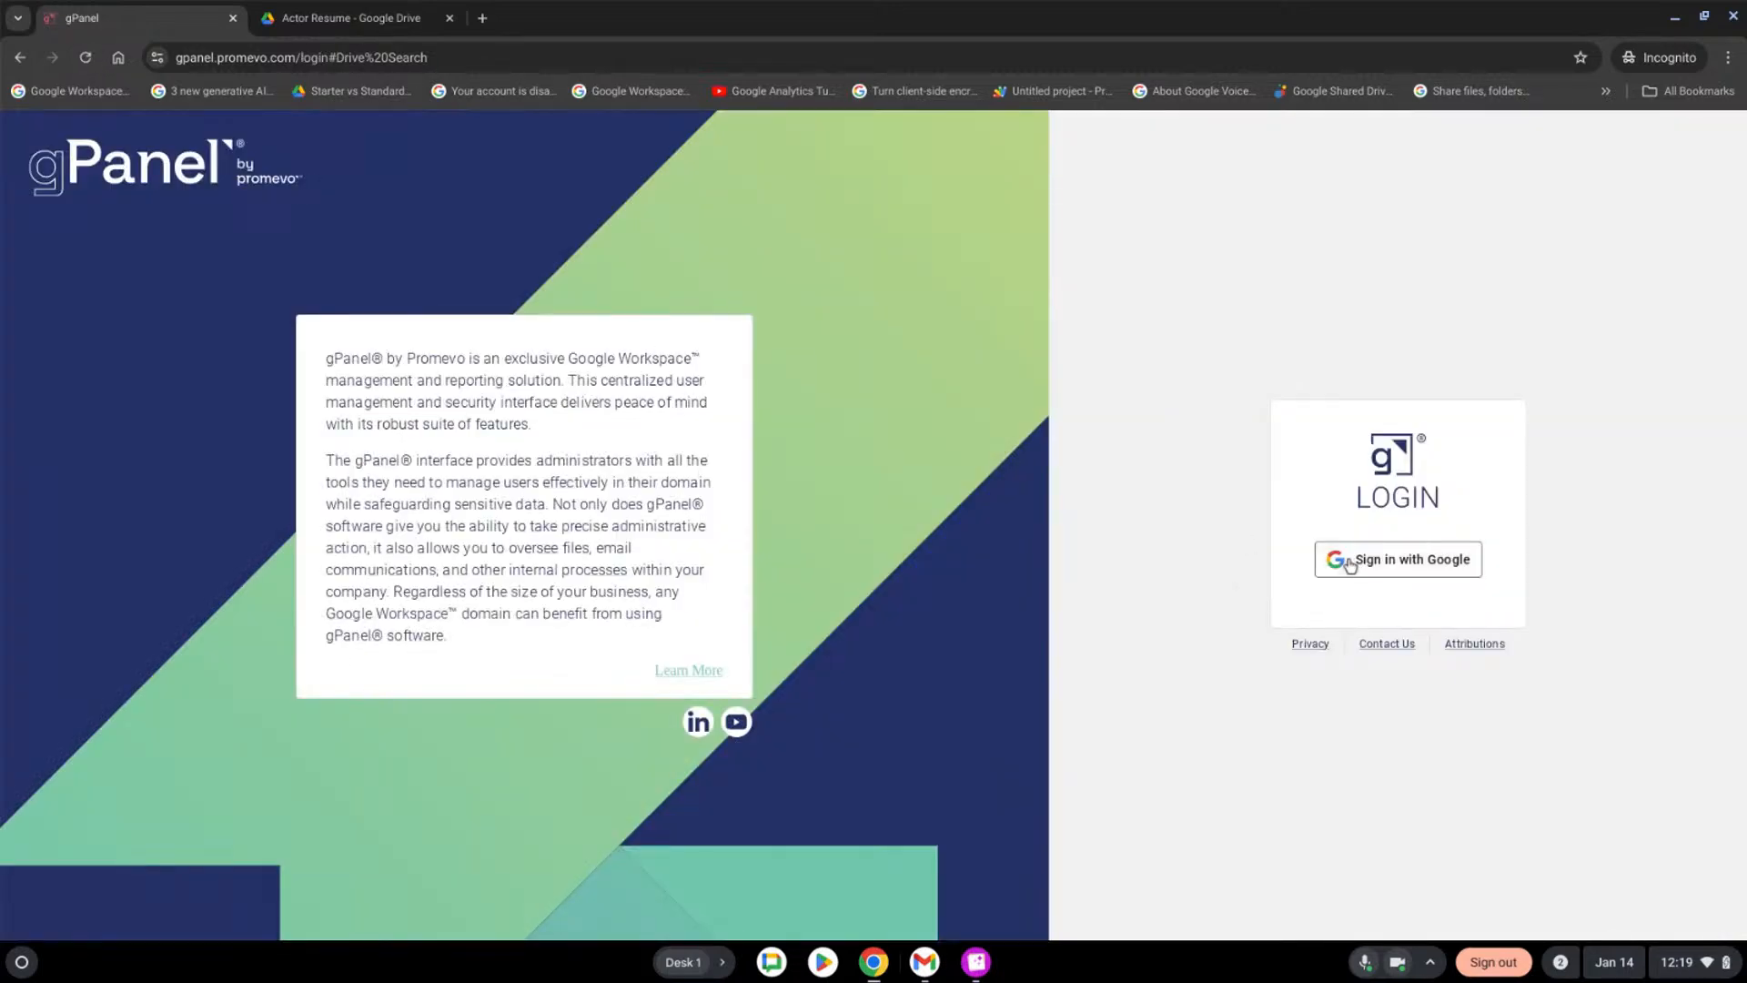
Sign back in to gPanel with Google and reopen Drive Search
click(1369, 559)
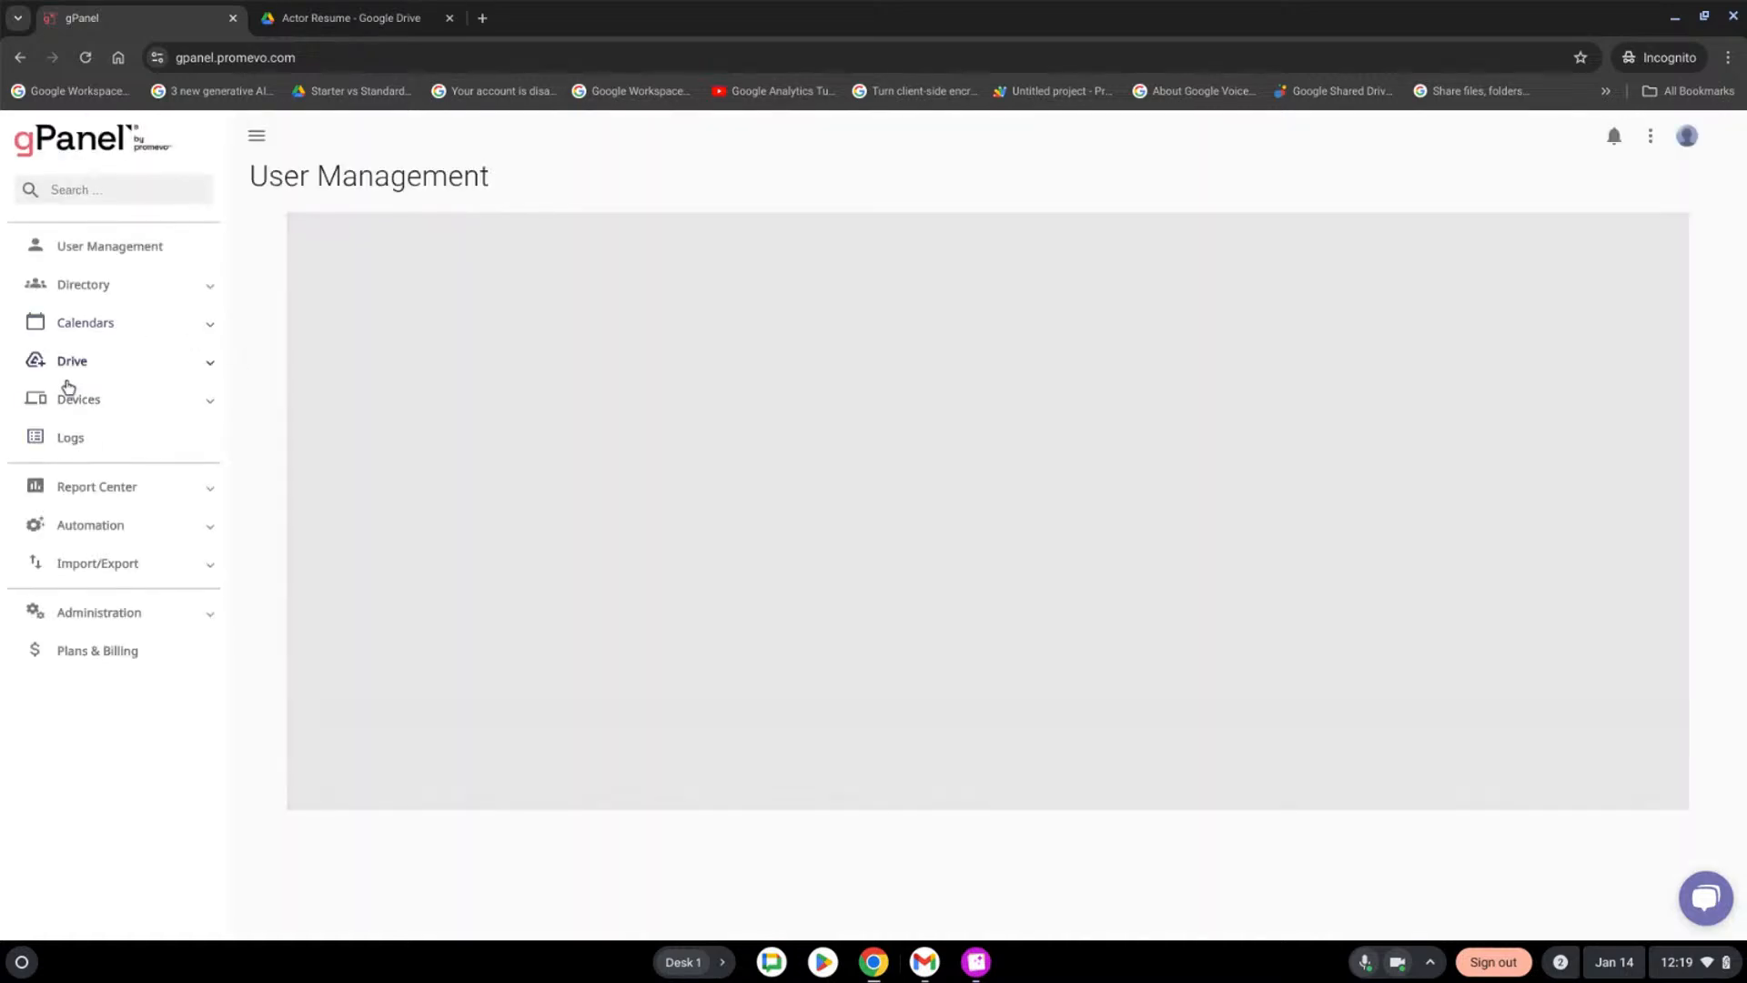
click(66, 362)
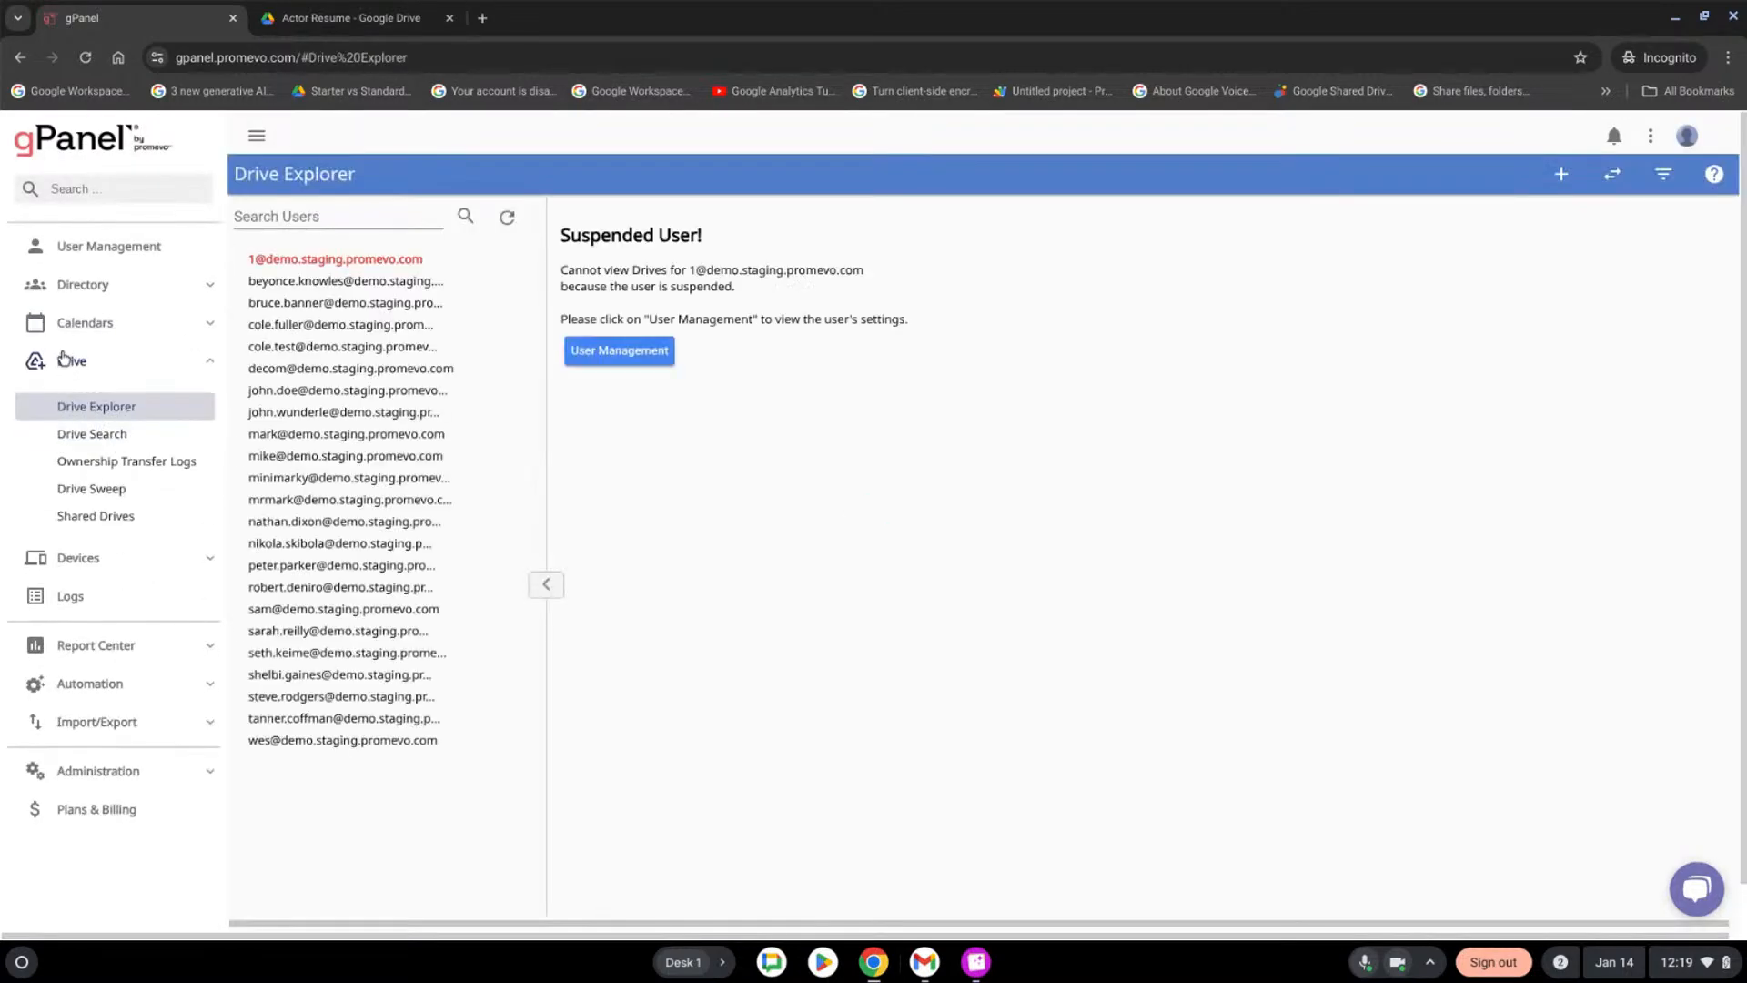
click(102, 435)
Try a Drive search for the document title Actor without a source selected
click(600, 212)
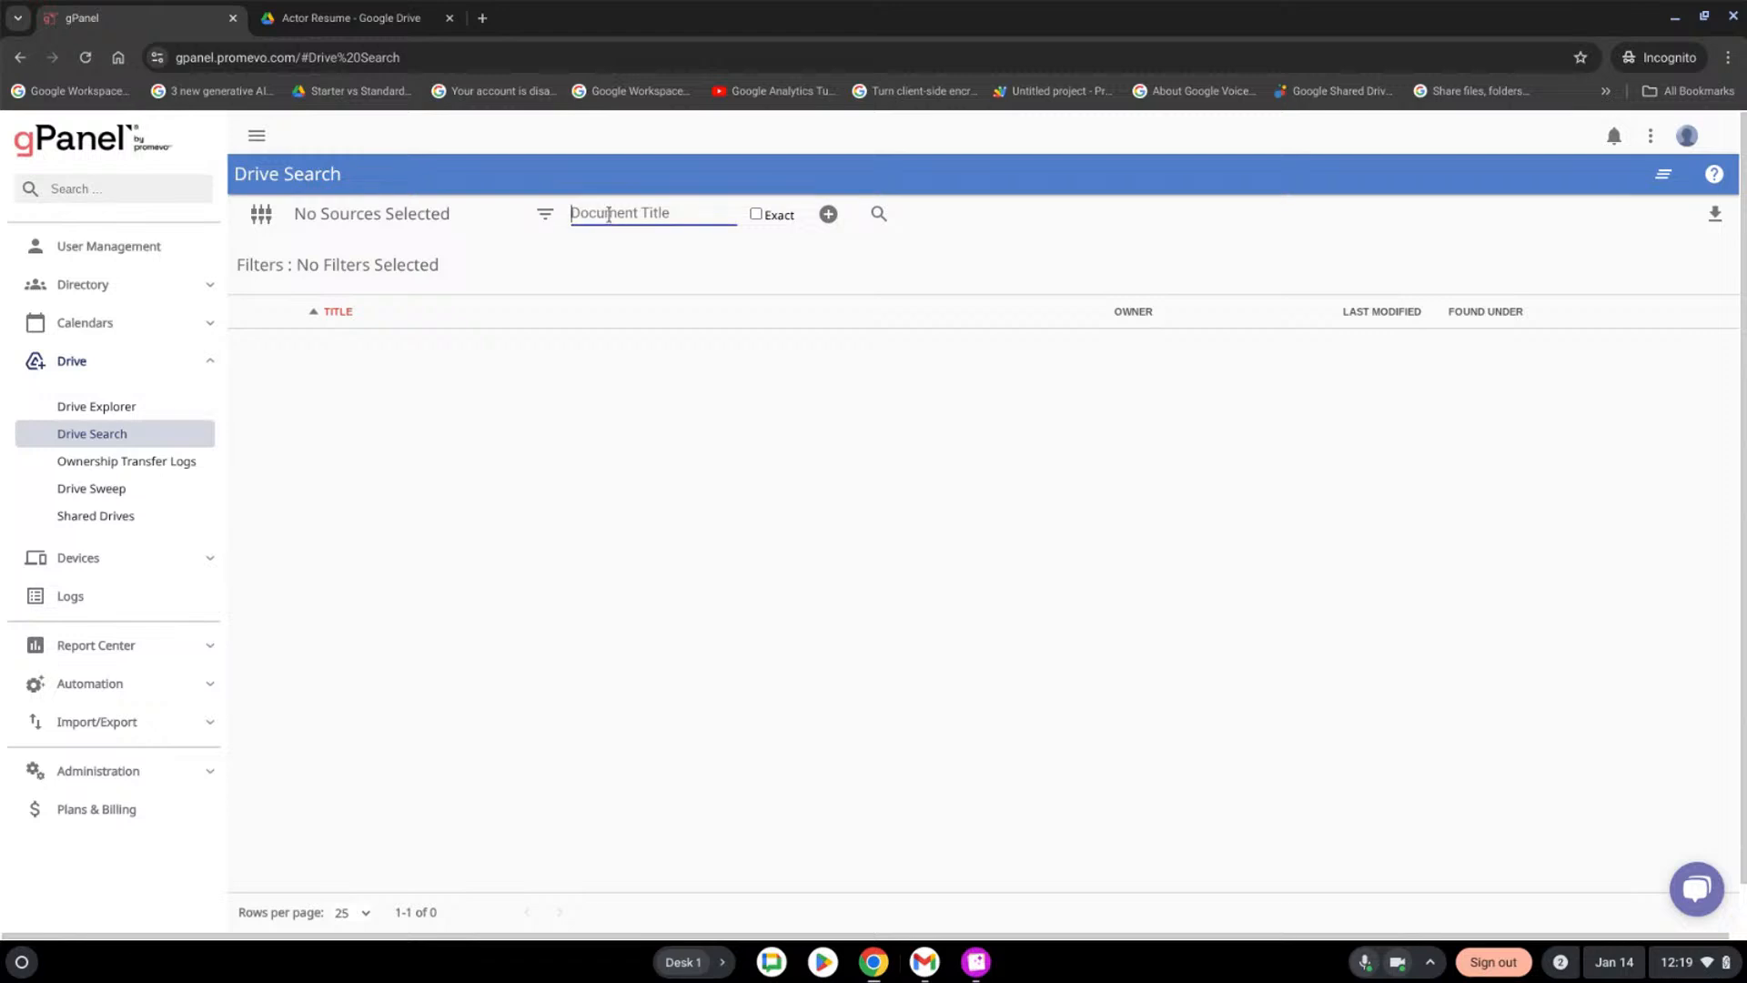
text(Actor)
click(879, 213)
Choose the user as the source in the Source Picker, rerun the Actor title search, and stop it
click(262, 214)
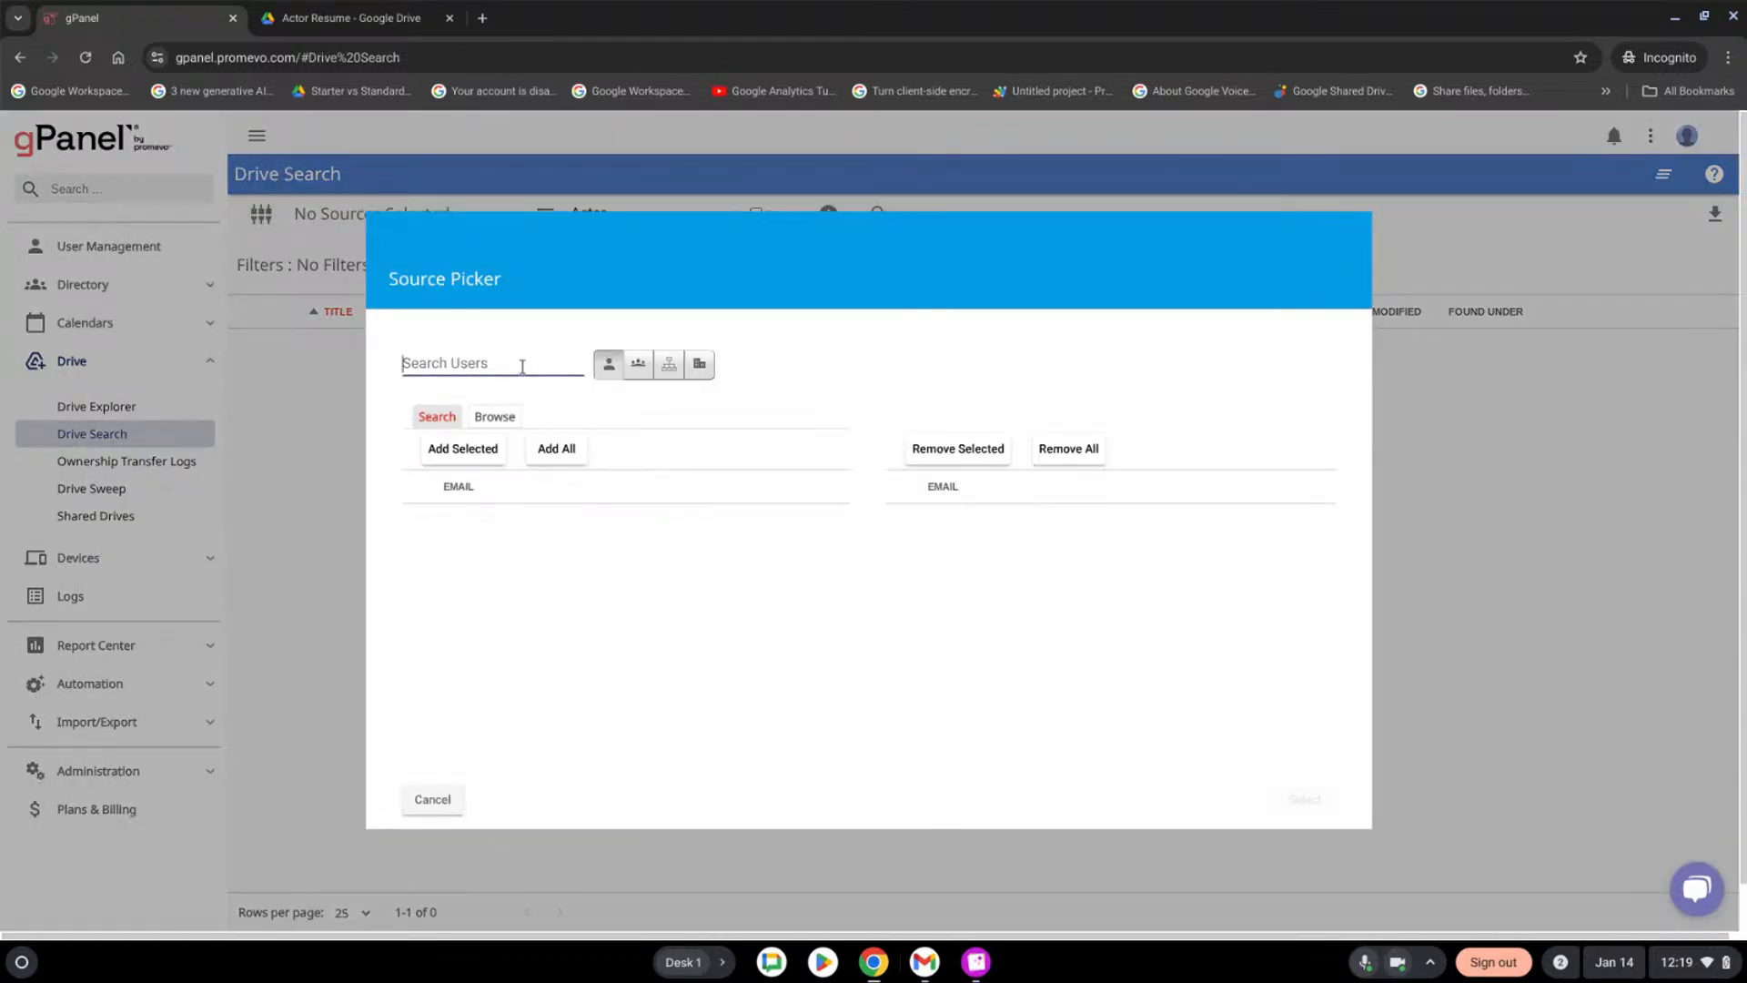
text(robert)
click(415, 518)
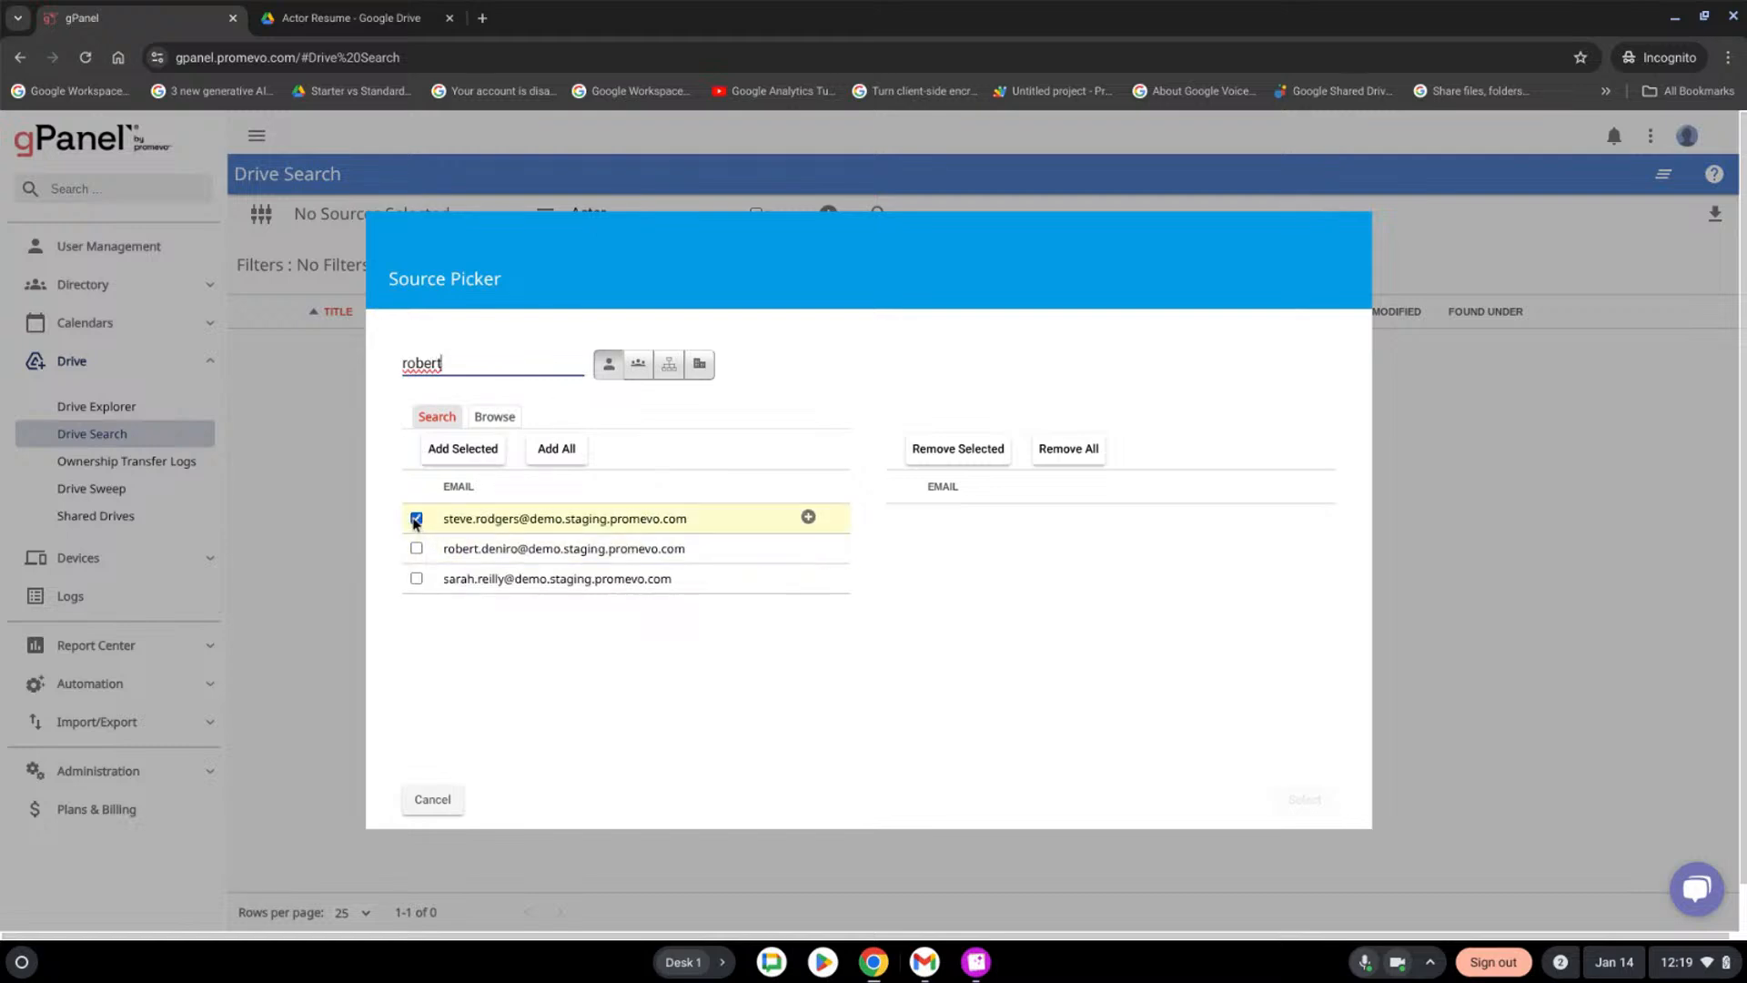
click(417, 520)
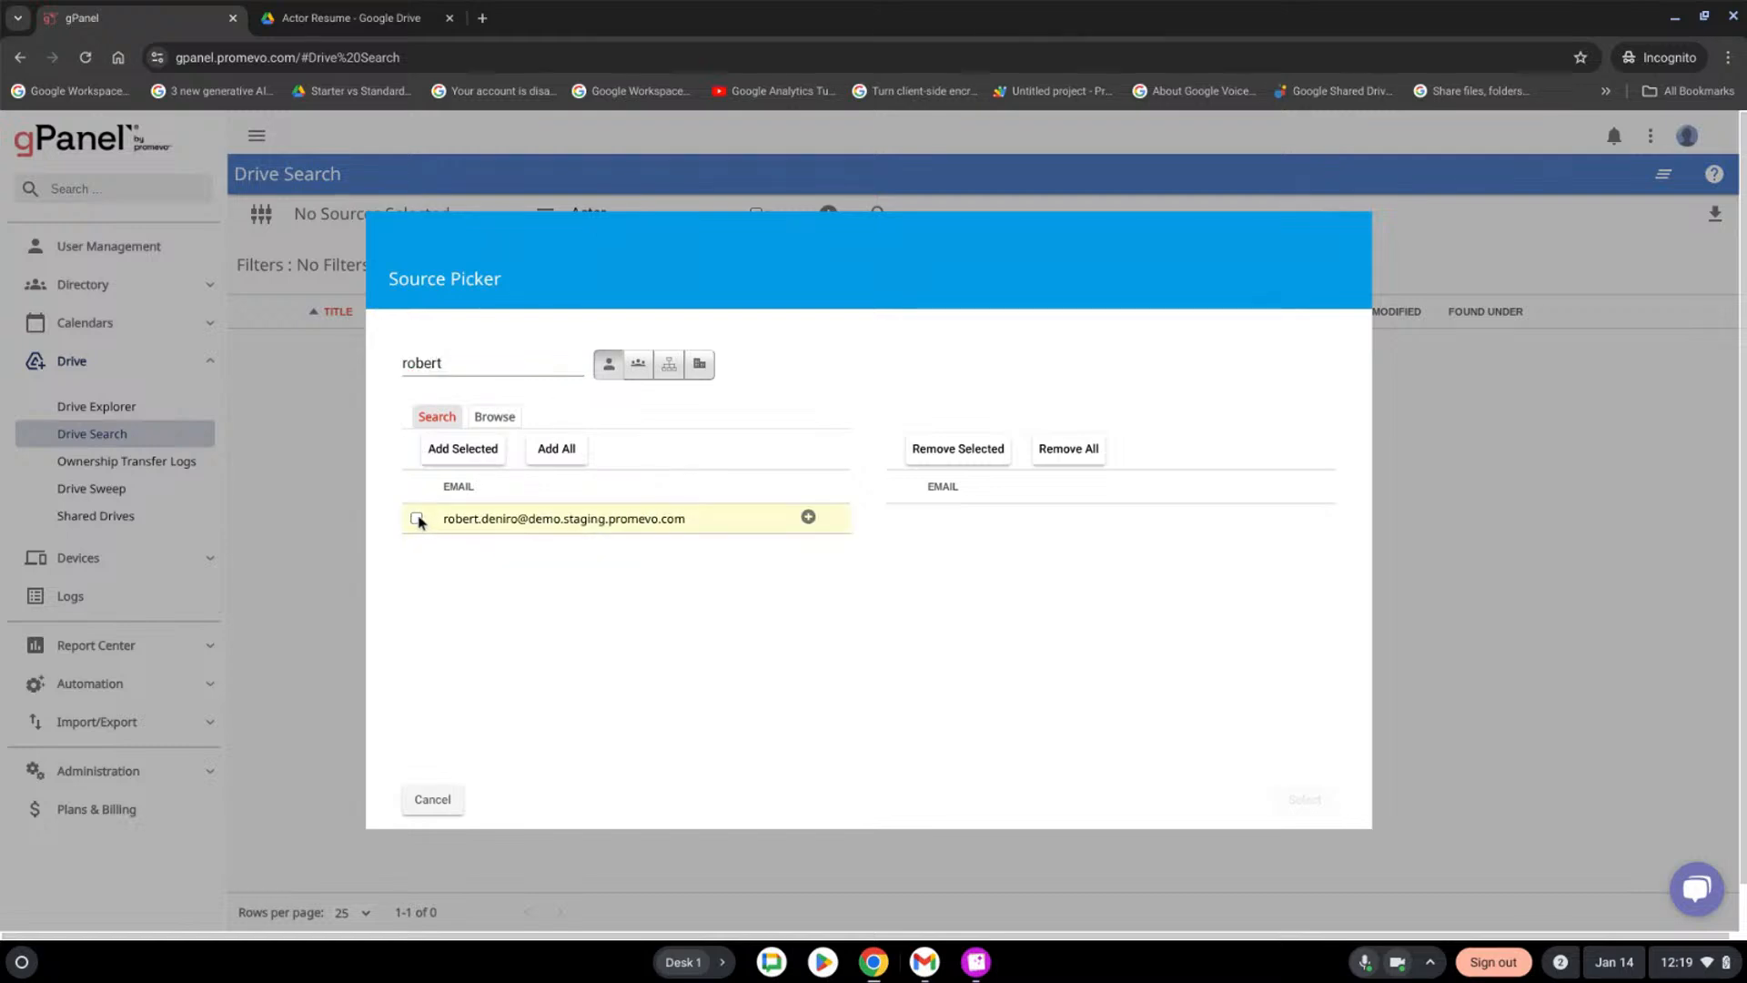
click(417, 519)
click(482, 451)
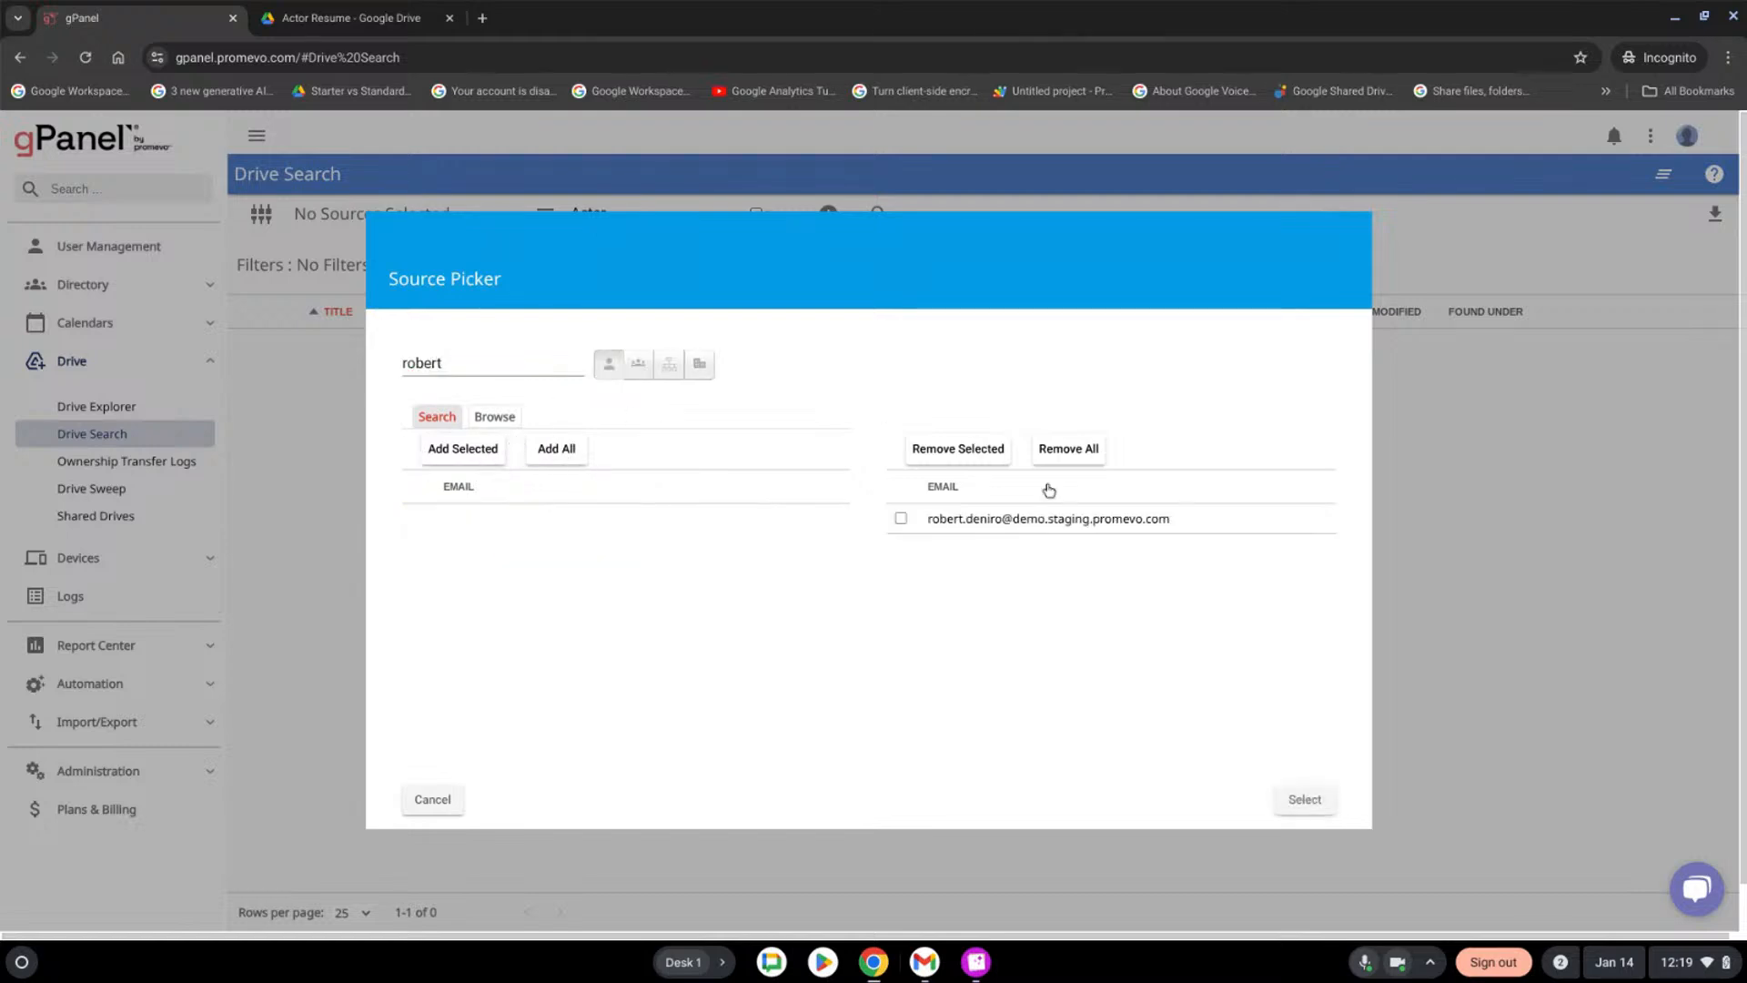
click(1283, 806)
click(877, 217)
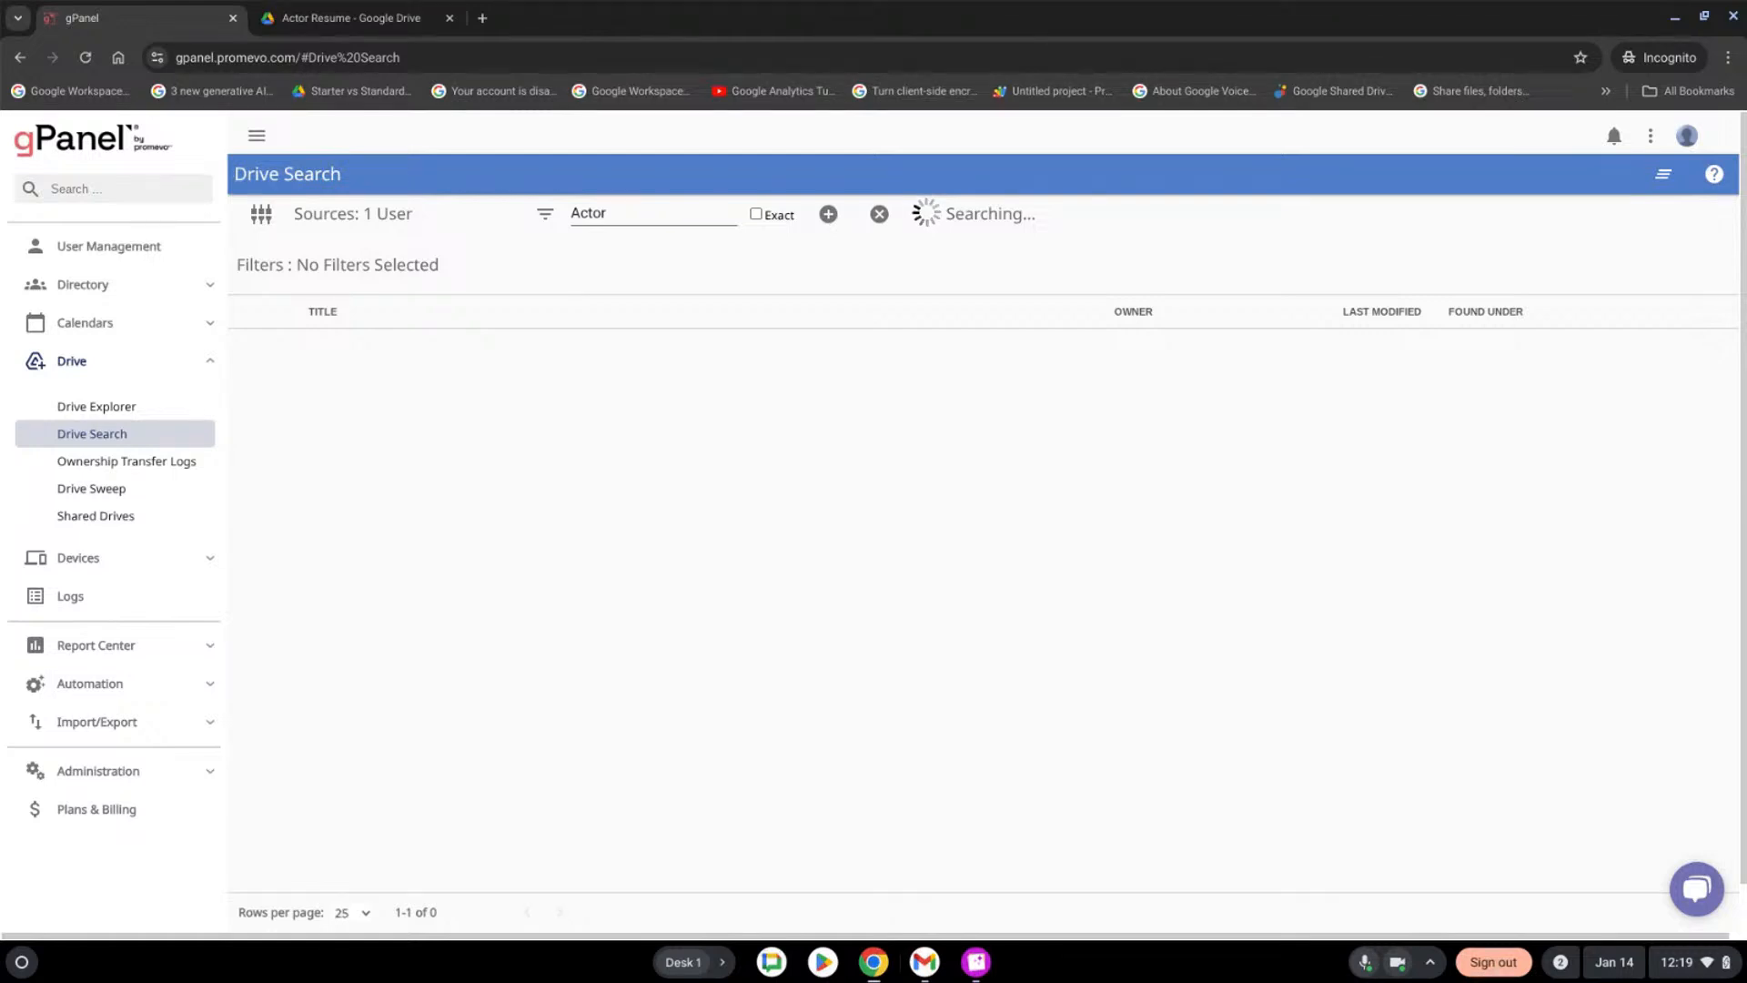
click(879, 214)
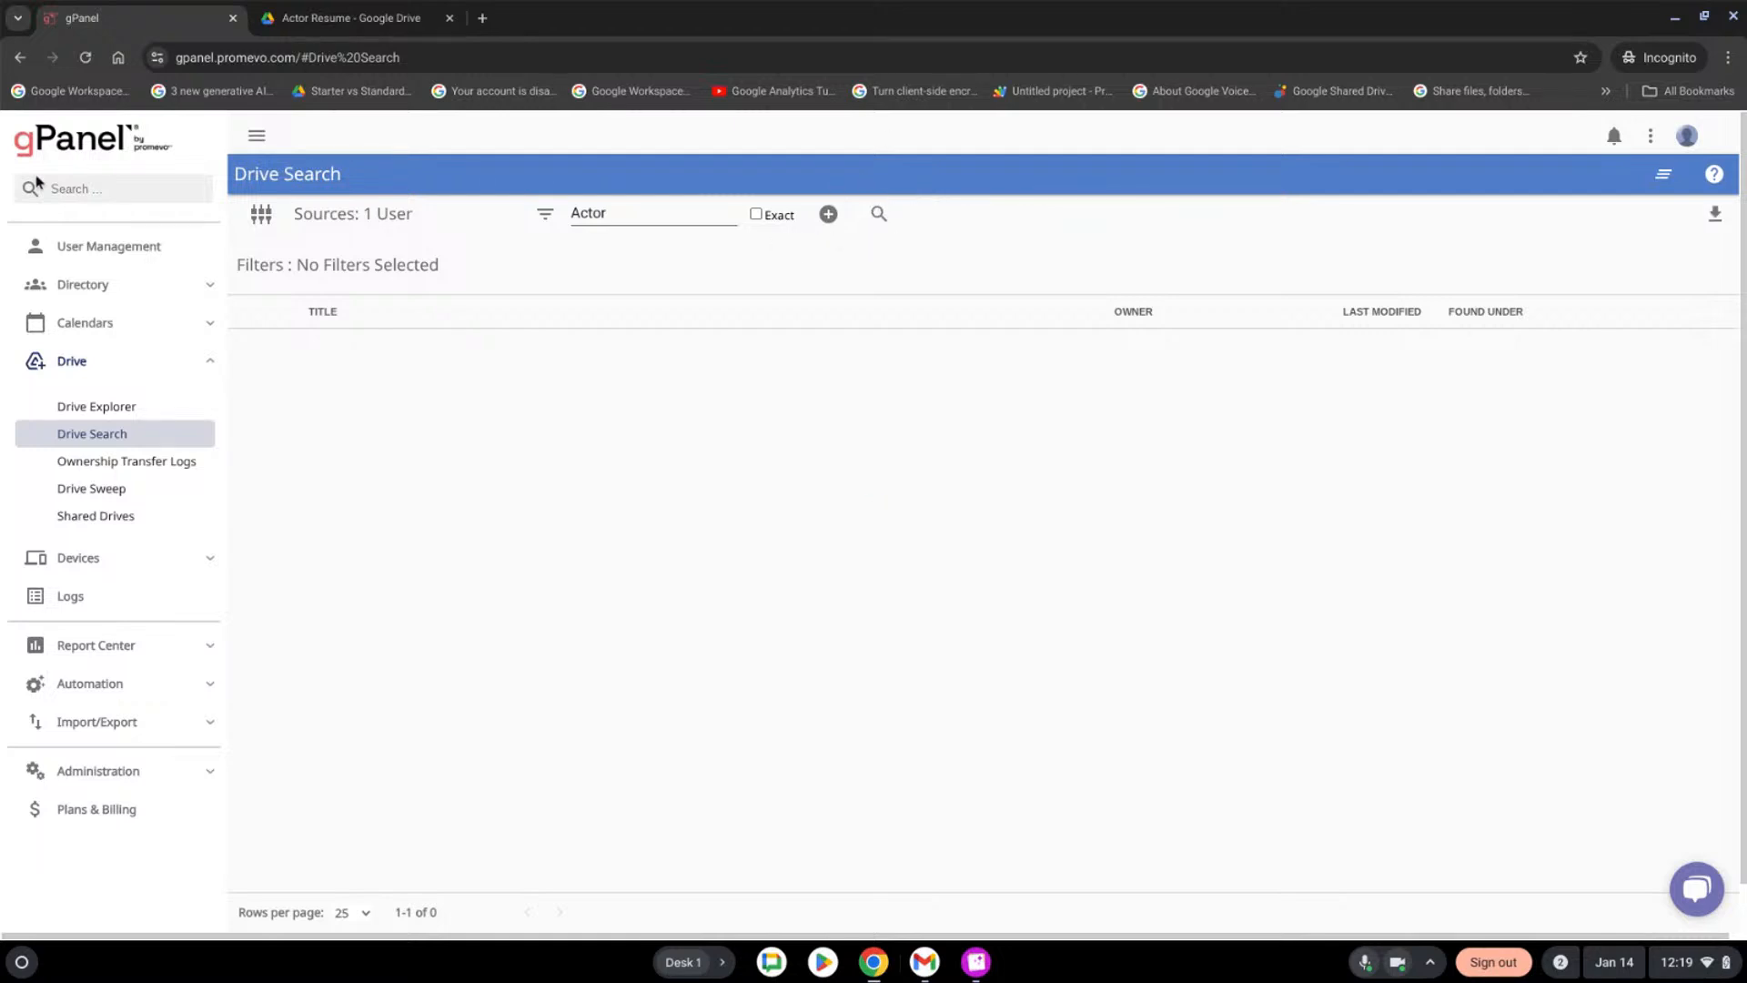
View the Shared Drives list and the Drive Sweep page
scroll(146, 437, down, 1)
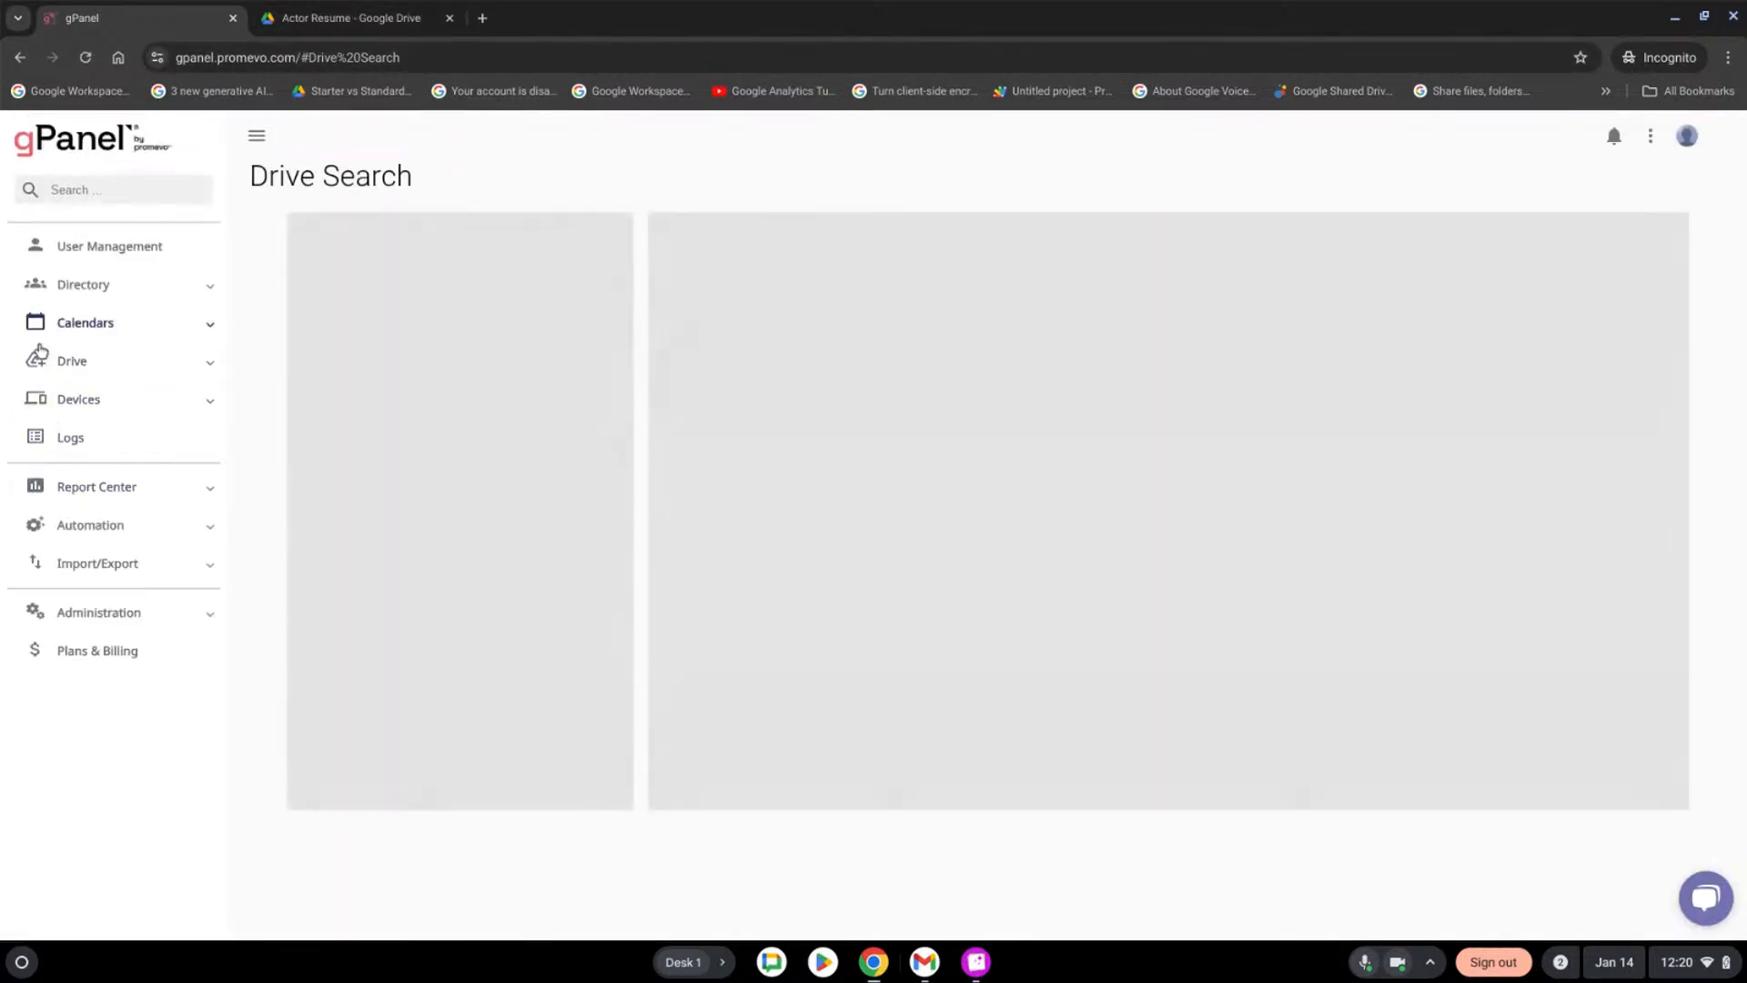
click(68, 360)
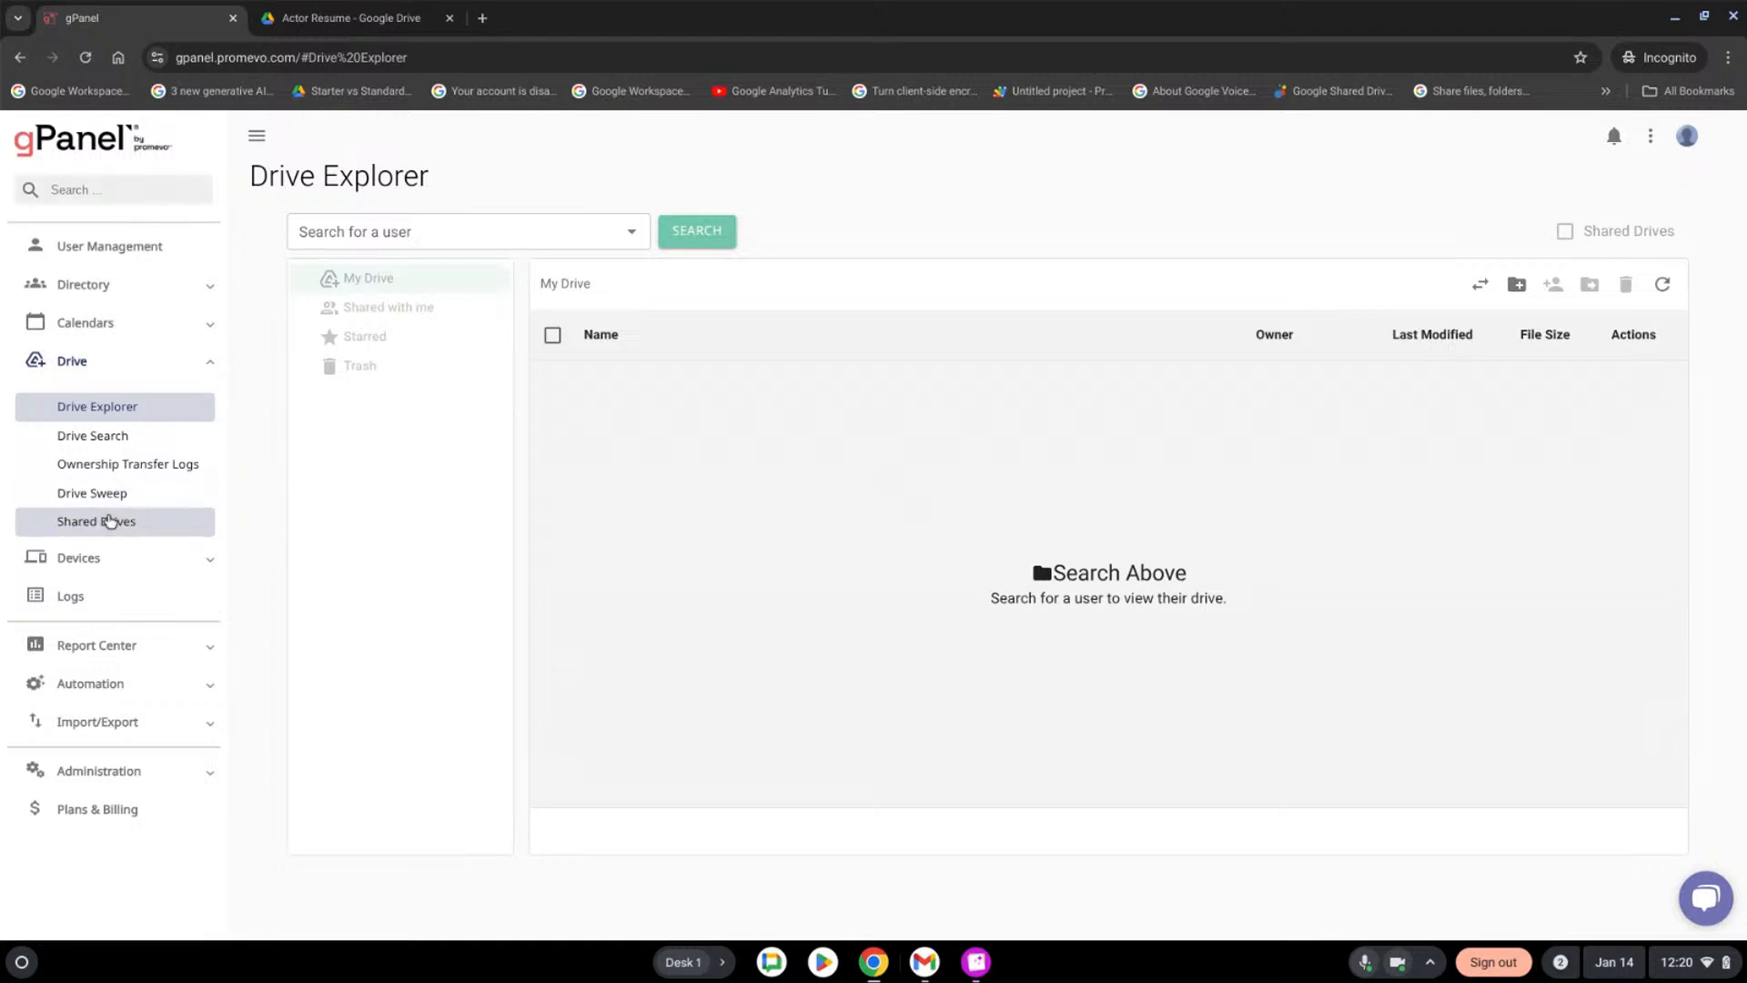
click(90, 522)
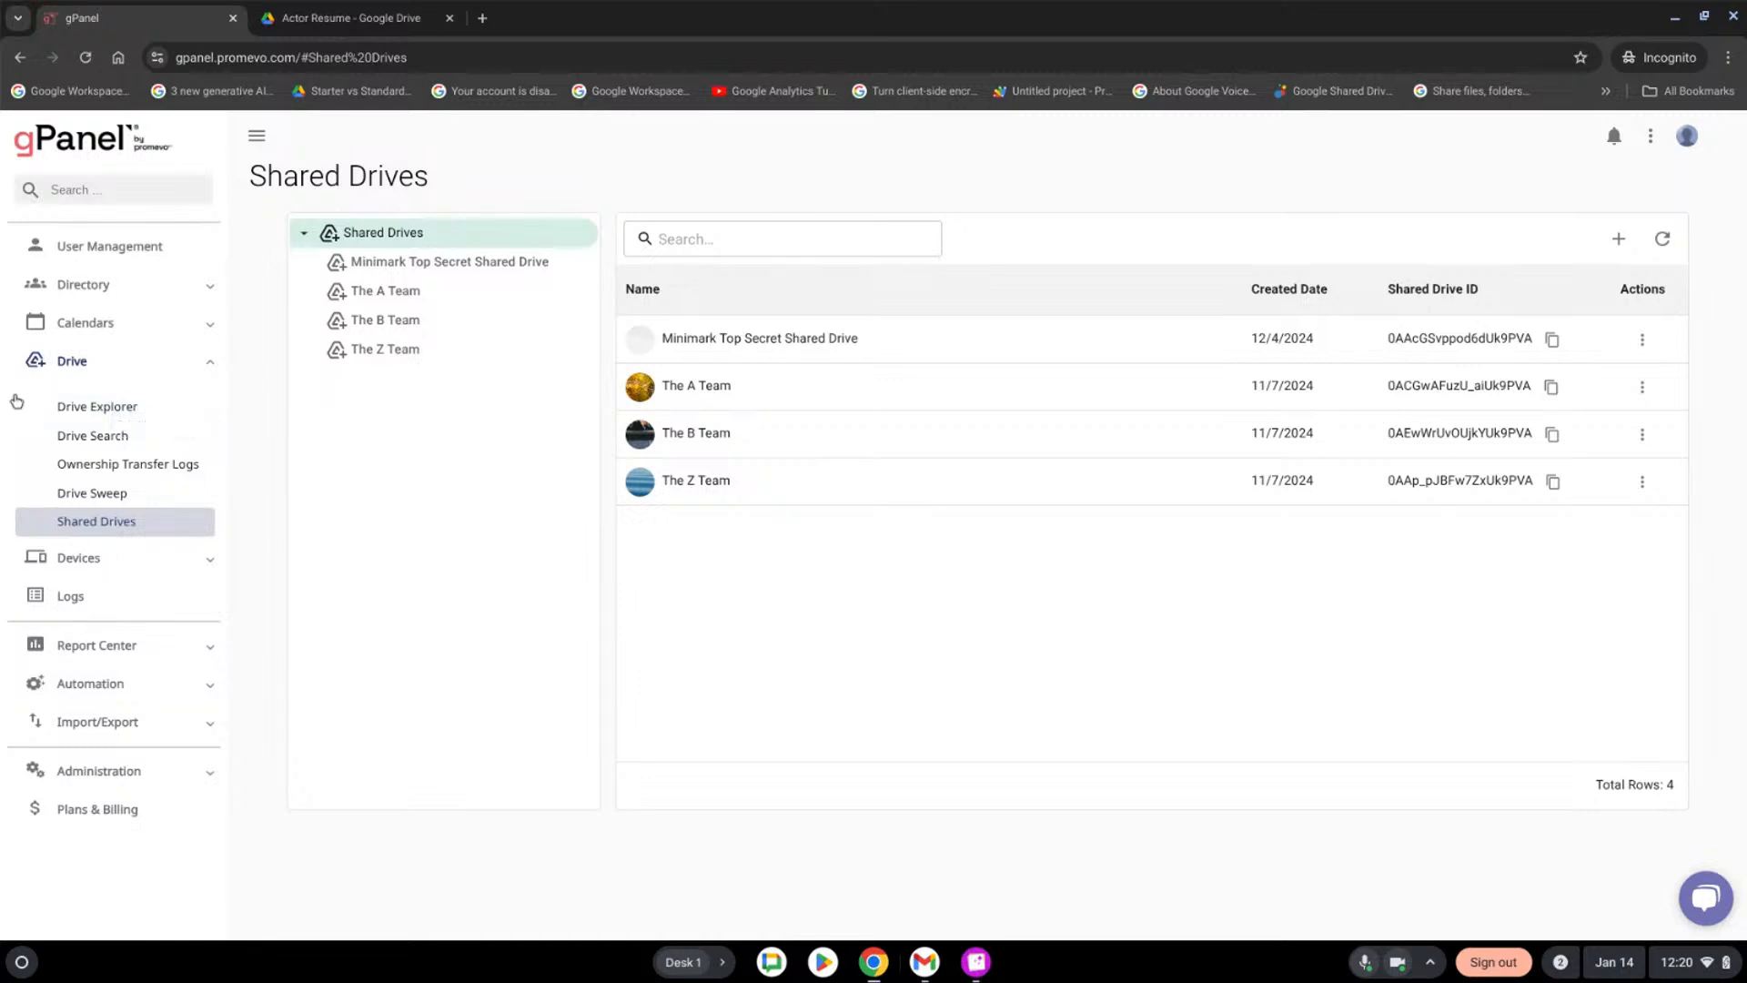
click(111, 499)
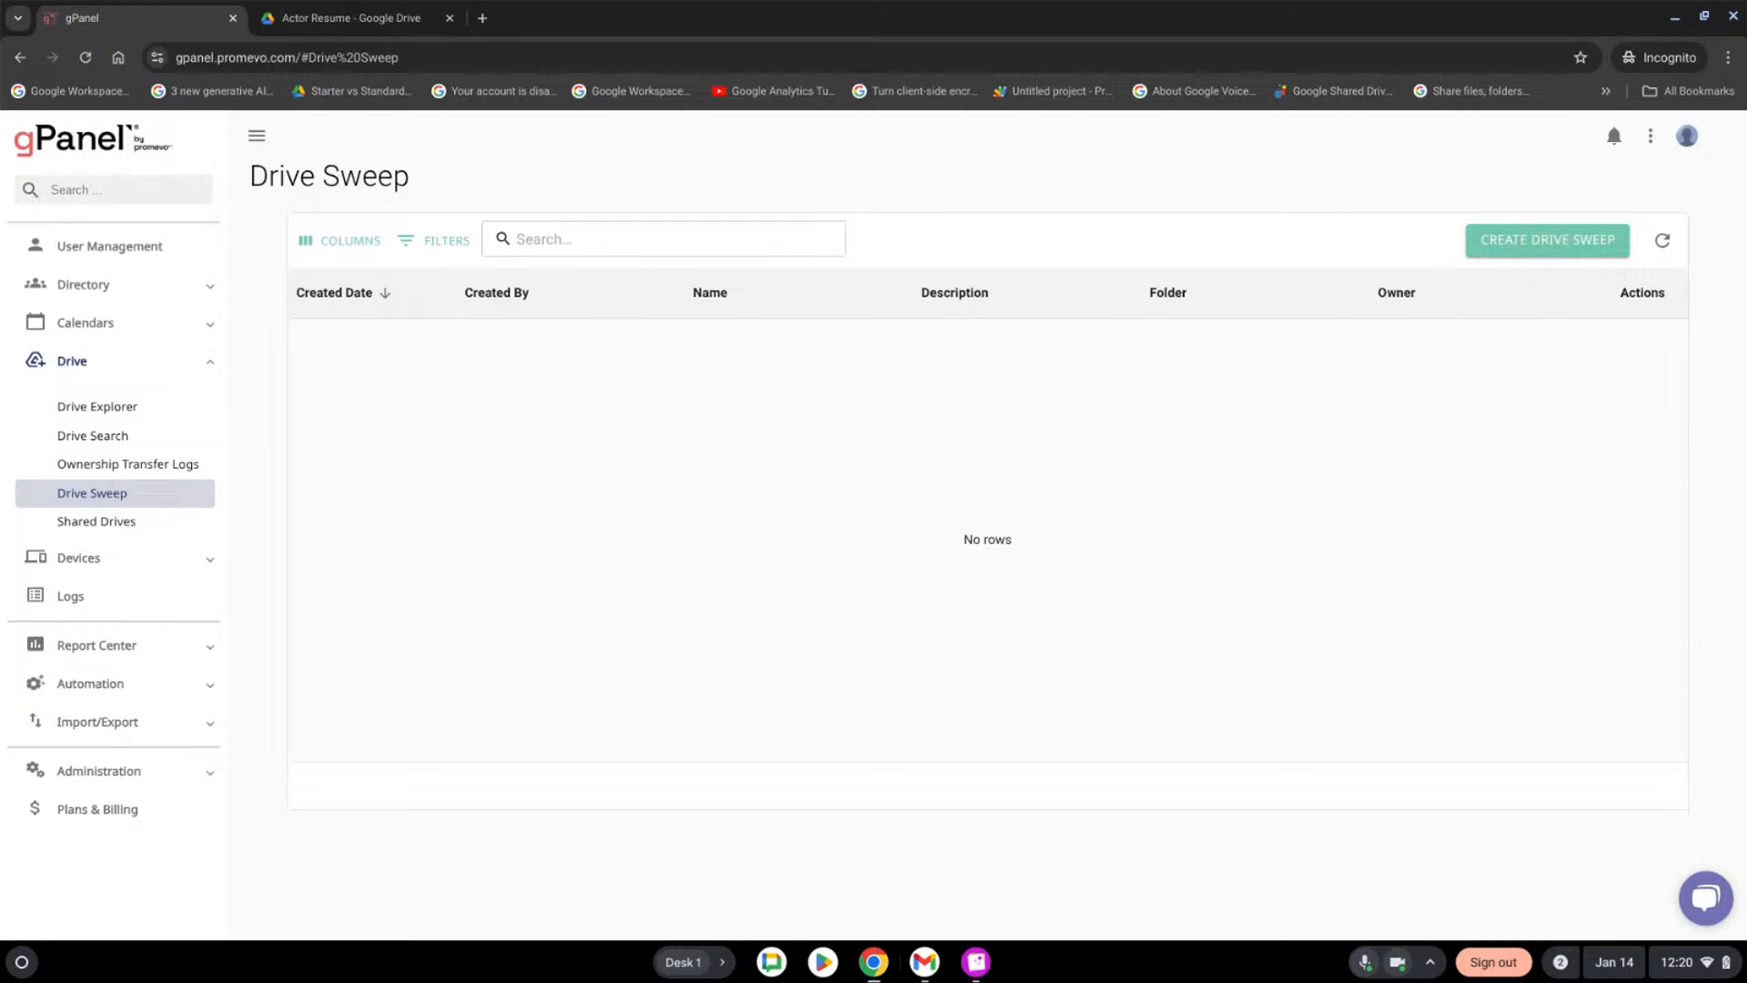
Examine the member role choices for Minimark Top Secret Shared Drive, and close member management without changes
click(84, 524)
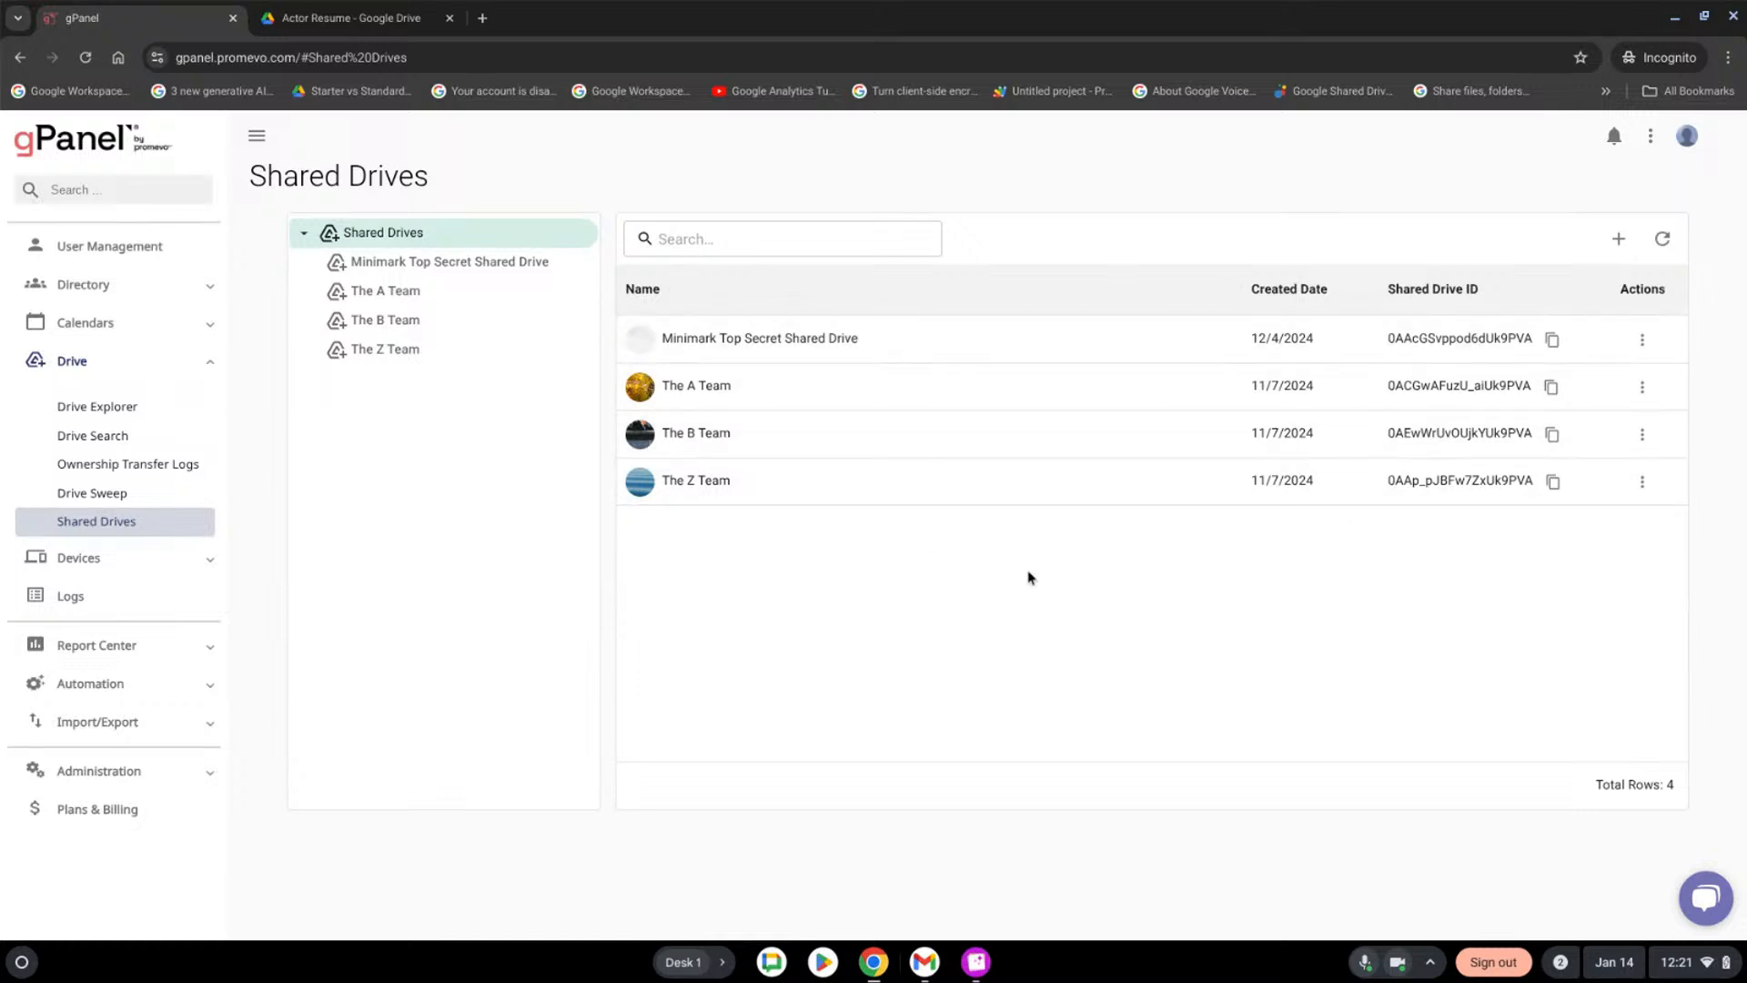
click(1641, 341)
click(1585, 373)
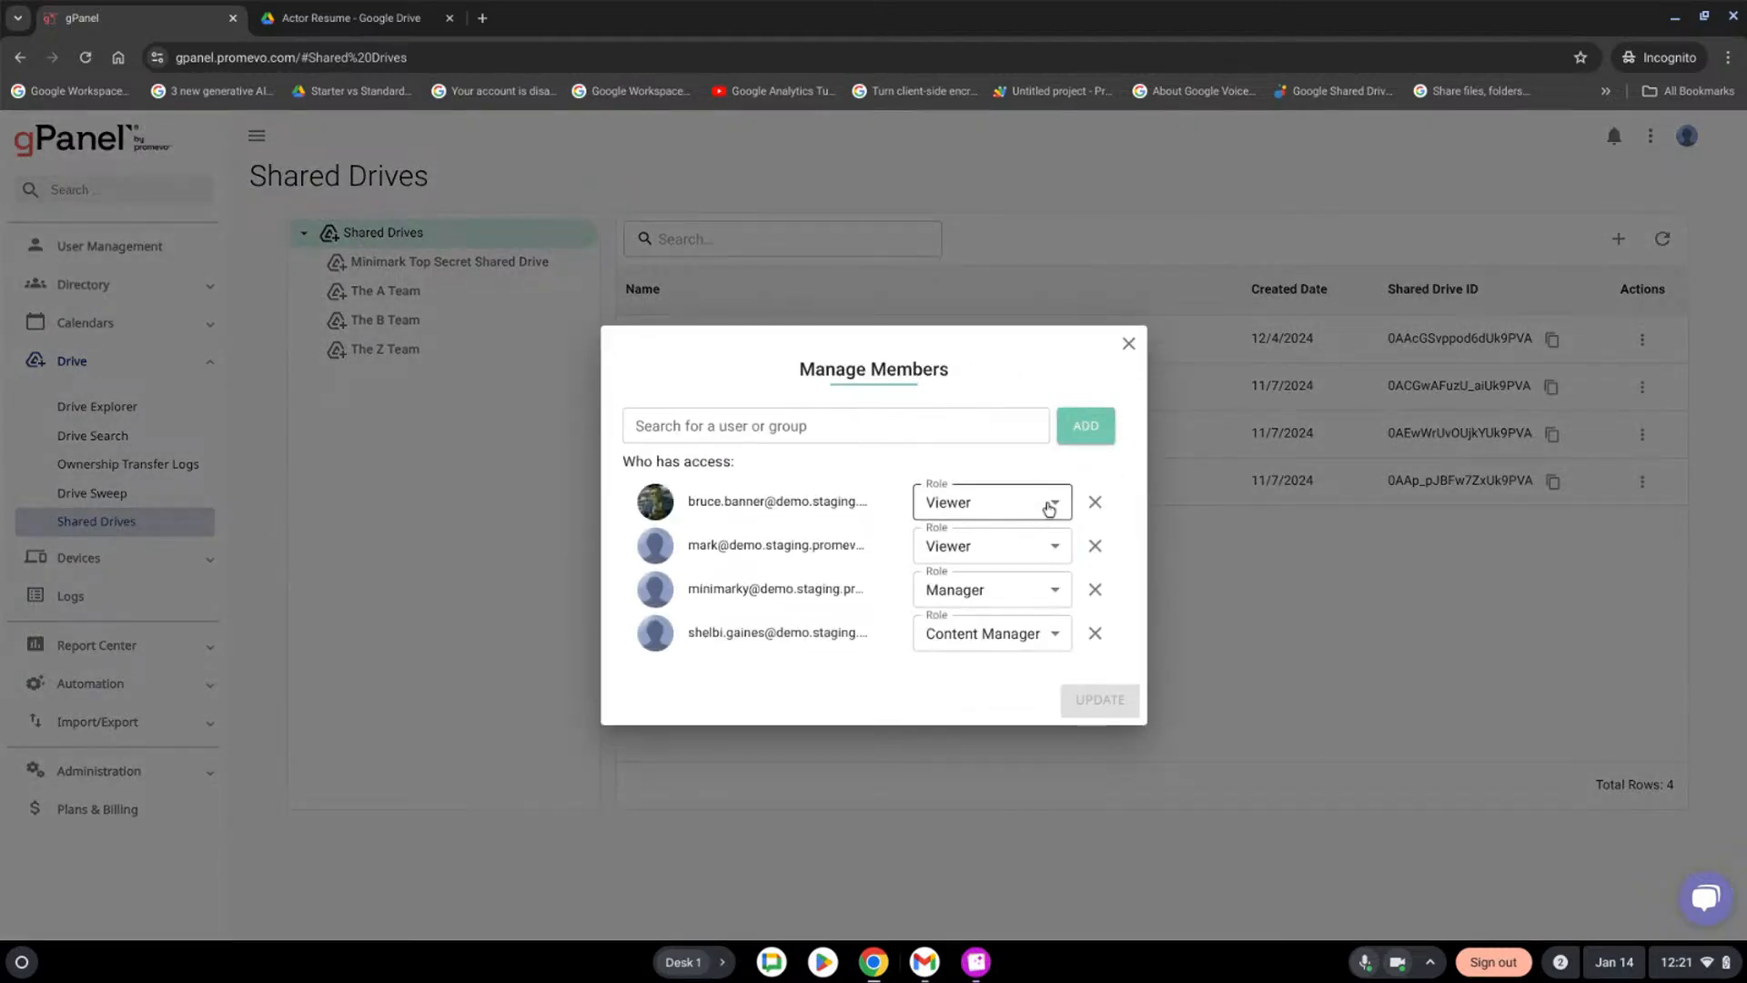
click(1049, 507)
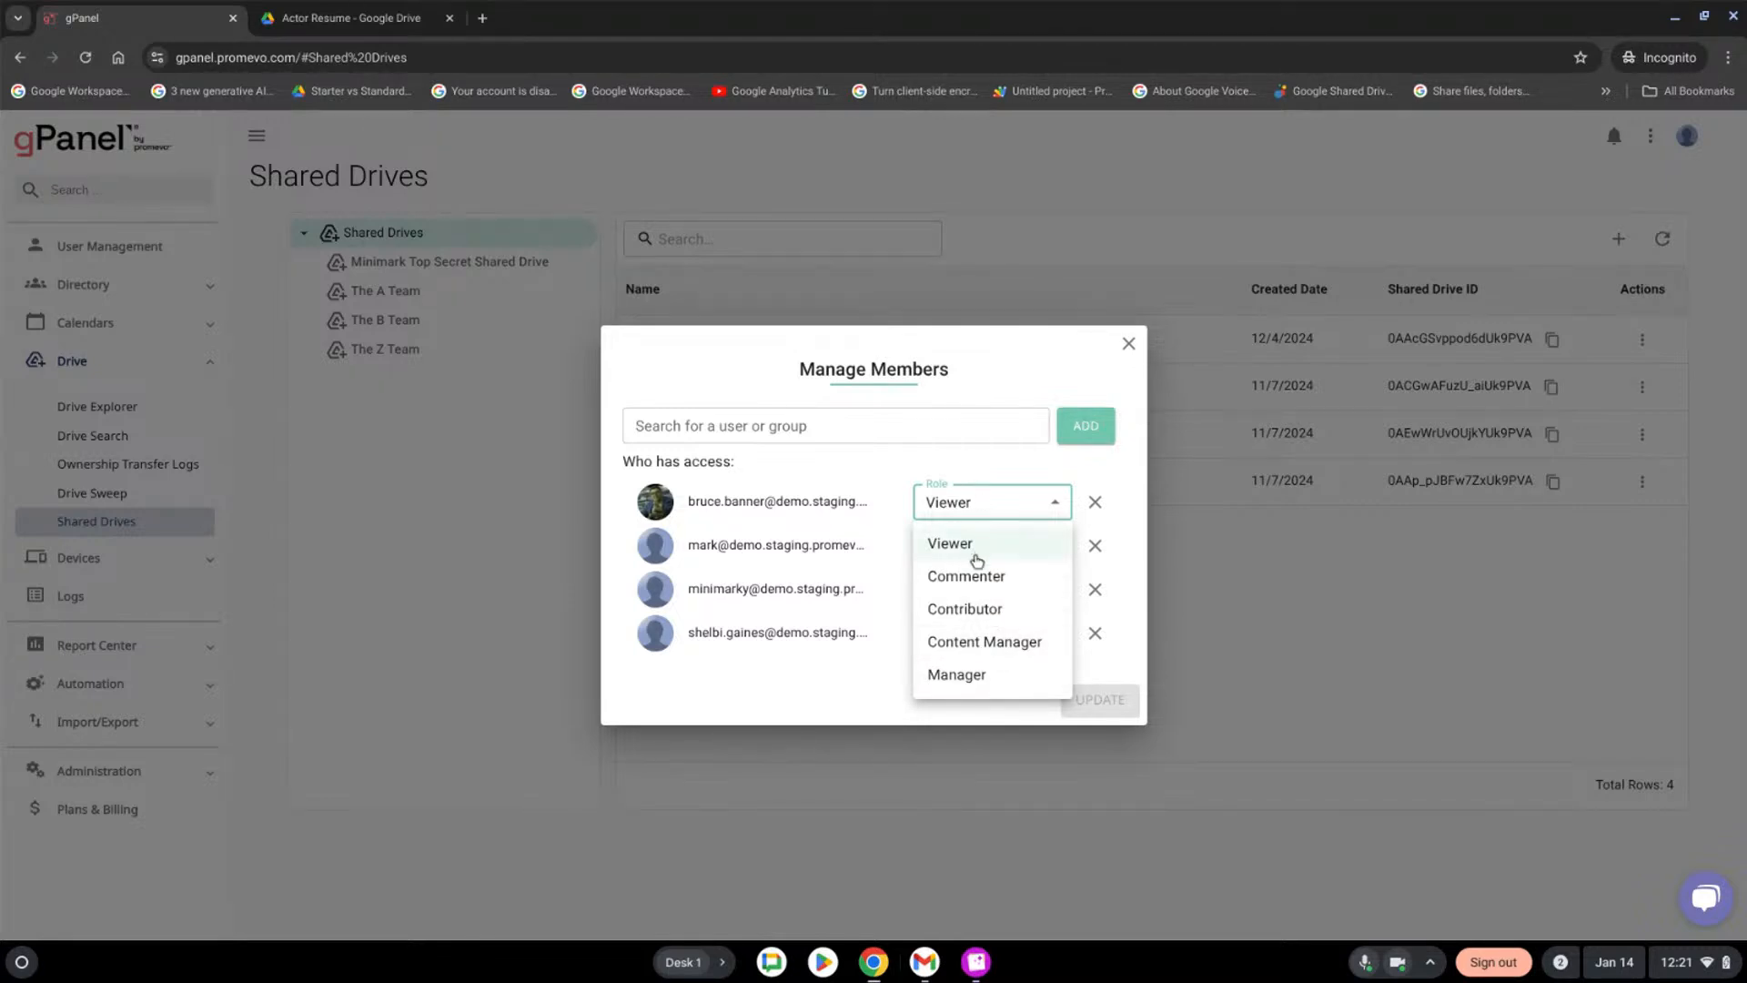
click(1137, 347)
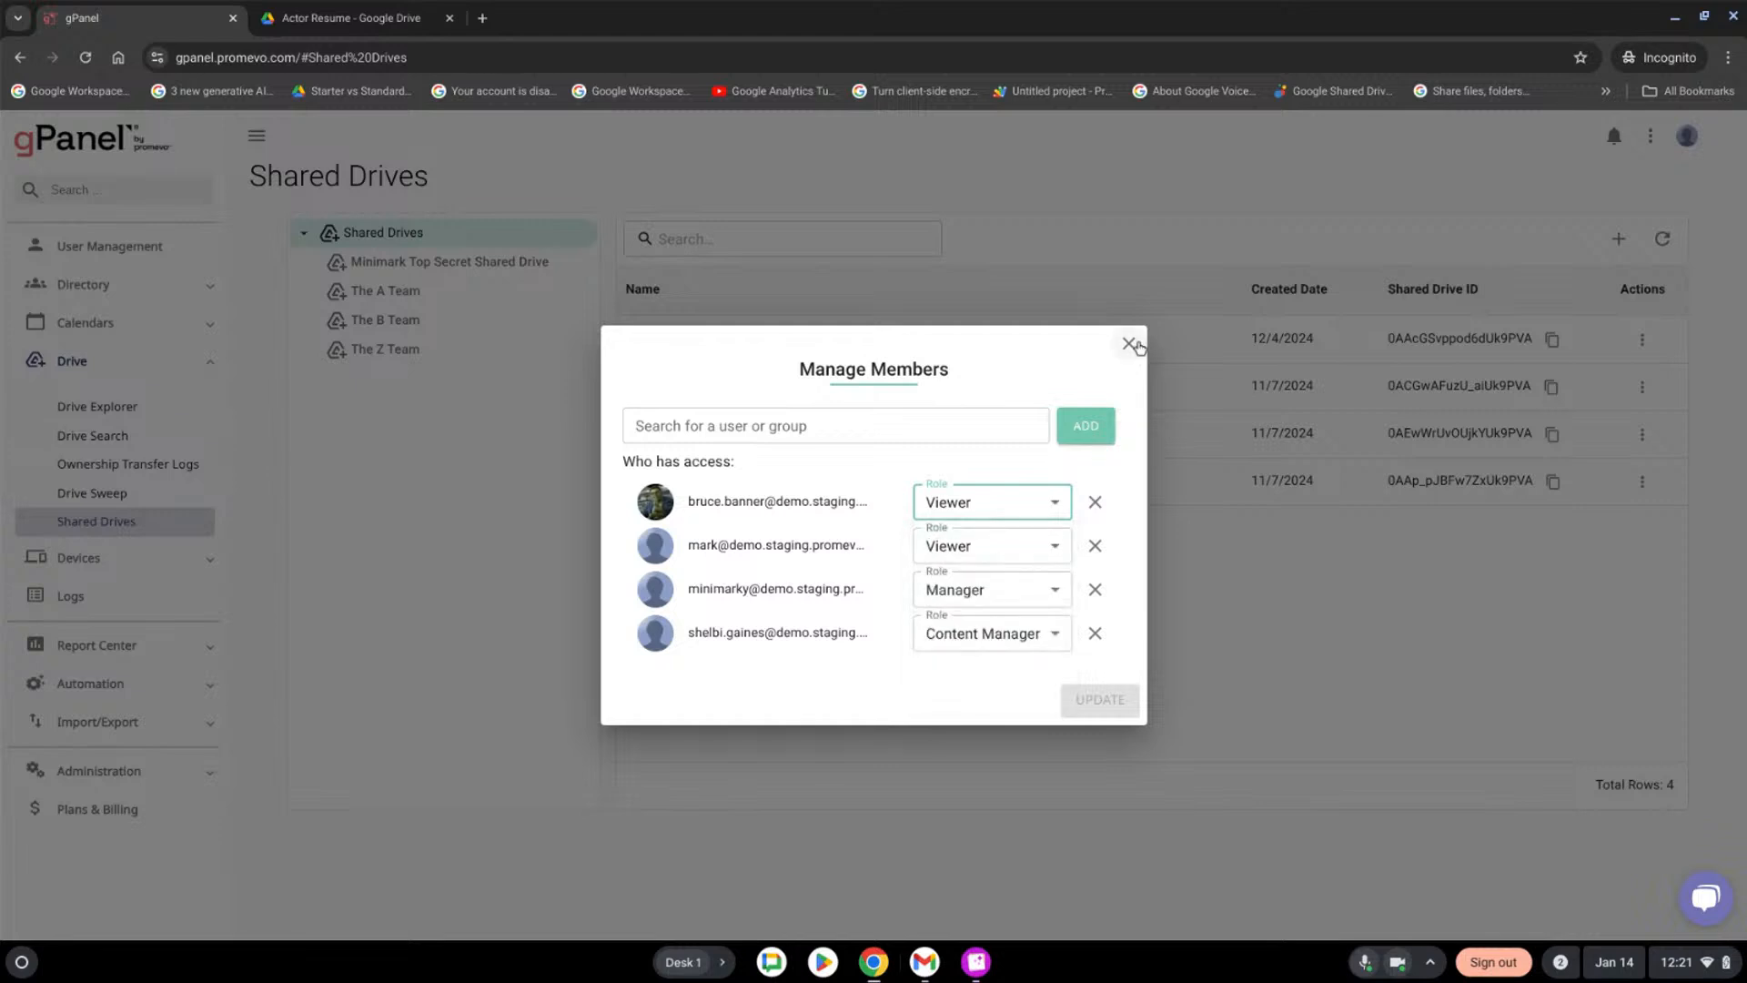
click(1129, 344)
Examine the access and role permission settings of Minimark Top Secret Shared Drive, close them unchanged, and review its available actions
click(1642, 339)
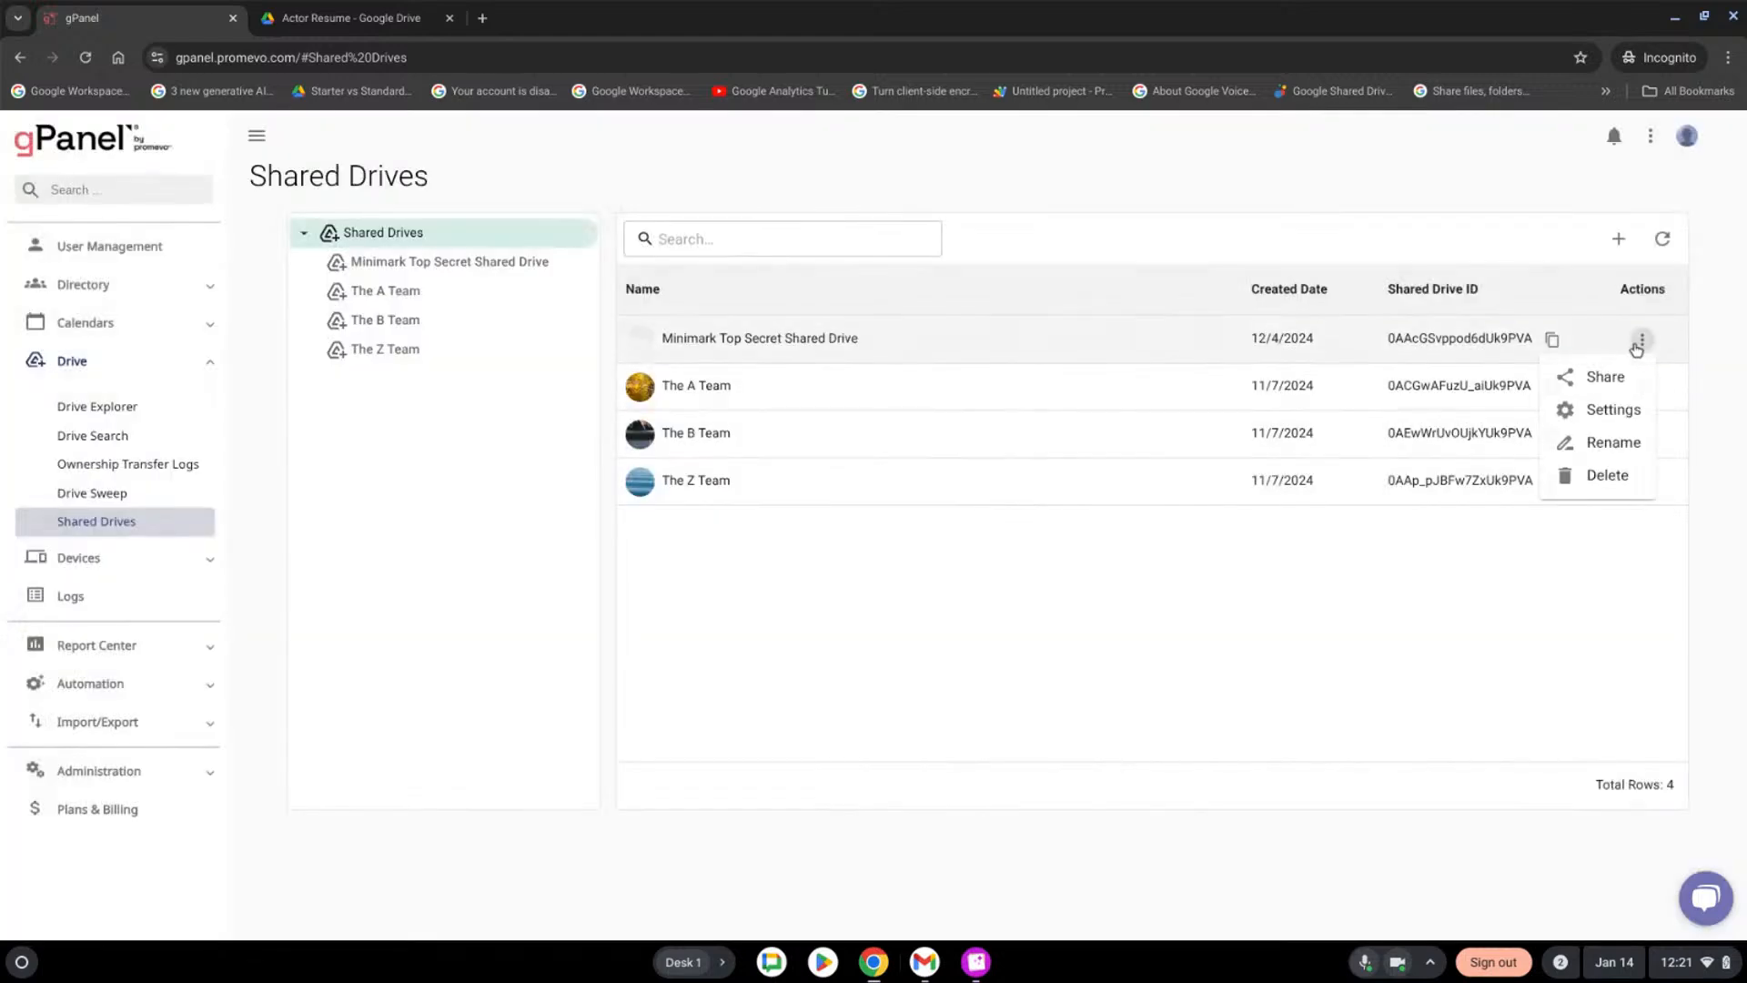
click(1637, 408)
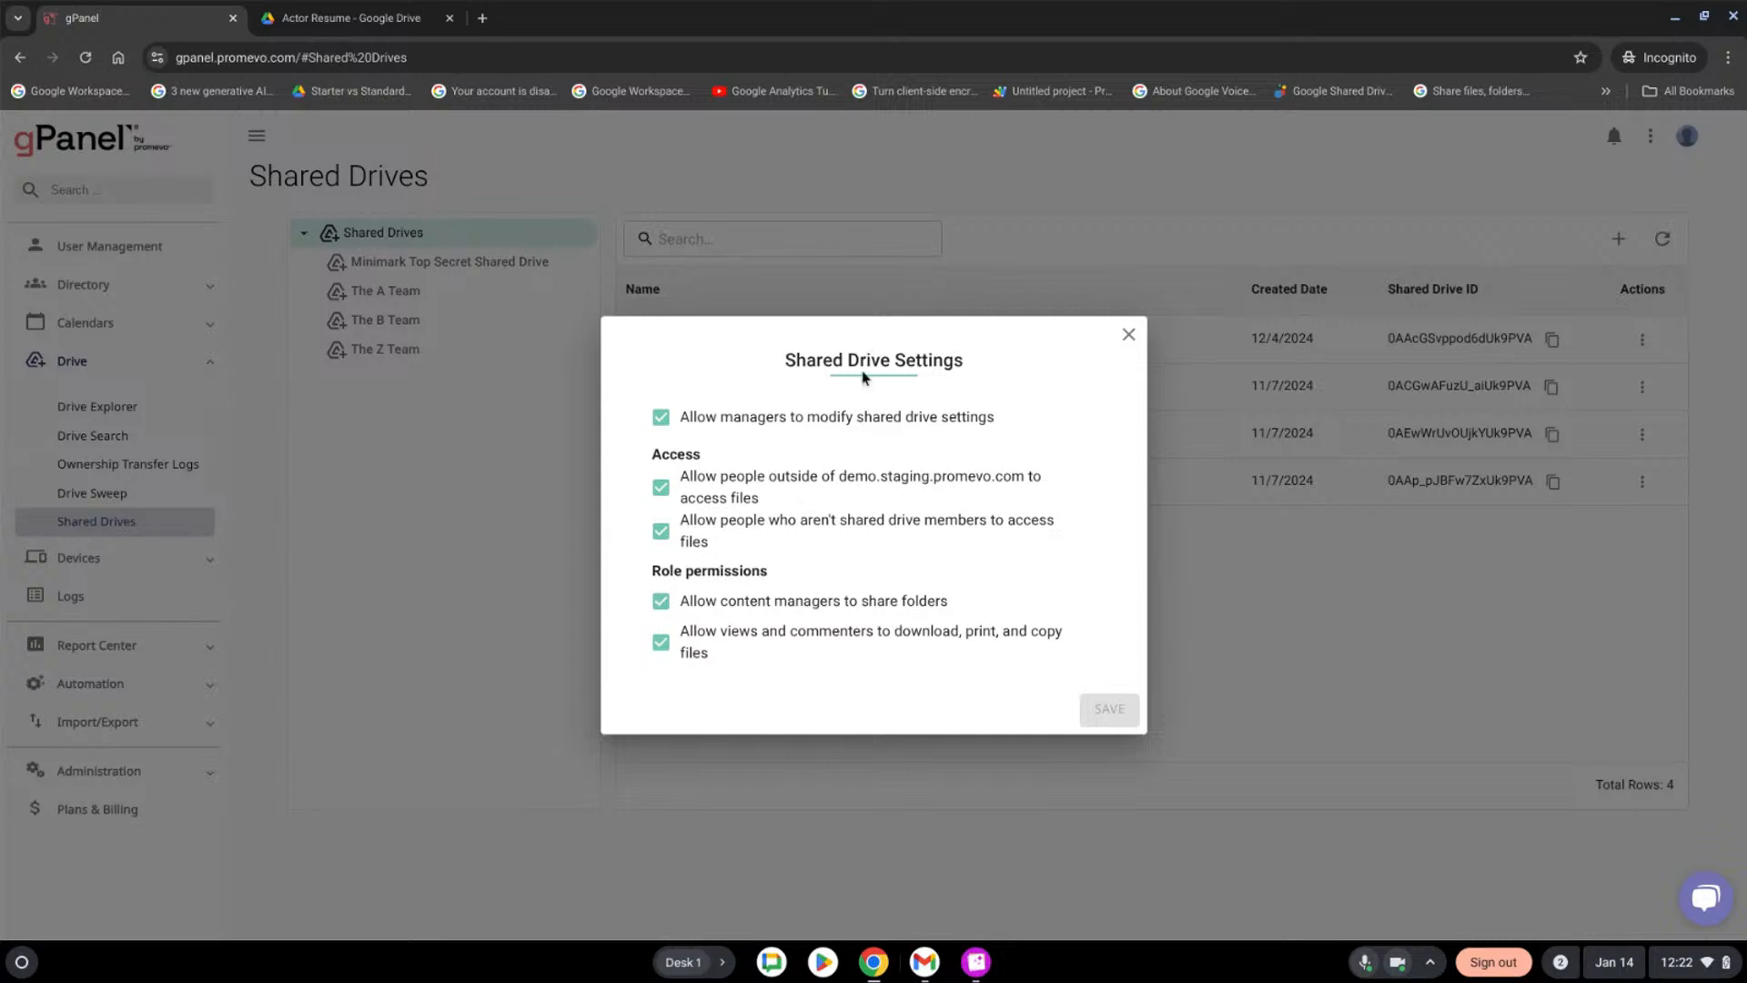
click(1128, 334)
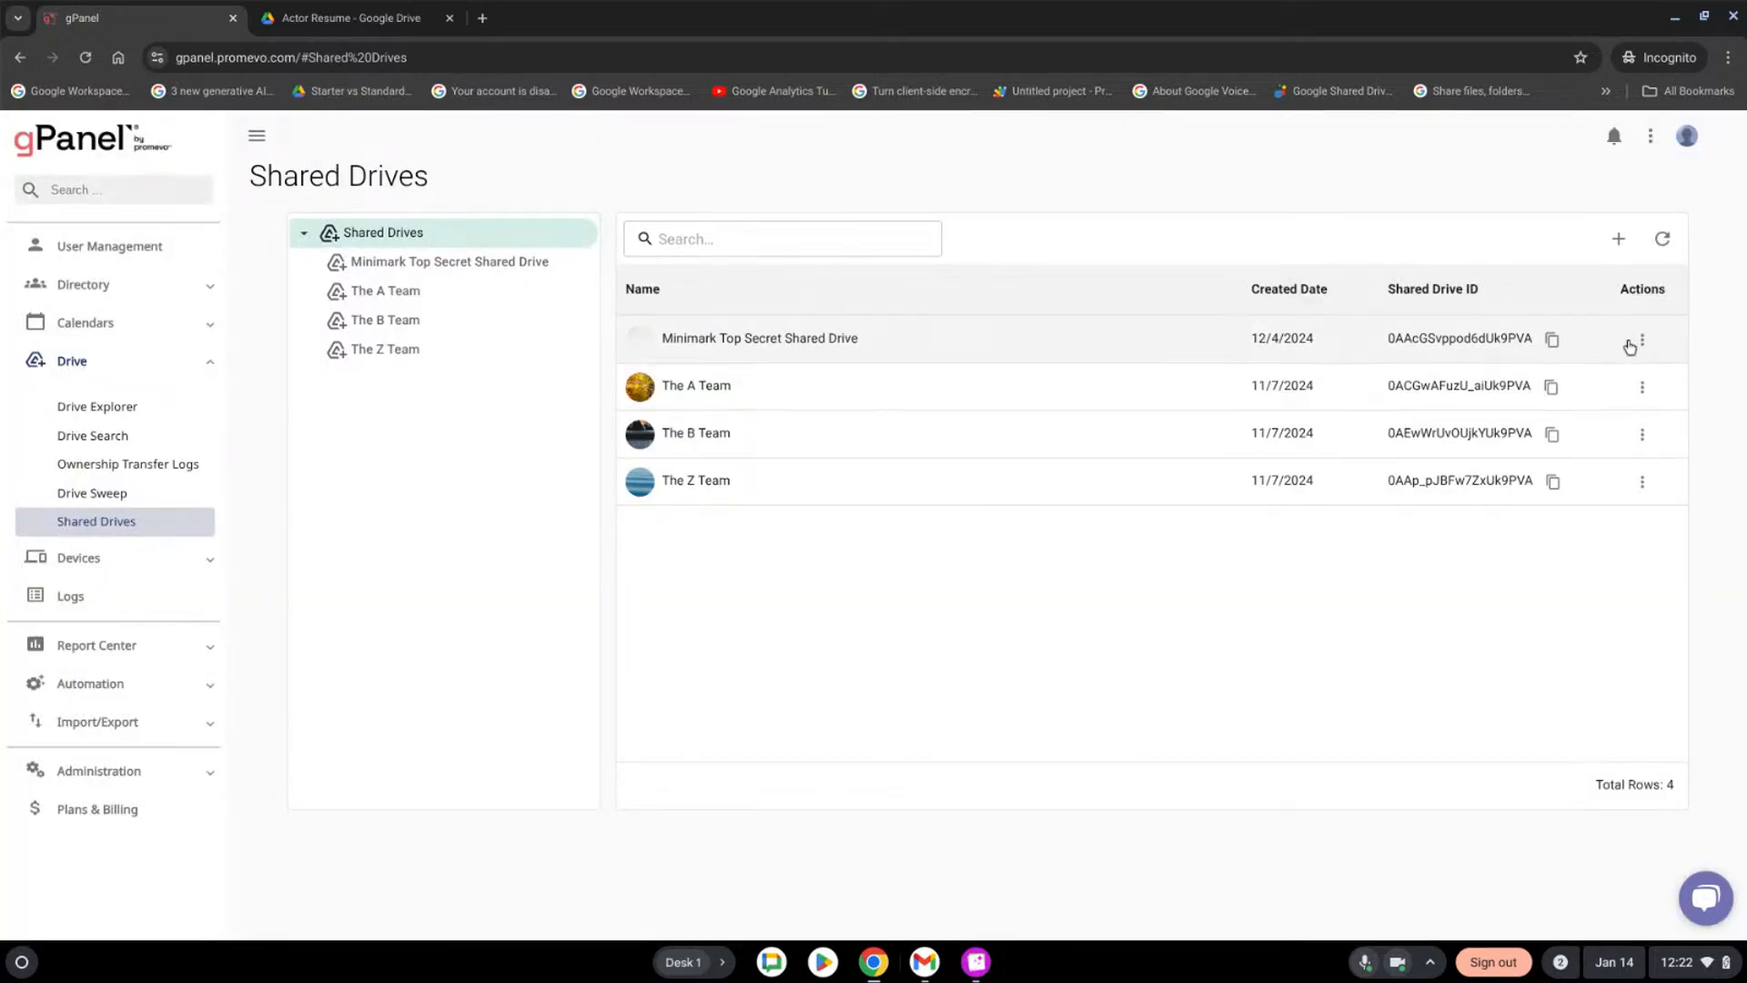
click(1640, 339)
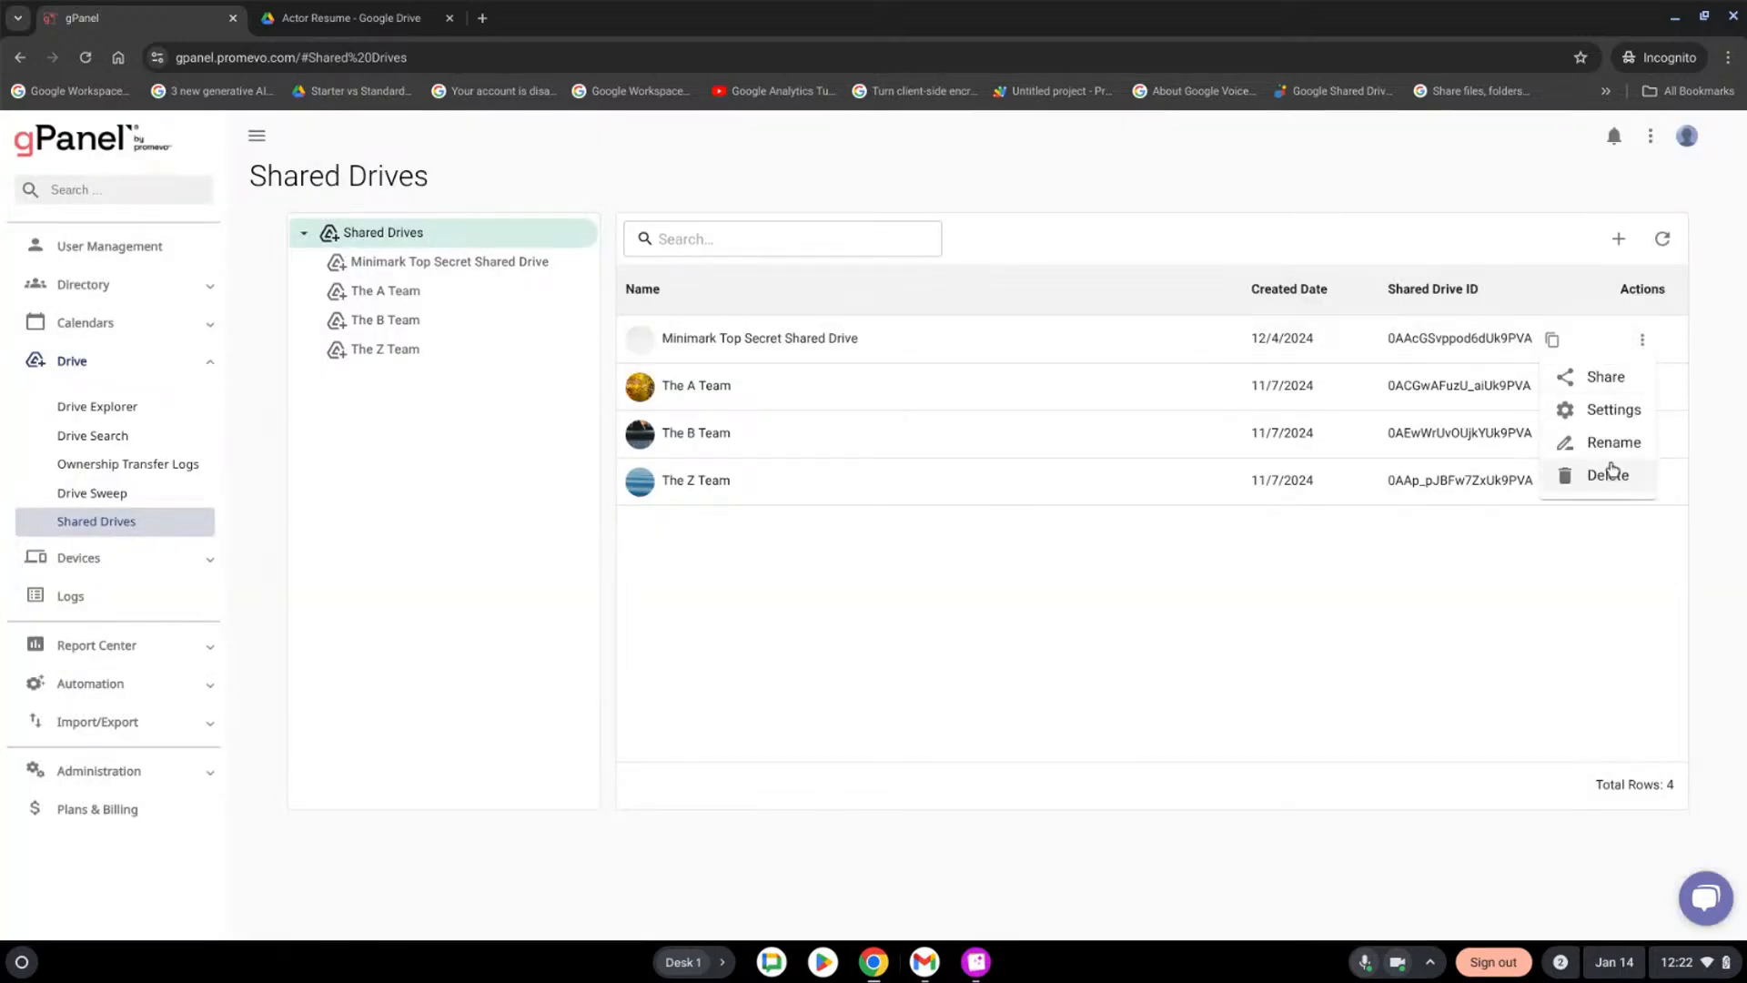
Browse Minimark Top Secret Shared Drive to Folder 1 inside Project 3, and view robotlogo.png in Google Drive
click(807, 339)
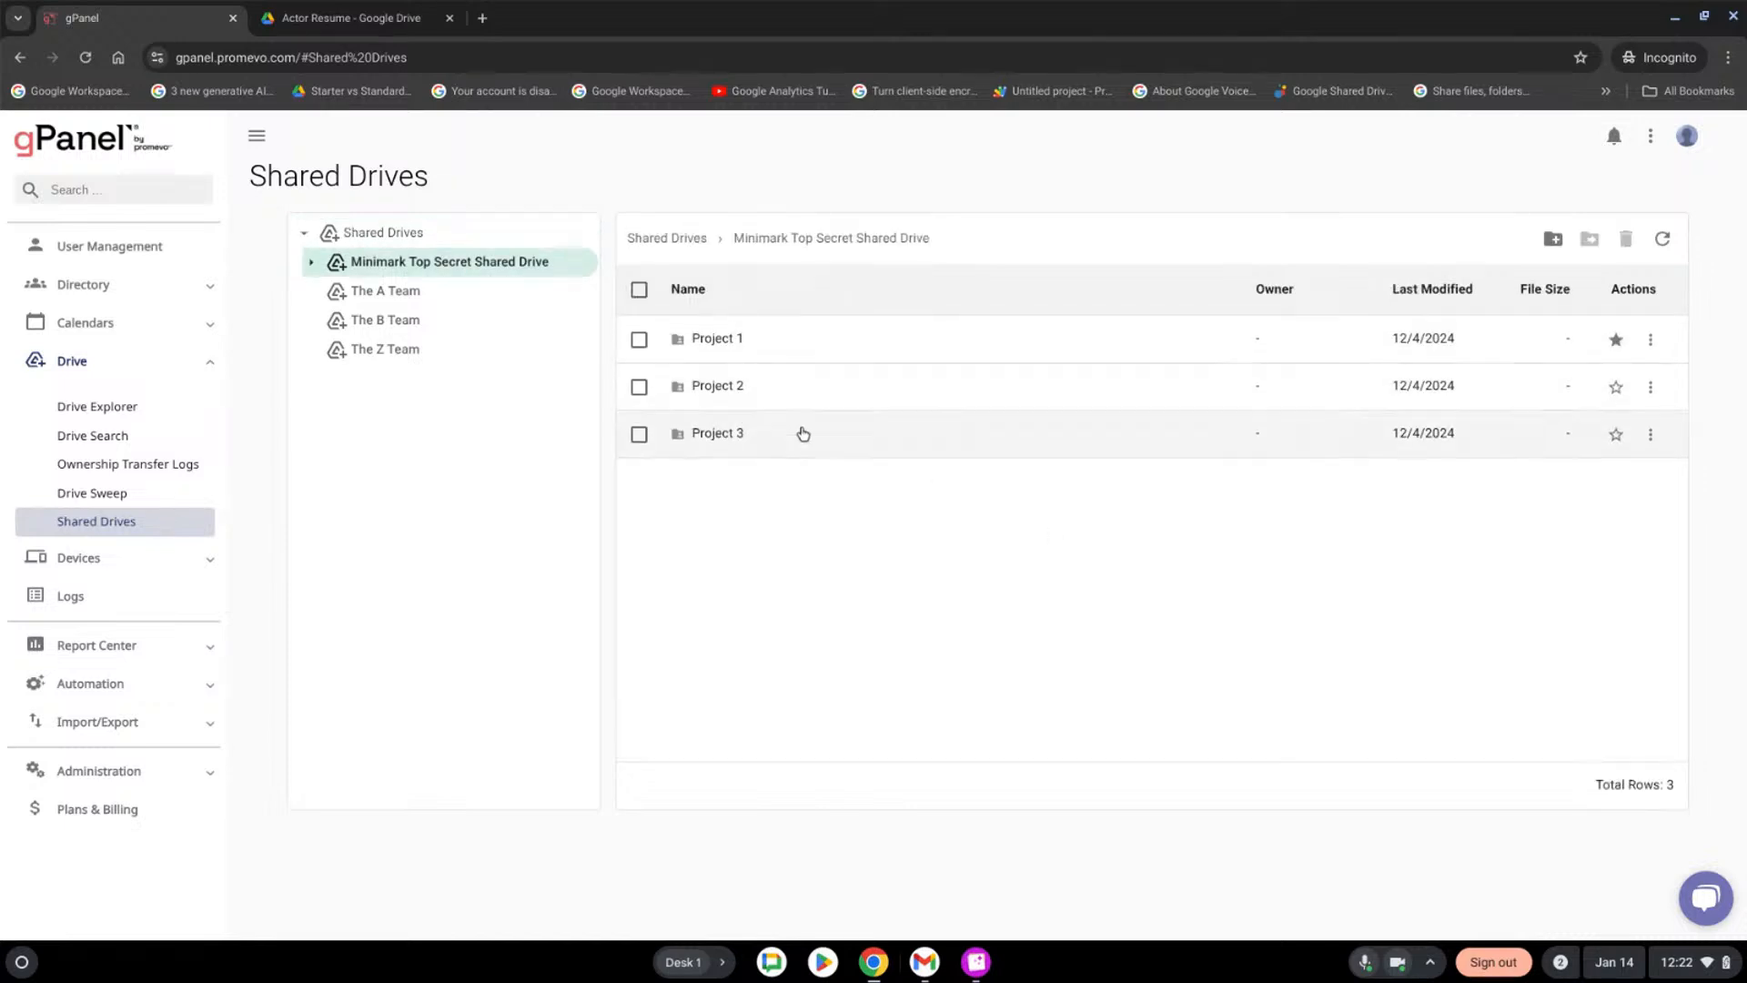
click(713, 449)
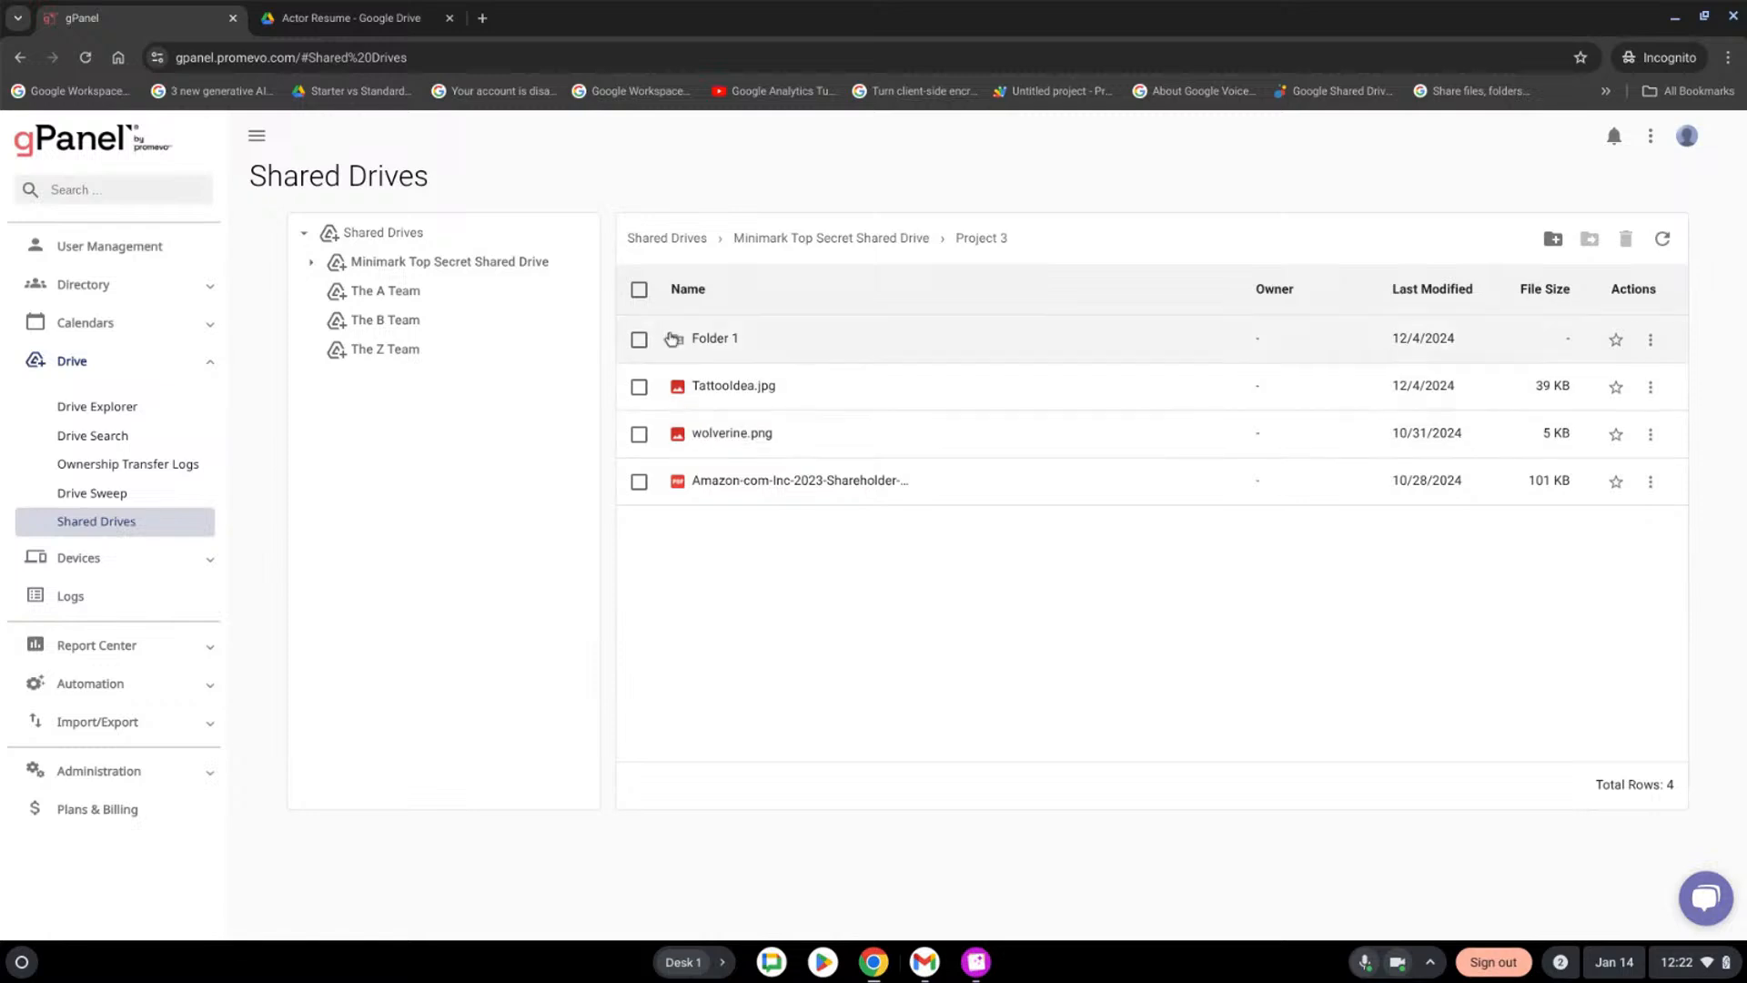
click(705, 338)
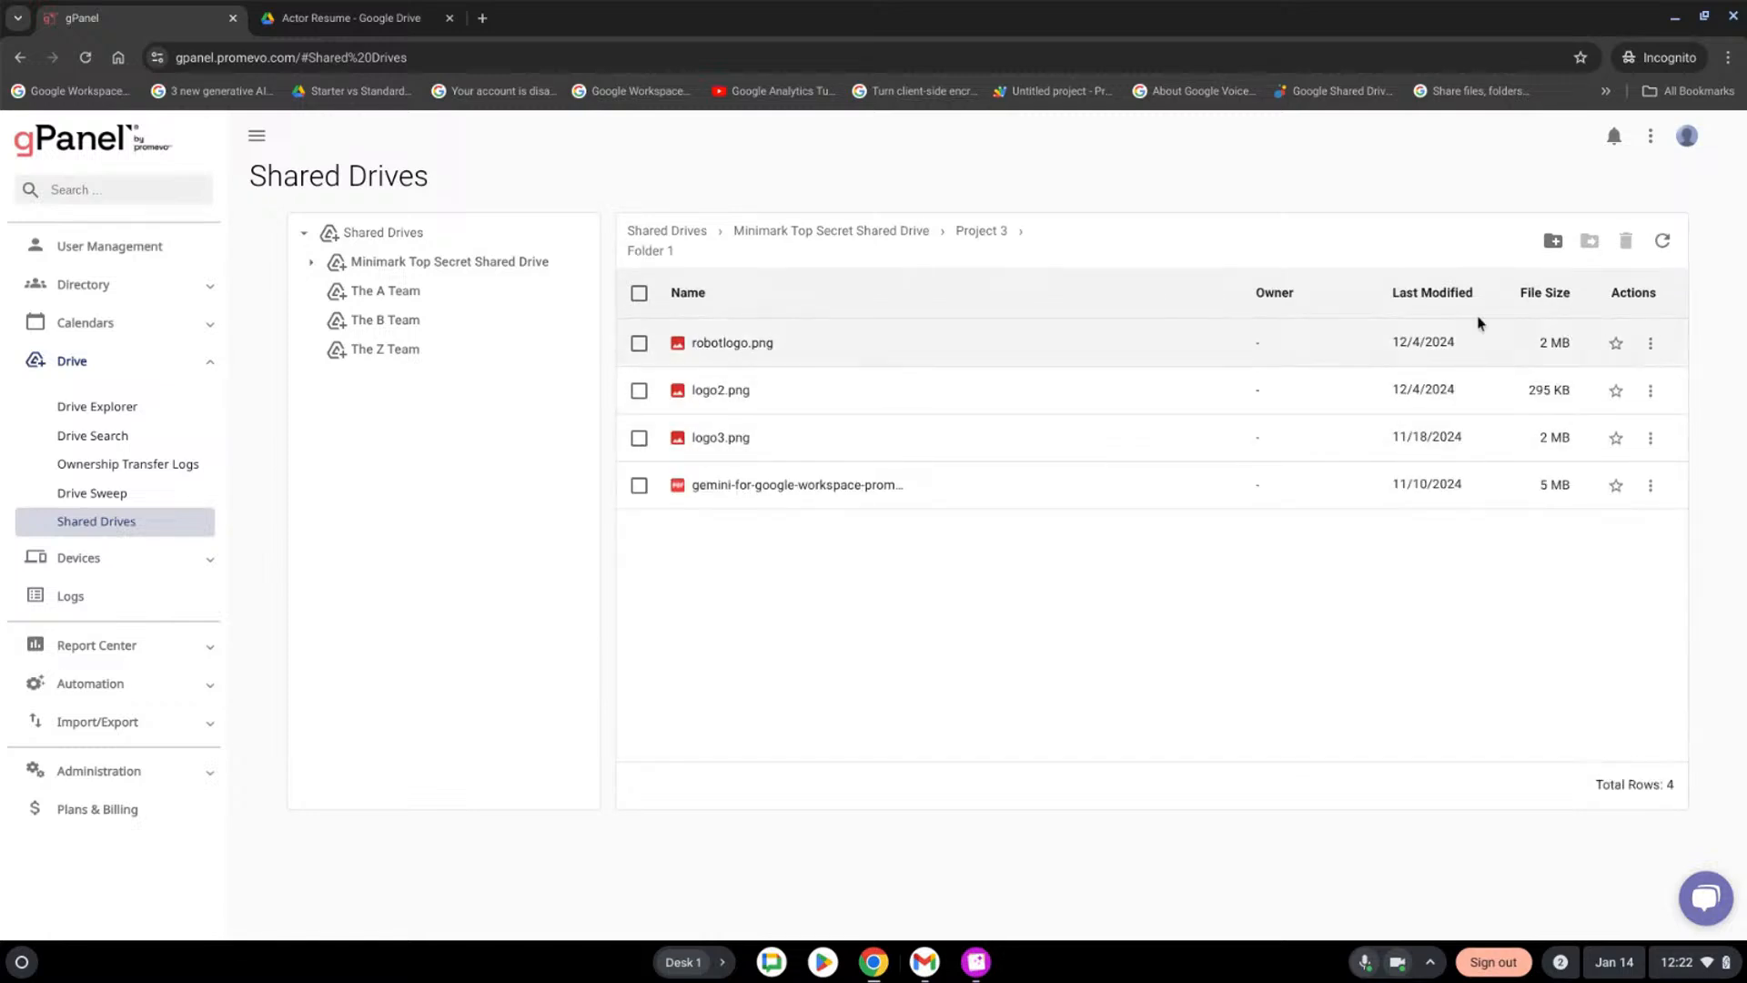
click(684, 346)
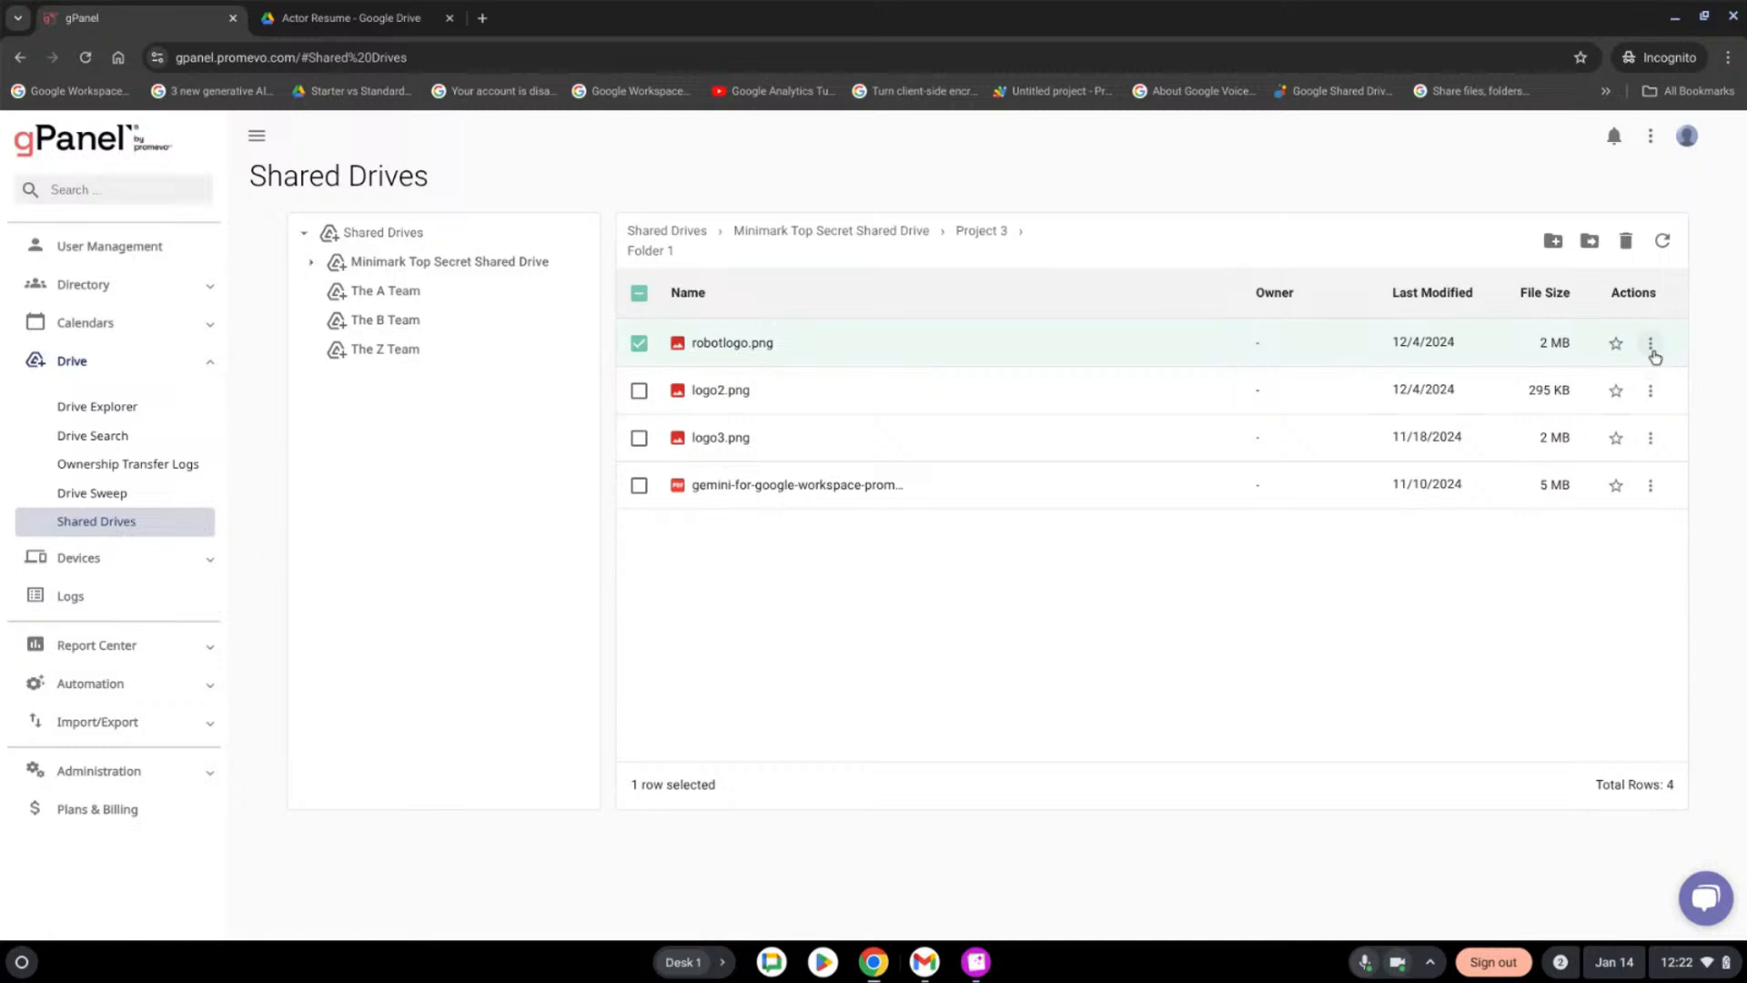
click(1651, 343)
click(1616, 380)
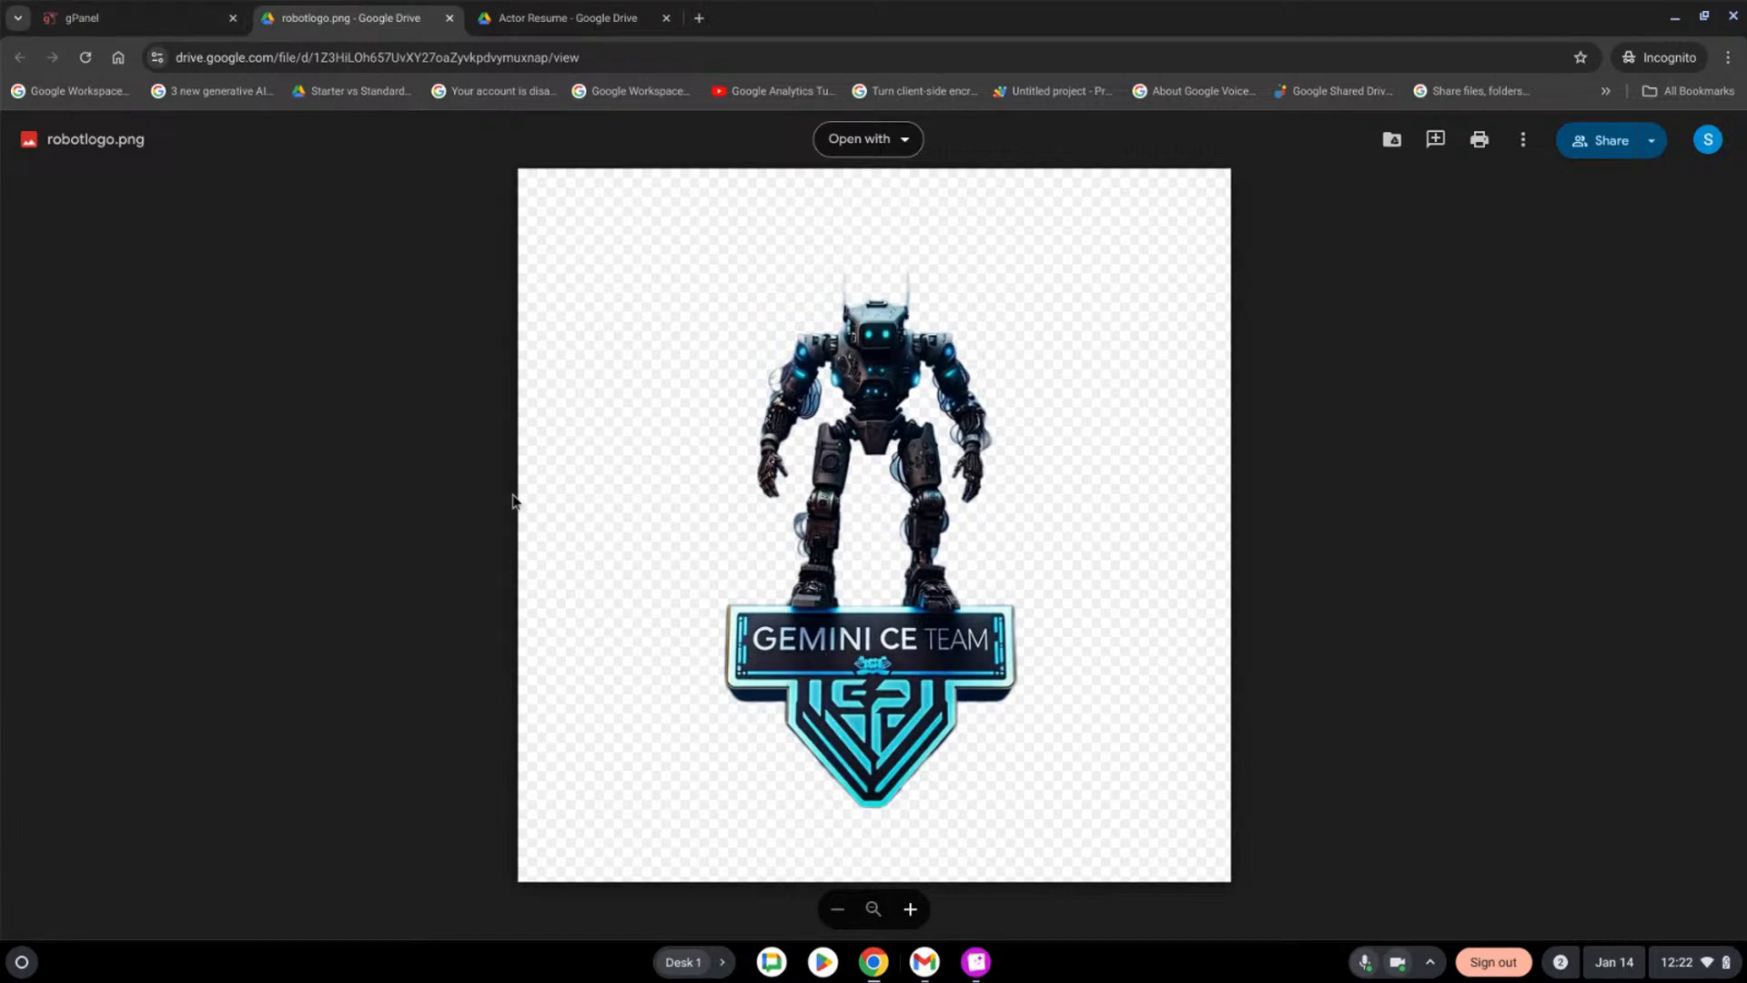
Switch back to gPanel, try to rename robotlogo.png, review the role choices in the access request, and close it without submitting
click(70, 7)
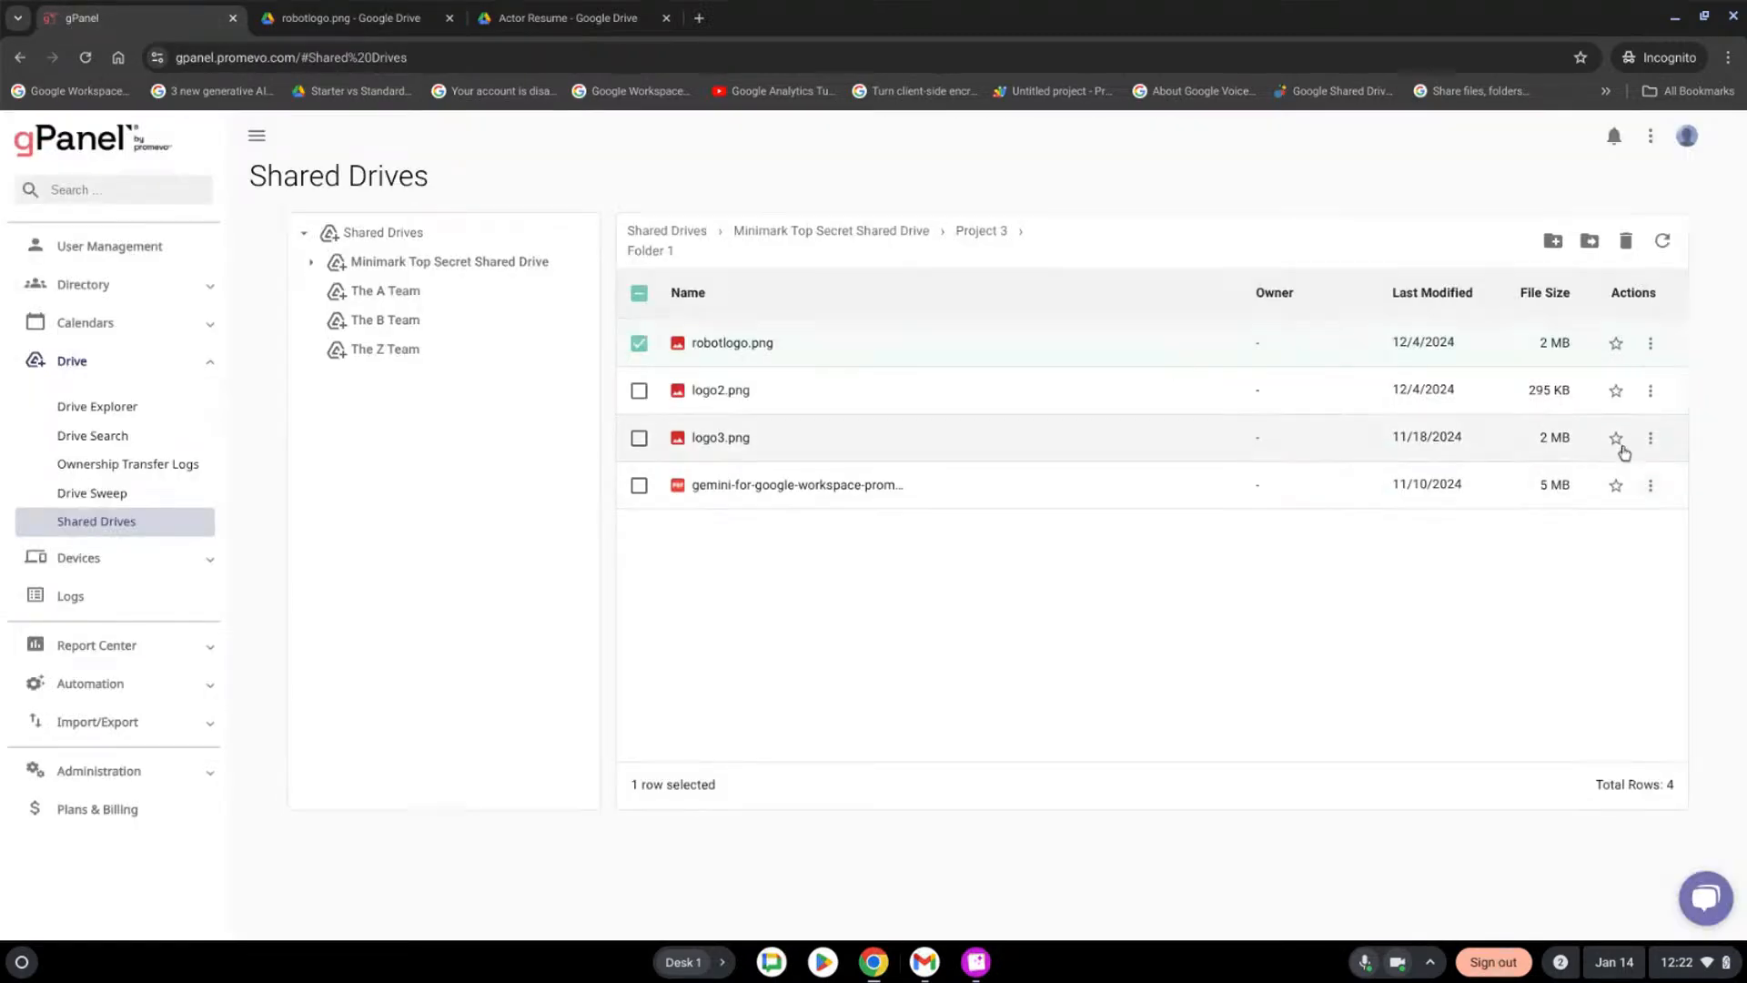
click(1650, 343)
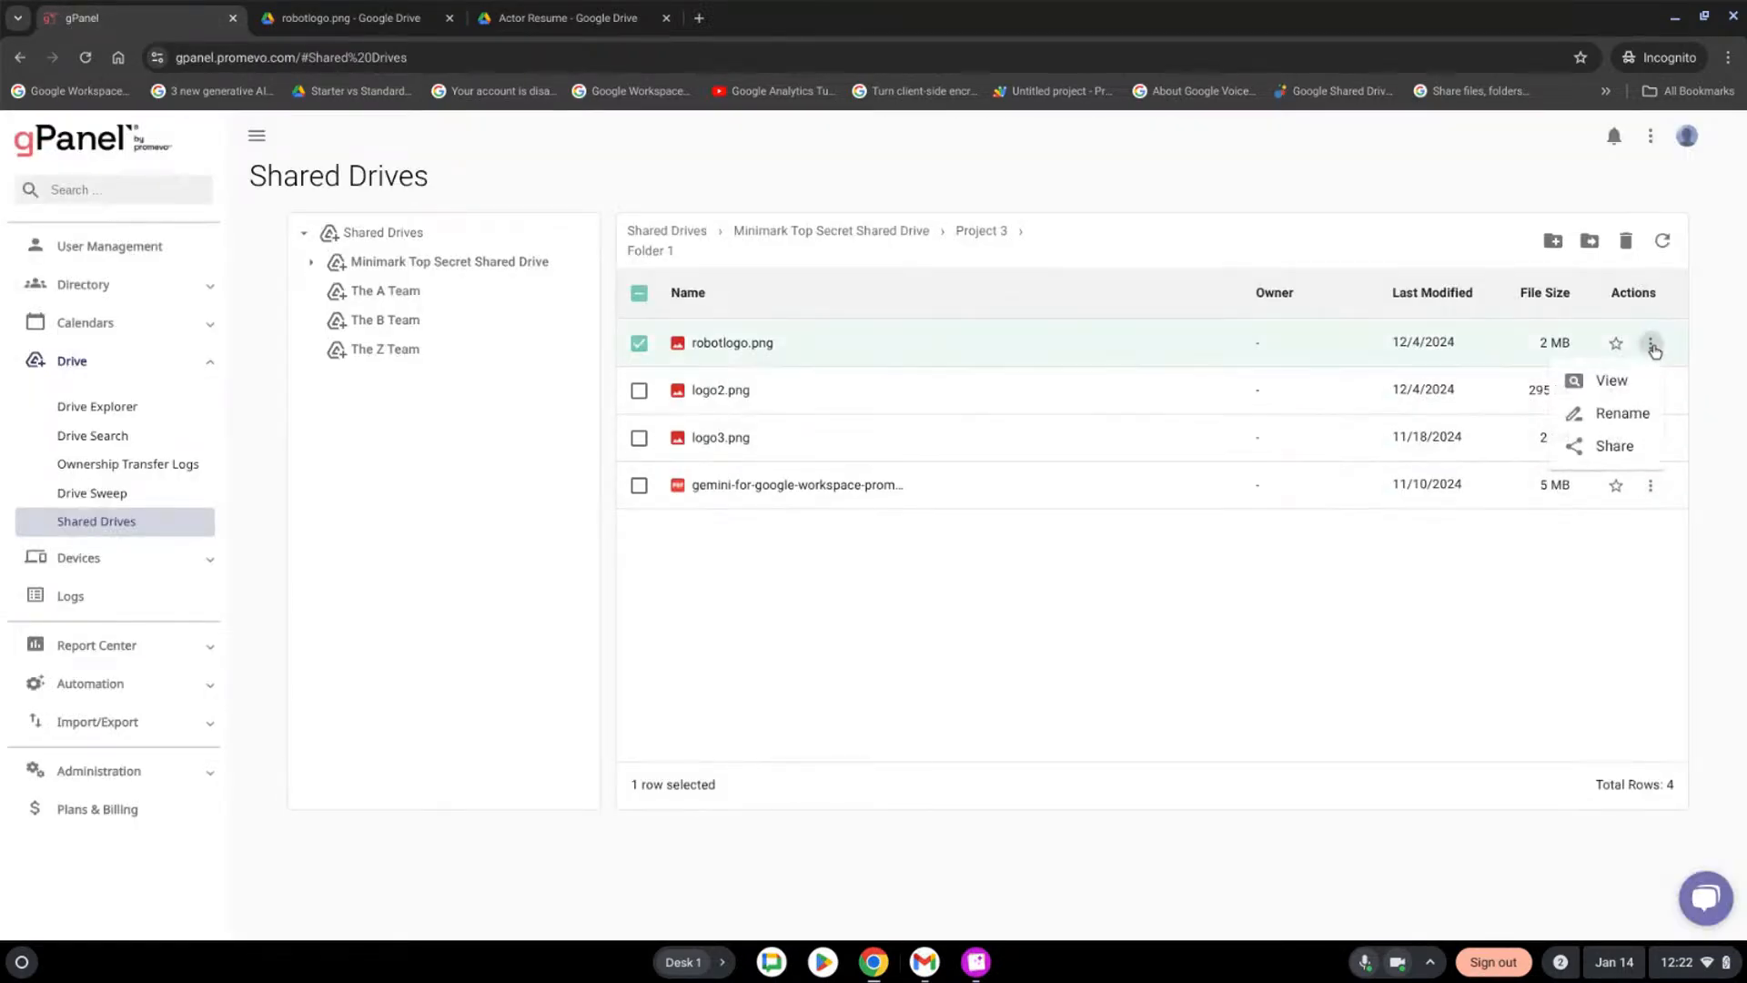
click(1649, 414)
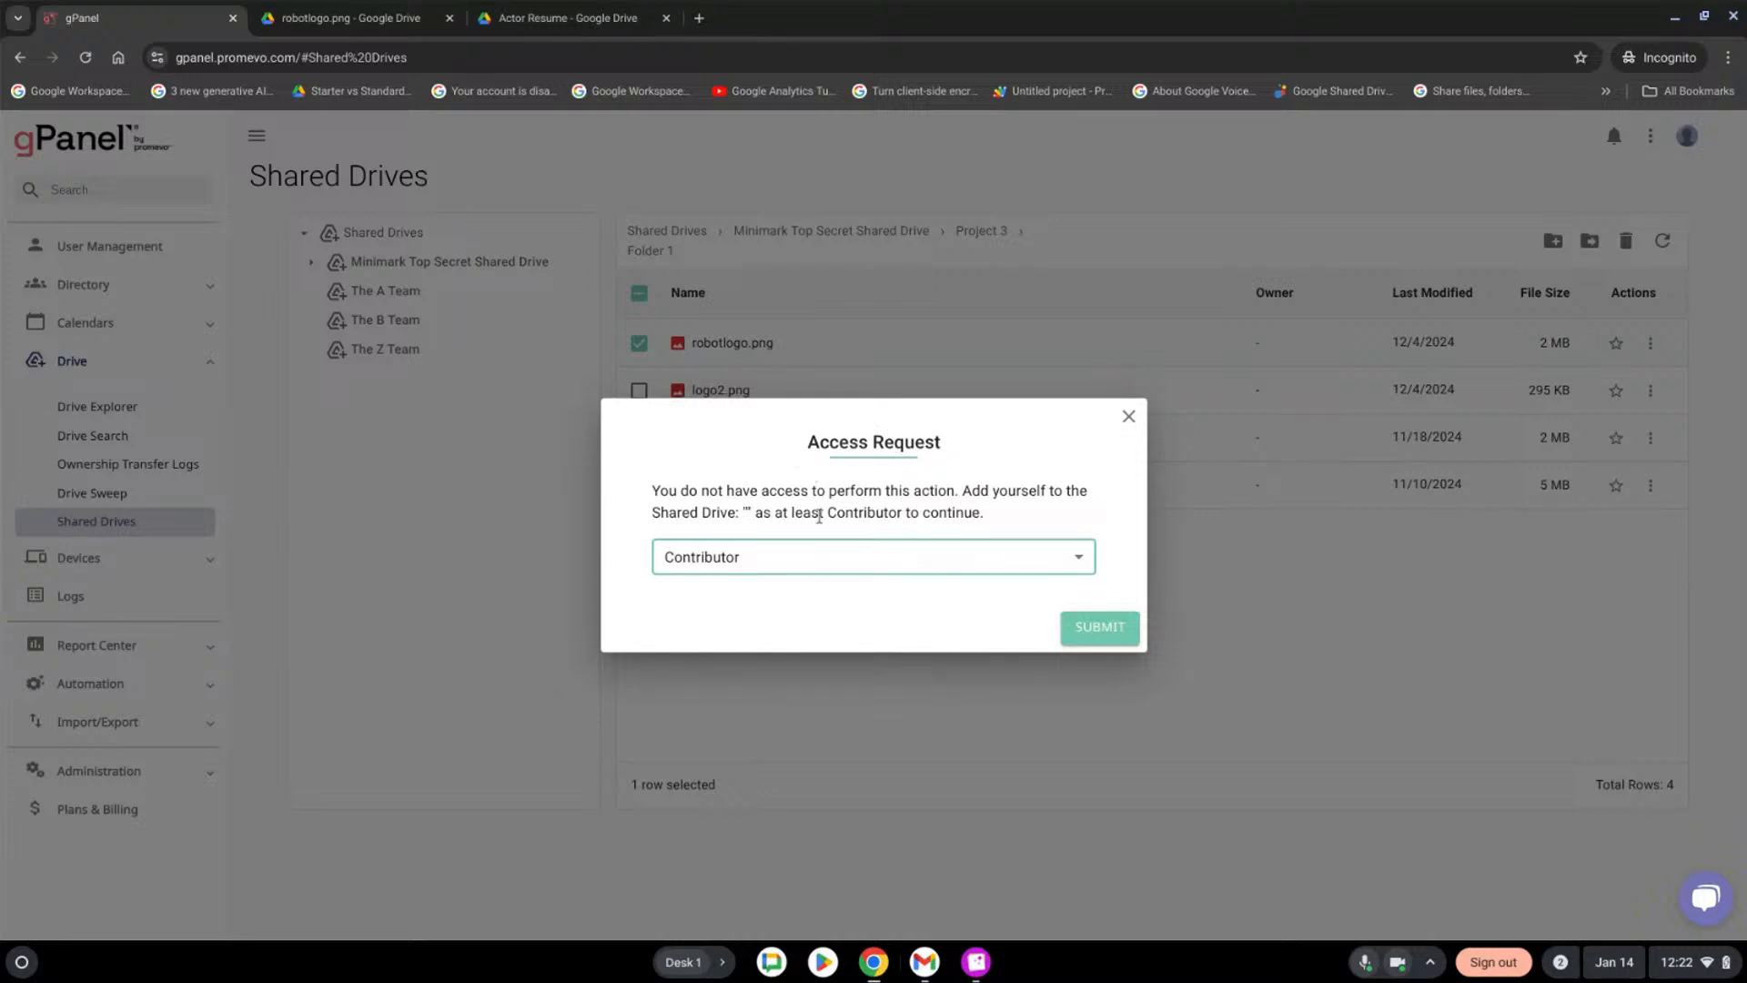
click(980, 571)
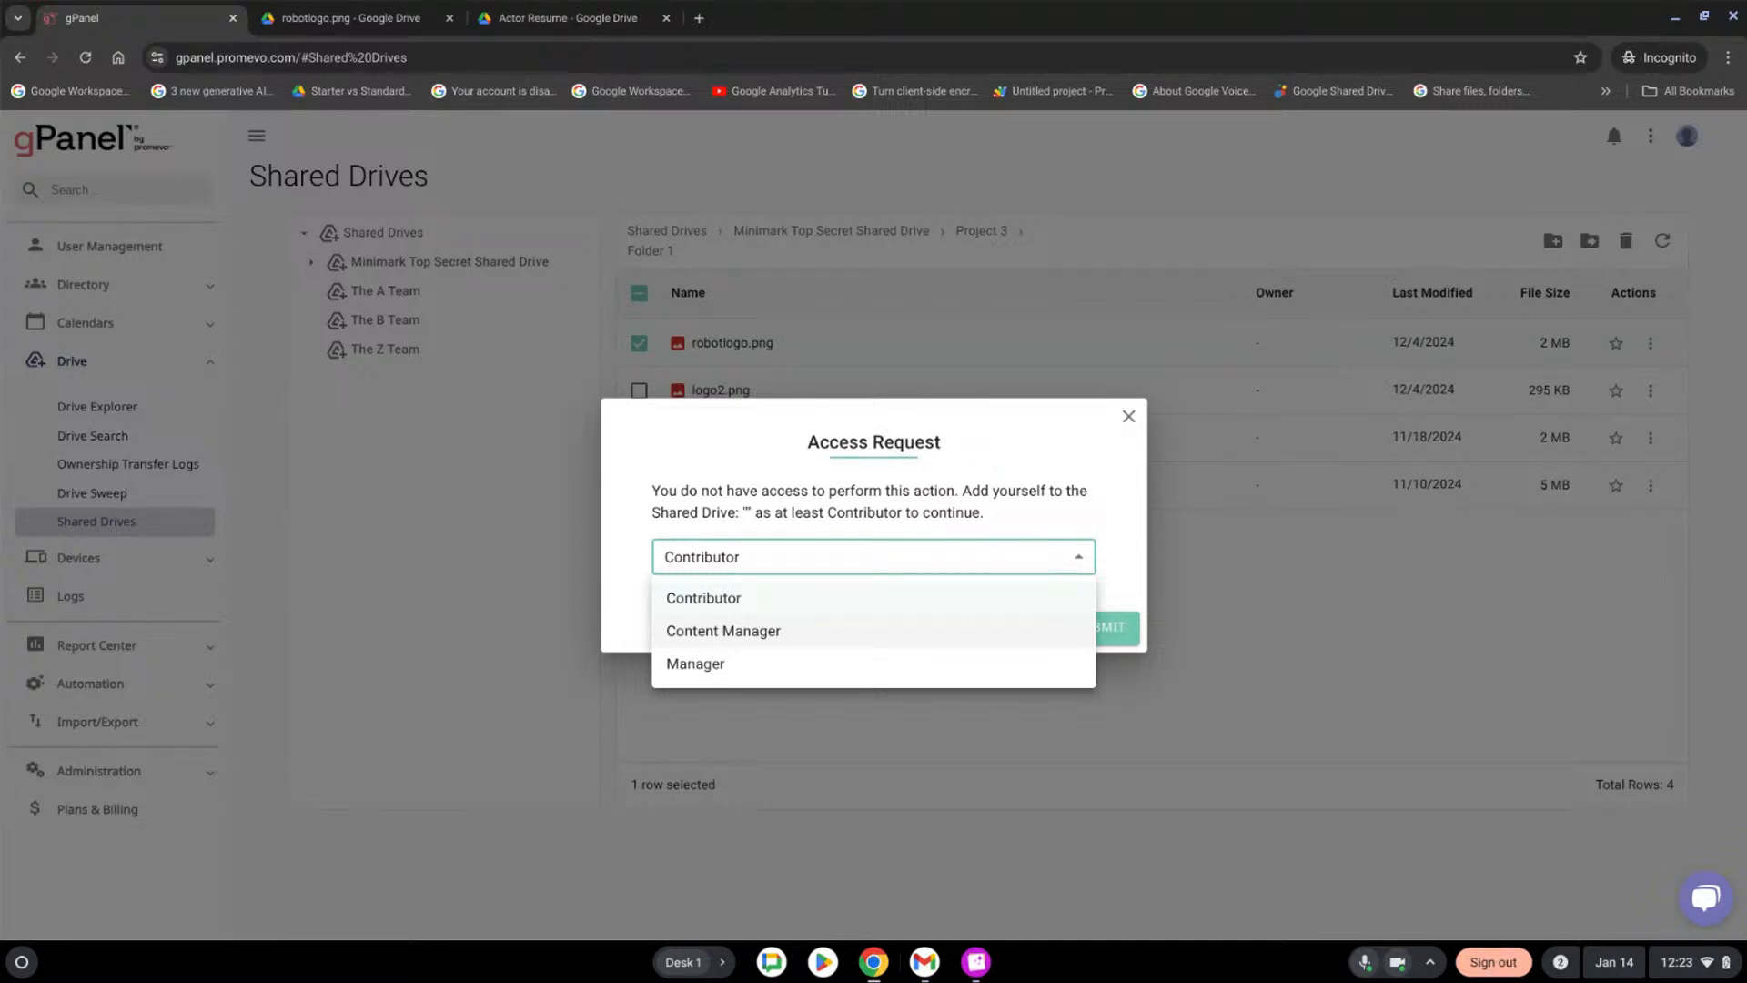
click(1128, 417)
click(1128, 418)
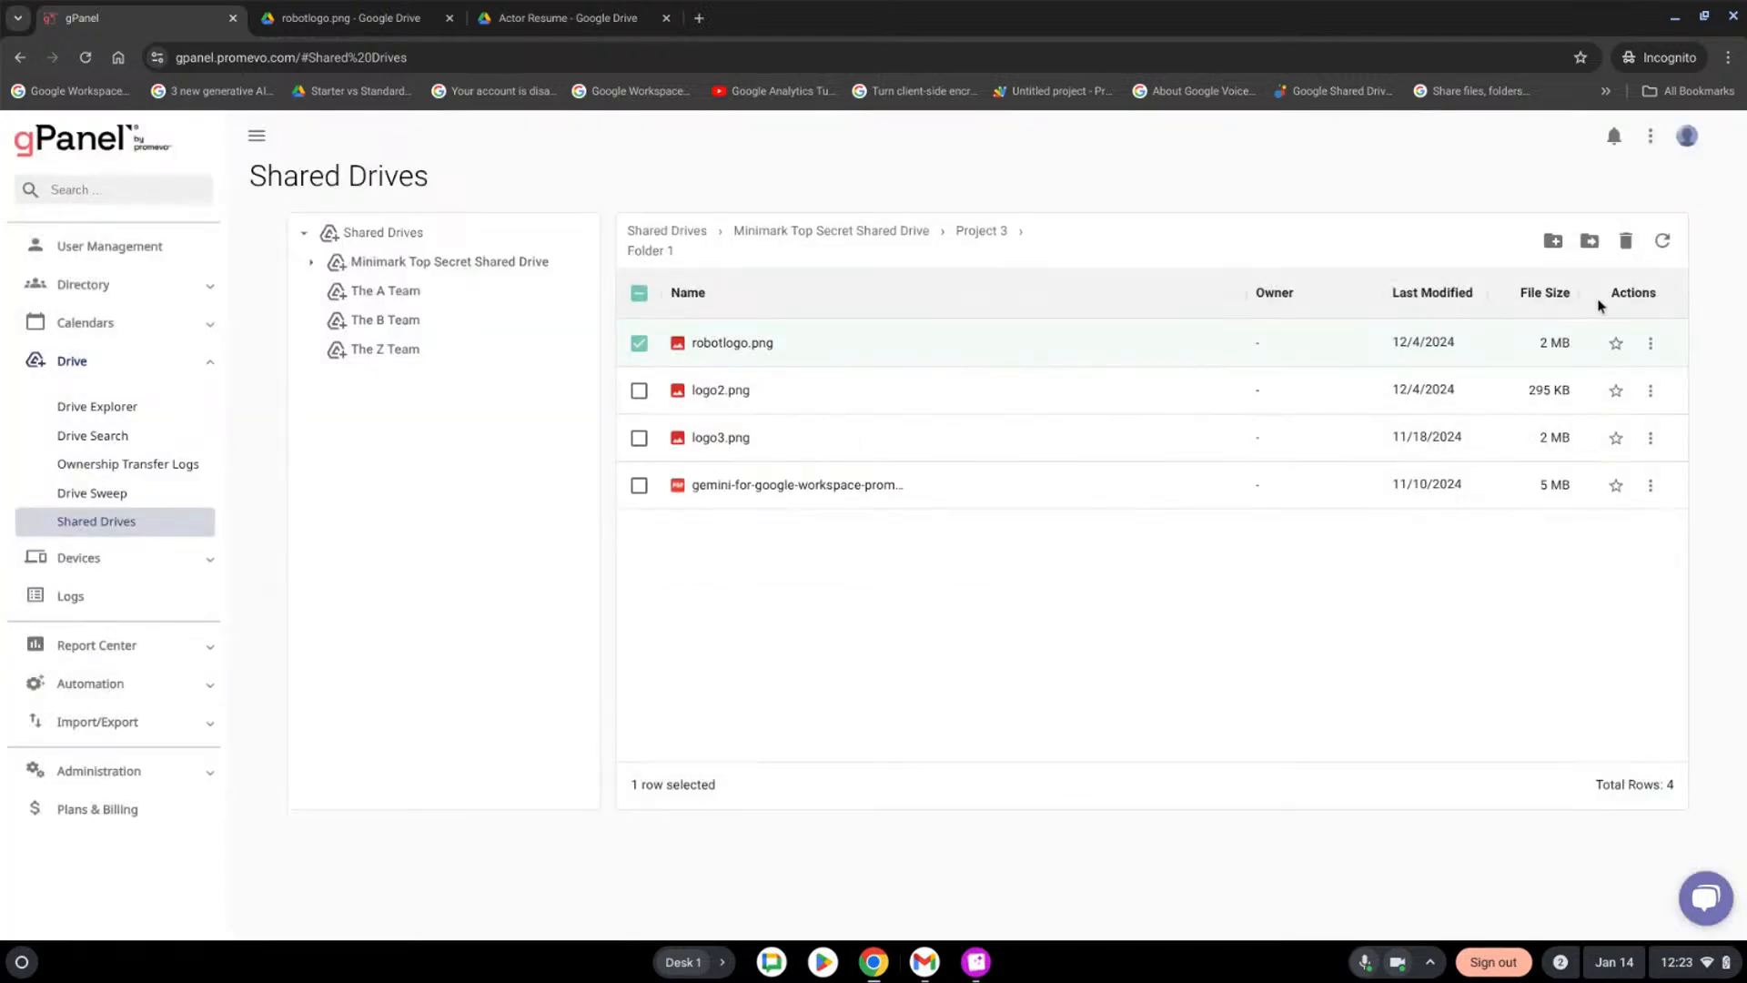
Examine the sharing settings of logo3.png, including general access and the roles of people with access, and close them without changes
click(1650, 435)
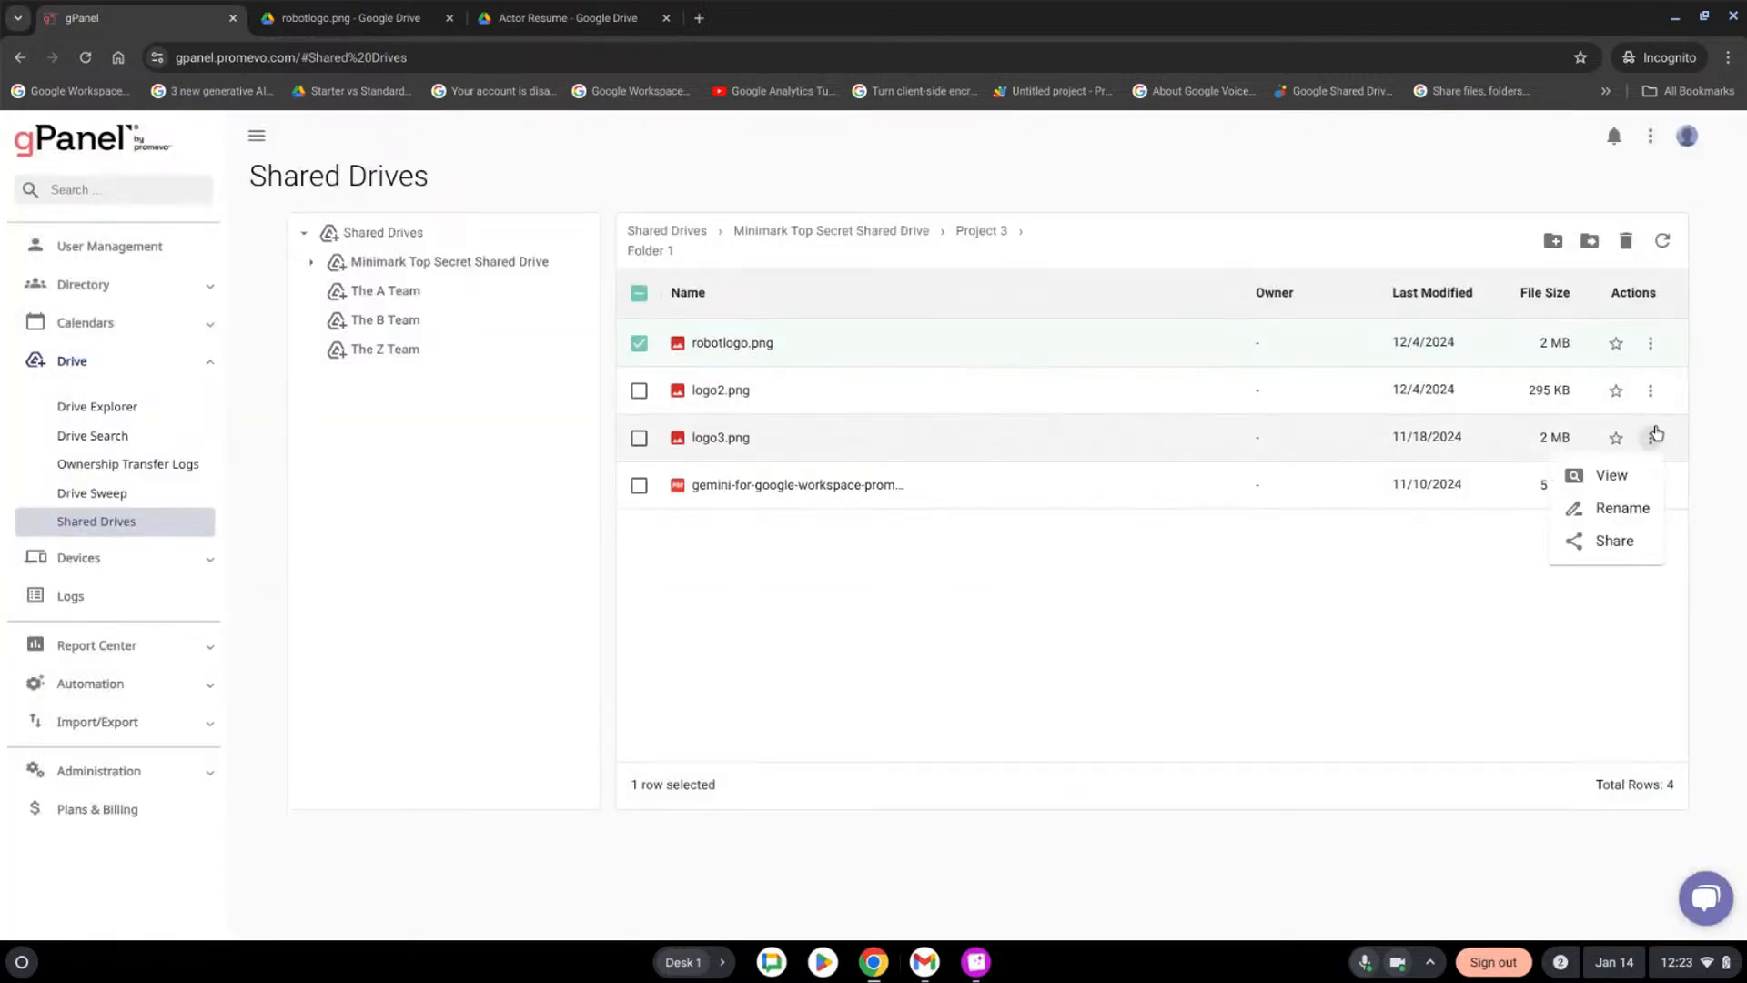
click(1635, 551)
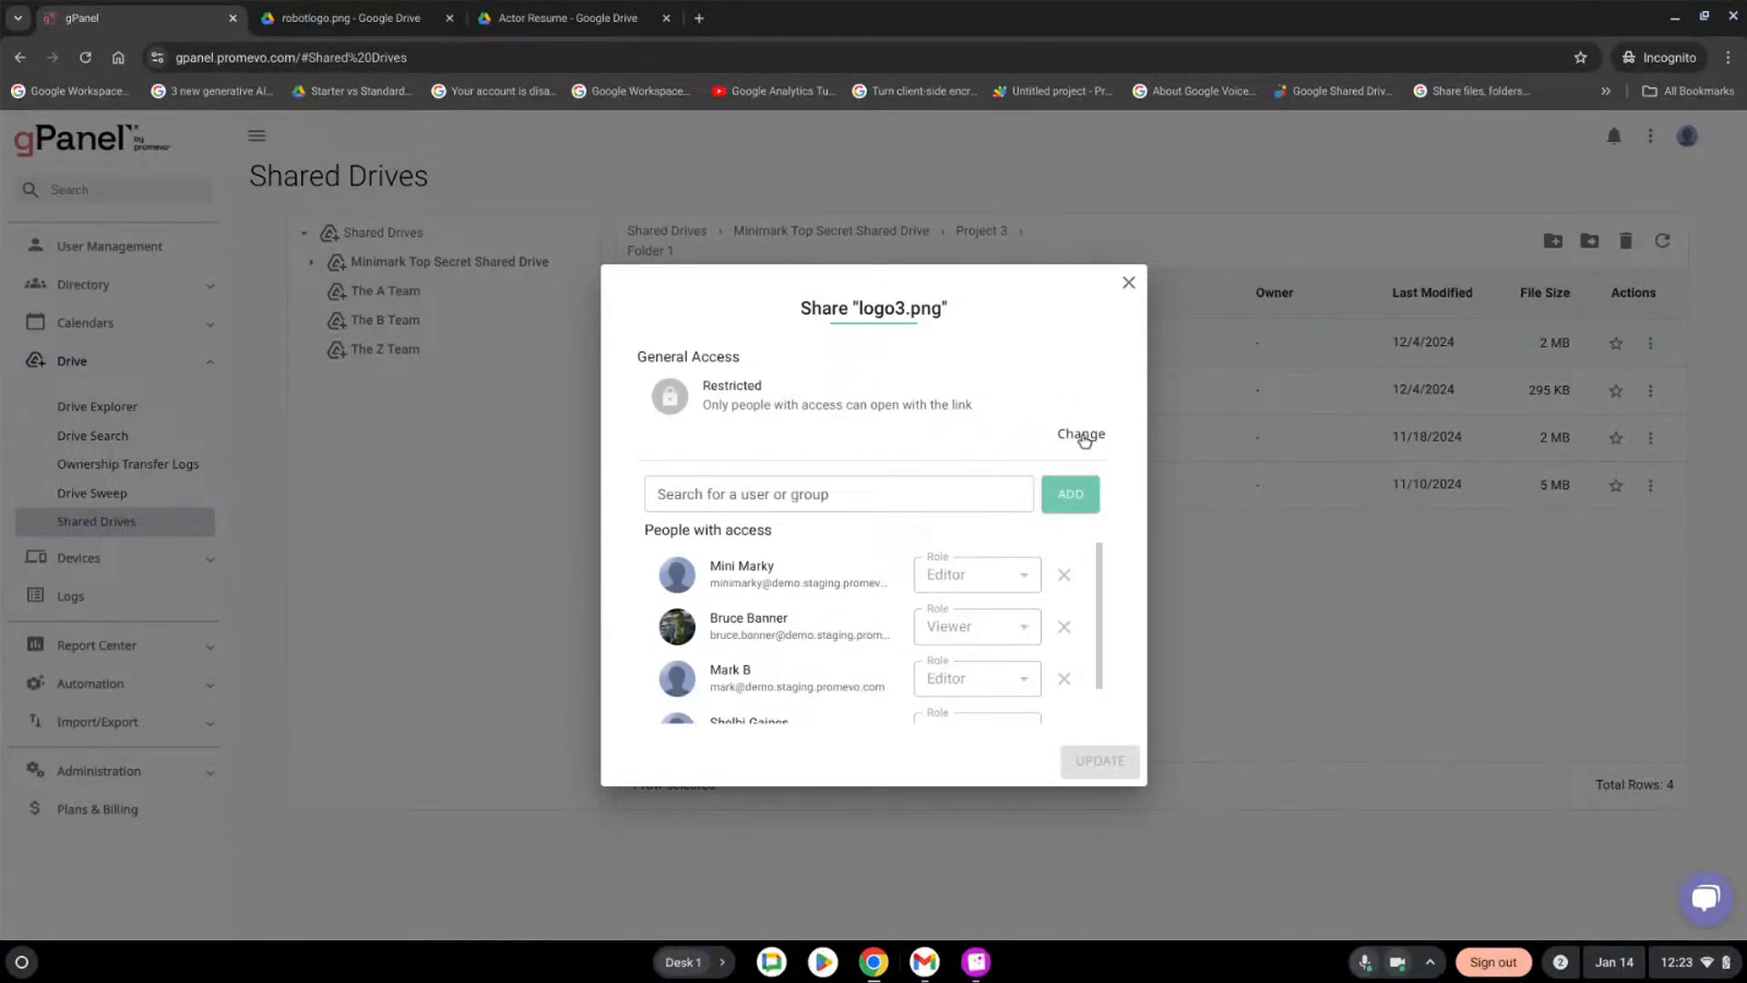
scroll(1079, 582, down, 1)
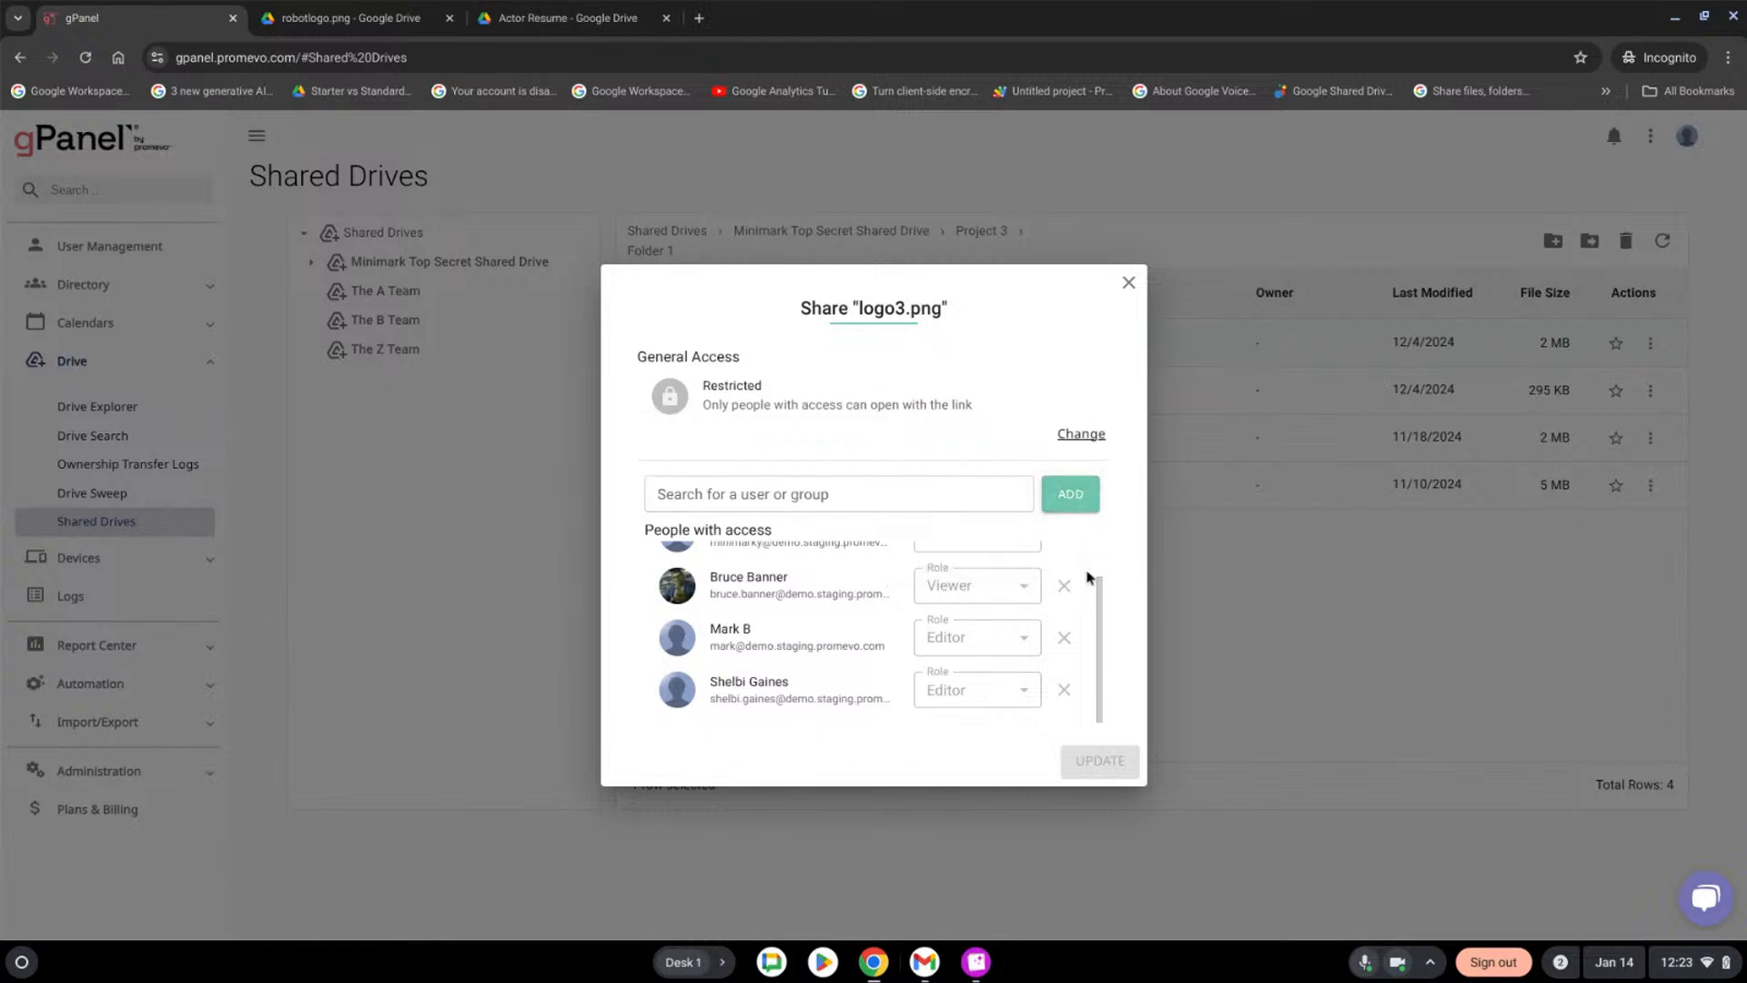
scroll(1090, 578, up, 1)
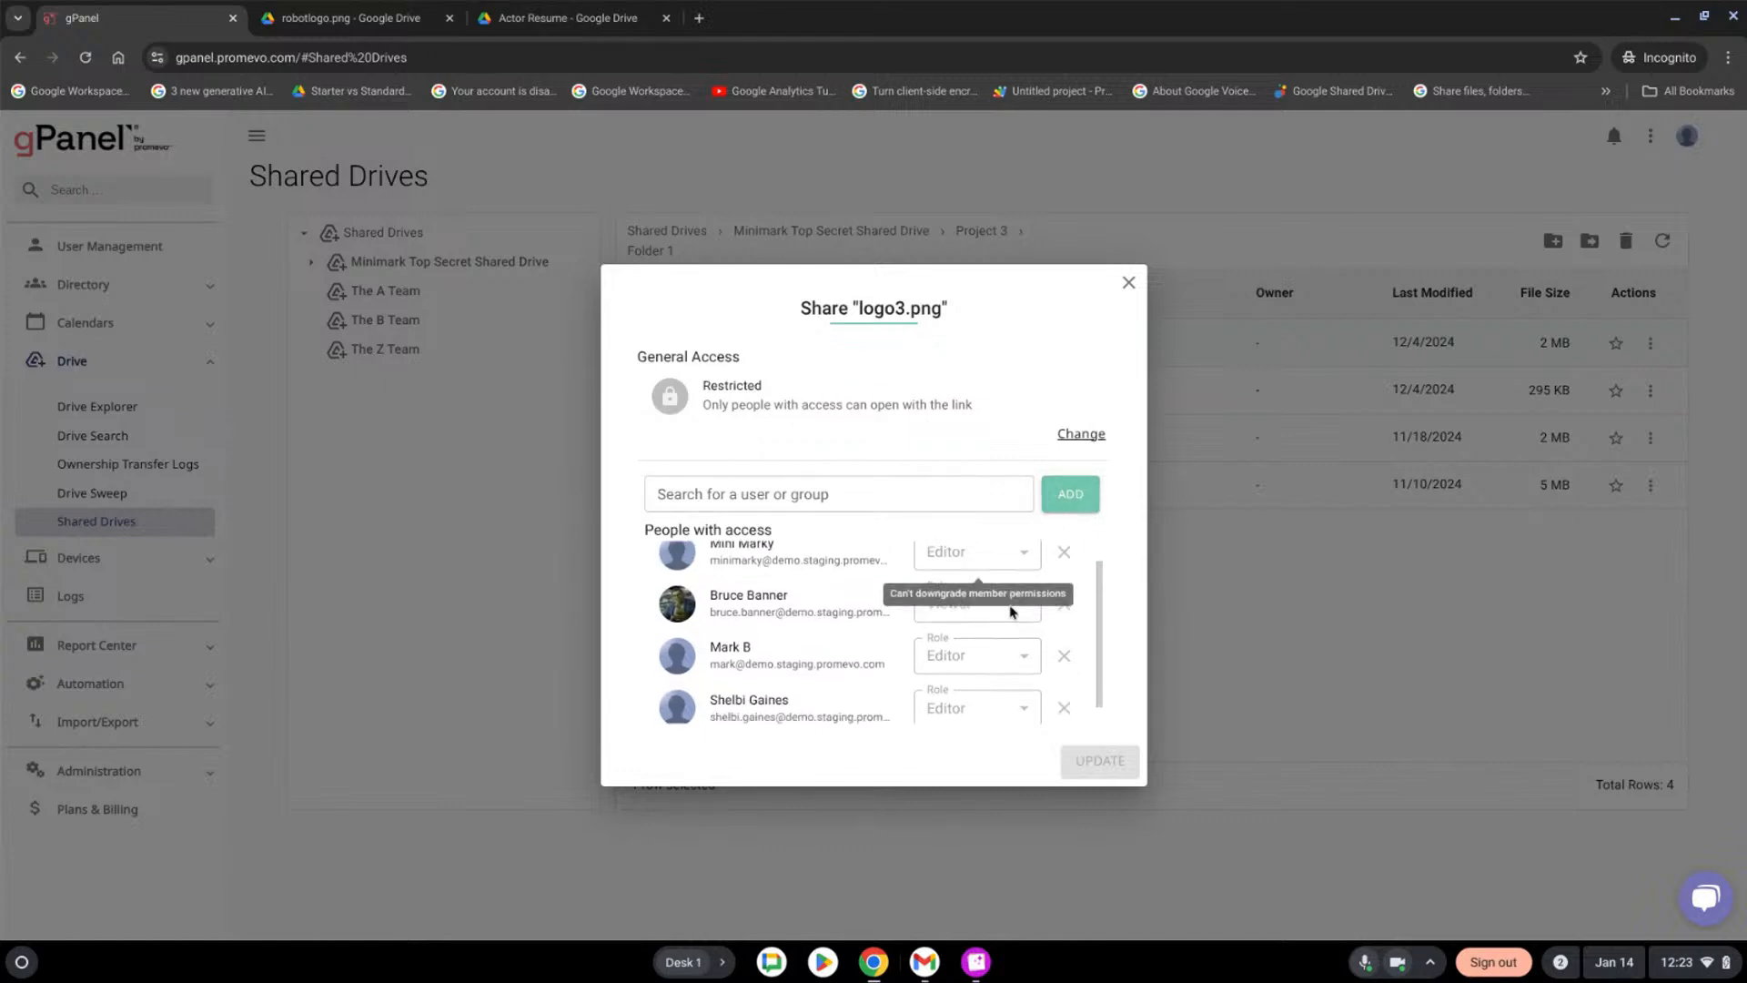
scroll(1024, 583, down, 1)
scroll(1054, 682, up, 1)
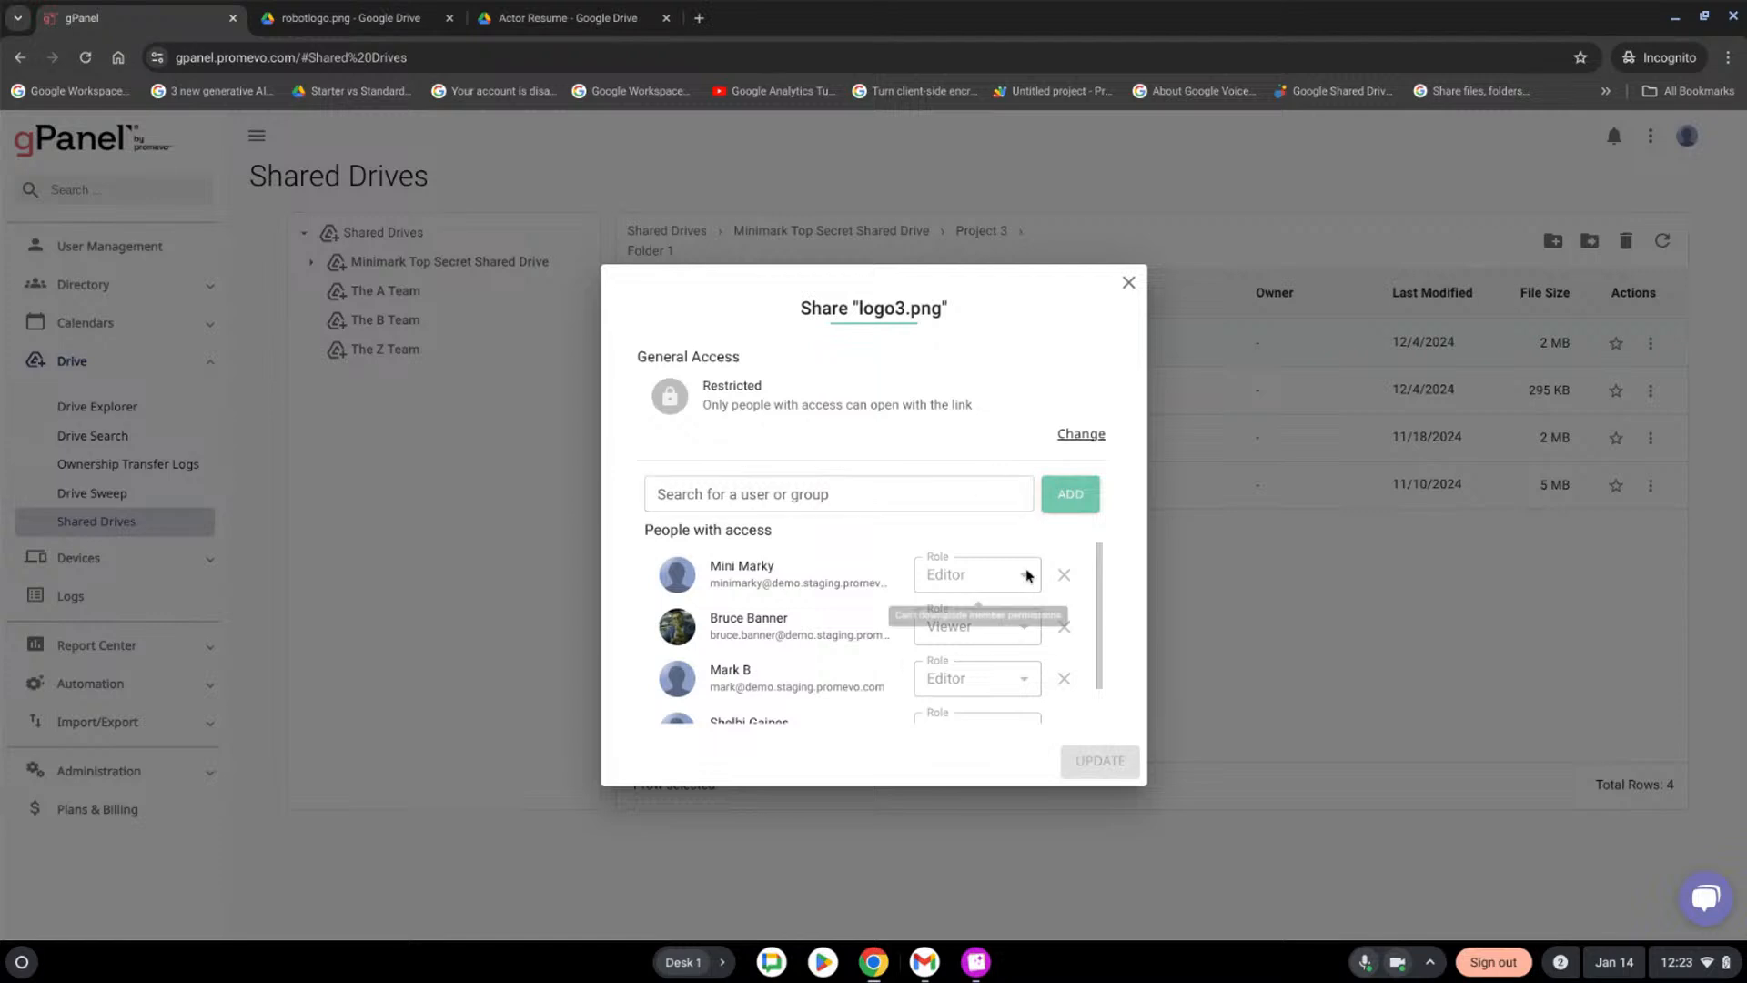
scroll(1070, 591, down, 1)
scroll(1070, 591, down, 1)
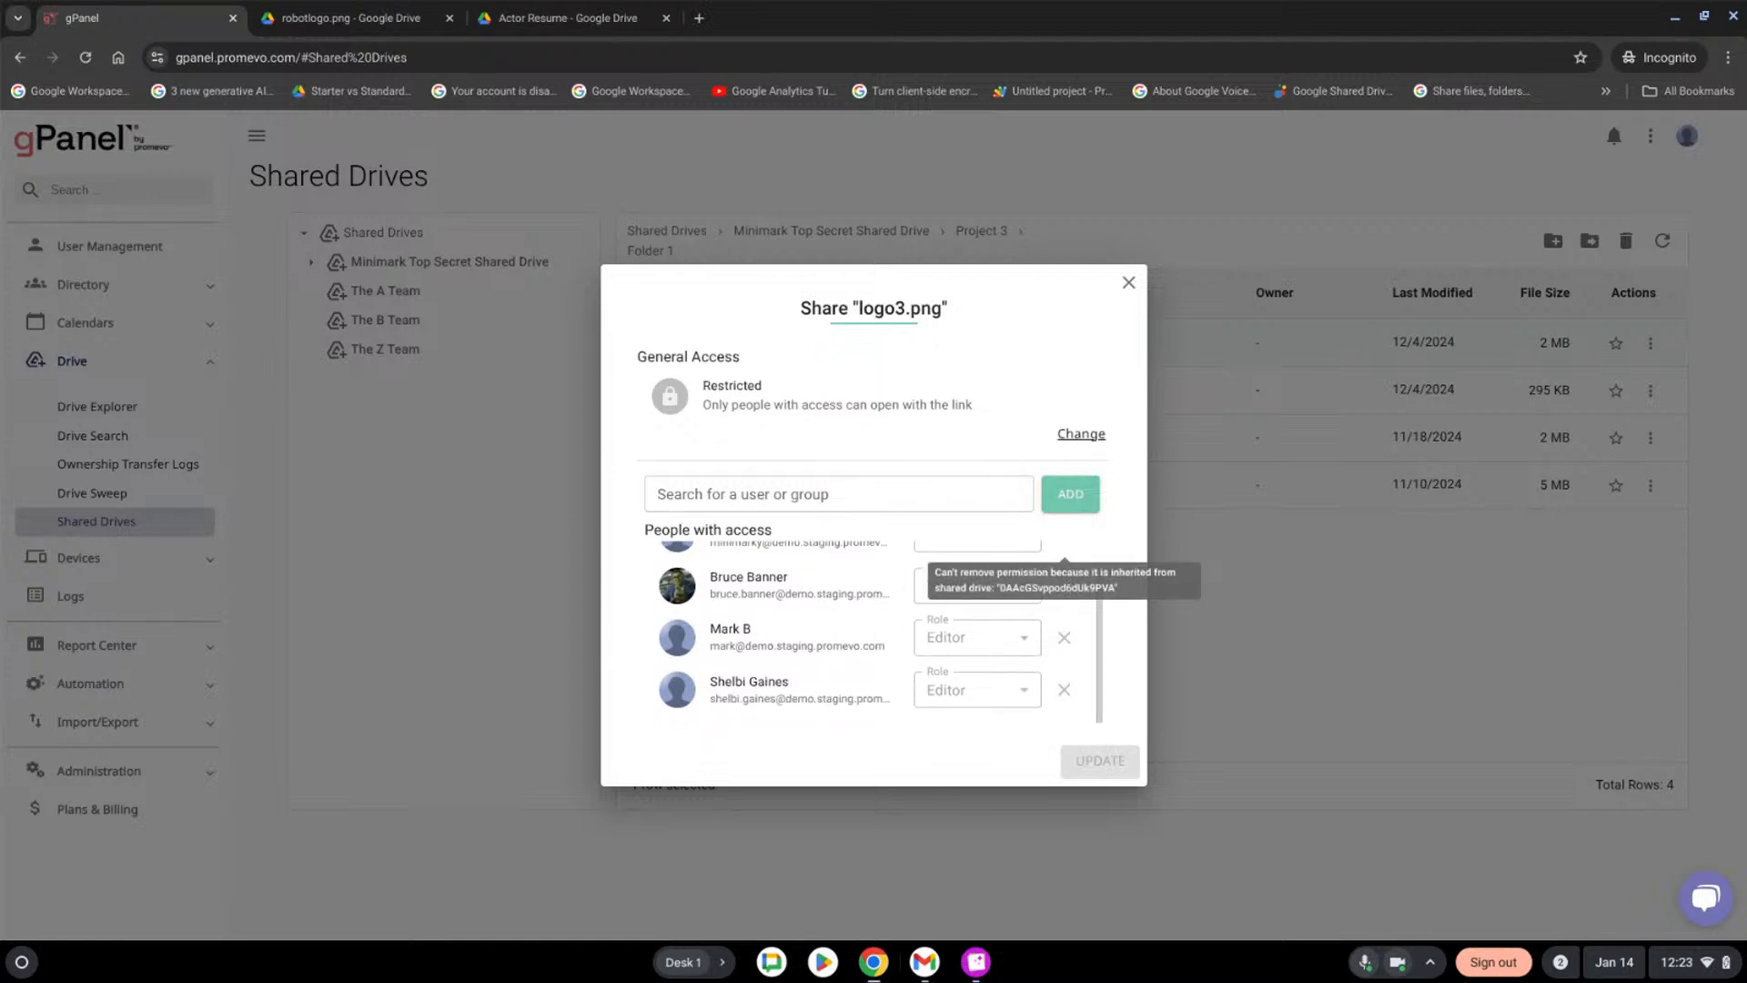
scroll(1060, 591, up, 1)
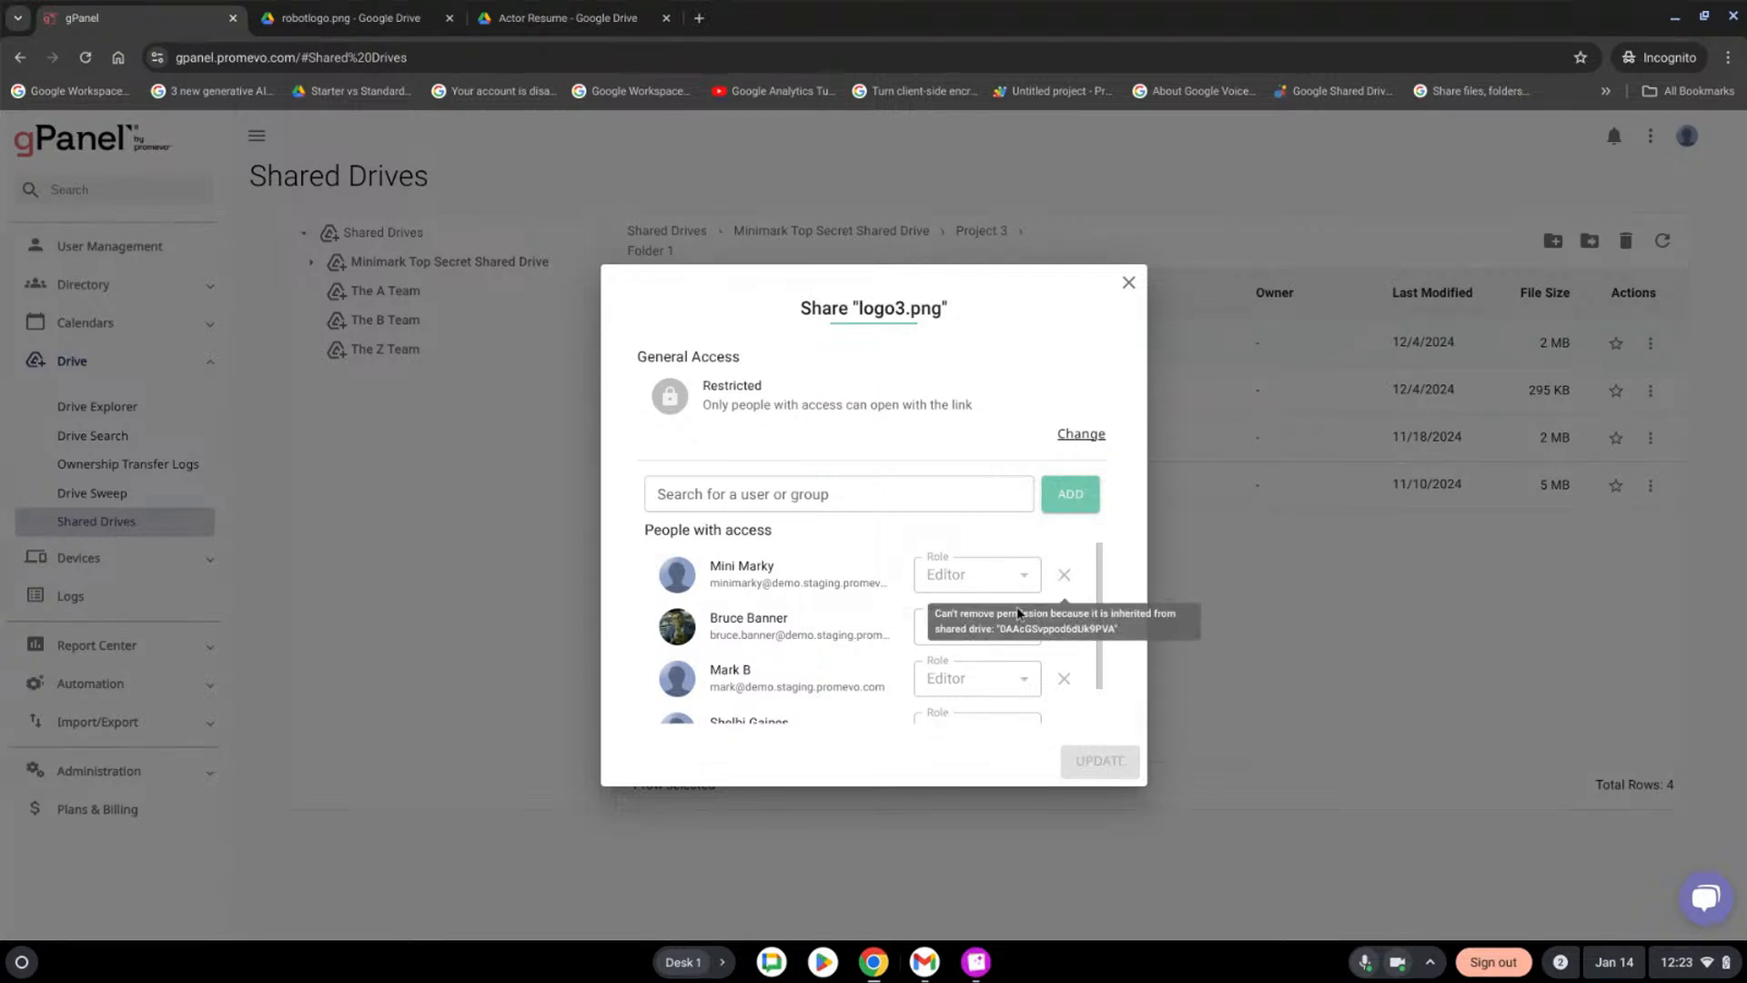
click(1130, 284)
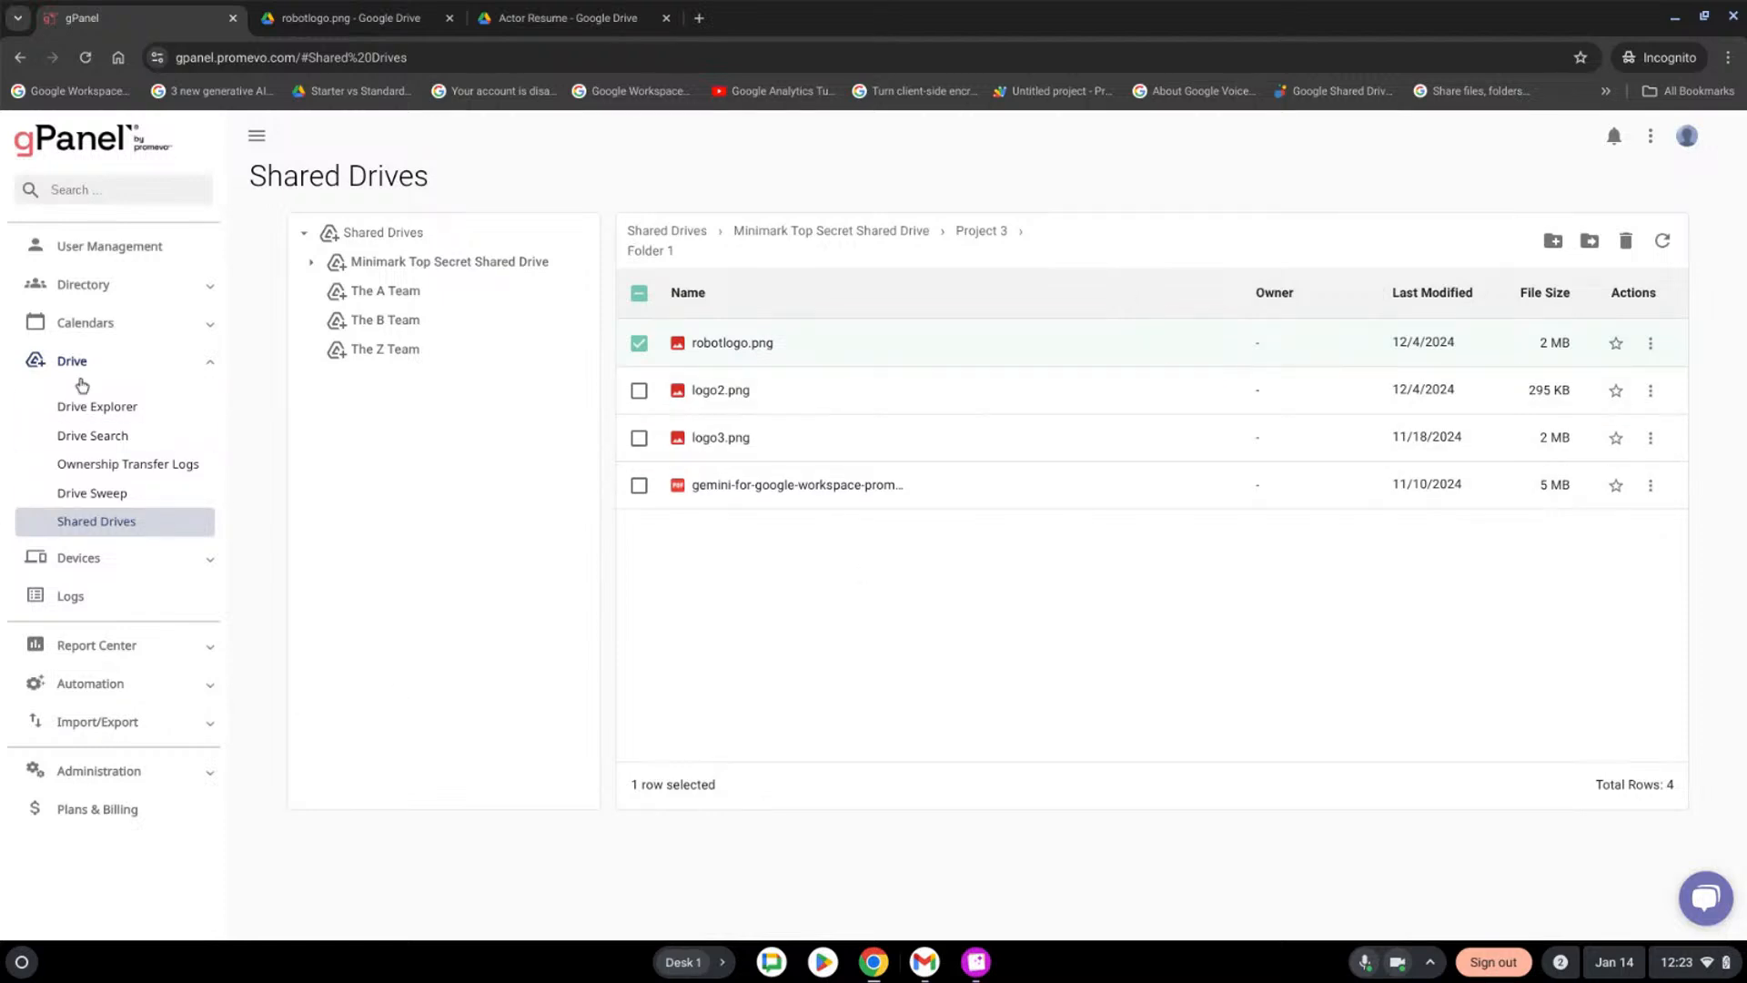
Start a new report from the Report Center's Reports page and show its report type choices
click(95, 644)
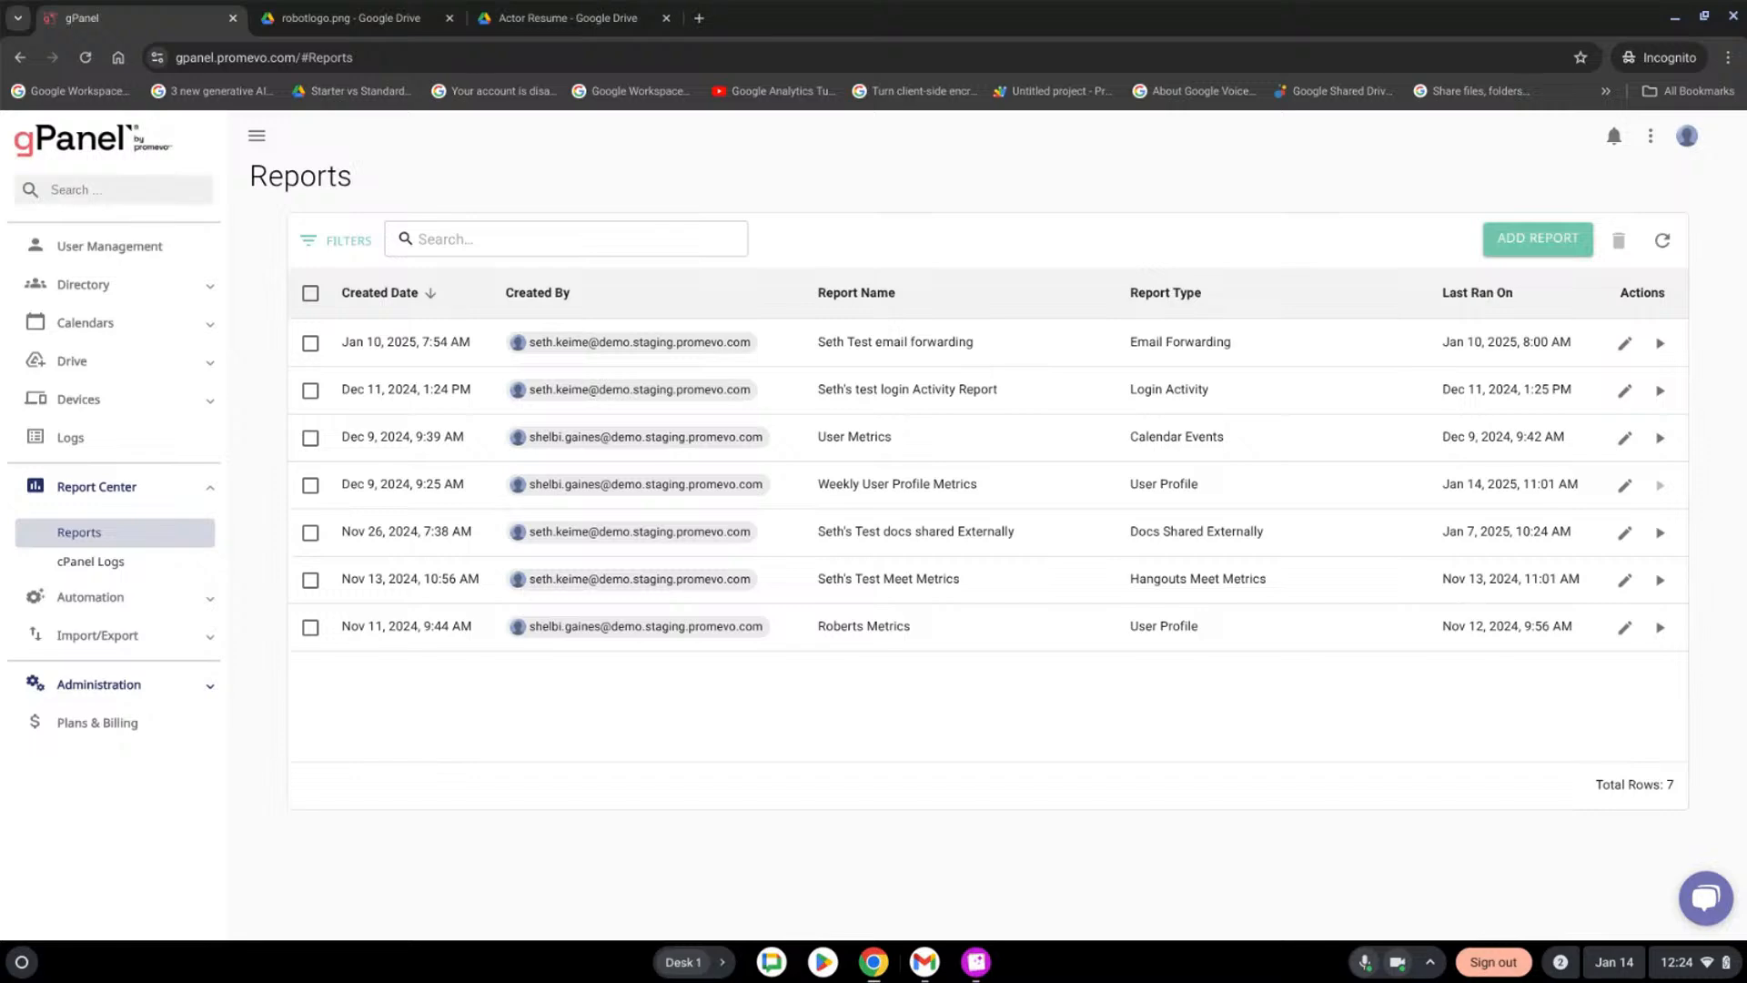
click(1547, 240)
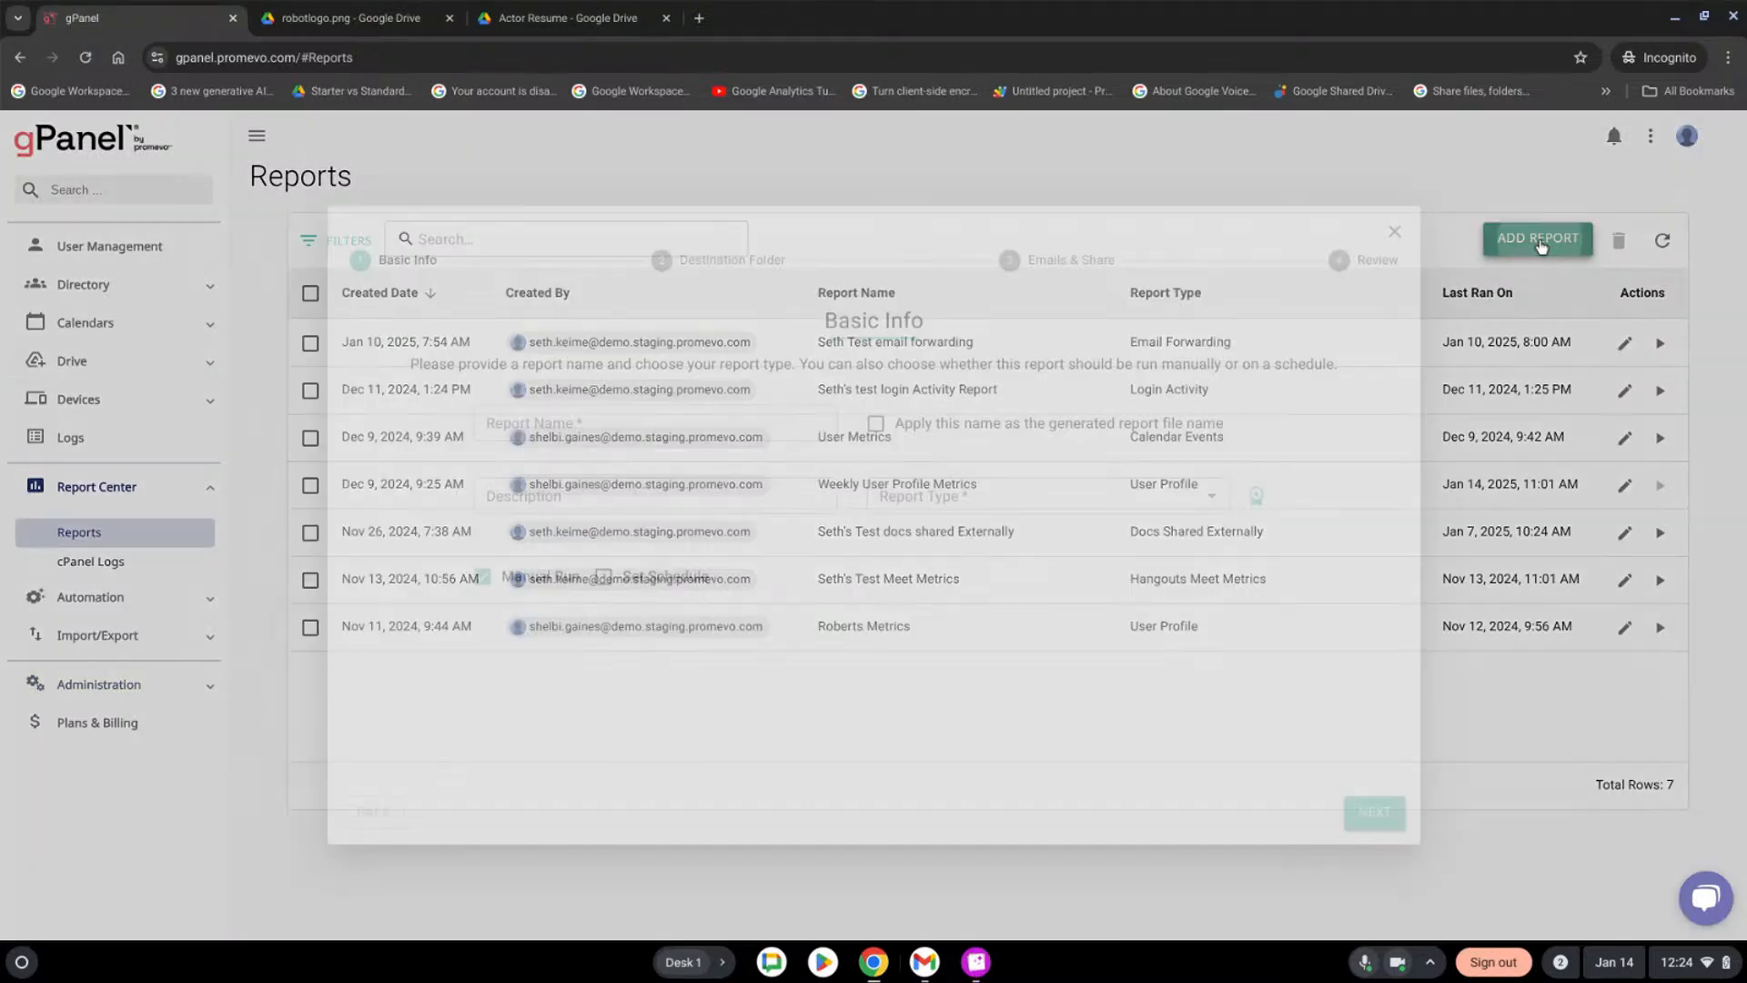
click(1194, 496)
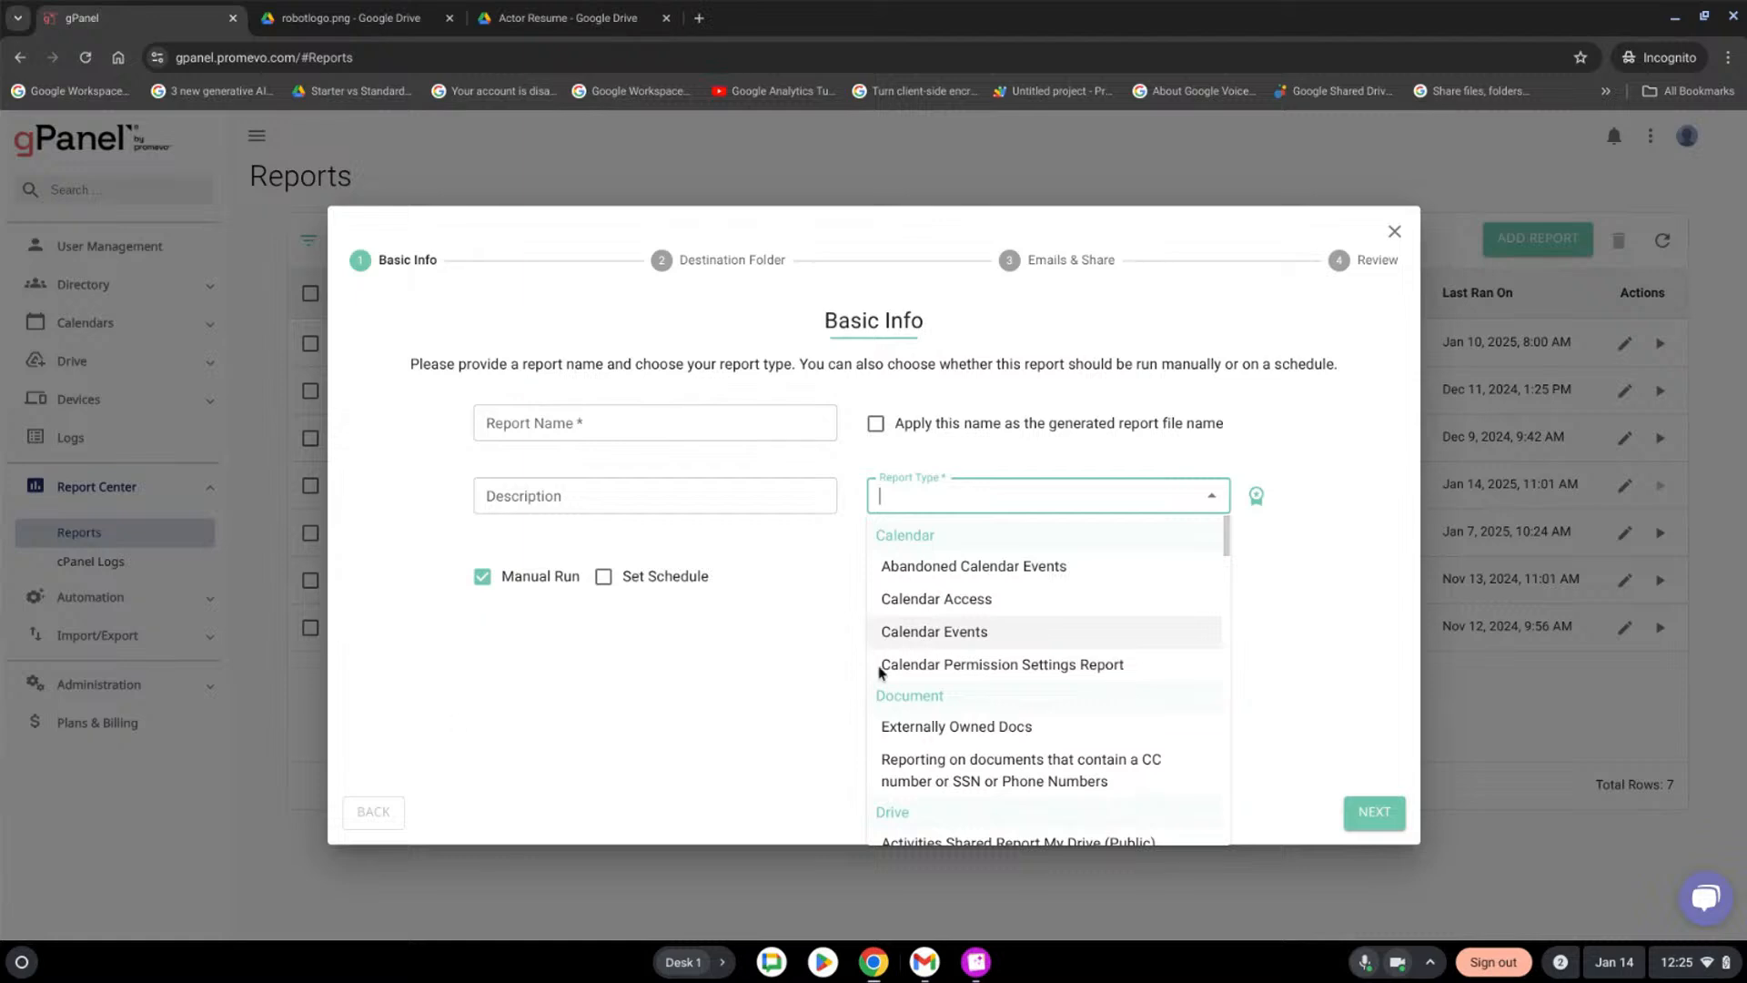
Examine the available report types across the Calendar, Document, Drive, Email, Group, Mobile, Organization, Signature, Uncategorized and User categories
scroll(1170, 589, down, 2)
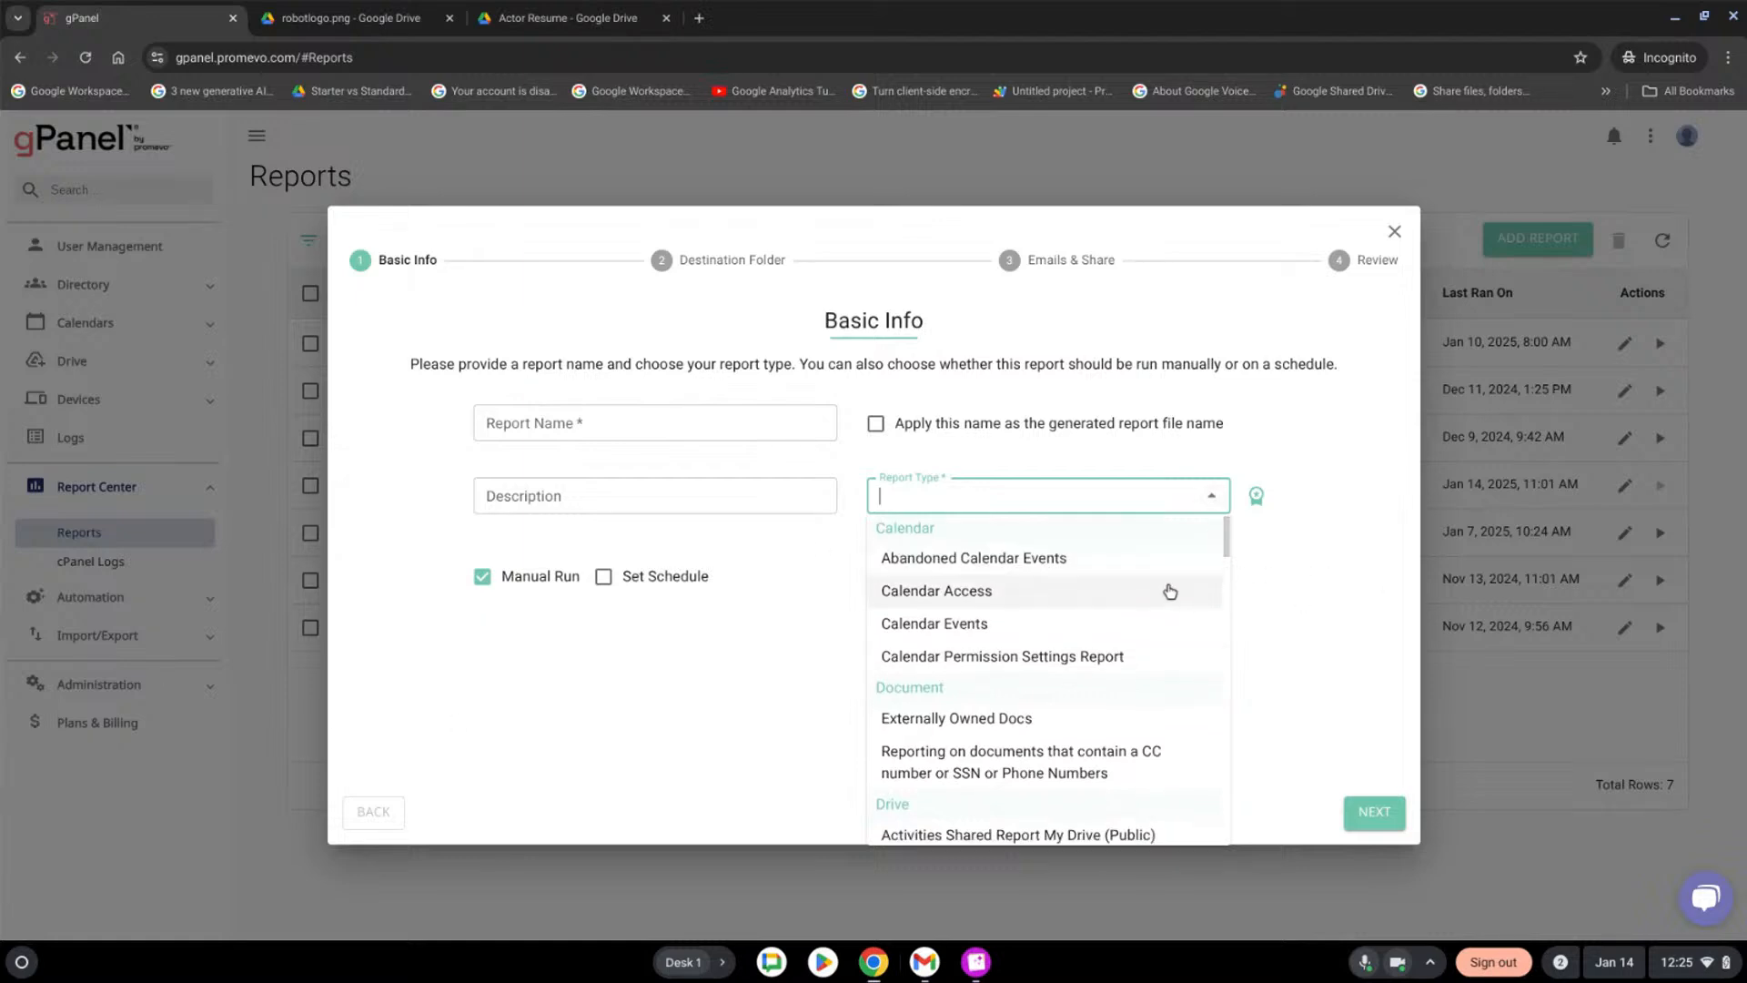
scroll(1147, 664, down, 4)
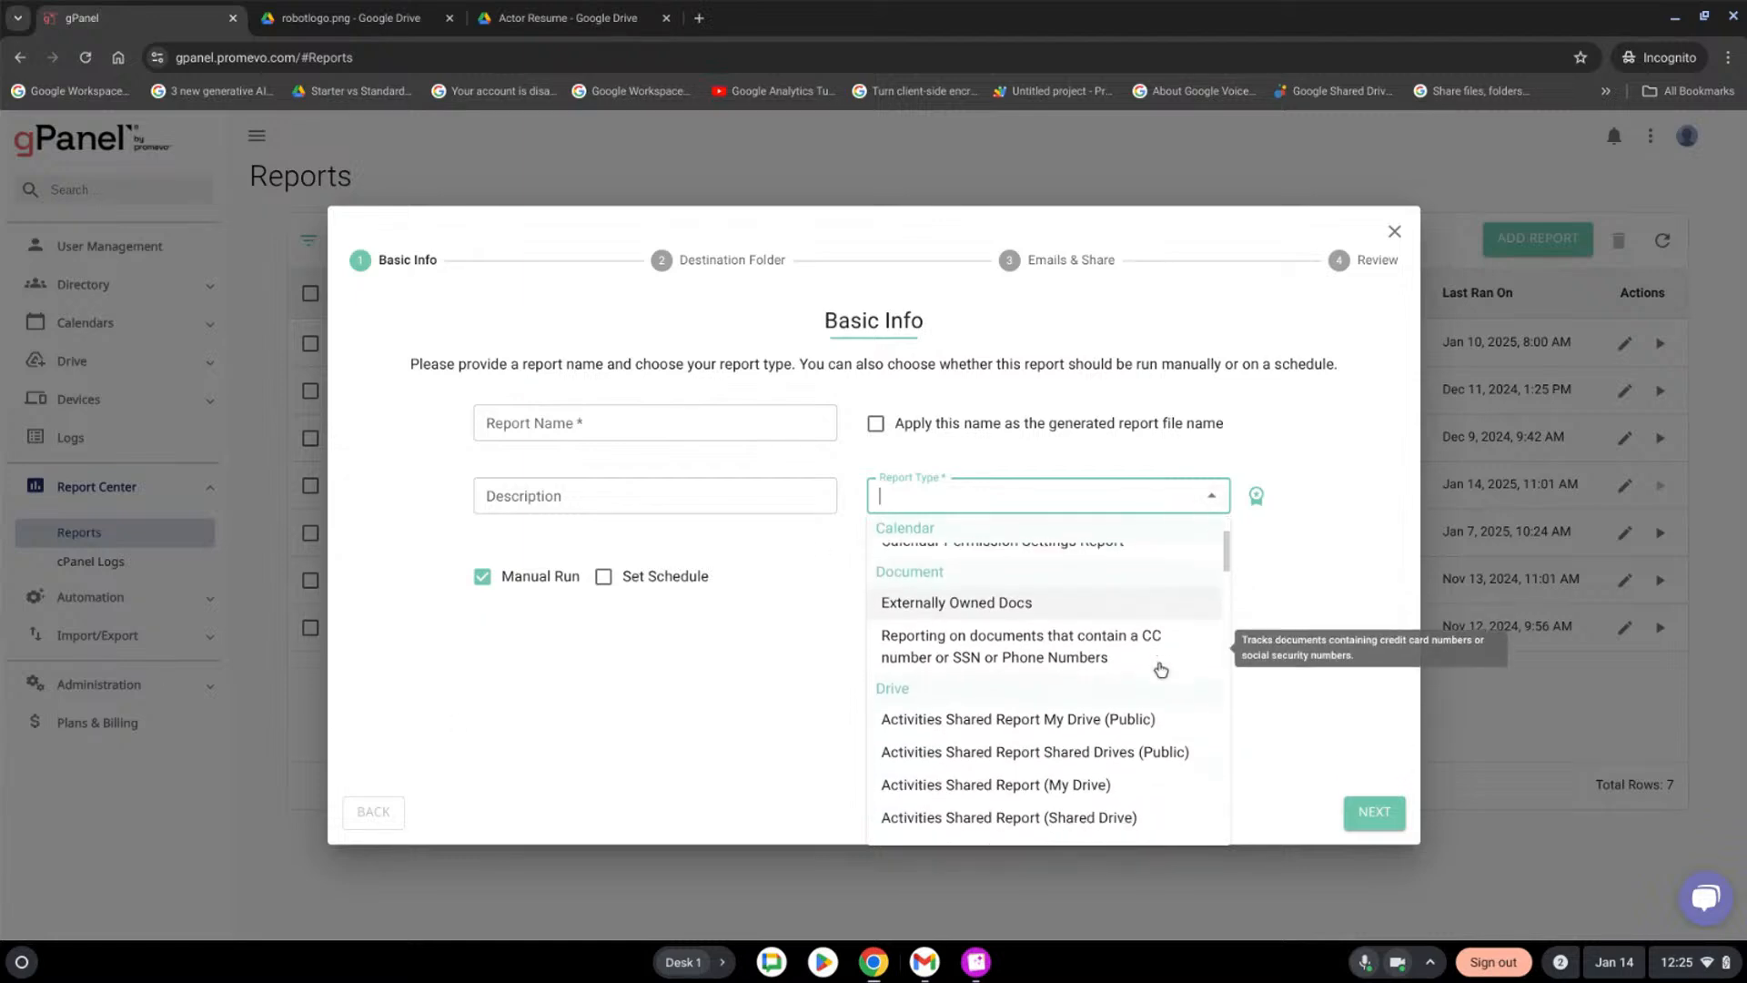
scroll(1160, 669, down, 3)
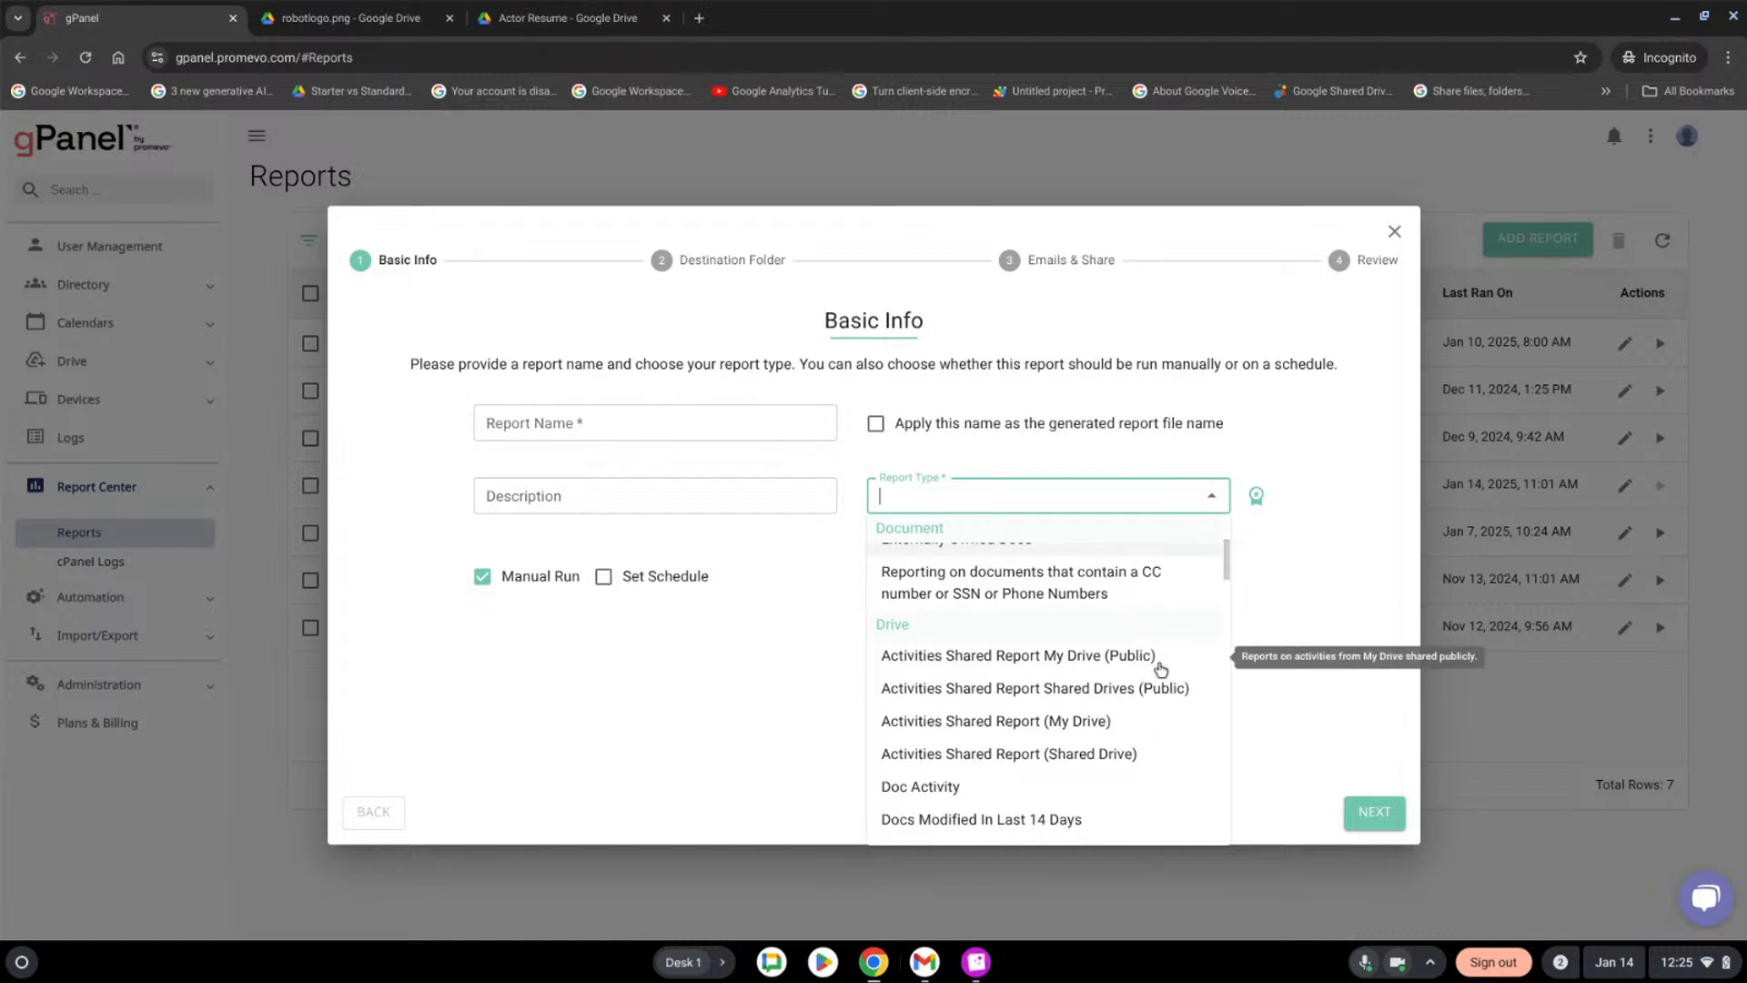
scroll(1160, 670, down, 3)
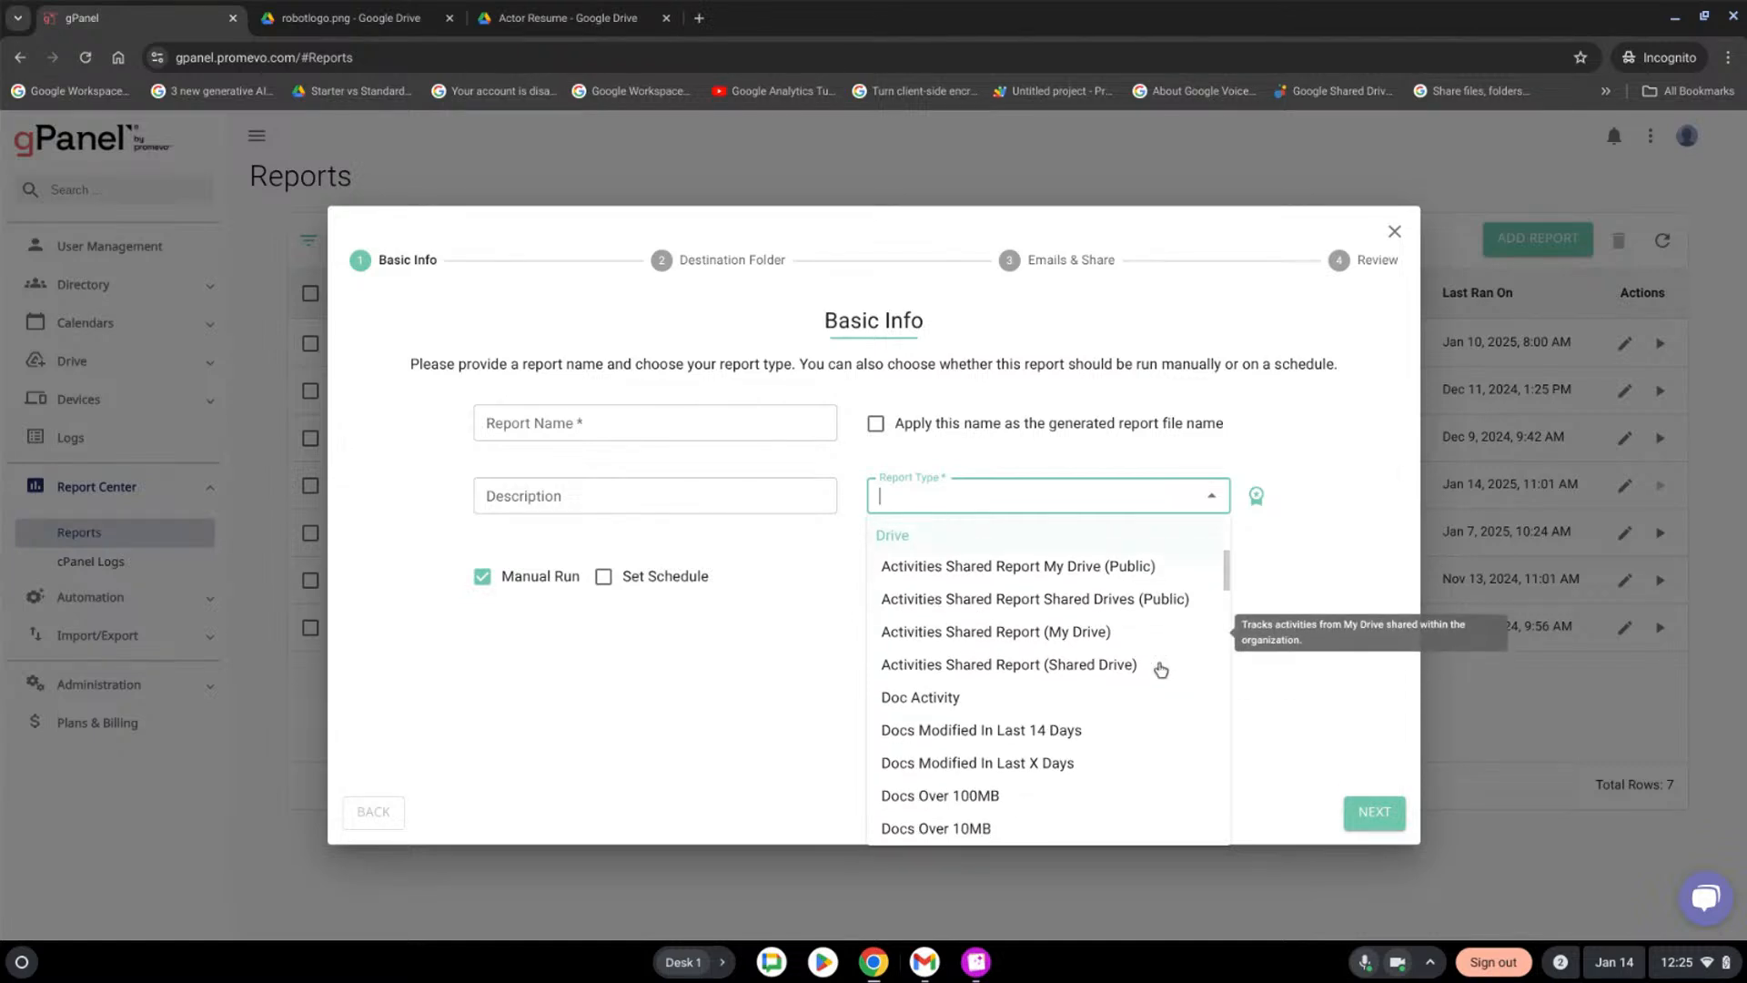
scroll(1160, 670, down, 3)
scroll(1160, 670, down, 3)
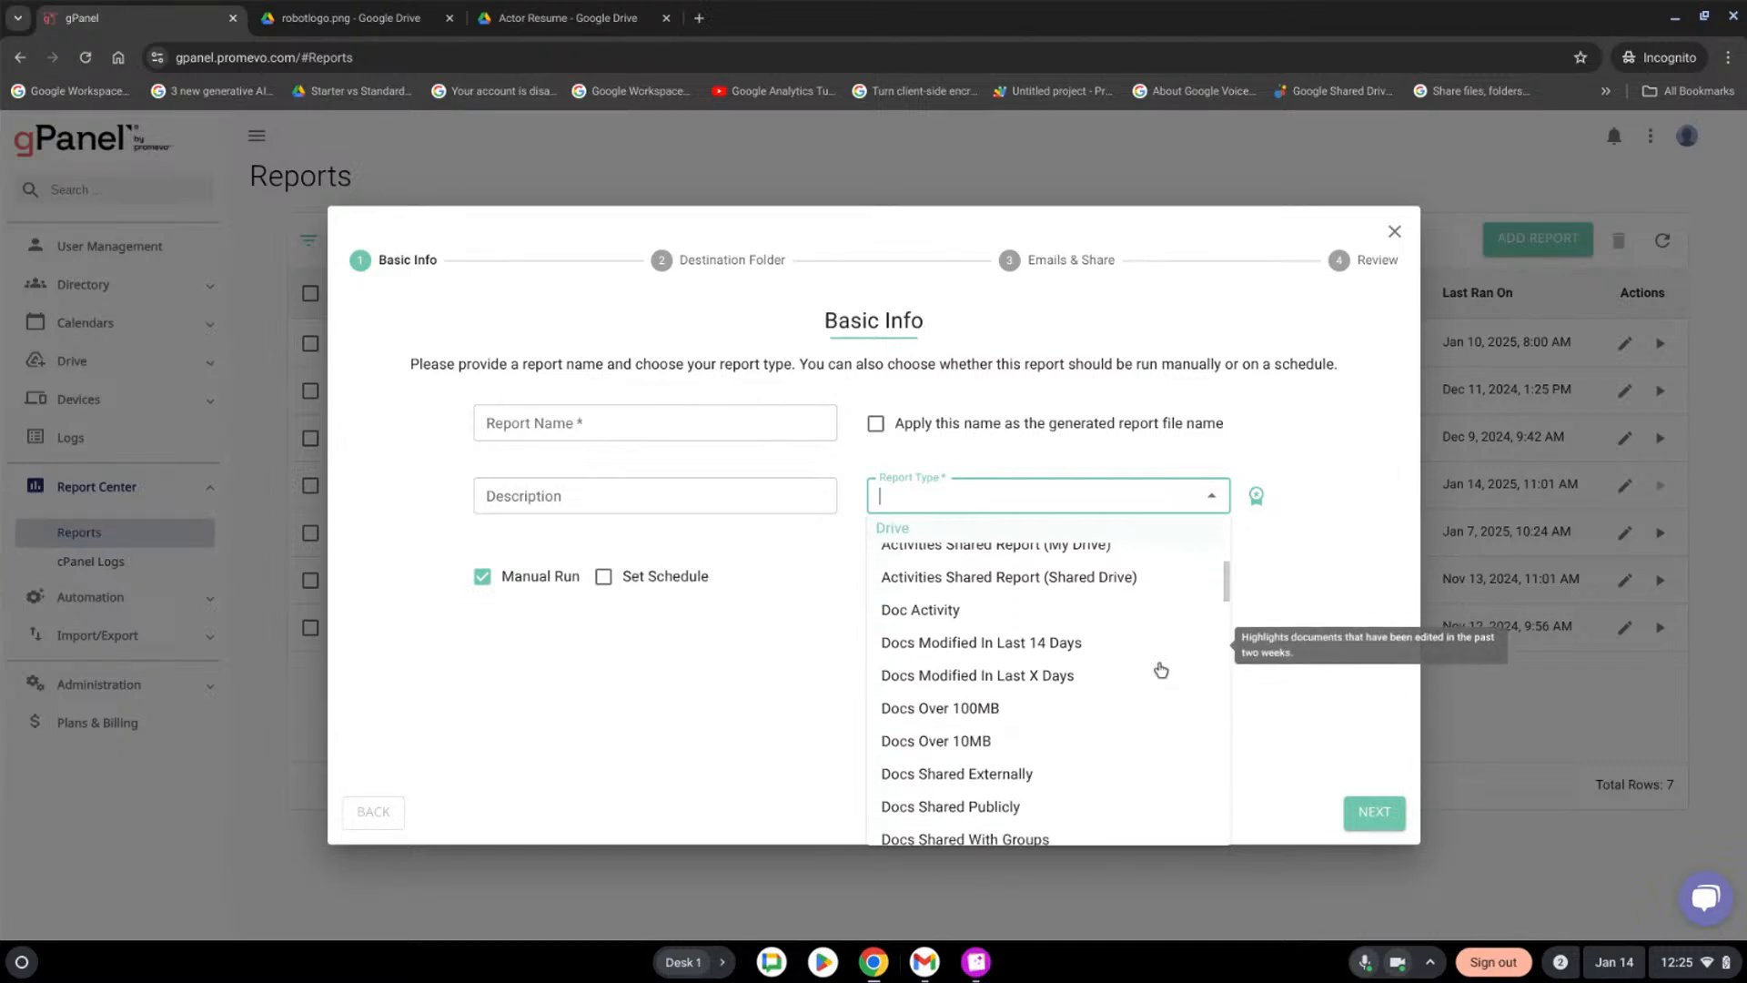
scroll(1160, 669, down, 3)
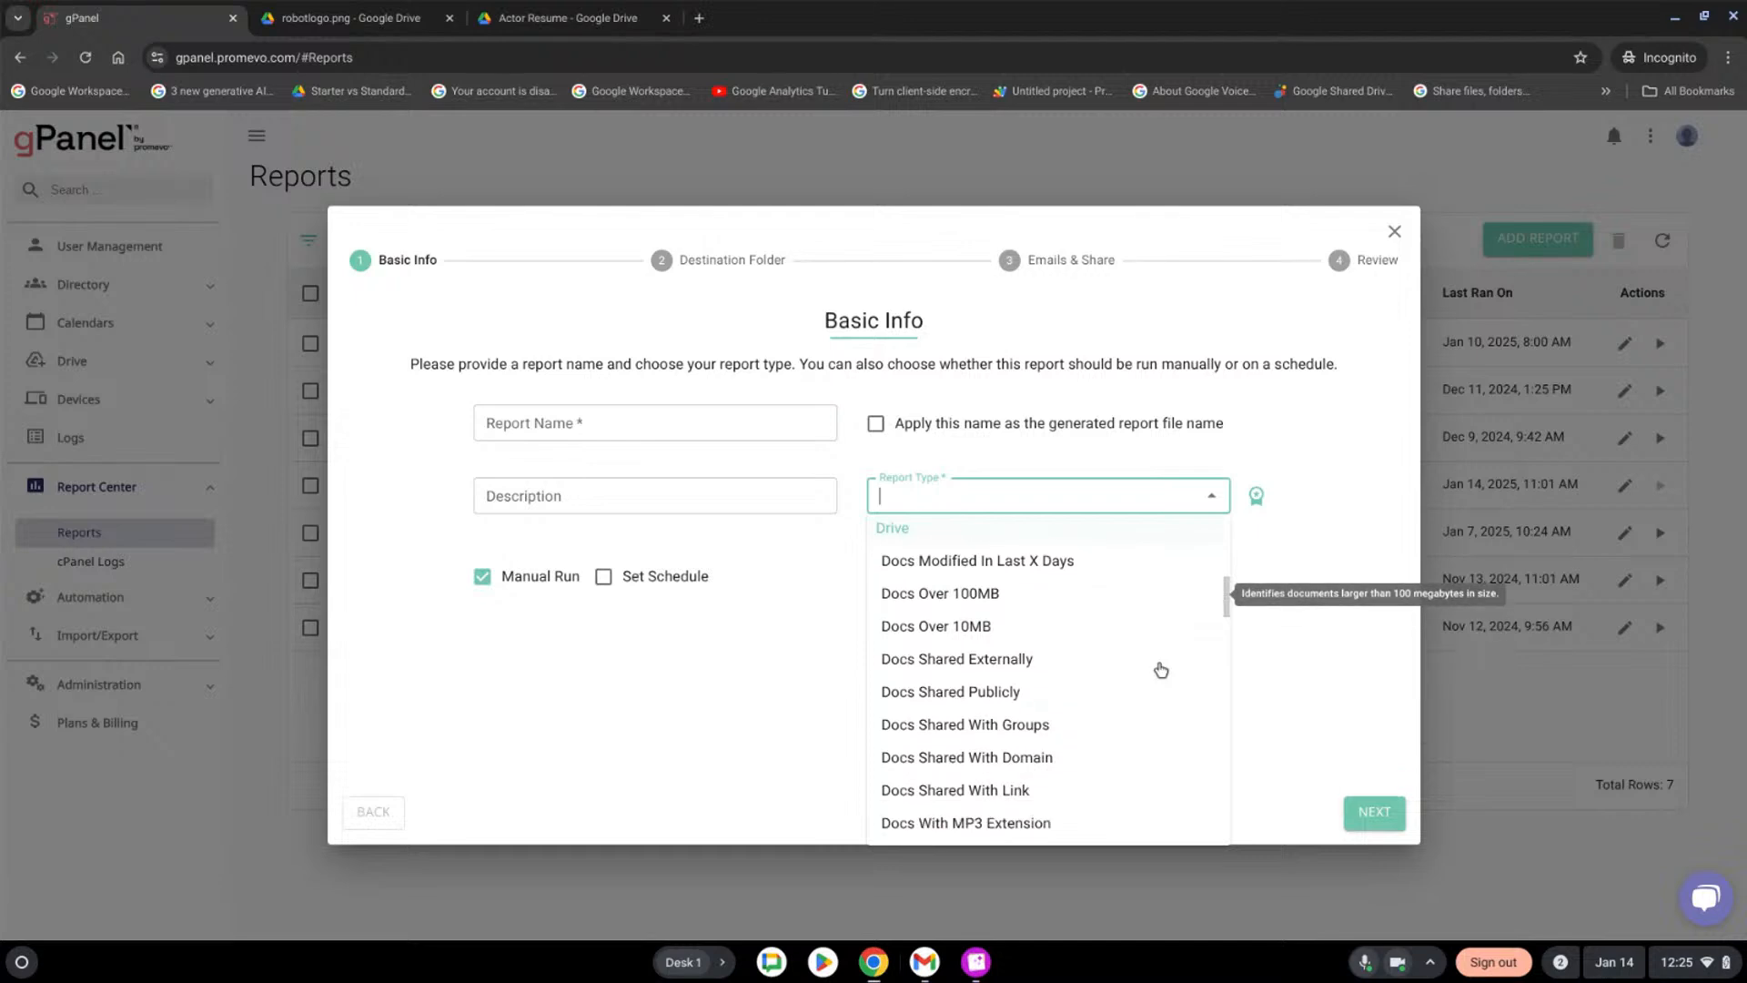
scroll(1160, 670, down, 2)
scroll(1160, 669, down, 3)
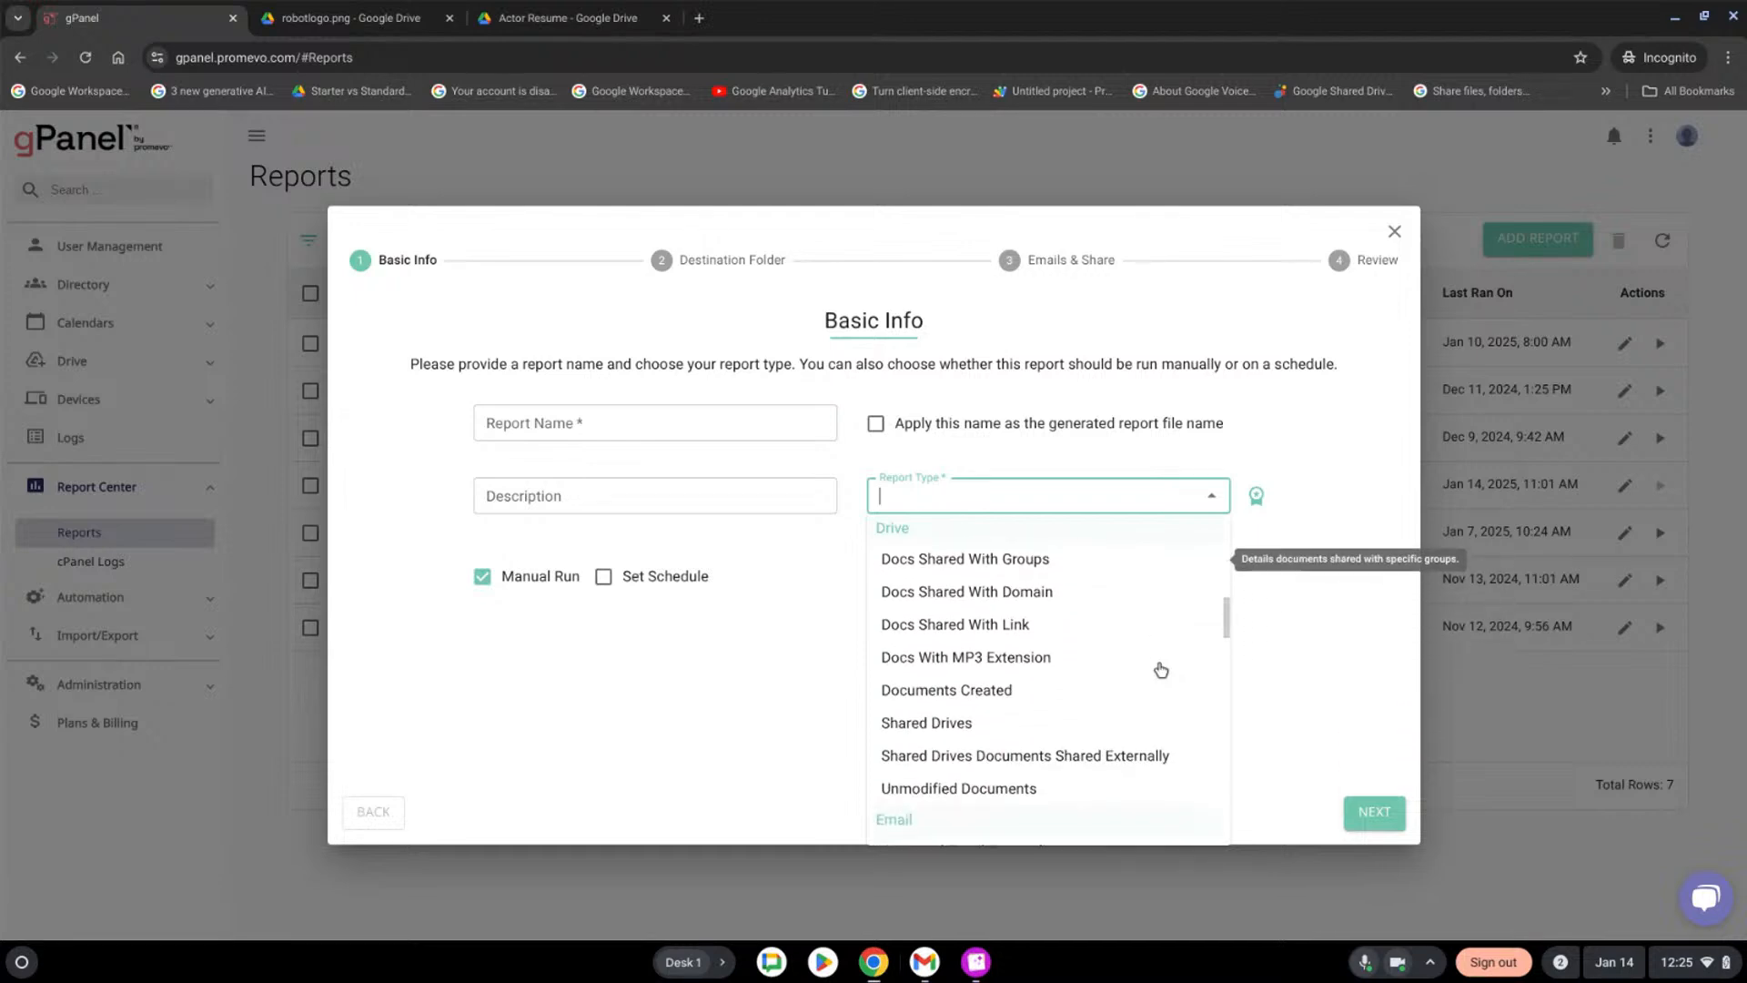
scroll(1160, 670, down, 2)
scroll(1160, 670, down, 3)
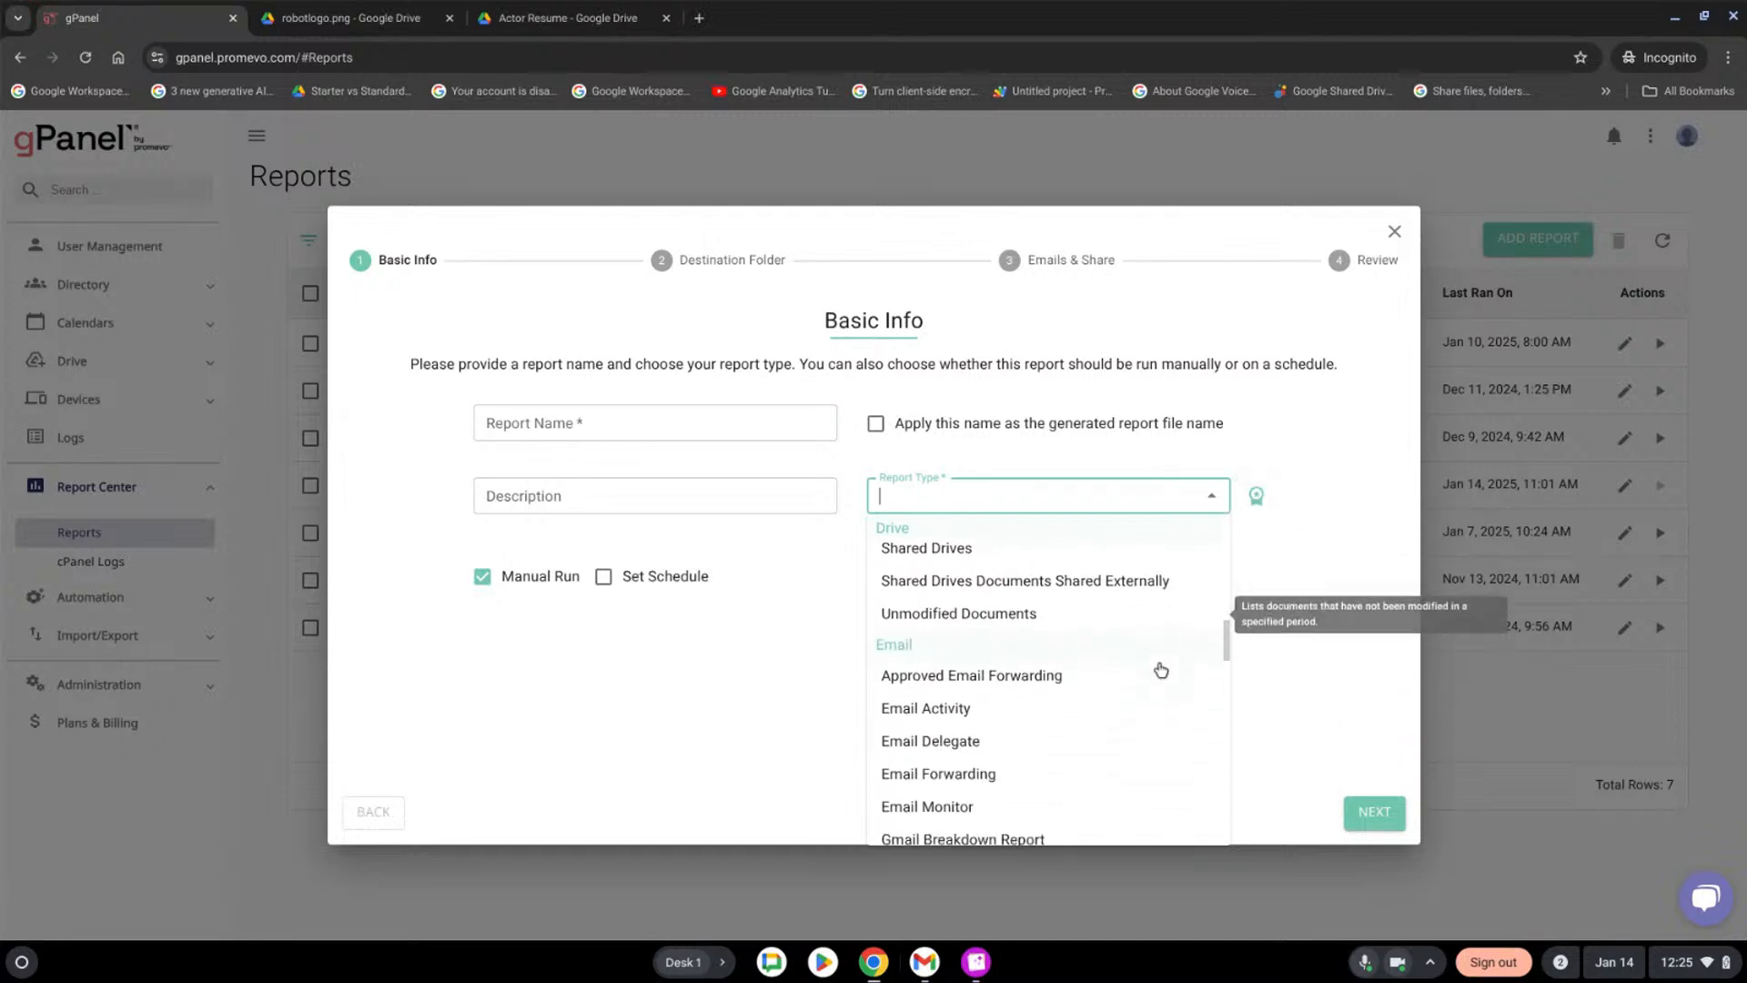
scroll(1160, 670, down, 4)
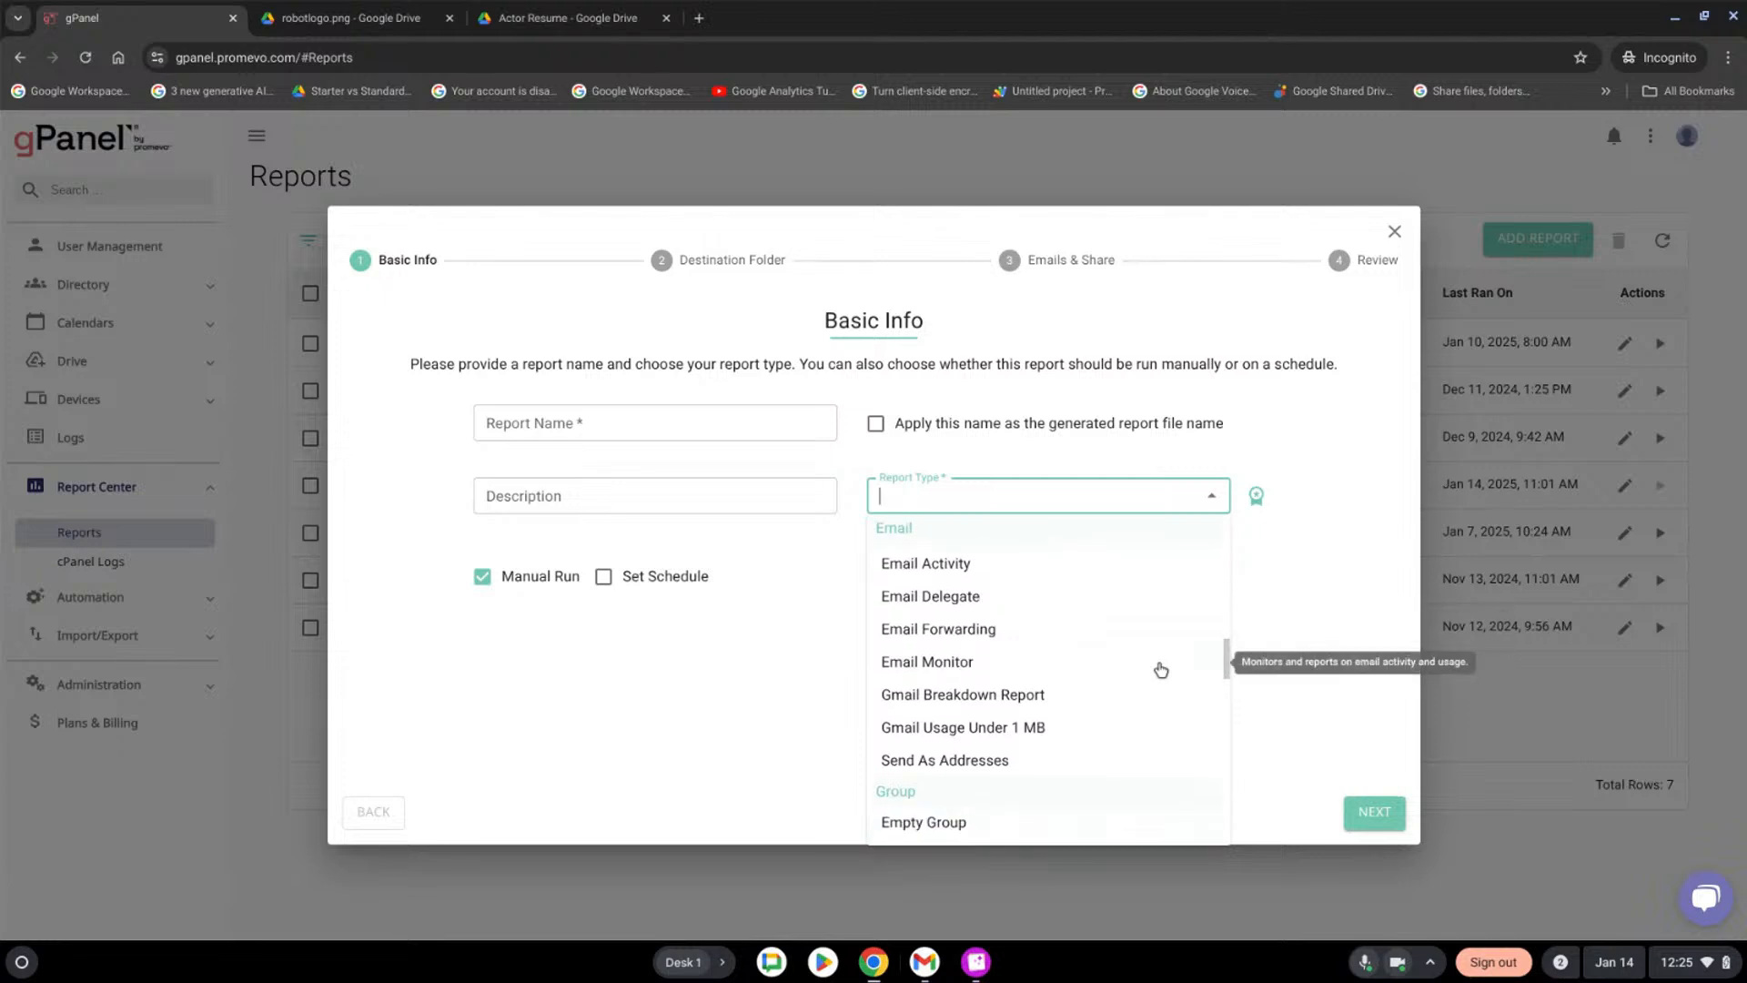
scroll(1160, 670, down, 2)
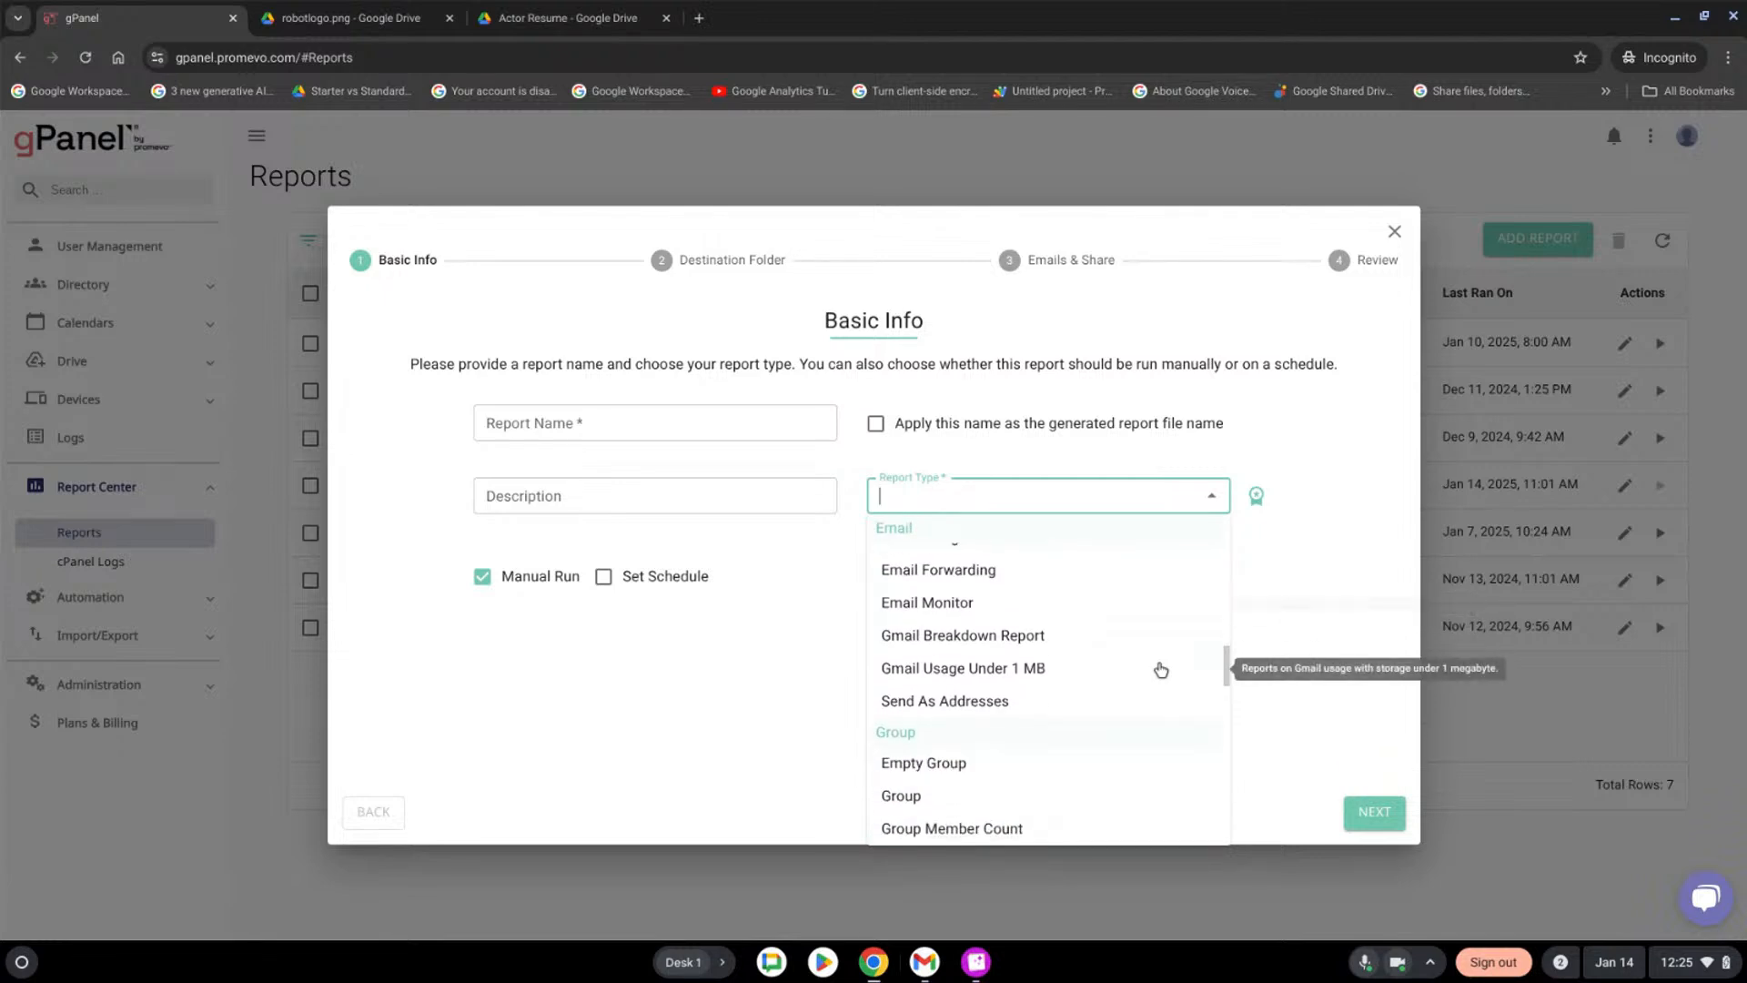
scroll(1160, 669, down, 1)
scroll(1160, 670, down, 2)
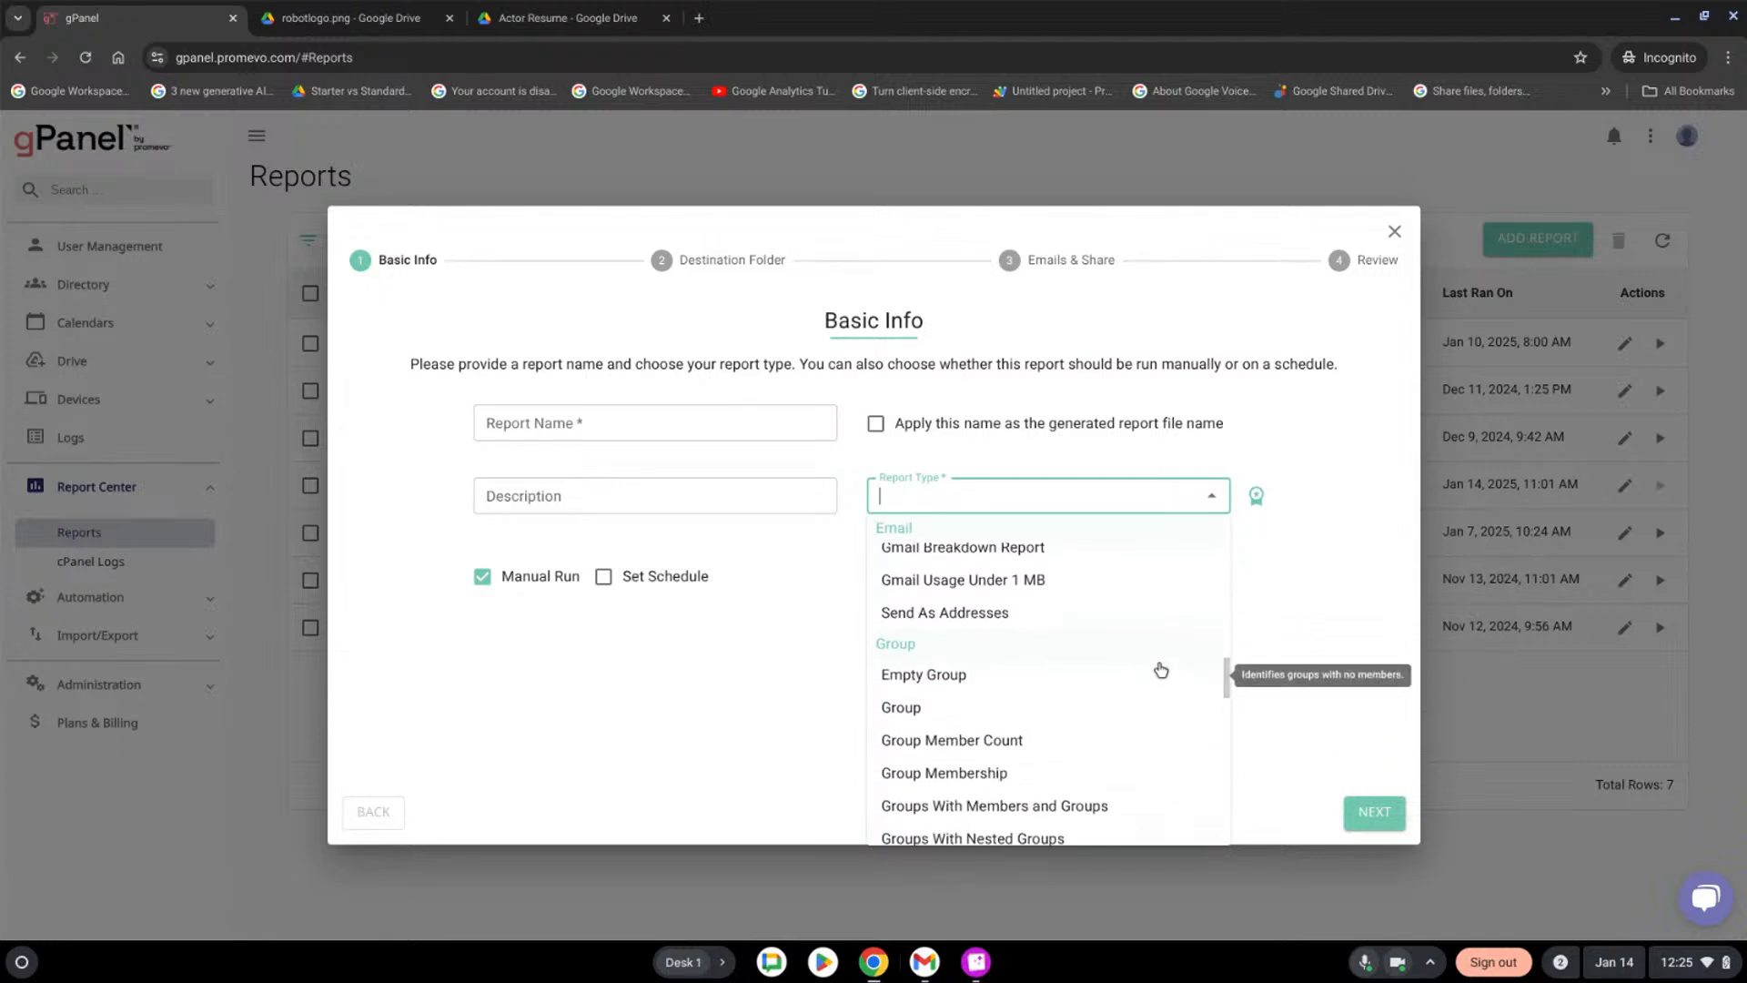
scroll(1160, 670, down, 2)
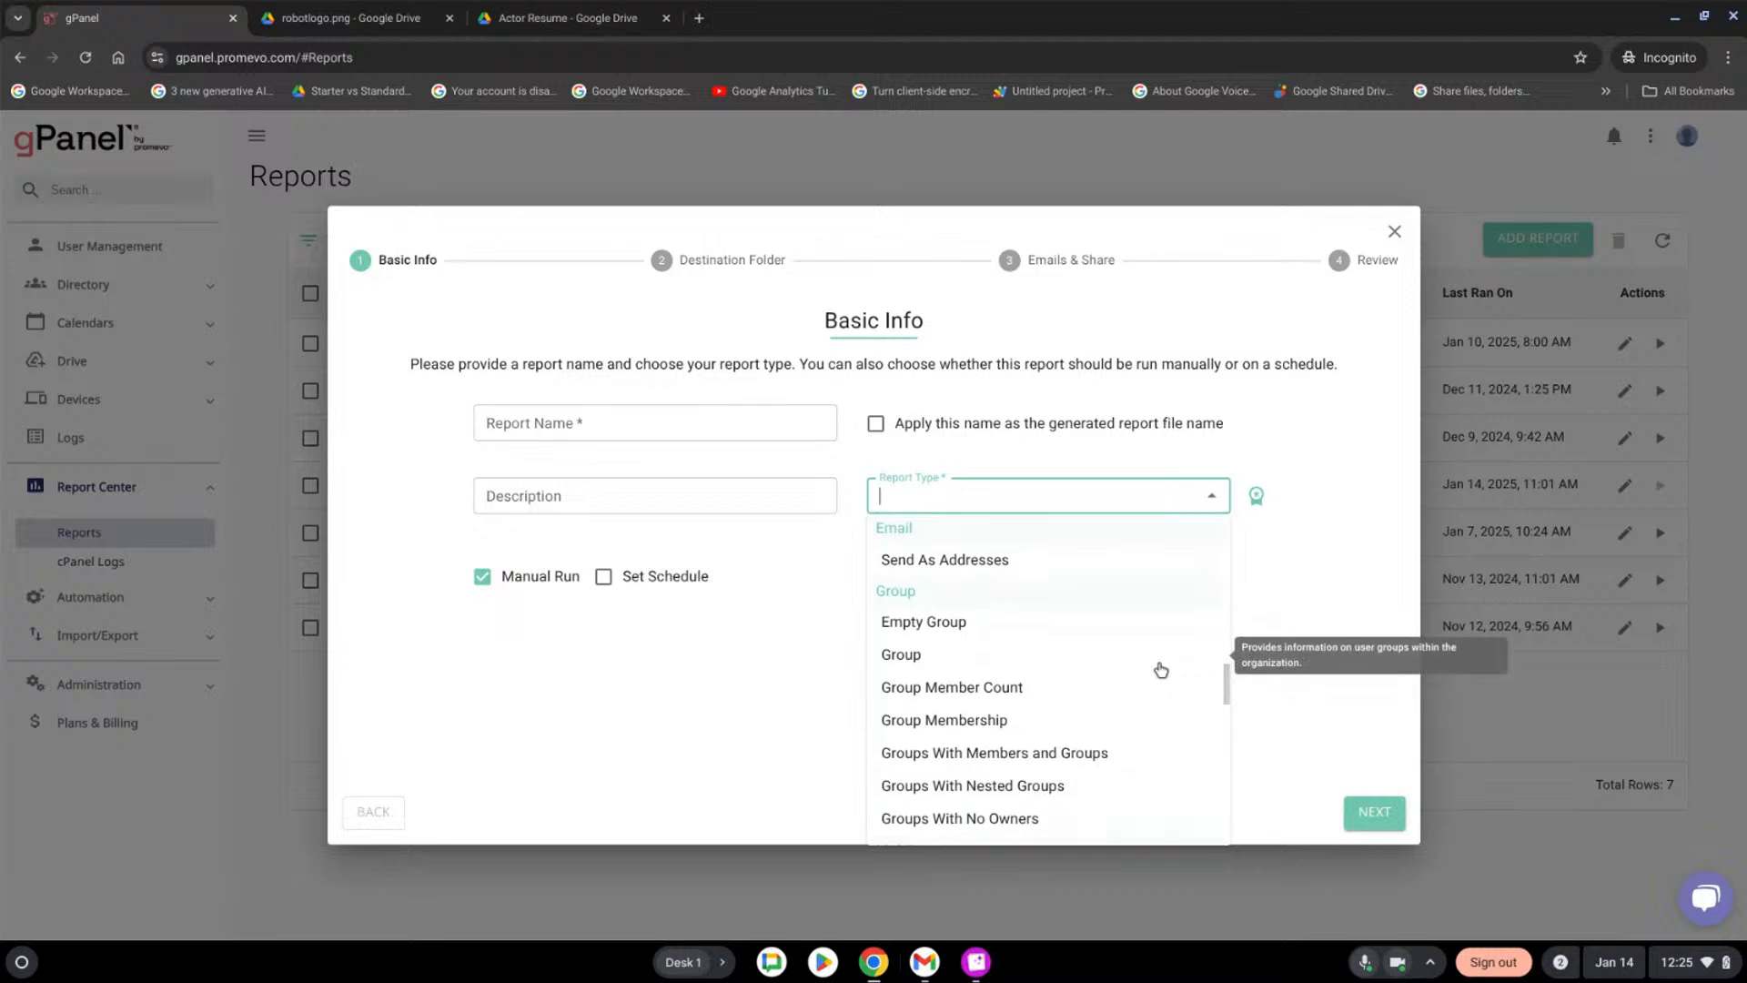
scroll(1160, 670, down, 1)
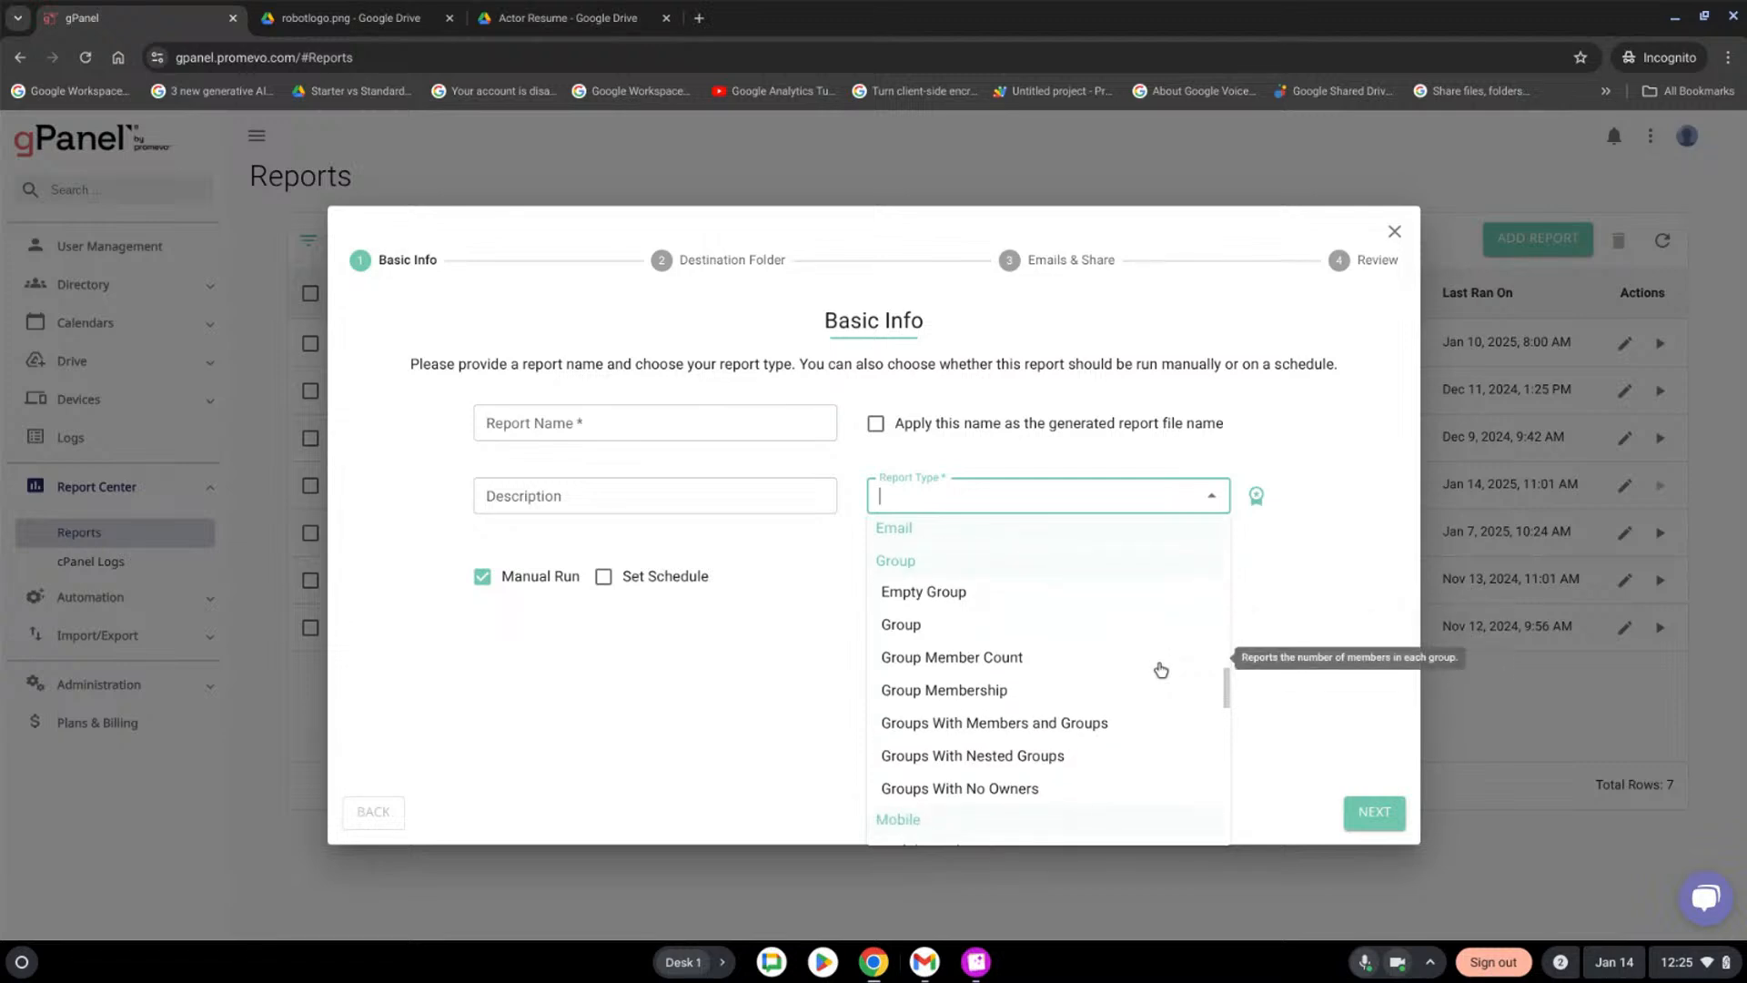
scroll(1160, 670, down, 2)
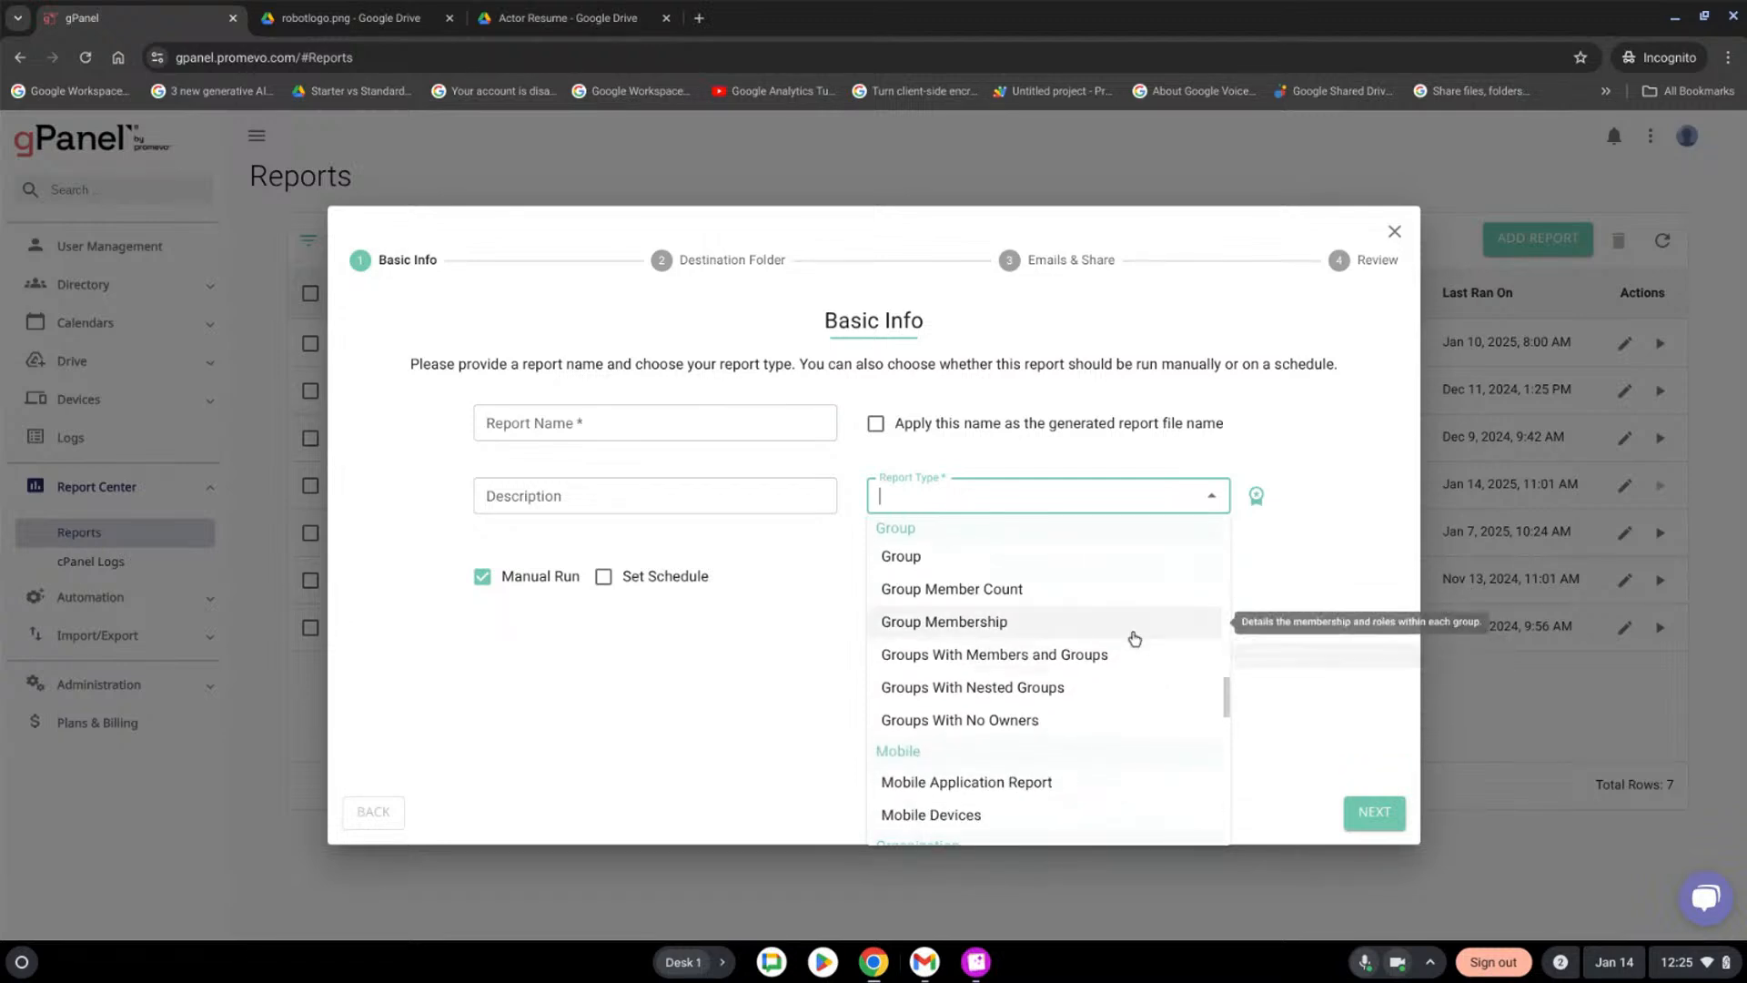
scroll(1110, 628, down, 5)
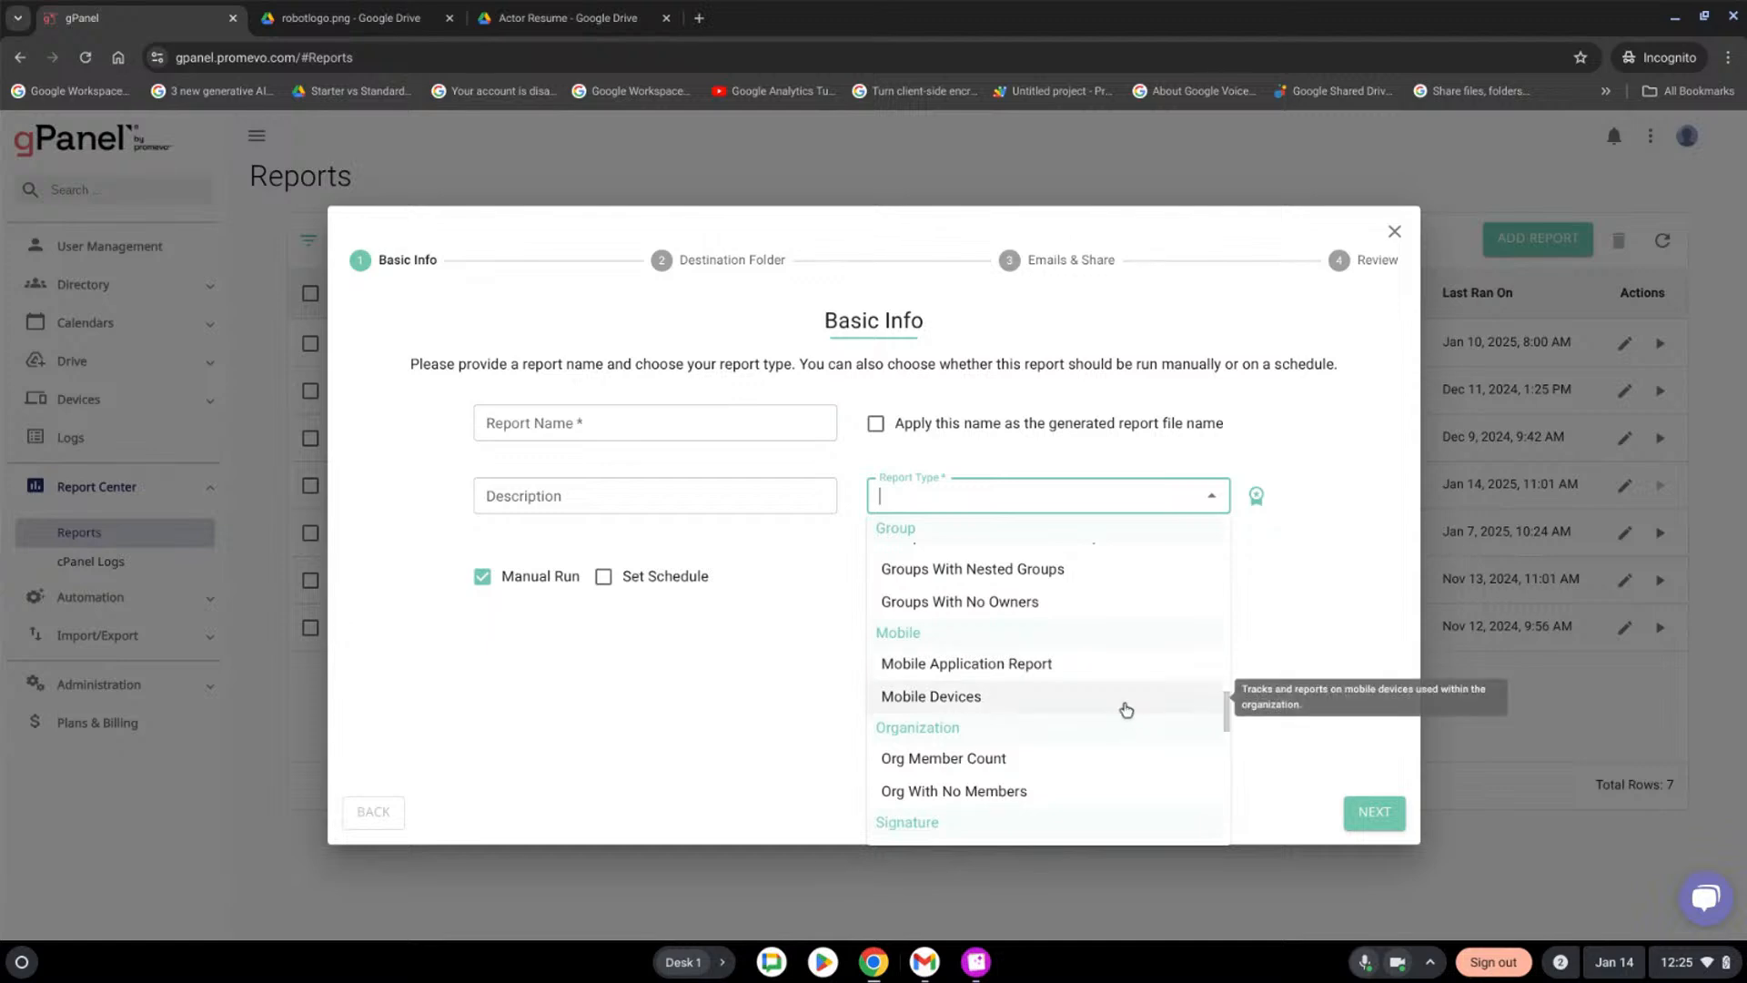
scroll(1125, 706, down, 3)
scroll(1126, 714, down, 2)
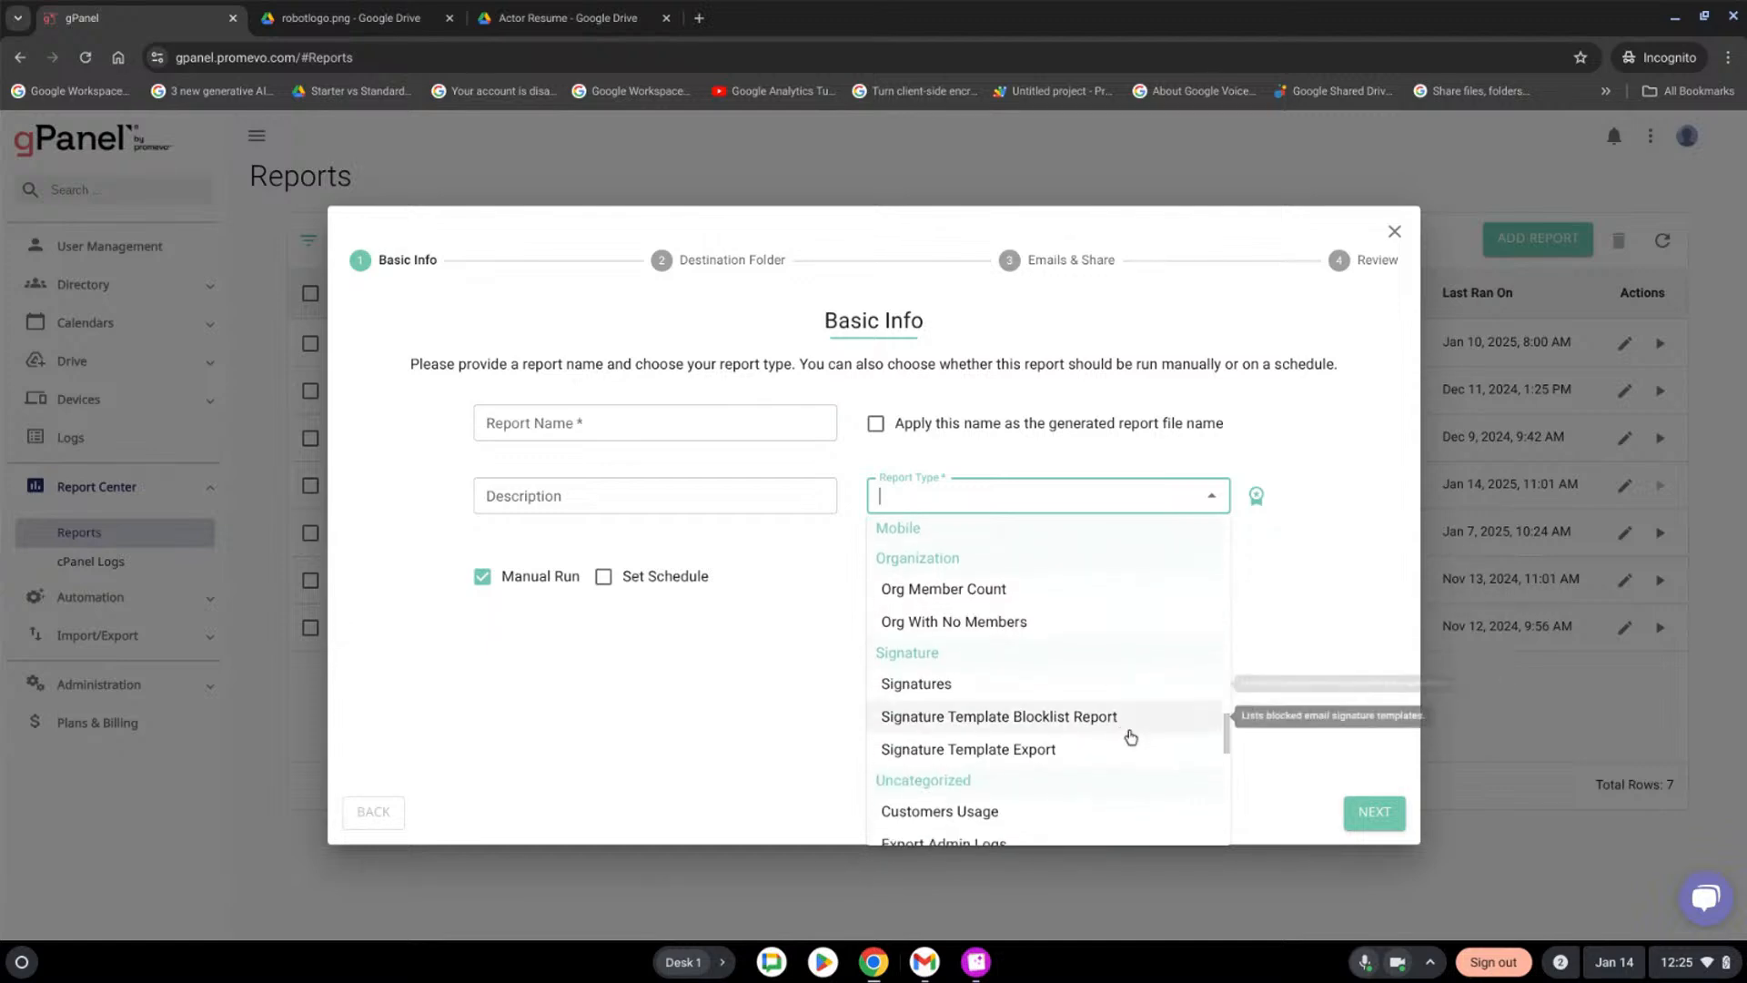
scroll(1132, 725, down, 6)
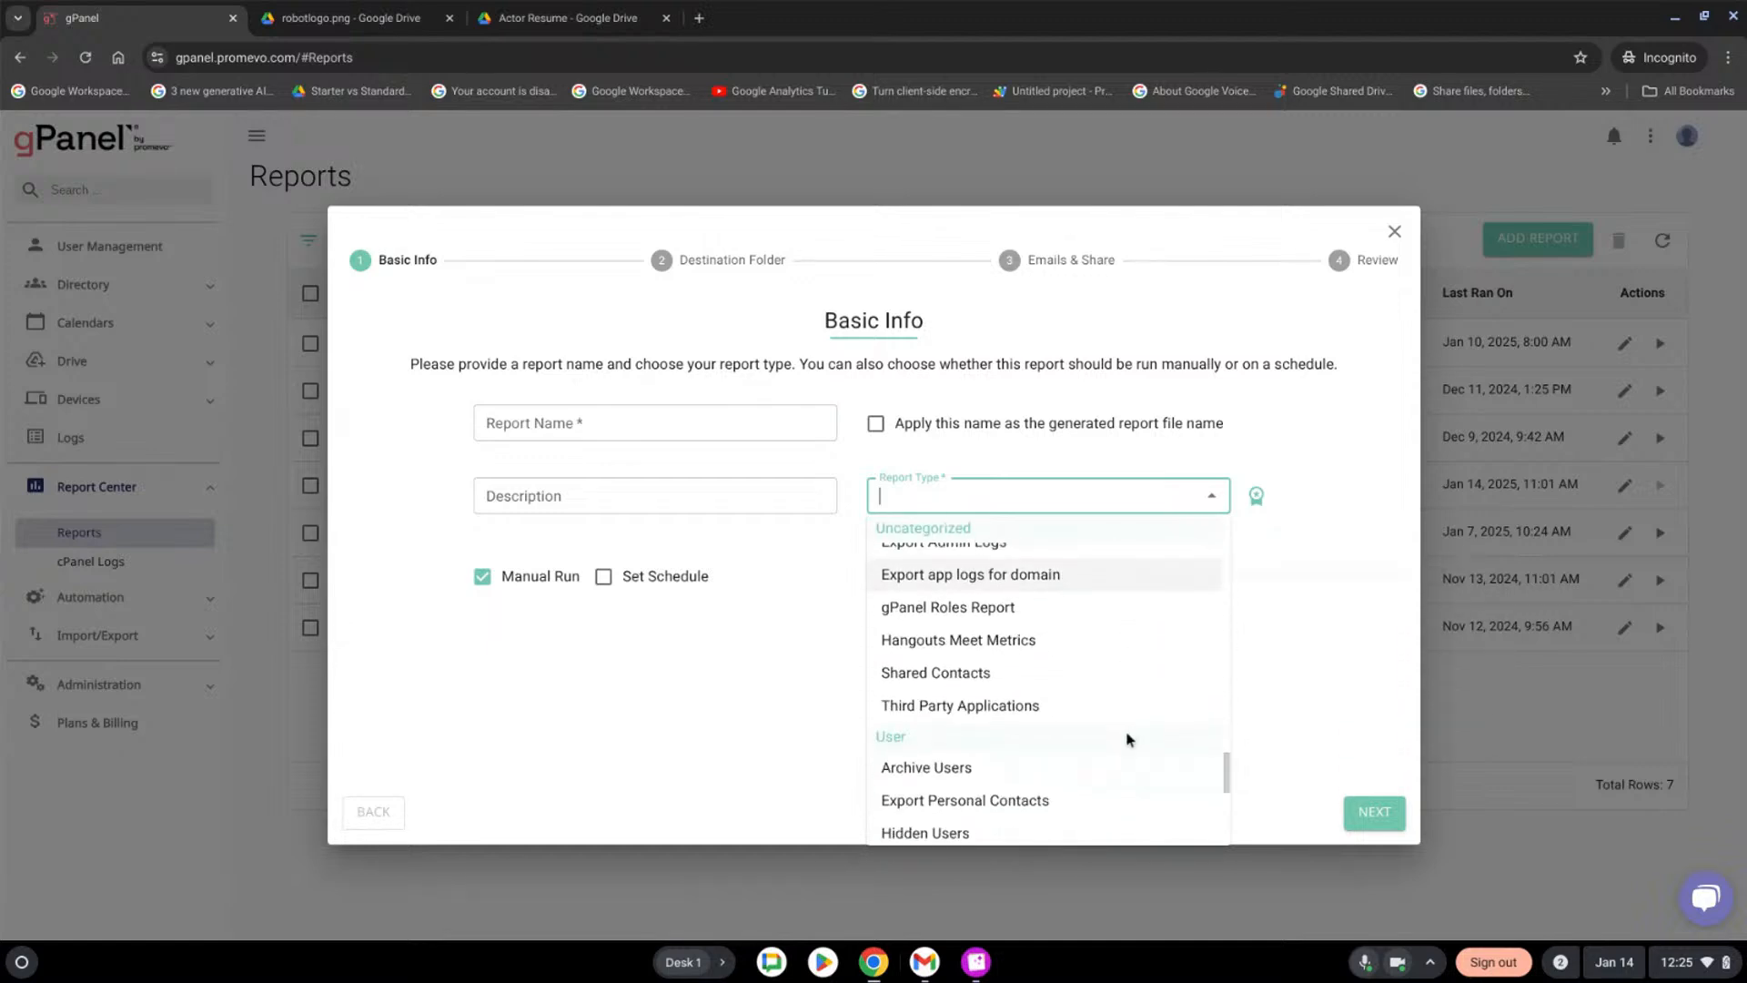
scroll(1119, 729, down, 1)
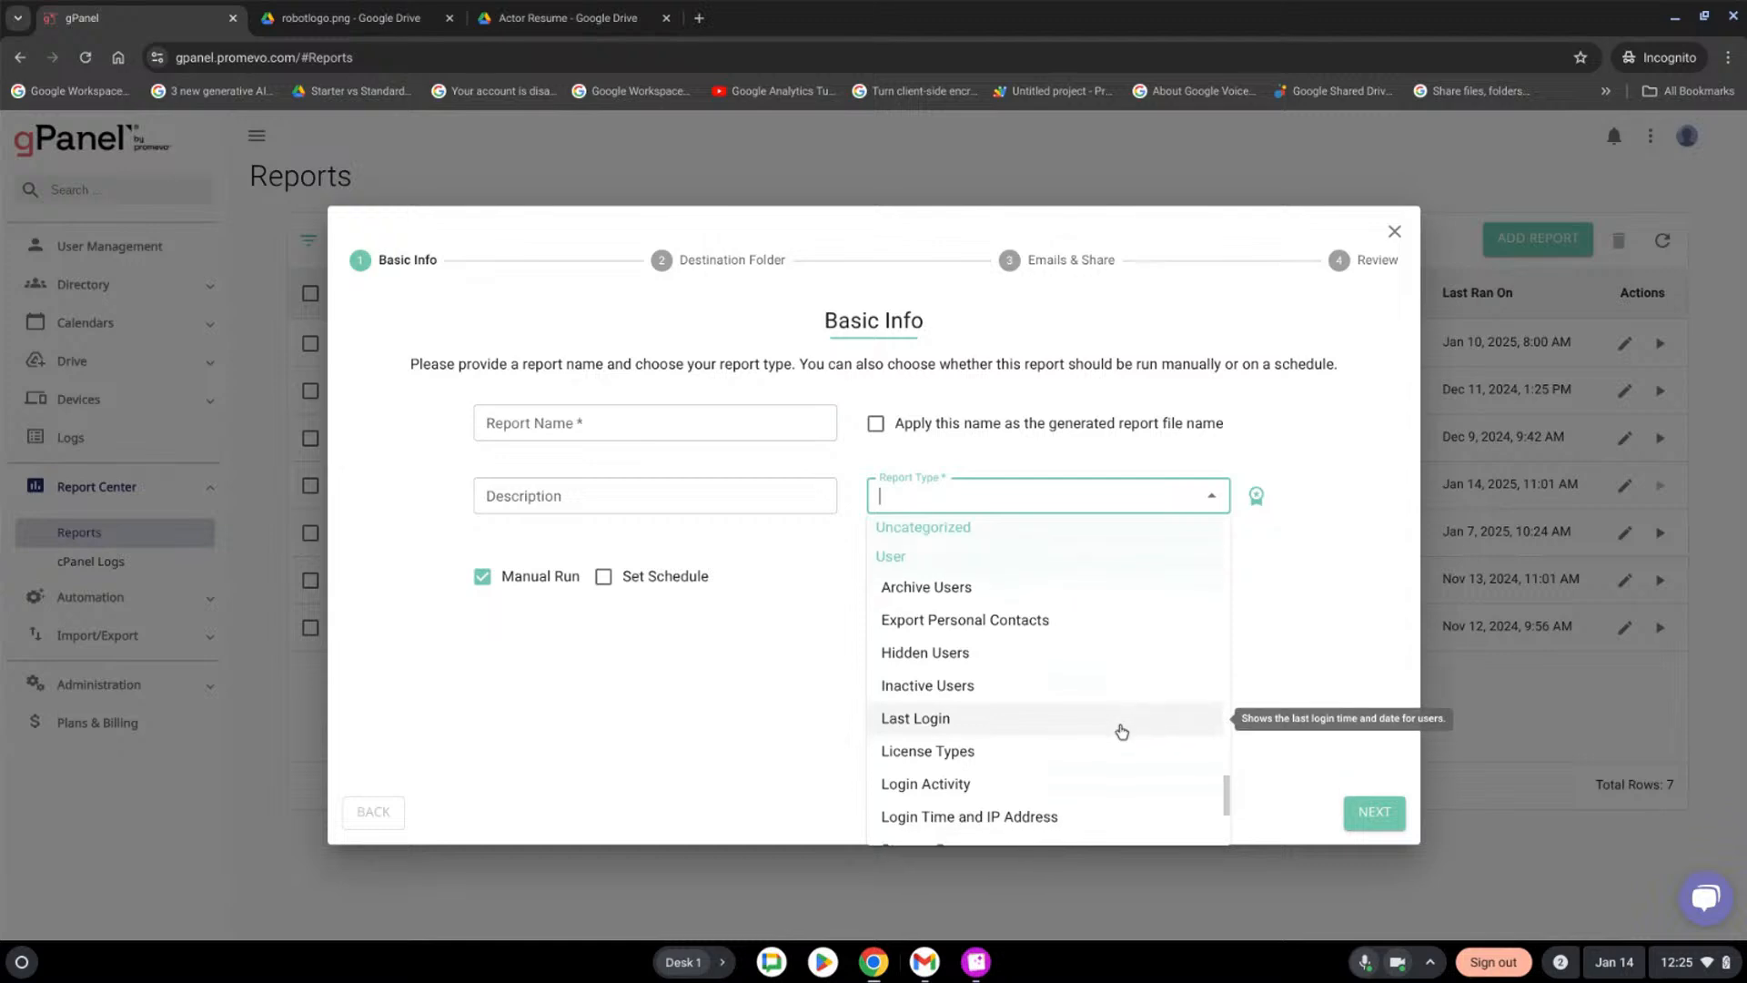
scroll(1046, 669, down, 1)
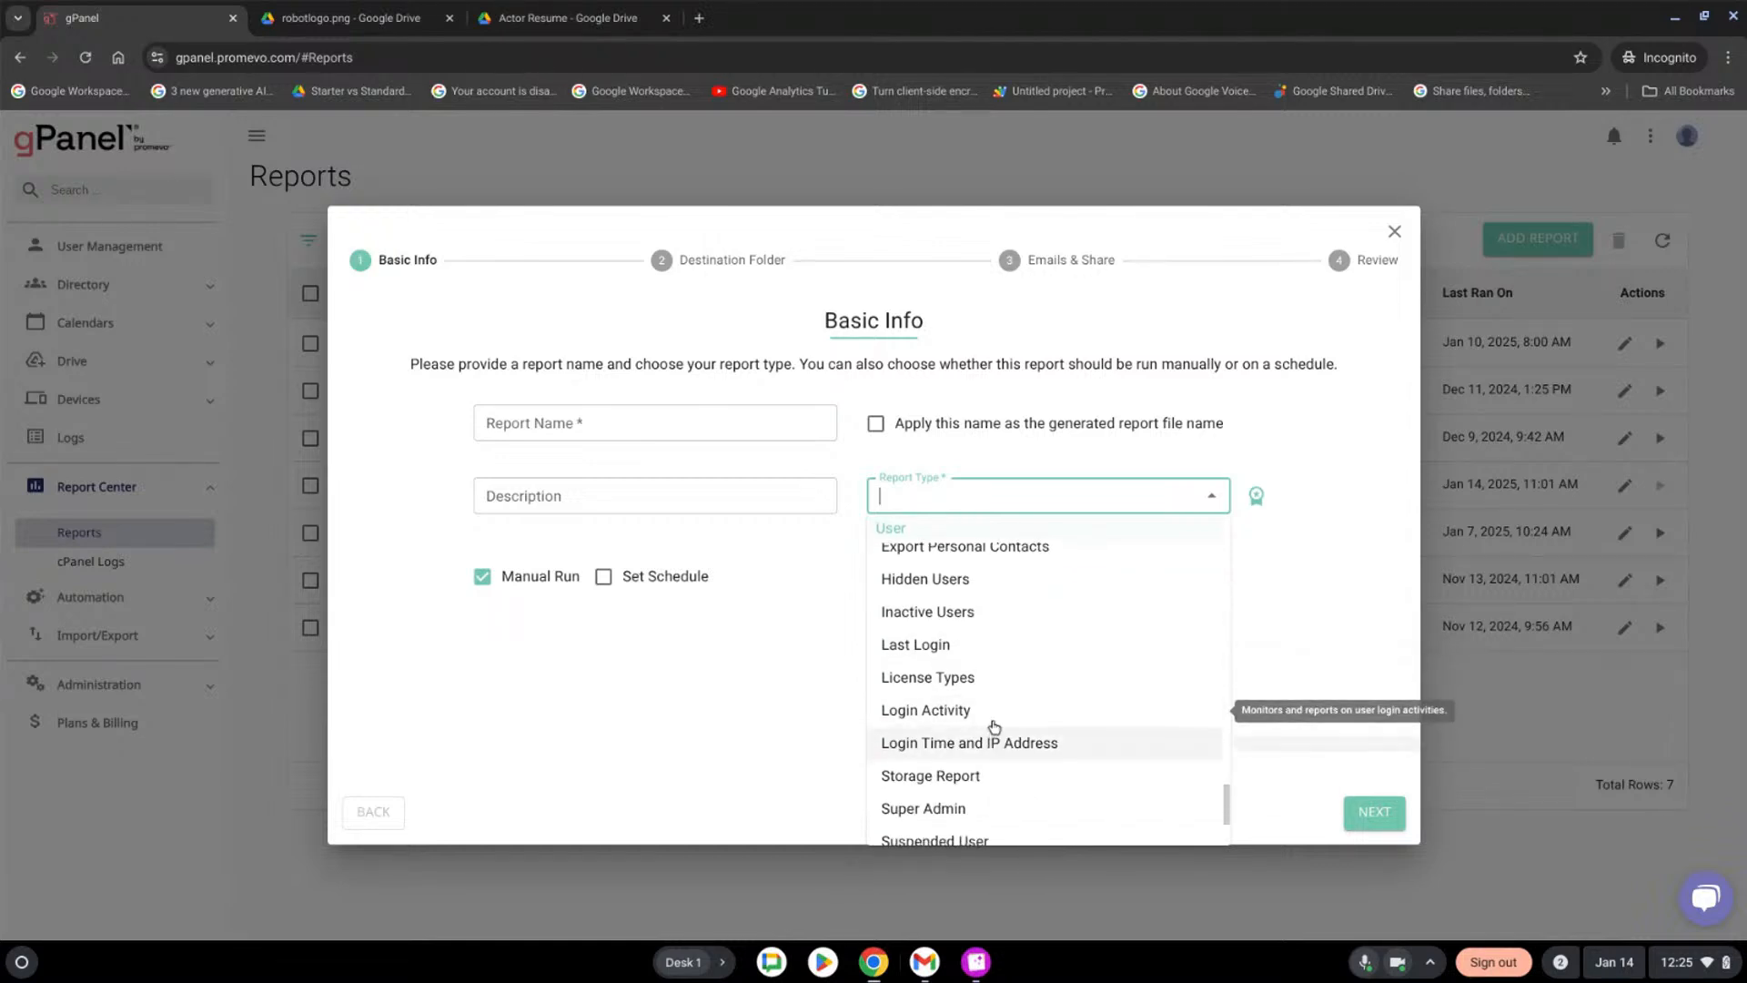
Set the new report's type to Login Activity, name it "r", enable Set Schedule, and continue to the schedule
scroll(982, 737, down, 1)
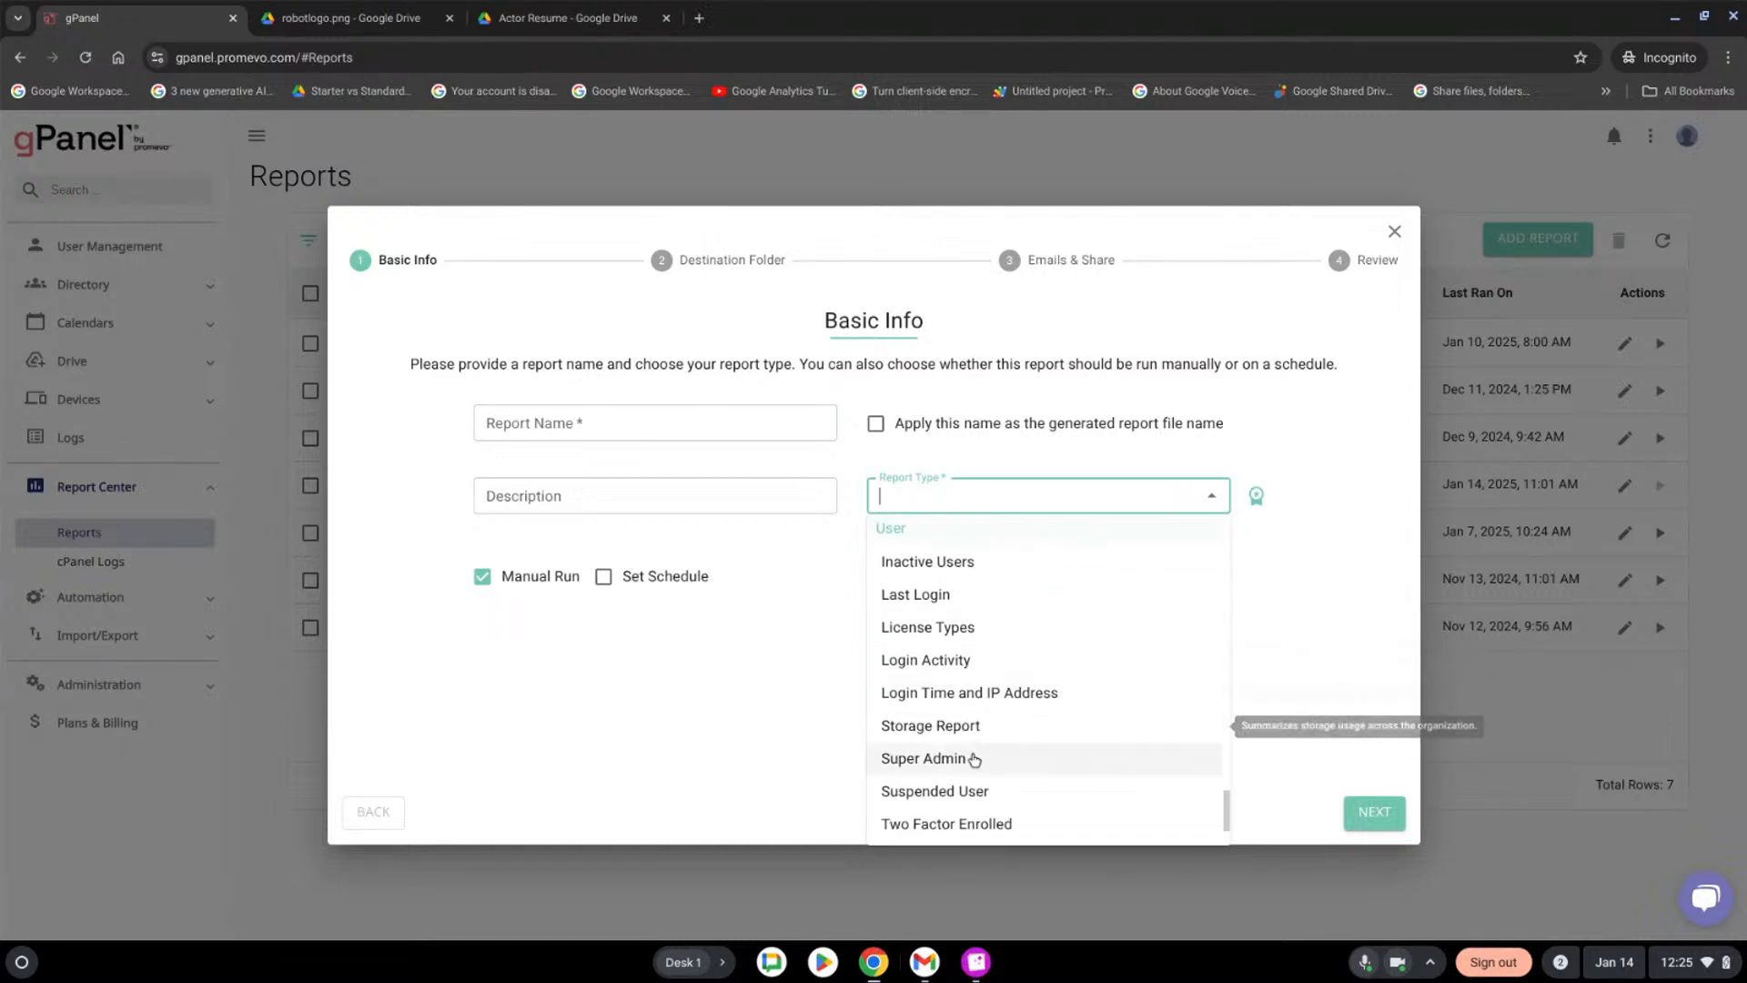
click(966, 662)
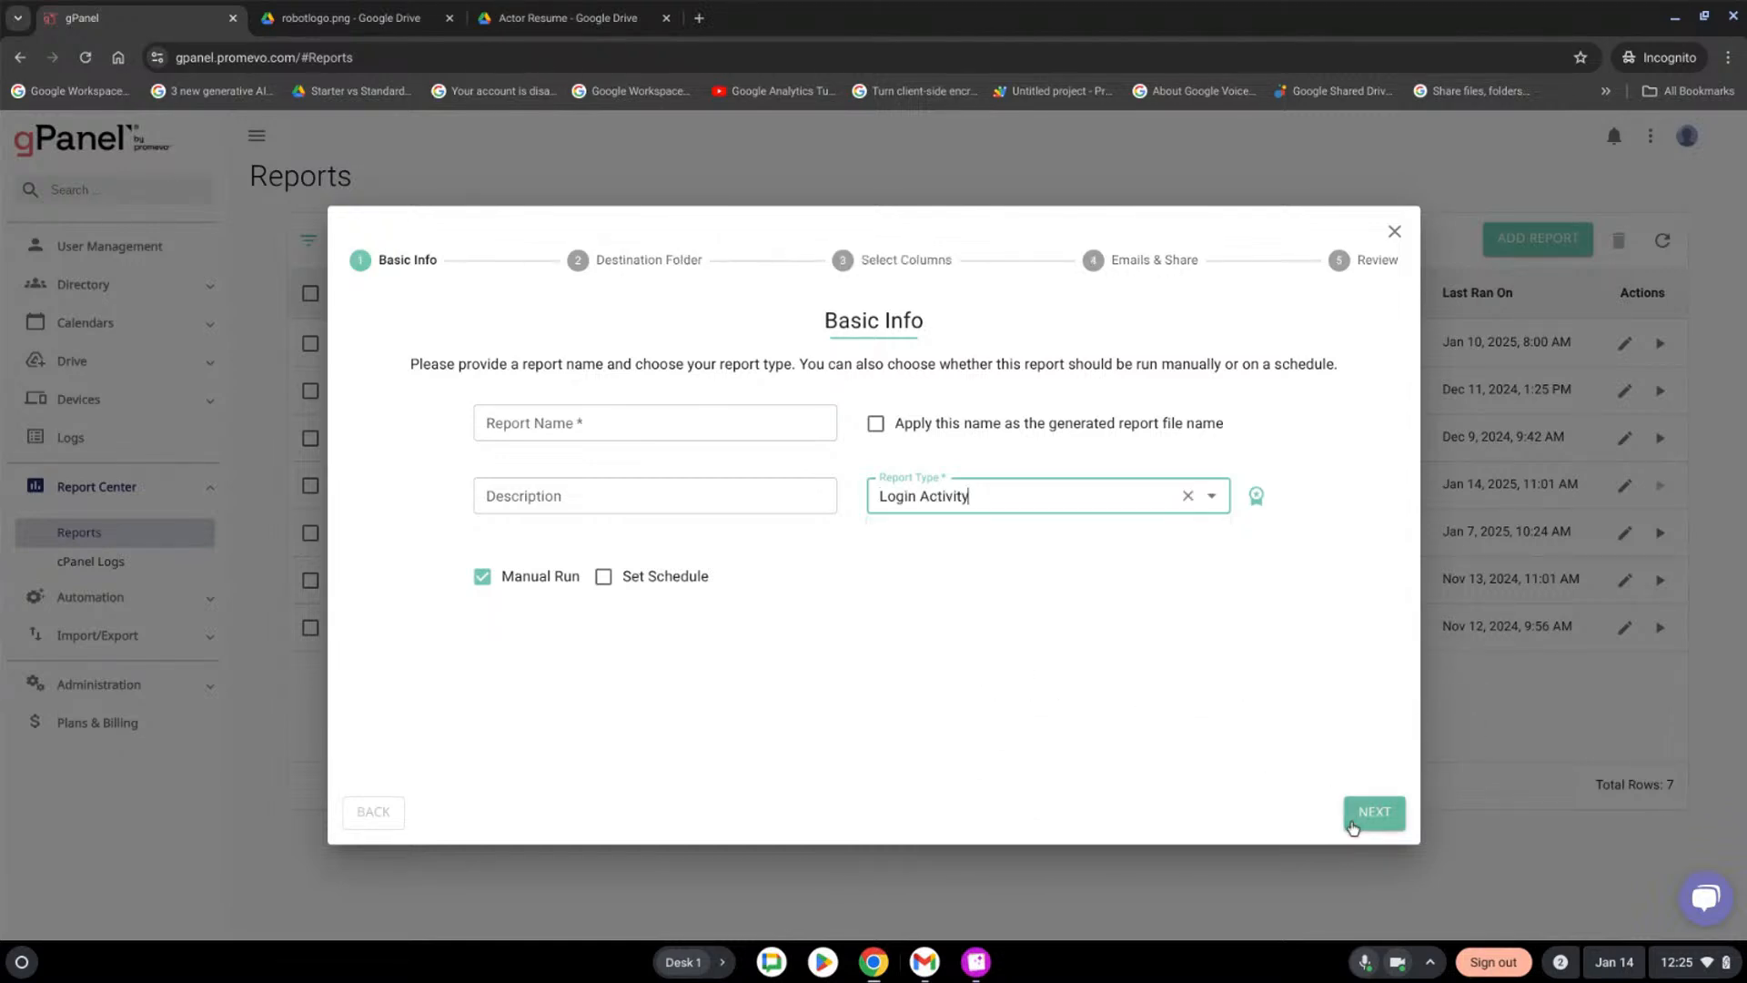
click(614, 422)
text(r)
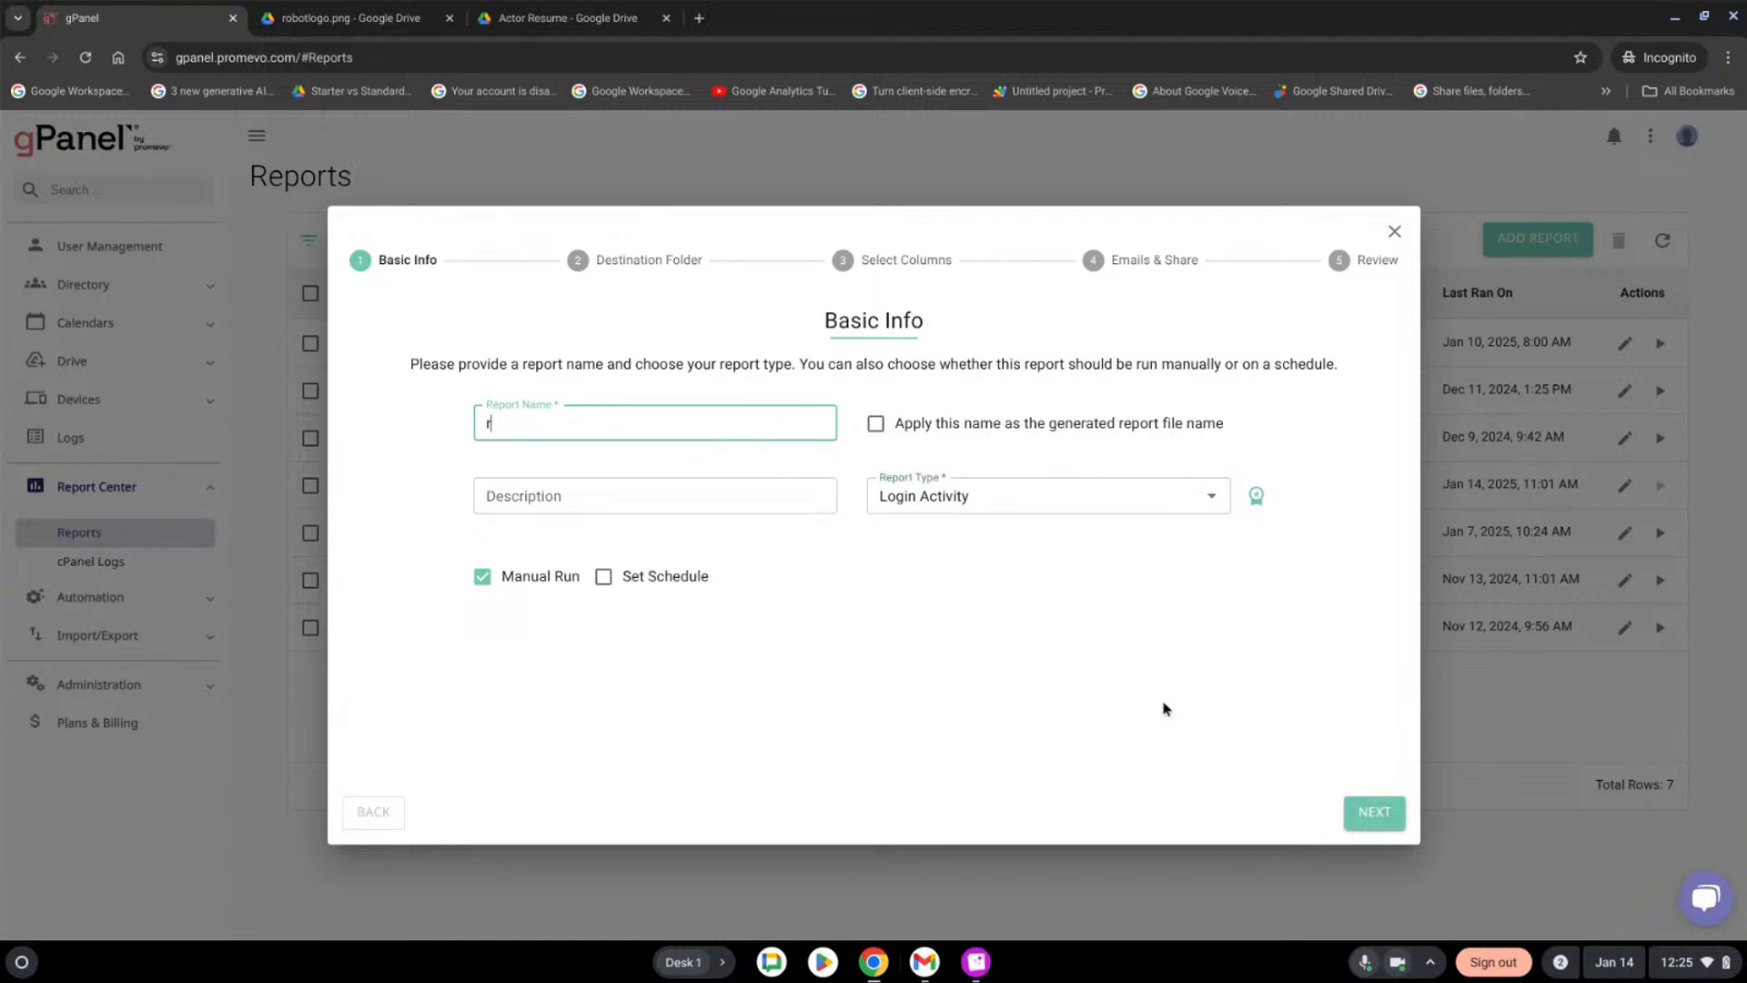
click(603, 576)
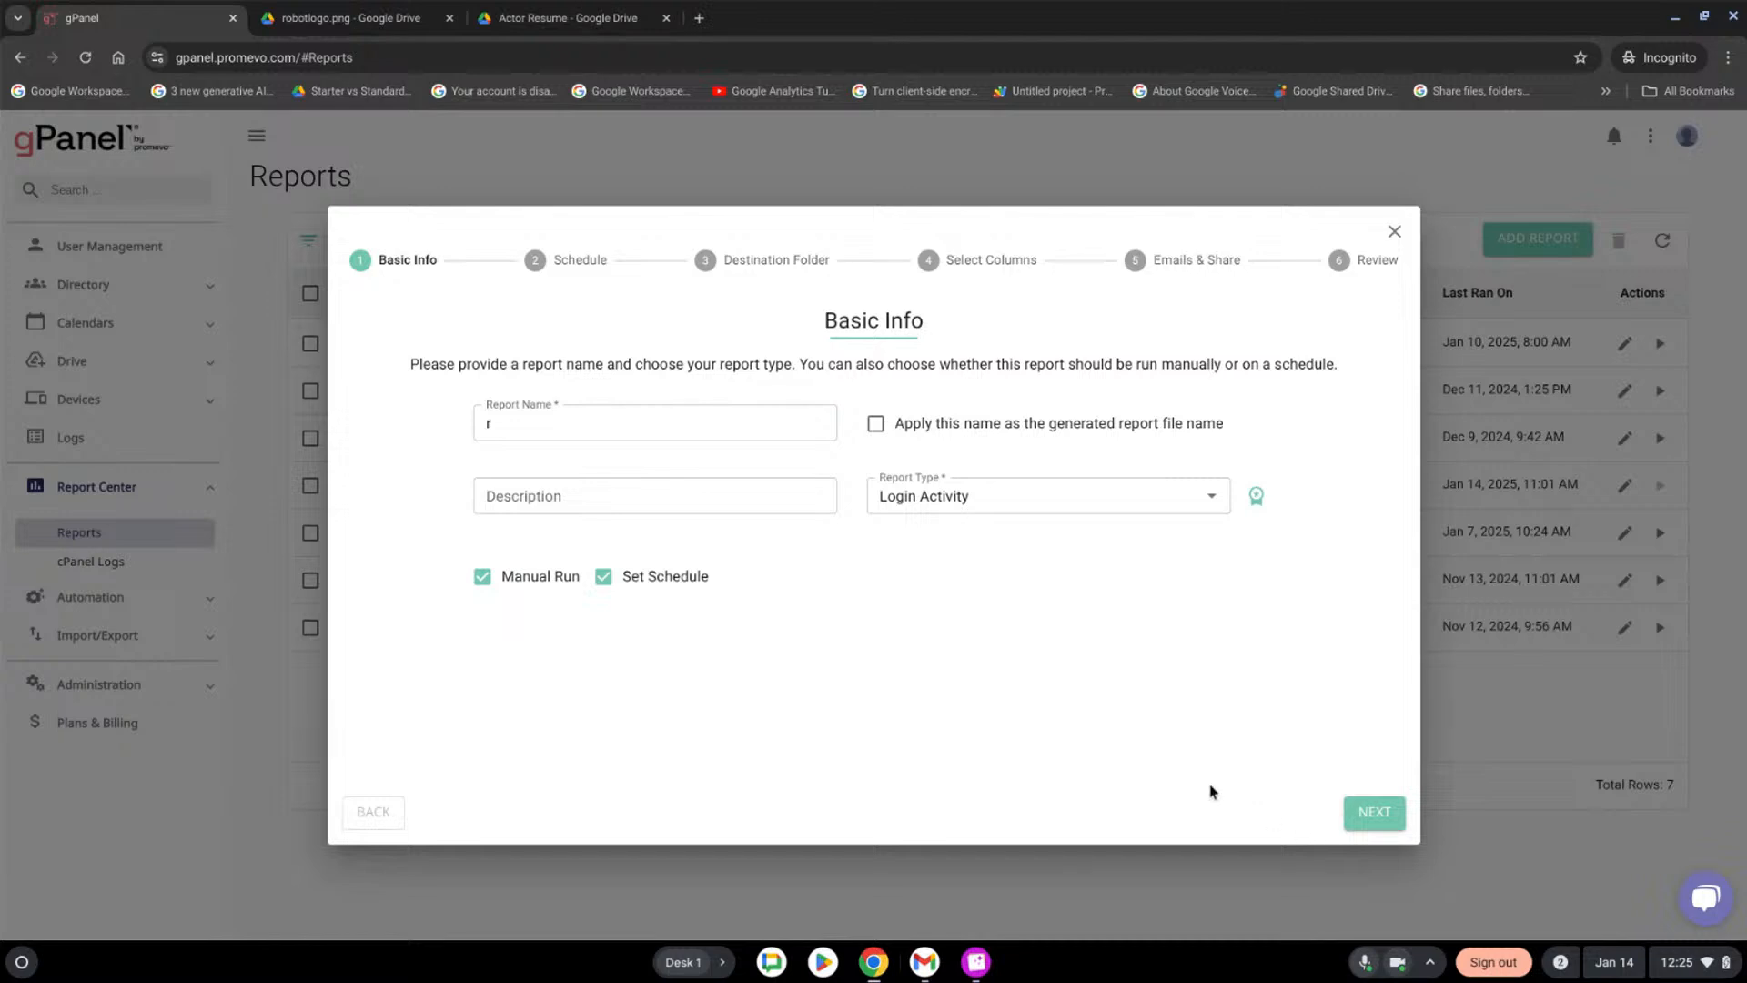
click(1383, 822)
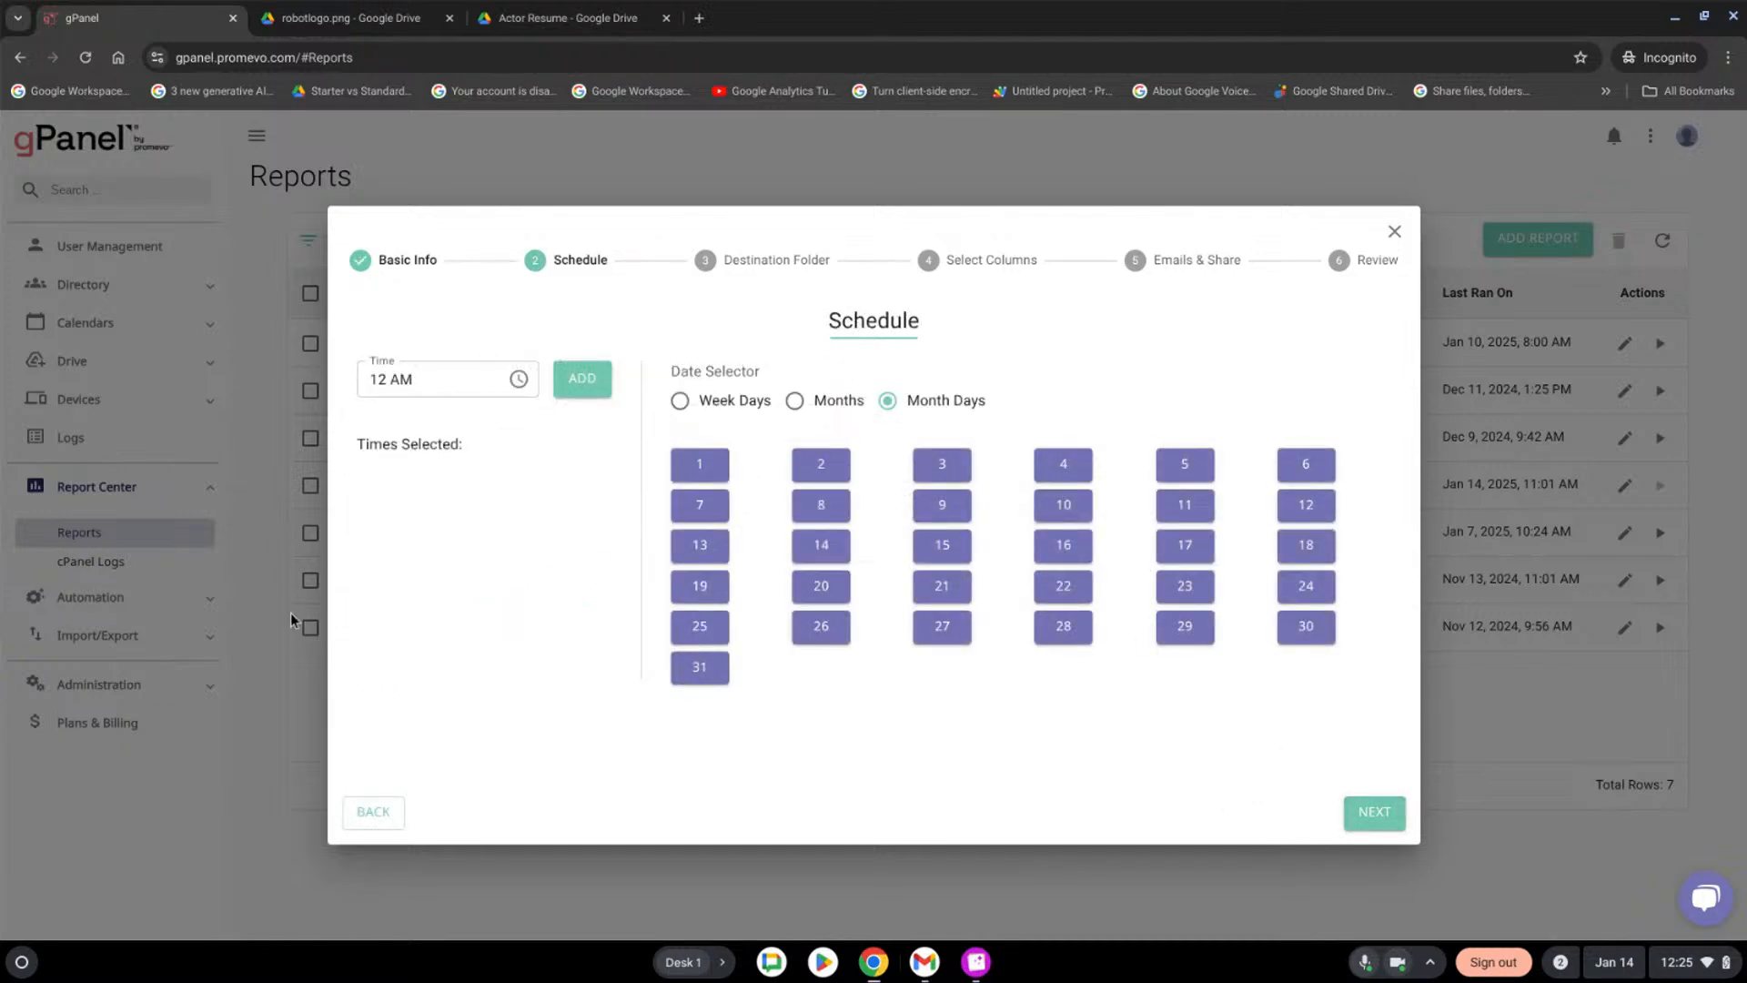
Schedule the report for 12 AM in February and continue past the destination folder to the column selection
click(587, 386)
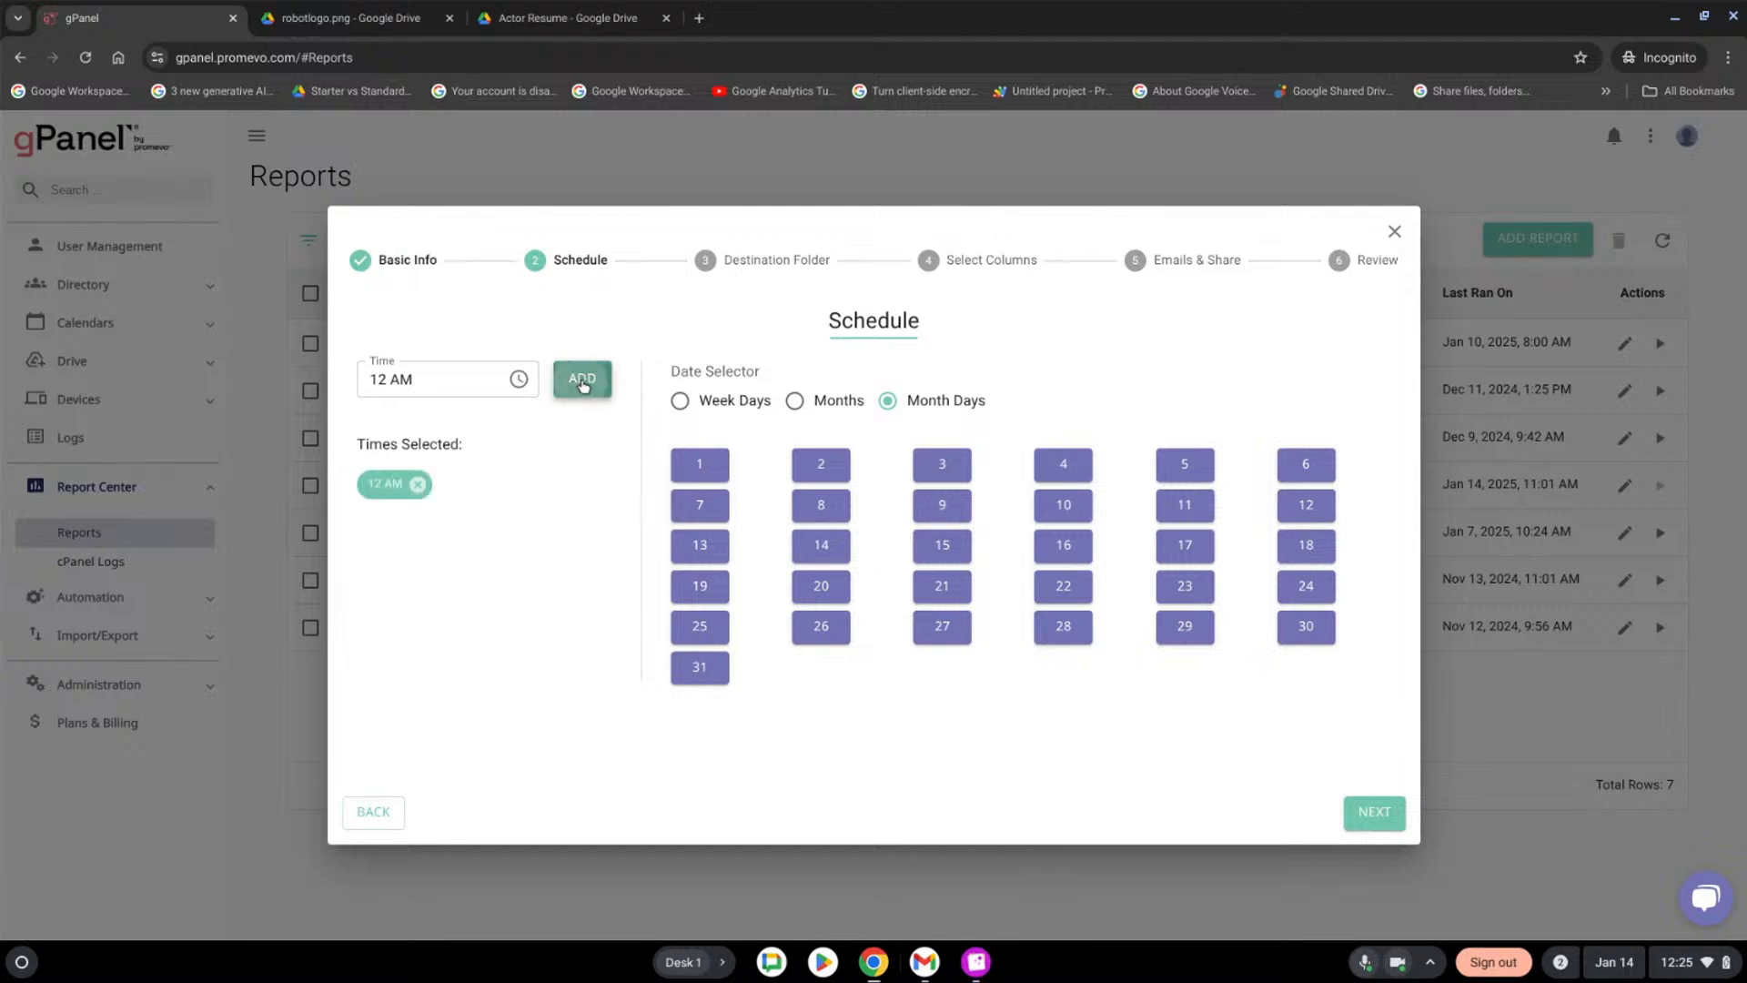
click(812, 401)
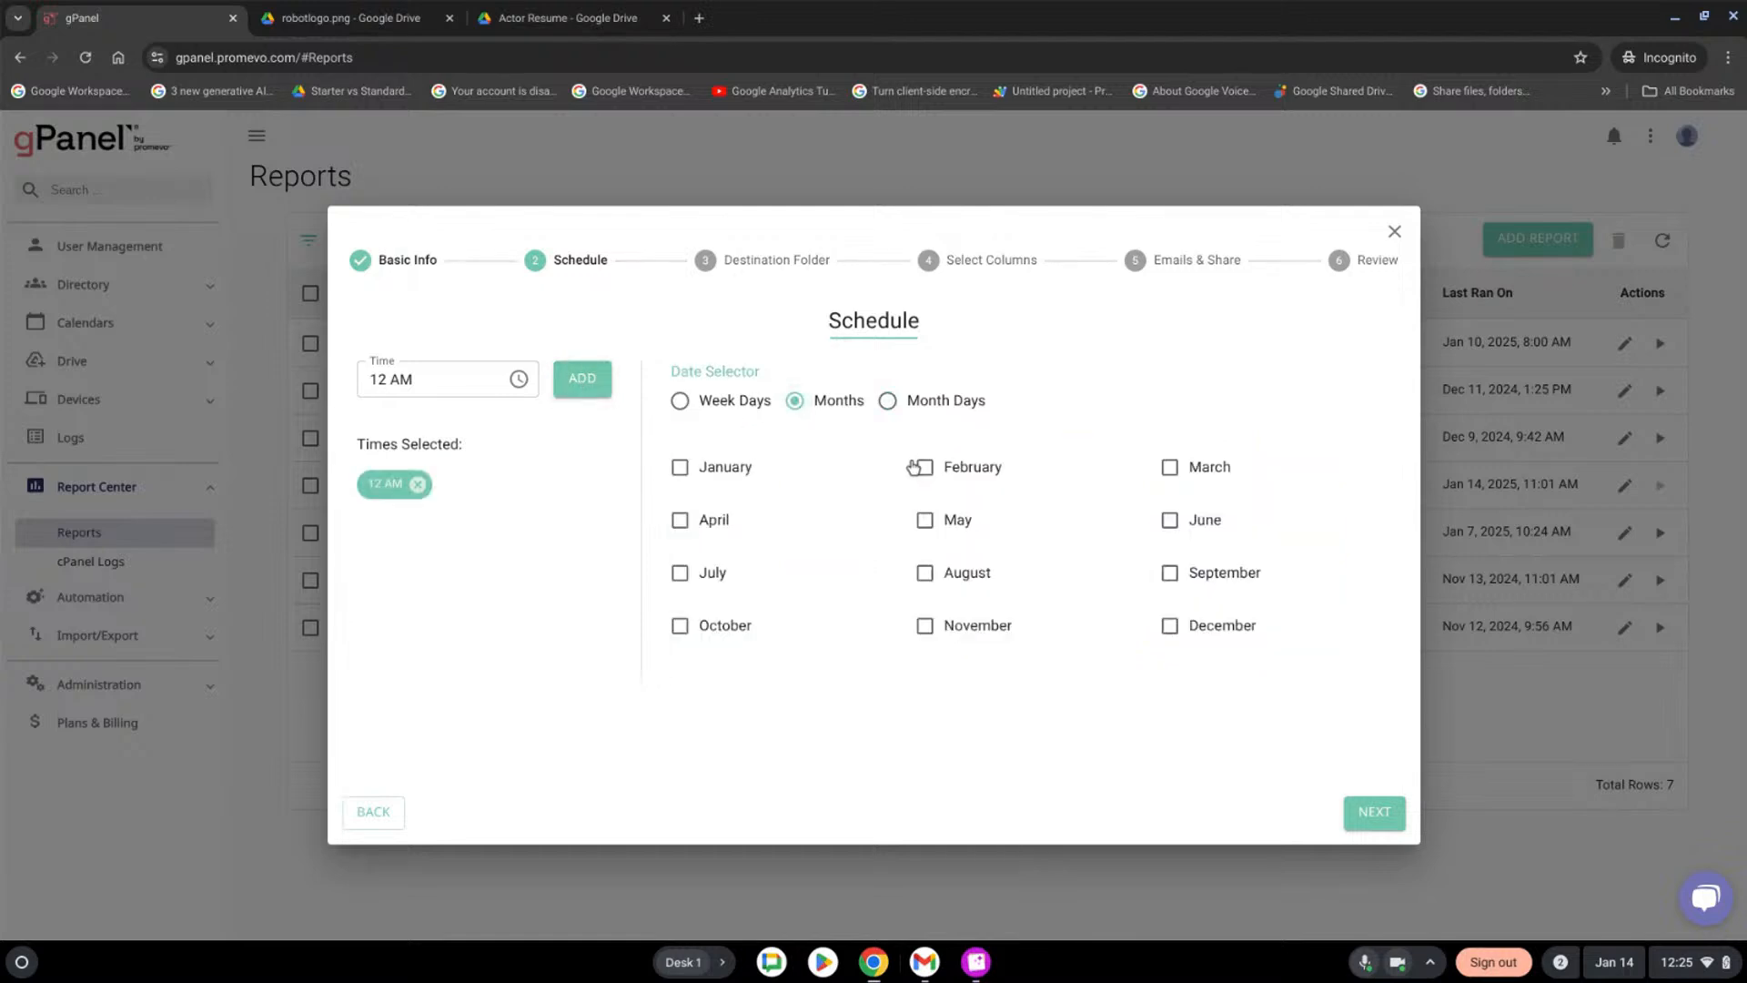
click(926, 467)
click(1375, 815)
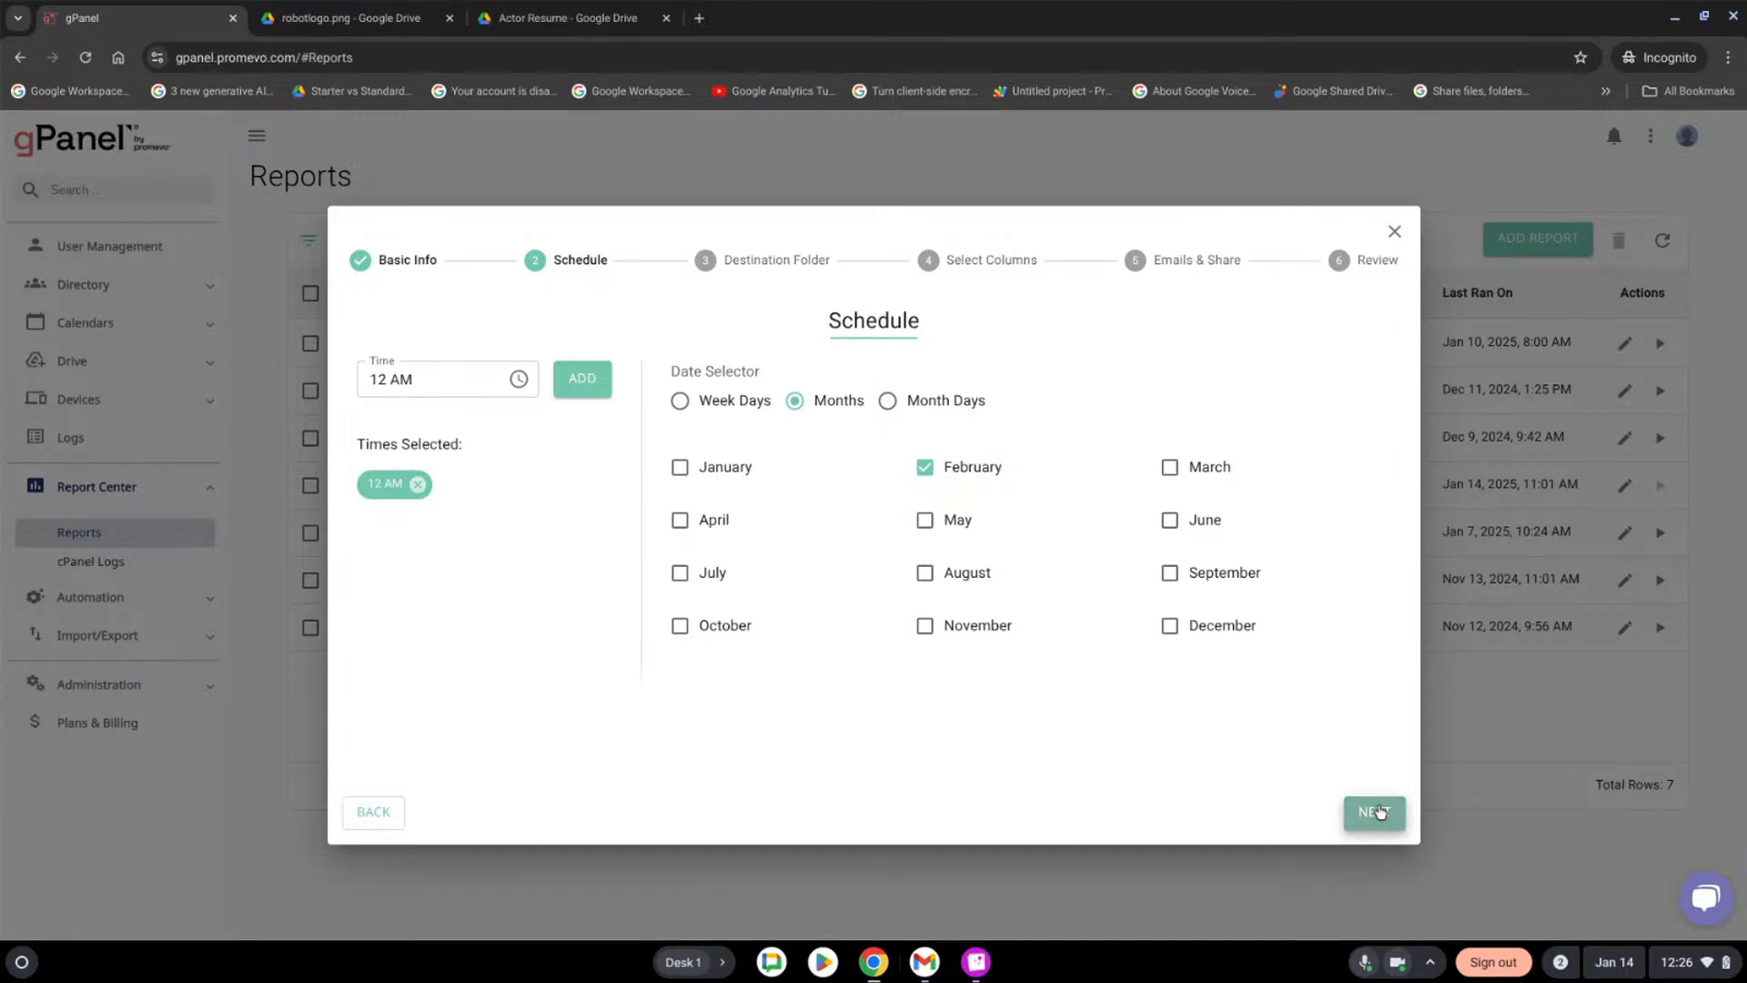
click(1373, 810)
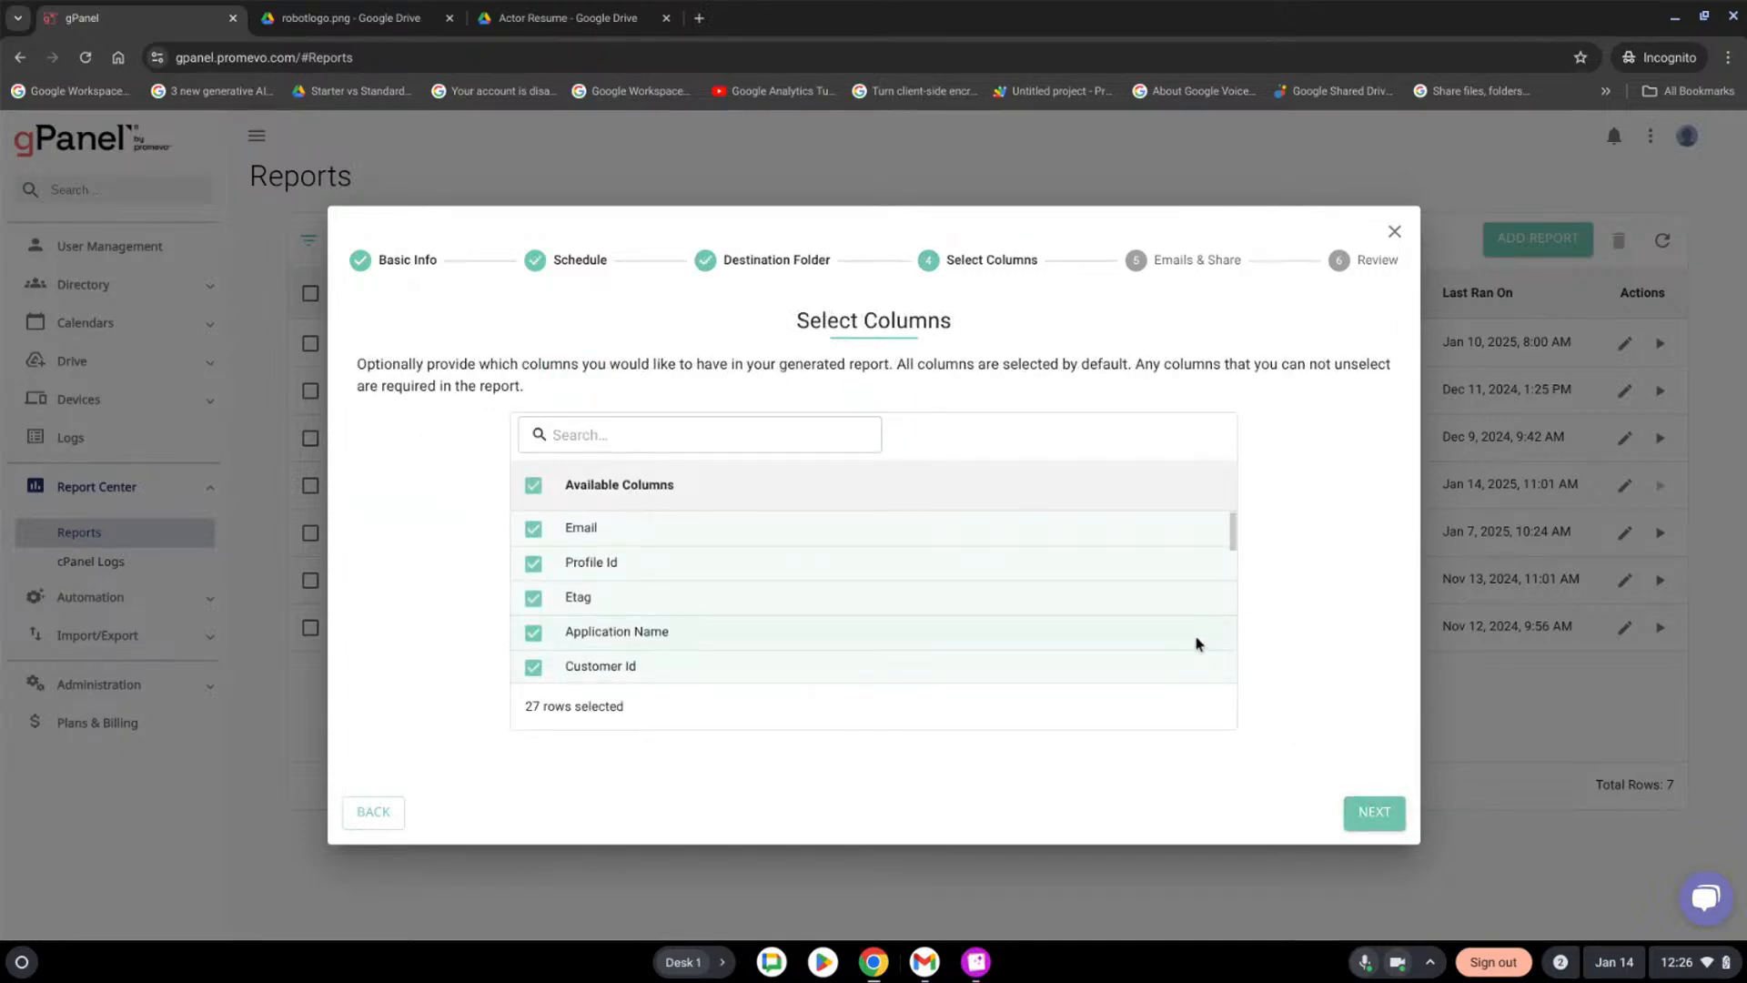
Exclude the Application Name and Time columns from the report, keep the others selected, and continue
drag(1235, 529, 1245, 577)
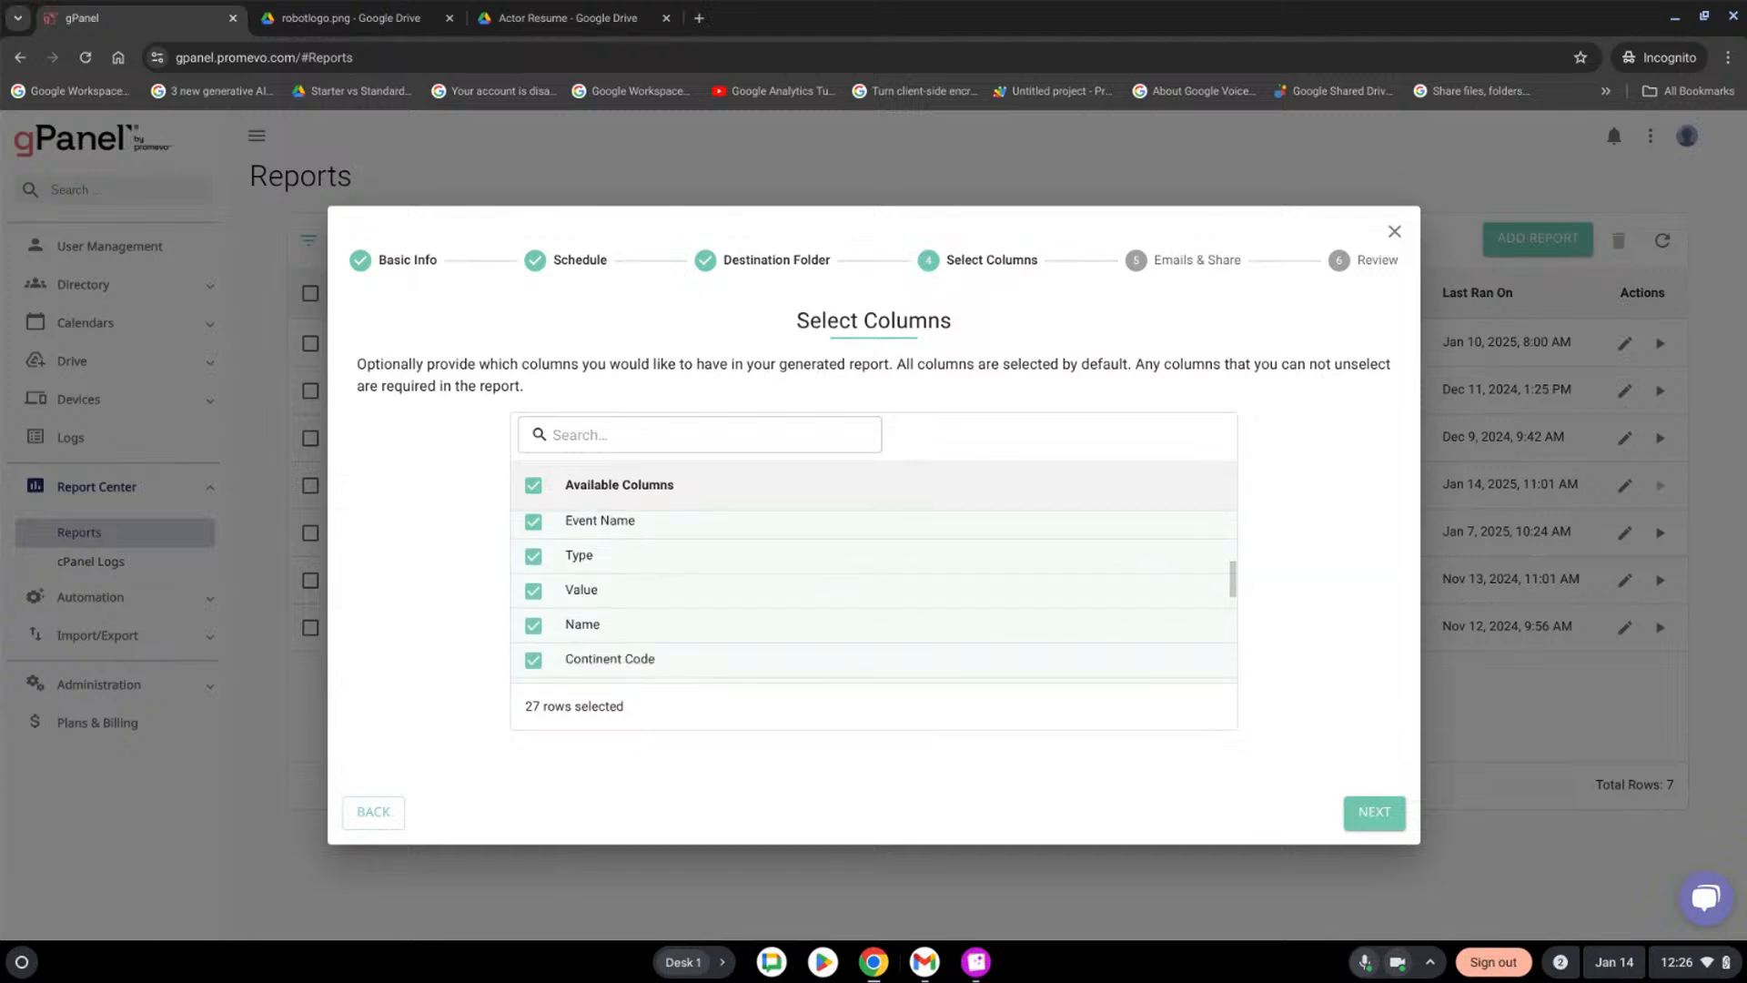
drag(1245, 579, 1223, 540)
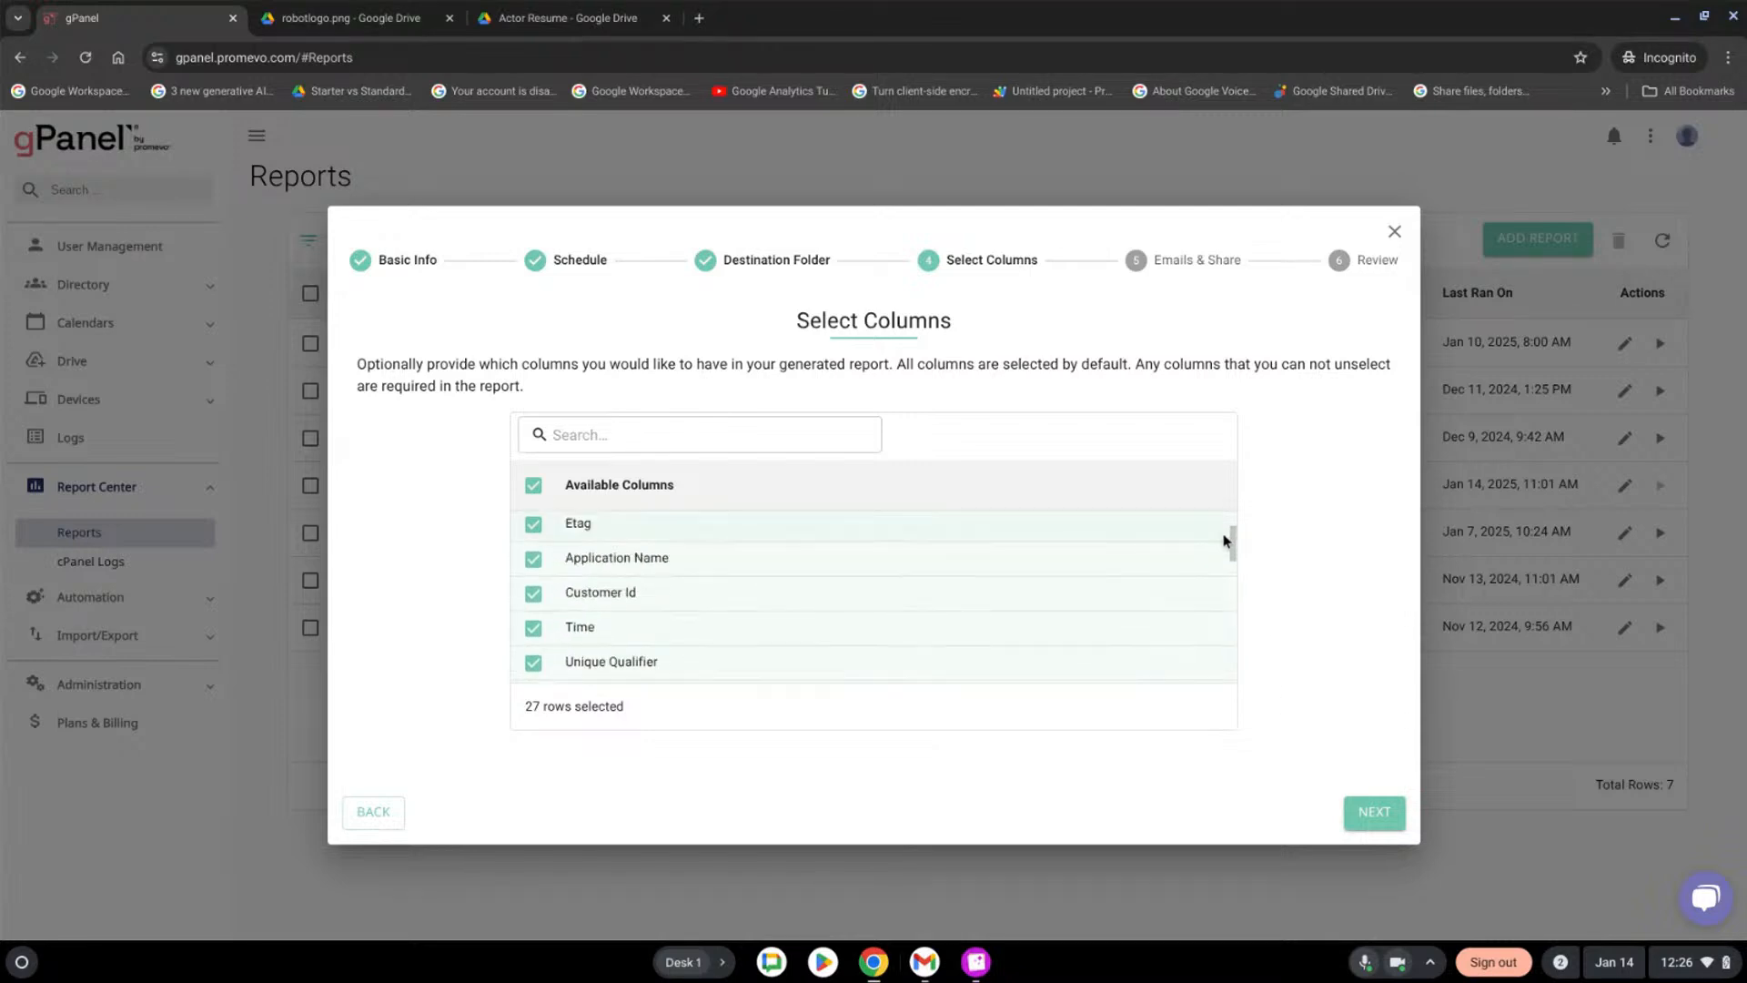
click(533, 524)
click(533, 558)
click(534, 594)
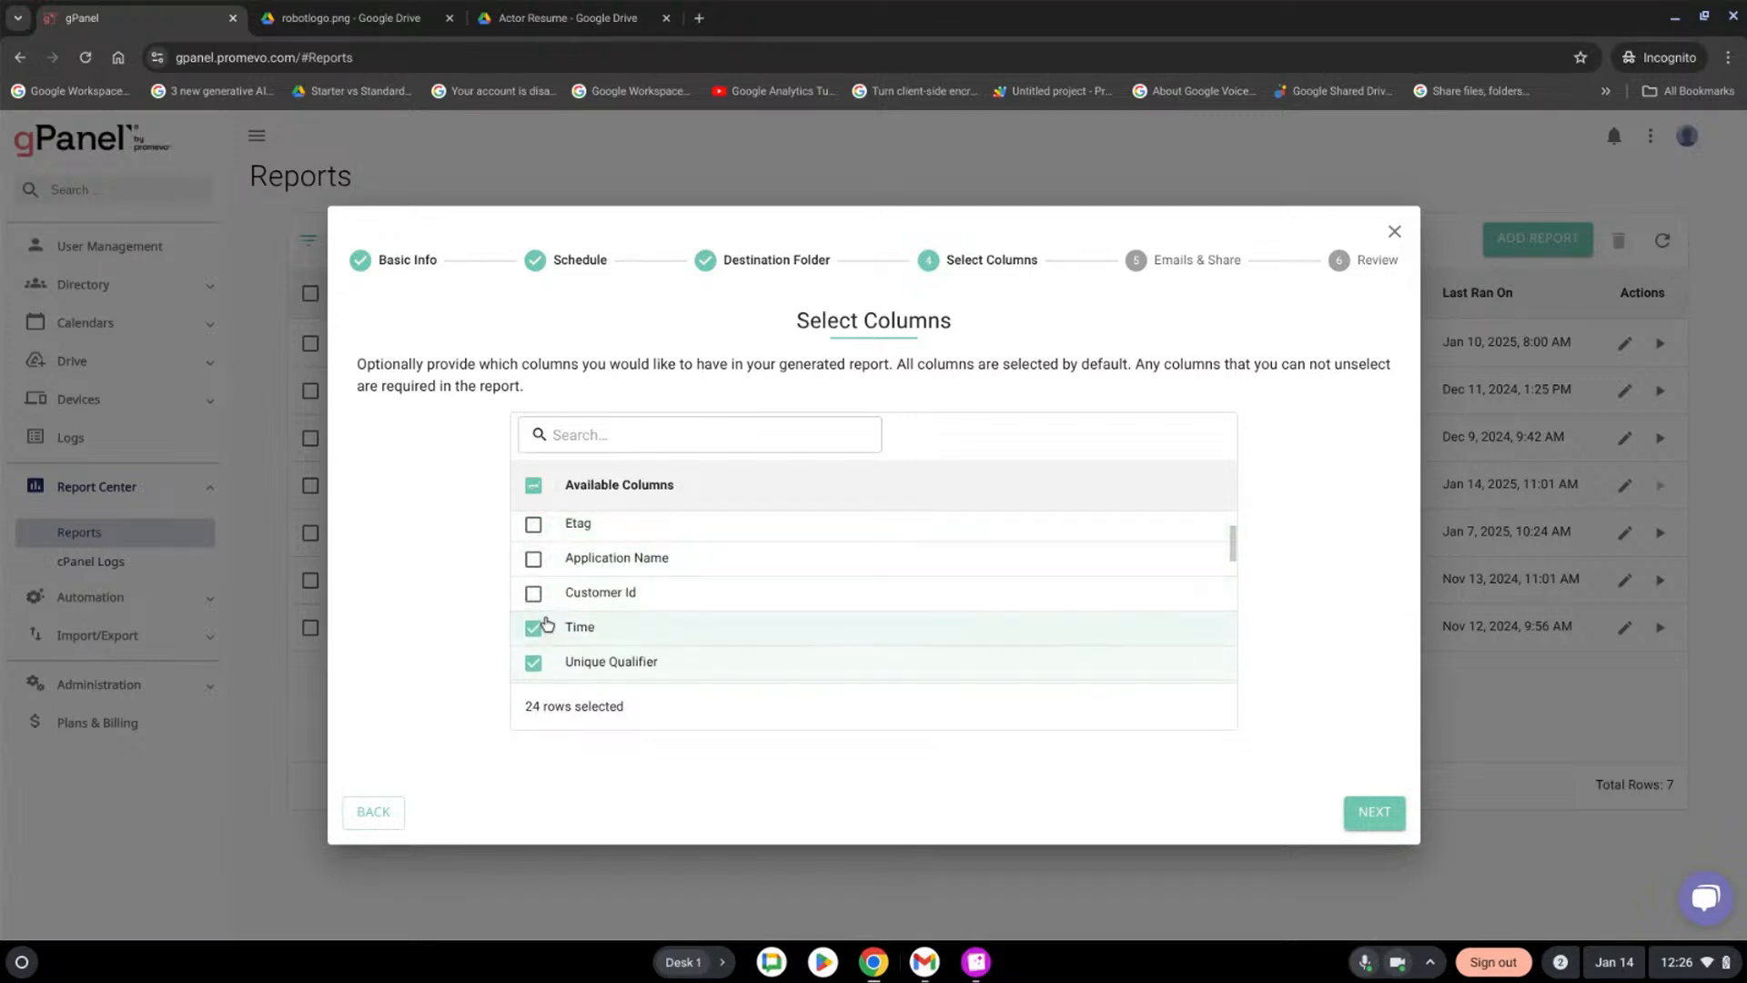
click(542, 627)
click(534, 593)
click(535, 525)
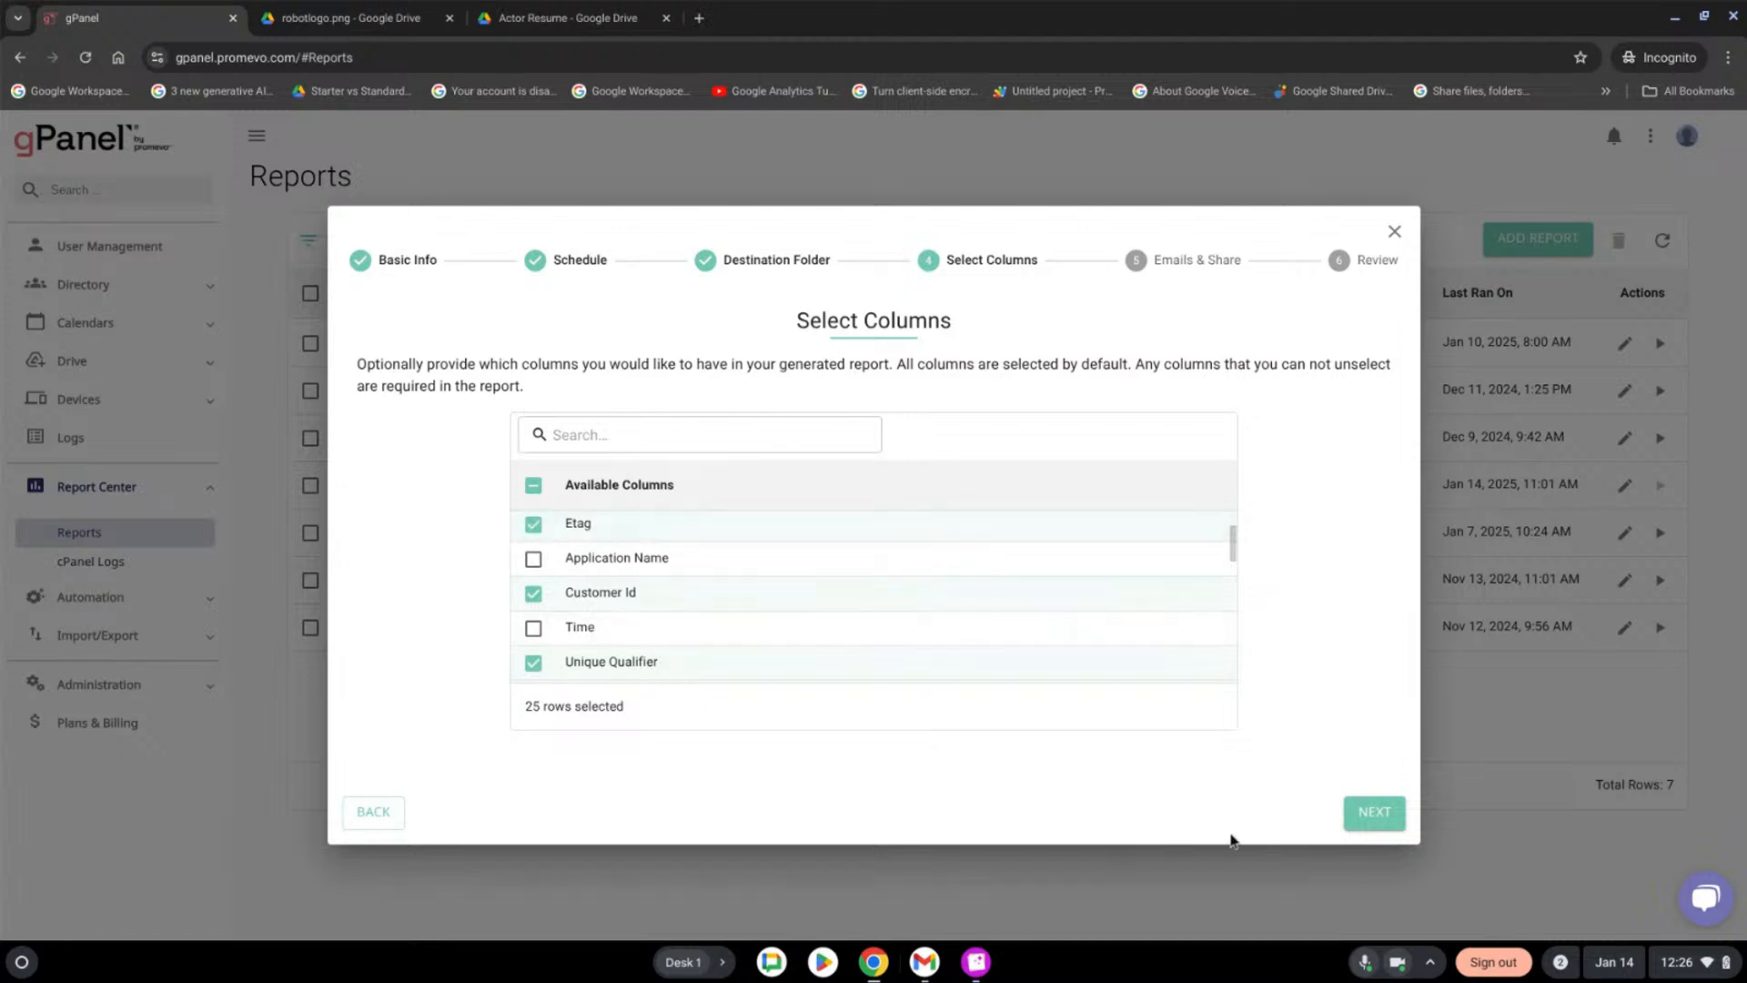
click(1361, 810)
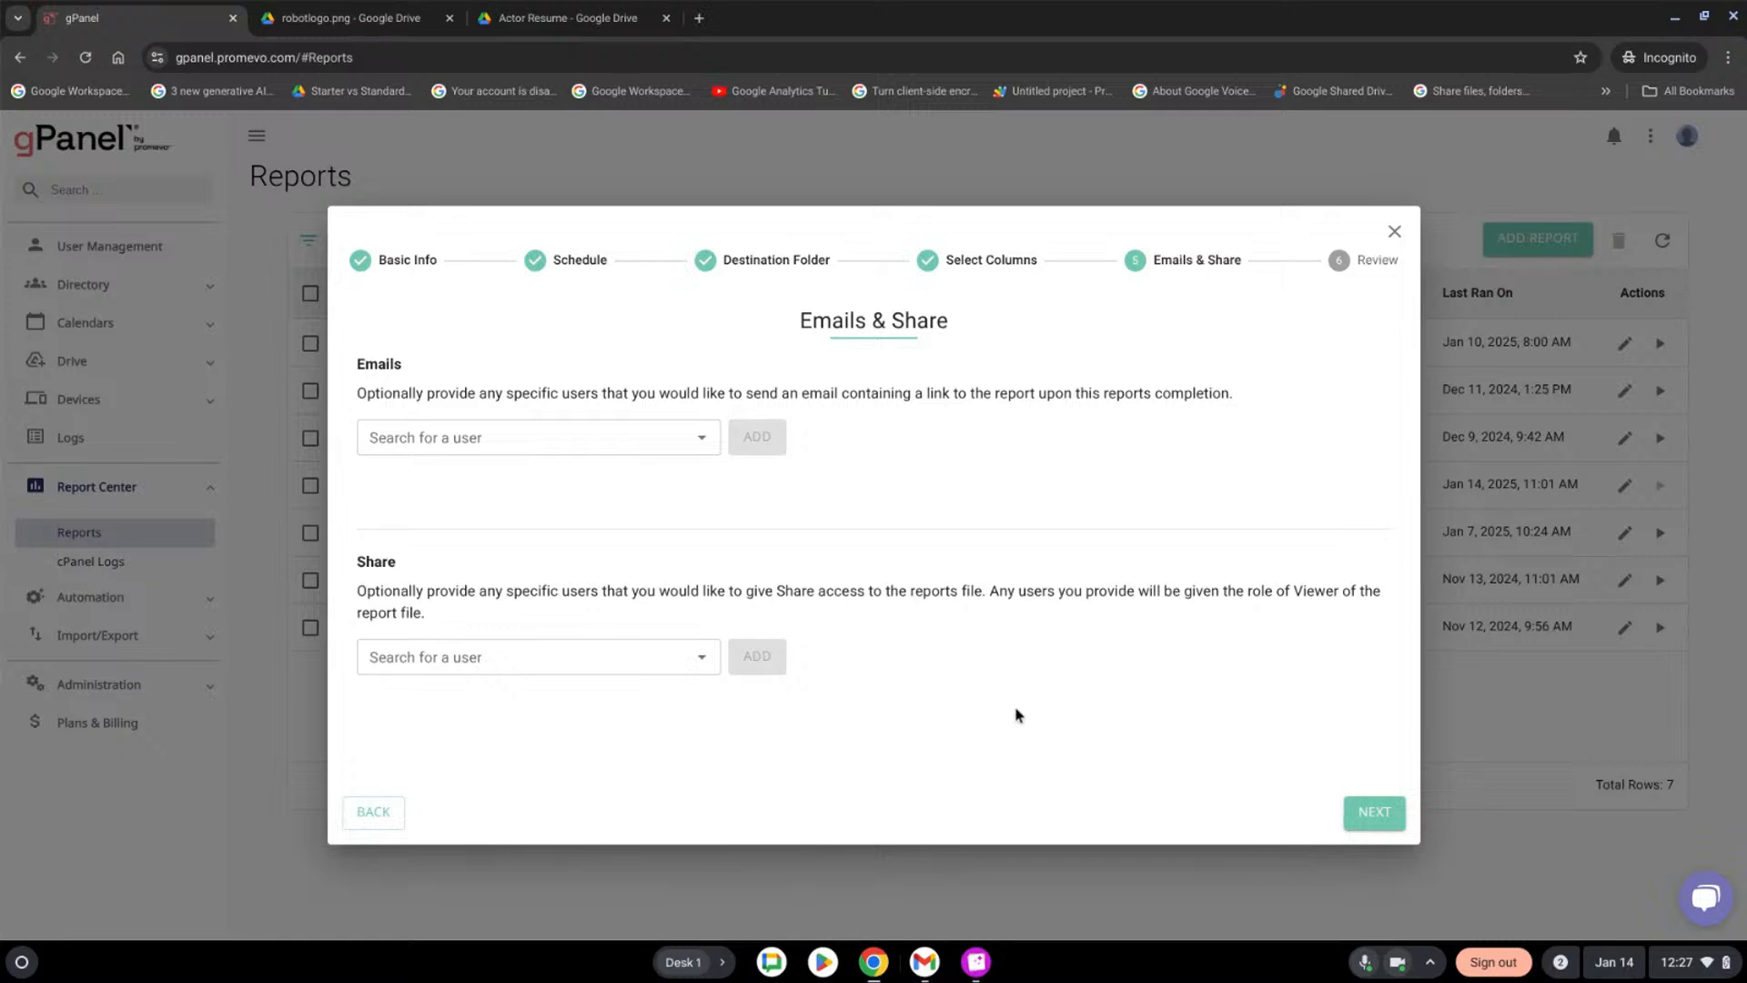
Leave the email and share recipients empty, finish the report from its review, and close the report dialog
click(1390, 810)
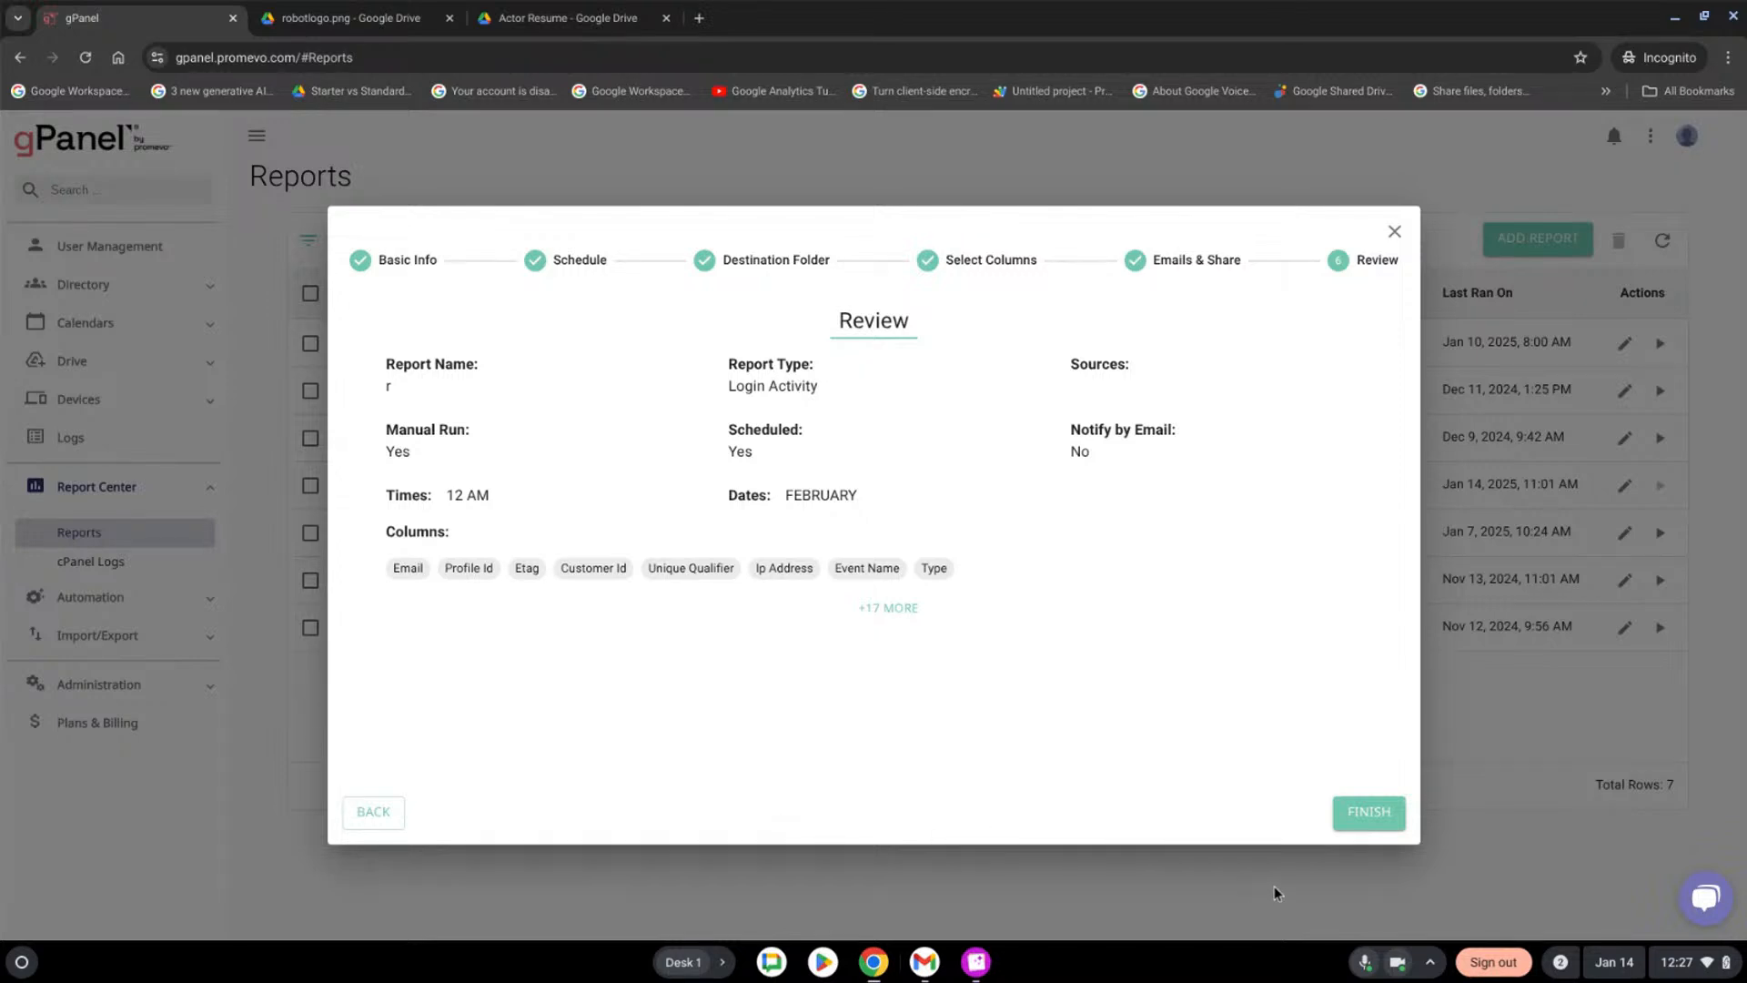
click(1390, 828)
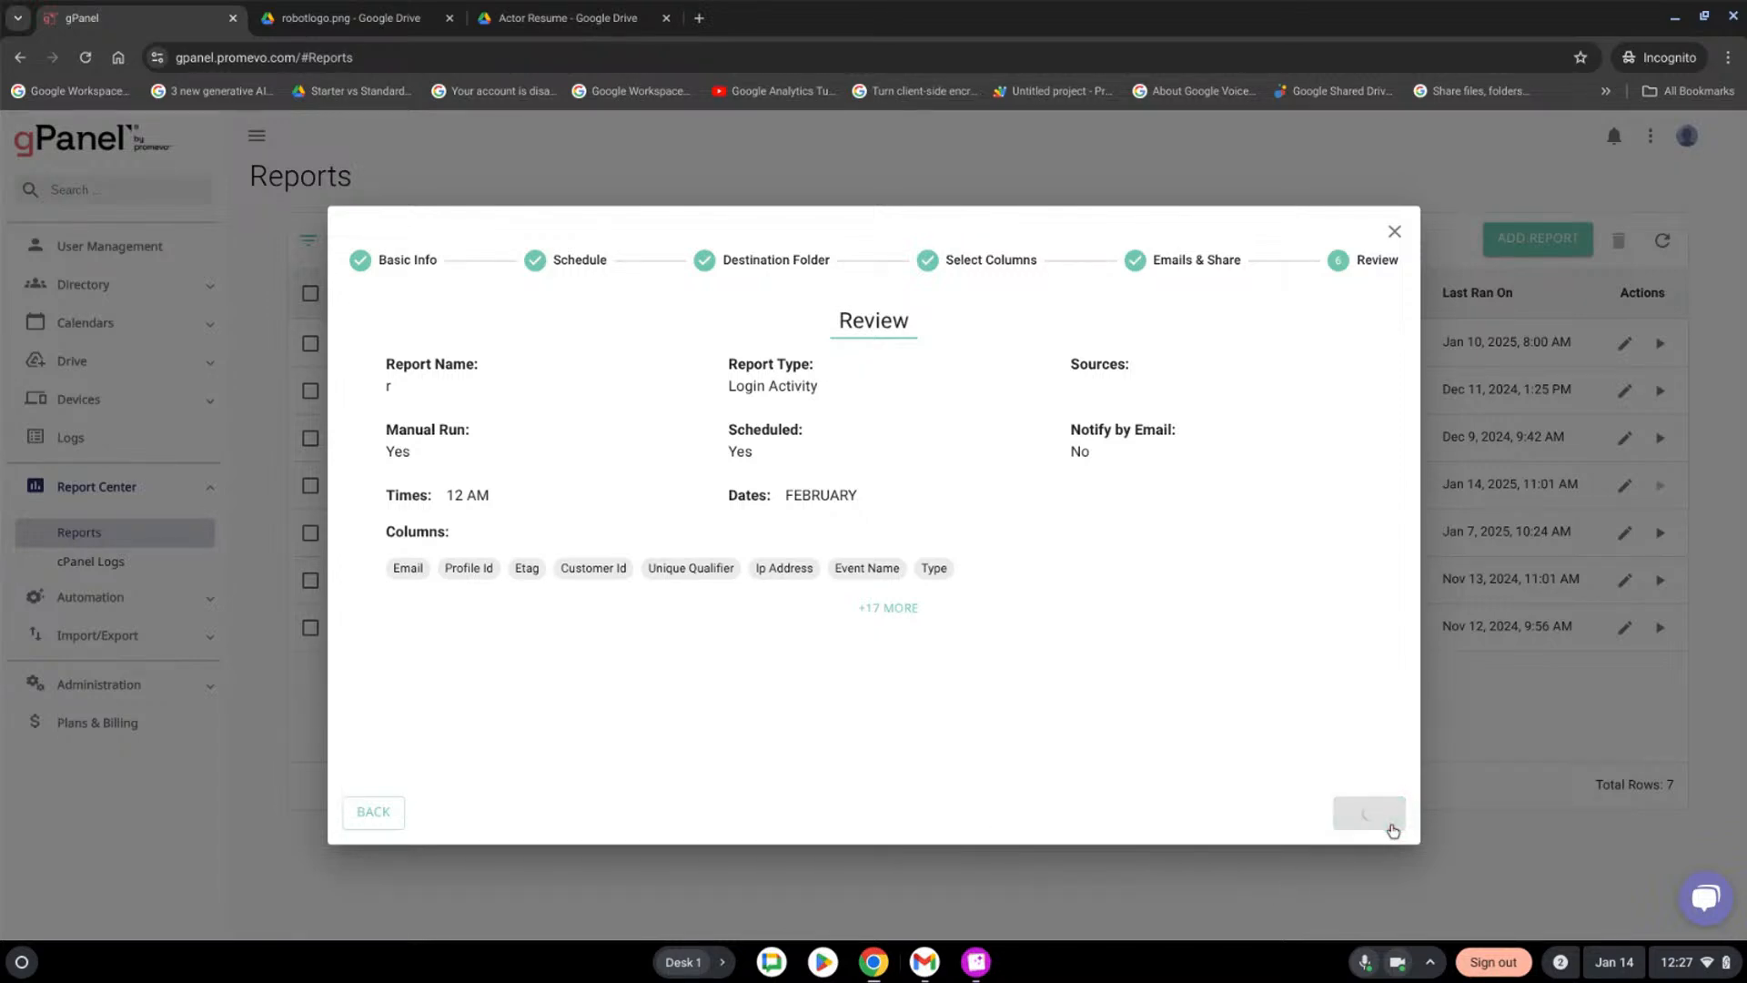
click(1393, 233)
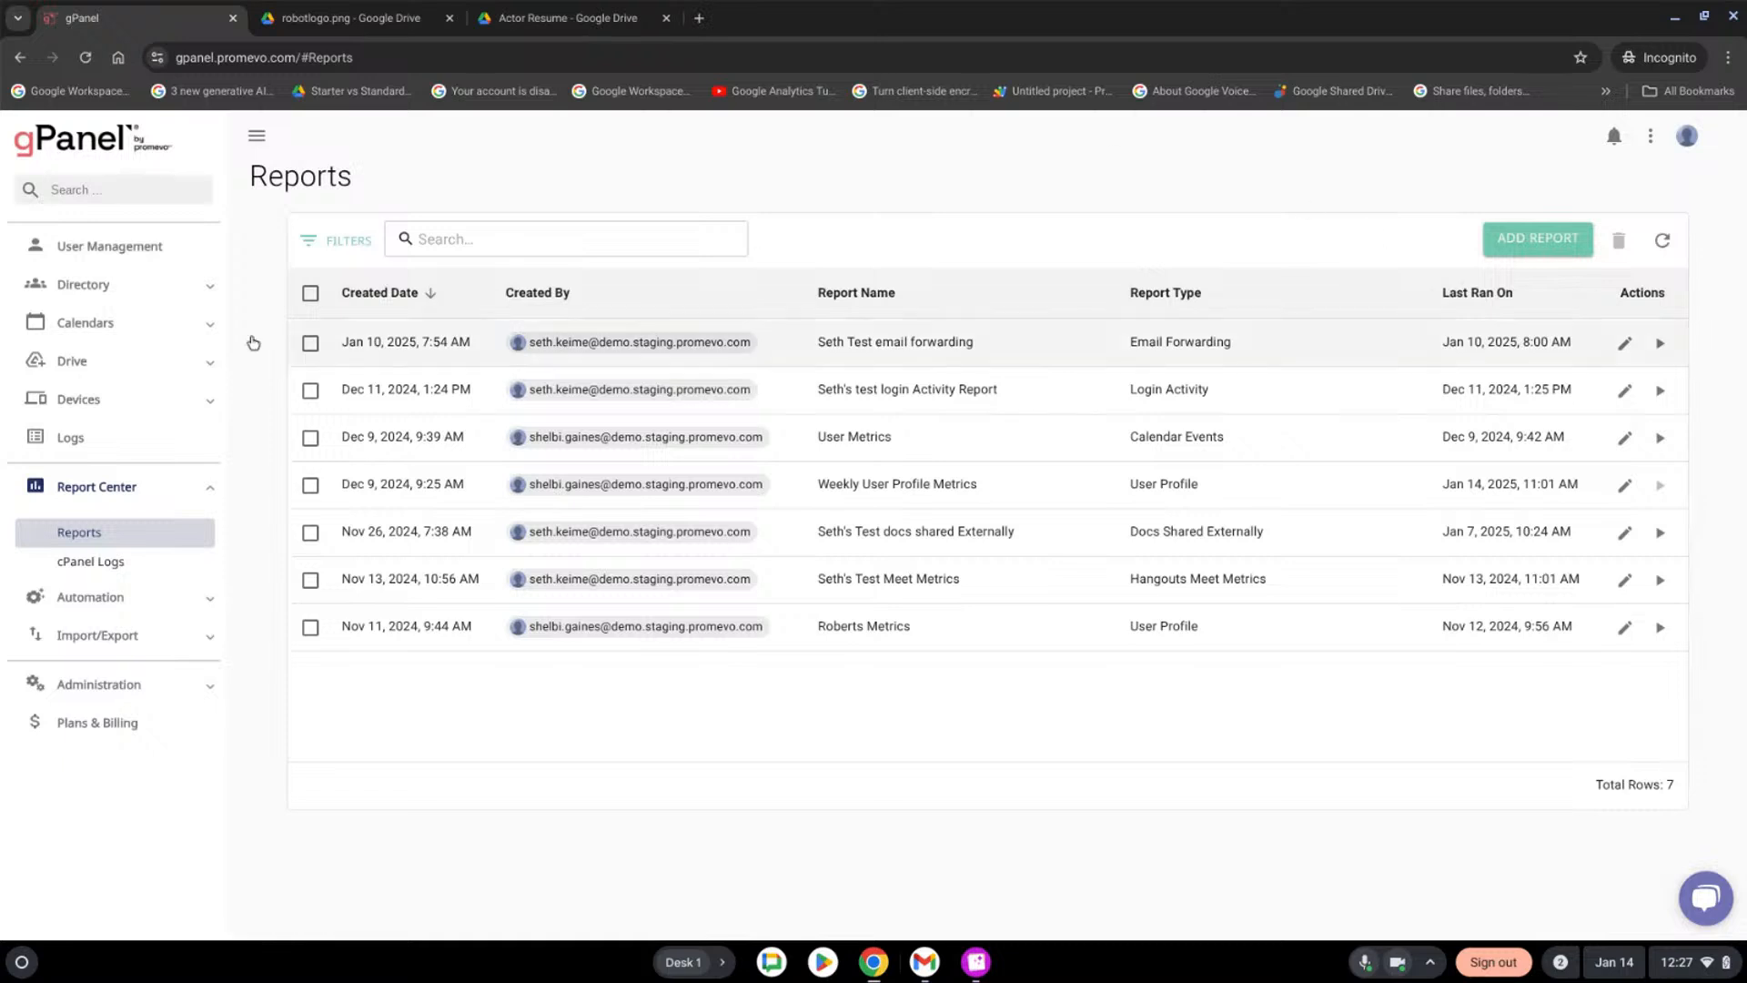
Look at the Import/Export tools, Bulk Operations first and then Gmail Deletion
click(87, 642)
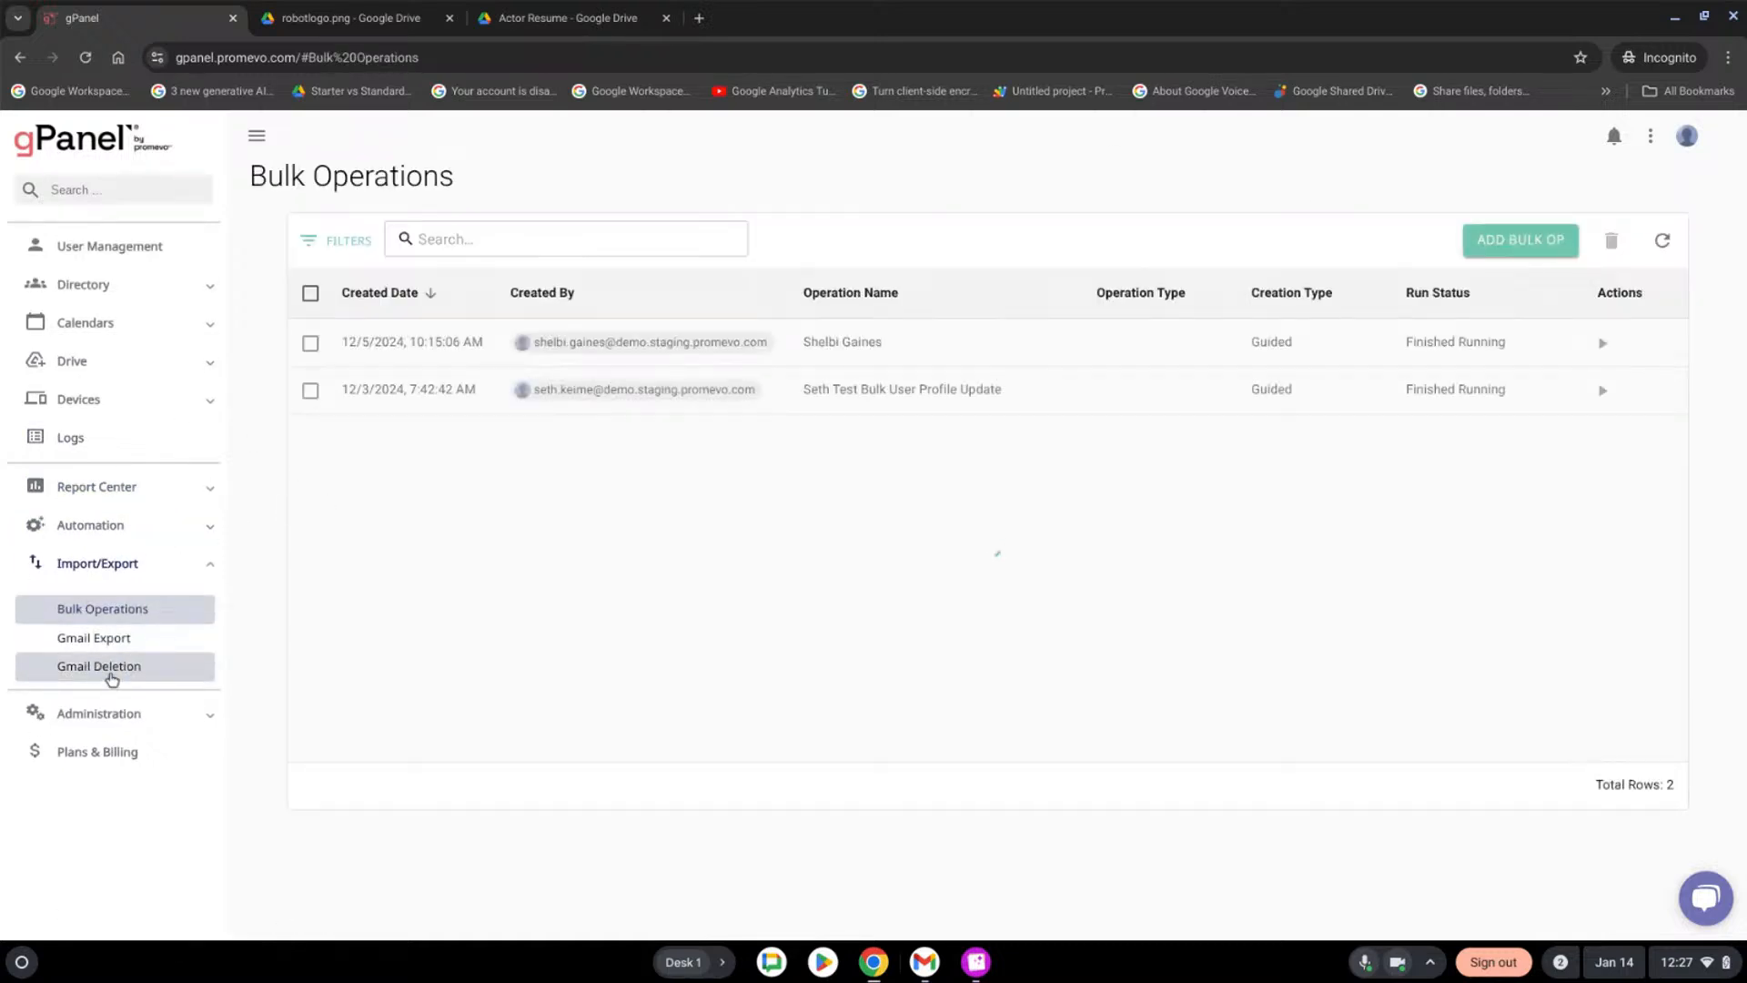
click(109, 674)
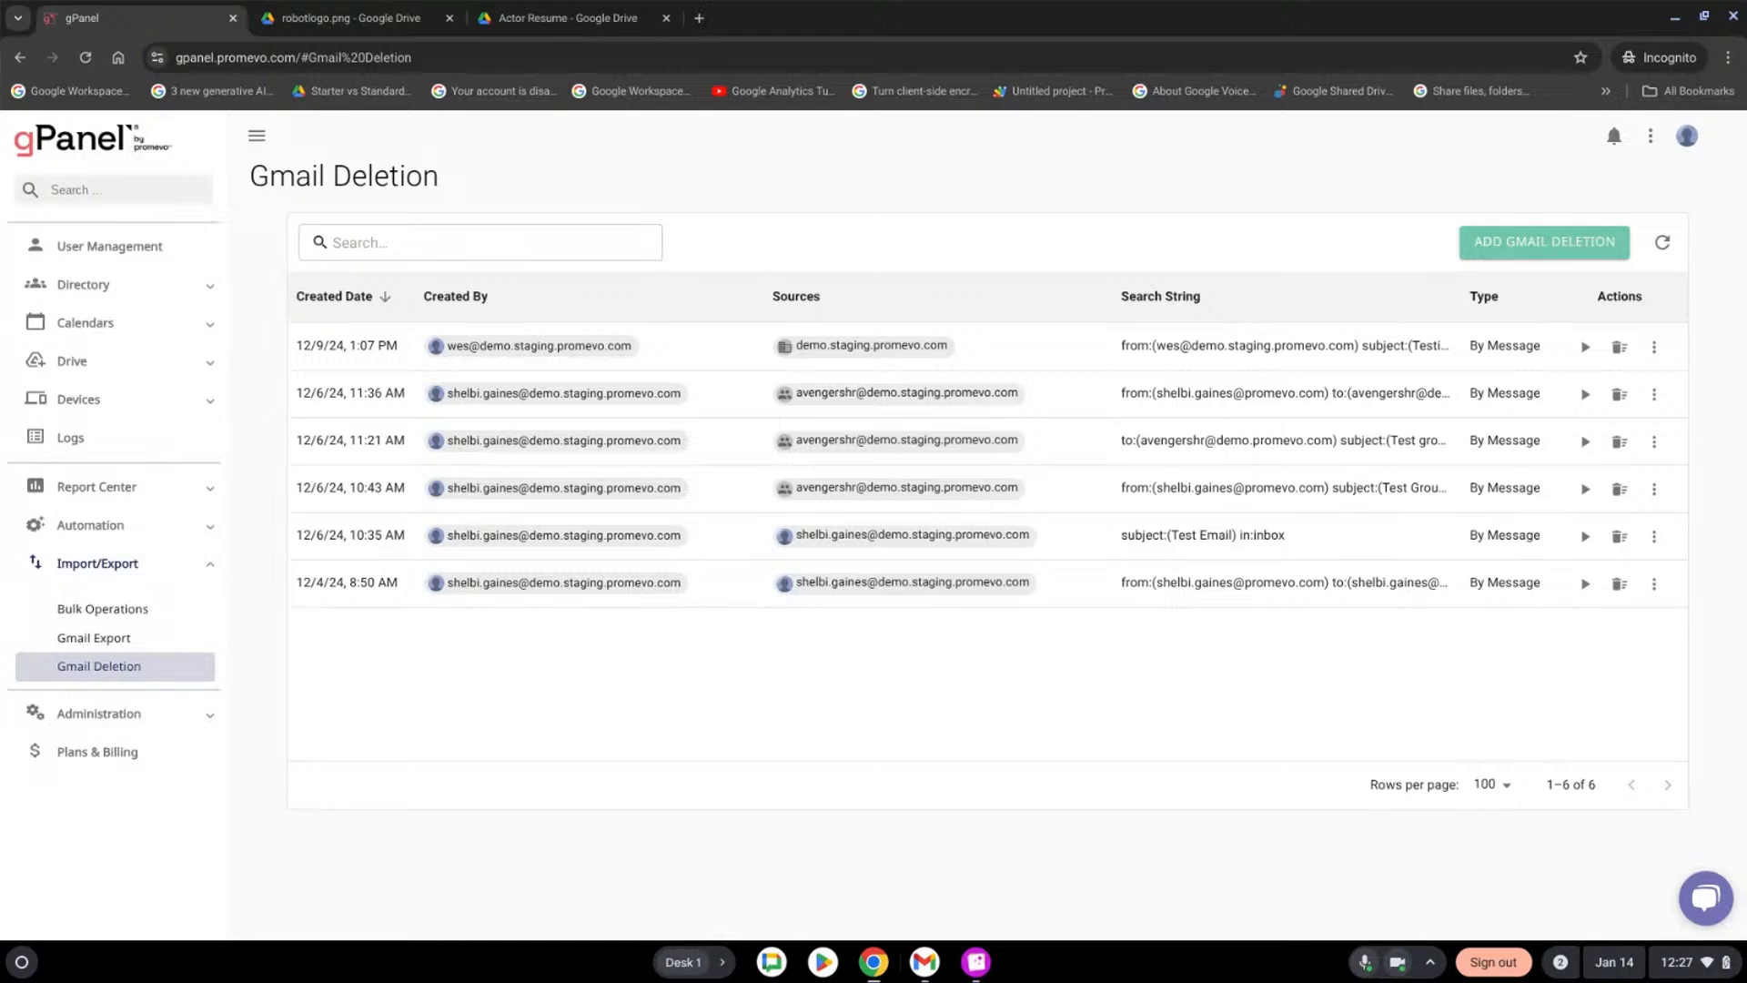
Open Drive Search and add the user matching "robert" as the search source
click(62, 364)
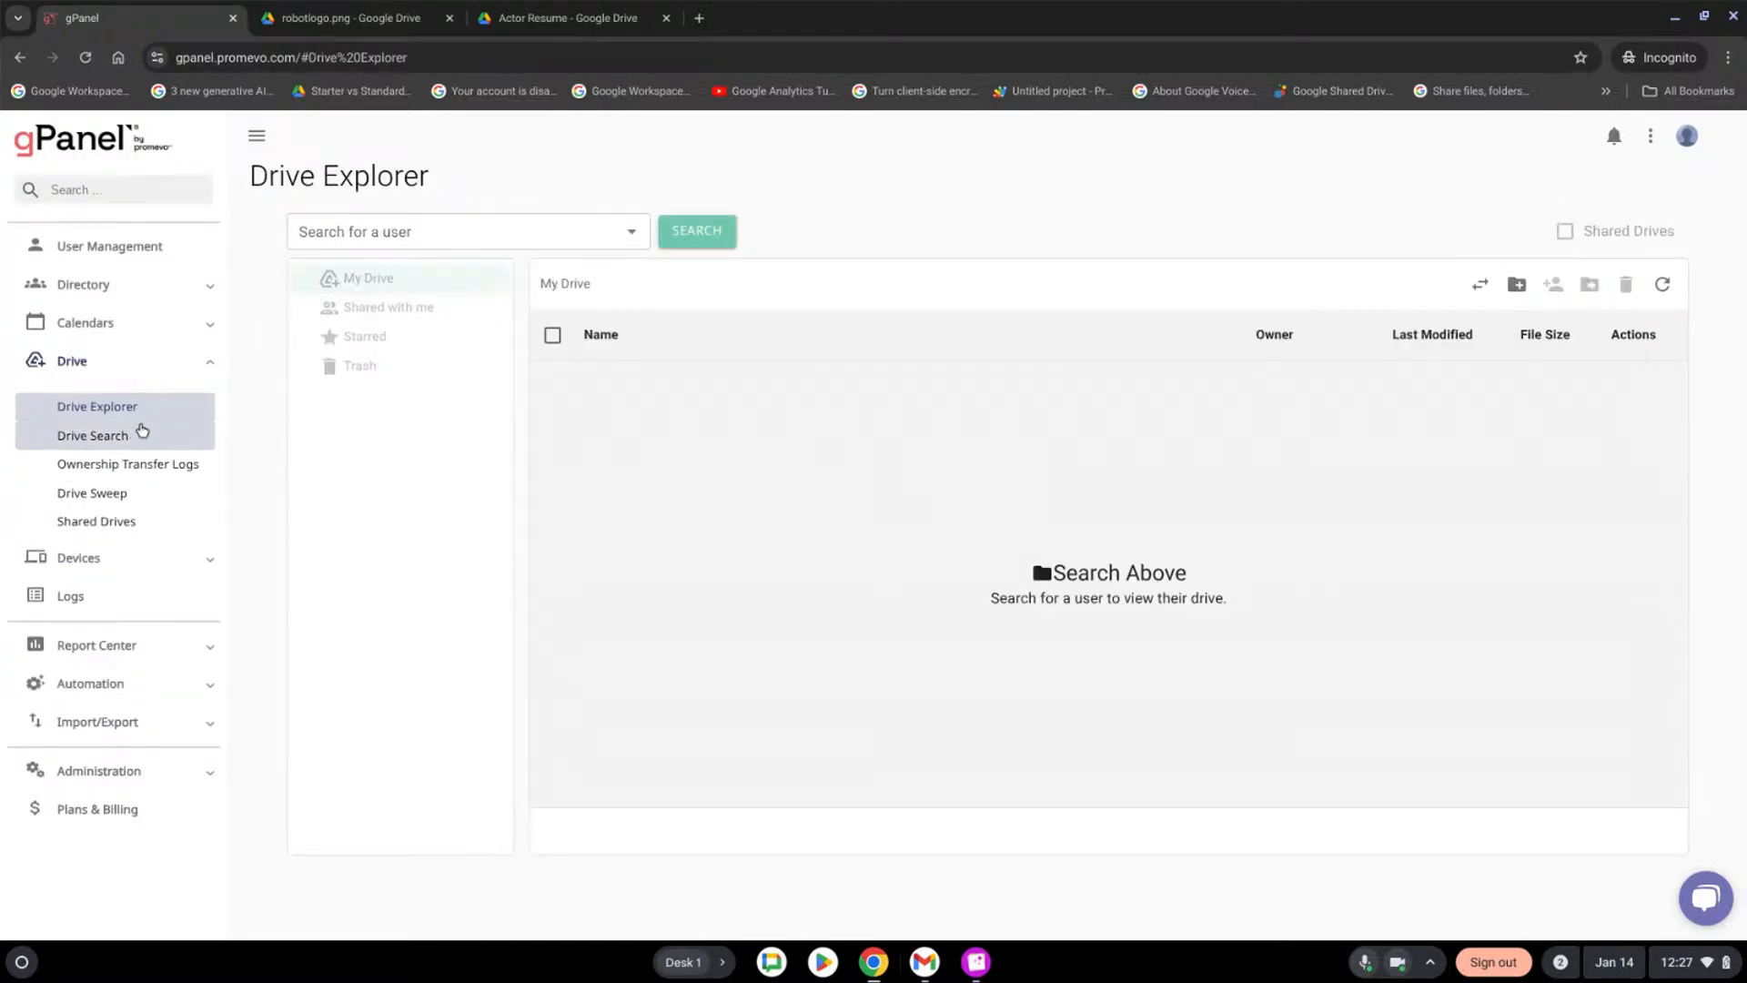
click(135, 435)
click(359, 316)
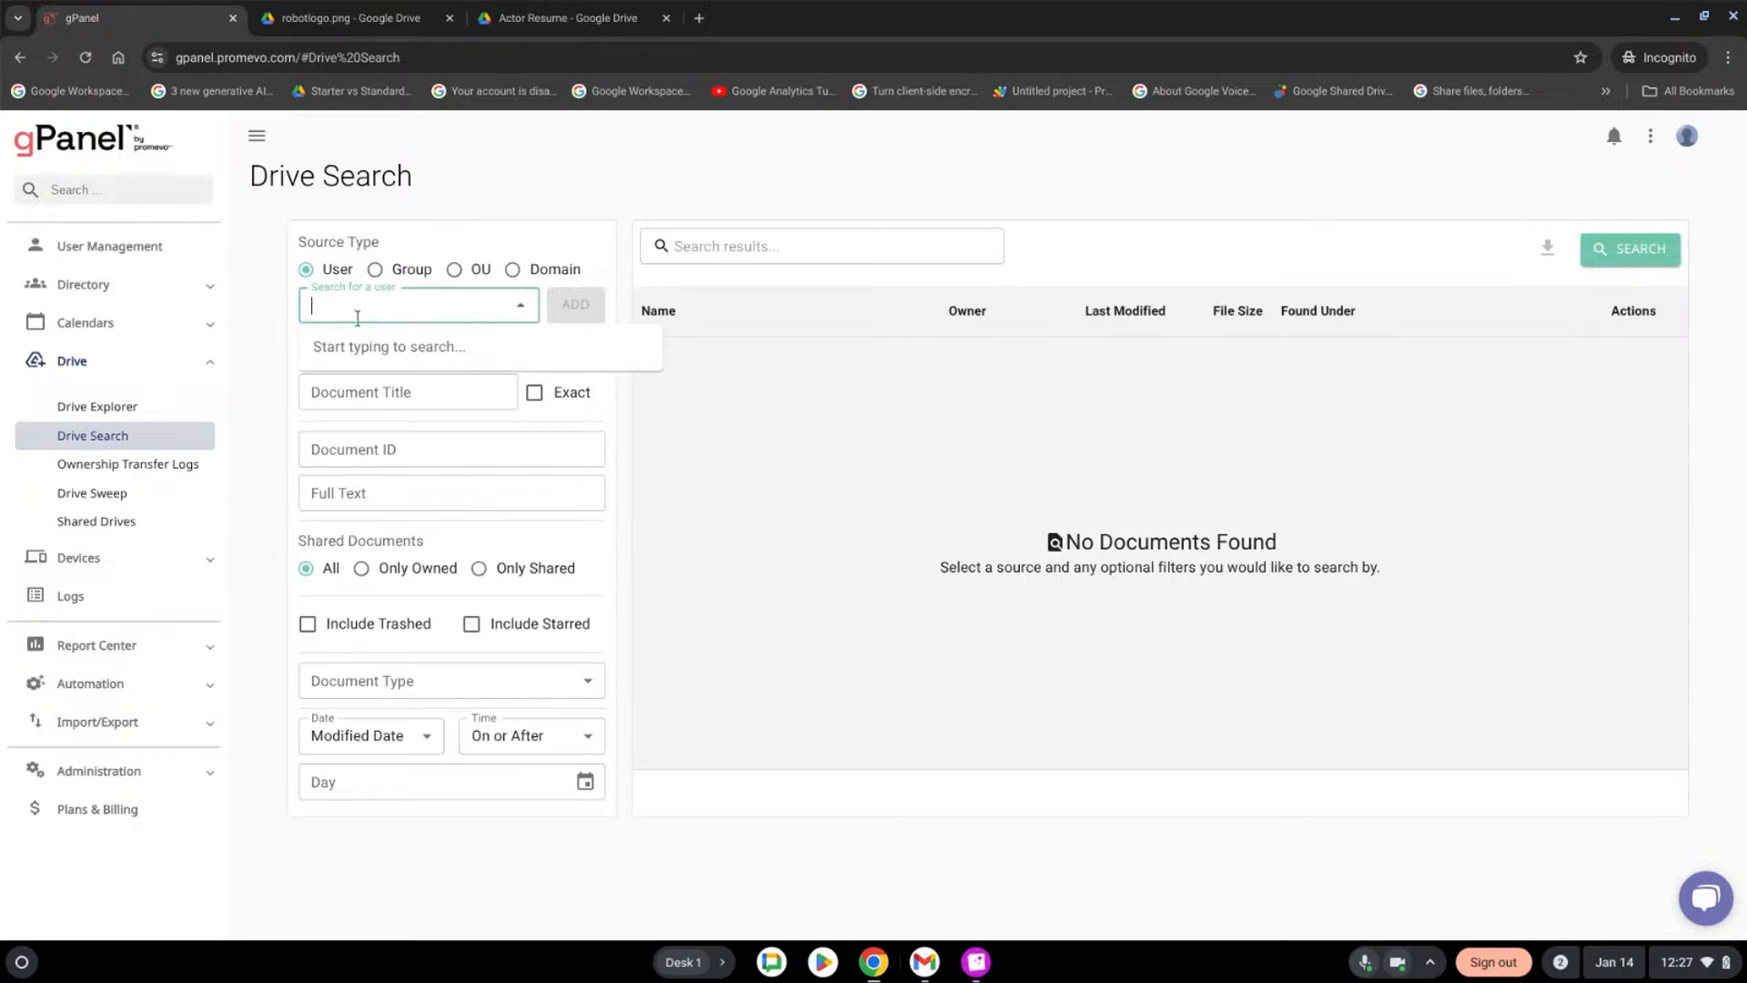
text(robert)
click(424, 360)
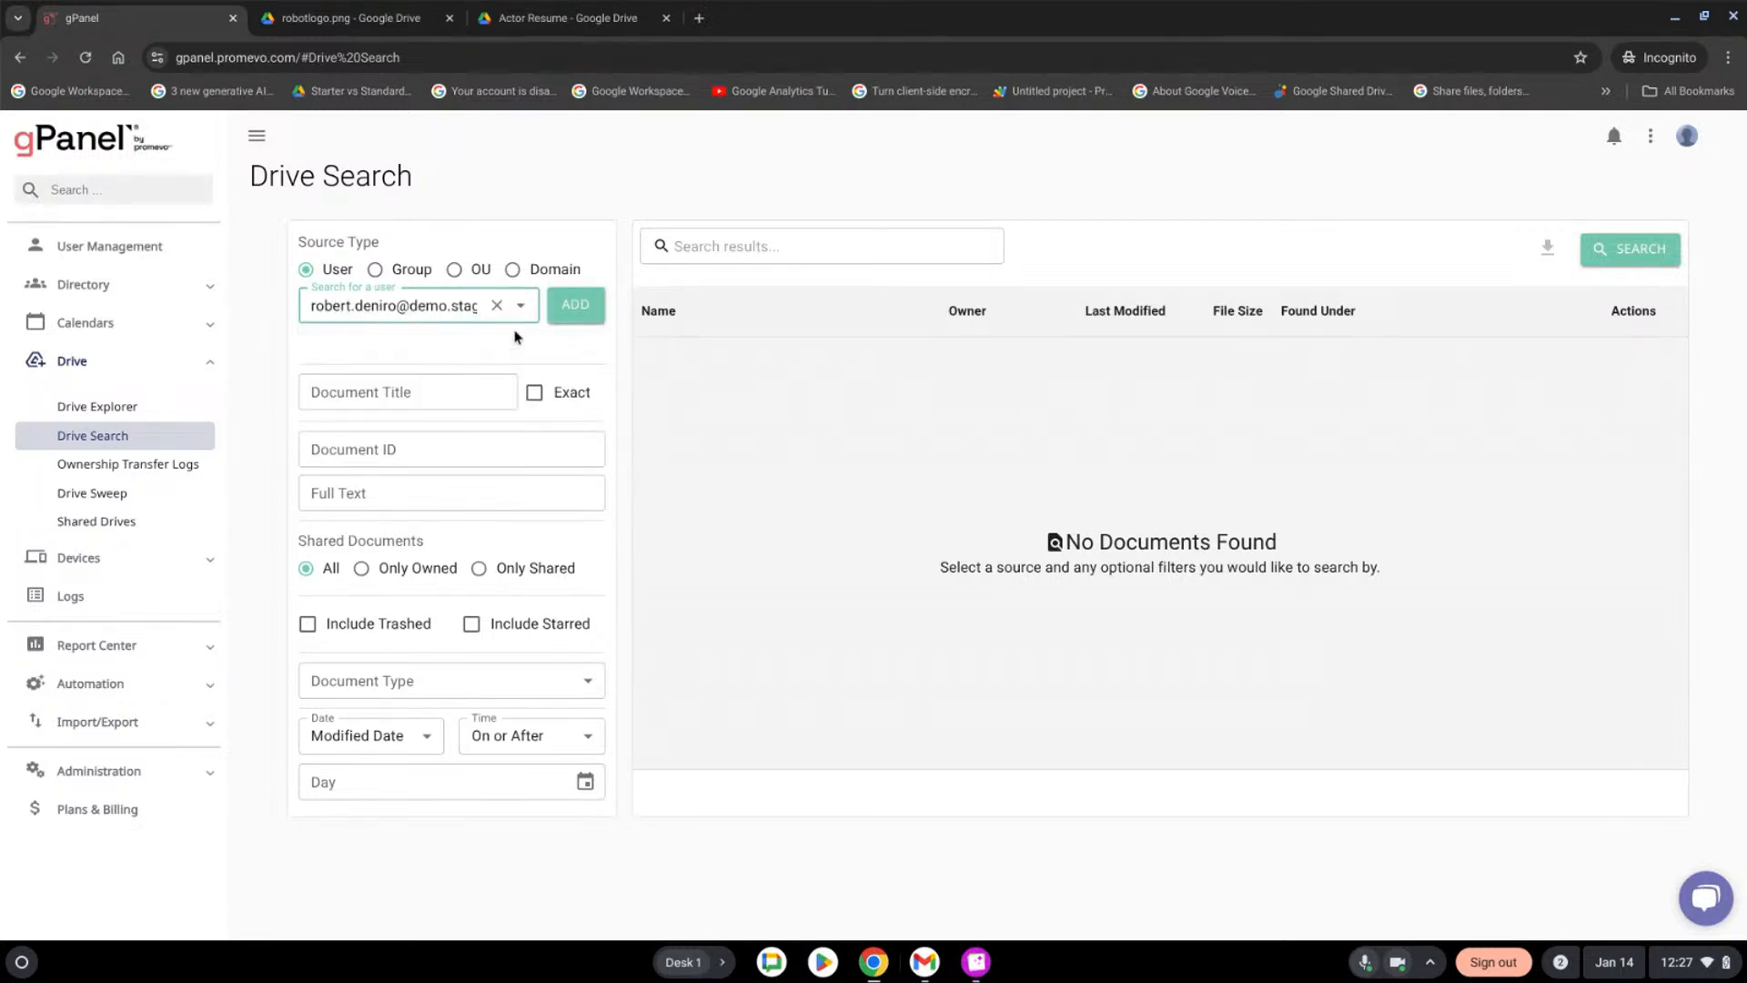
click(572, 310)
Search the selected user's Drive for documents with "Actor" in the title
click(418, 406)
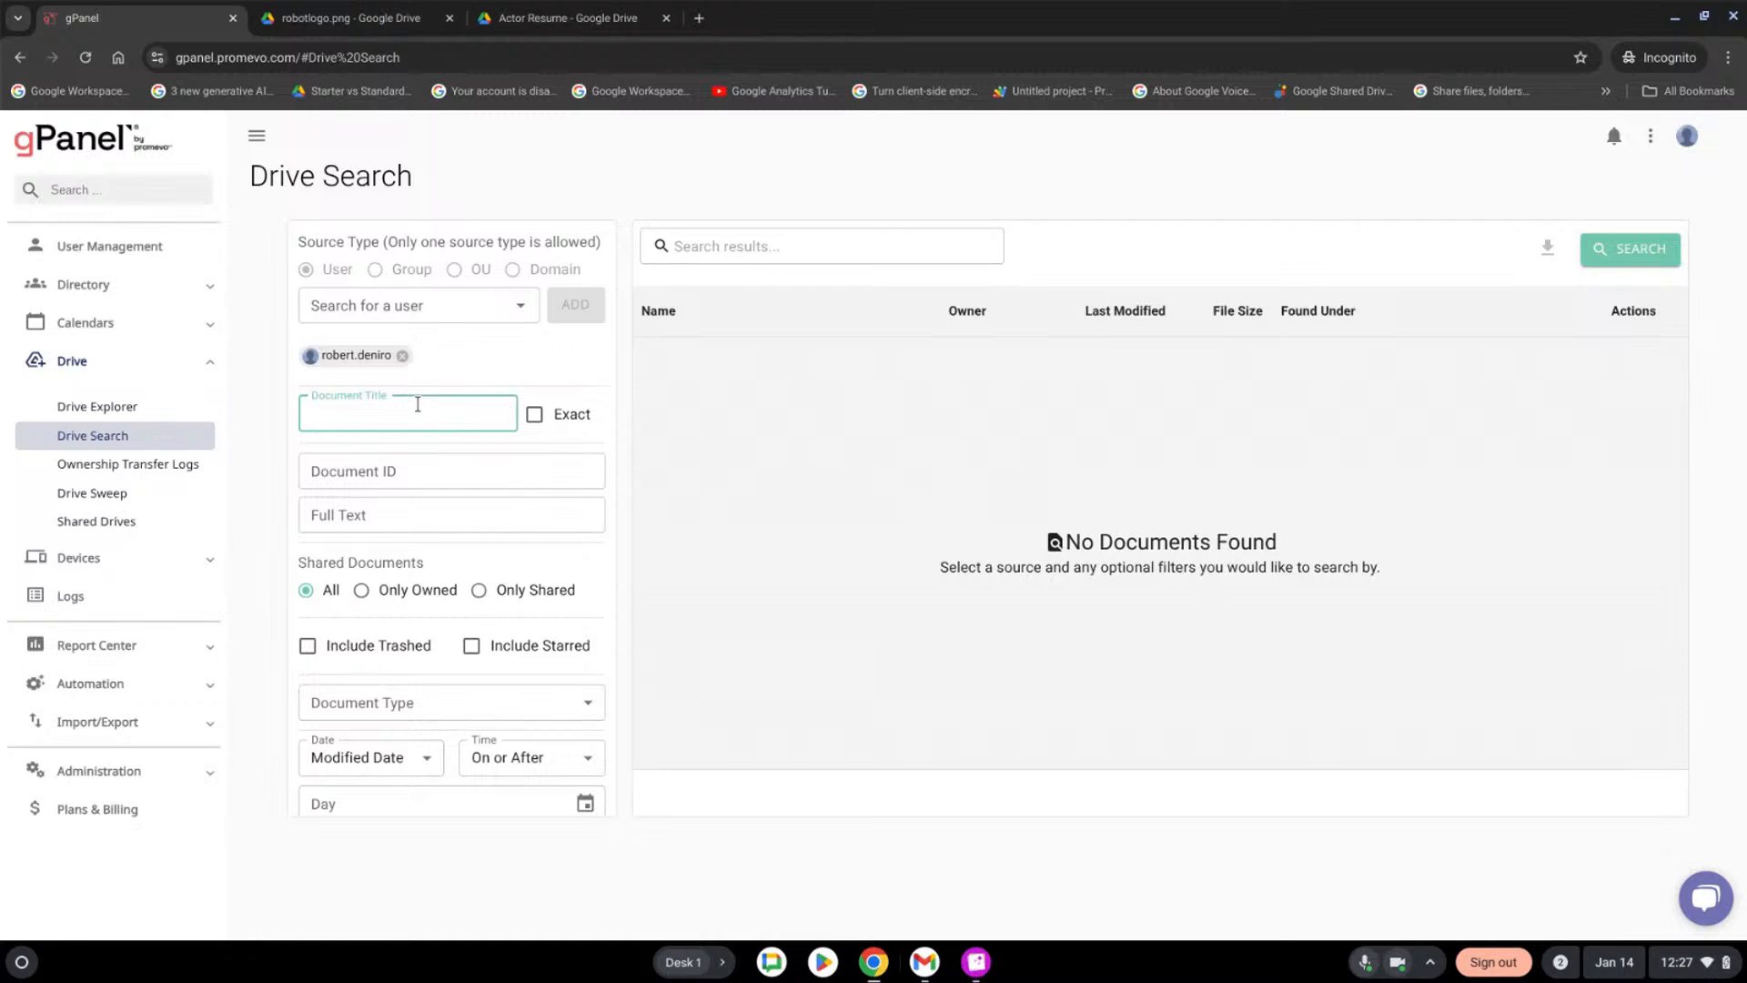
text(Actor)
key(BackSpace)
key(BackSpace)
text(or)
click(1618, 251)
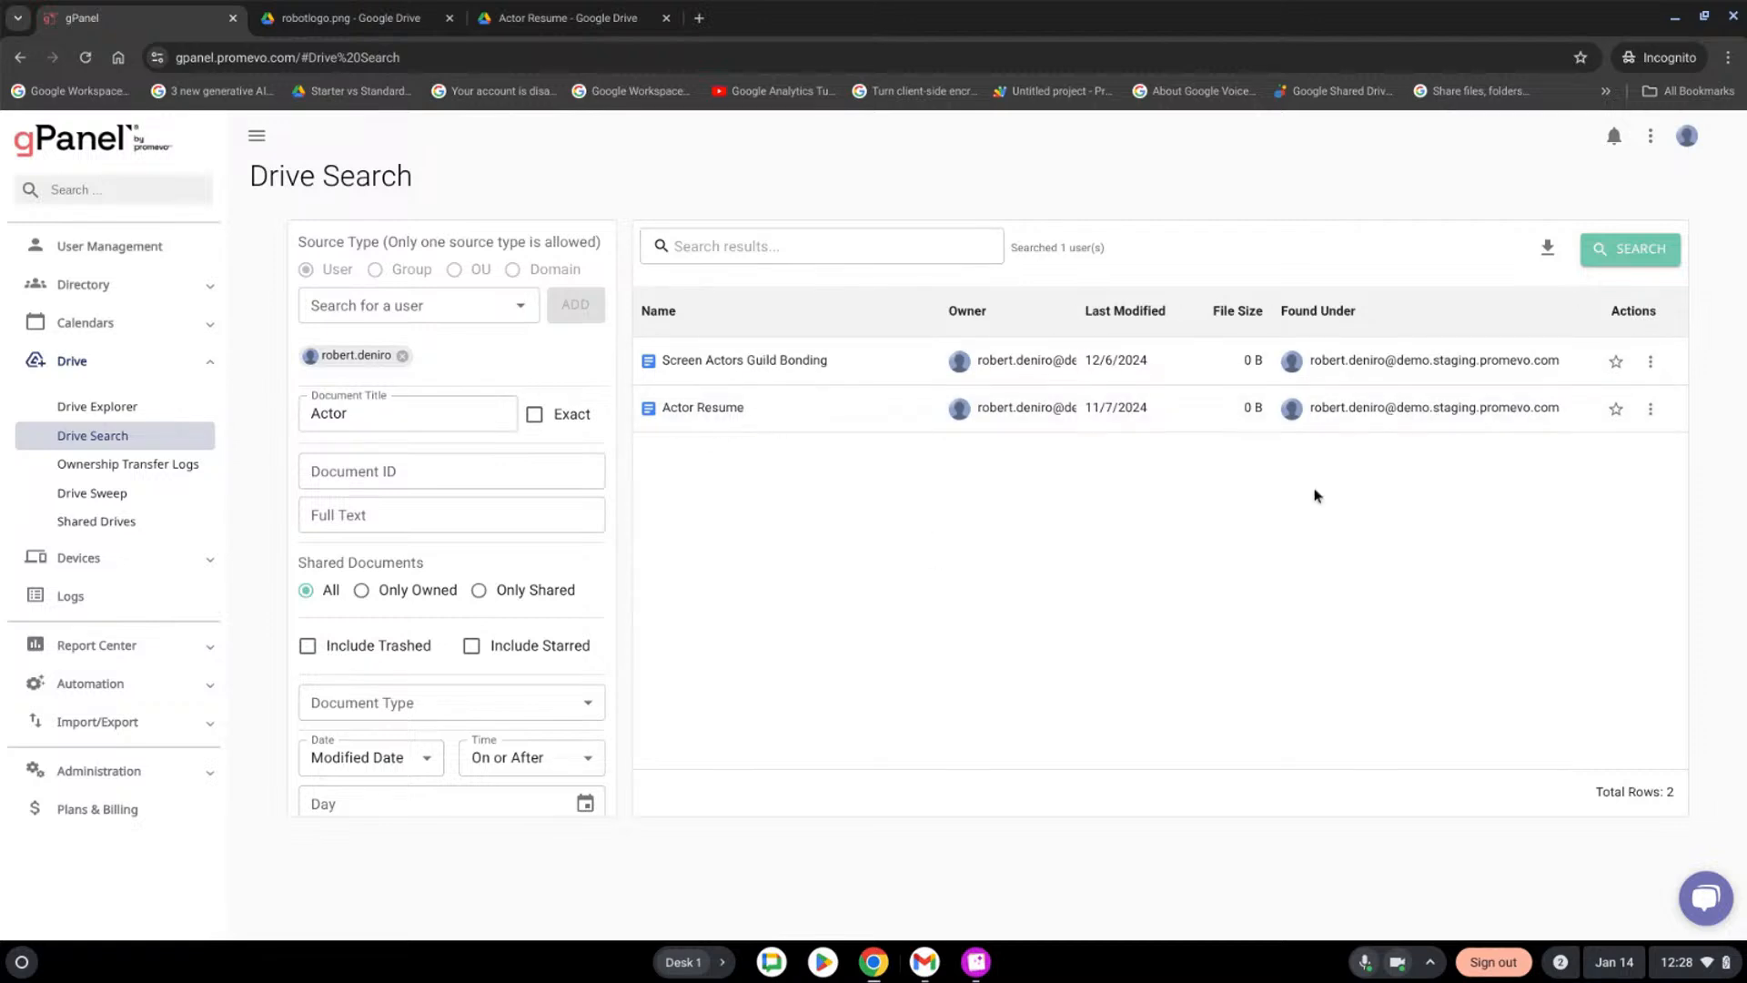
Check the file actions available for Screen Actors Guild Bonding and view the Actor Resume document
click(1651, 363)
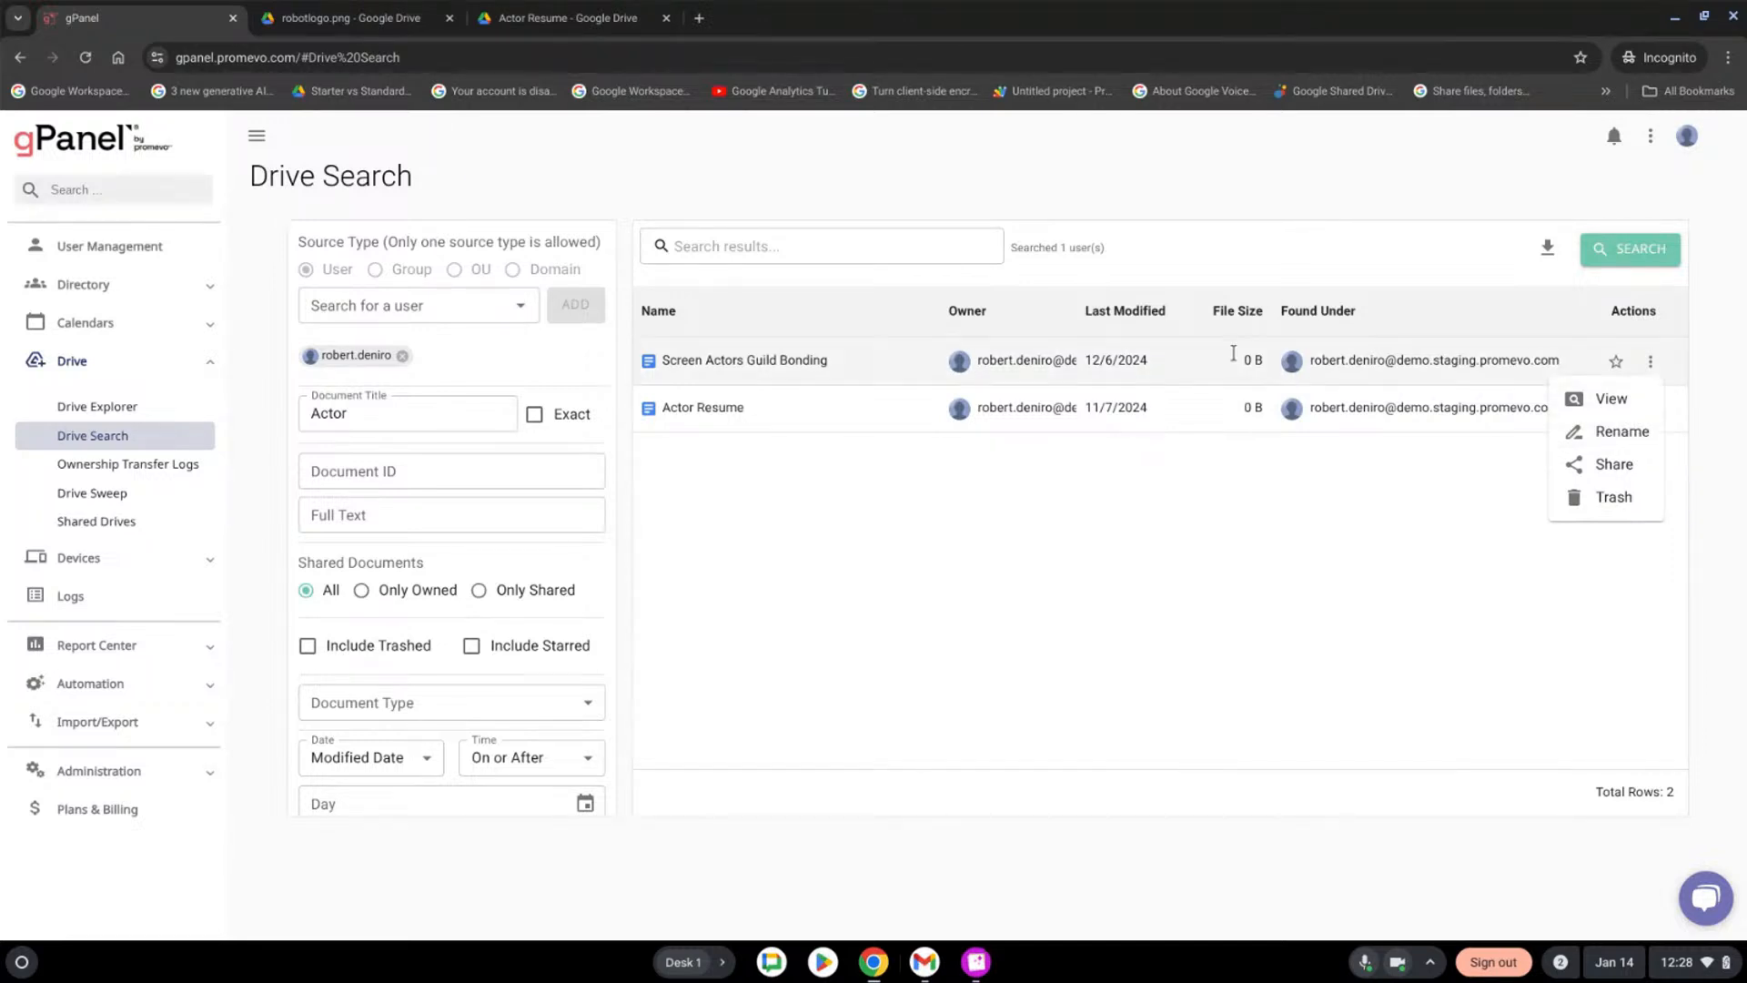
click(1415, 409)
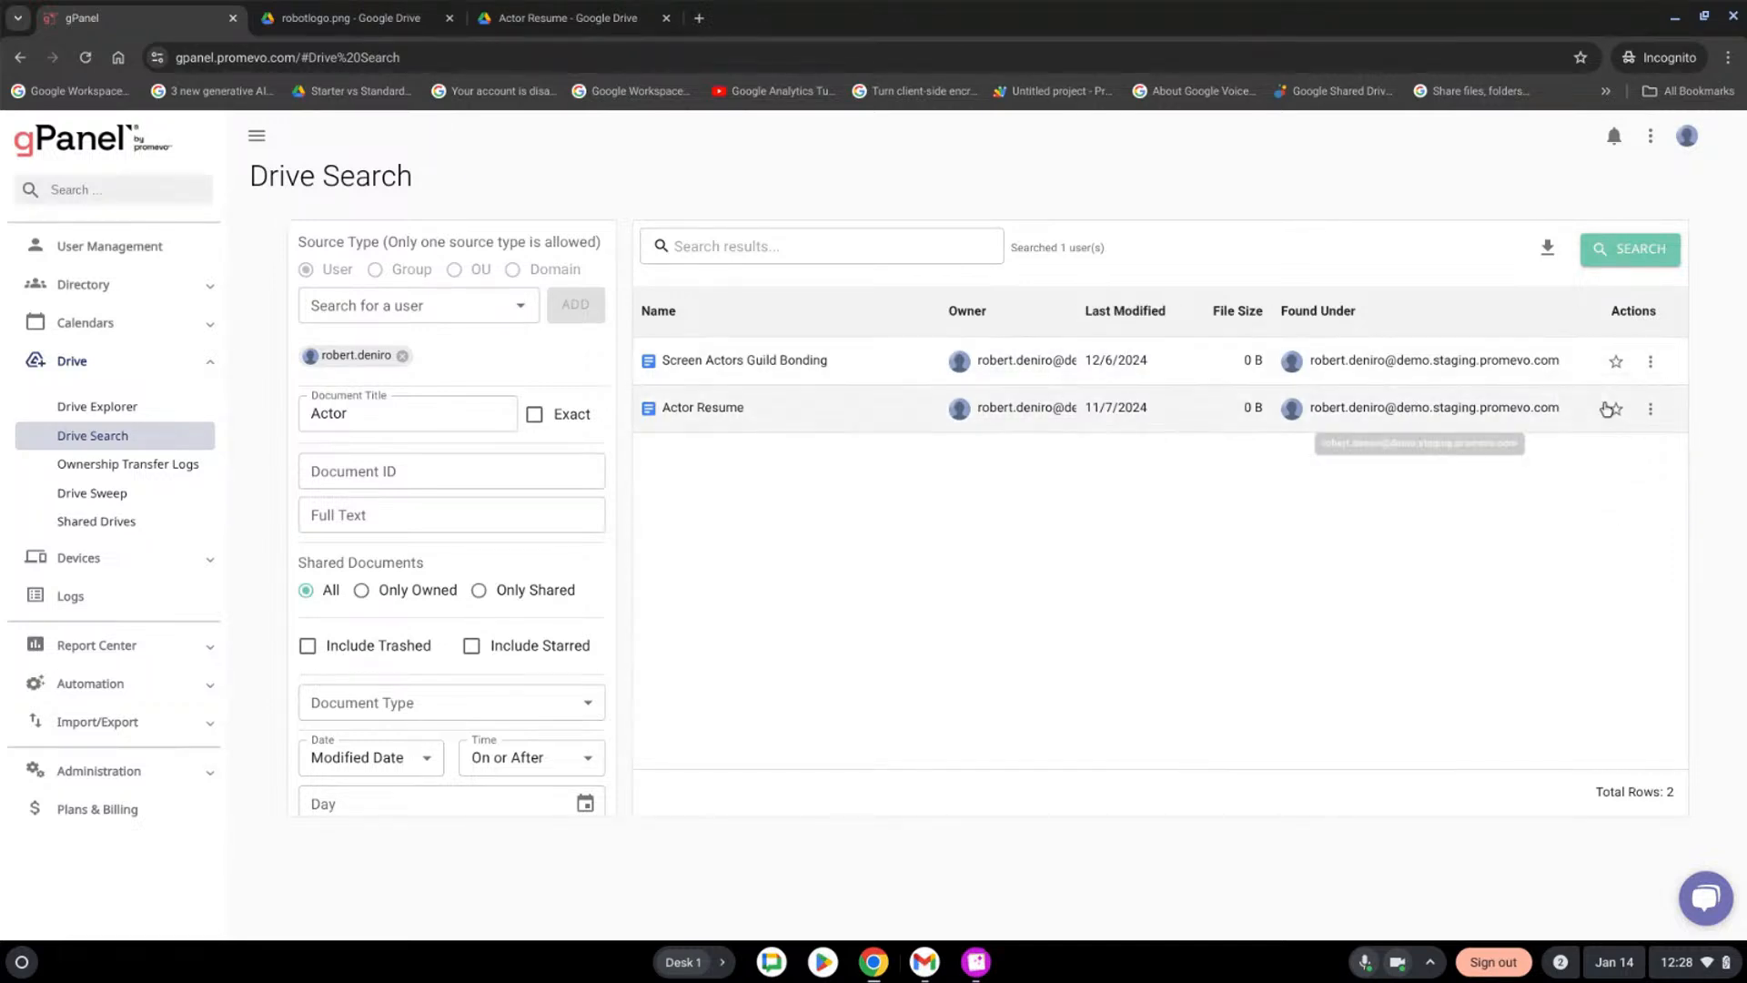
click(1650, 409)
click(1573, 444)
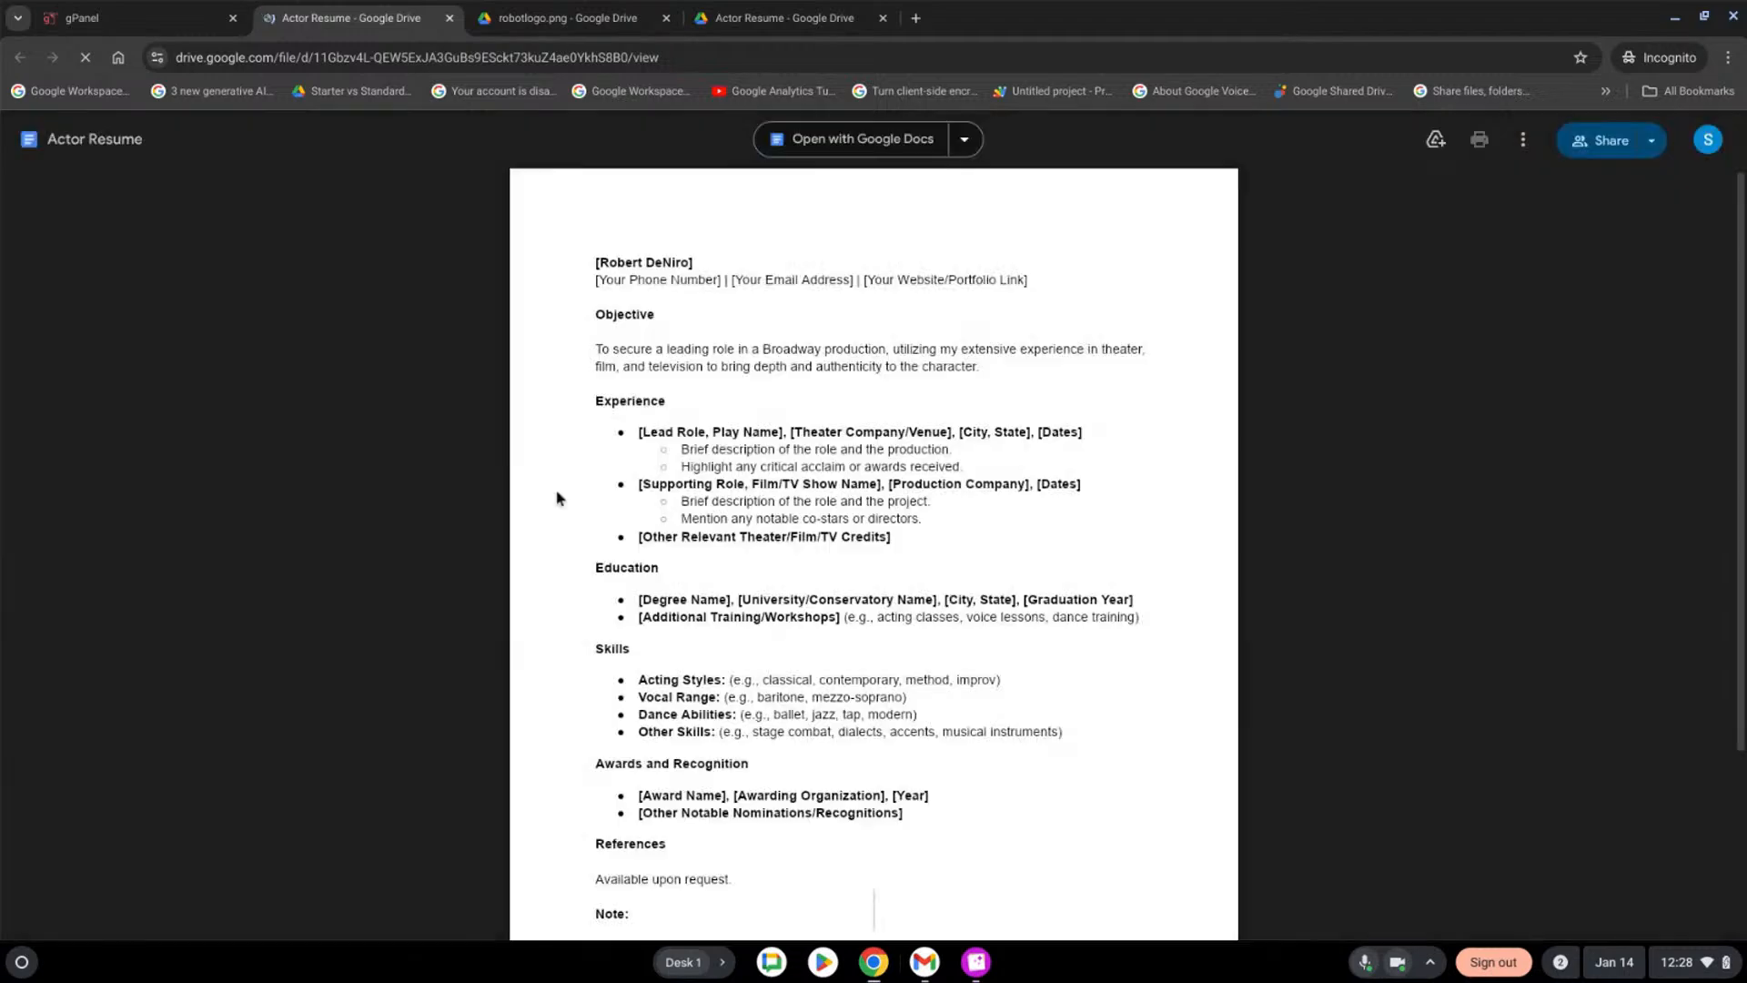
Switch back to gPanel, examine Actor Resume's sharing settings and visibility options, and close them without changes
click(145, 18)
click(1649, 409)
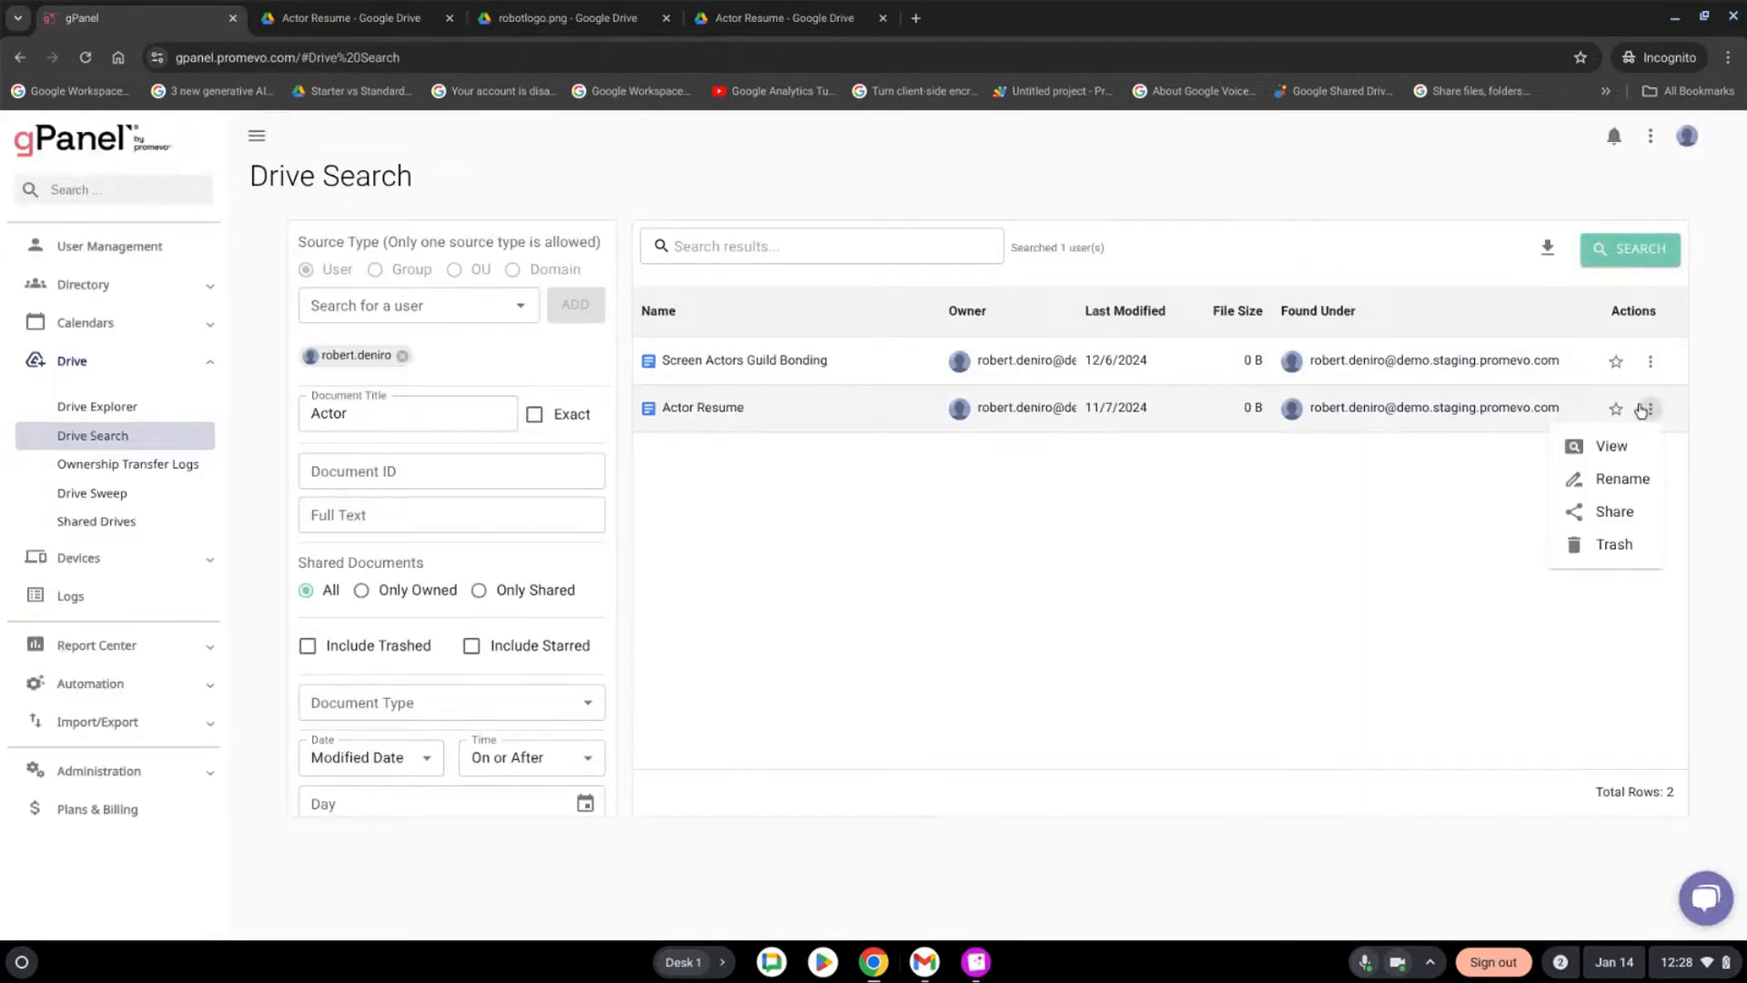
click(1610, 511)
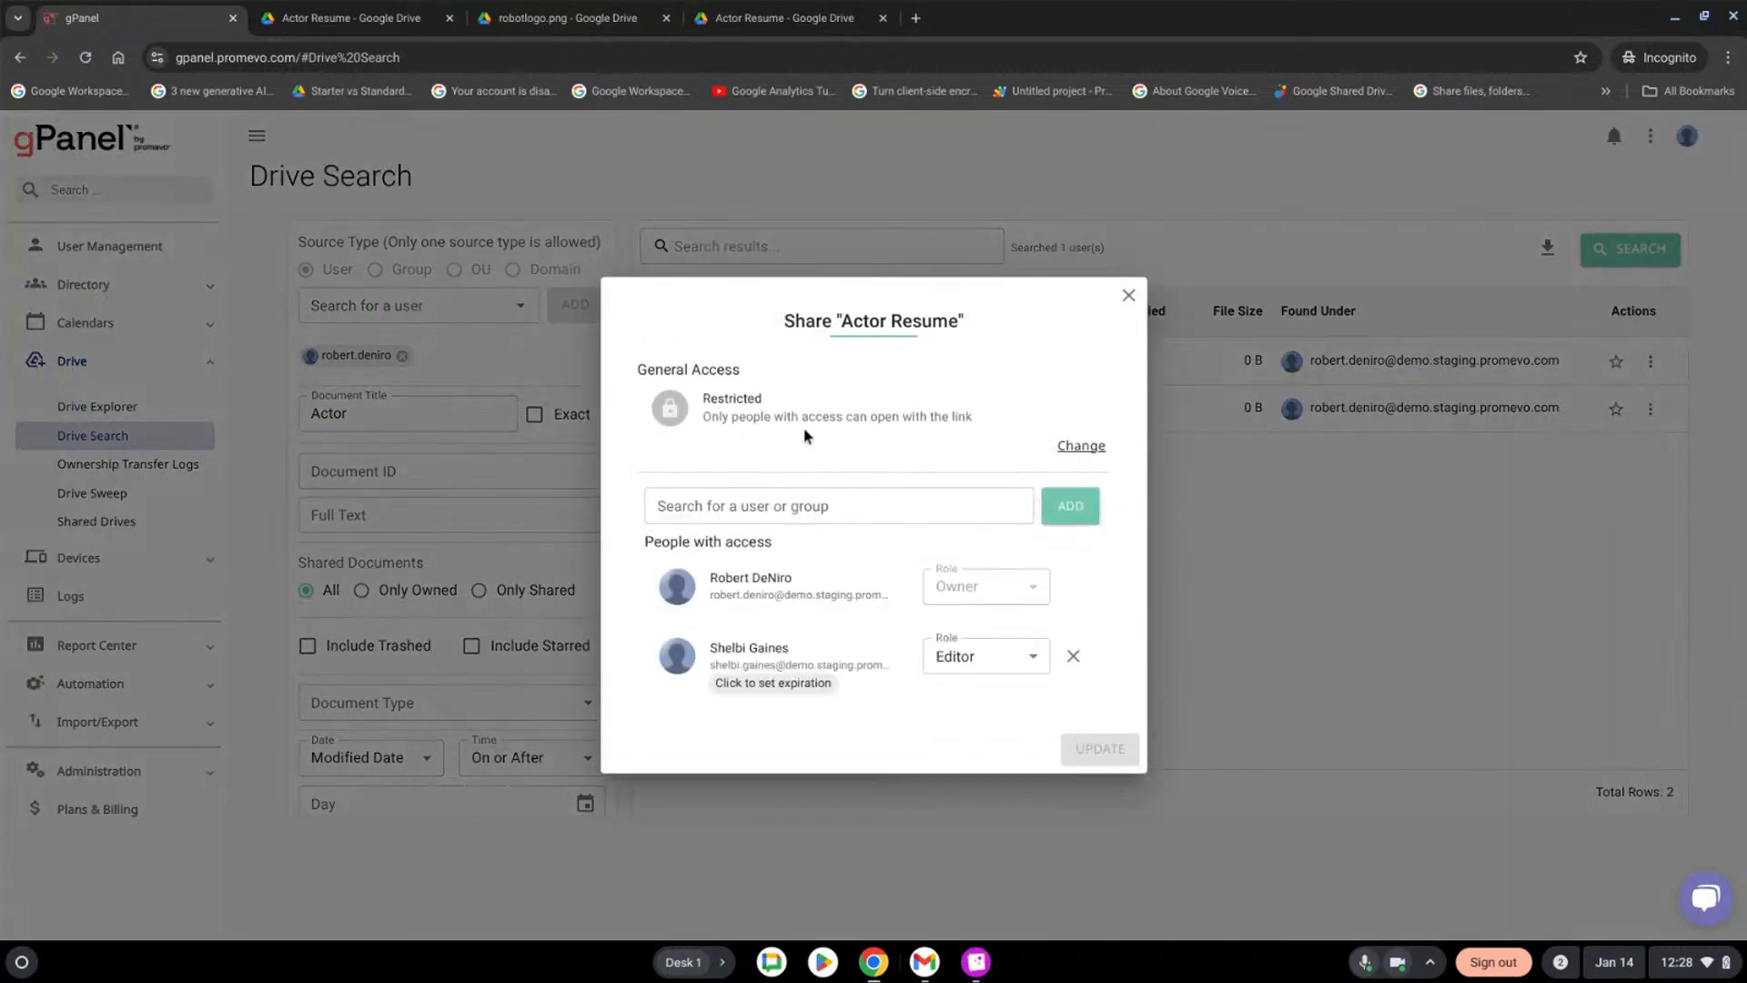
click(1085, 445)
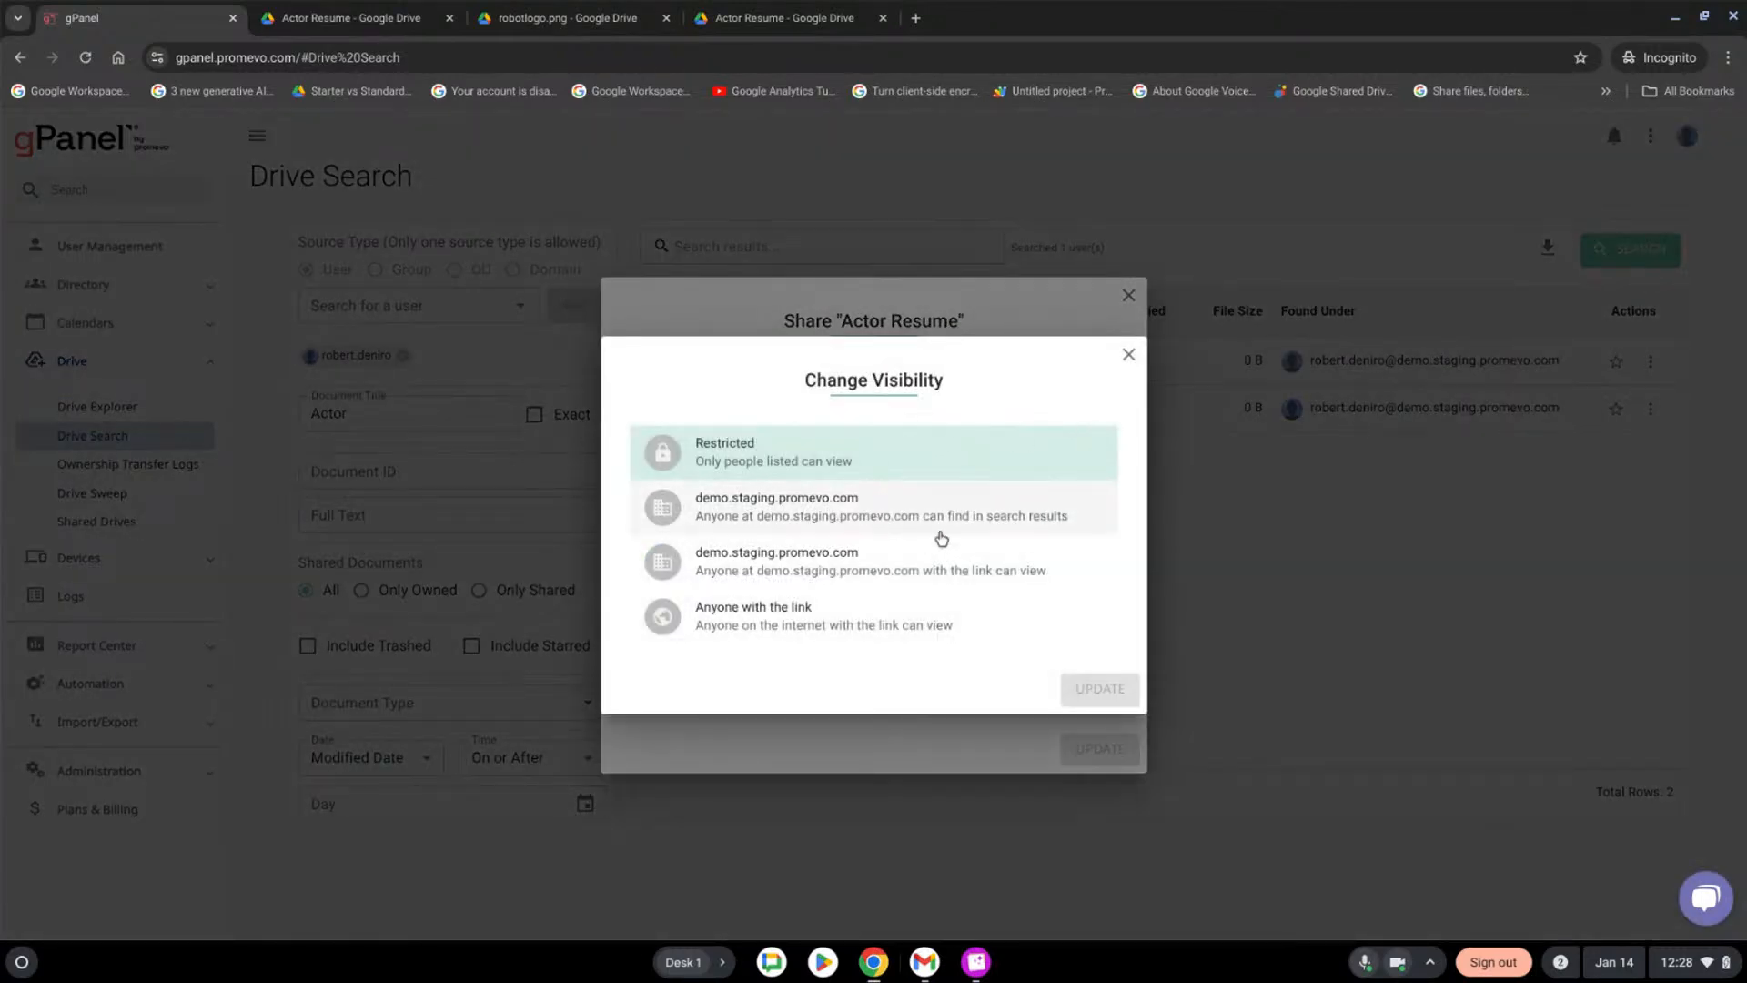
click(1128, 354)
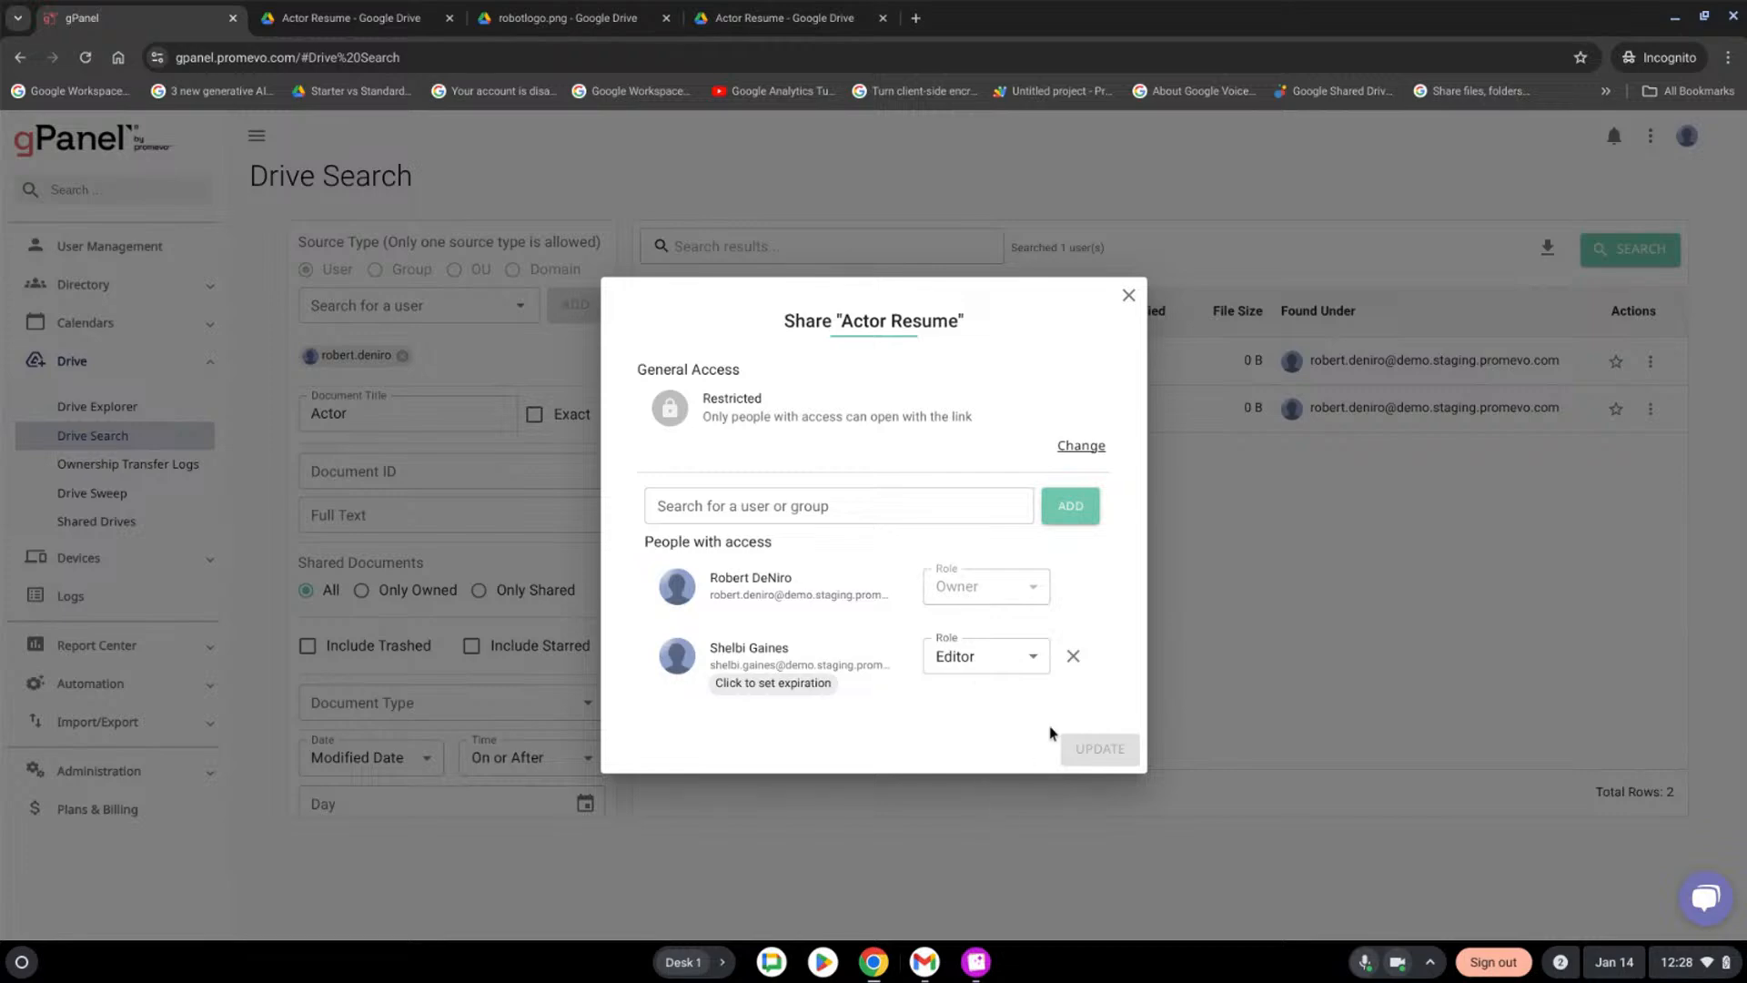
click(1129, 291)
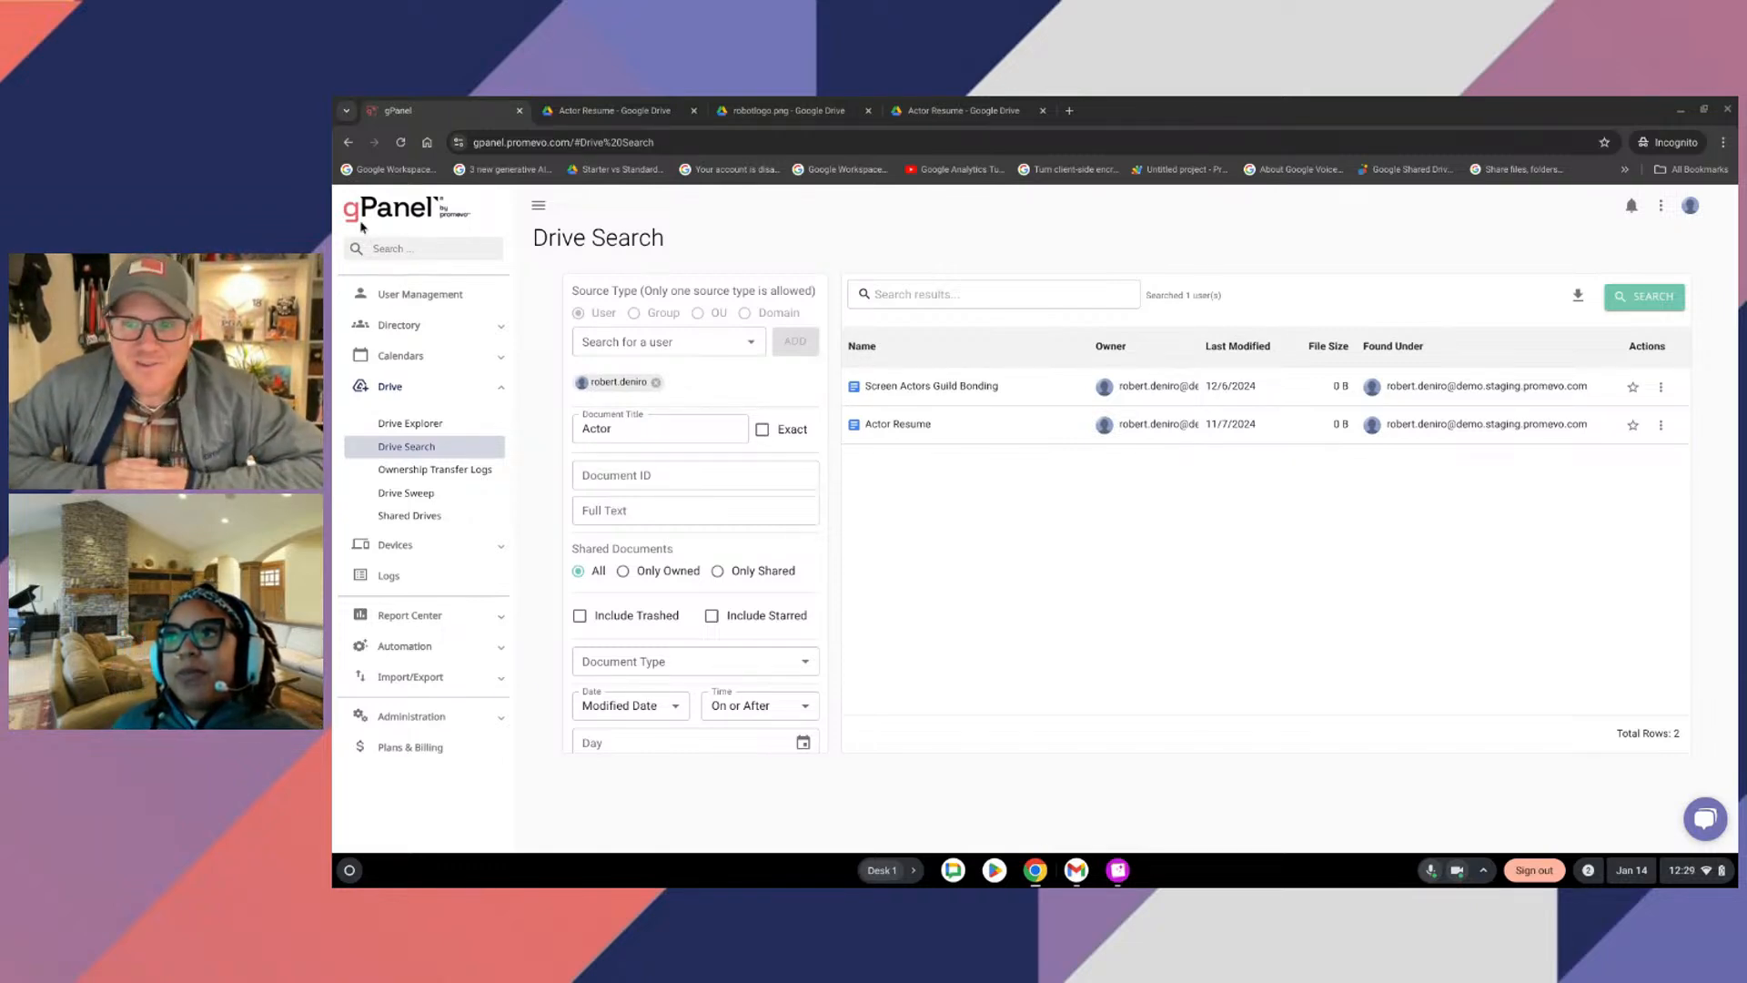
Return to the User Management list, look at the Help chat with its article search, and close it
click(423, 298)
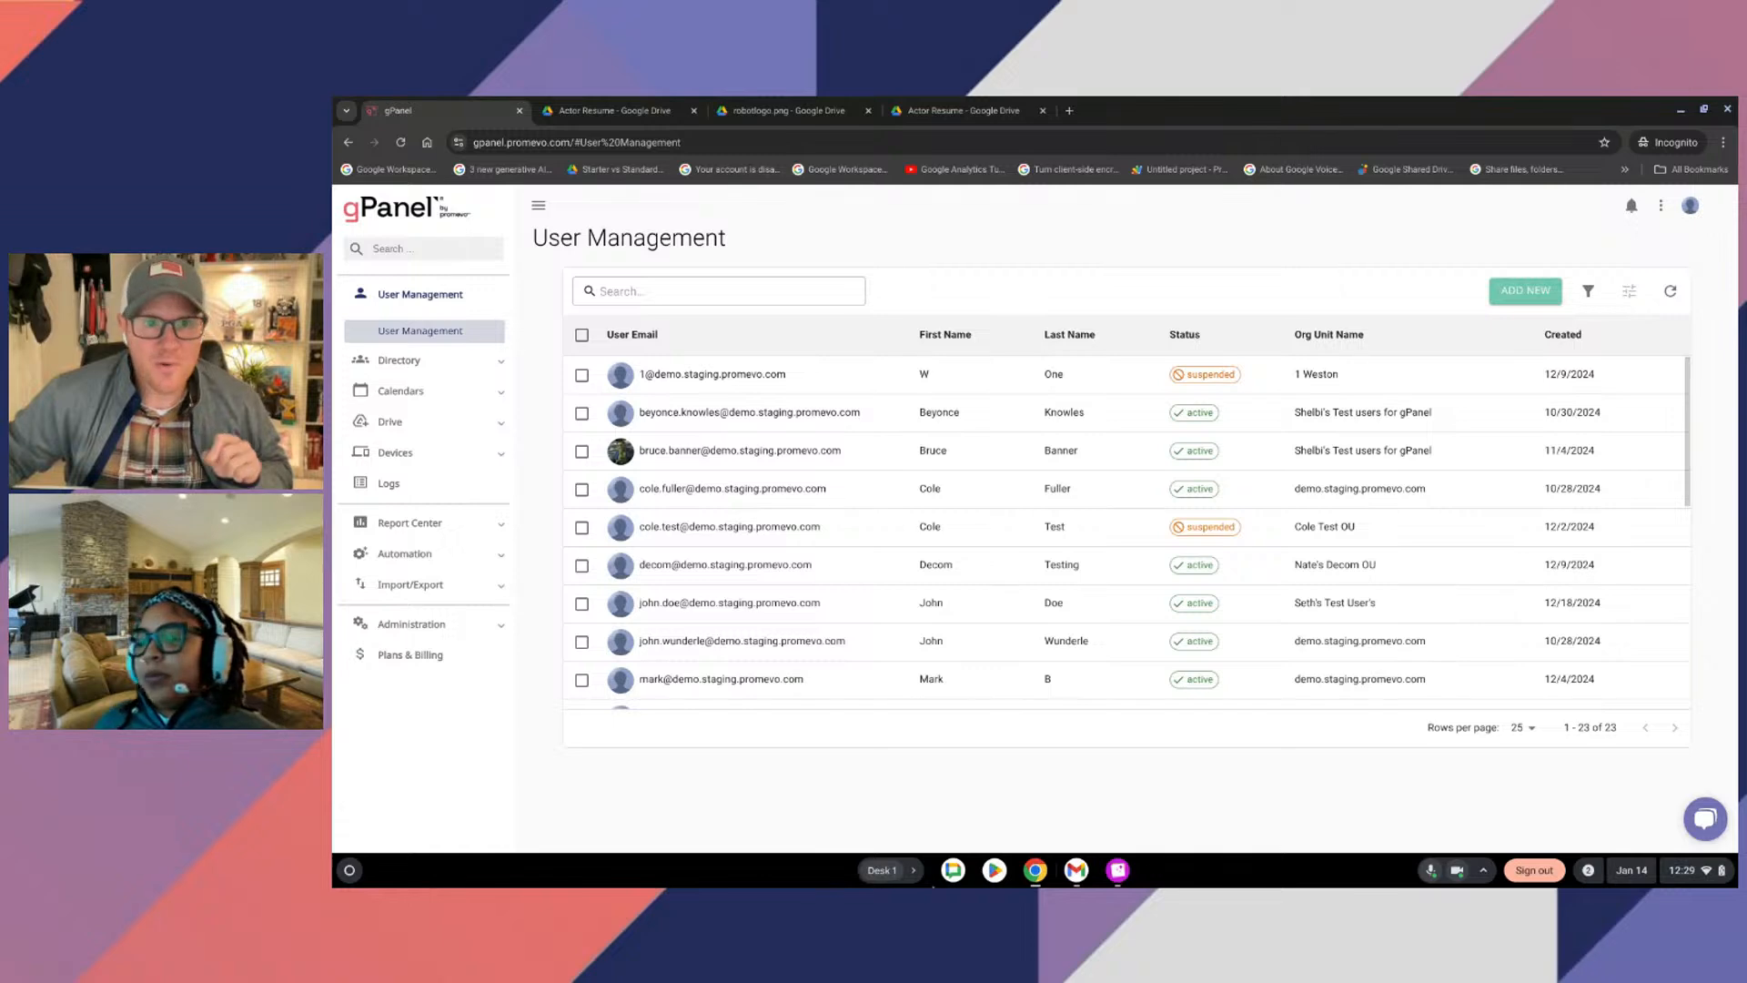
click(1704, 817)
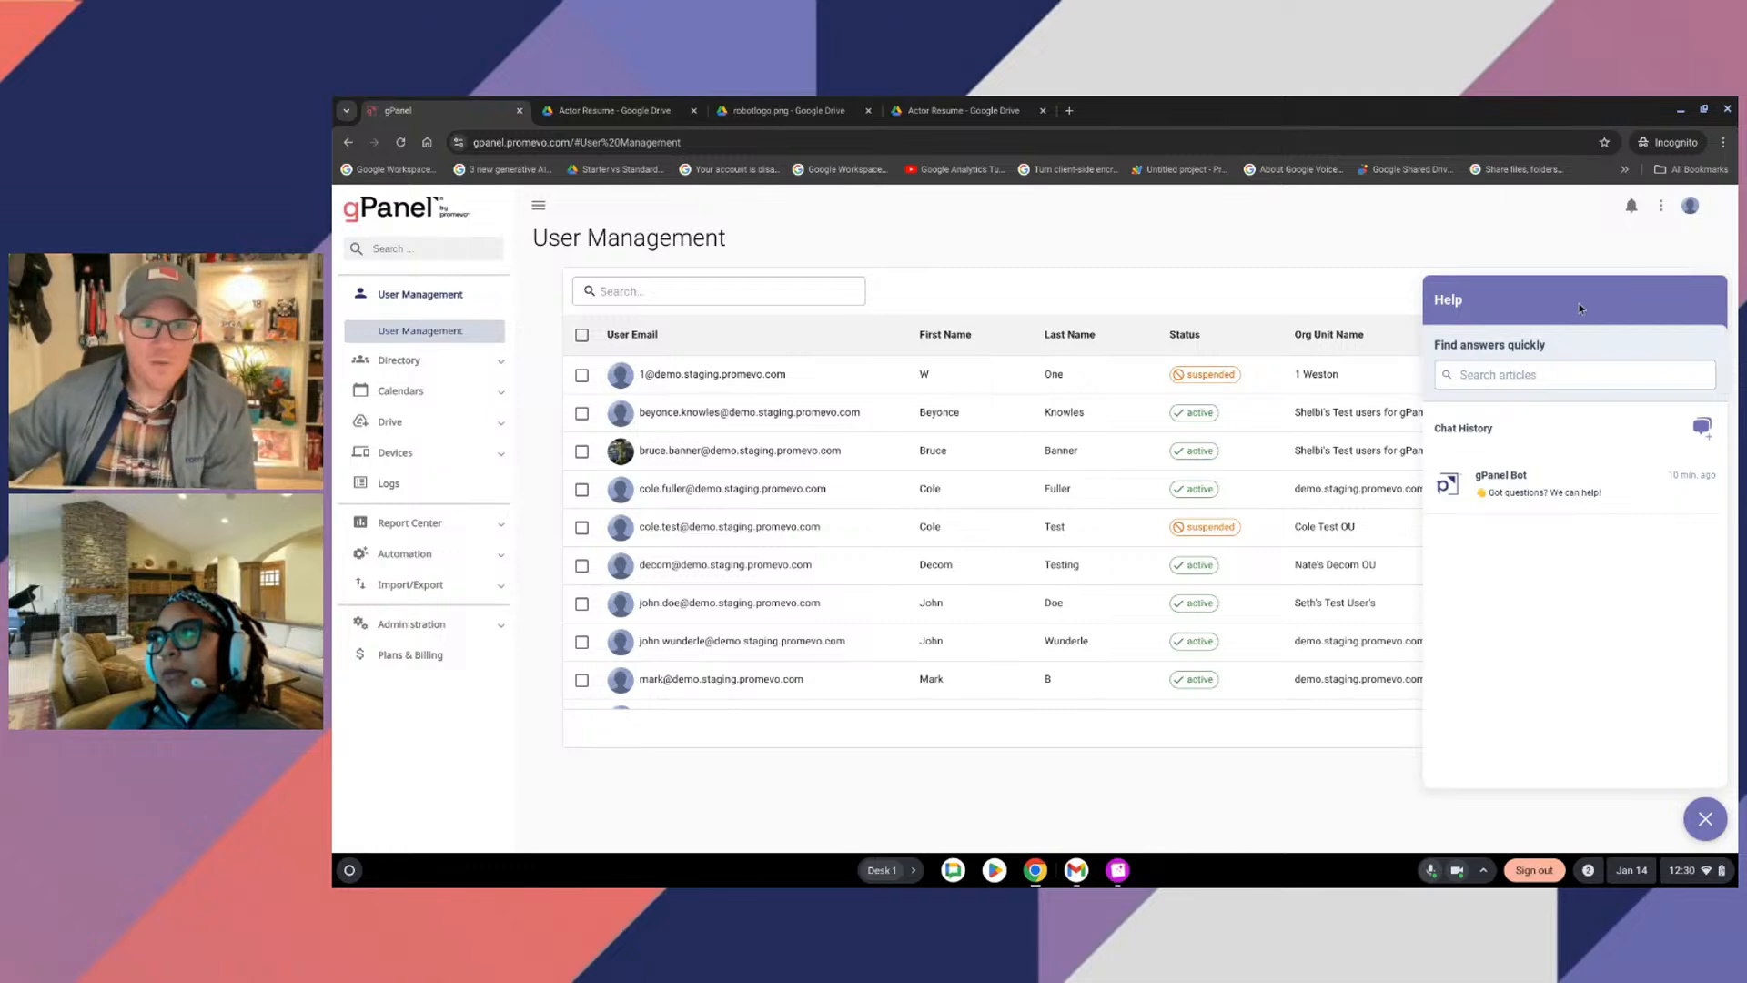
click(1704, 819)
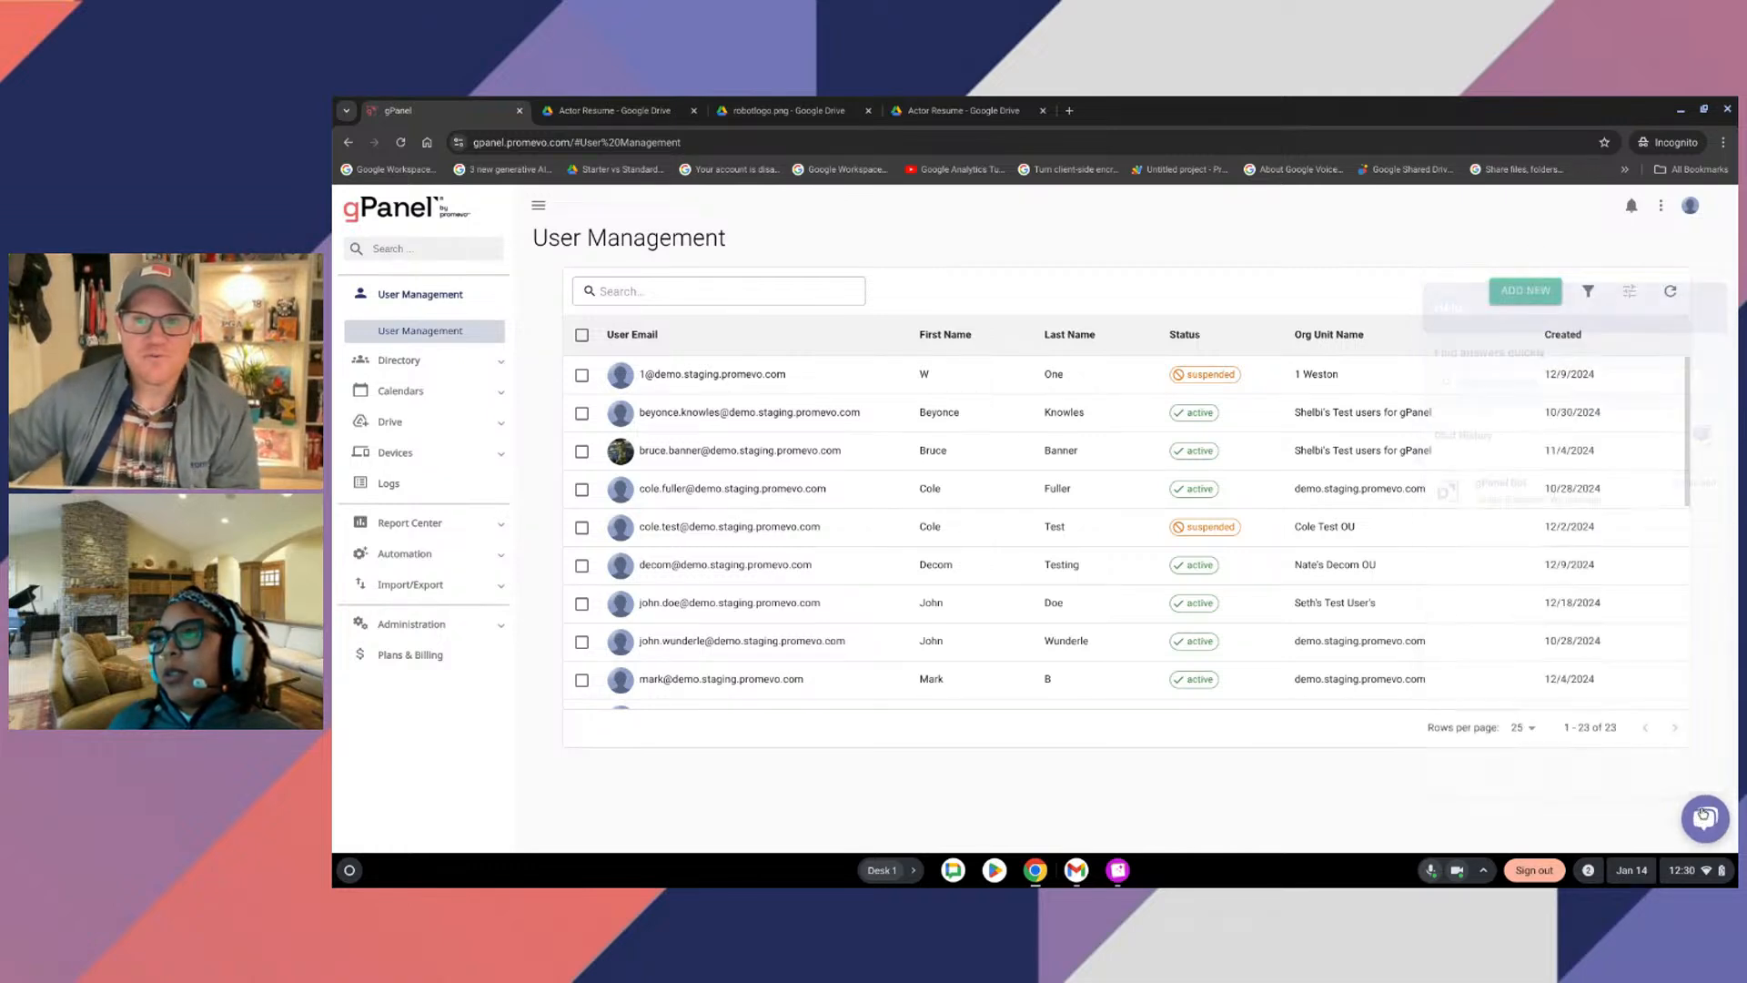
Open the Calendars page, review the Transfer Calendar Ownership dialog, and close it
click(419, 397)
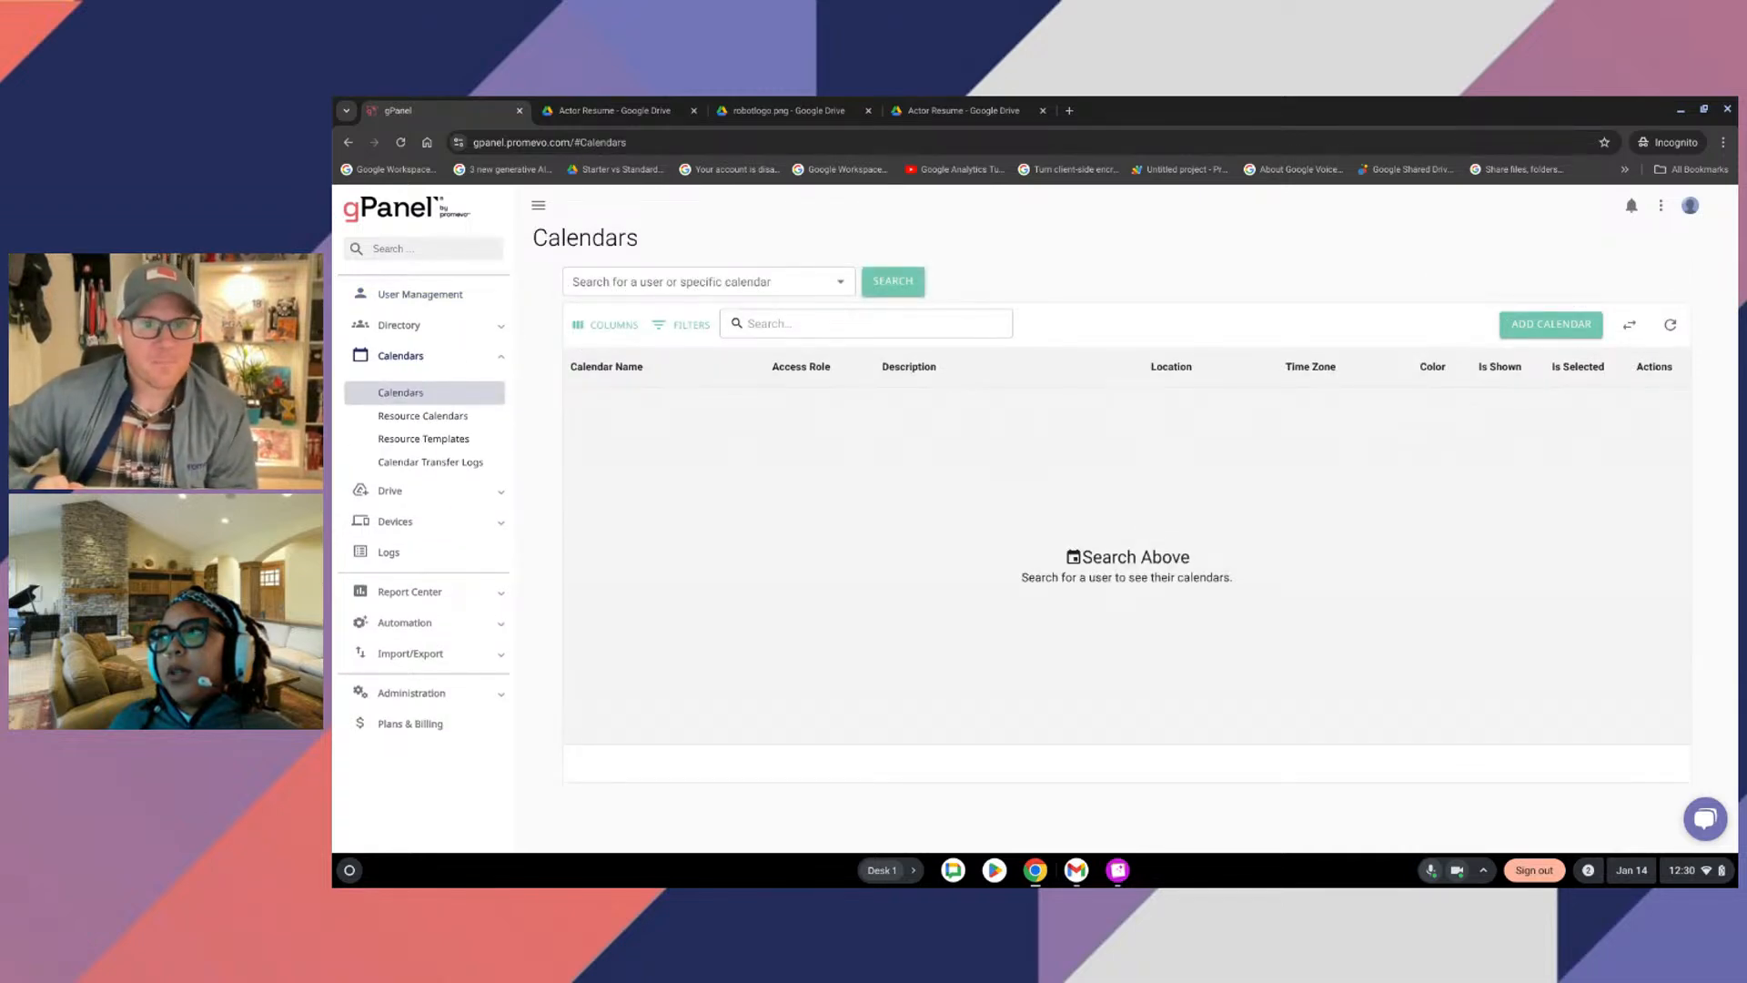
click(1630, 325)
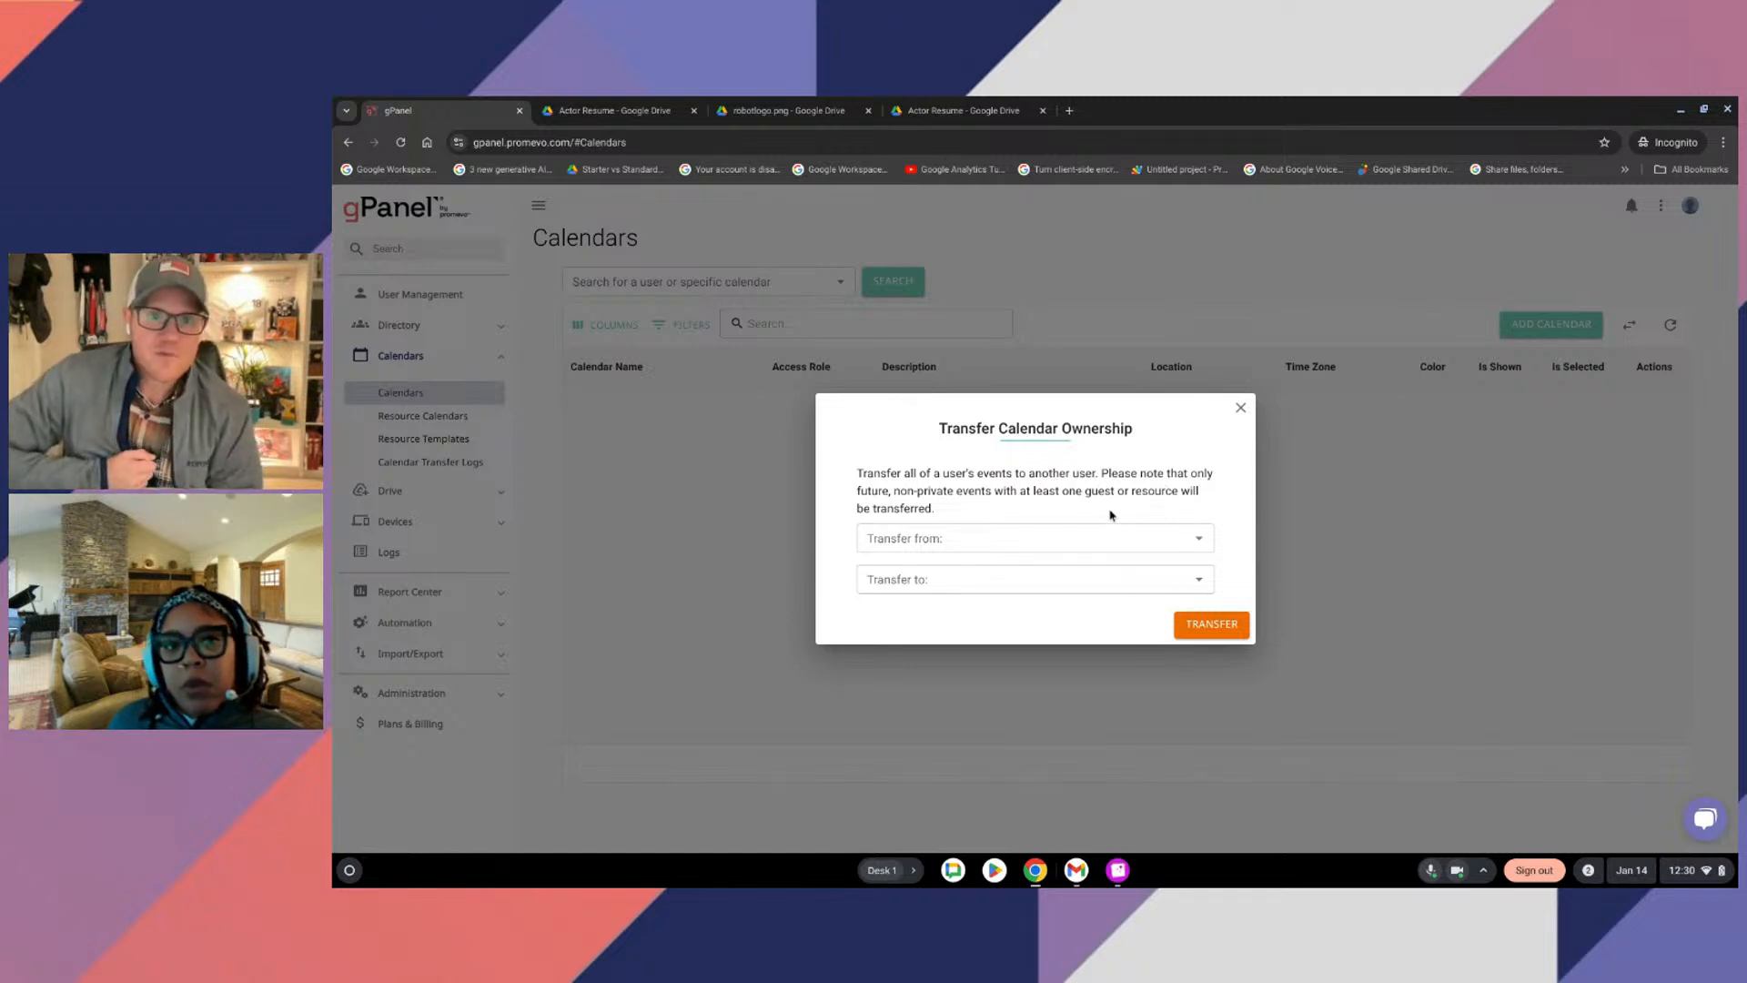
click(1239, 410)
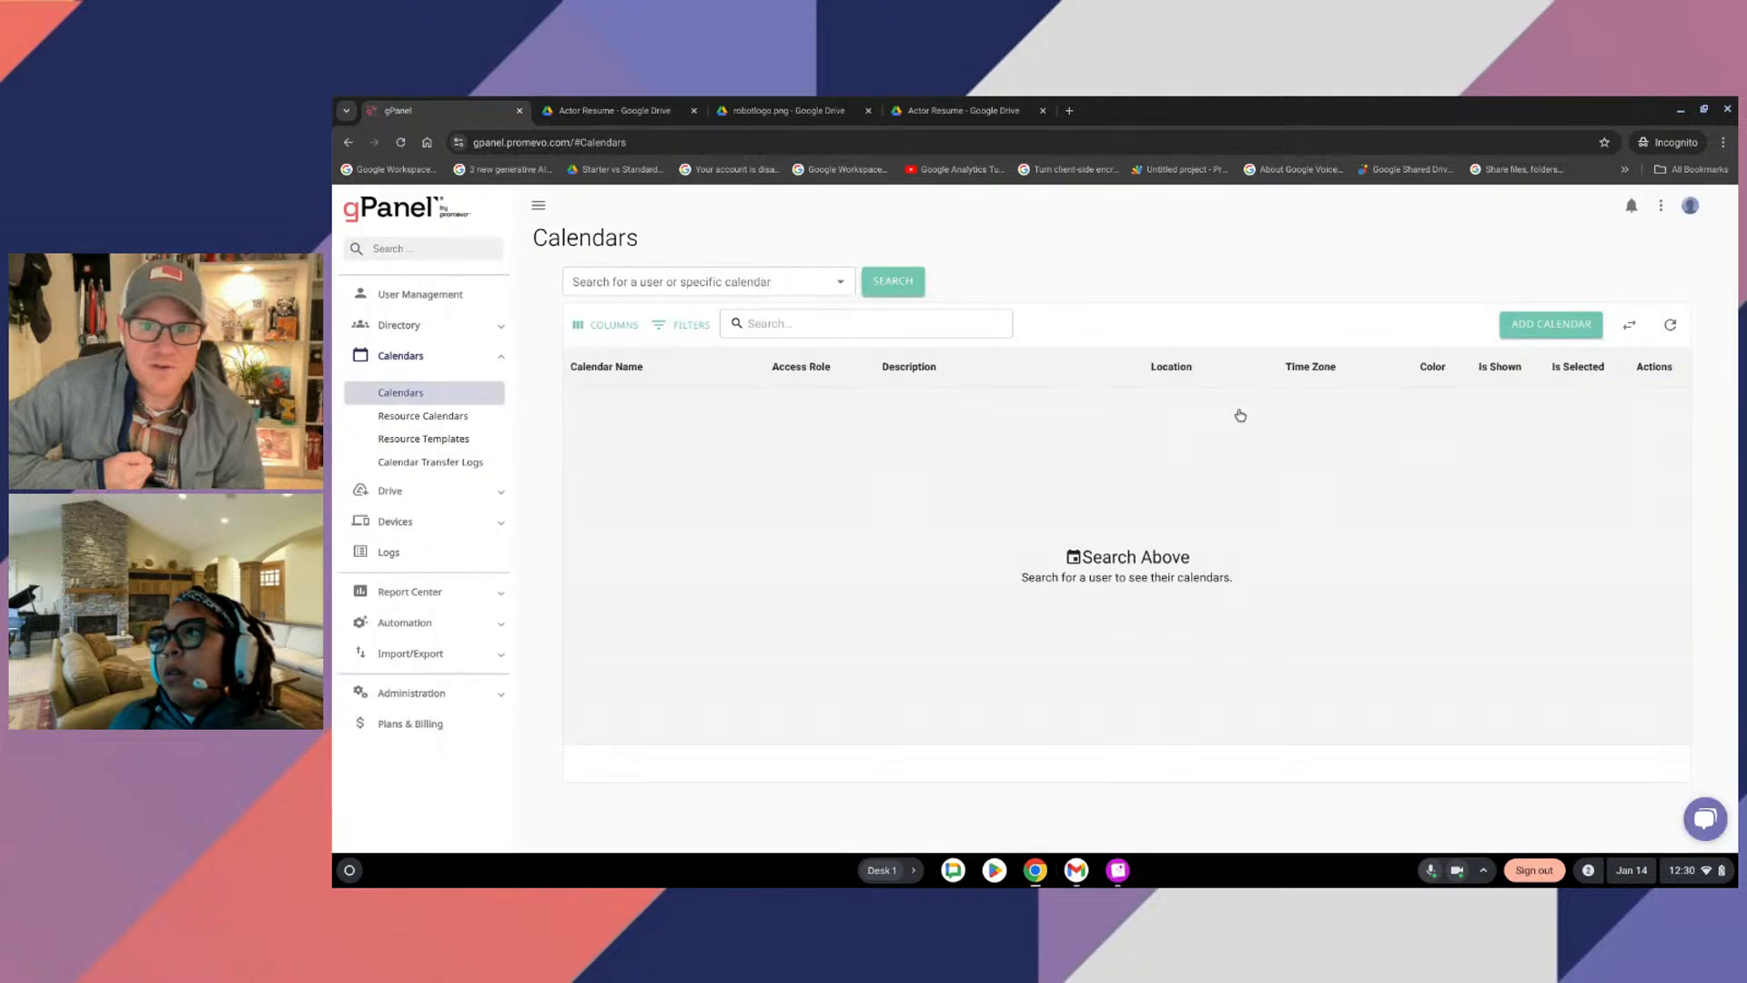
Fill in the source and destination users for a calendar ownership transfer, and close the dialog without transferring
click(1635, 324)
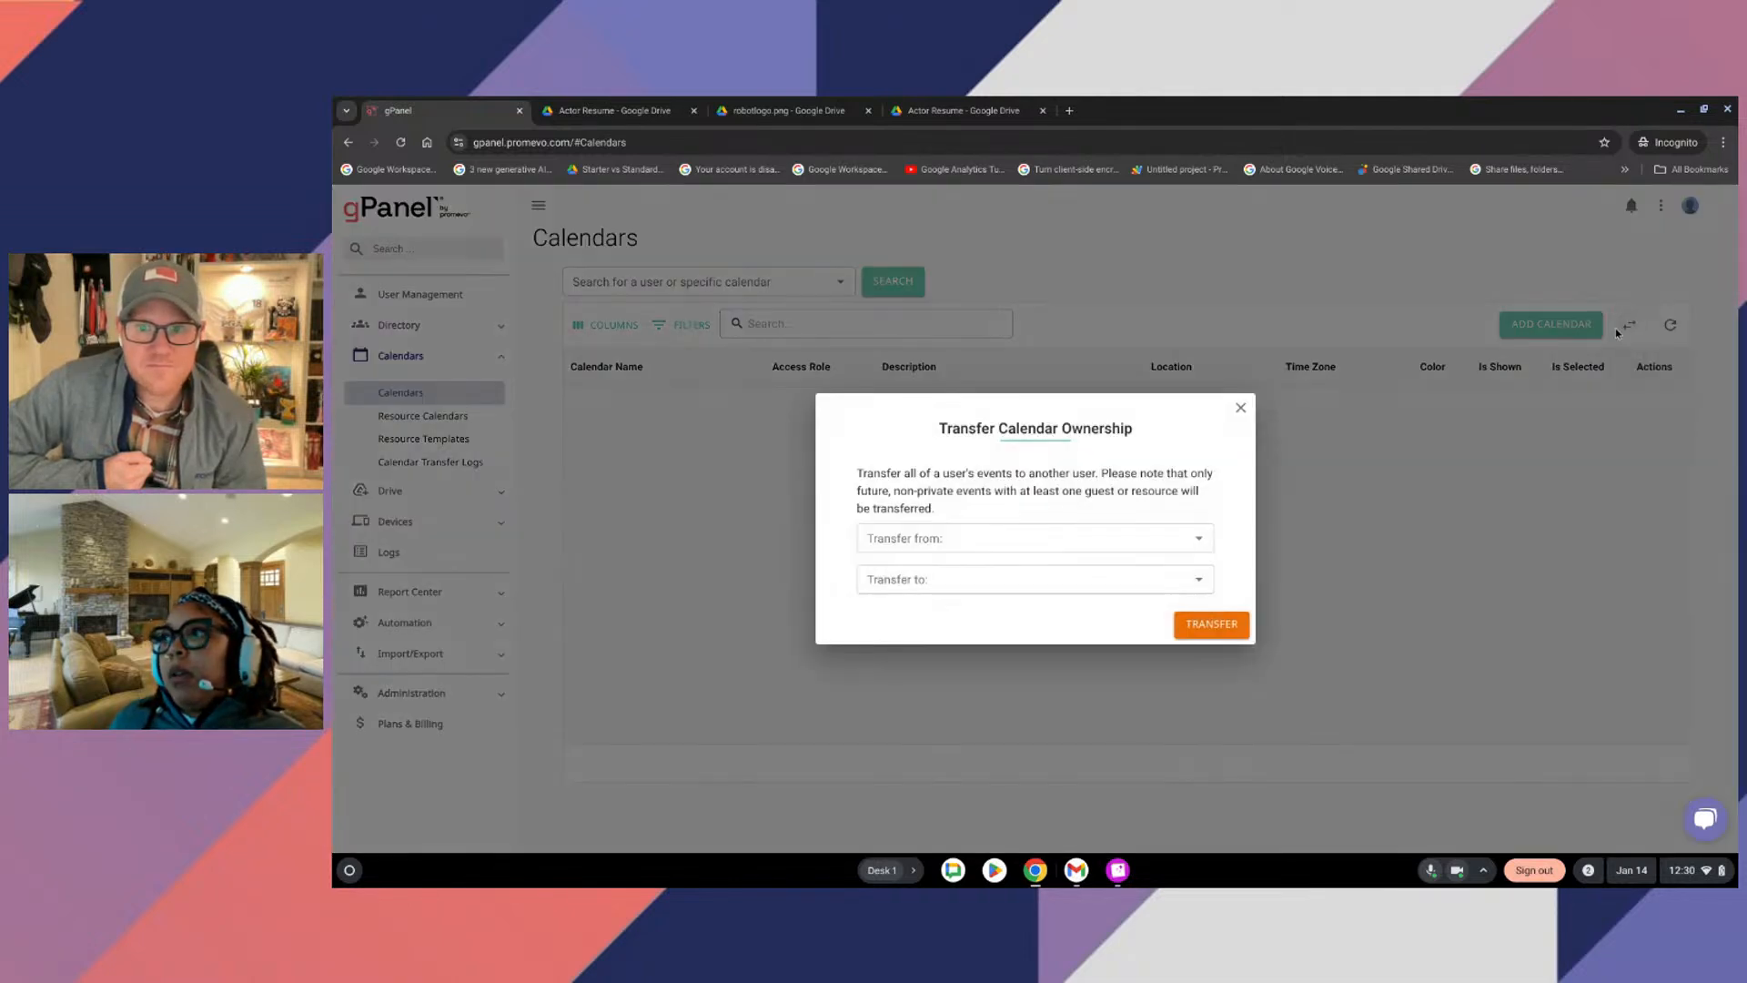
click(1121, 538)
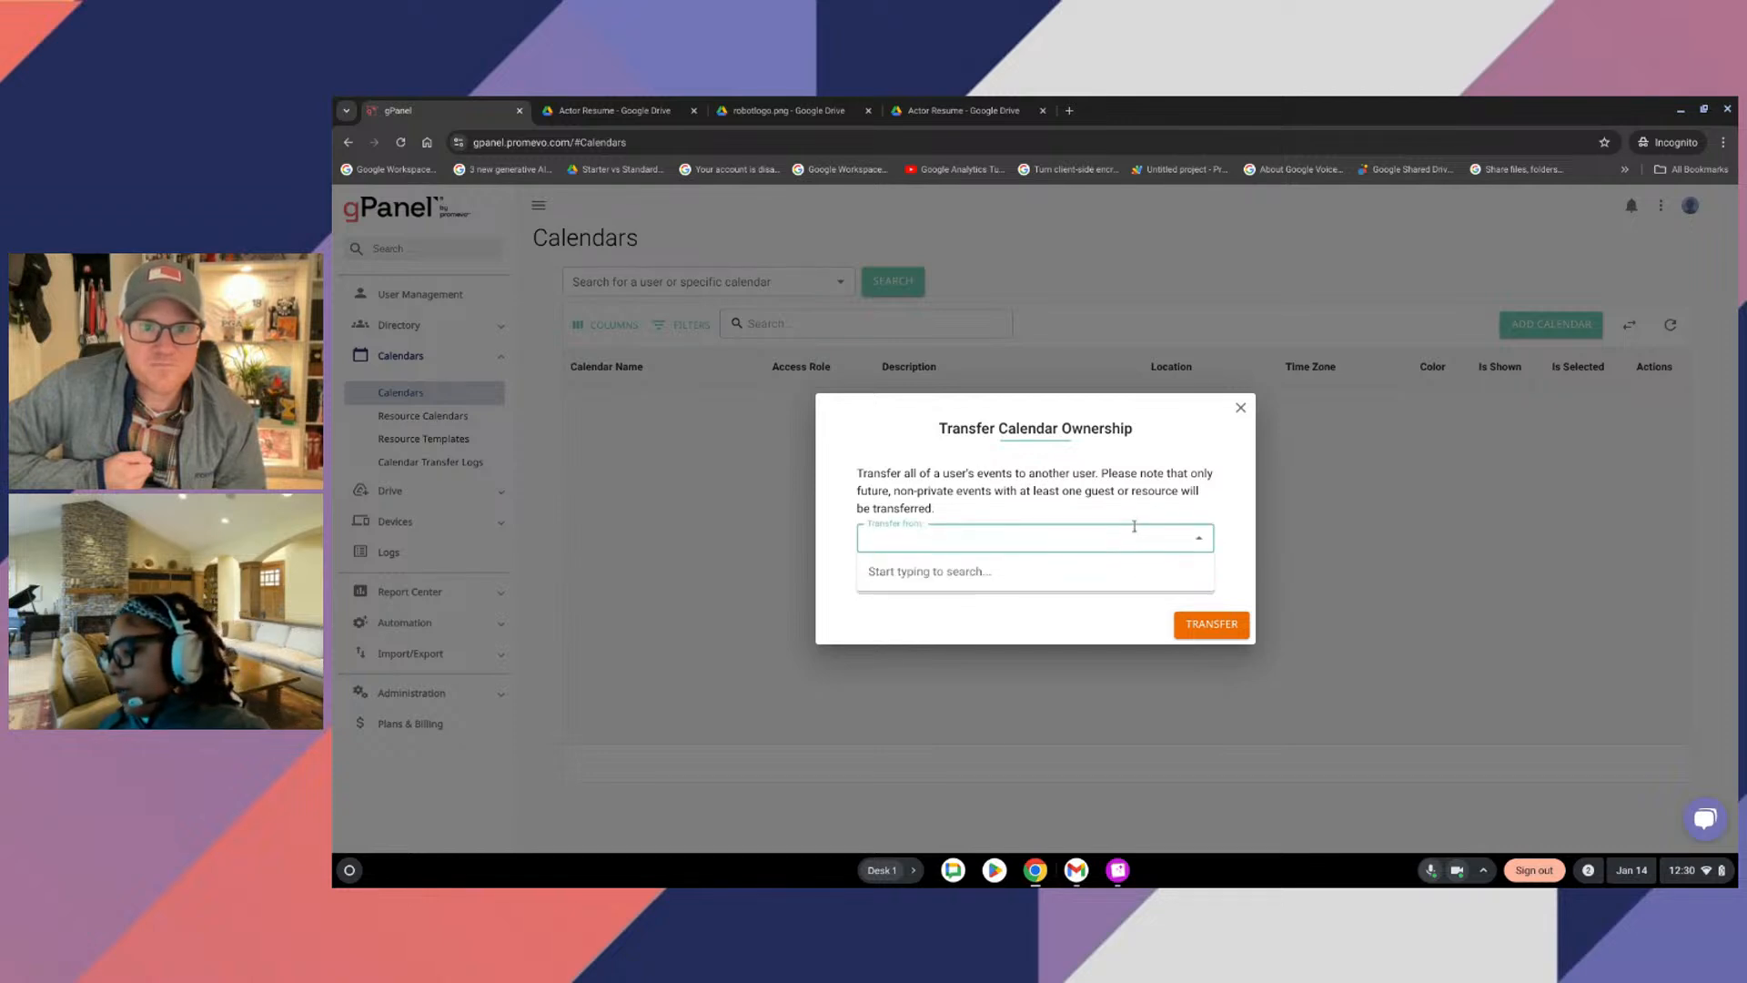
text(bruce)
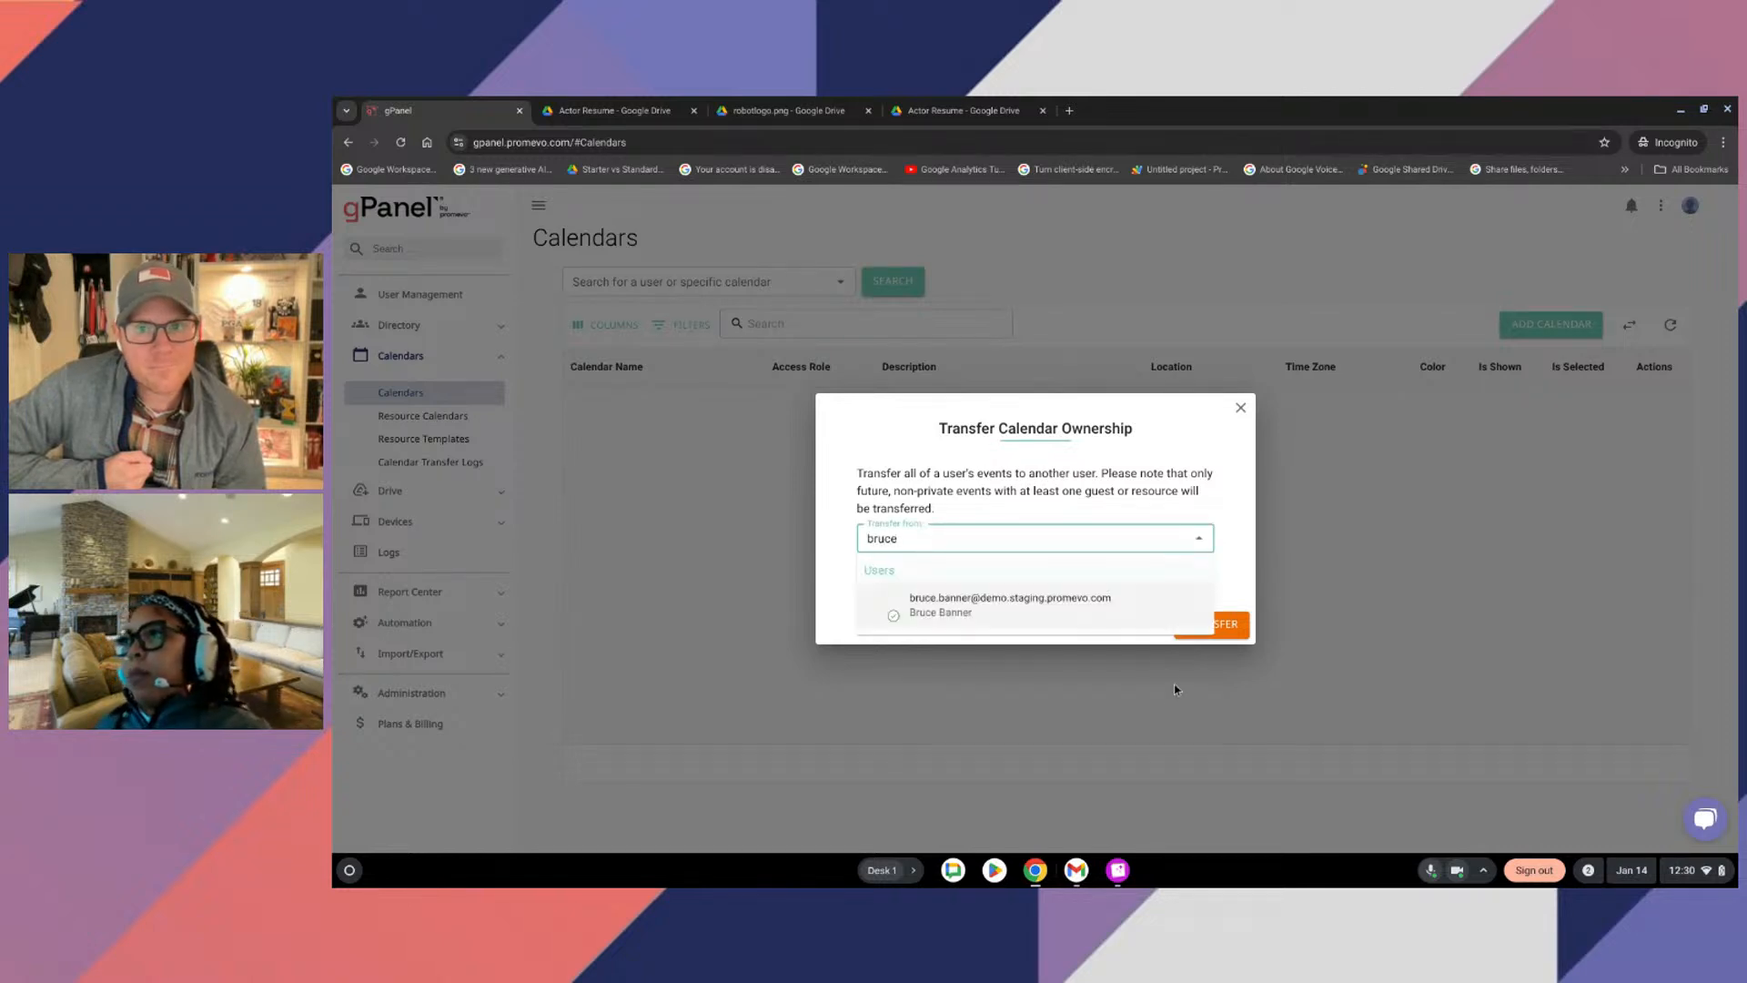
click(1055, 604)
click(1091, 580)
text(r)
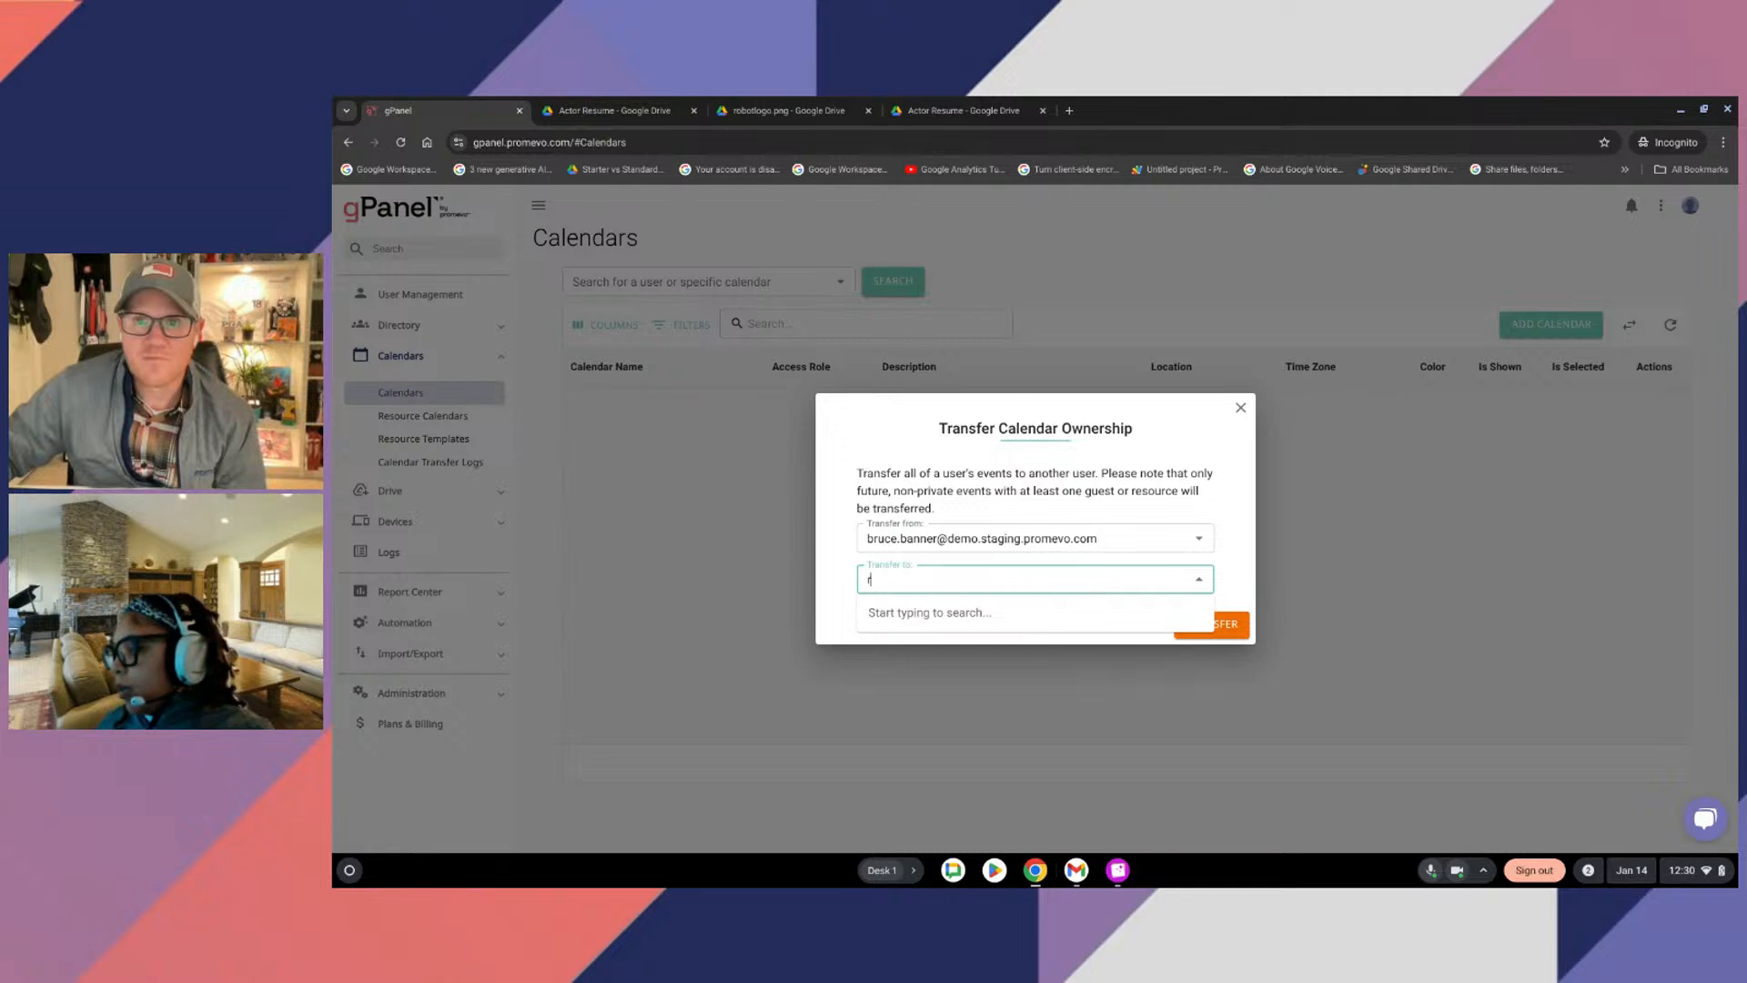
text(obert)
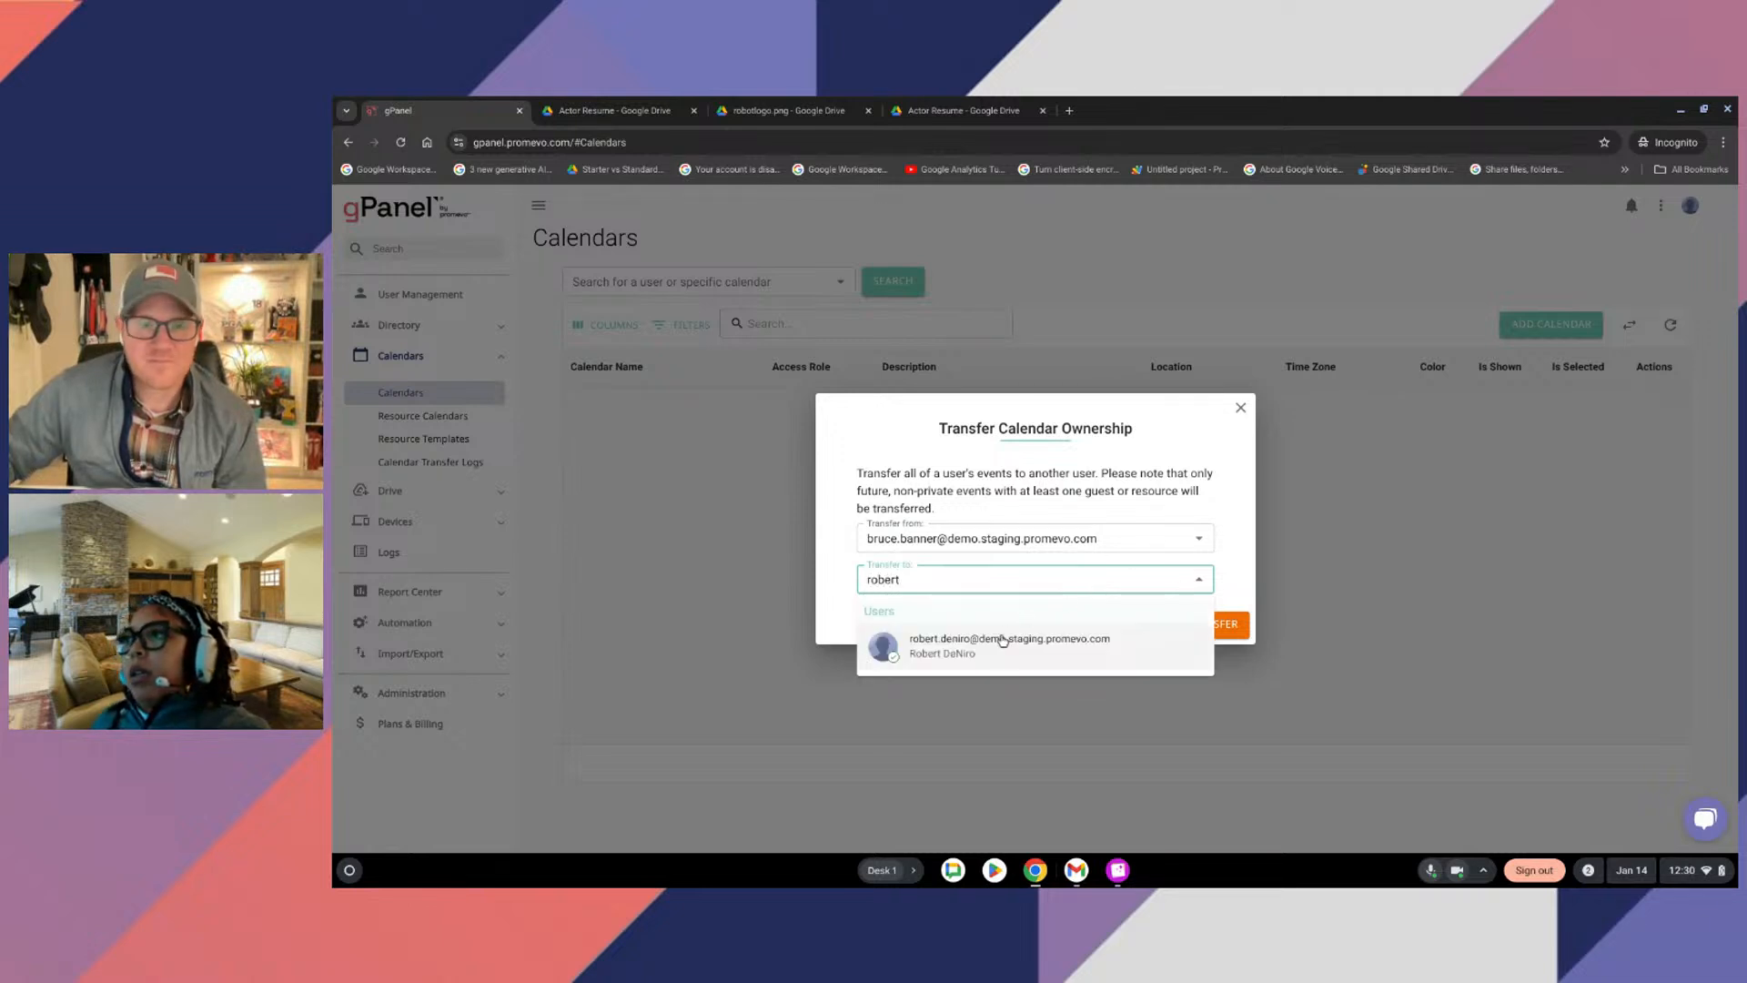
click(1003, 640)
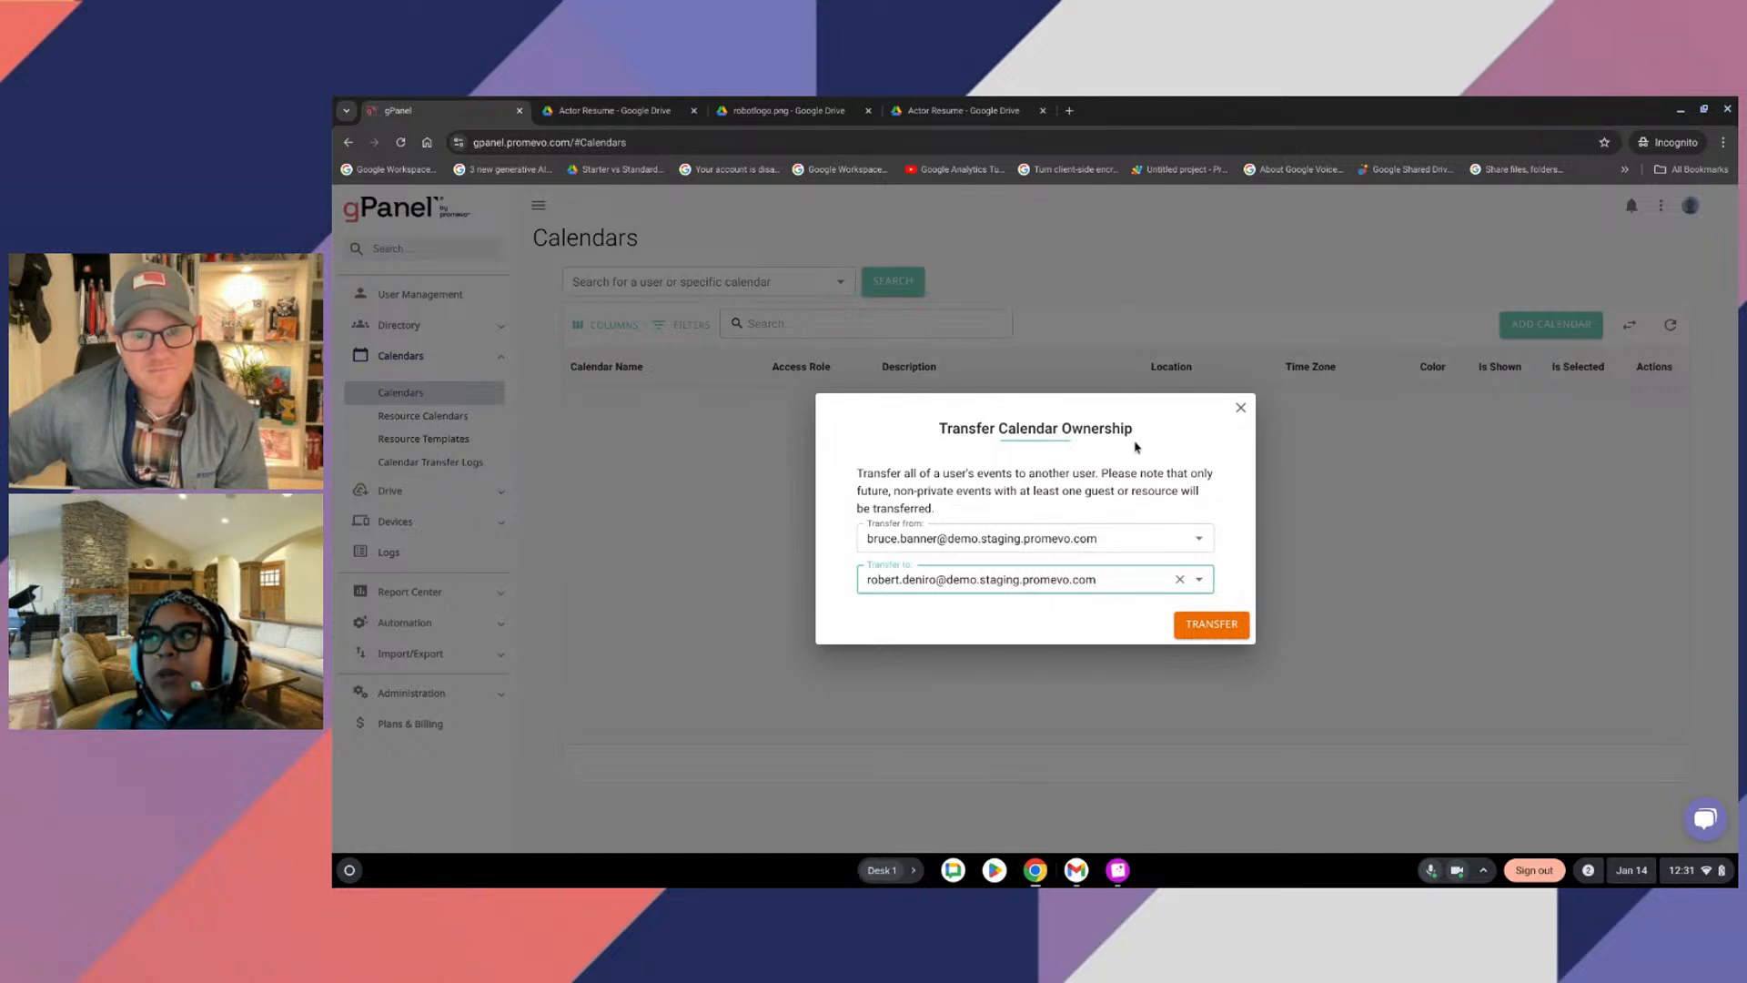
click(1240, 408)
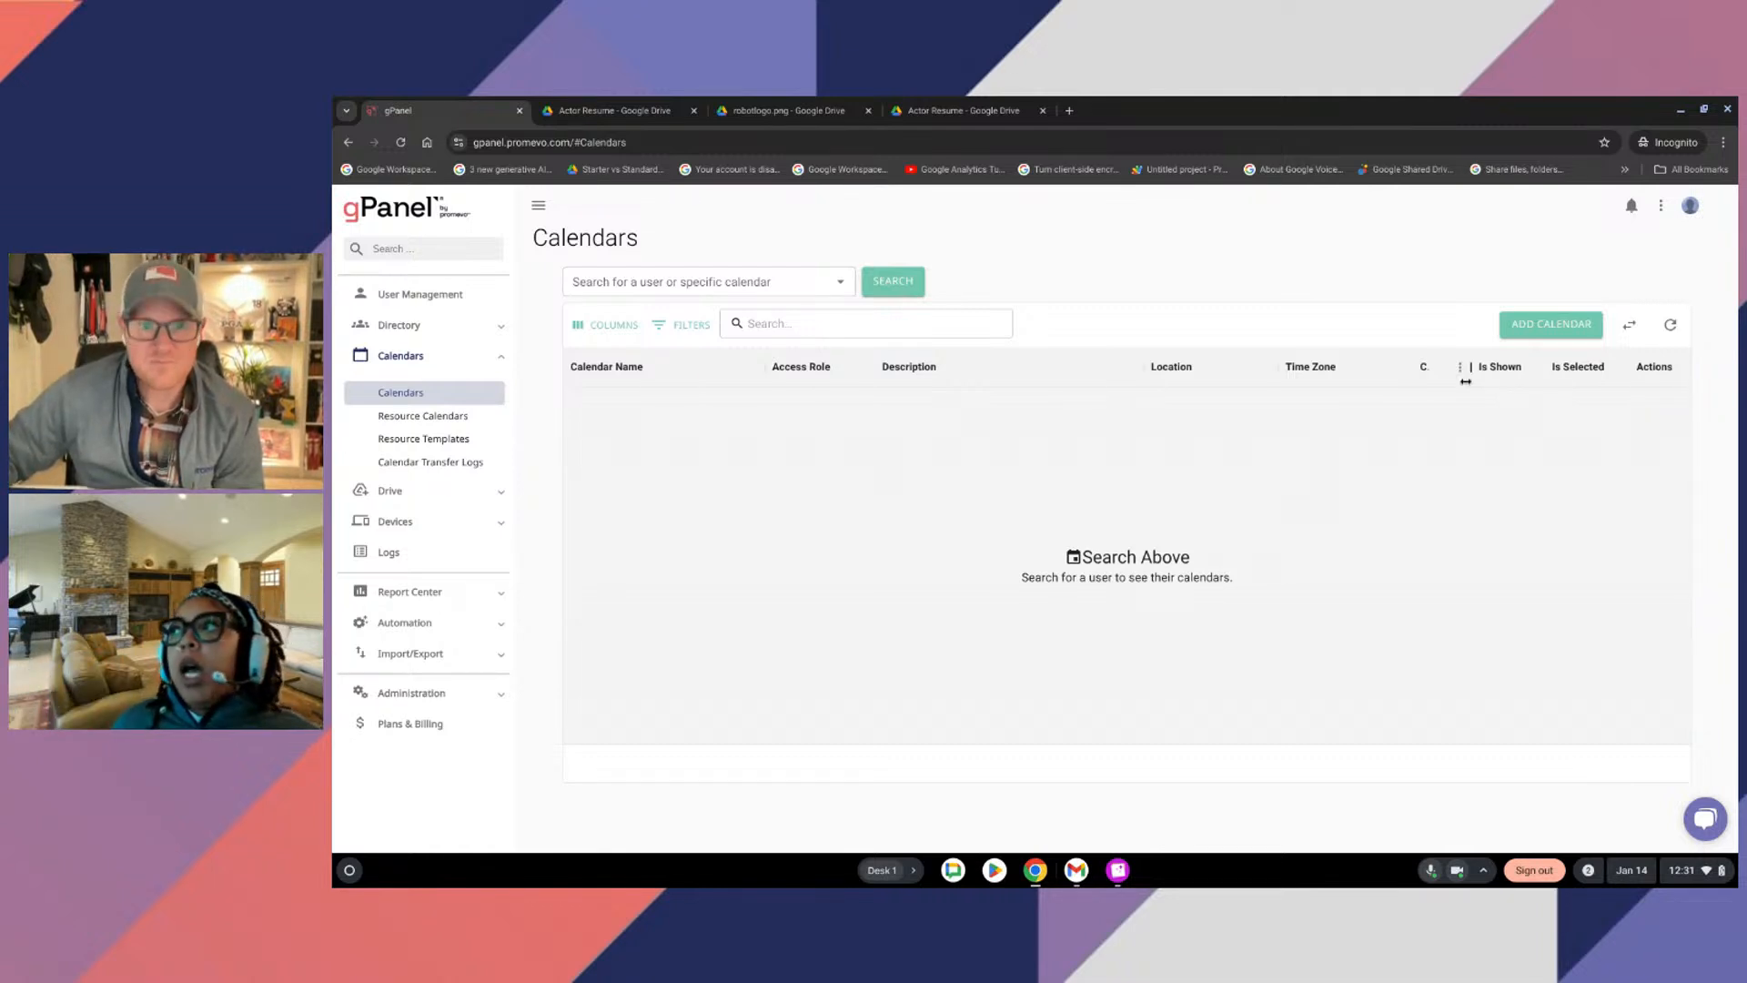
Search for the source user's calendars by selecting that user's account
click(724, 277)
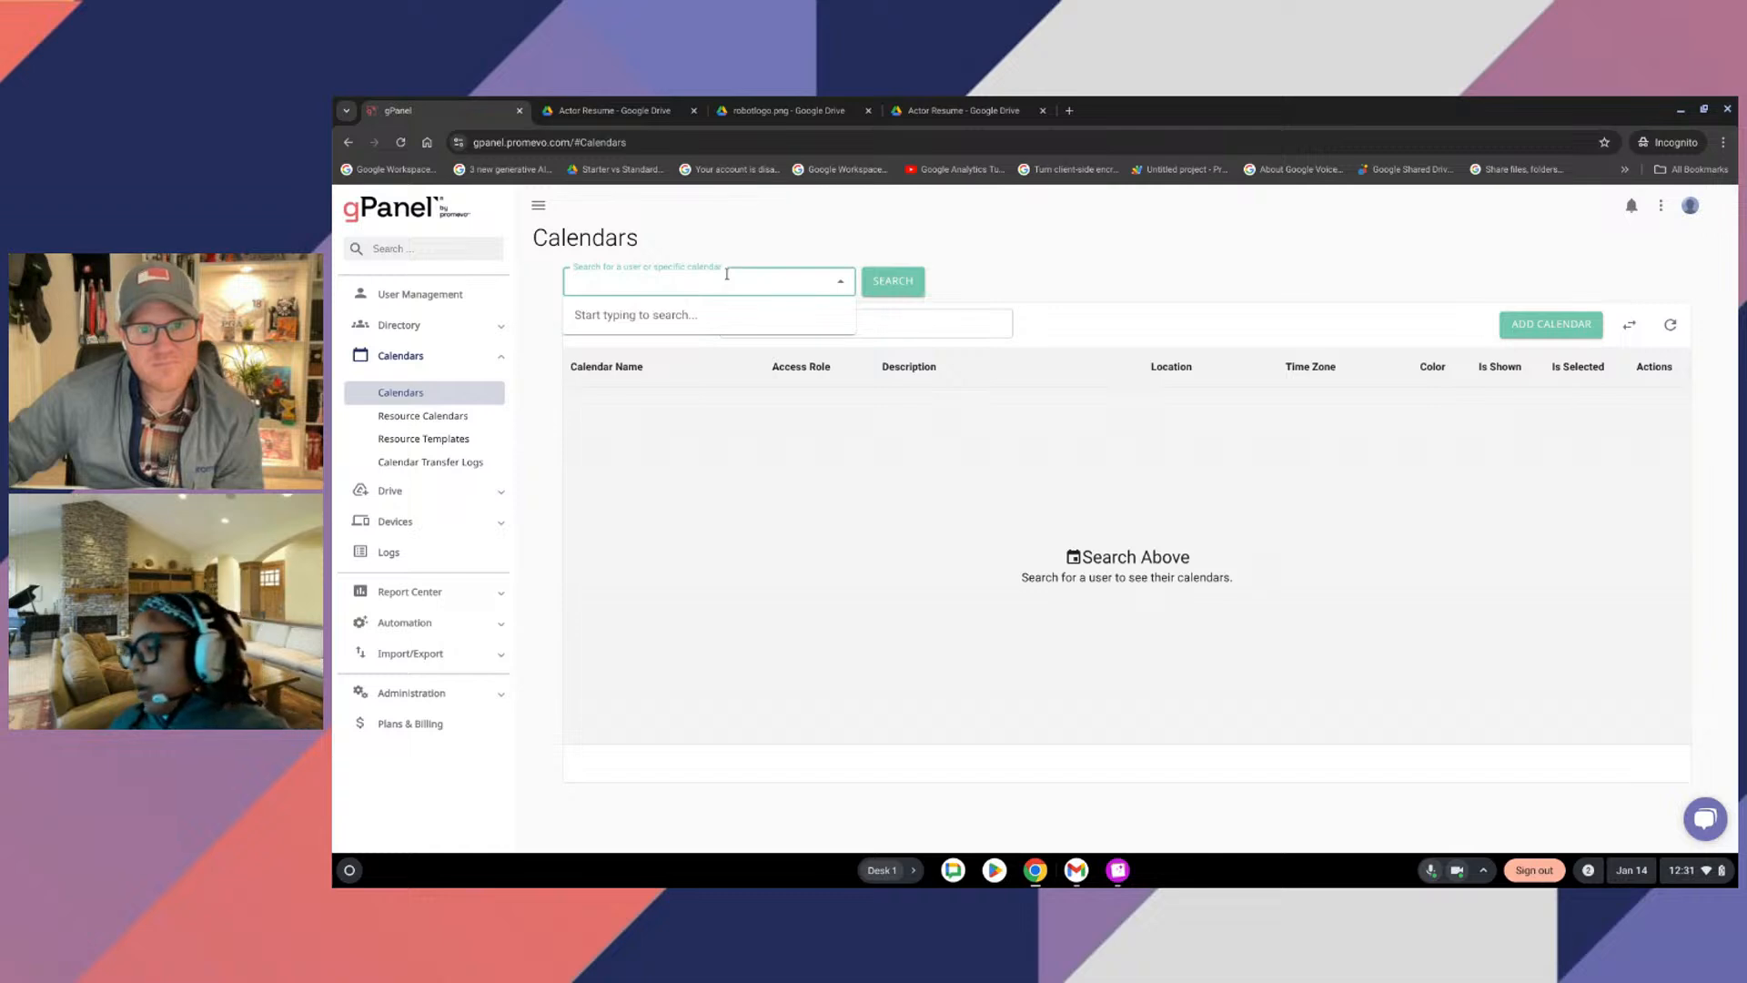
text(bruce)
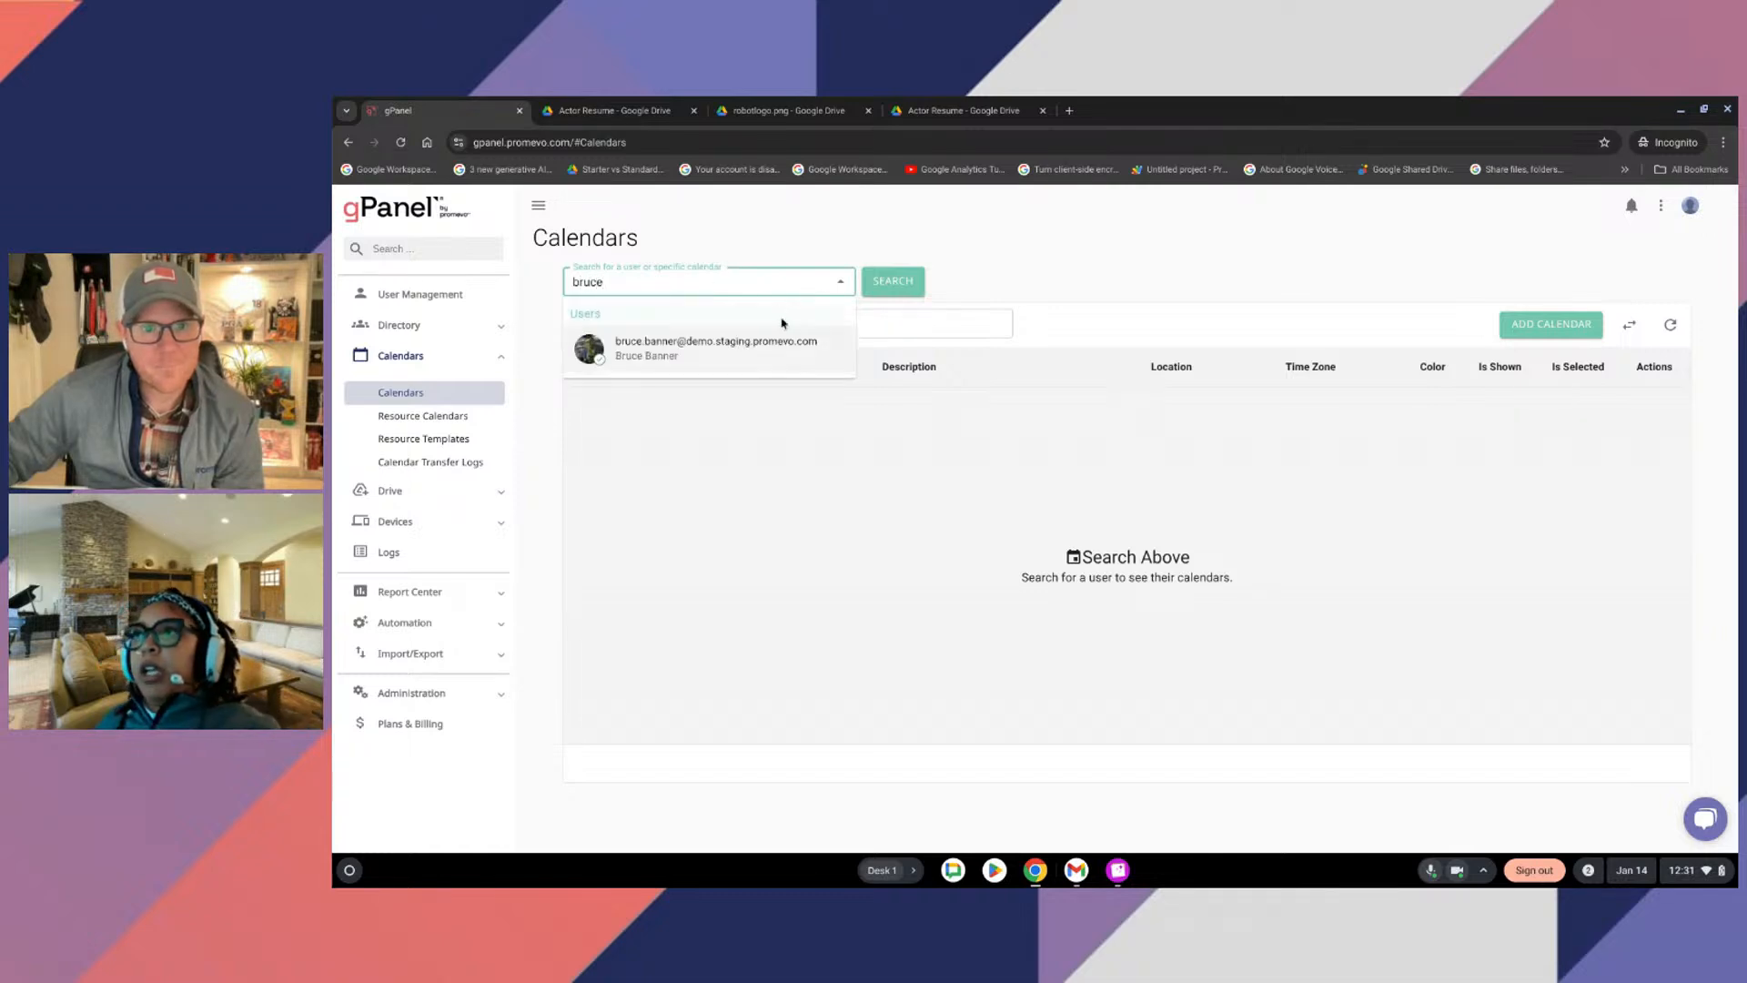
click(746, 353)
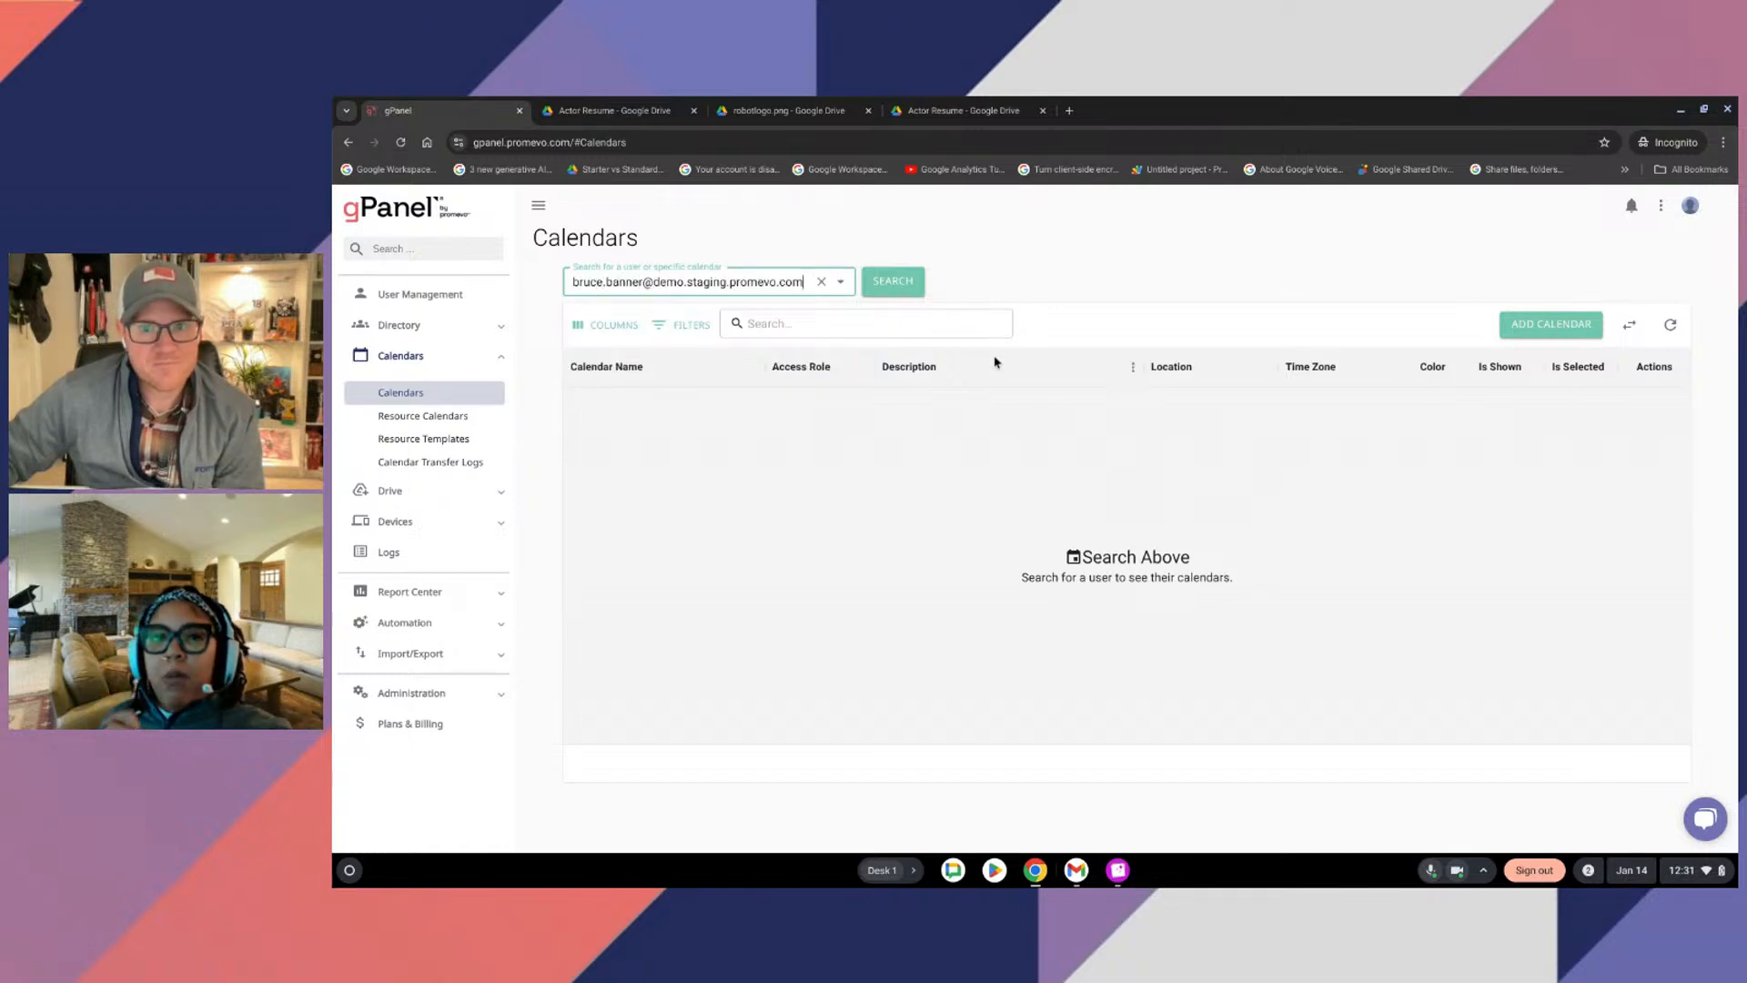
click(900, 289)
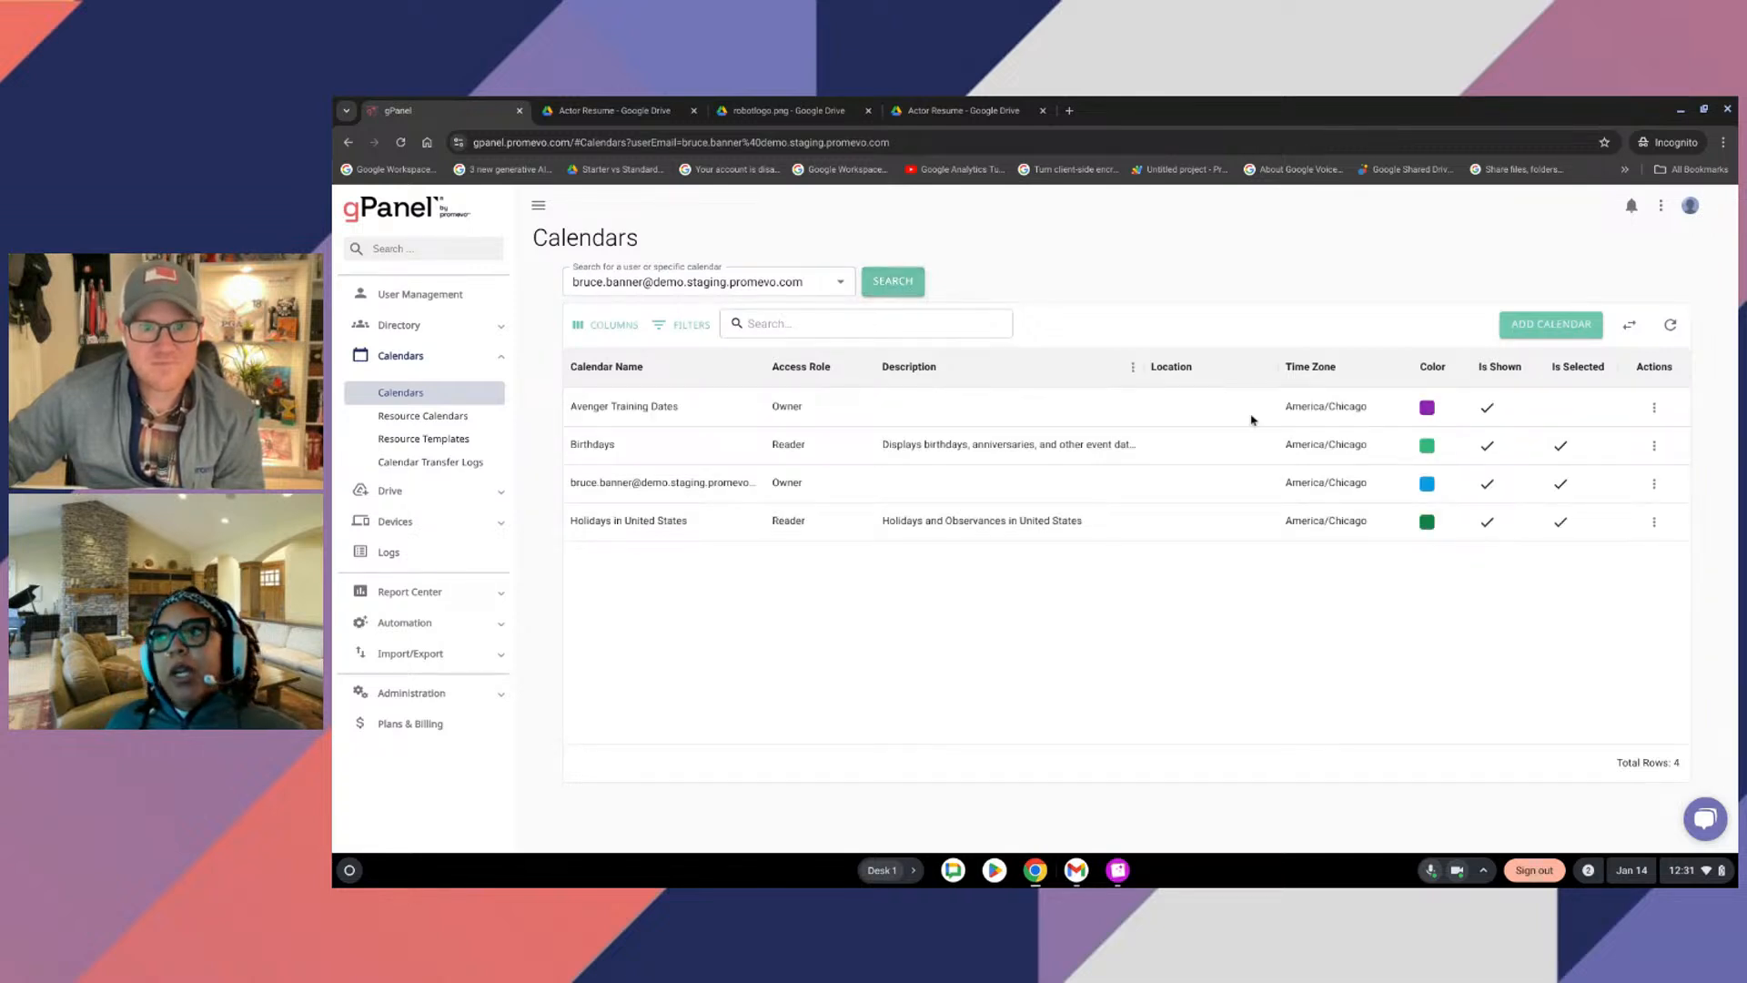
View the events on the user's primary calendar, check the details of Avengers Assemble on January 14, and close the calendar
click(1654, 483)
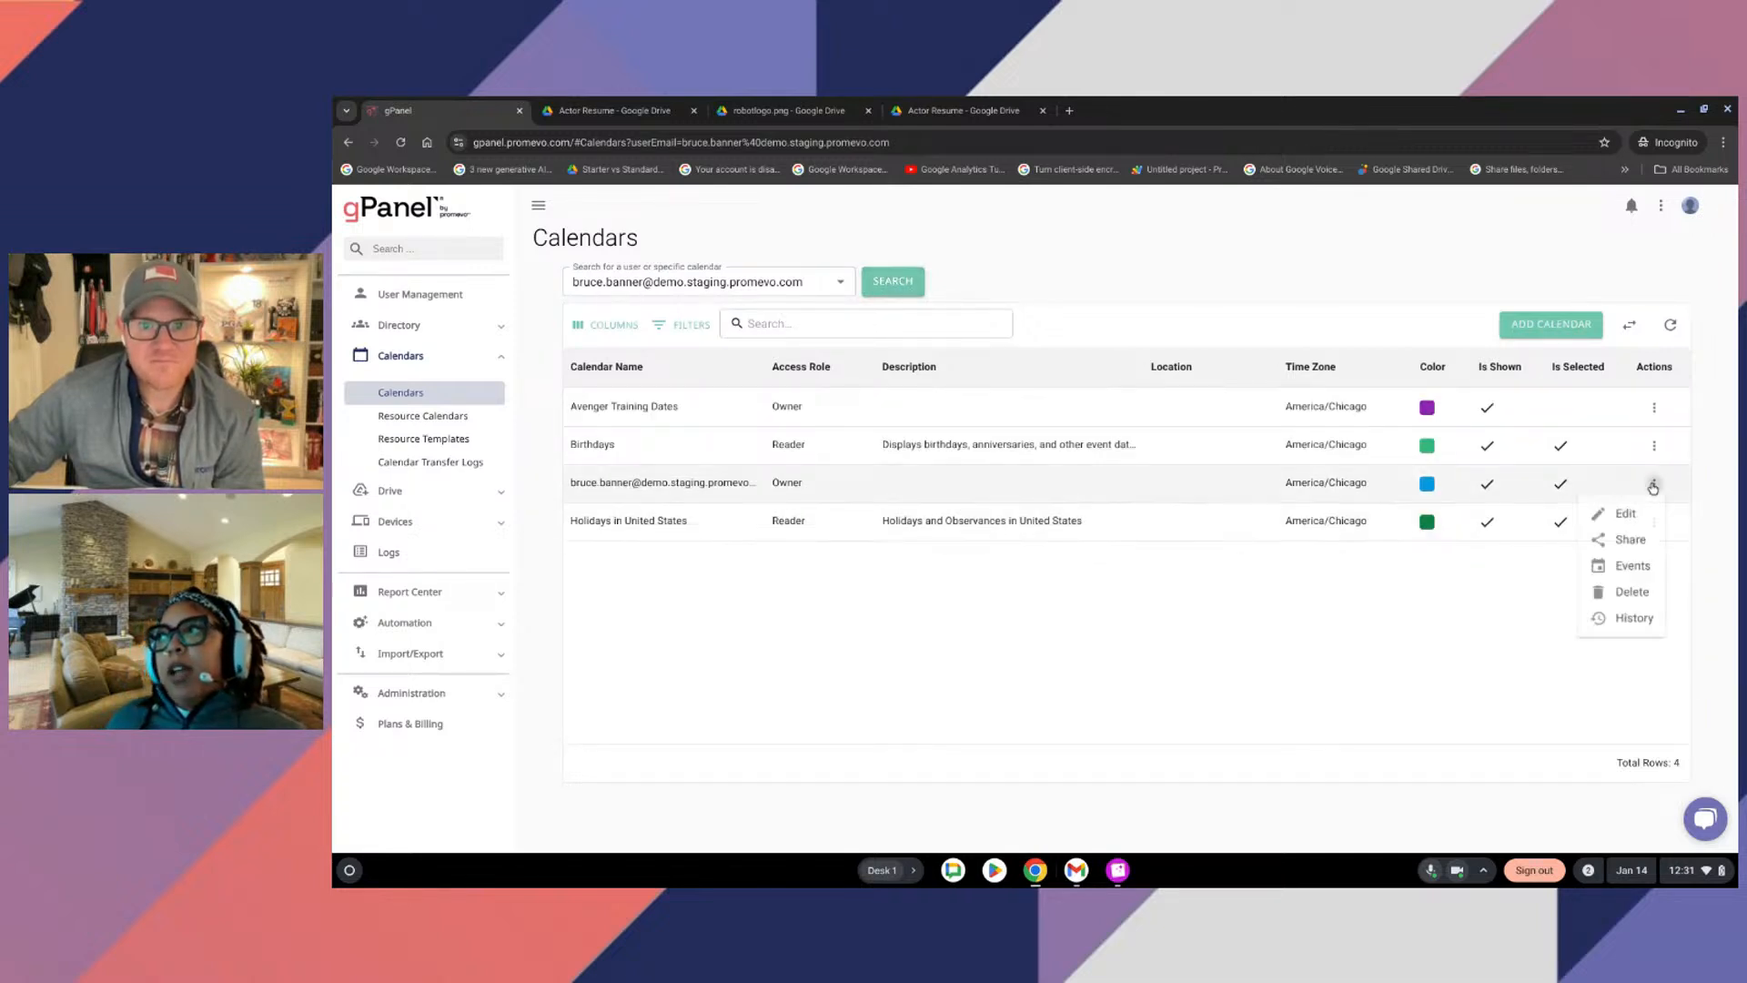
click(1625, 566)
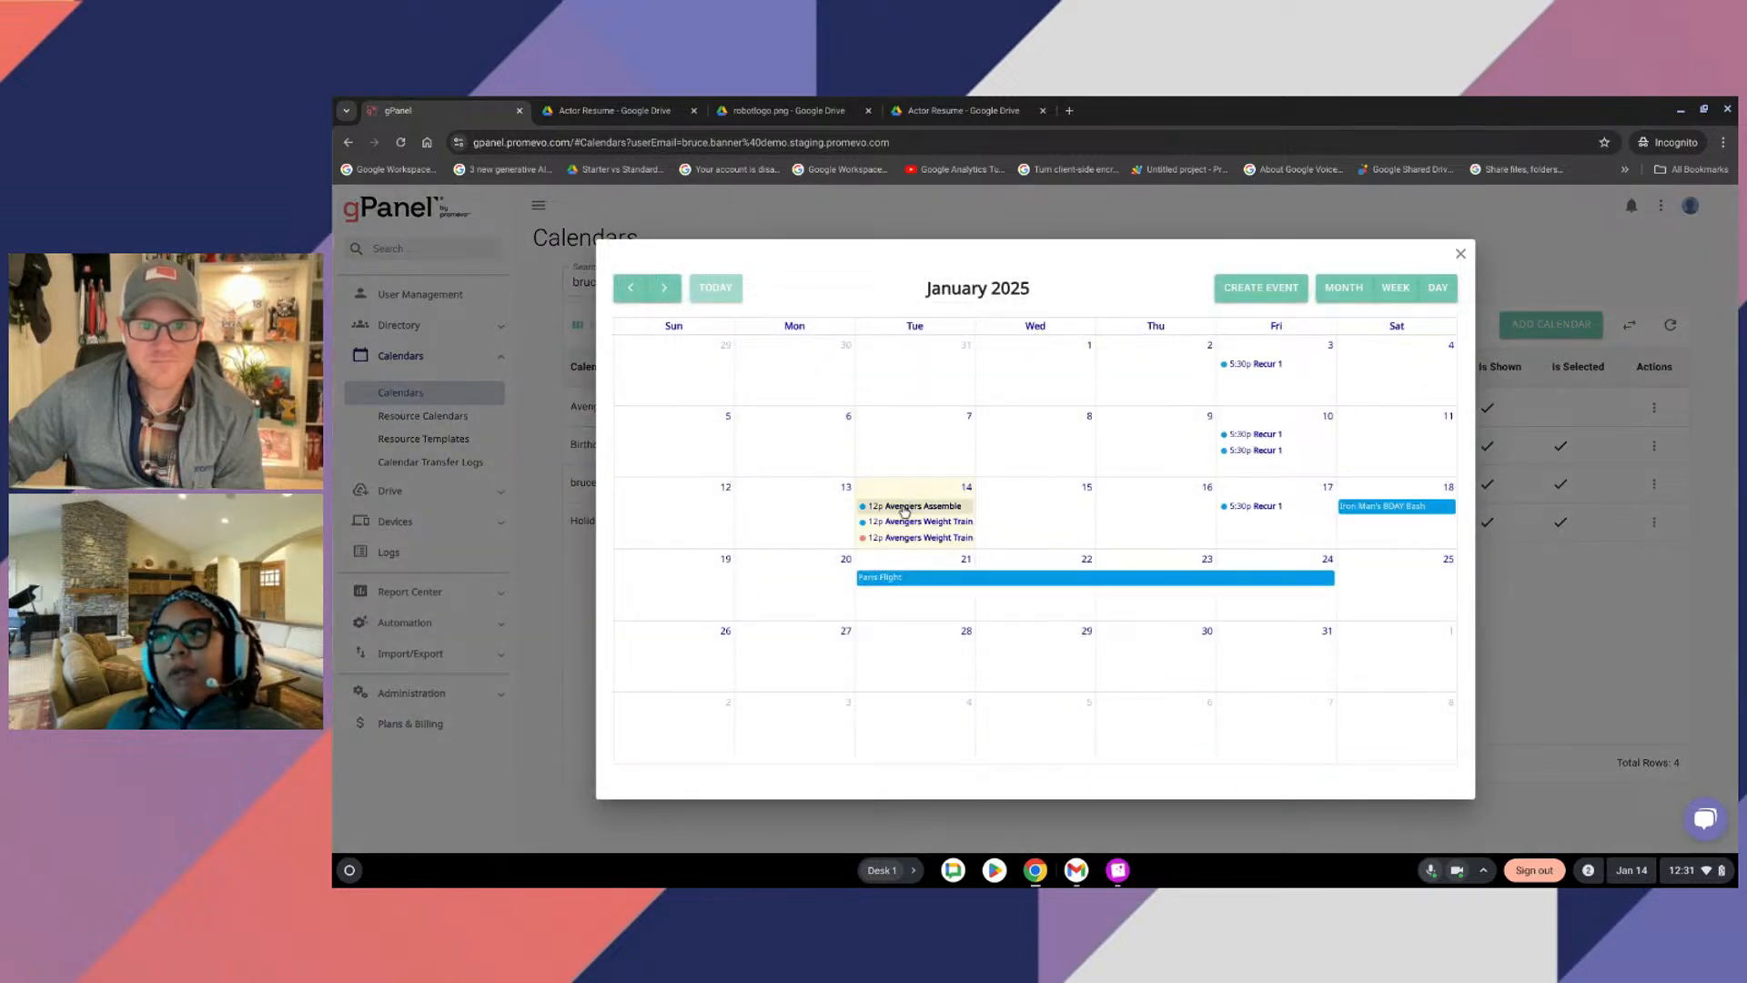
click(903, 508)
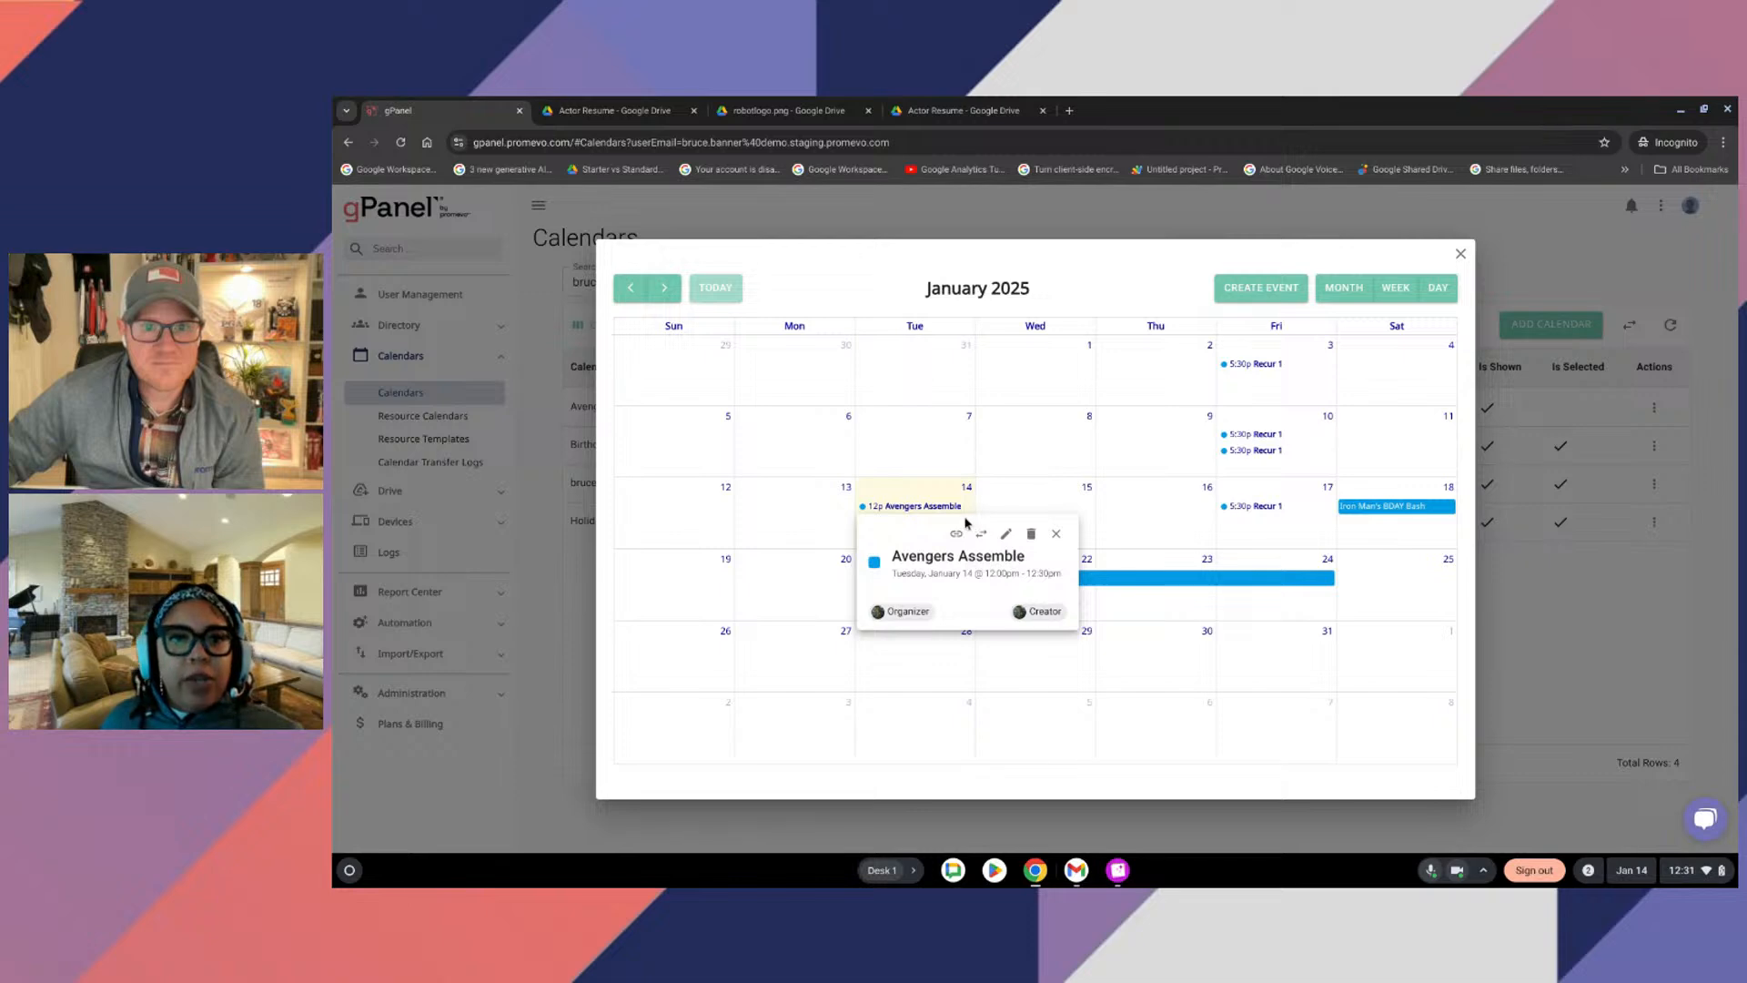
click(1054, 534)
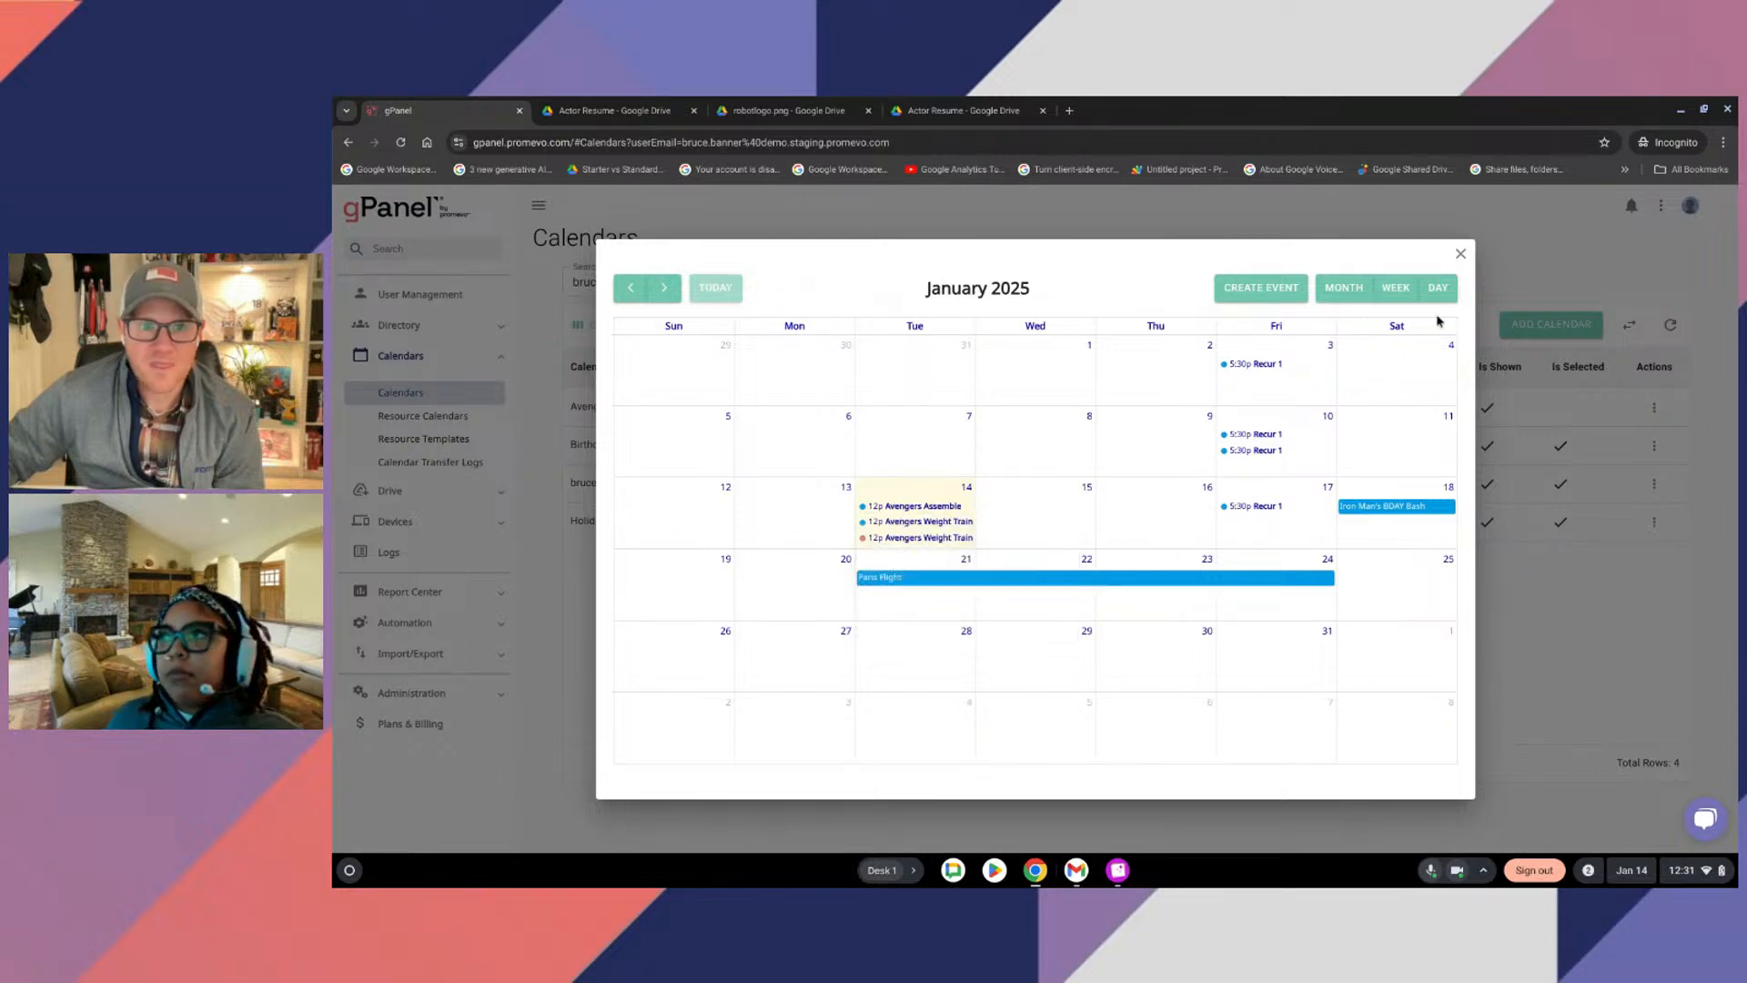
click(1461, 254)
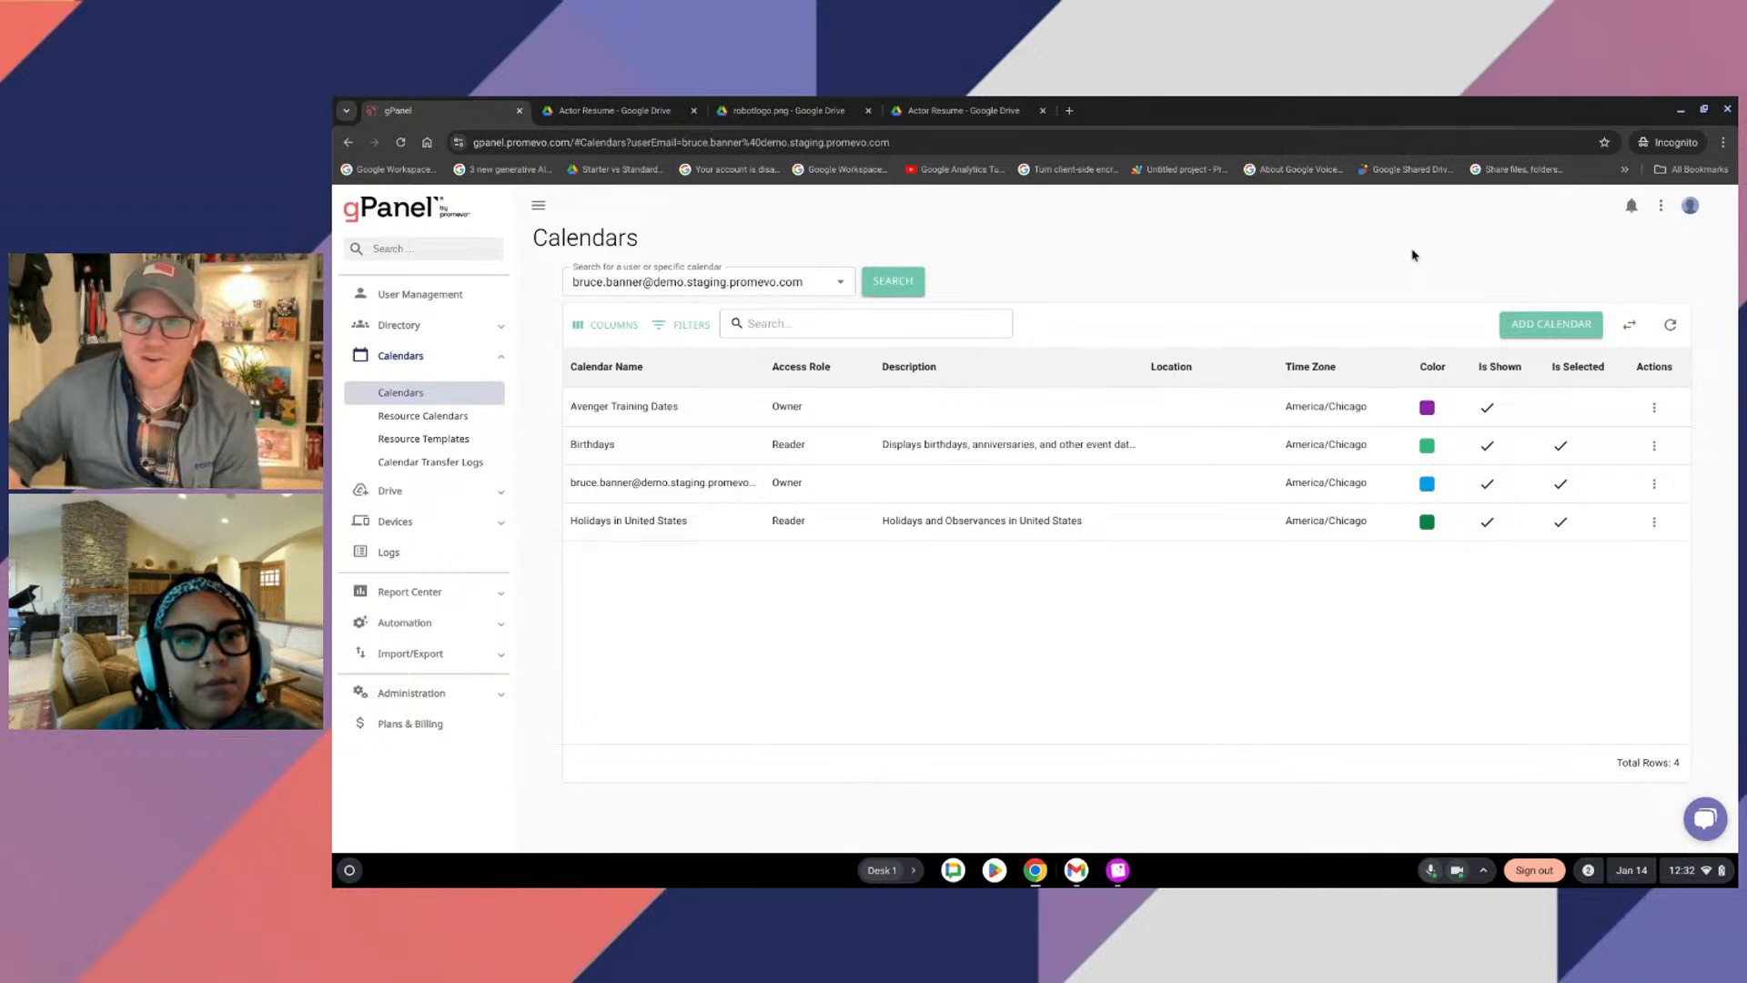